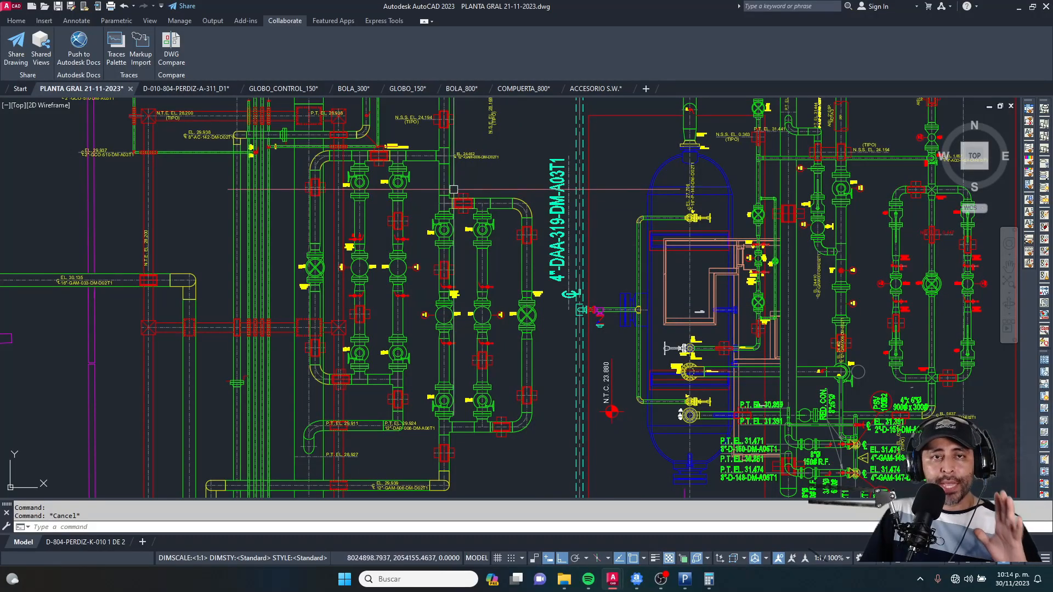
# Step: Examine the parallel valve runs beside the vessel in the PLANTA GRAL piping plan, including the PV 100B and PV 100BR control valves
pyautogui.scroll(4, 467, 368)
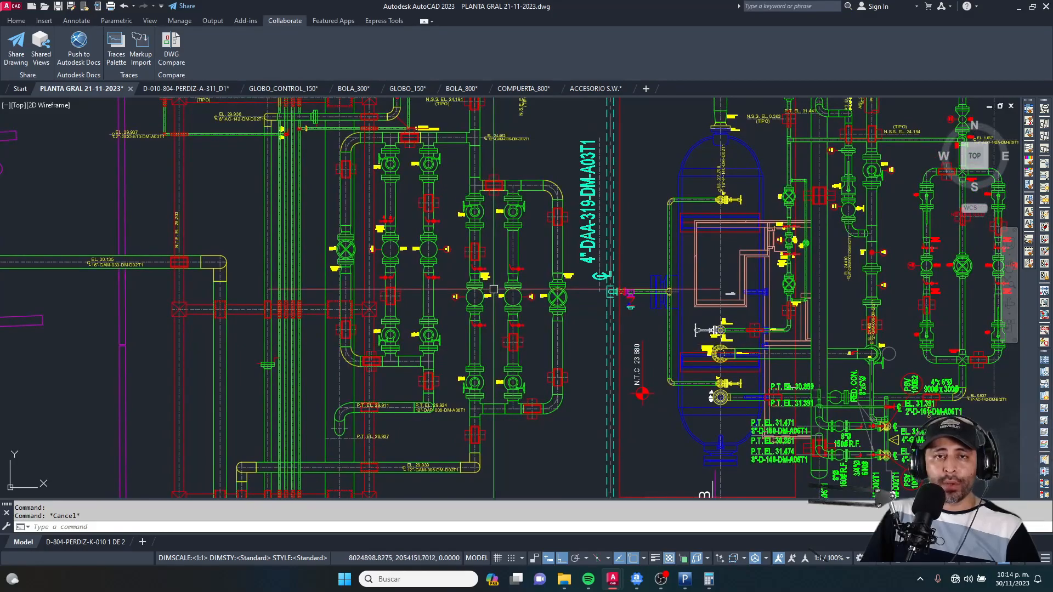
pyautogui.scroll(-4, 480, 225)
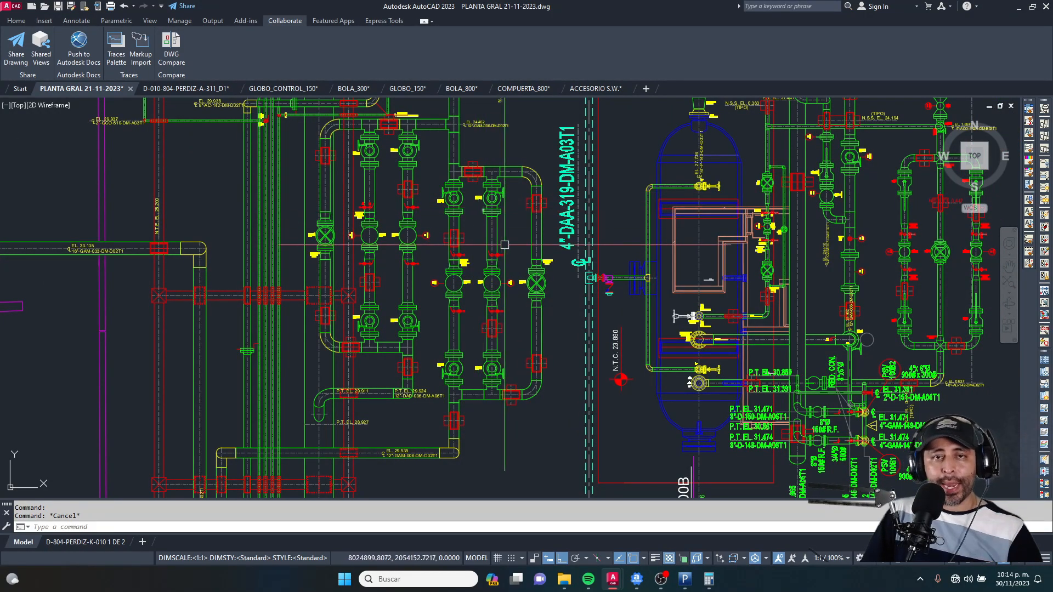
pyautogui.scroll(6, 464, 283)
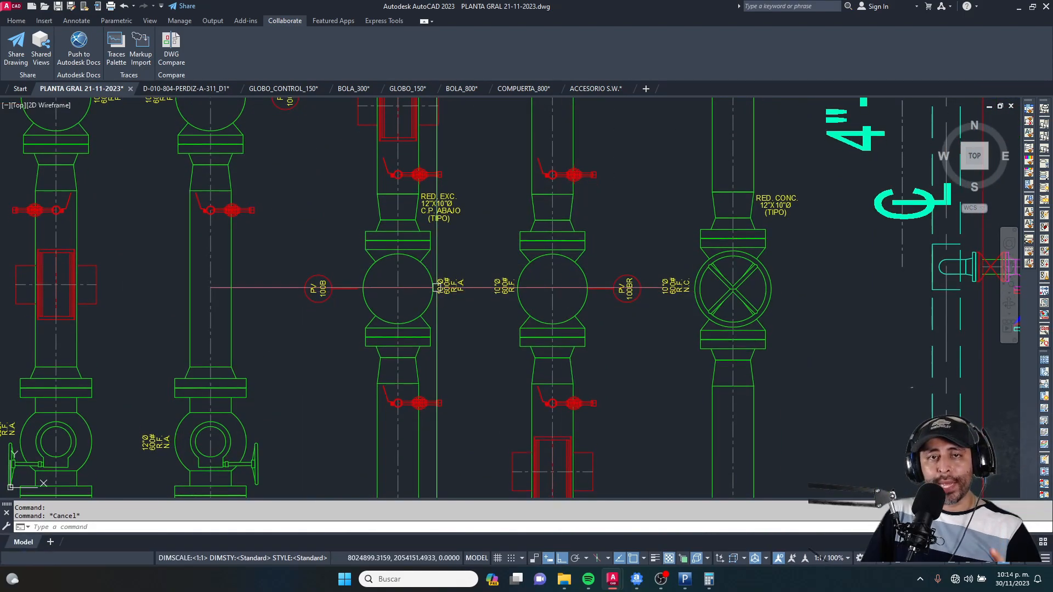
pyautogui.scroll(-5, 440, 287)
pyautogui.scroll(-3, 438, 243)
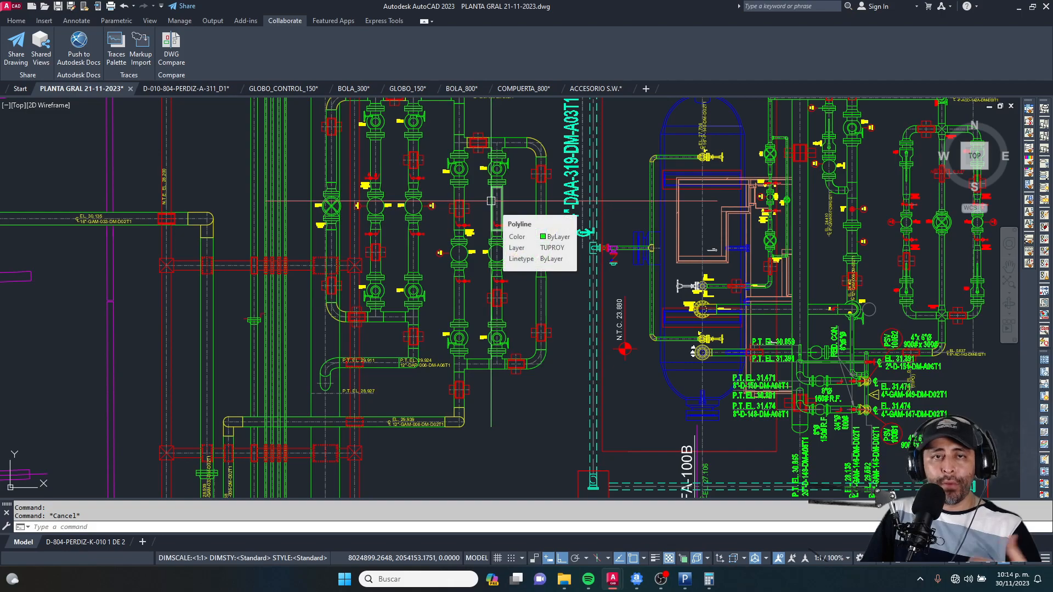
pyautogui.moveTo(492, 201); pyautogui.dragTo(490, 263, button='middle')
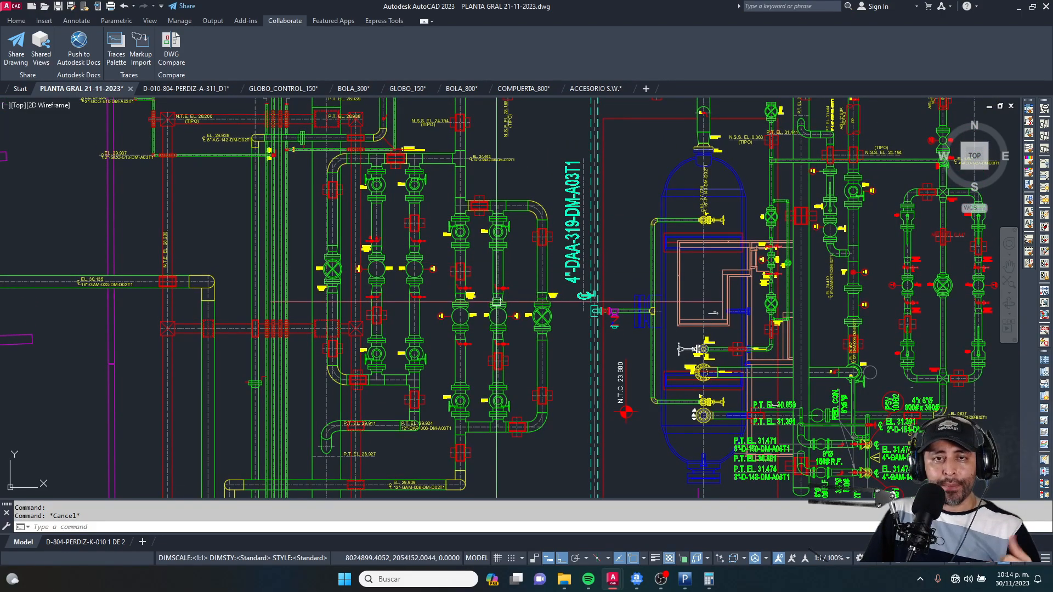
# Step: Switch to the D-010-804-PERDIZ-A-311_D1 diagram and examine the PV 100B1 and PV 100B1R control valve arrangement
pyautogui.moveTo(611, 589)
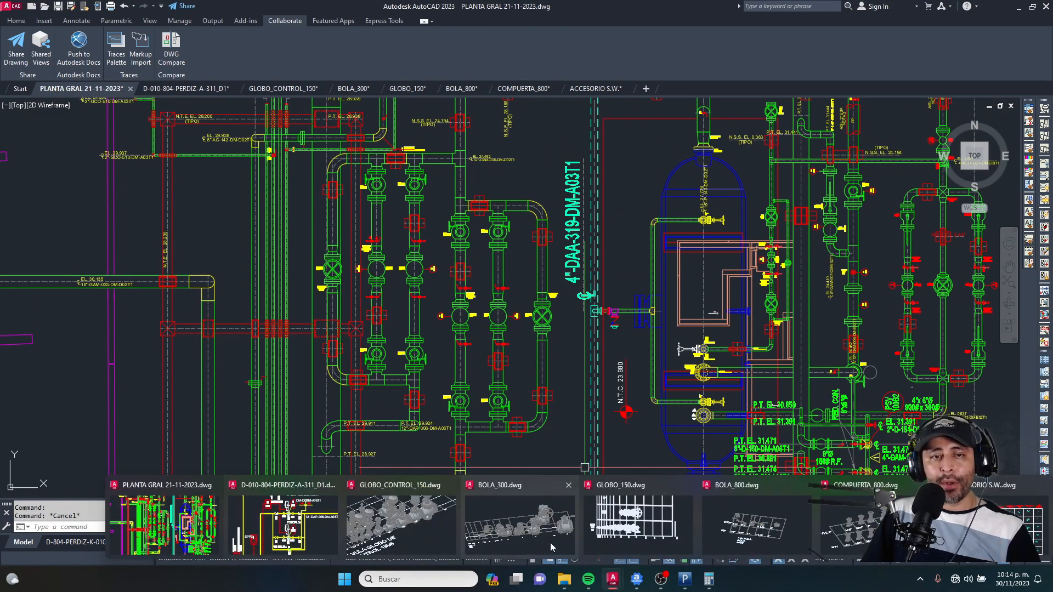
pyautogui.click(294, 533)
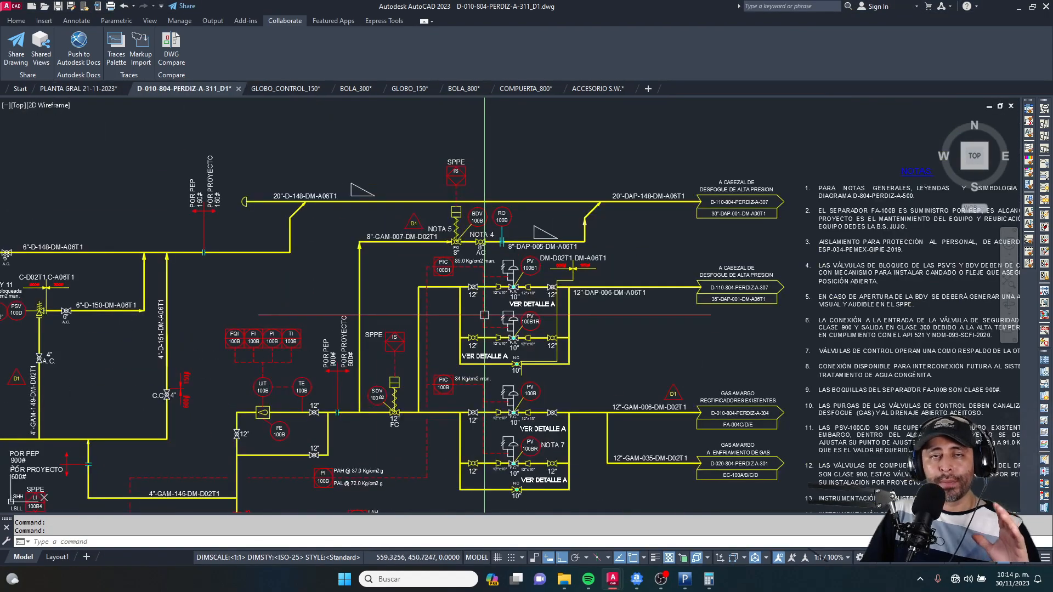
pyautogui.scroll(4, 510, 322)
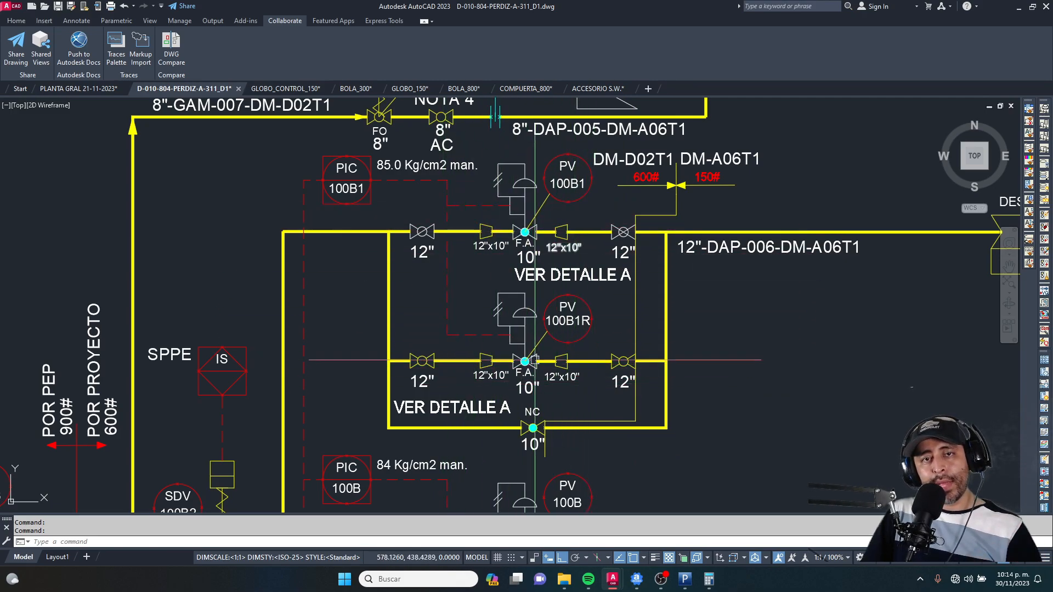
# Step: Return to the PLANTA GRAL 21-11-2023 plan and view the valve runs beside the vessel
pyautogui.moveTo(616, 576)
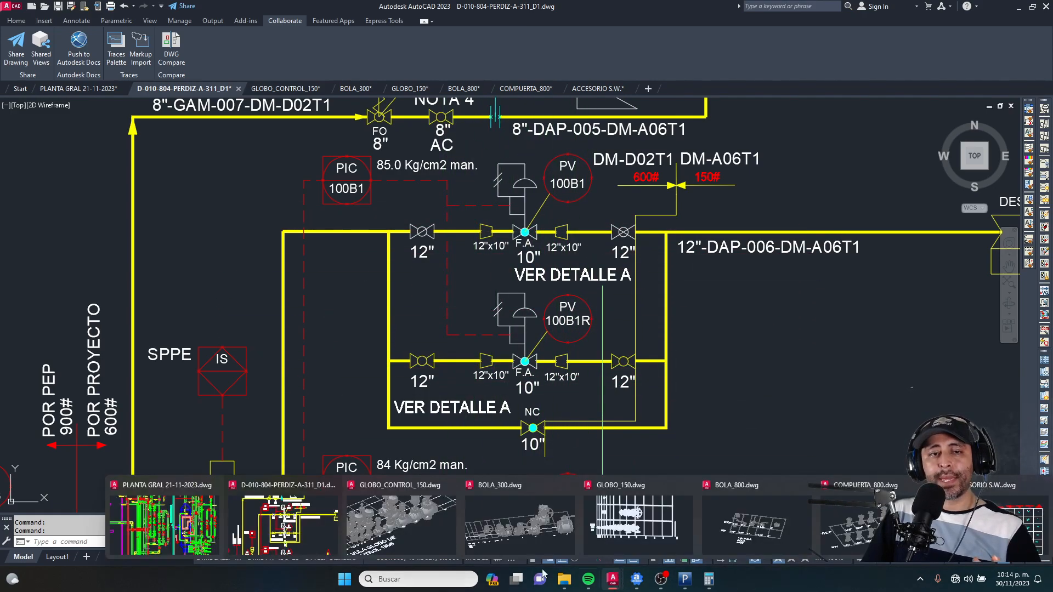
pyautogui.click(164, 523)
pyautogui.moveTo(411, 271)
pyautogui.mouseDown(button='middle')
pyautogui.moveTo(478, 312)
pyautogui.moveTo(465, 270)
pyautogui.mouseUp(button='middle')
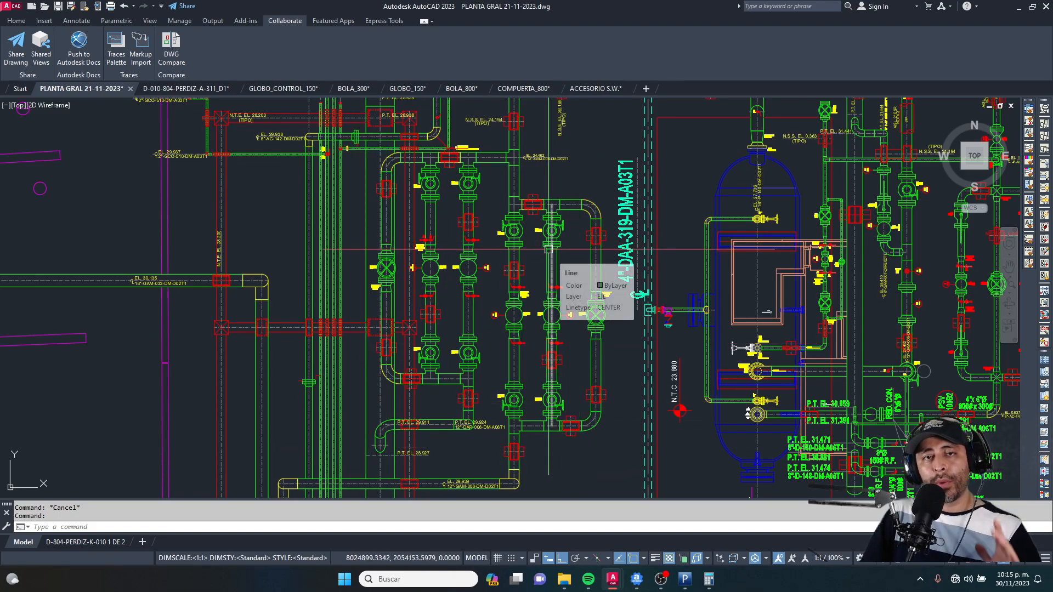
pyautogui.moveTo(526, 272); pyautogui.dragTo(533, 281, button='middle')
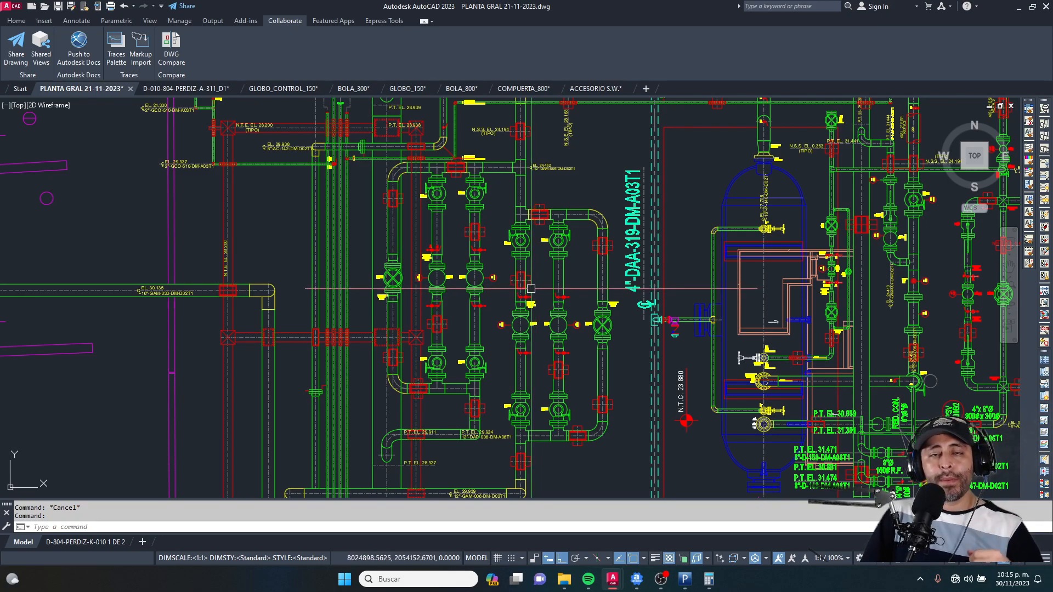
# Step: Create a new blank drawing
pyautogui.moveTo(531, 288)
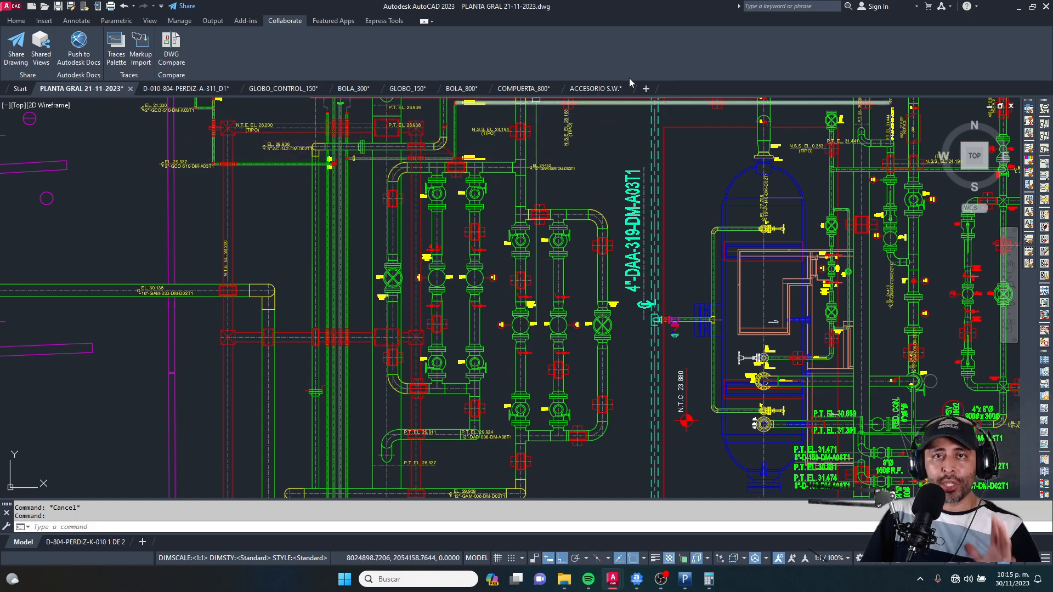
pyautogui.click(646, 89)
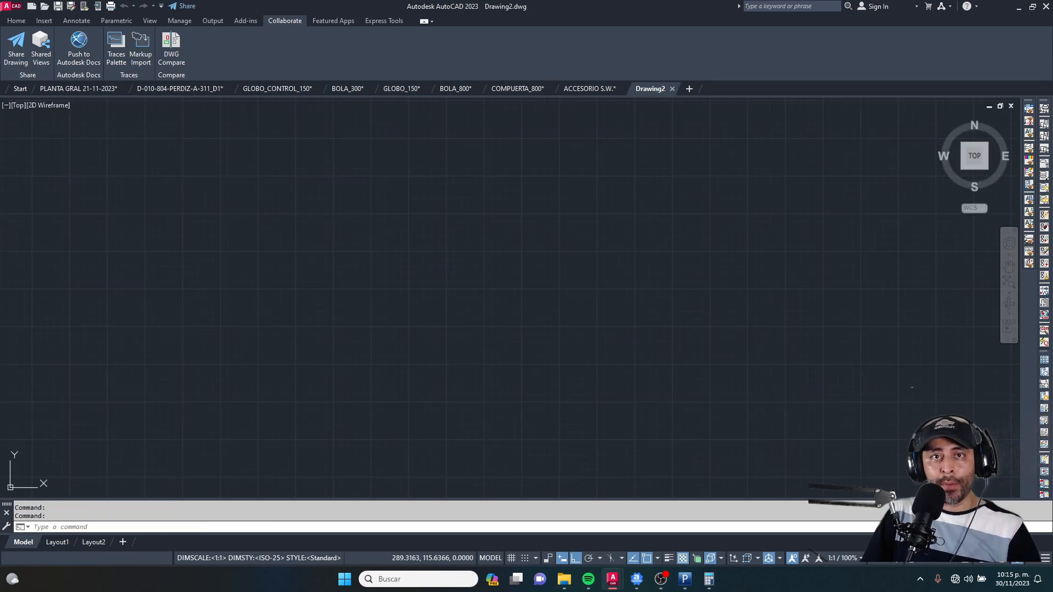
# Step: Go back to the PLANTA GRAL plan and examine the elbow, pipe supports and 12-inch 600# valves on the branch header
pyautogui.click(64, 90)
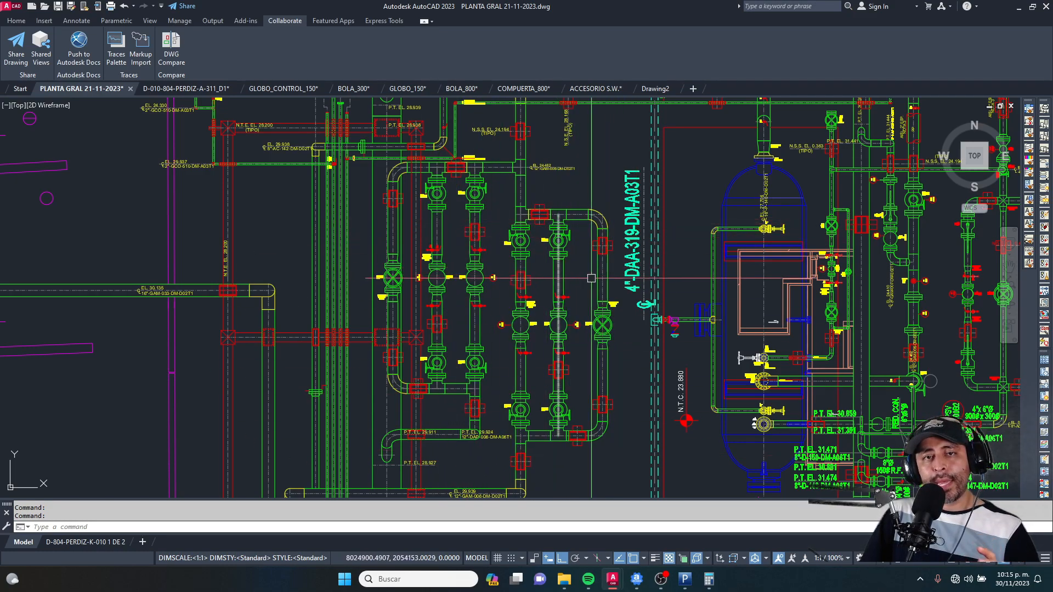
pyautogui.moveTo(529, 333); pyautogui.dragTo(524, 310, button='middle')
pyautogui.scroll(2, 526, 310)
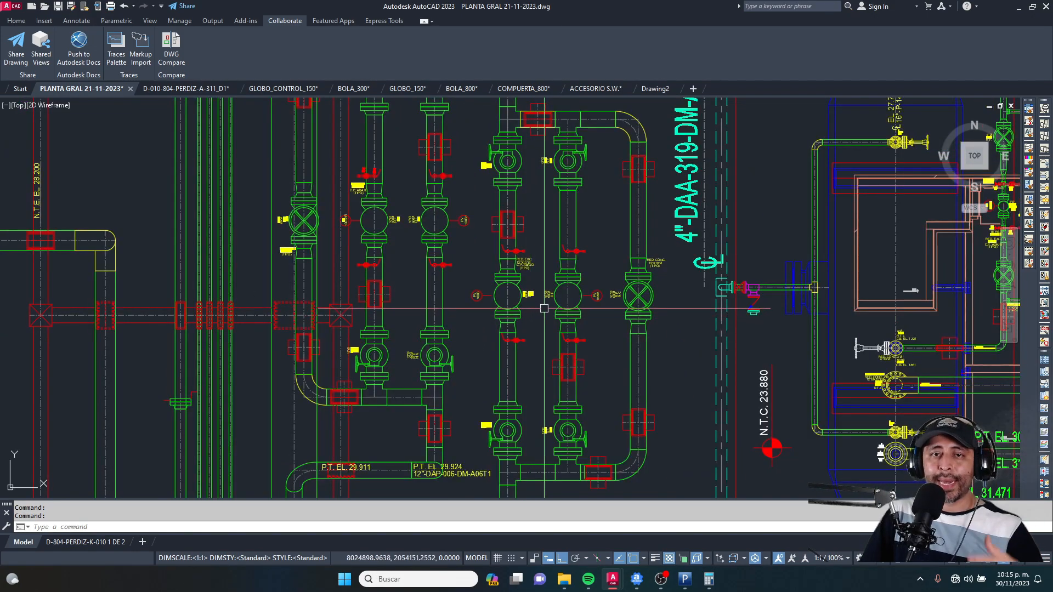
pyautogui.scroll(-2, 544, 308)
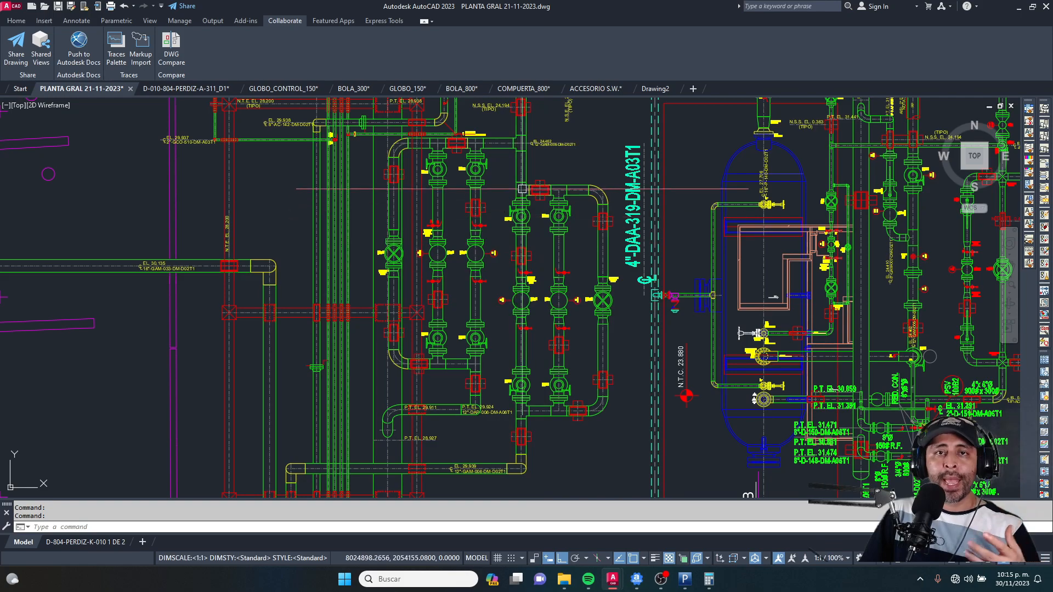
pyautogui.scroll(4, 526, 189)
pyautogui.moveTo(530, 186); pyautogui.dragTo(536, 201, button='middle')
pyautogui.scroll(-2, 537, 201)
pyautogui.scroll(4, 538, 201)
pyautogui.scroll(-2, 535, 205)
pyautogui.scroll(2, 532, 208)
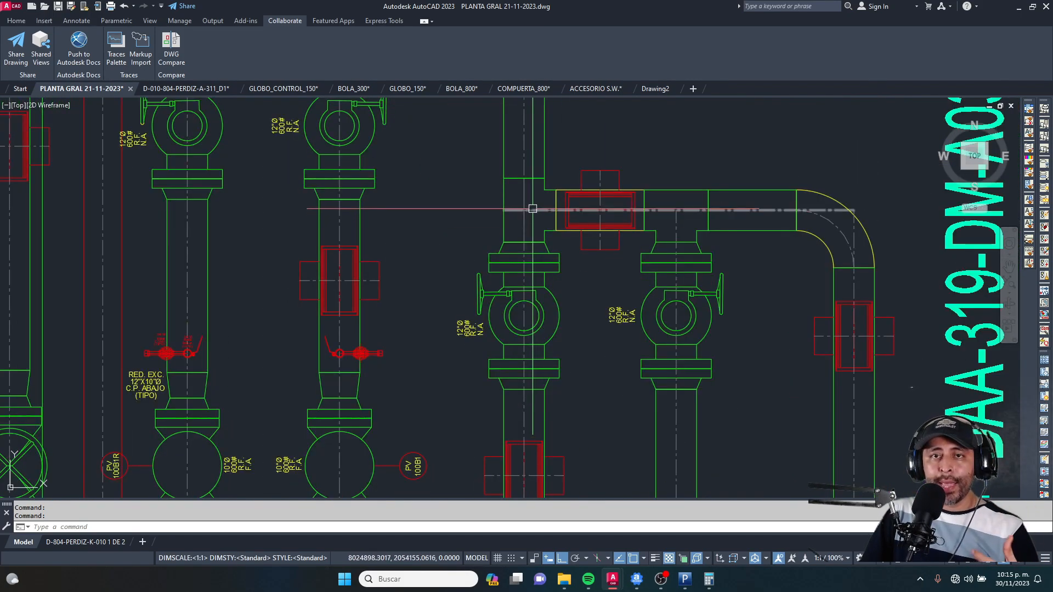
pyautogui.scroll(-2, 533, 208)
pyautogui.scroll(2, 729, 215)
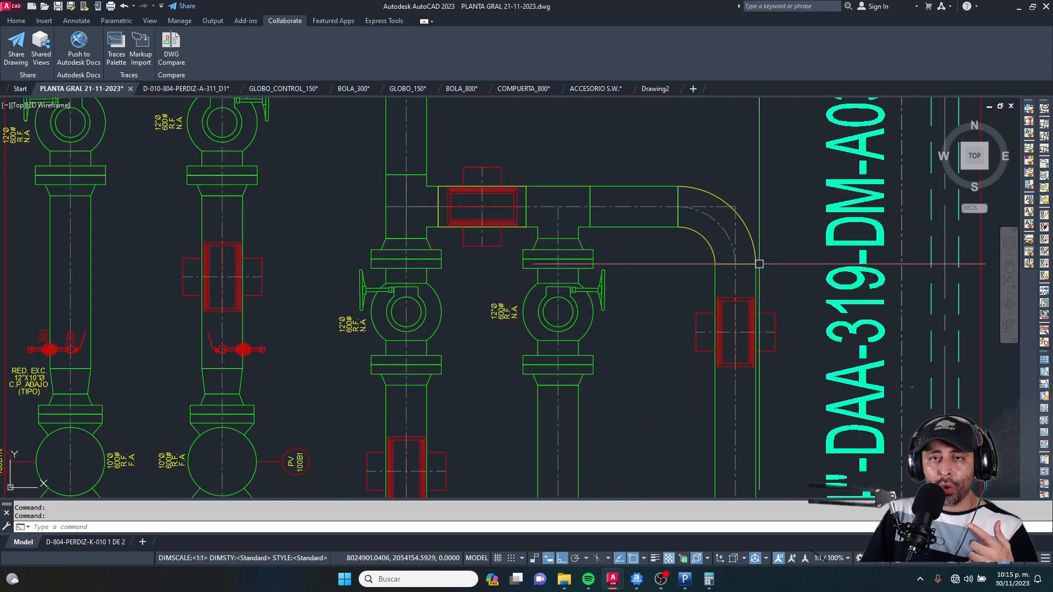
pyautogui.moveTo(760, 264); pyautogui.dragTo(753, 166, button='middle')
pyautogui.moveTo(439, 204); pyautogui.dragTo(482, 251, button='middle')
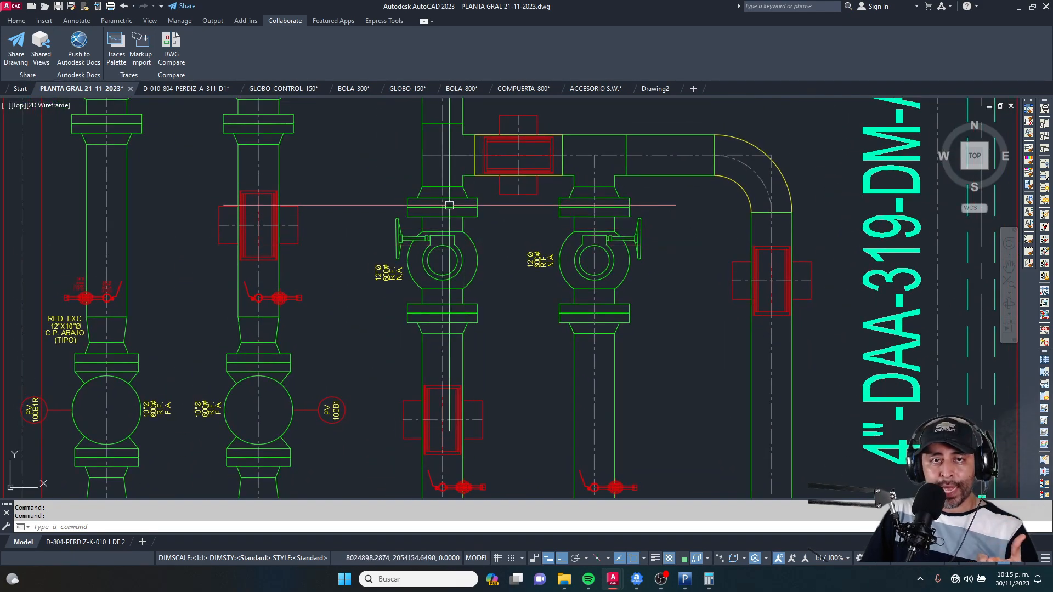
pyautogui.scroll(-2, 452, 236)
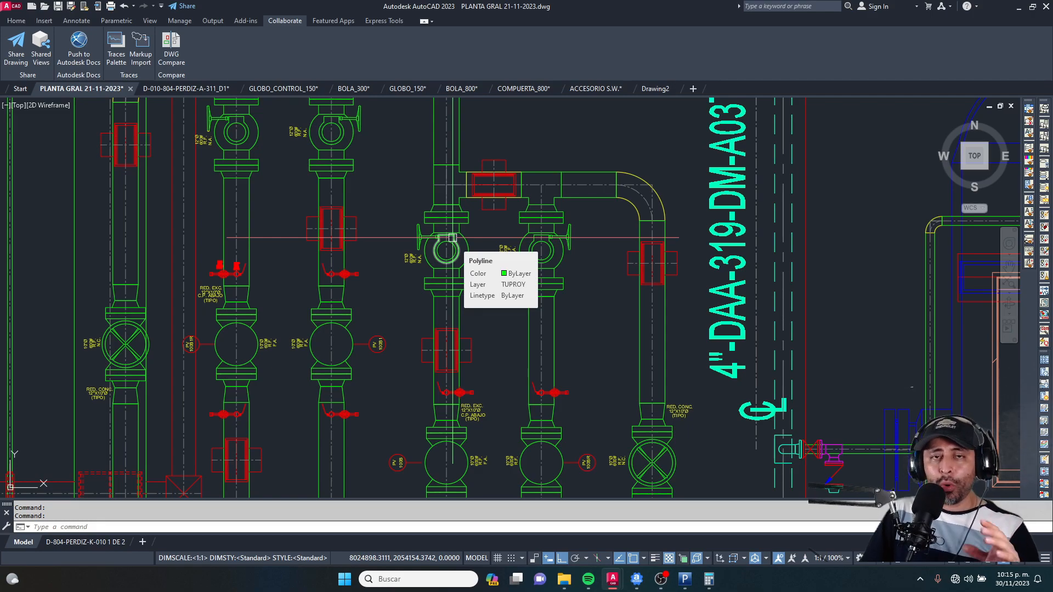
# Step: Look through the 3D valve library drawings GLOBO_150 and BOLA_300, examining the valve models by size
pyautogui.click(396, 91)
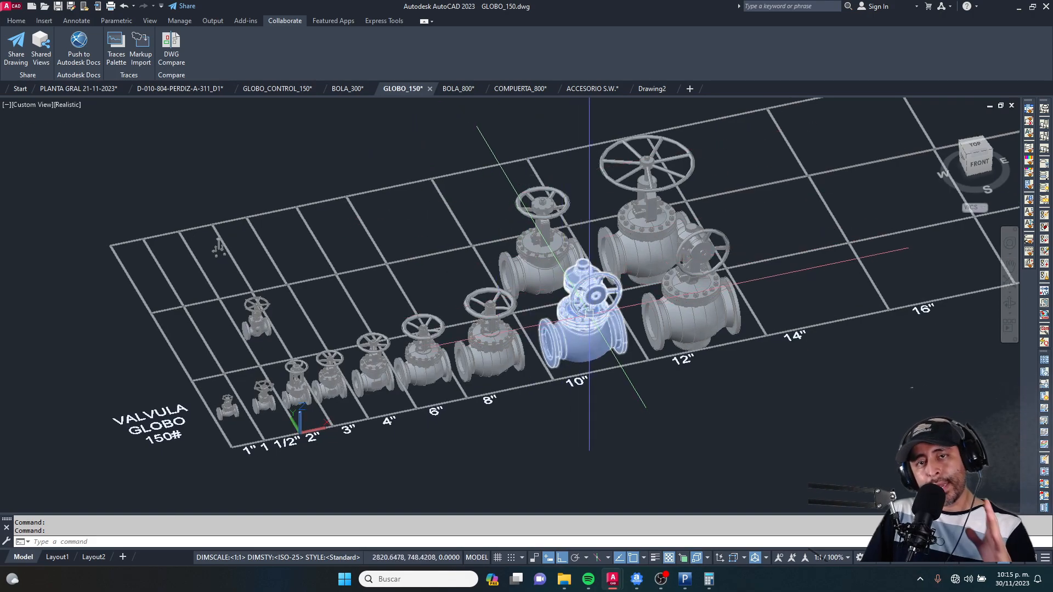
pyautogui.scroll(2, 590, 314)
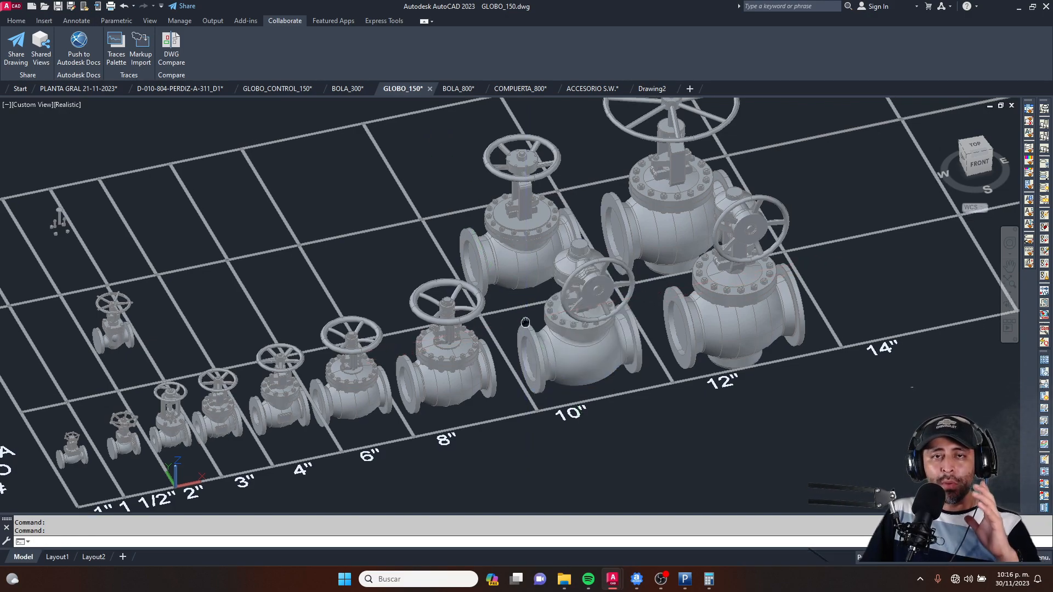
pyautogui.moveTo(527, 327); pyautogui.dragTo(520, 369, button='middle')
pyautogui.scroll(1, 517, 363)
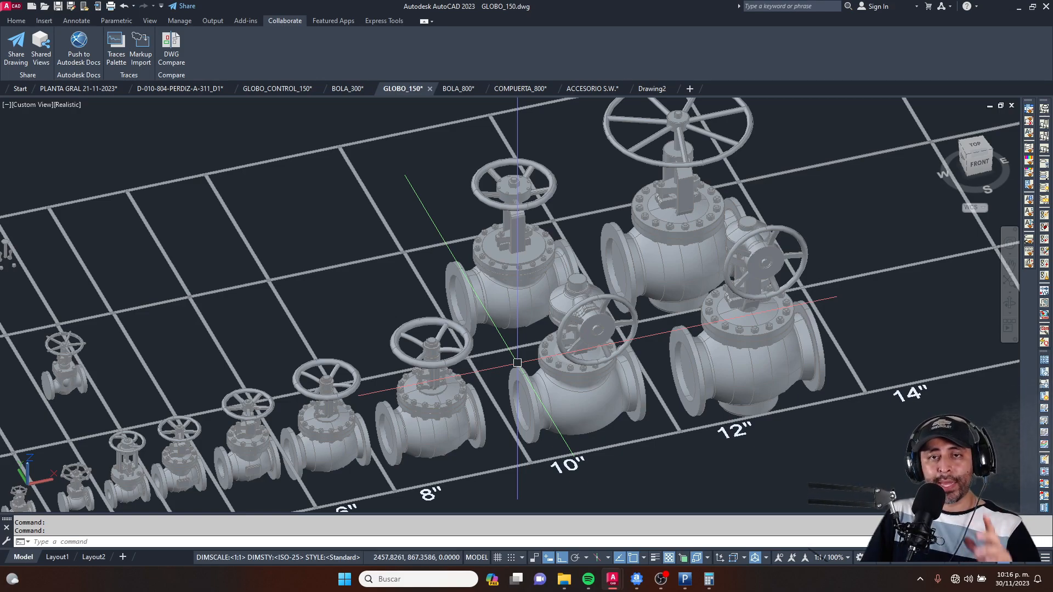
pyautogui.scroll(-5, 518, 363)
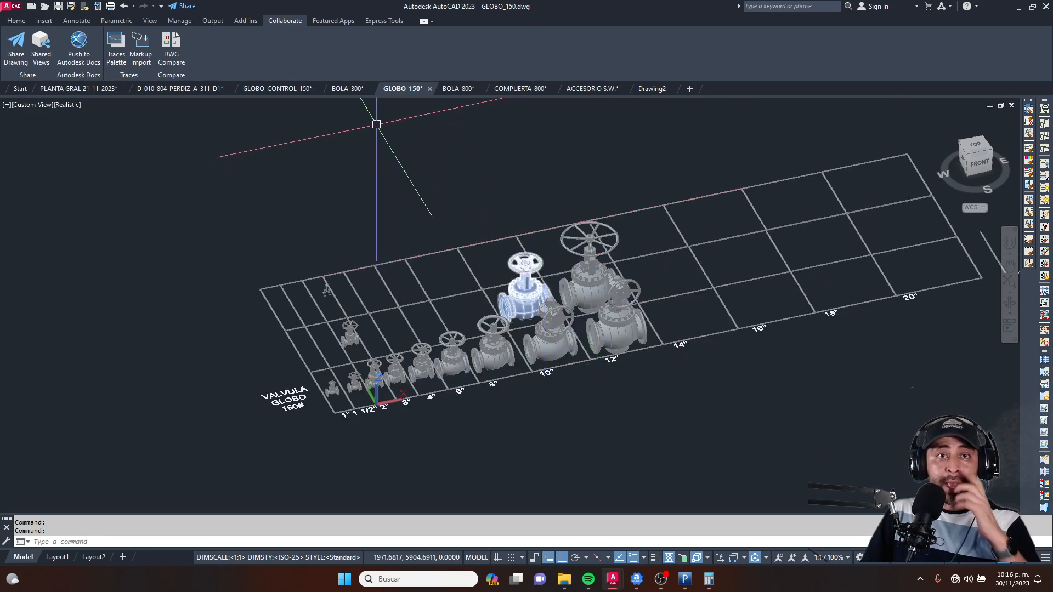
pyautogui.click(348, 89)
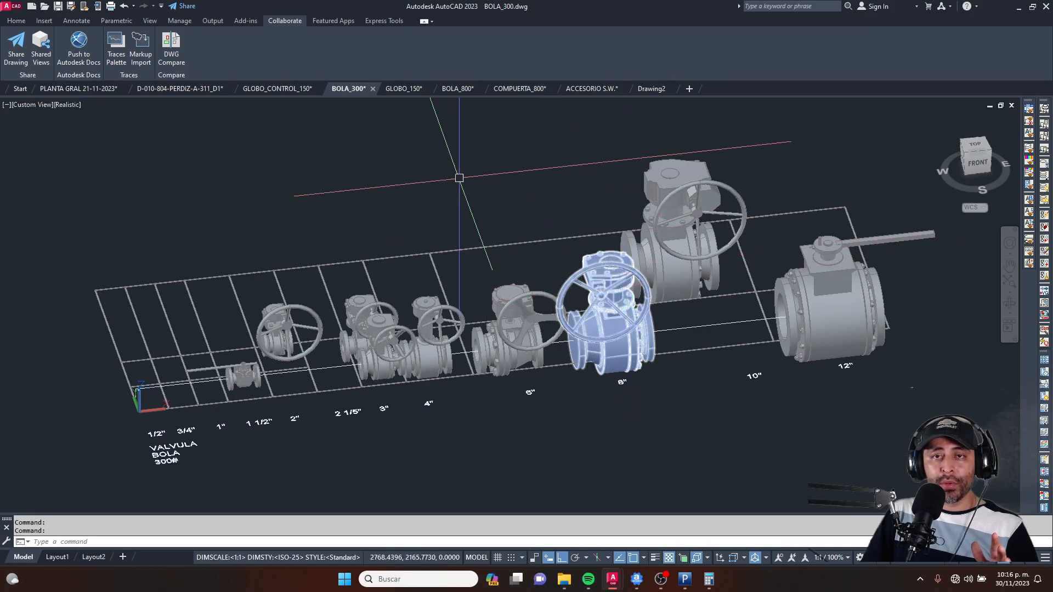
# Step: Return to the PLANTA GRAL plan and examine the 12-inch header, its tees, supports and elbow down the branch
pyautogui.click(305, 88)
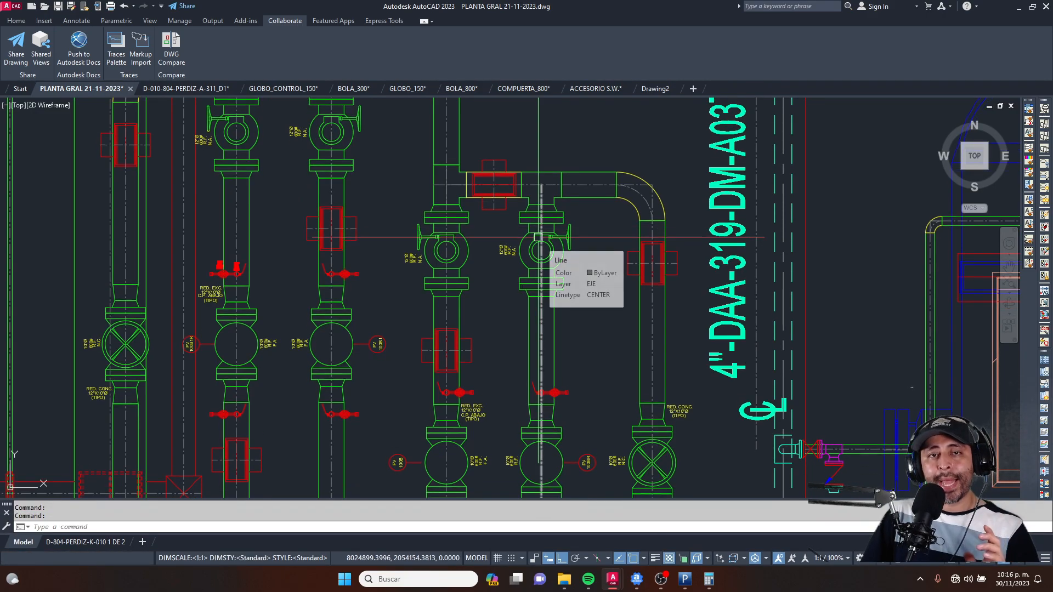
pyautogui.scroll(-2, 488, 207)
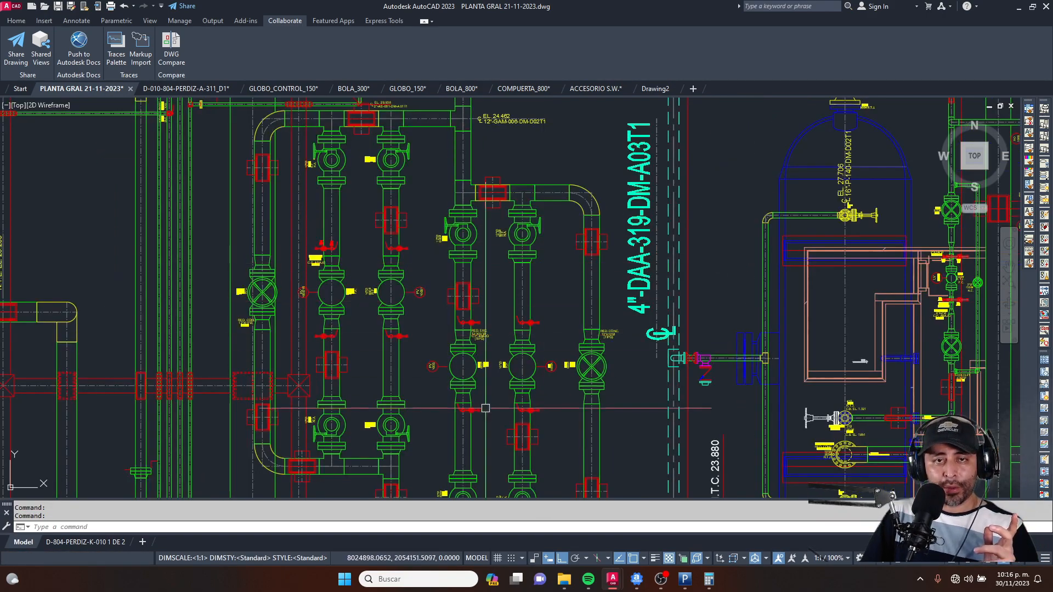
pyautogui.scroll(-2, 489, 209)
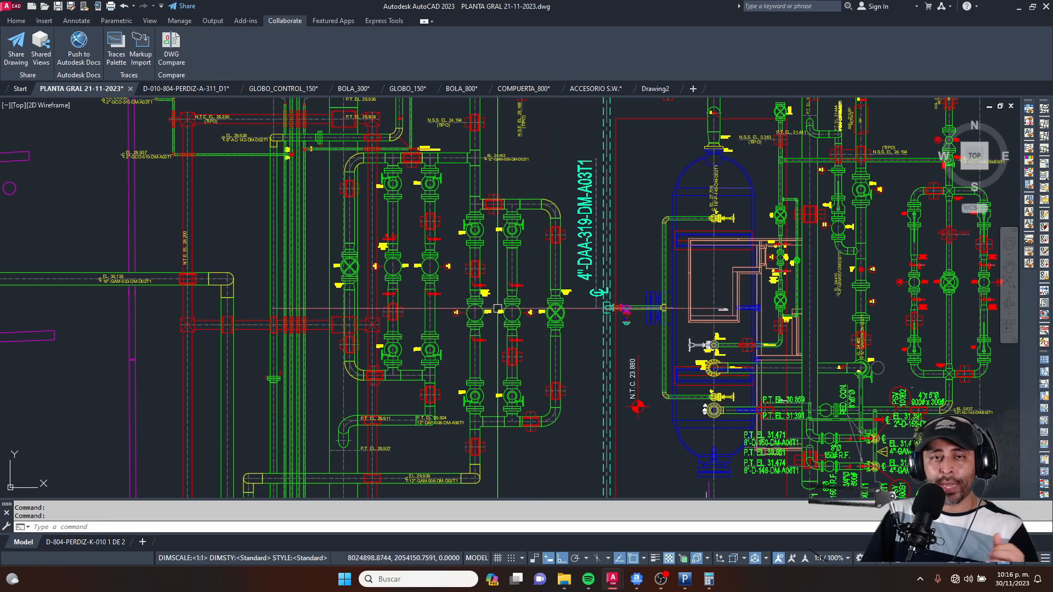
pyautogui.scroll(4, 510, 188)
pyautogui.scroll(4, 505, 171)
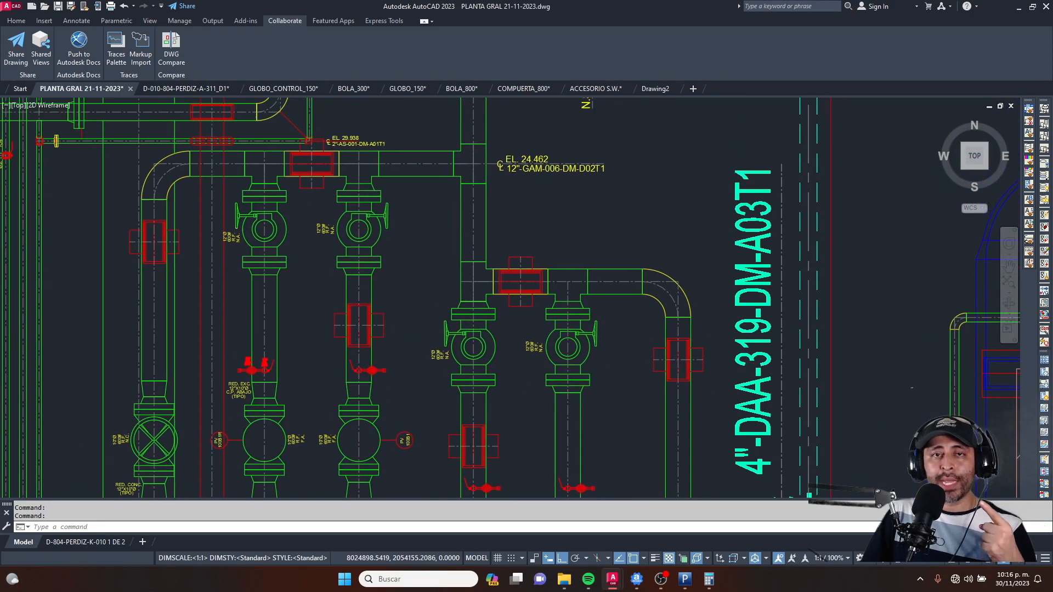
pyautogui.moveTo(488, 296); pyautogui.dragTo(477, 267, button='middle')
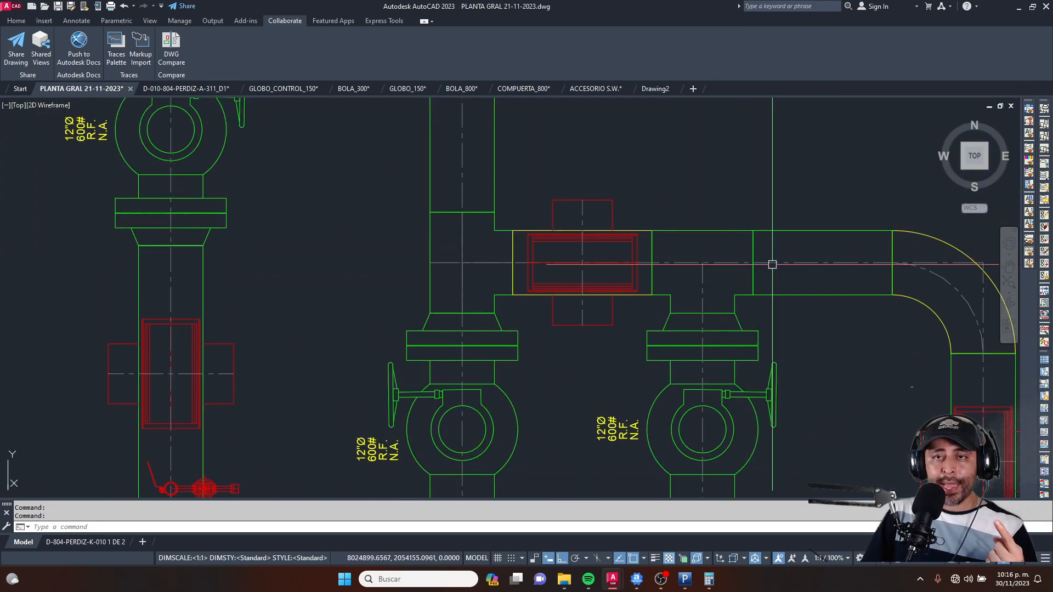
pyautogui.moveTo(818, 269); pyautogui.dragTo(571, 199, button='middle')
pyautogui.scroll(-2, 655, 189)
pyautogui.moveTo(654, 302); pyautogui.dragTo(641, 194, button='middle')
pyautogui.moveTo(620, 316); pyautogui.dragTo(578, 113, button='middle')
# Step: Examine the 12"x10" reducers, flanges and small red drain valves around the PV 100B and PV 100BR control valves
pyautogui.scroll(2, 633, 225)
pyautogui.scroll(2, 738, 240)
pyautogui.scroll(-2, 726, 232)
pyautogui.moveTo(508, 279)
pyautogui.mouseDown(button='middle')
pyautogui.moveTo(540, 256)
pyautogui.moveTo(650, 232)
pyautogui.mouseUp(button='middle')
pyautogui.scroll(4, 357, 186)
pyautogui.scroll(-4, 502, 163)
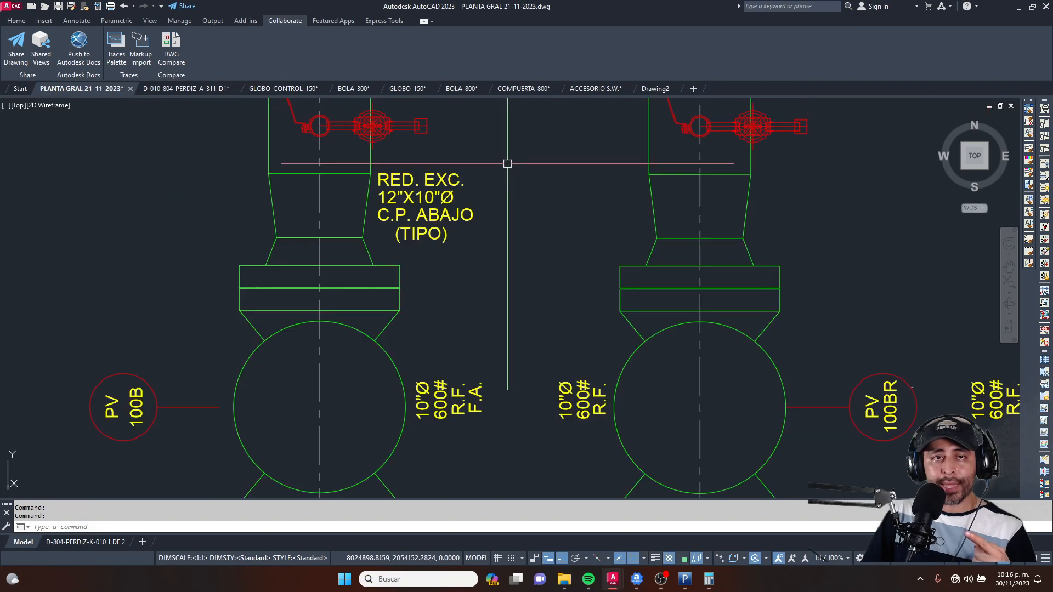
pyautogui.moveTo(396, 320); pyautogui.dragTo(433, 184, button='middle')
pyautogui.scroll(4, 422, 265)
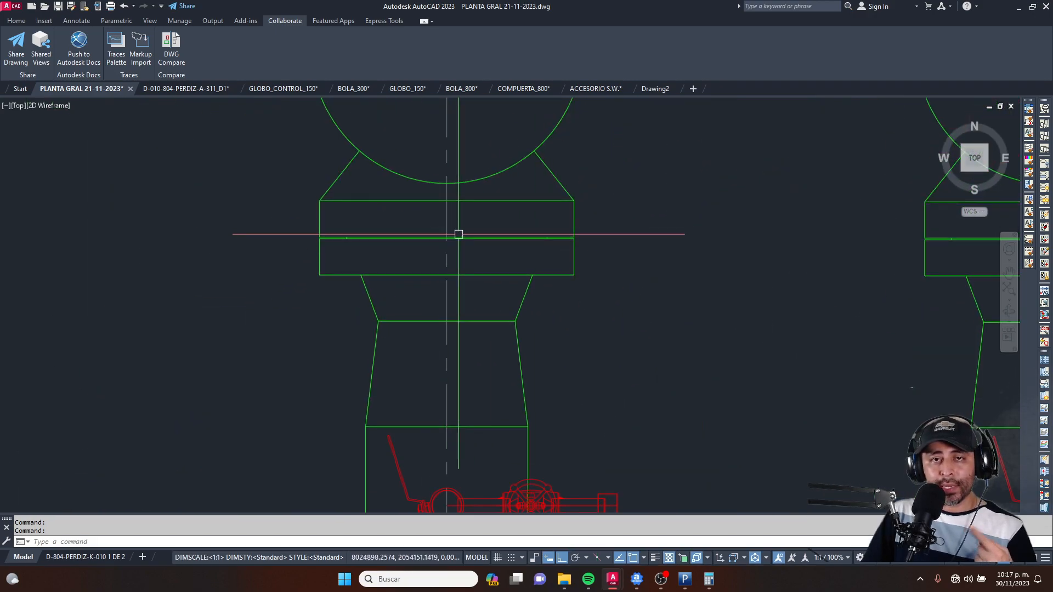
pyautogui.scroll(-4, 505, 254)
pyautogui.scroll(5, 494, 351)
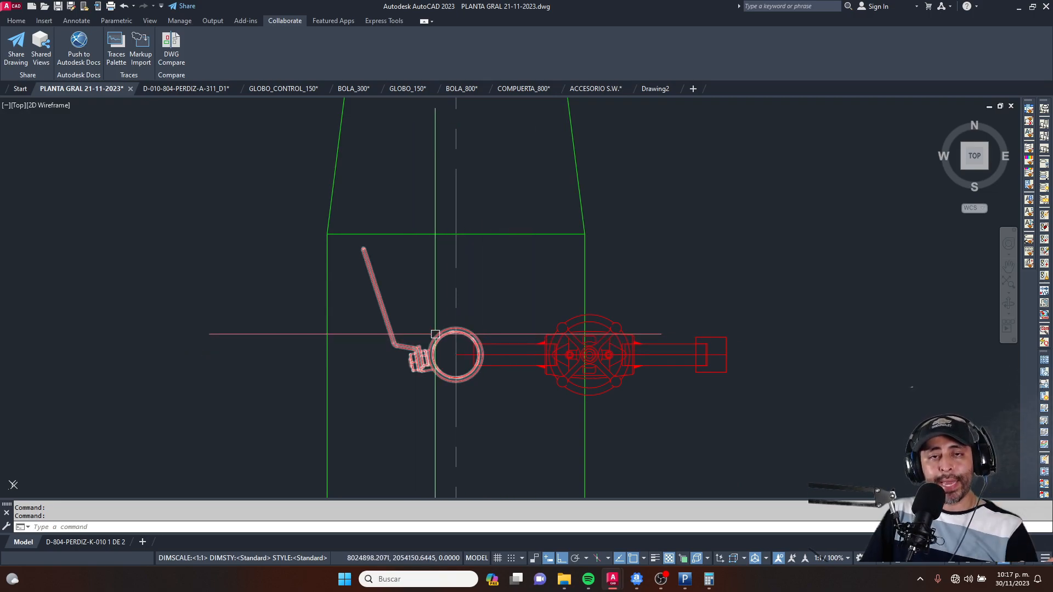
pyautogui.scroll(-5, 461, 301)
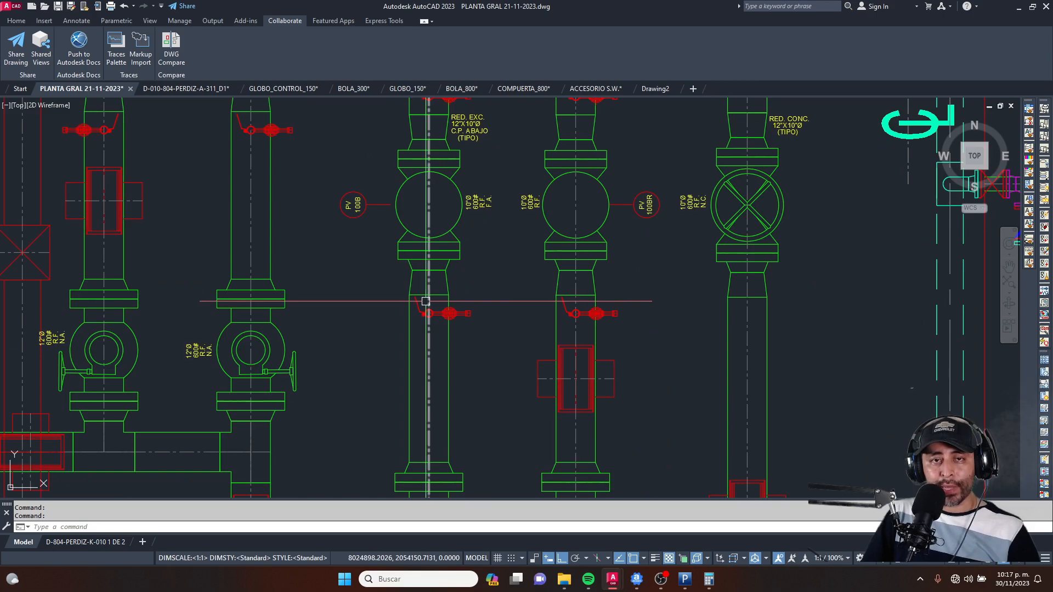
# Step: Switch to AViCAD 2020 Professional with the blank Drawing1 open
pyautogui.click(684, 579)
pyautogui.click(635, 581)
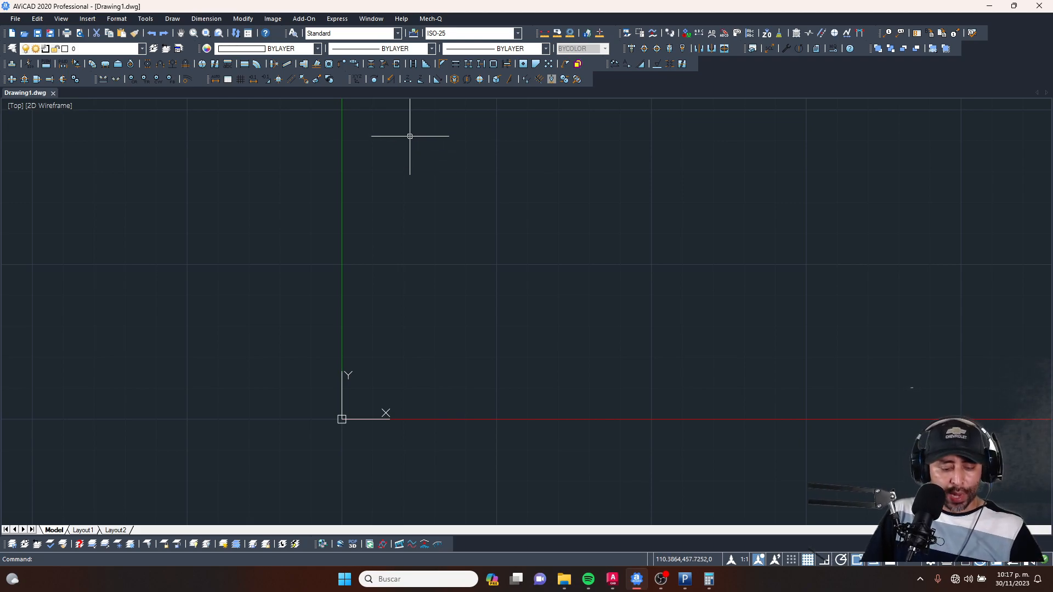
# Step: Draw a stepped chain of four orthogonal line segments running right, down, right and up from near the Y axis
pyautogui.write('L')
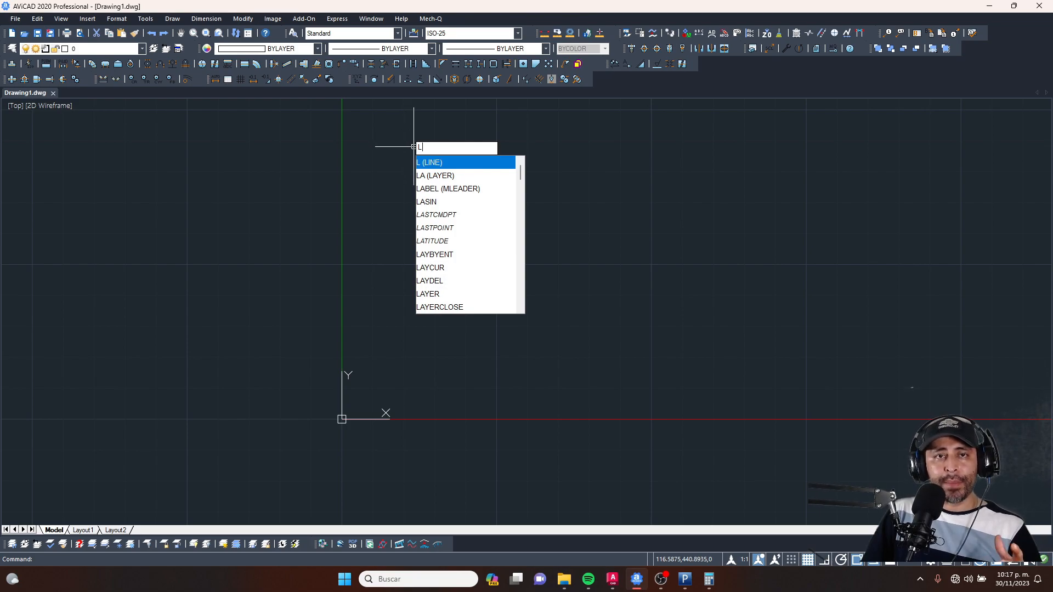
pyautogui.click(438, 163)
pyautogui.click(352, 232)
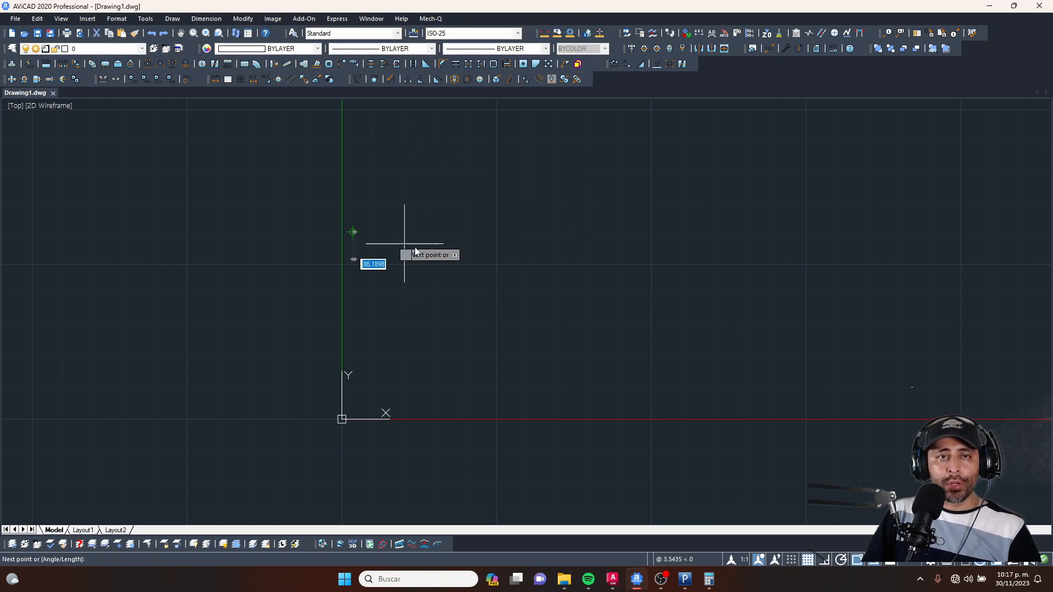
pyautogui.press('F8')
pyautogui.click(644, 232)
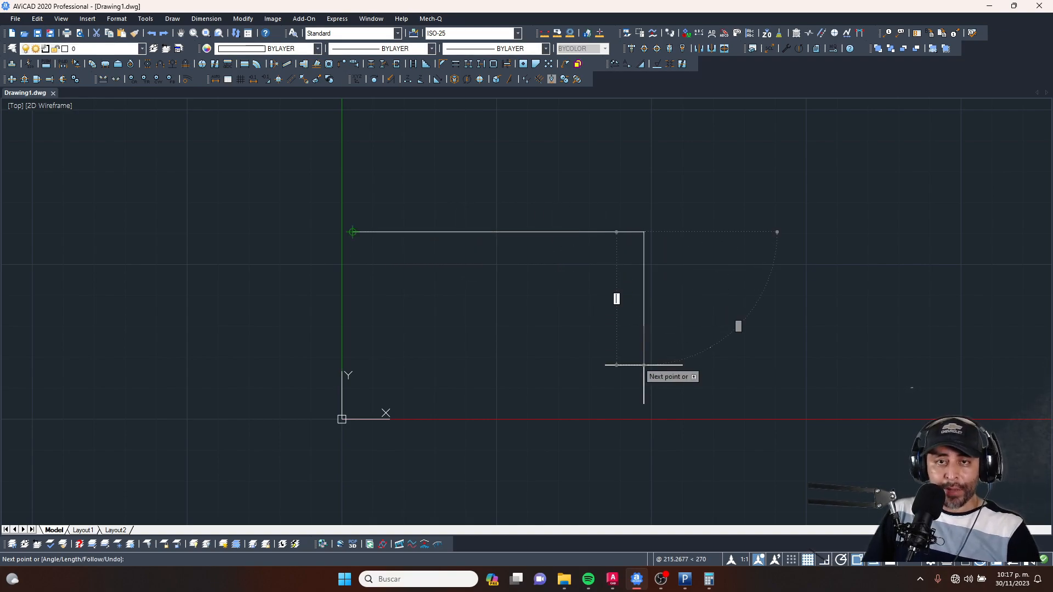
pyautogui.click(645, 383)
pyautogui.click(825, 384)
pyautogui.click(818, 176)
pyautogui.press('Return')
# Step: Draw a circle beside the upper end of the last vertical line, and erase all the sketched geometry
pyautogui.moveTo(765, 181); pyautogui.dragTo(574, 239, button='middle')
pyautogui.write('CIPMODE')
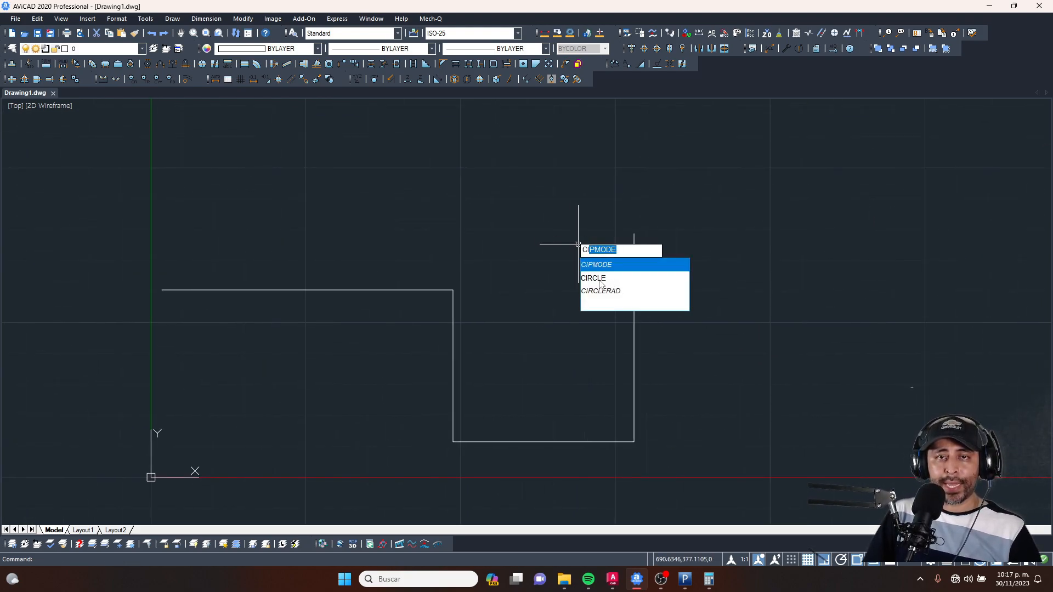
pyautogui.click(602, 280)
pyautogui.click(574, 261)
pyautogui.click(633, 281)
pyautogui.moveTo(728, 210); pyautogui.dragTo(306, 443)
pyautogui.press('Delete')
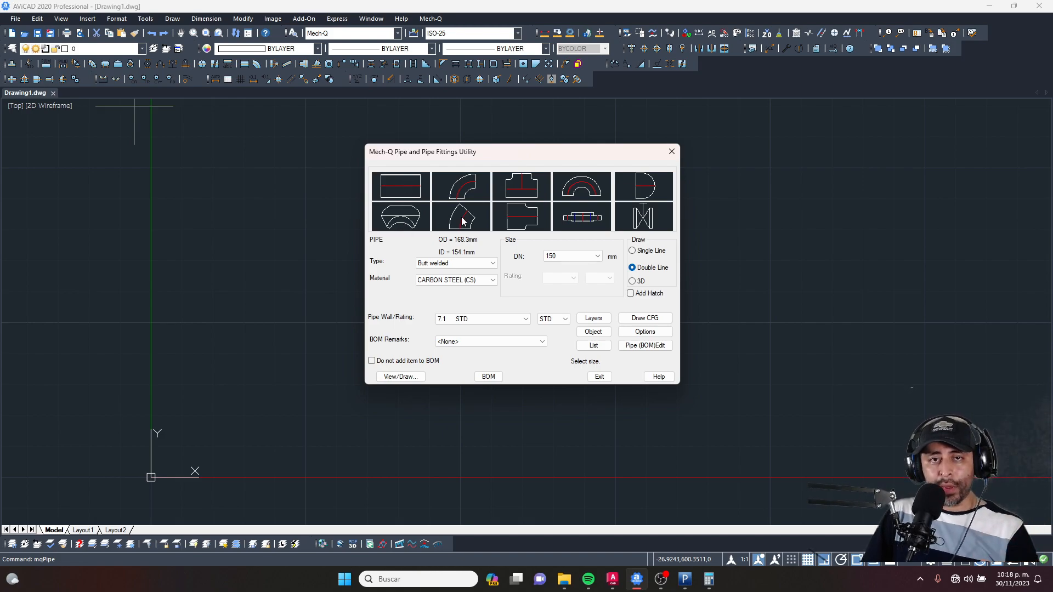
# Step: Go through the butt-welded fittings in the Mech-Q Pipe and Pipe Fittings Utility: elbow, tee, reducer, return bend, flange and end cap
pyautogui.click(456, 187)
pyautogui.click(518, 185)
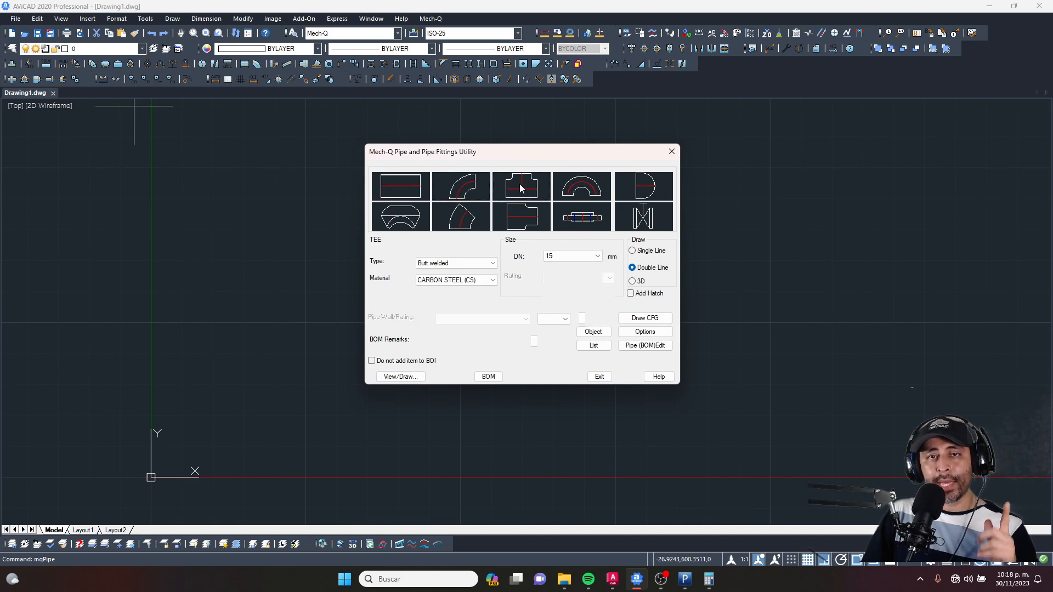
pyautogui.click(522, 214)
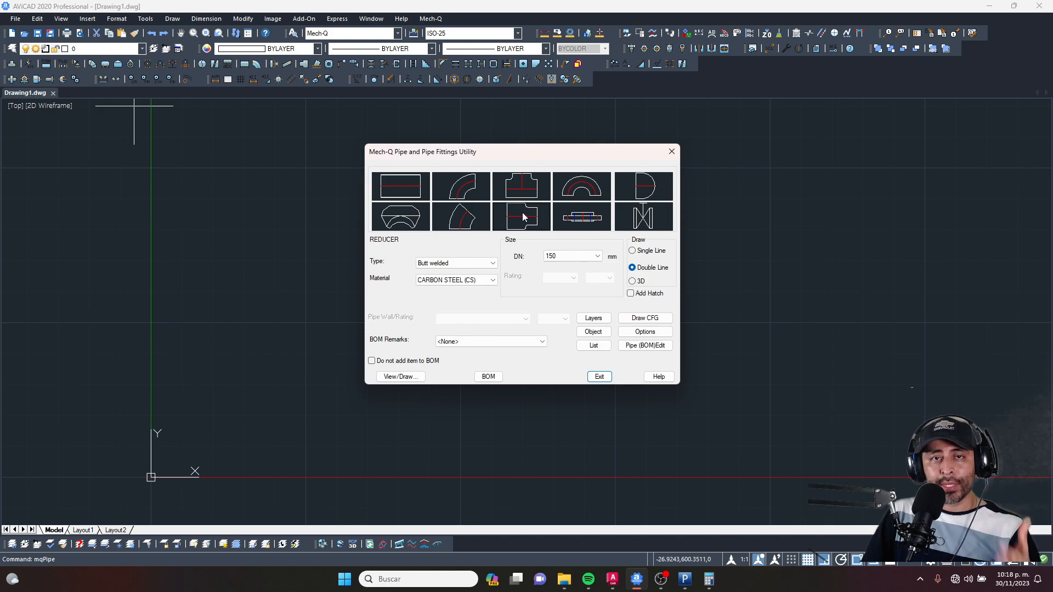
pyautogui.click(585, 193)
pyautogui.click(577, 222)
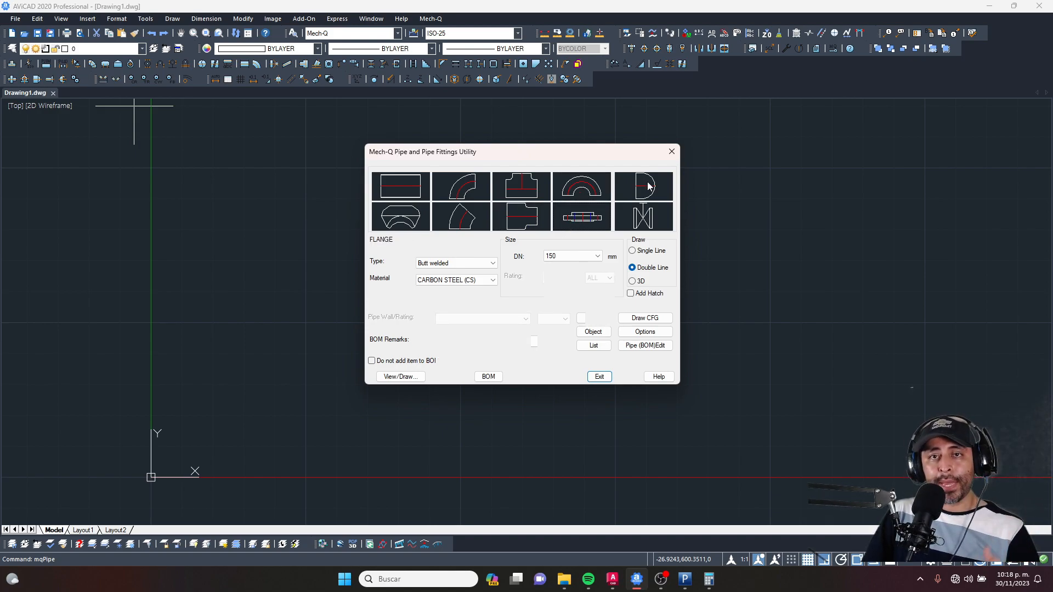
pyautogui.click(642, 184)
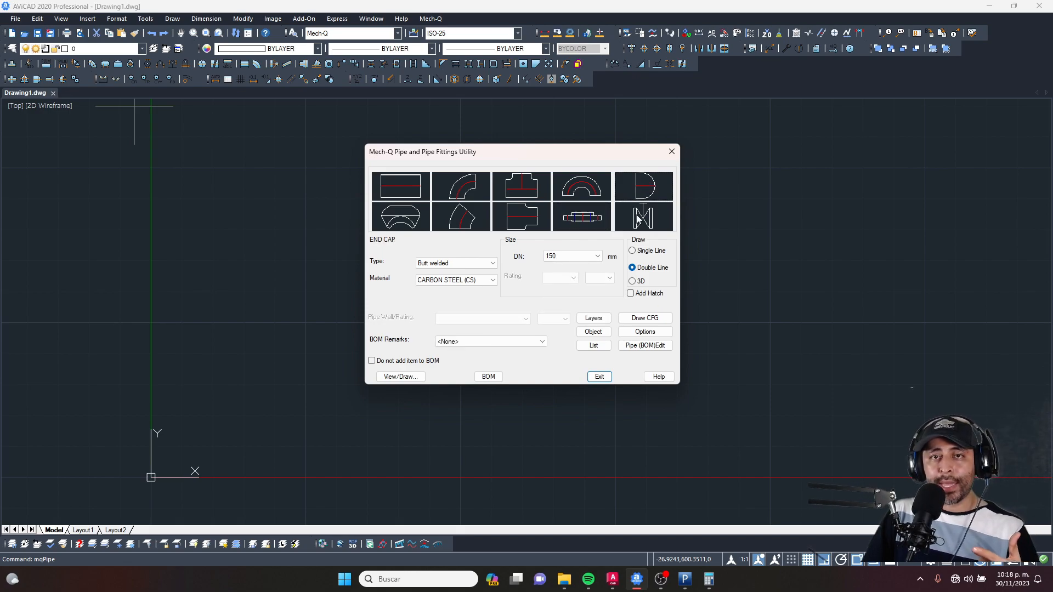
# Step: Switch the fitting type to Socket welded, Threaded and Tubing in turn to compare the fittings each offers
pyautogui.click(486, 263)
pyautogui.click(473, 280)
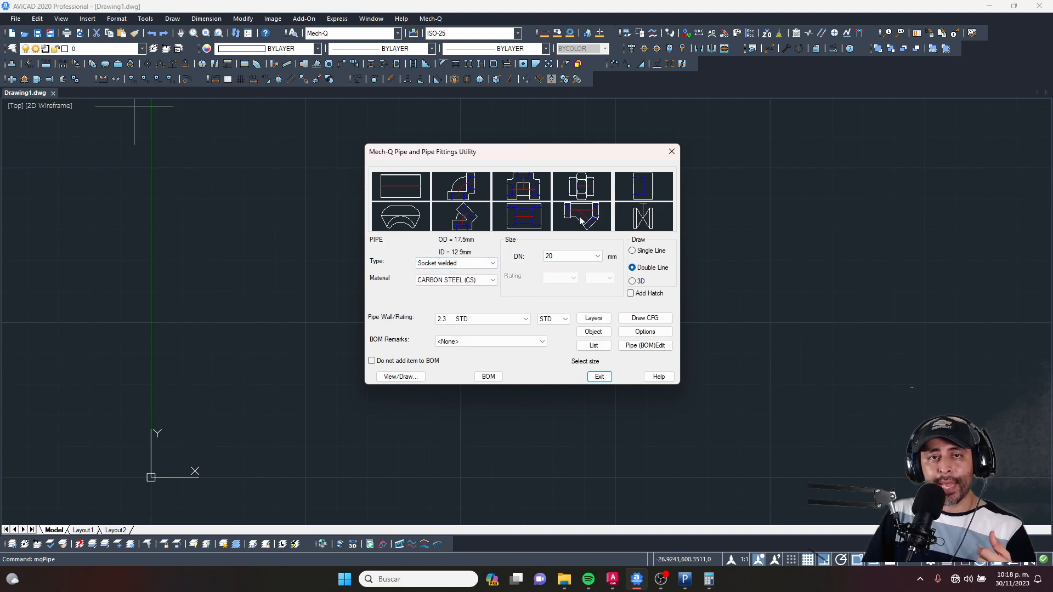
pyautogui.click(455, 263)
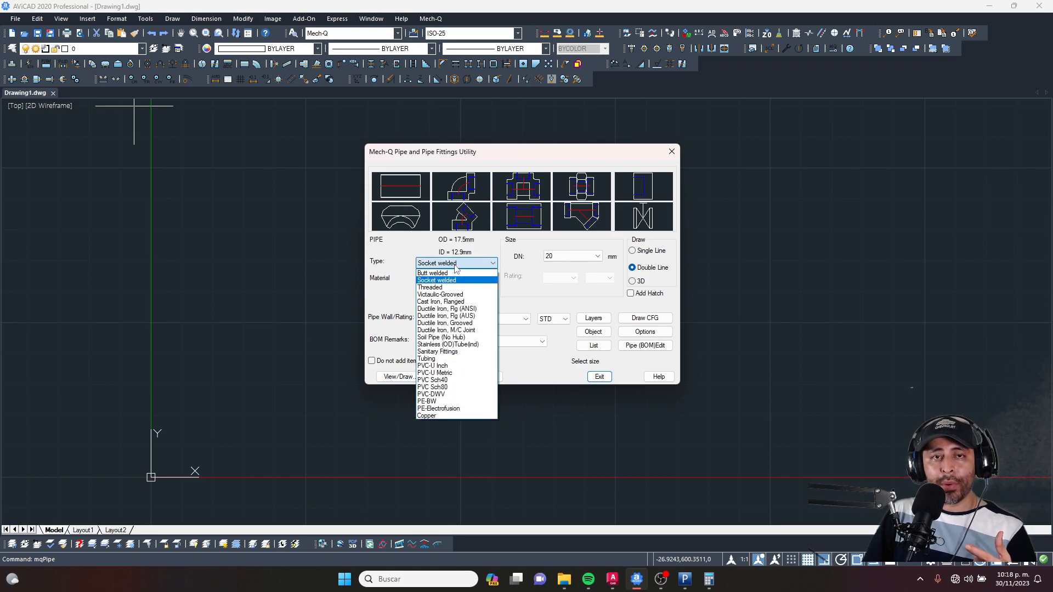
pyautogui.click(455, 266)
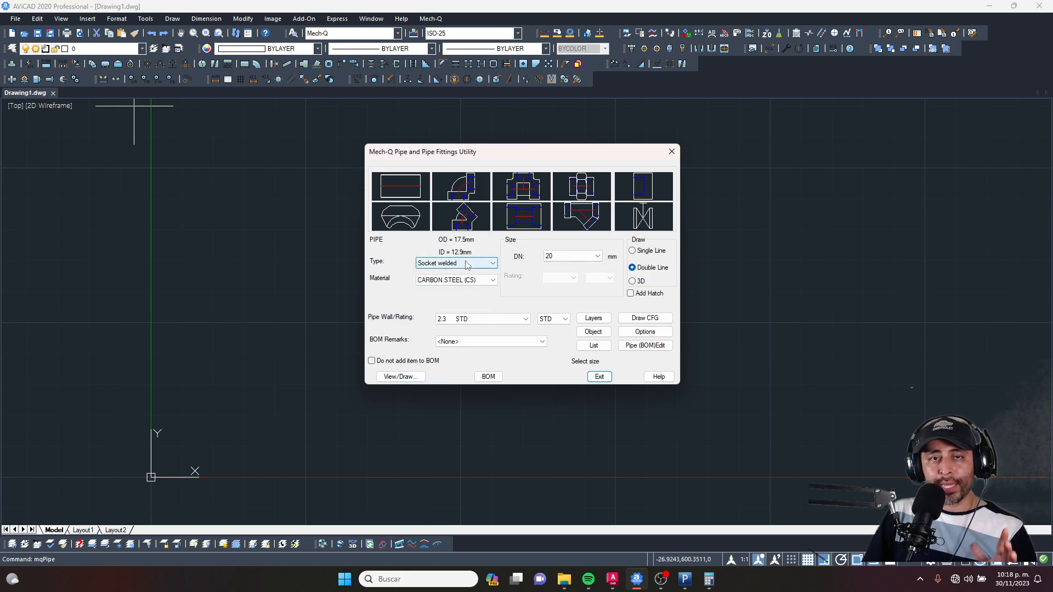
pyautogui.click(469, 263)
pyautogui.click(462, 287)
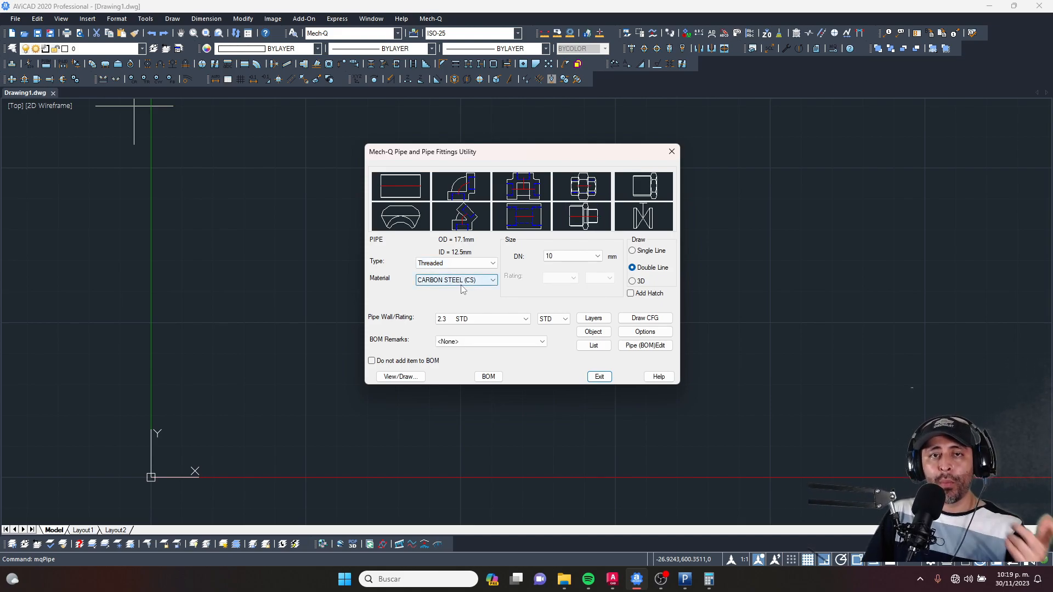
pyautogui.click(440, 263)
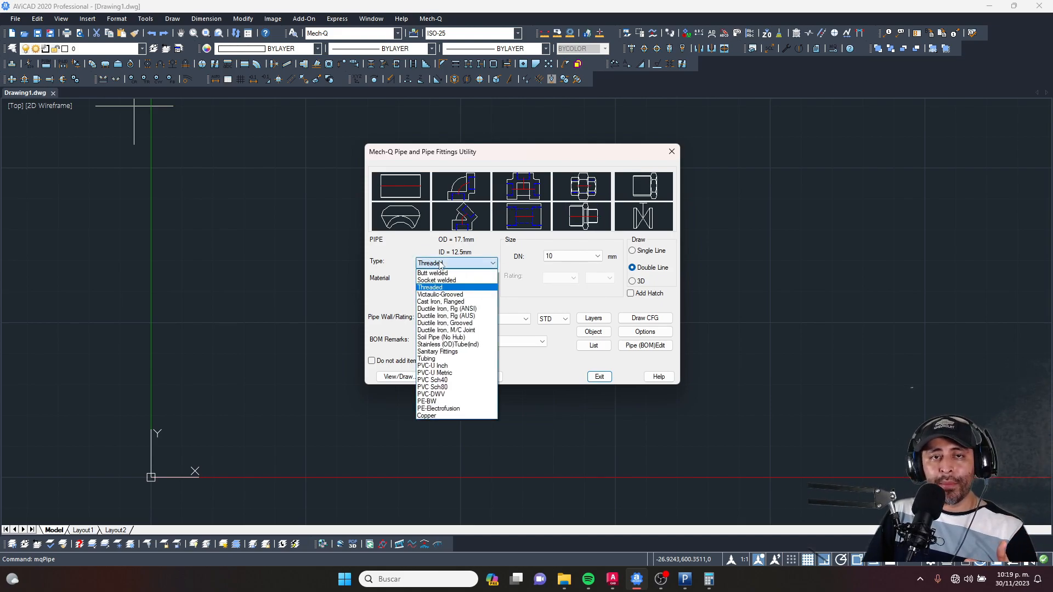
pyautogui.click(451, 359)
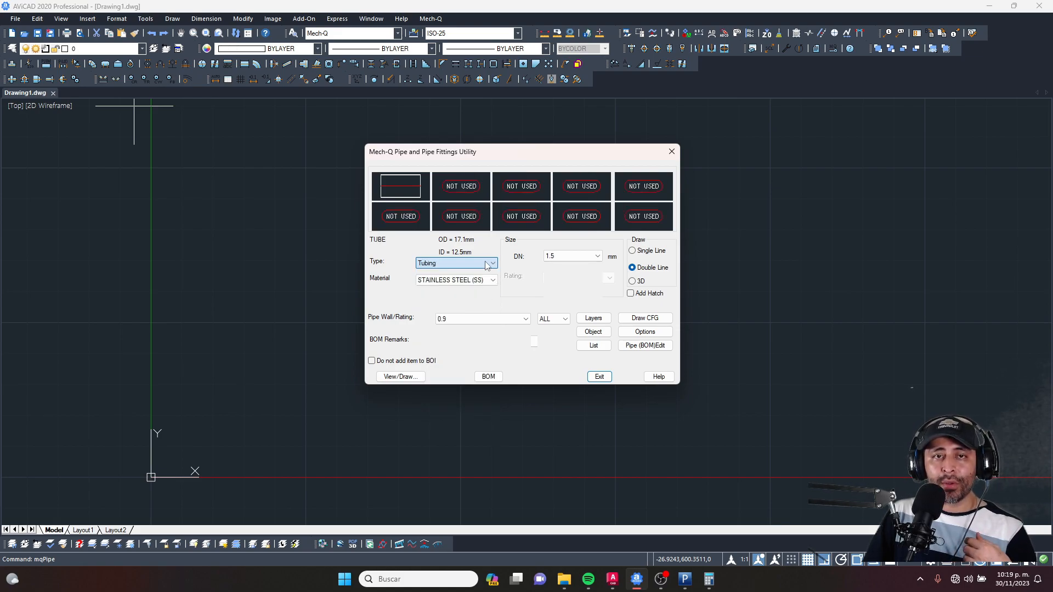
# Step: Try the PVC-U Metric type with COPPER (CU) material, and return the fitting type to Butt welded
pyautogui.click(485, 265)
pyautogui.click(436, 351)
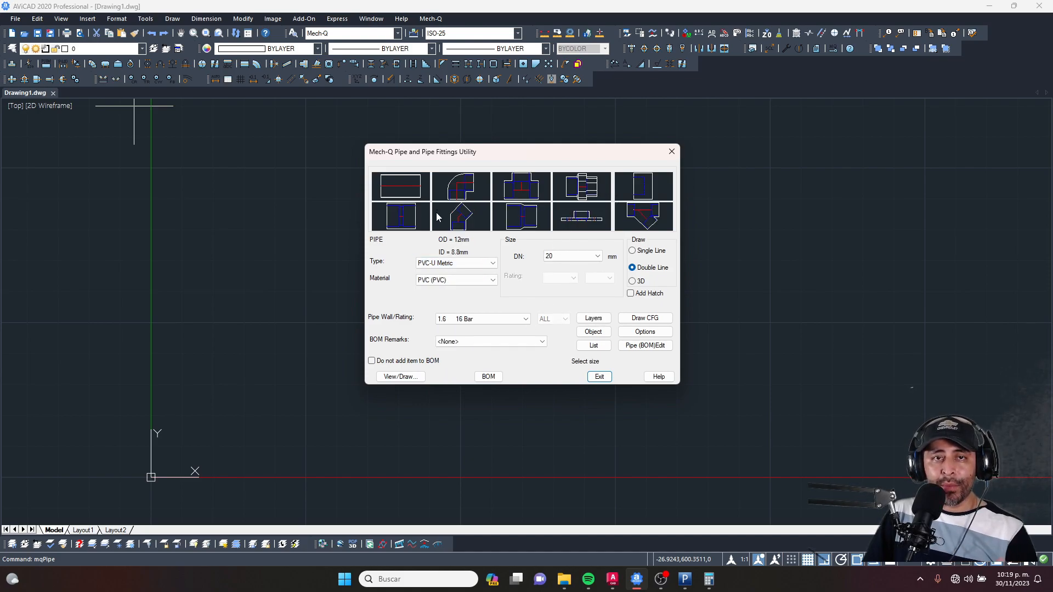
pyautogui.click(465, 265)
pyautogui.click(444, 355)
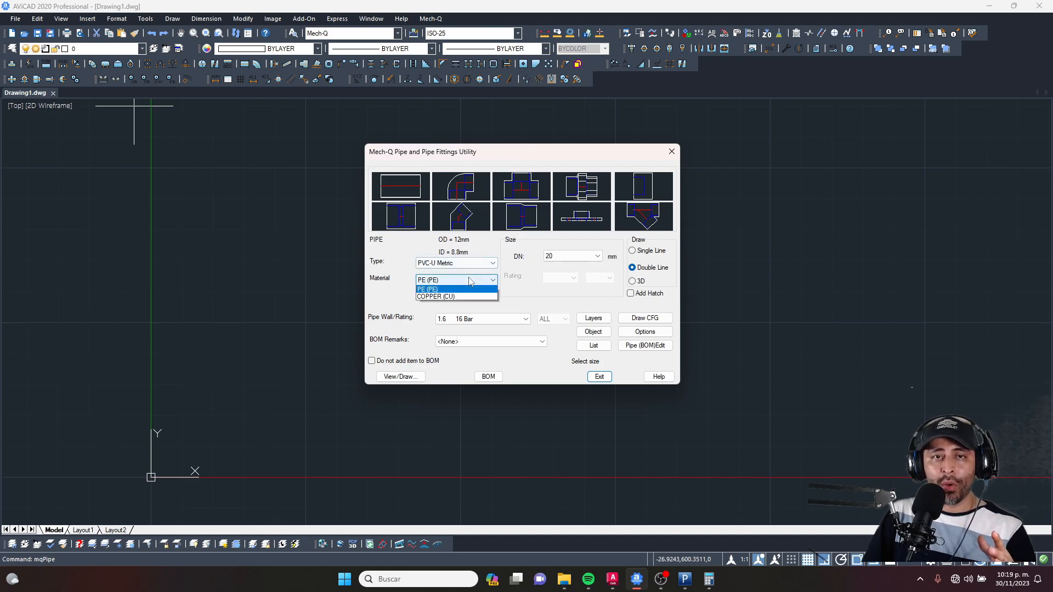
pyautogui.click(455, 281)
pyautogui.click(455, 361)
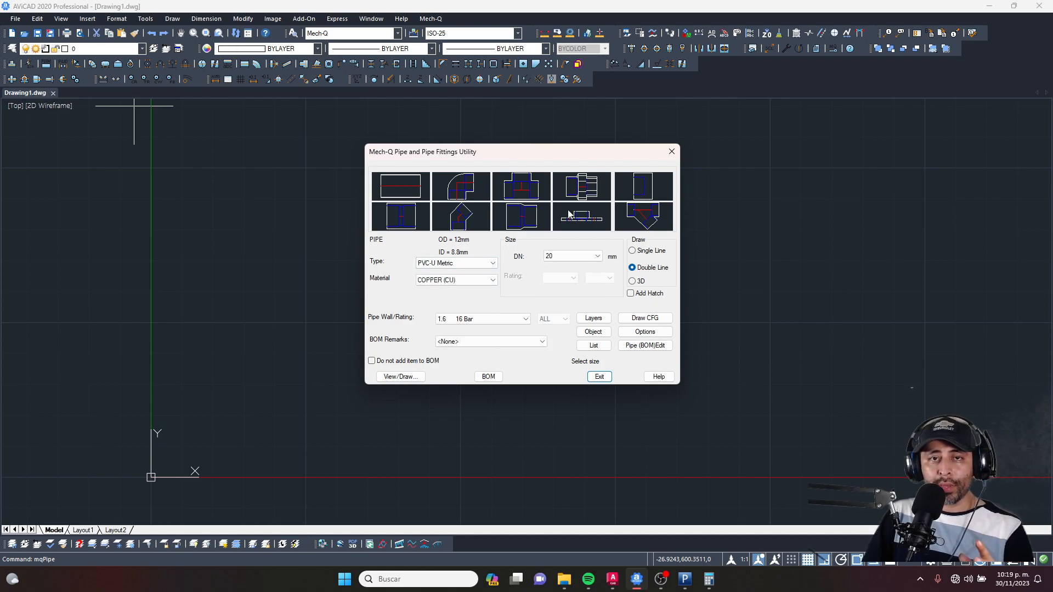
pyautogui.click(475, 267)
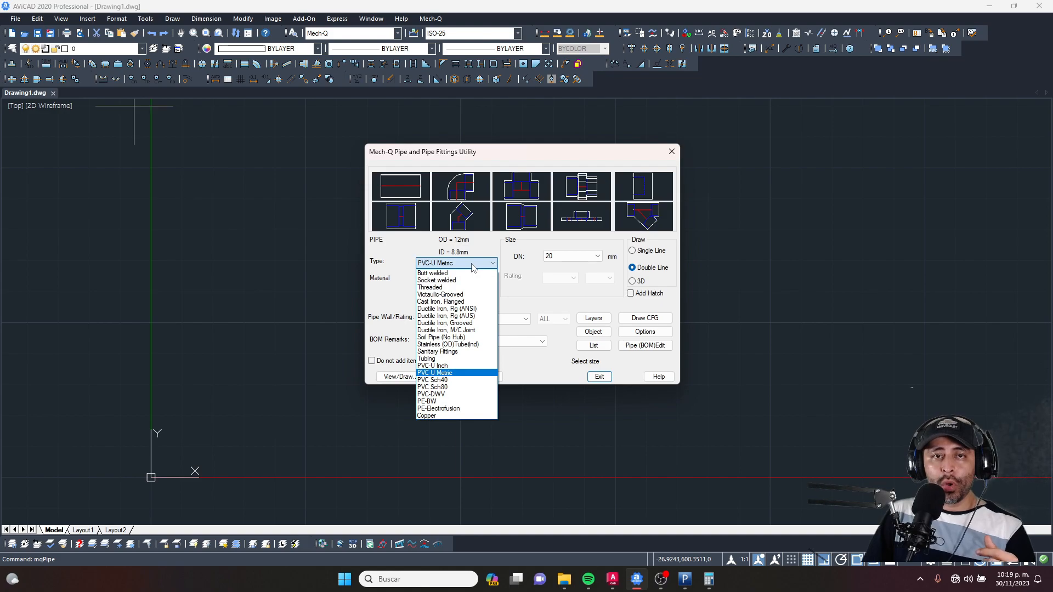
pyautogui.click(451, 274)
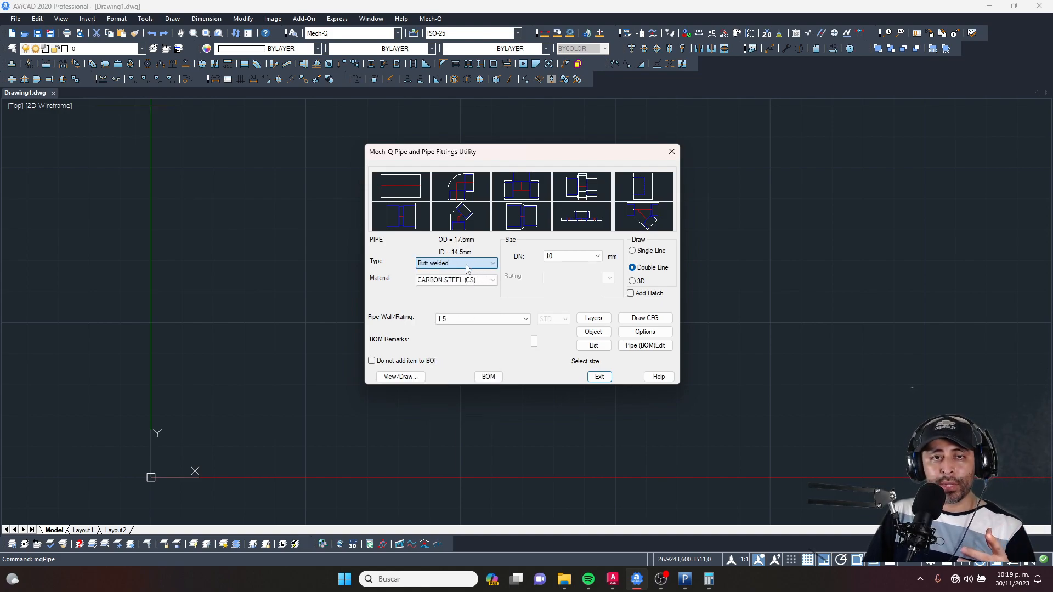
pyautogui.click(487, 263)
pyautogui.click(581, 247)
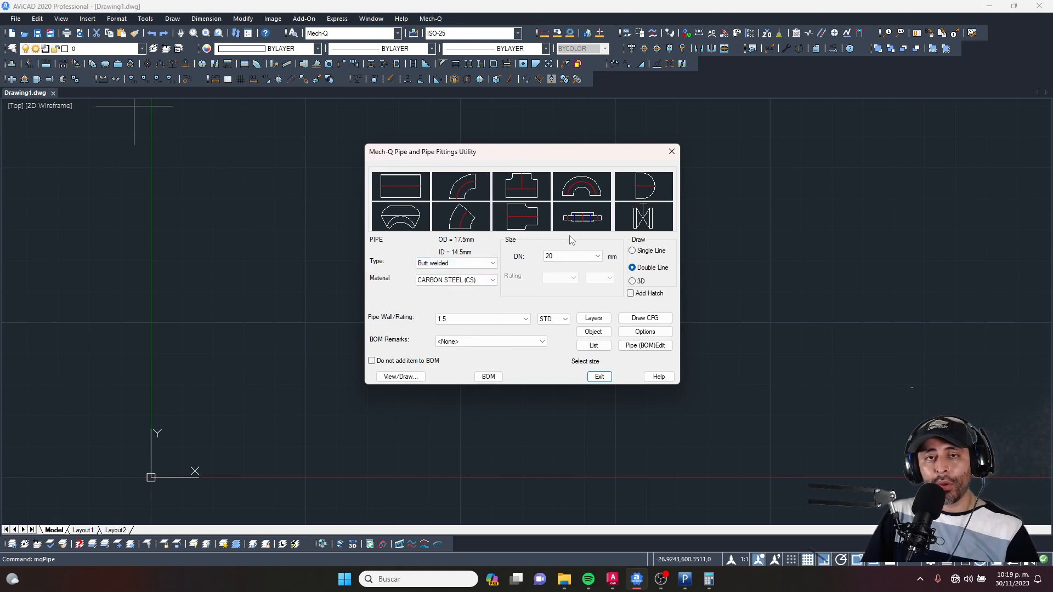
# Step: Set up a butt-welded carbon steel tee with a DN of 300 mm and open its view and insertion point choices
pyautogui.click(522, 193)
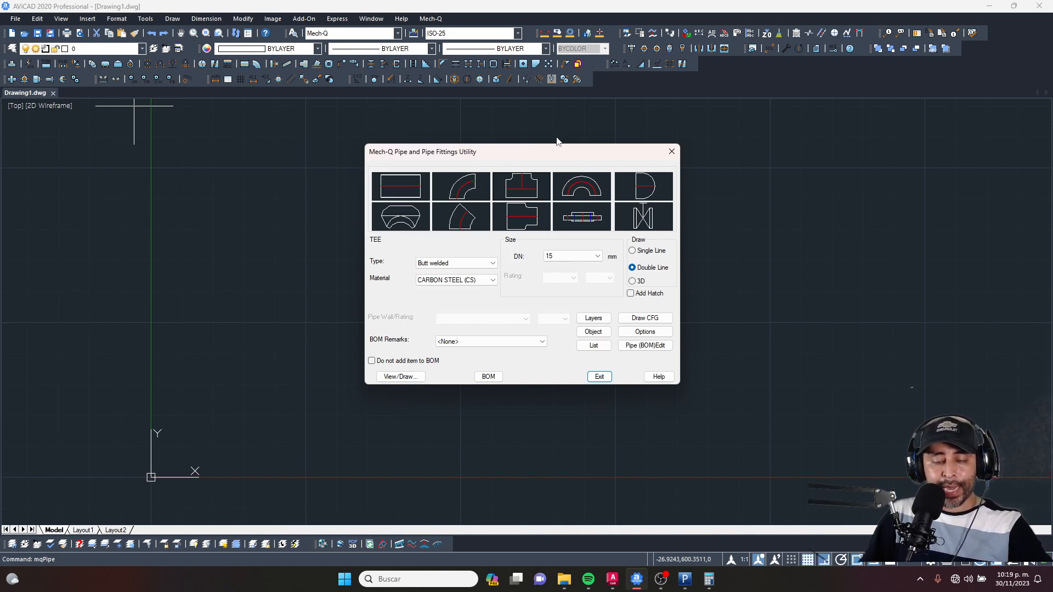
pyautogui.click(592, 258)
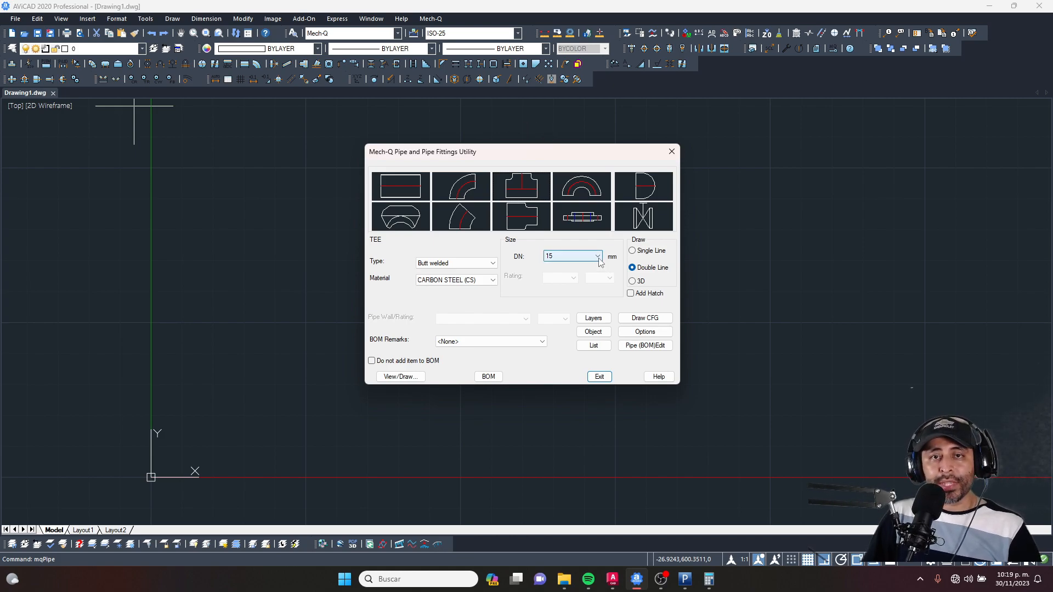
pyautogui.click(598, 256)
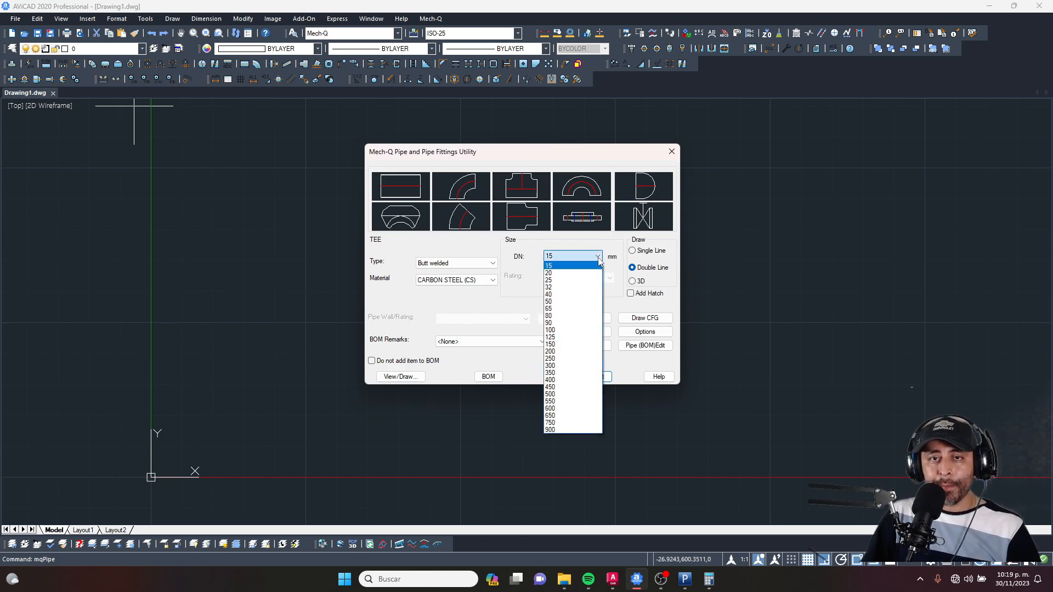
pyautogui.click(572, 366)
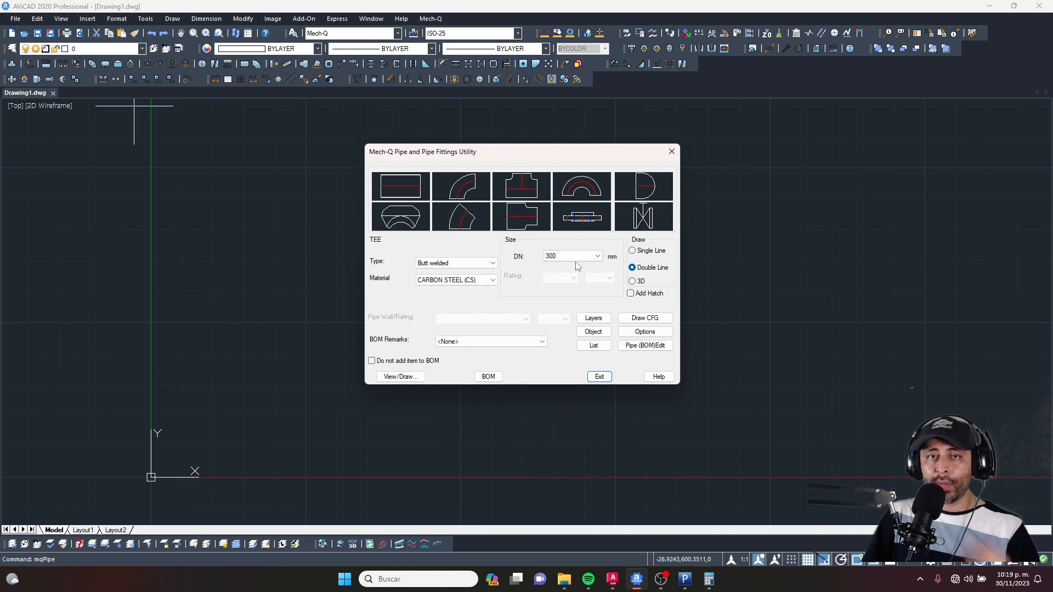
pyautogui.click(576, 258)
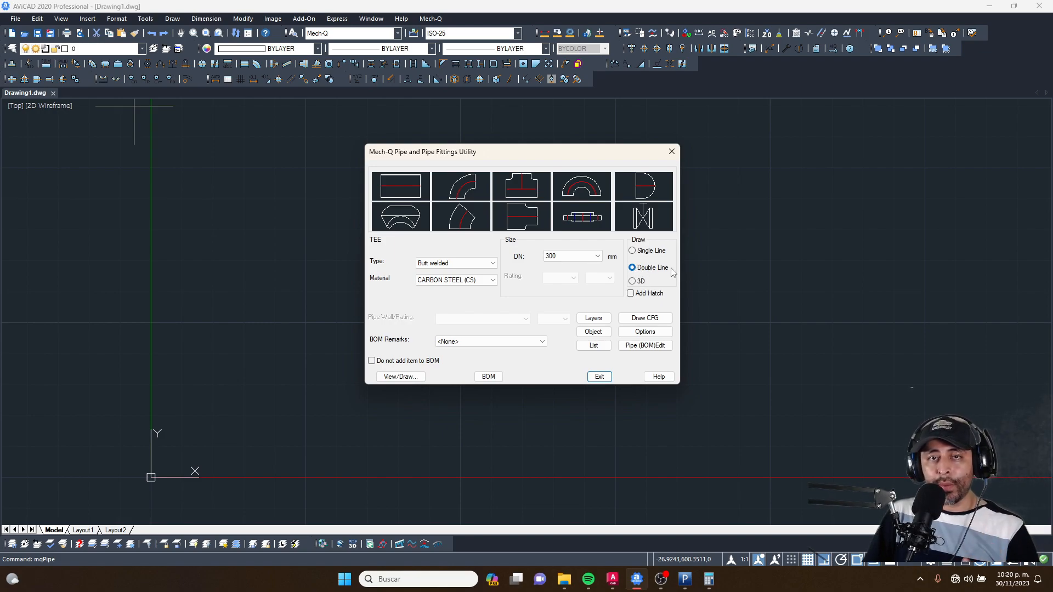
pyautogui.click(523, 190)
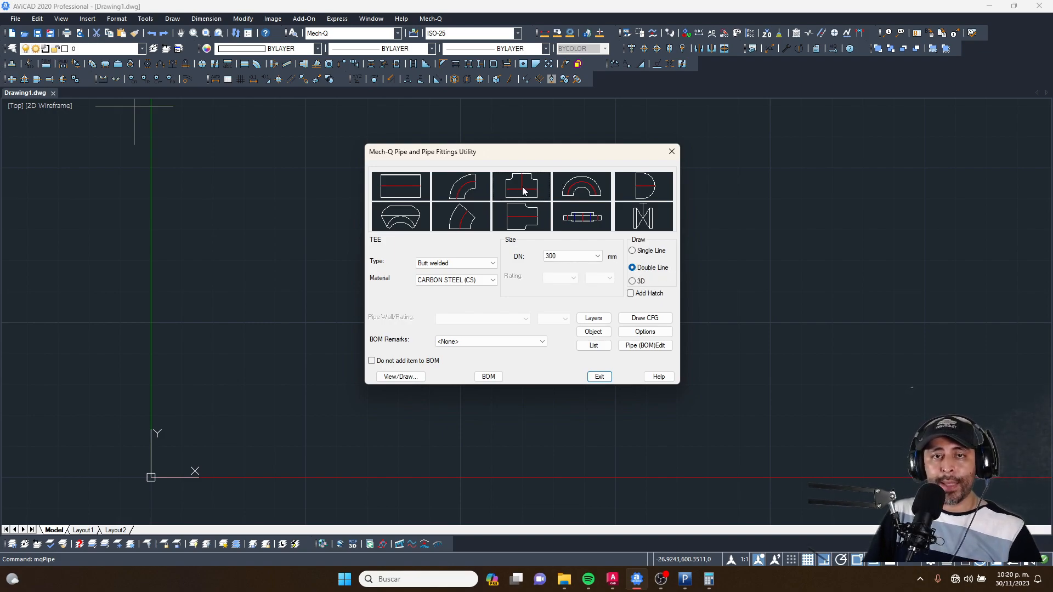
pyautogui.click(401, 377)
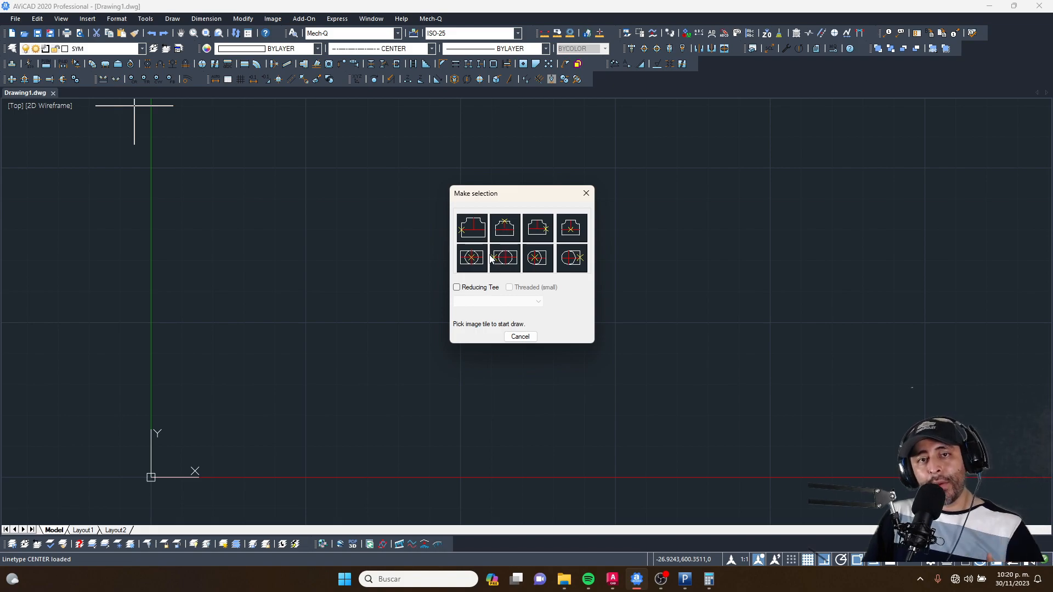
# Step: Enable the Reducing Tee option, look through the reducing sizes for the 300 tee, and disable the option
pyautogui.click(458, 289)
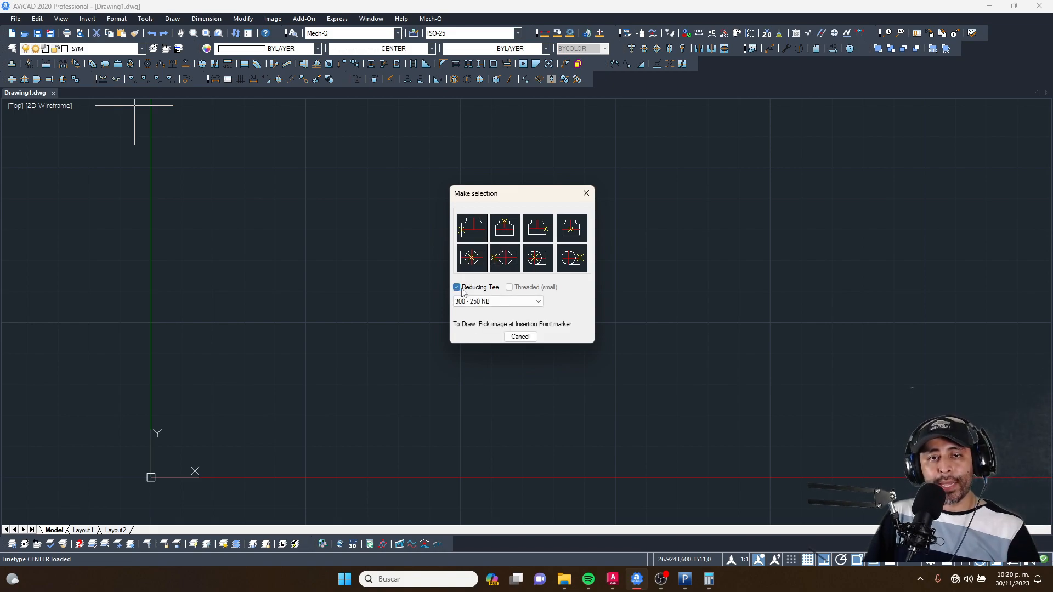
pyautogui.click(539, 302)
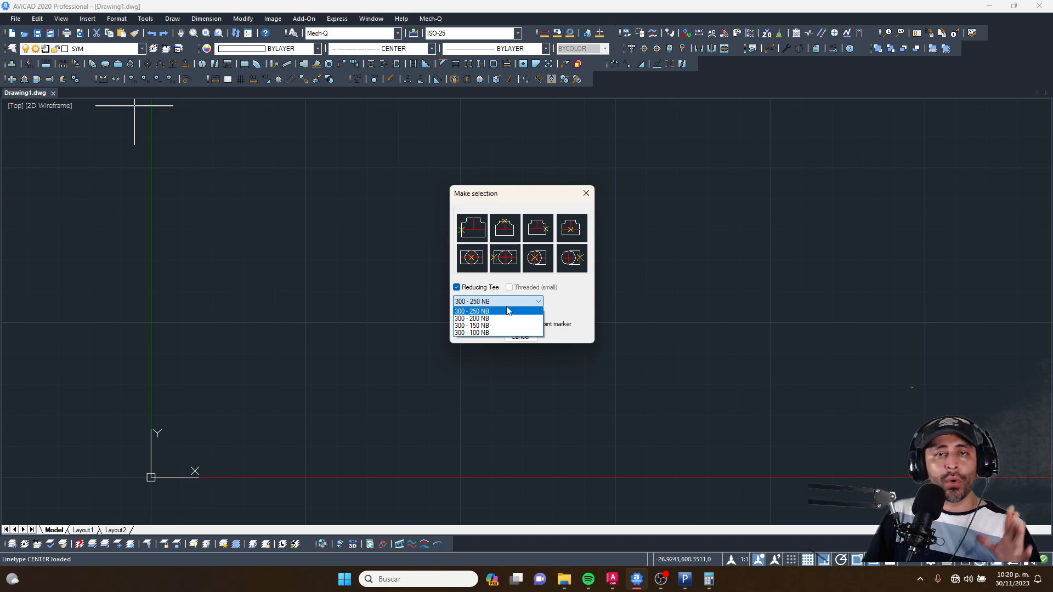
pyautogui.click(461, 290)
pyautogui.click(458, 289)
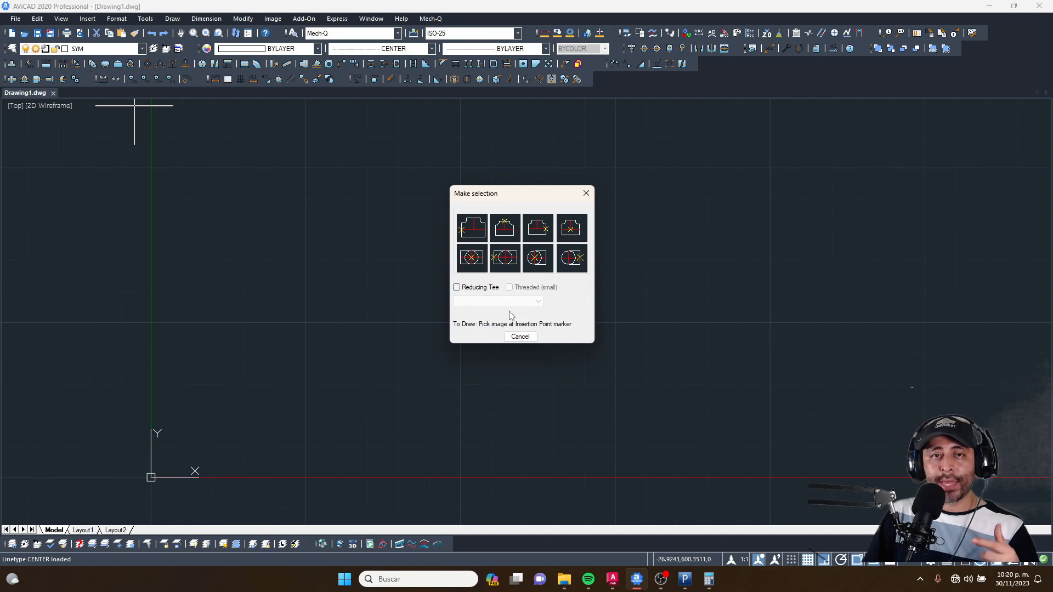
# Step: Insert the DN 300 tee in side view by its left run end, up and right of the origin, at 0° rotation
pyautogui.click(473, 231)
pyautogui.click(487, 273)
pyautogui.press('Return')
pyautogui.scroll(-3, 533, 285)
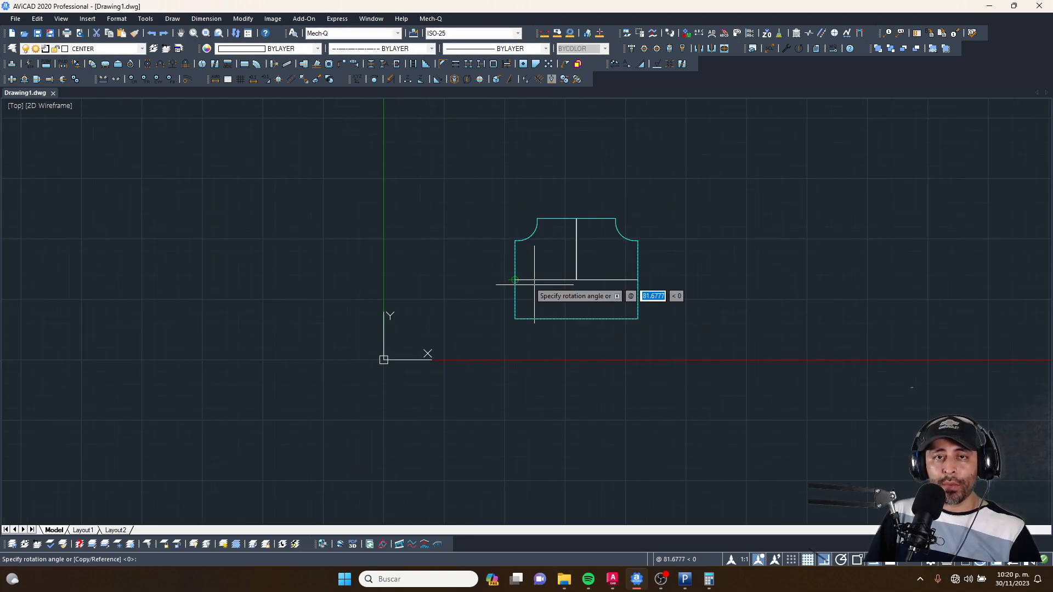
pyautogui.press('Return')
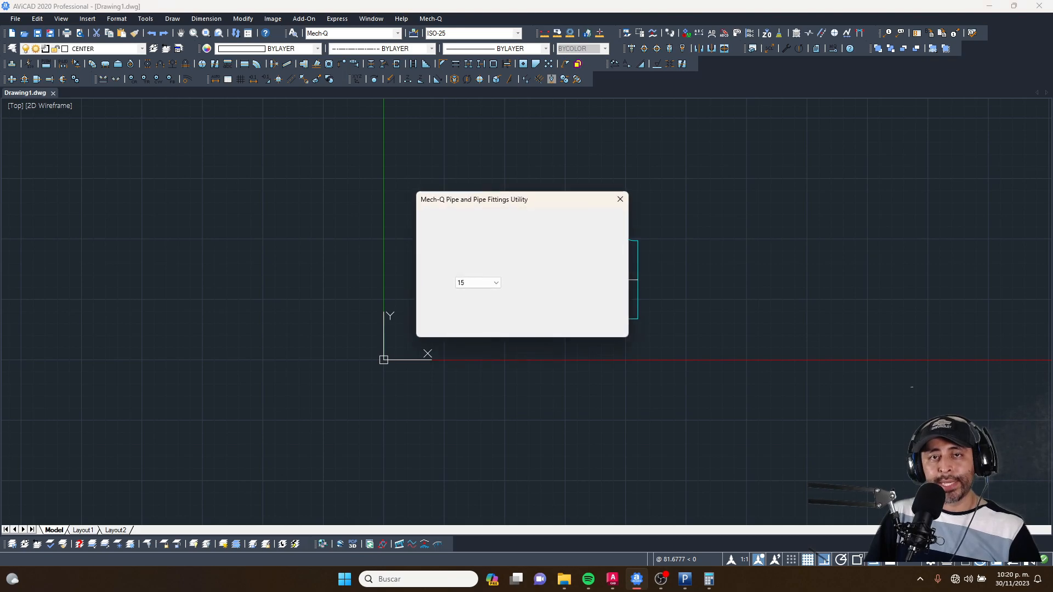
# Step: Insert a DN 300 90° elbow in side view by its upper left end, right of the tee, with the default 0 roll
pyautogui.moveTo(558, 198)
pyautogui.mouseDown()
pyautogui.moveTo(383, 212)
pyautogui.moveTo(372, 184)
pyautogui.mouseUp()
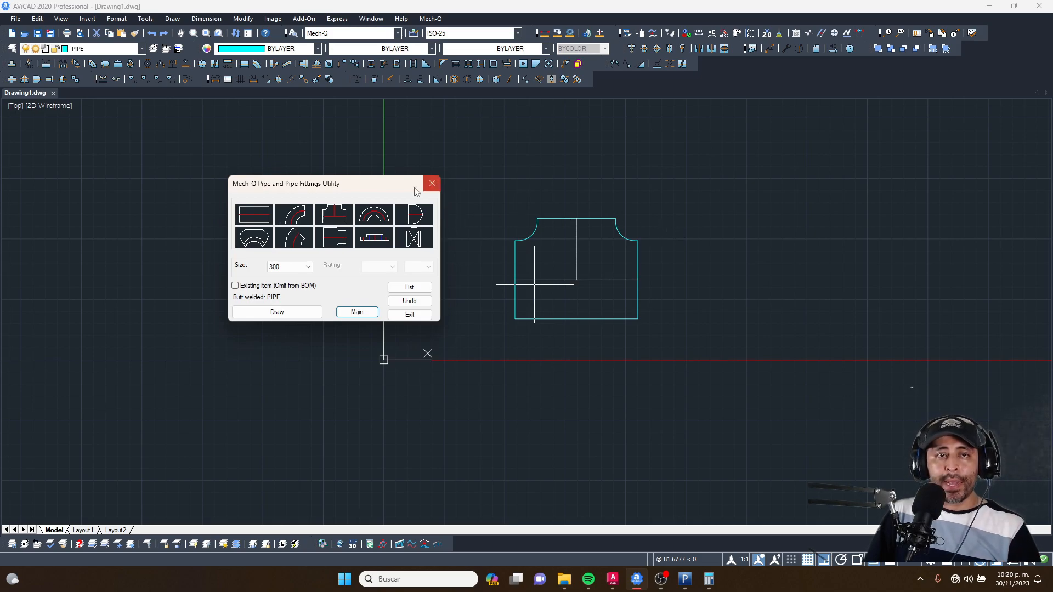
pyautogui.click(290, 218)
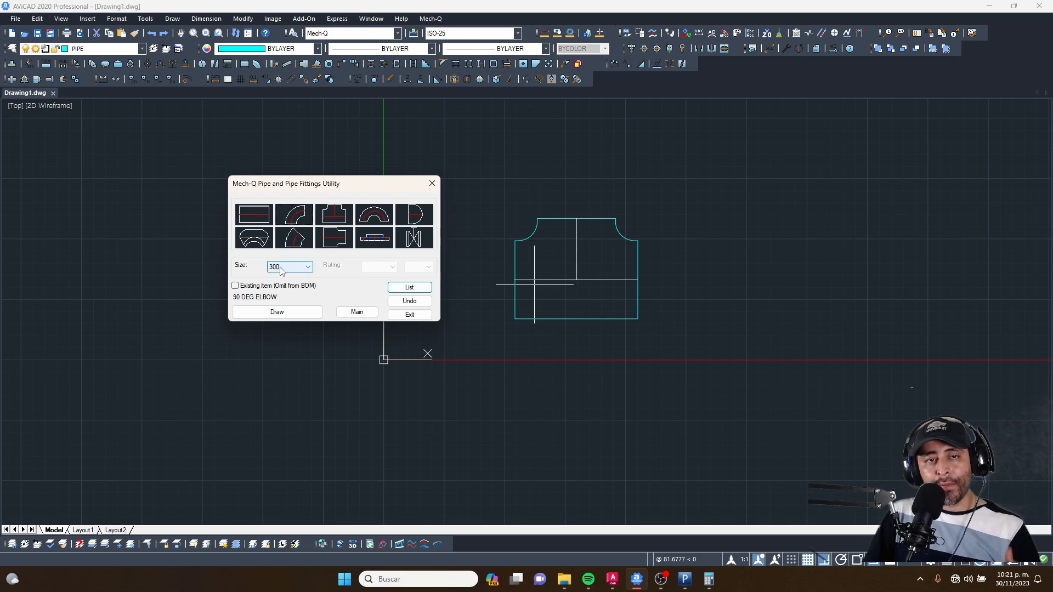
pyautogui.click(297, 312)
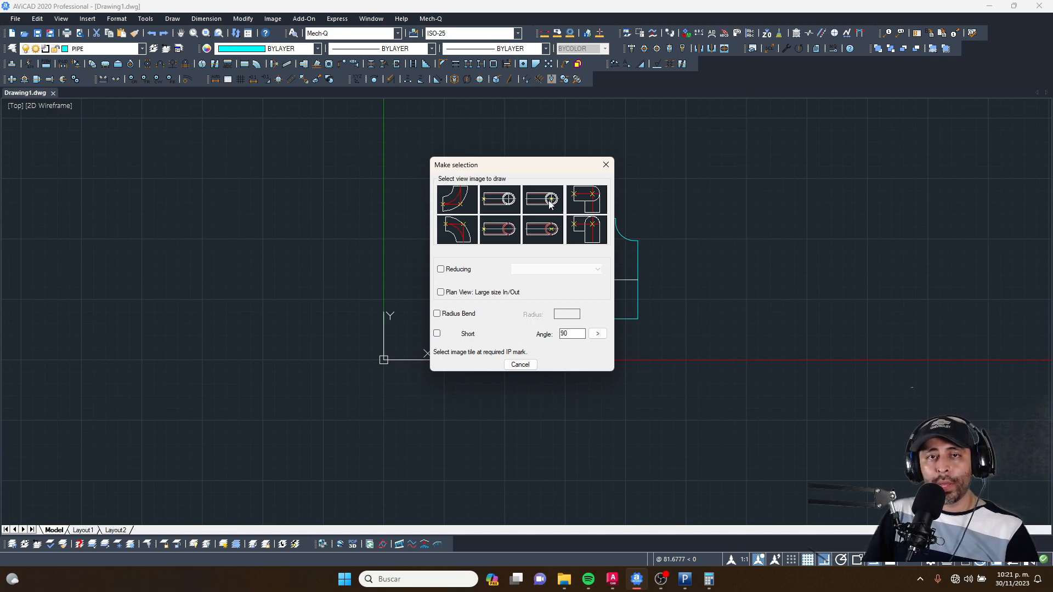
pyautogui.click(453, 227)
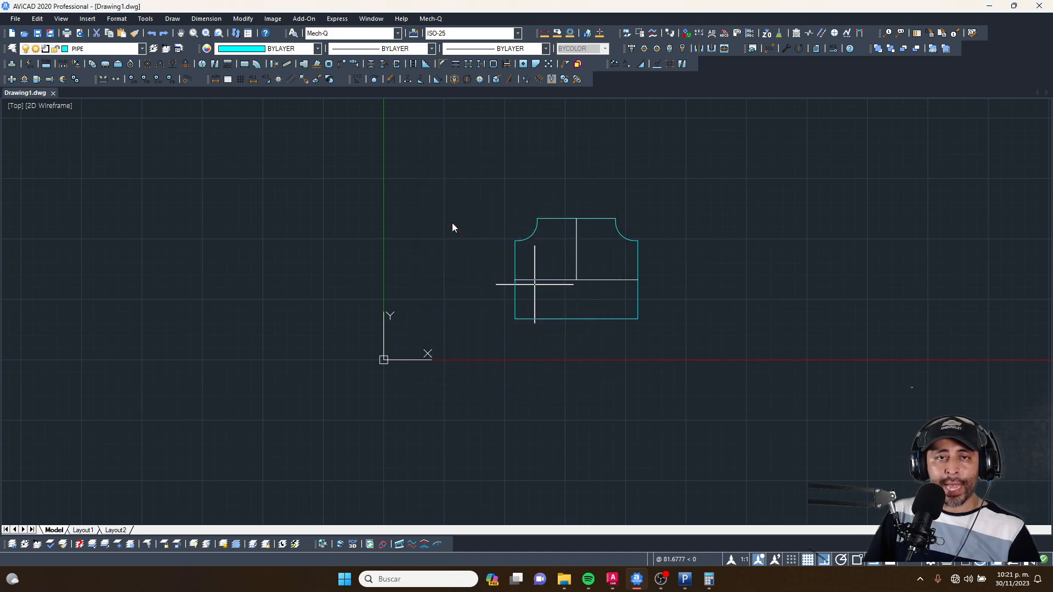
pyautogui.scroll(-2, 494, 220)
pyautogui.click(685, 250)
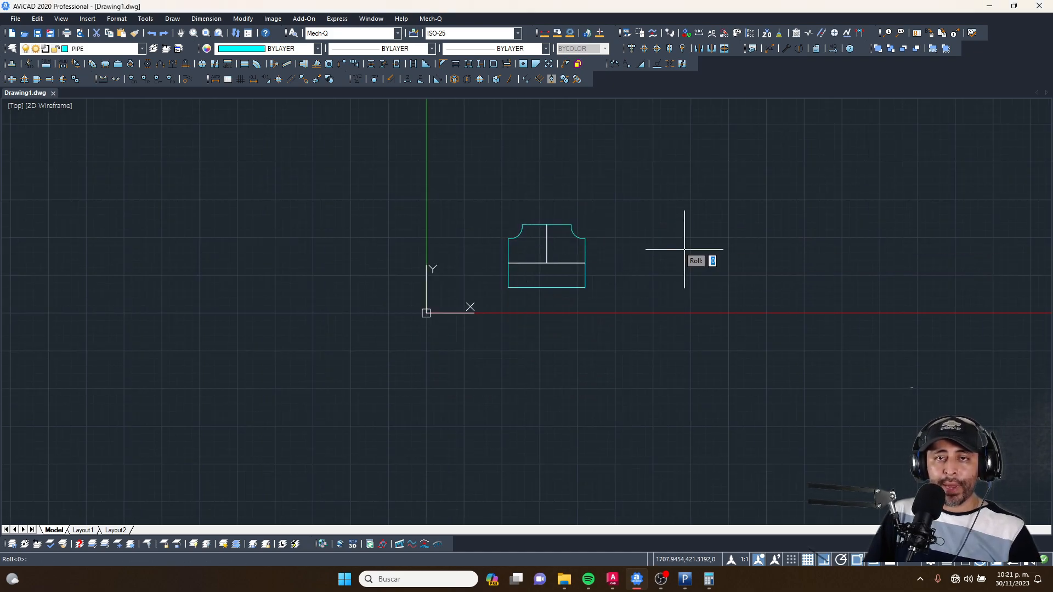
pyautogui.press('Return')
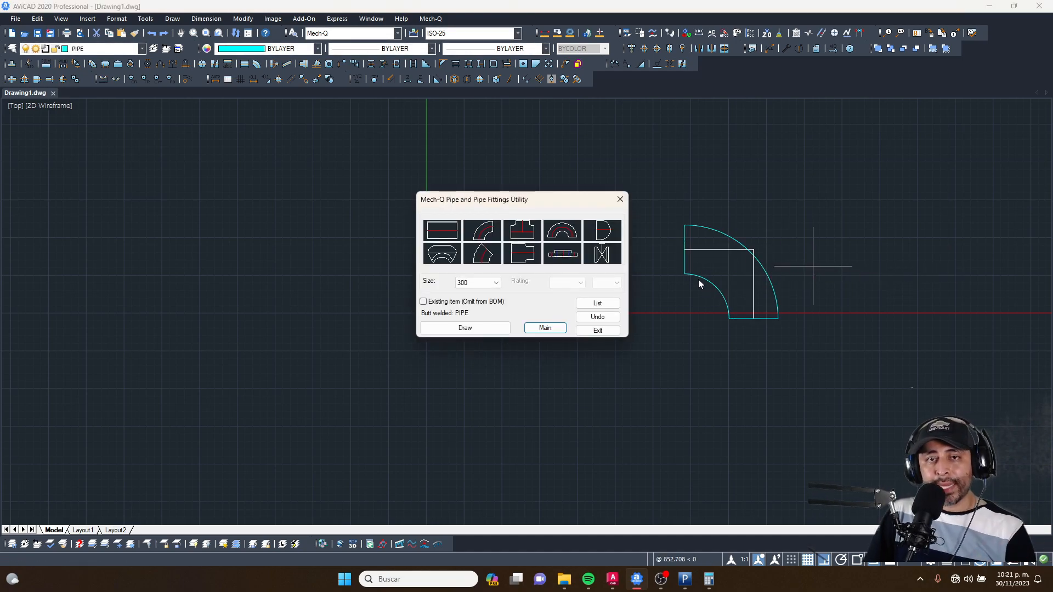
# Step: Set up a size 300 flange with a 300 ANSI rating and open its view and type options
pyautogui.click(565, 260)
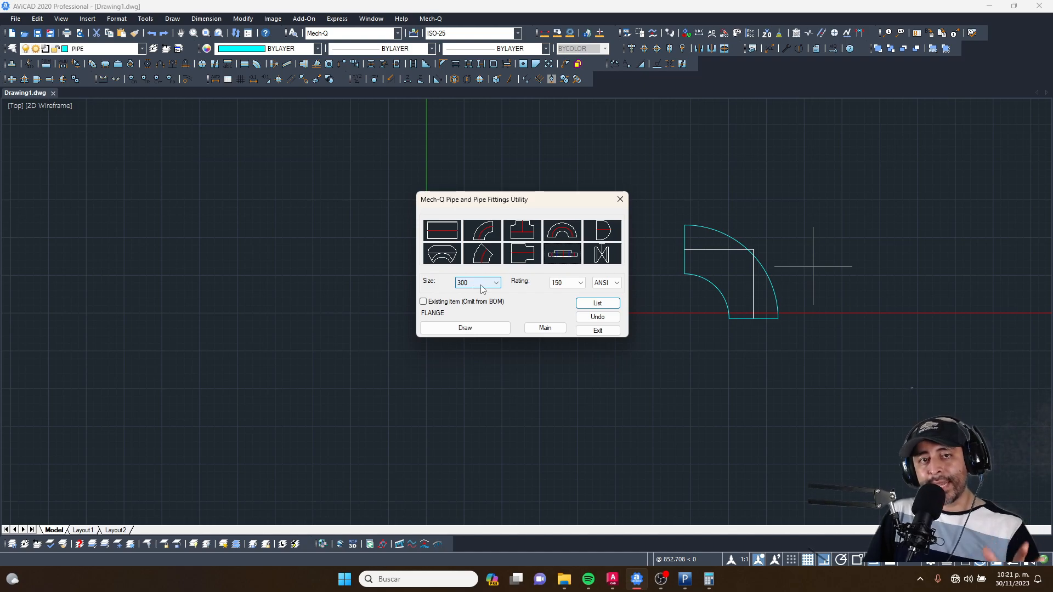
pyautogui.click(581, 282)
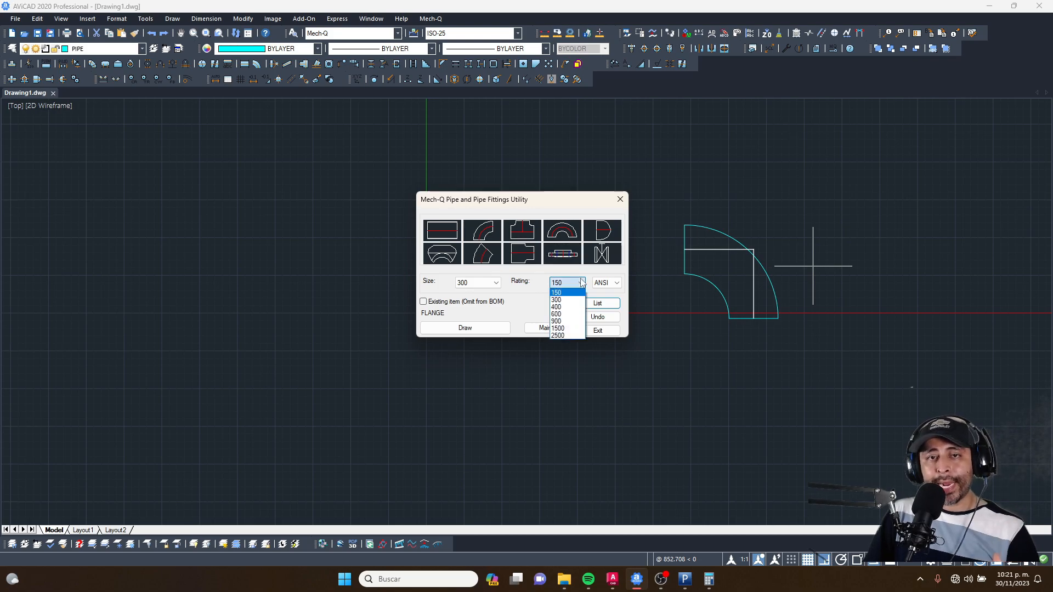
pyautogui.click(567, 300)
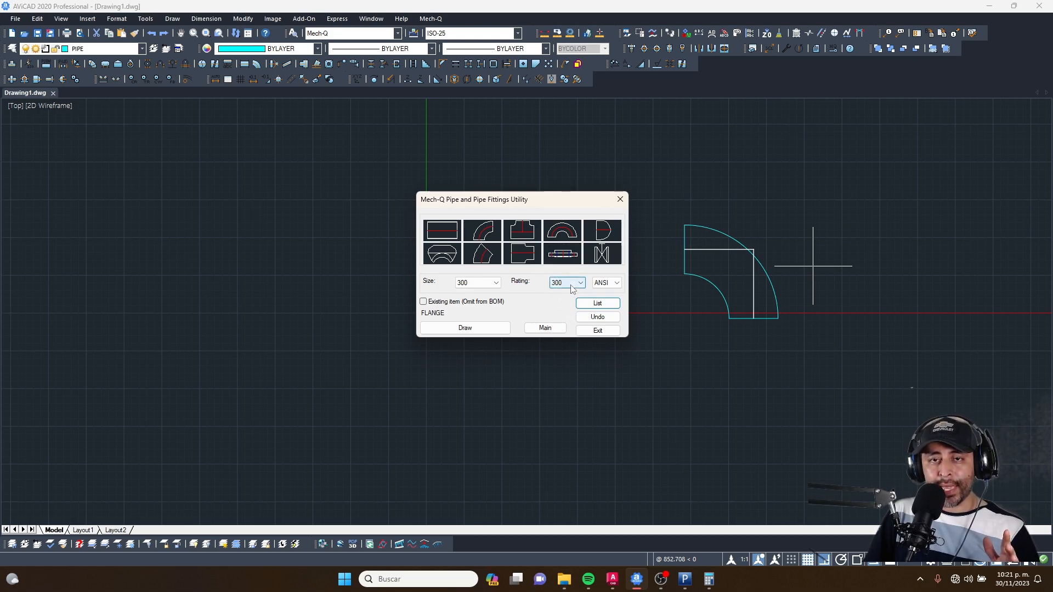
pyautogui.click(616, 283)
pyautogui.click(606, 291)
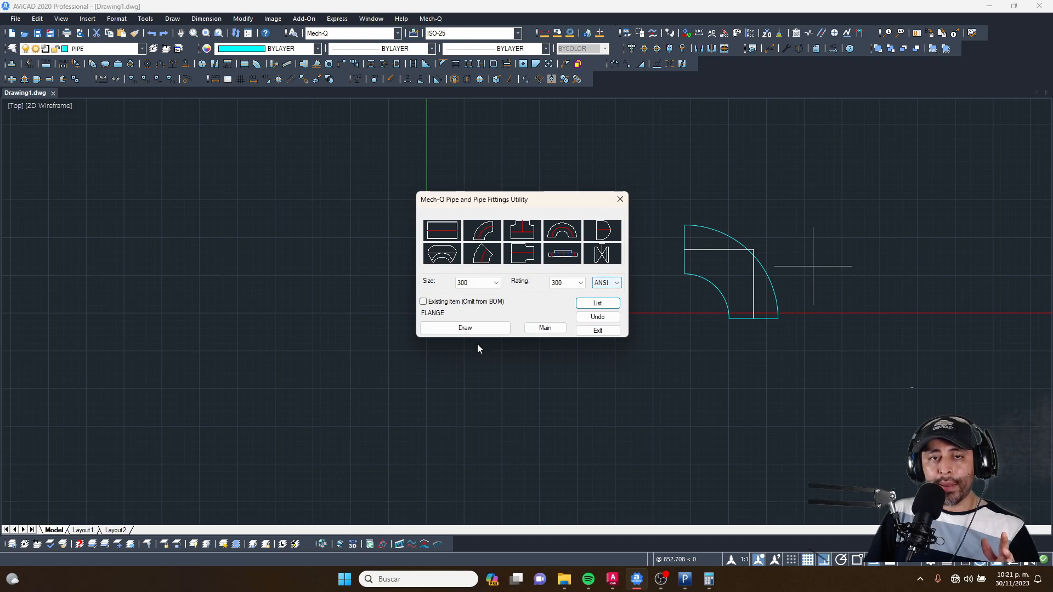
pyautogui.click(476, 327)
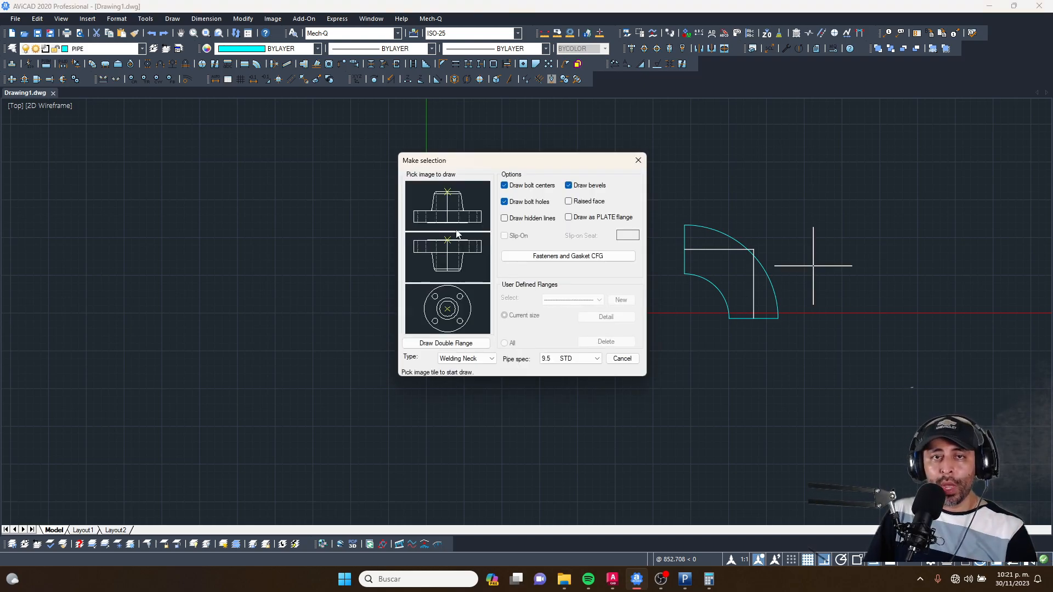
# Step: Try the Slip-on and Lap Joint flange types, and return the type to Welding Neck
pyautogui.click(475, 359)
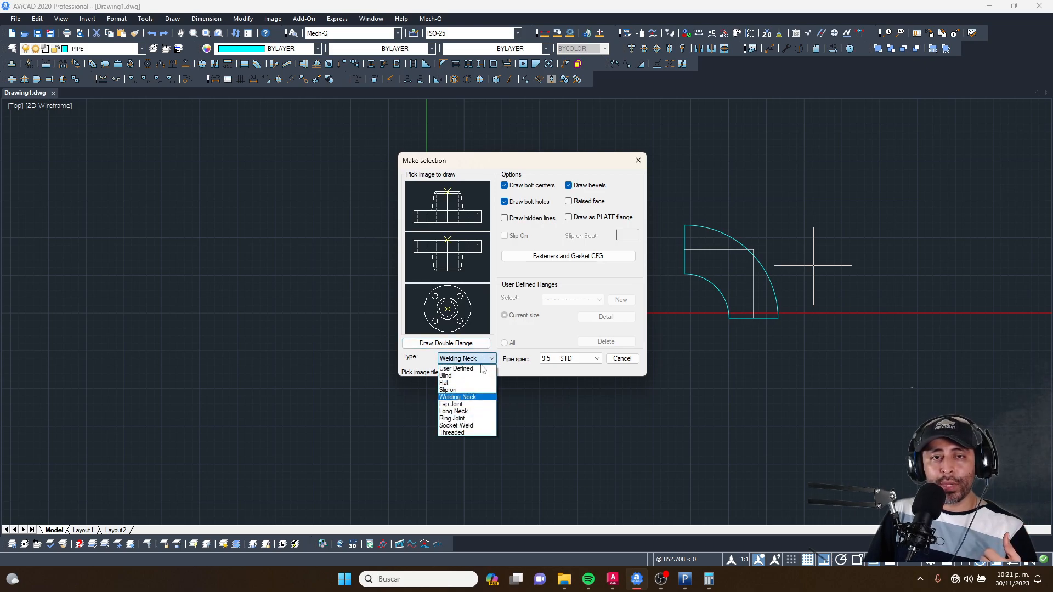
pyautogui.click(474, 390)
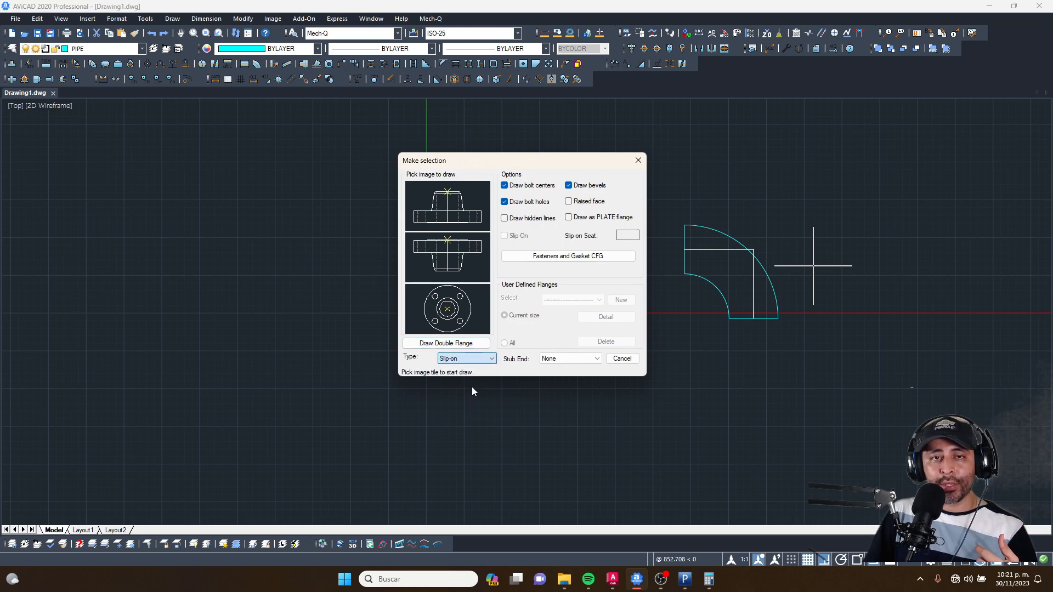
pyautogui.click(489, 359)
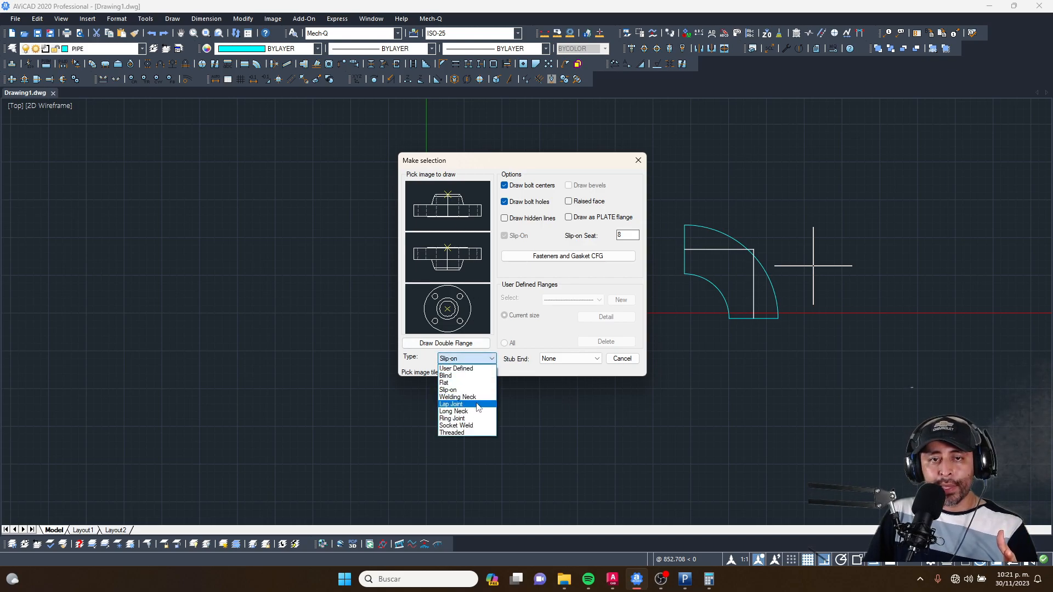
pyautogui.click(475, 402)
pyautogui.click(487, 360)
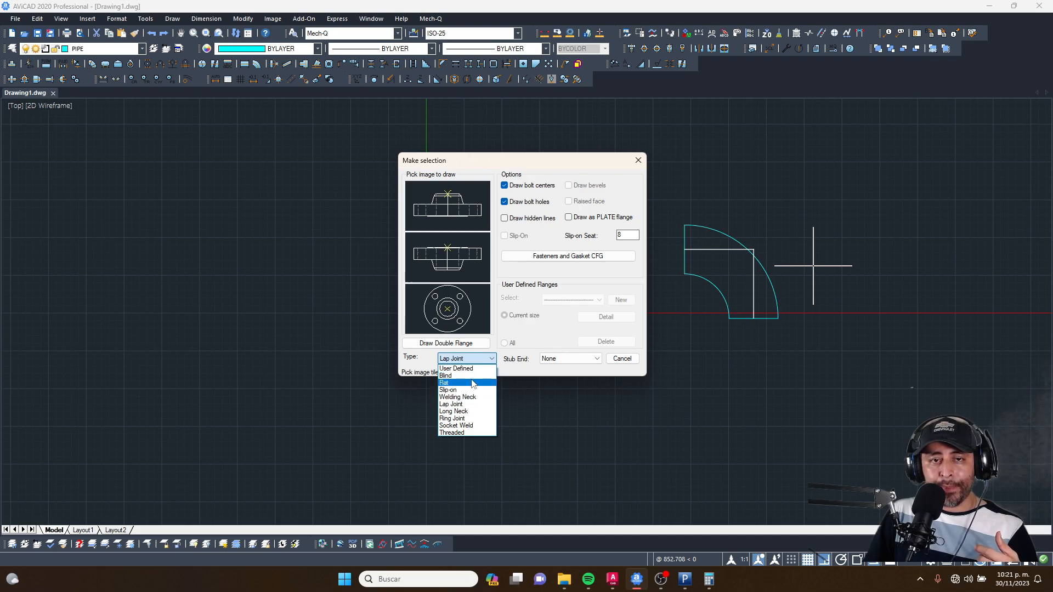
pyautogui.click(472, 397)
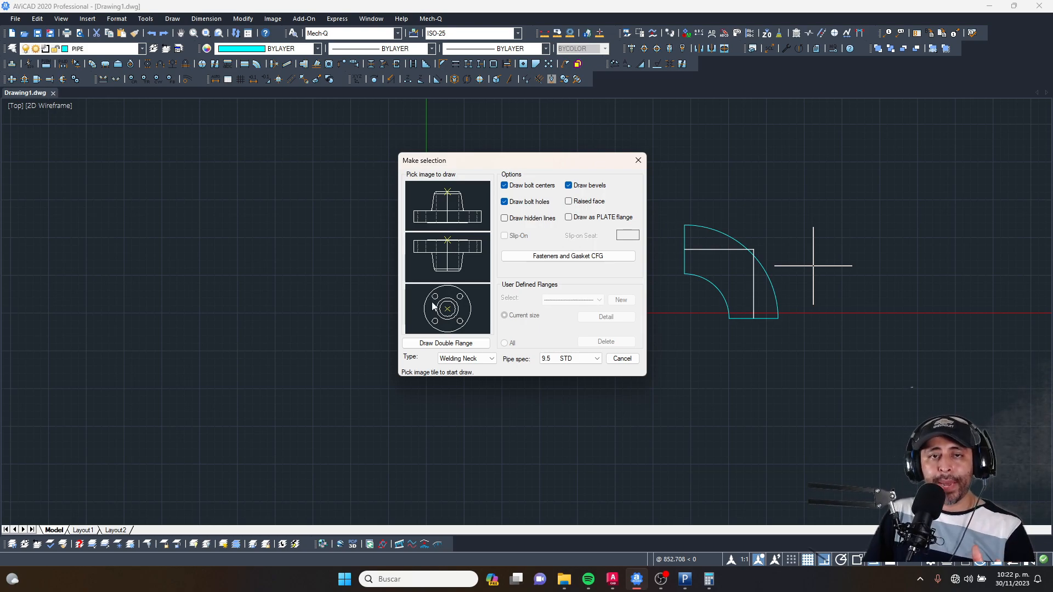
# Step: Insert the welding neck flange in side view with its neck facing down, below the tee and elbow, at 0° rotation
pyautogui.click(454, 254)
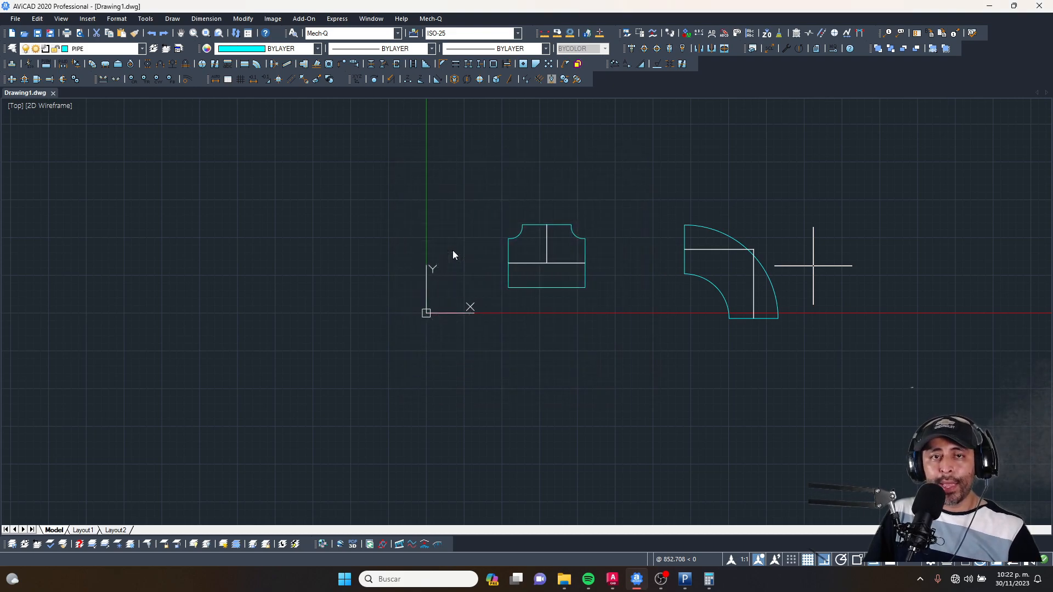
pyautogui.scroll(-2, 471, 250)
pyautogui.scroll(1, 558, 323)
pyautogui.press('Escape')
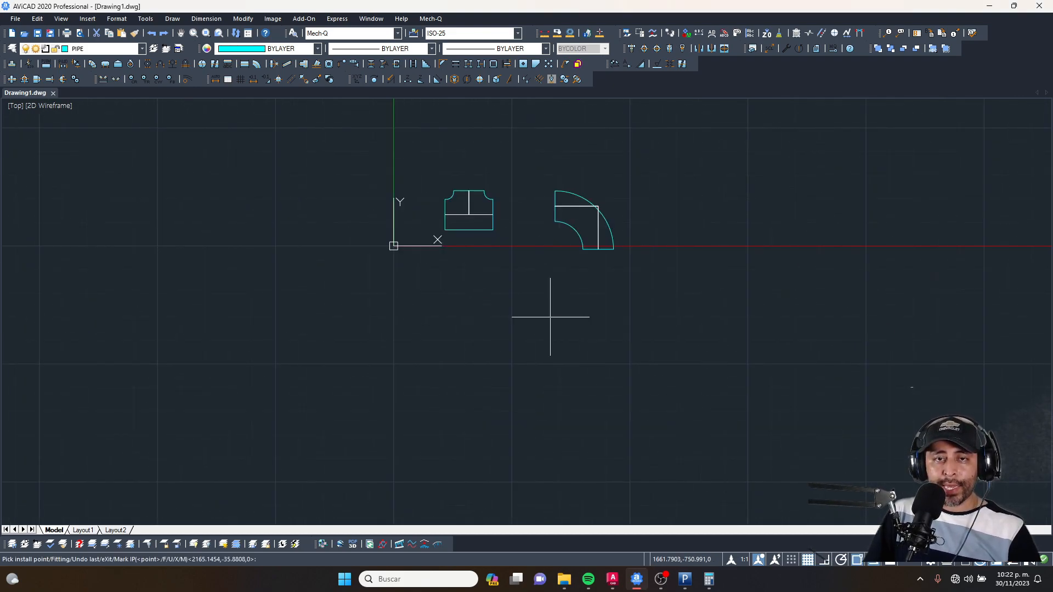
pyautogui.click(550, 317)
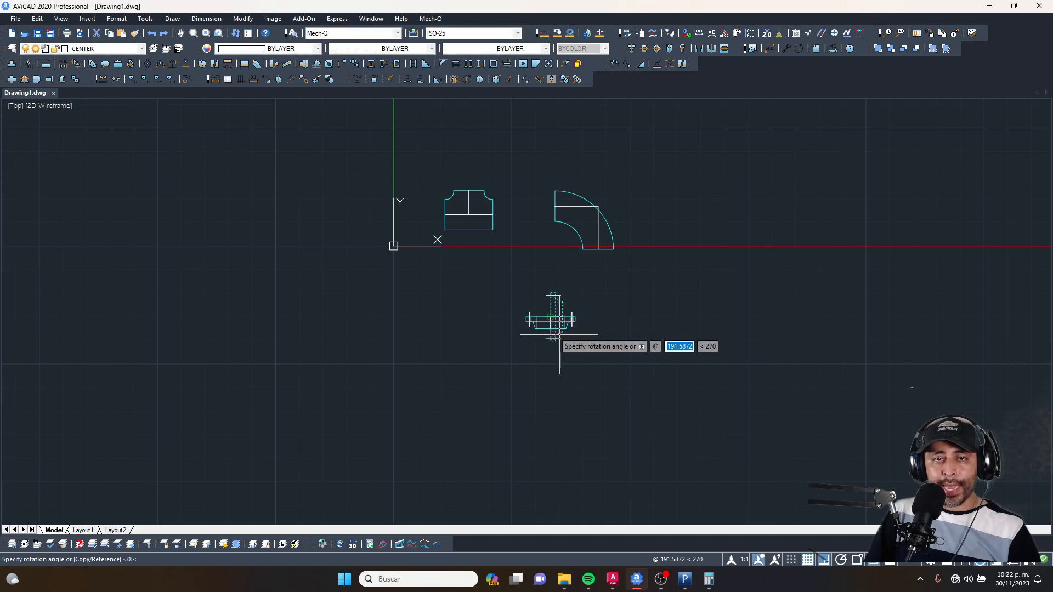
pyautogui.scroll(2, 567, 345)
pyautogui.press('Return')
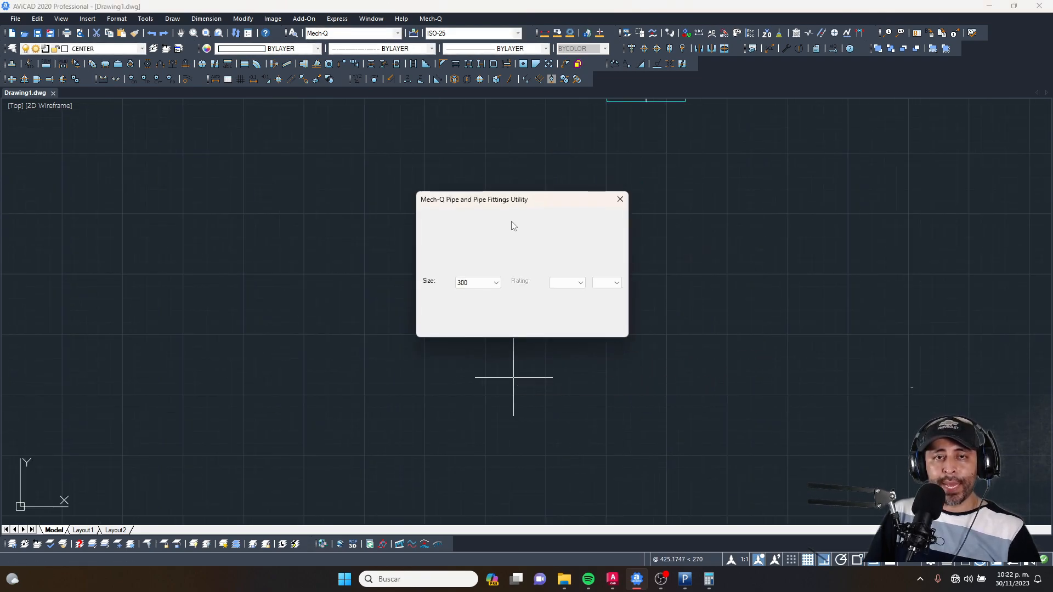
pyautogui.moveTo(535, 202); pyautogui.dragTo(301, 190)
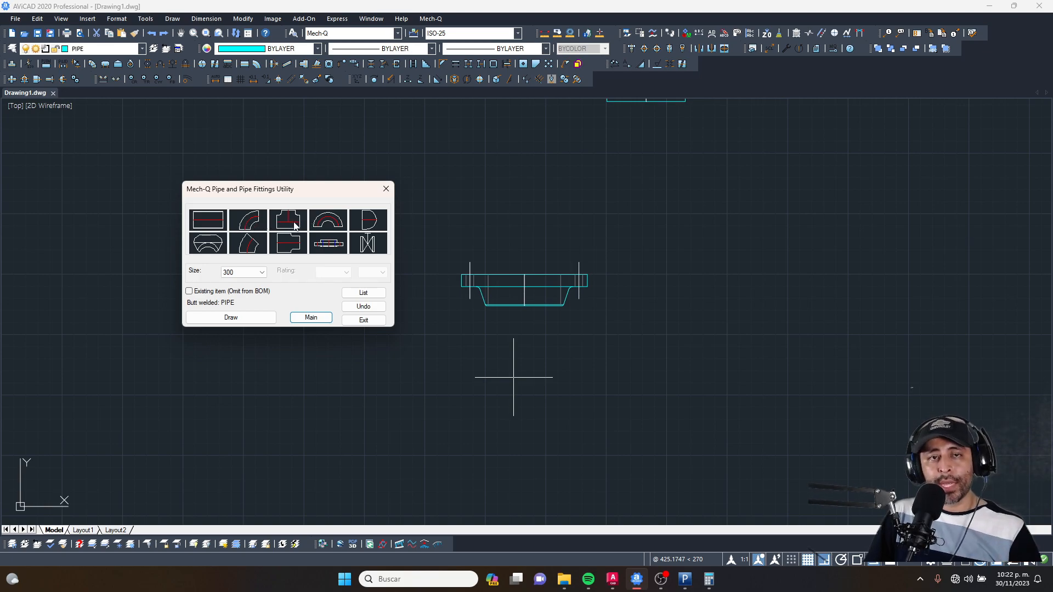
pyautogui.click(293, 246)
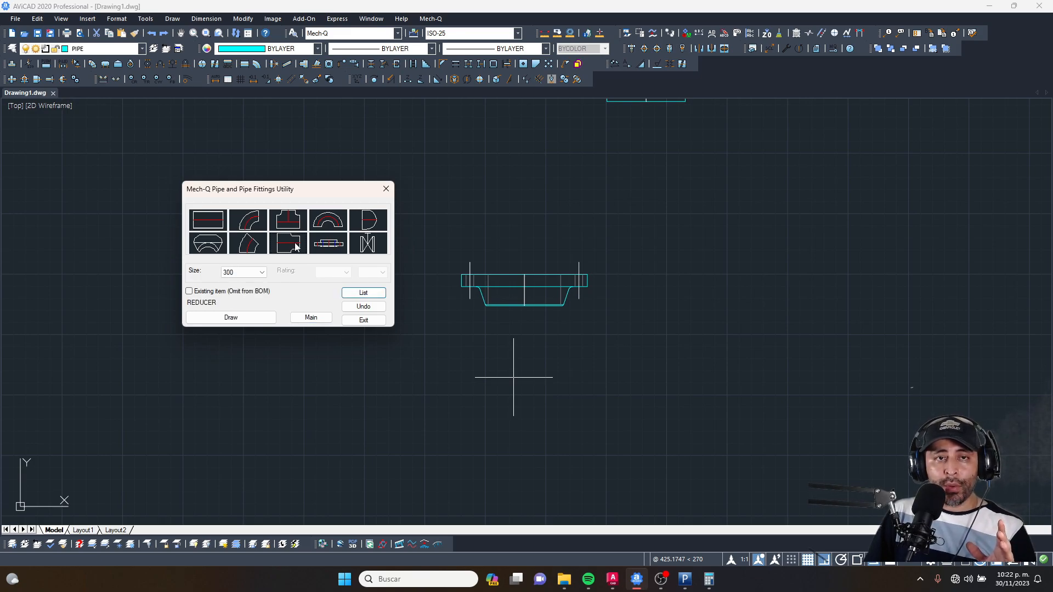
pyautogui.click(252, 317)
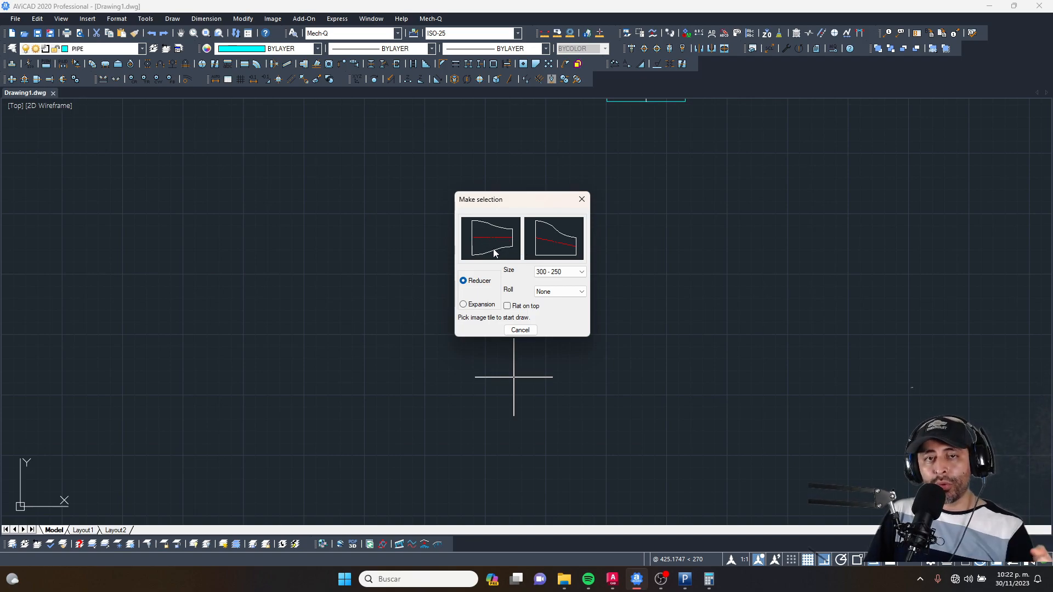
pyautogui.click(494, 253)
pyautogui.scroll(-2, 485, 208)
pyautogui.press('Escape')
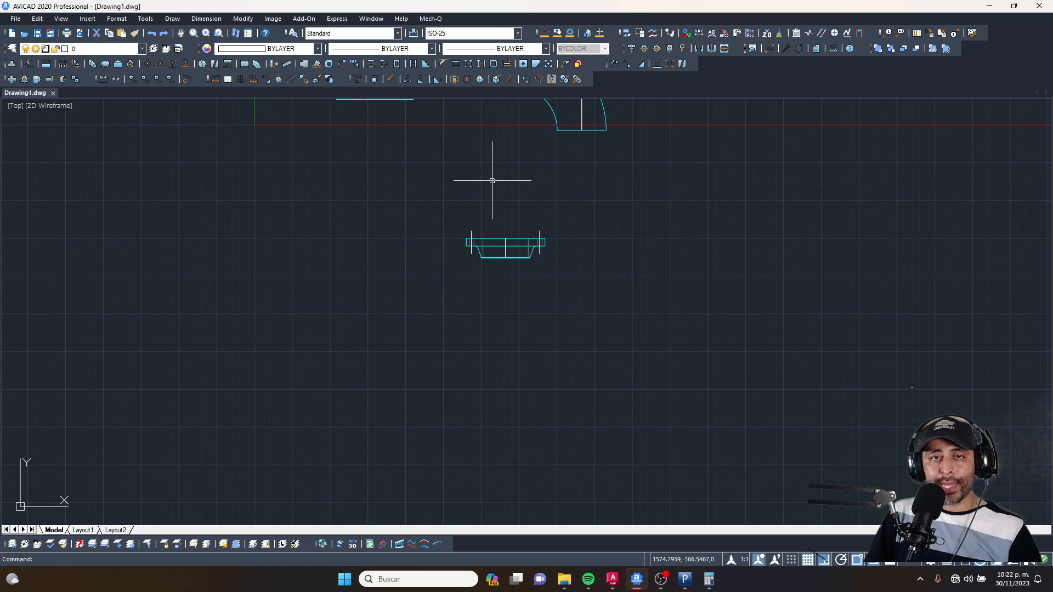
# Step: Reopen the pipe and fittings utility and look through the reduction sizes offered for the DN 250 reducer
pyautogui.click(12, 64)
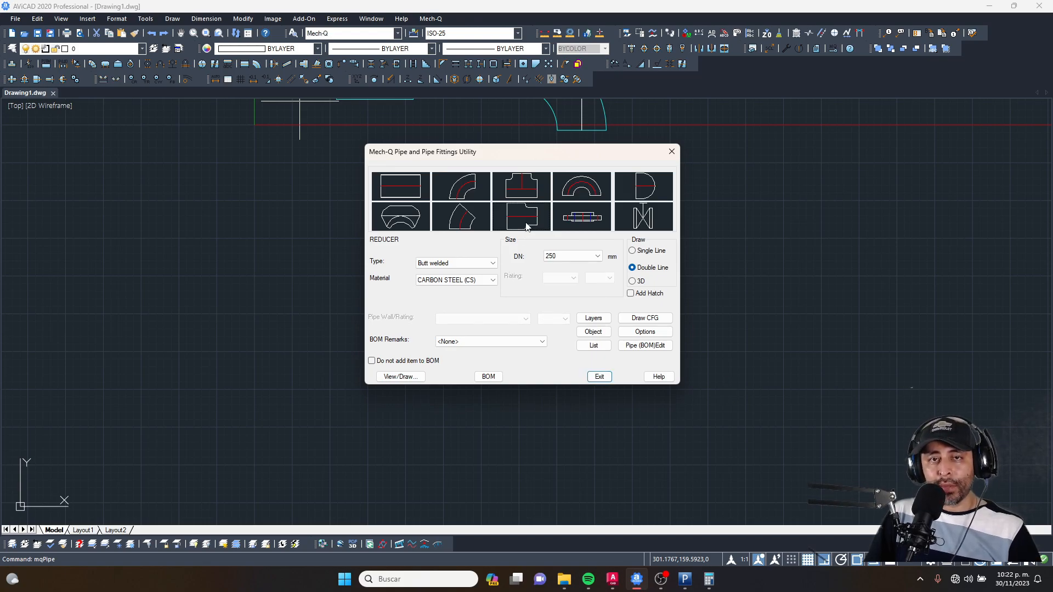
pyautogui.click(409, 380)
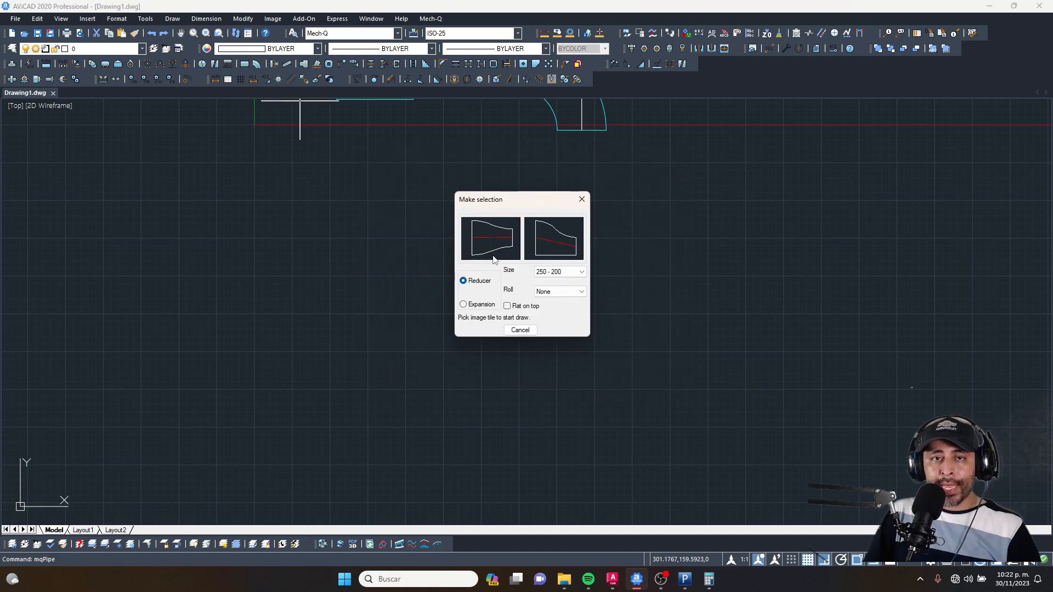
pyautogui.click(570, 275)
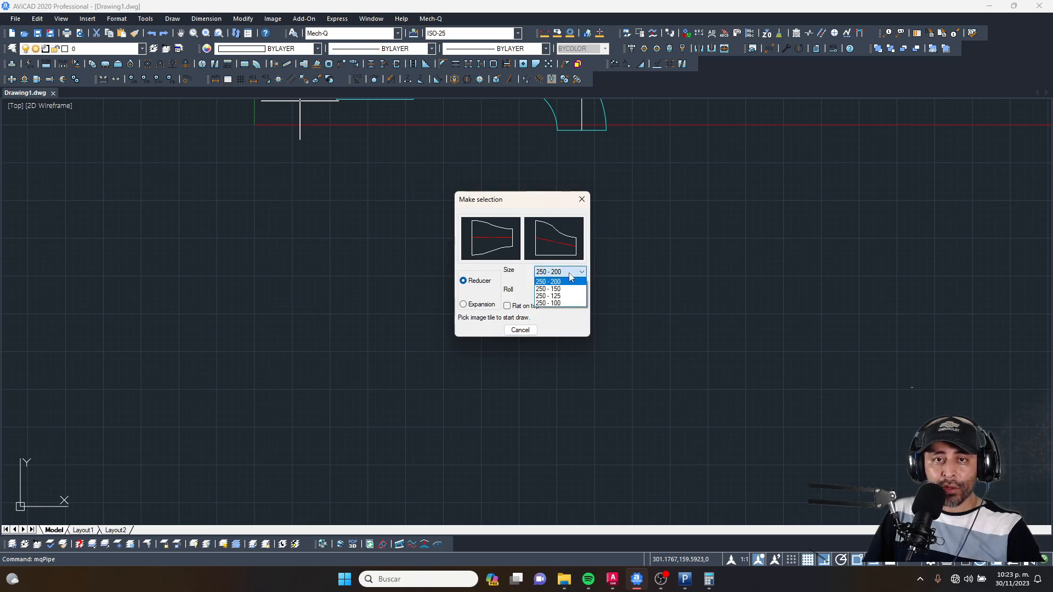
pyautogui.click(507, 281)
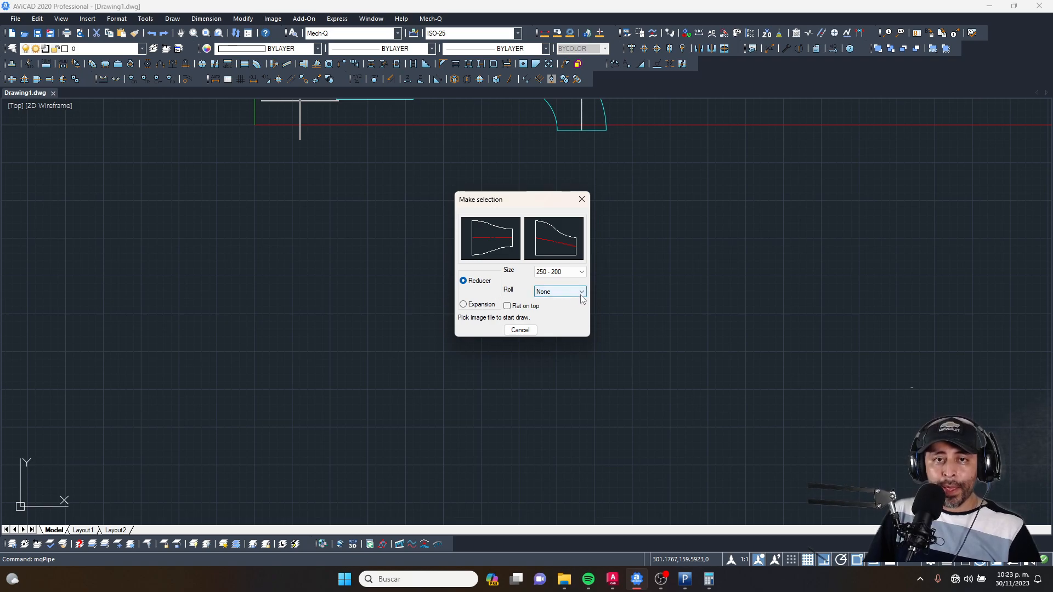
pyautogui.click(582, 199)
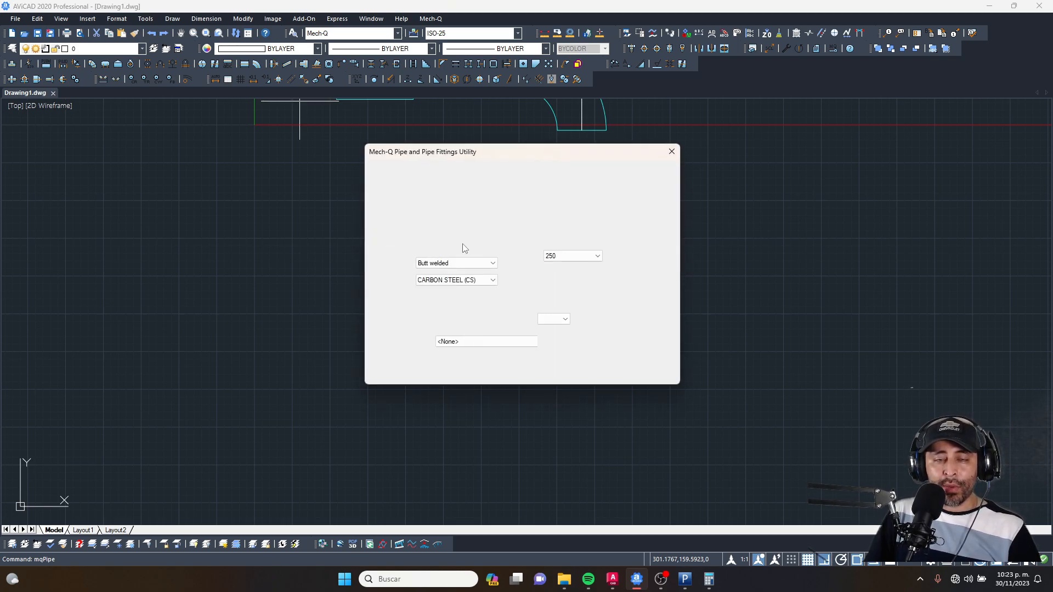
# Step: Set the butt-welded reducer's DN to 300 mm and open its view choices
pyautogui.click(572, 256)
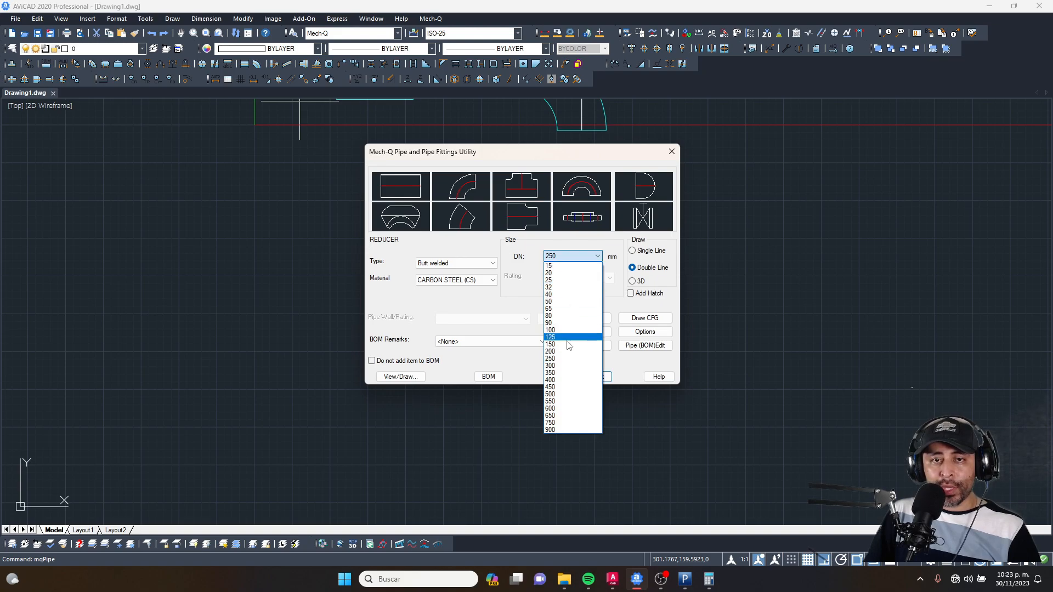
pyautogui.click(565, 358)
pyautogui.click(572, 256)
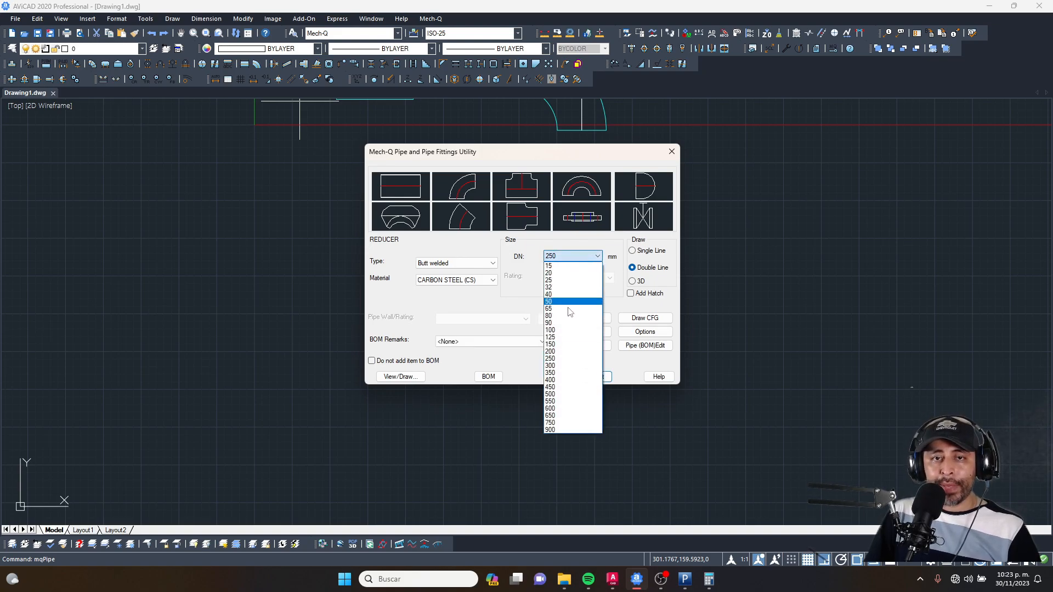
pyautogui.click(570, 365)
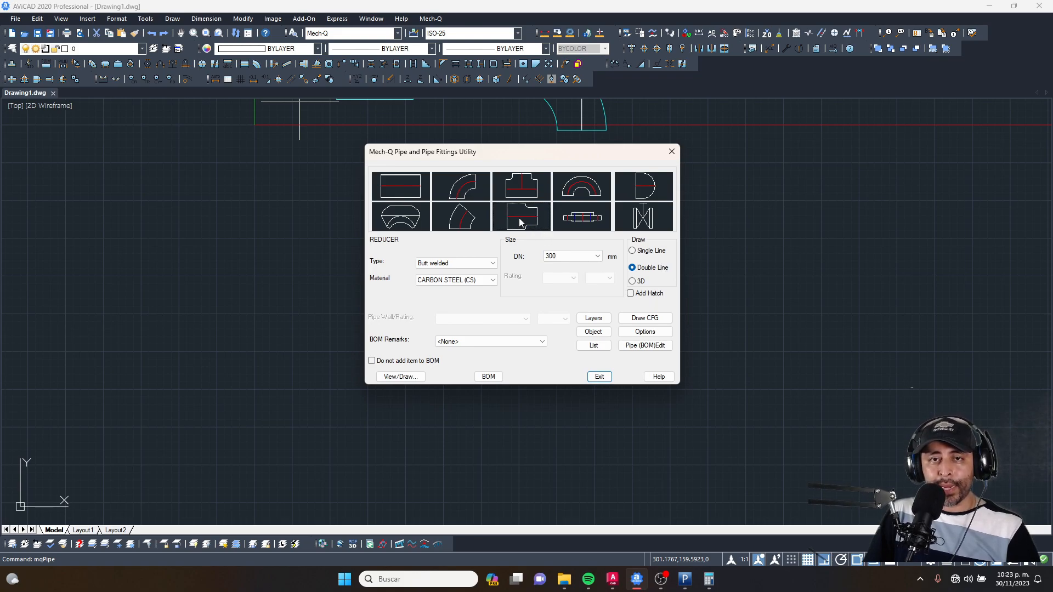
pyautogui.click(407, 377)
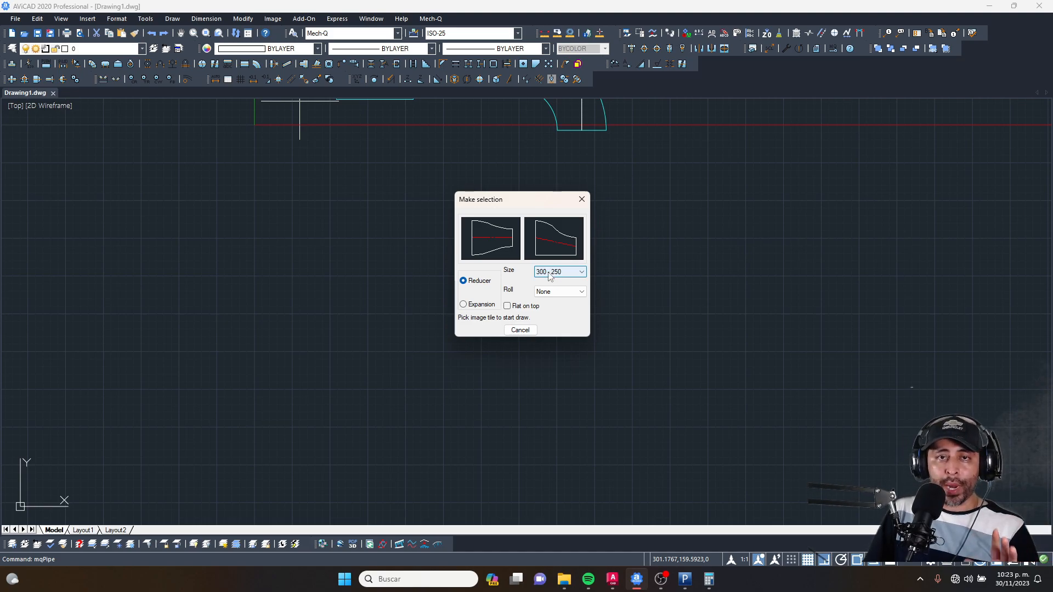
# Step: Insert the concentric 300 - 250 reducer below the flange at 0° rotation
pyautogui.click(481, 235)
pyautogui.click(500, 234)
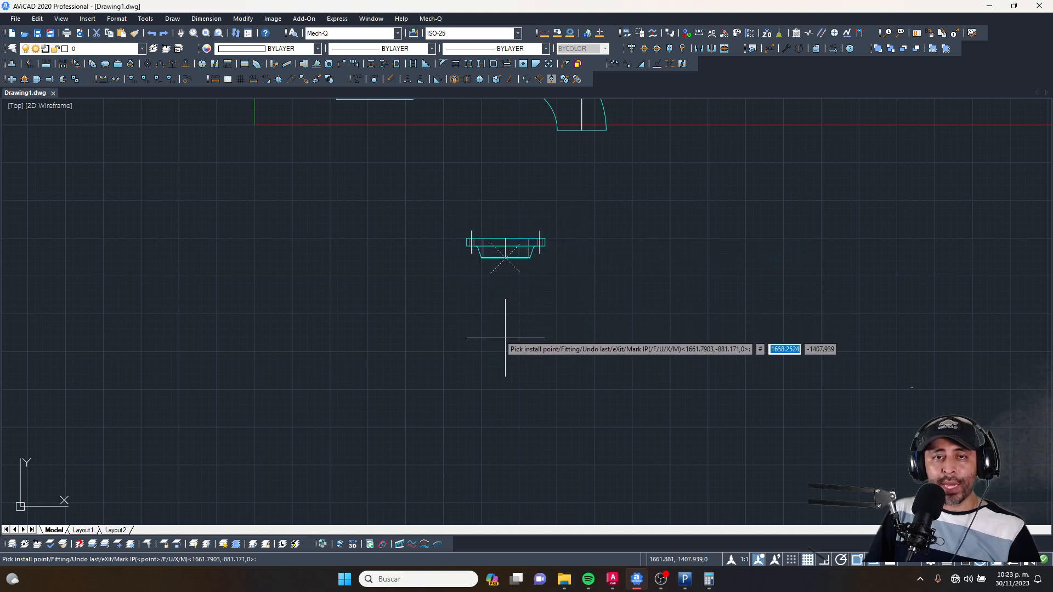
pyautogui.click(591, 336)
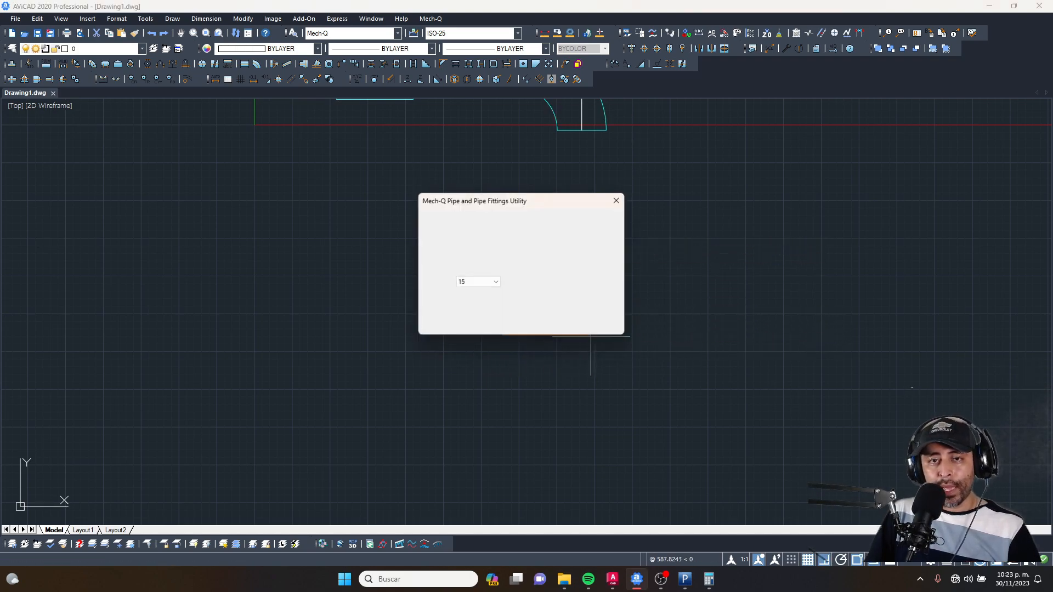
# Step: Set the fitting size to 300 in the pipe utility and choose the butt-welded reducer
pyautogui.moveTo(542, 207); pyautogui.dragTo(530, 158)
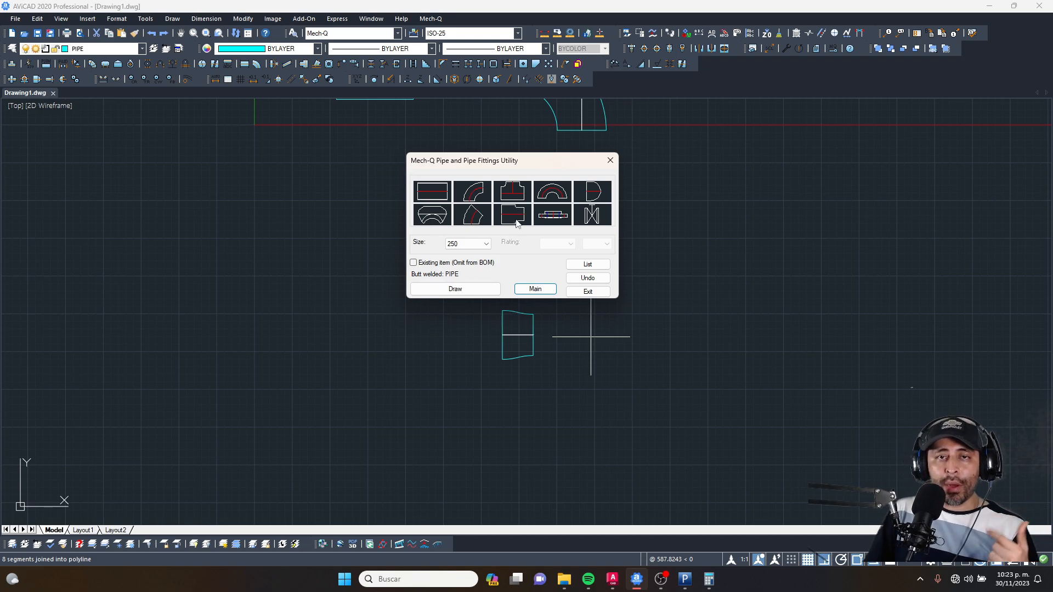
pyautogui.click(483, 245)
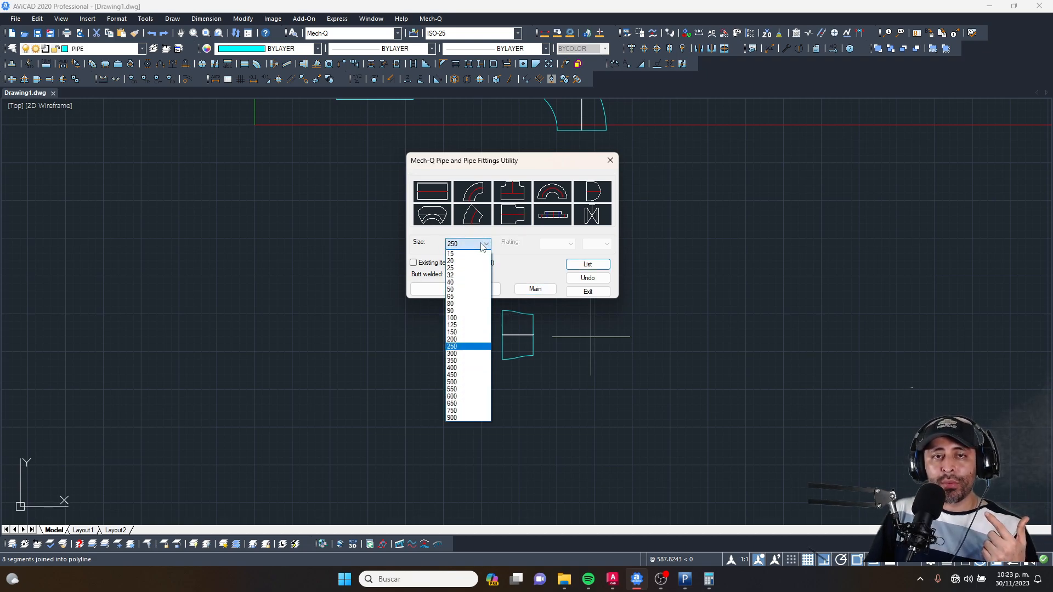
pyautogui.click(469, 353)
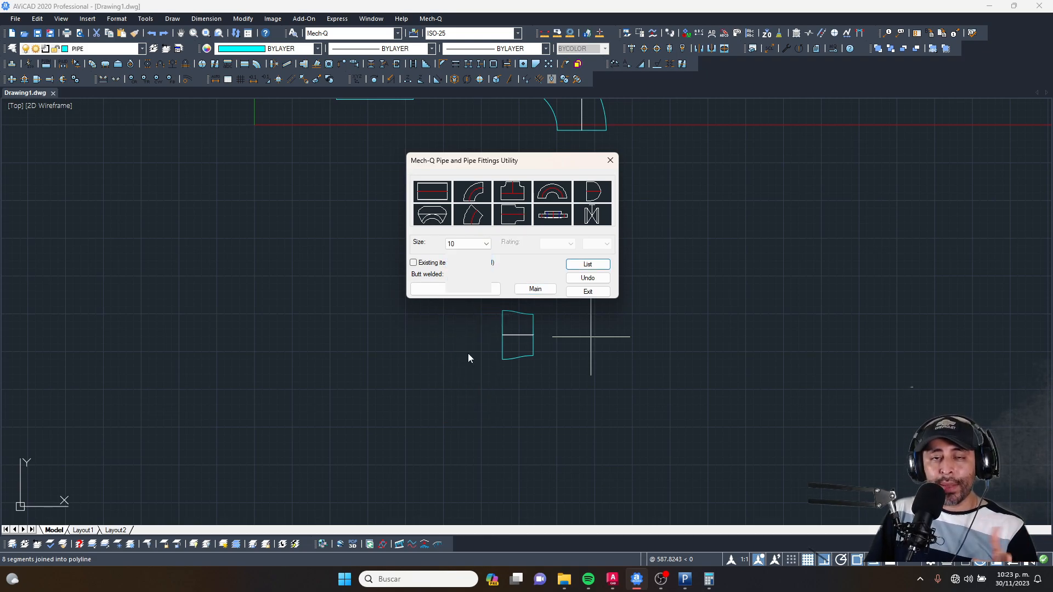
pyautogui.click(512, 225)
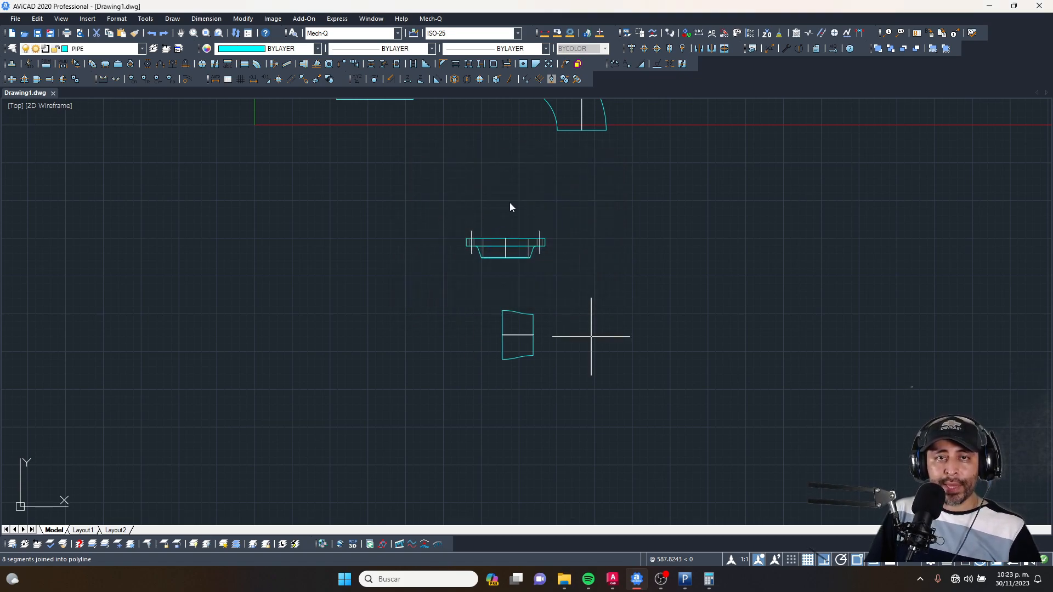
# Step: Insert an eccentric 300 - 250 reducer beside the concentric one, declining the concentric plan-view shape, and close the utility
pyautogui.click(12, 64)
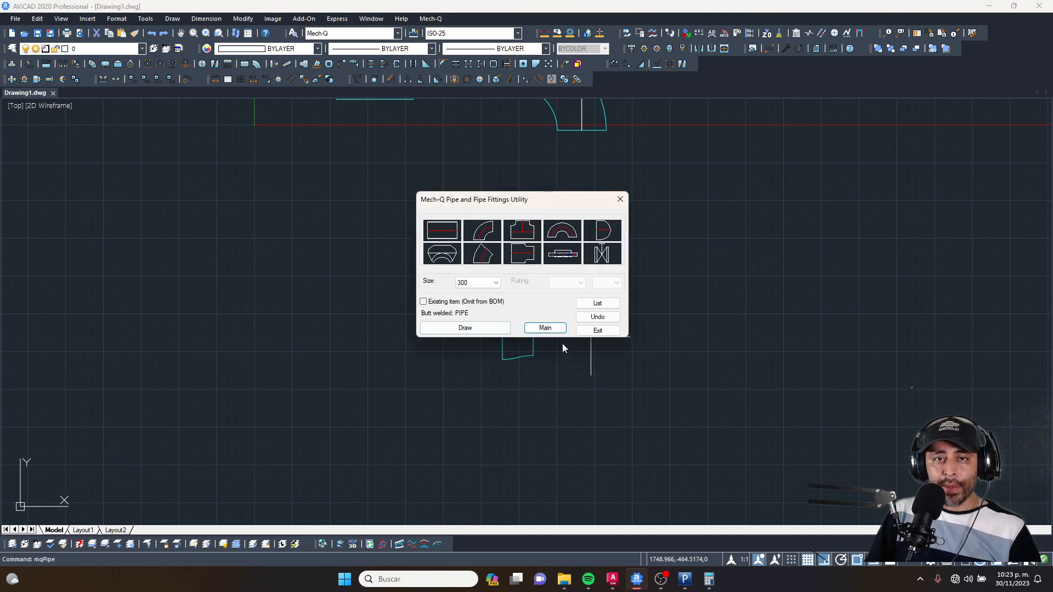
pyautogui.click(524, 258)
pyautogui.click(473, 326)
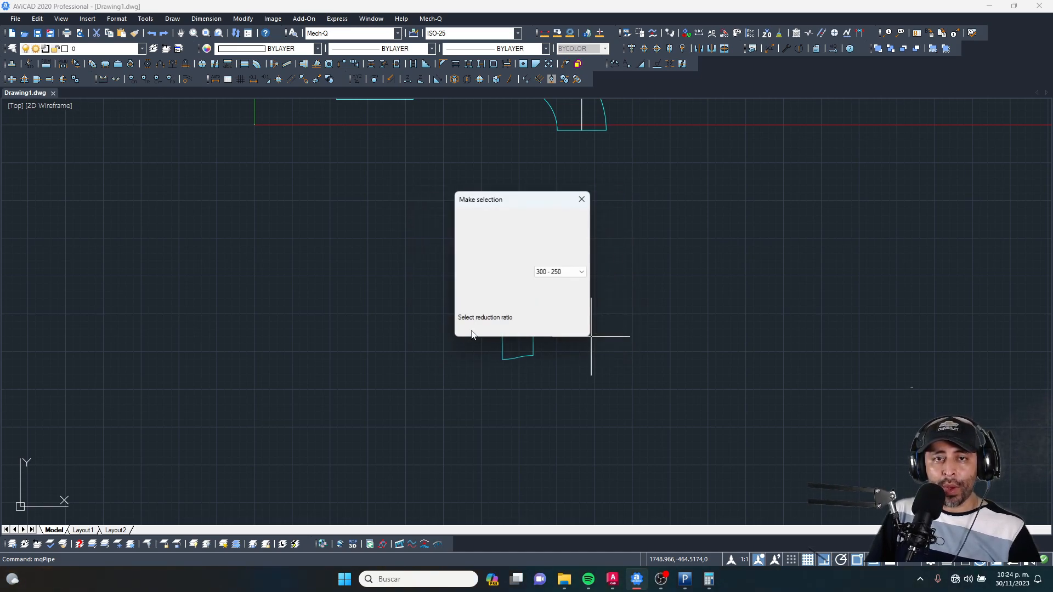
pyautogui.click(549, 249)
pyautogui.click(541, 242)
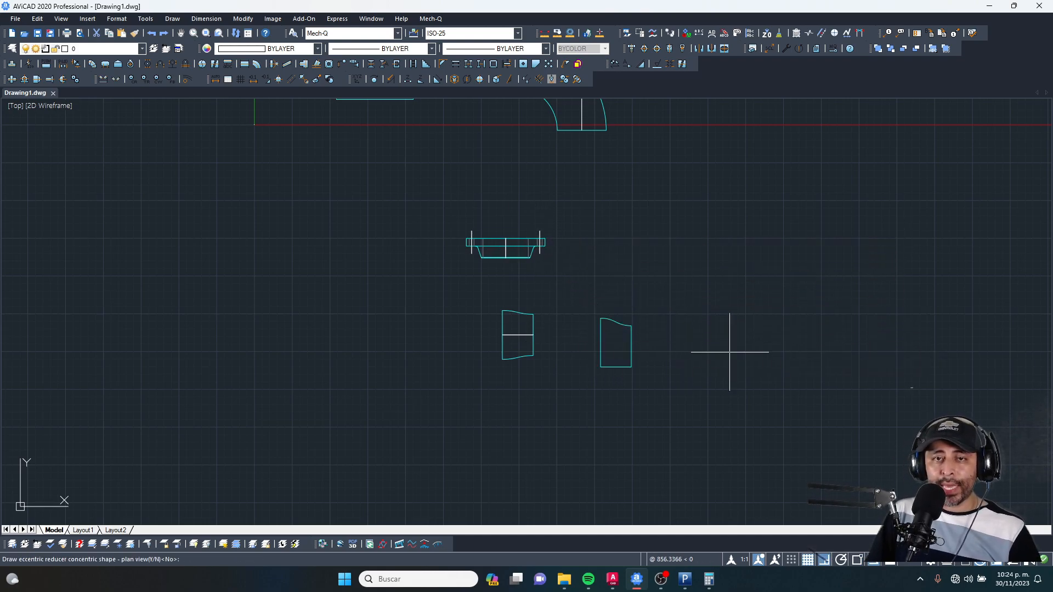
pyautogui.press('Return')
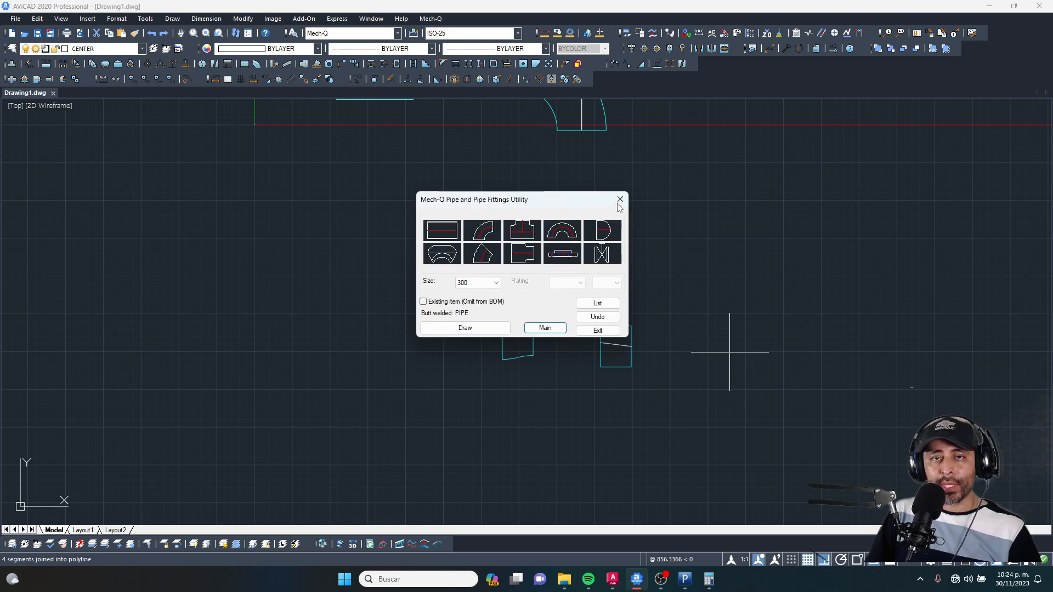
pyautogui.click(620, 199)
# Step: Draw horizontal reference lines from both ends of the eccentric reducer's sloping centreline
pyautogui.scroll(5, 522, 322)
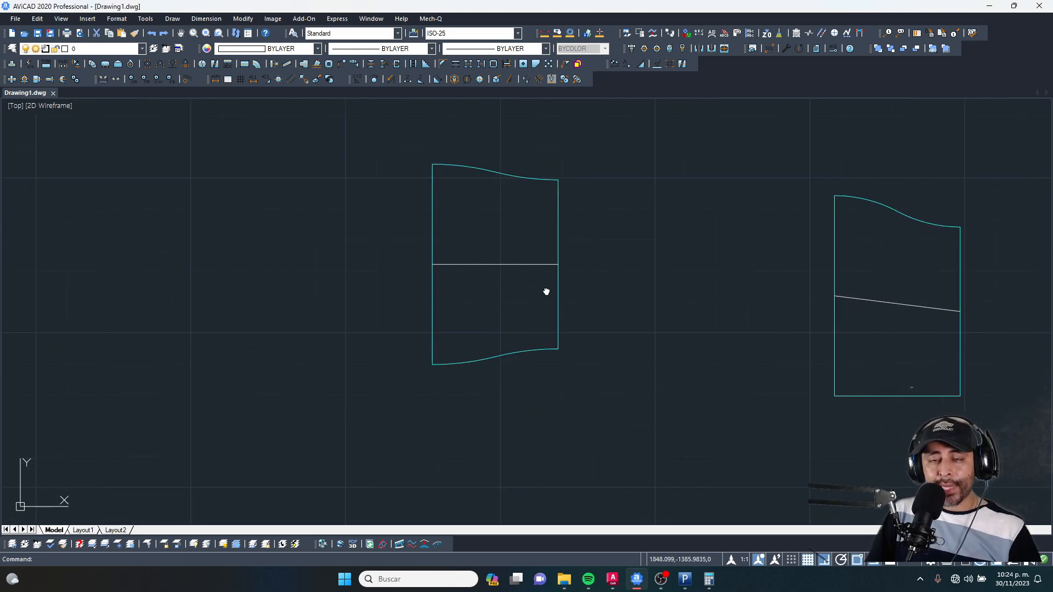
pyautogui.moveTo(549, 288); pyautogui.dragTo(530, 311, button='middle')
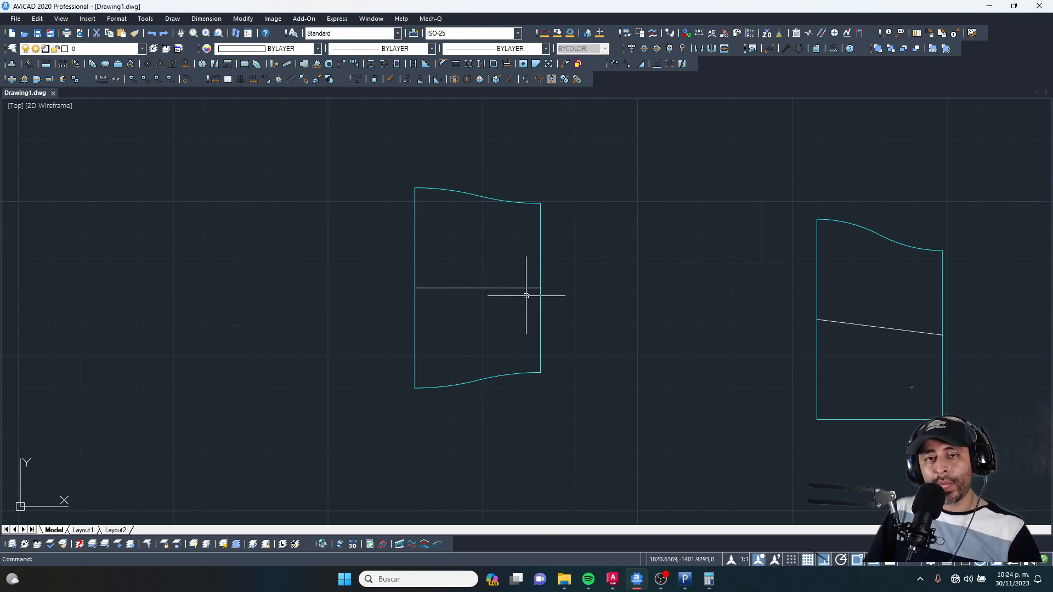
pyautogui.moveTo(789, 296); pyautogui.dragTo(527, 287, button='middle')
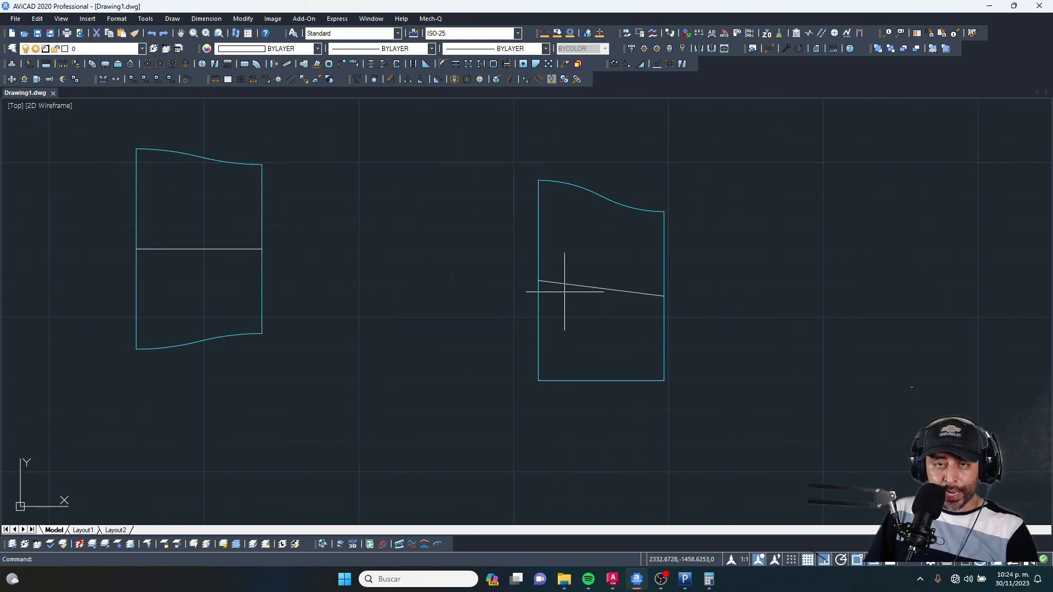
pyautogui.write('l')
pyautogui.press('Return')
pyautogui.click(538, 281)
pyautogui.scroll(2, 638, 302)
pyautogui.click(664, 295)
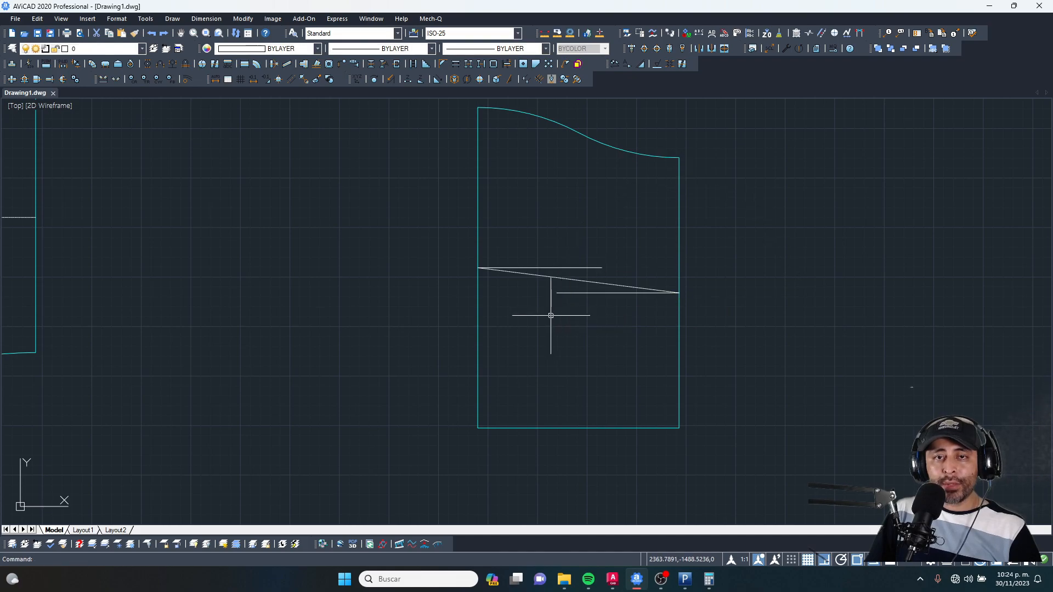
# Step: Delete the horizontal reference lines drawn on the eccentric reducer
pyautogui.scroll(2, 565, 250)
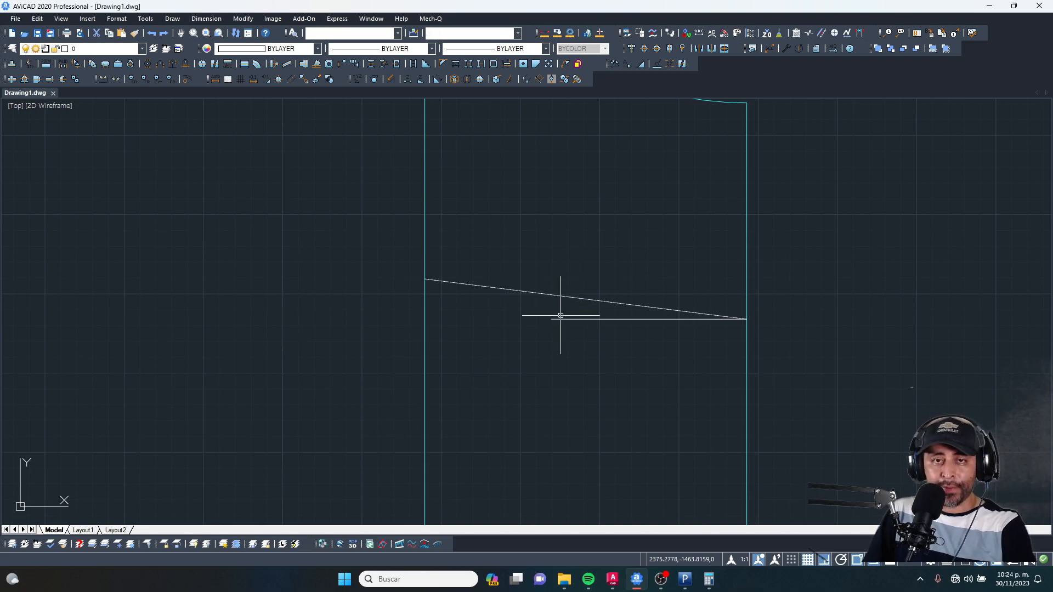
pyautogui.press('Delete')
pyautogui.scroll(-4, 581, 280)
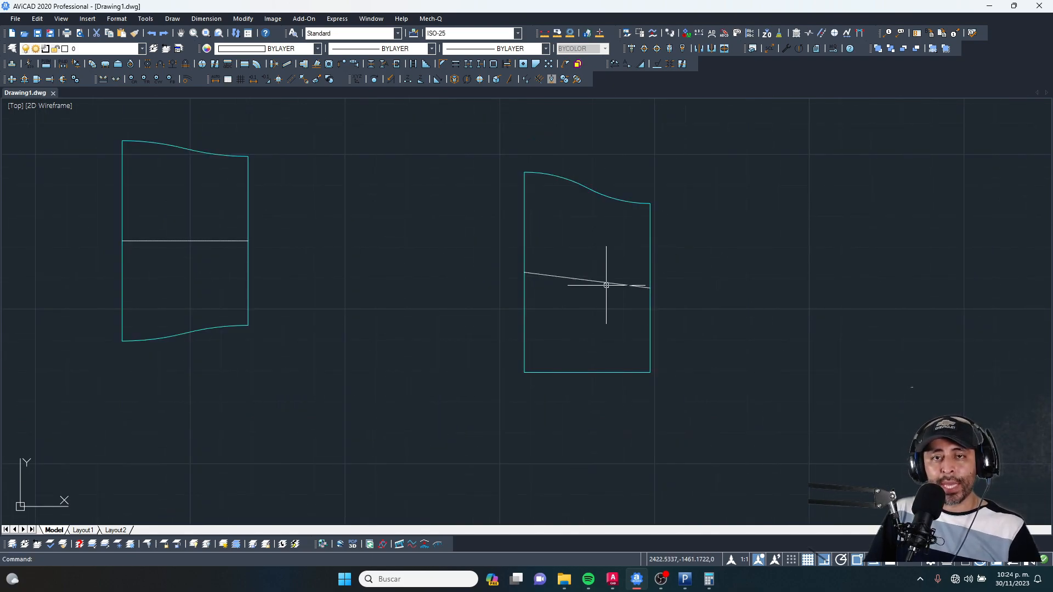
pyautogui.write('l')
pyautogui.press('Return')
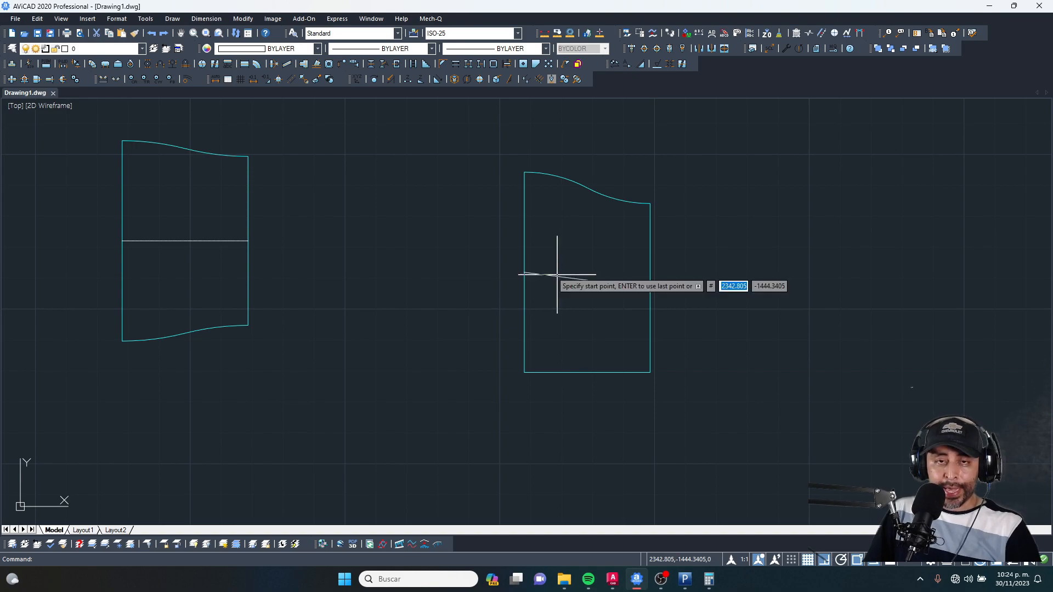
pyautogui.click(524, 273)
pyautogui.click(871, 316)
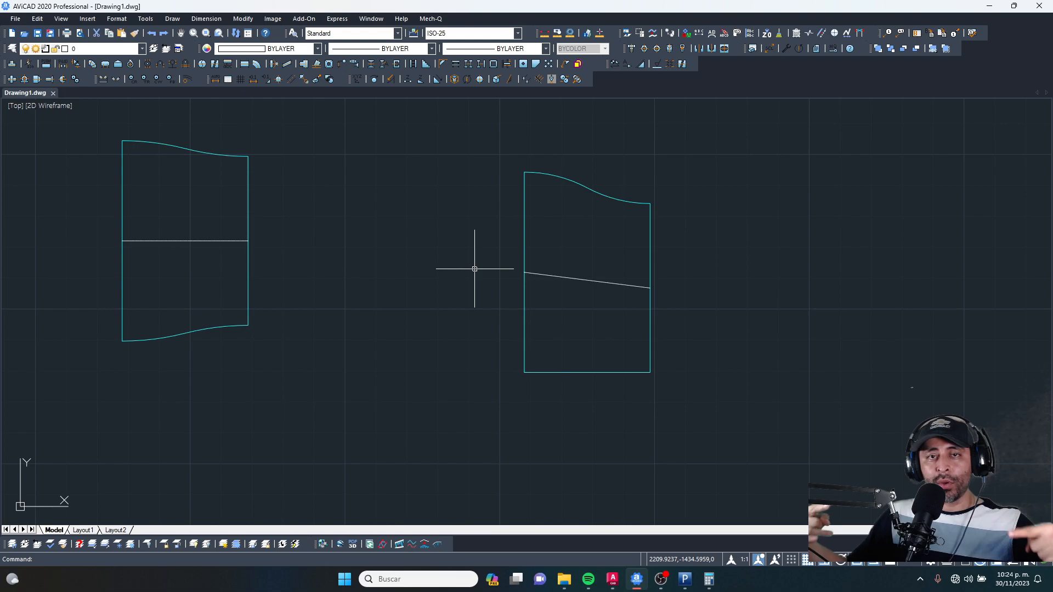
# Step: Select all the inserted fittings, from the tee and elbow down to both reducers, and copy them to the clipboard
pyautogui.scroll(-3, 487, 259)
pyautogui.scroll(-2, 547, 273)
pyautogui.moveTo(515, 178); pyautogui.dragTo(541, 278, button='middle')
pyautogui.scroll(-1, 541, 278)
pyautogui.scroll(-2, 509, 279)
pyautogui.scroll(3, 509, 254)
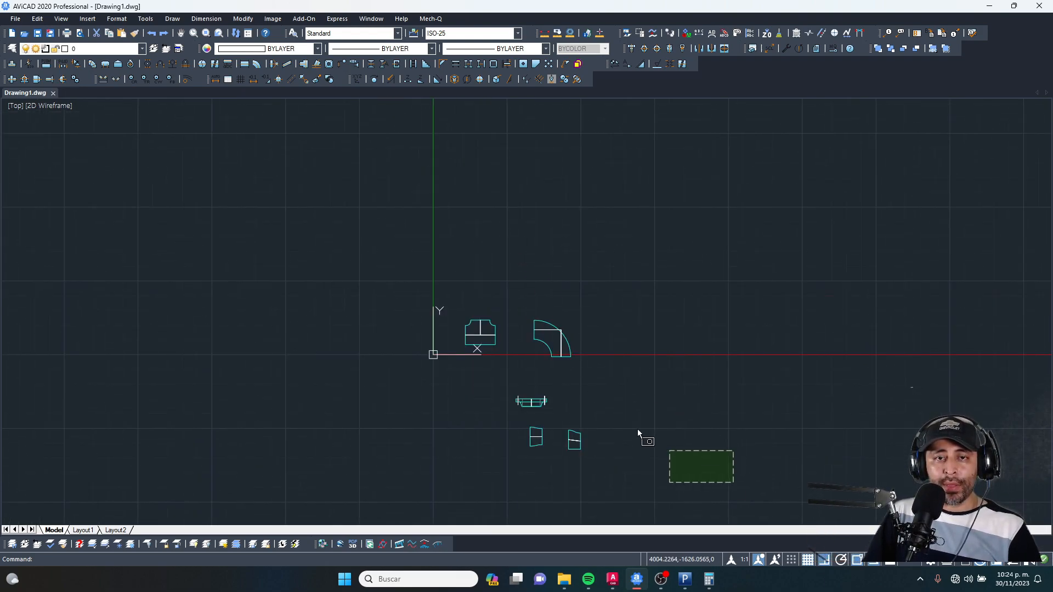
pyautogui.click(408, 236)
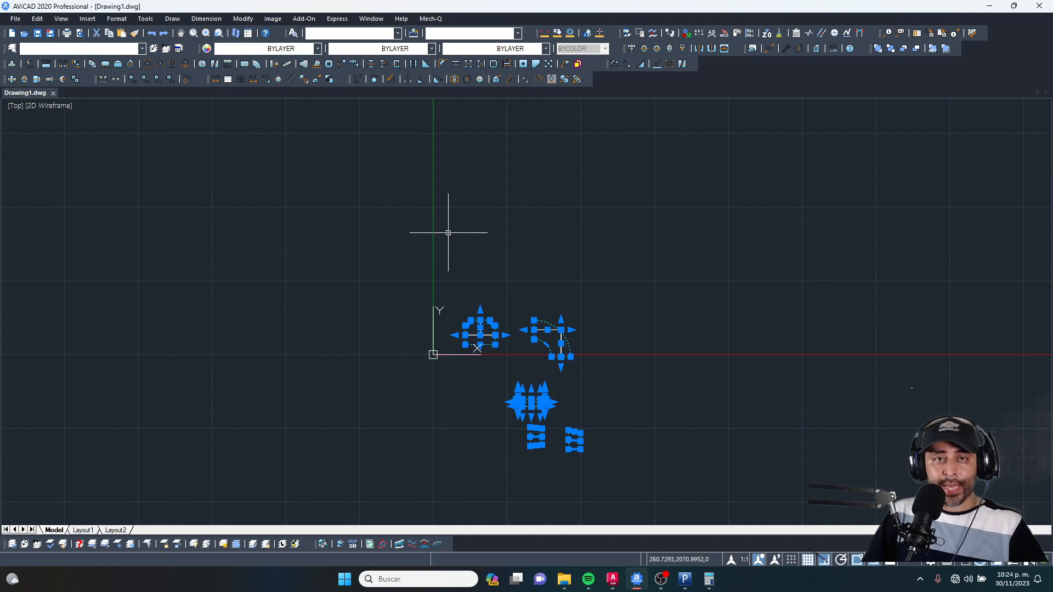
# Step: Switch to AutoCAD and start a new blank drawing
pyautogui.click(988, 6)
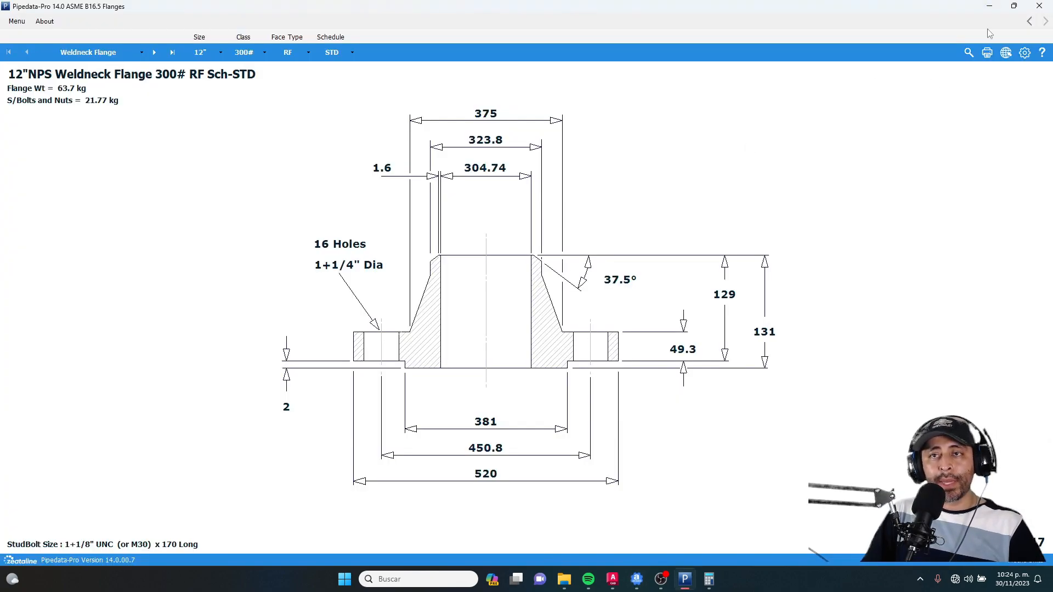
pyautogui.click(989, 6)
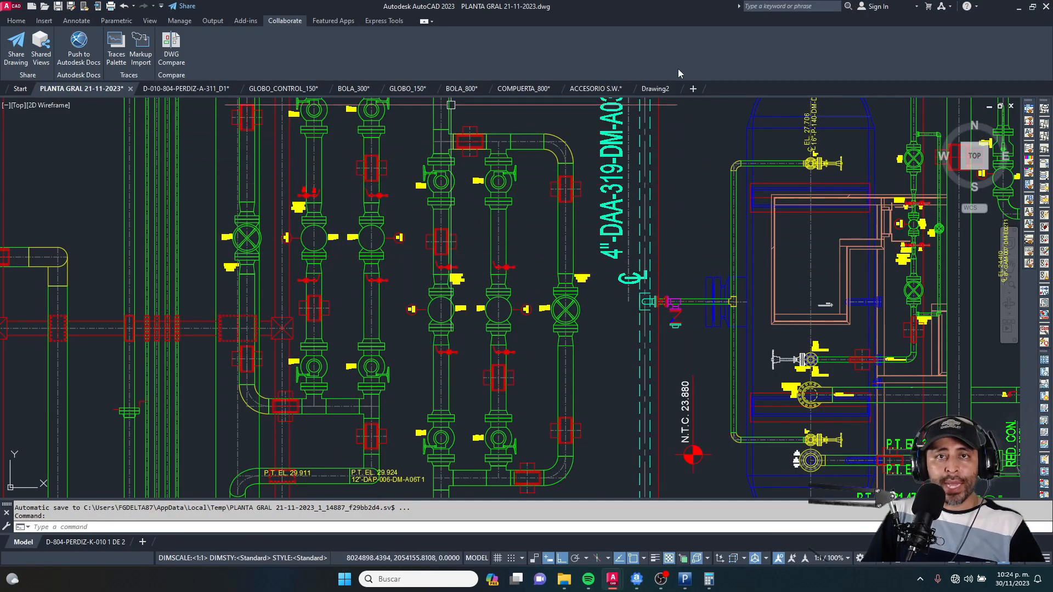
pyautogui.click(701, 91)
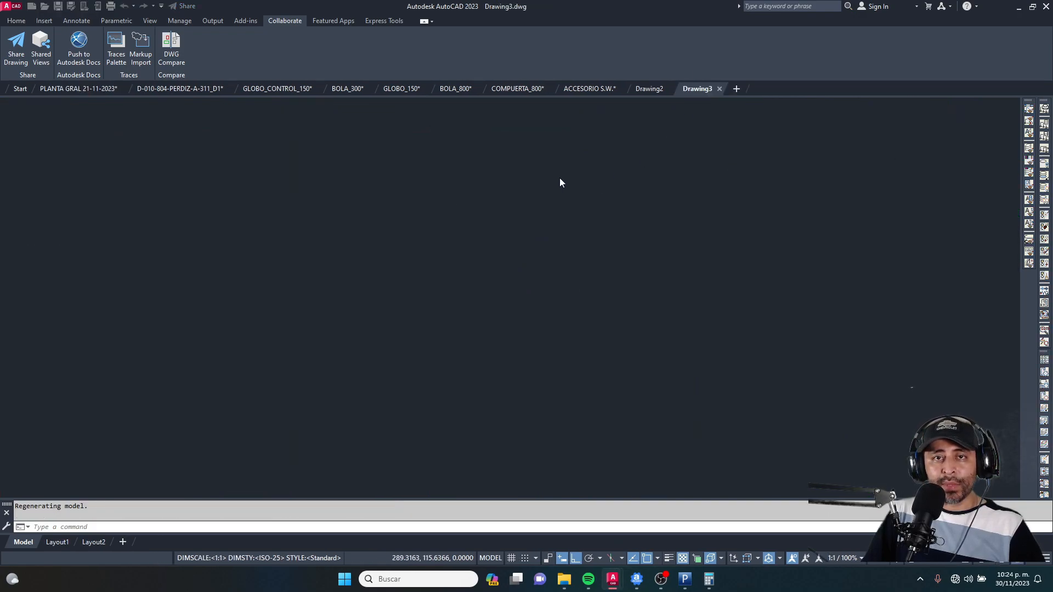
# Step: Paste the copied fittings into the new drawing and bring them into view
pyautogui.click(561, 202)
pyautogui.hotkey('ctrl', 'v')
pyautogui.click(548, 231)
pyautogui.scroll(-4, 587, 204)
pyautogui.press('Escape')
pyautogui.press('Escape')
pyautogui.scroll(2, 667, 190)
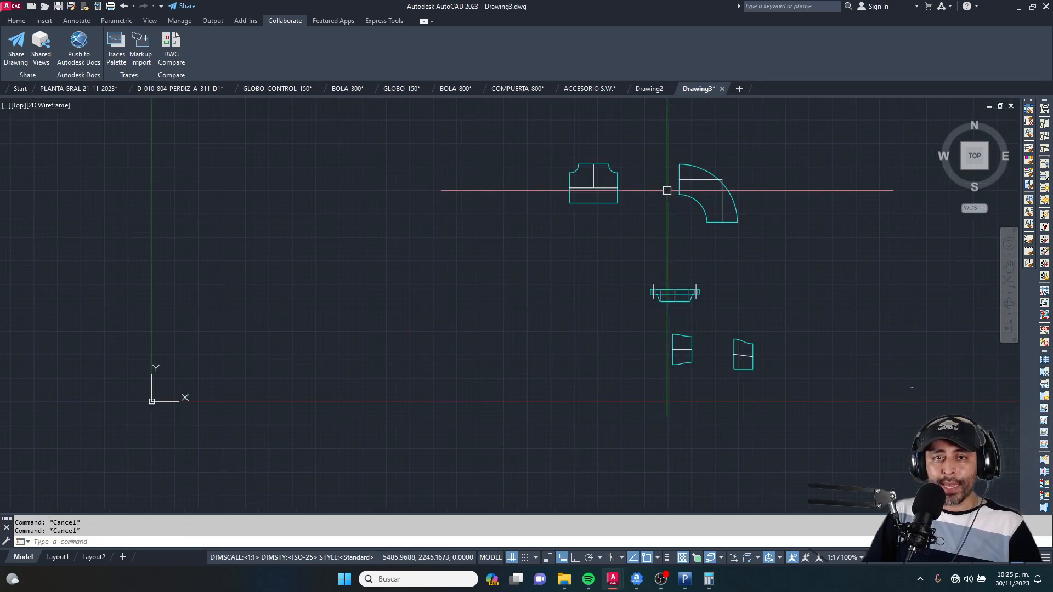
# Step: In PLANTA GRAL 21-11-2023, select the valve and piping loop left of the 4"-DAA-319-DM-A03T1 line and copy it
pyautogui.click(90, 92)
pyautogui.scroll(-2, 387, 180)
pyautogui.scroll(4, 387, 179)
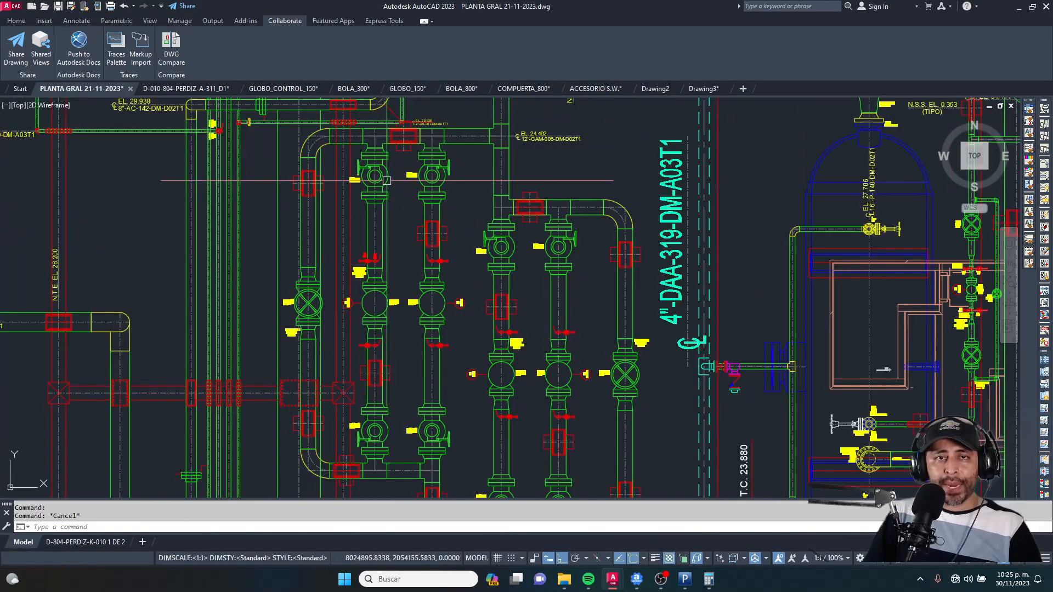
pyautogui.scroll(2, 386, 181)
pyautogui.scroll(-2, 374, 192)
pyautogui.moveTo(300, 119); pyautogui.dragTo(304, 171, button='middle')
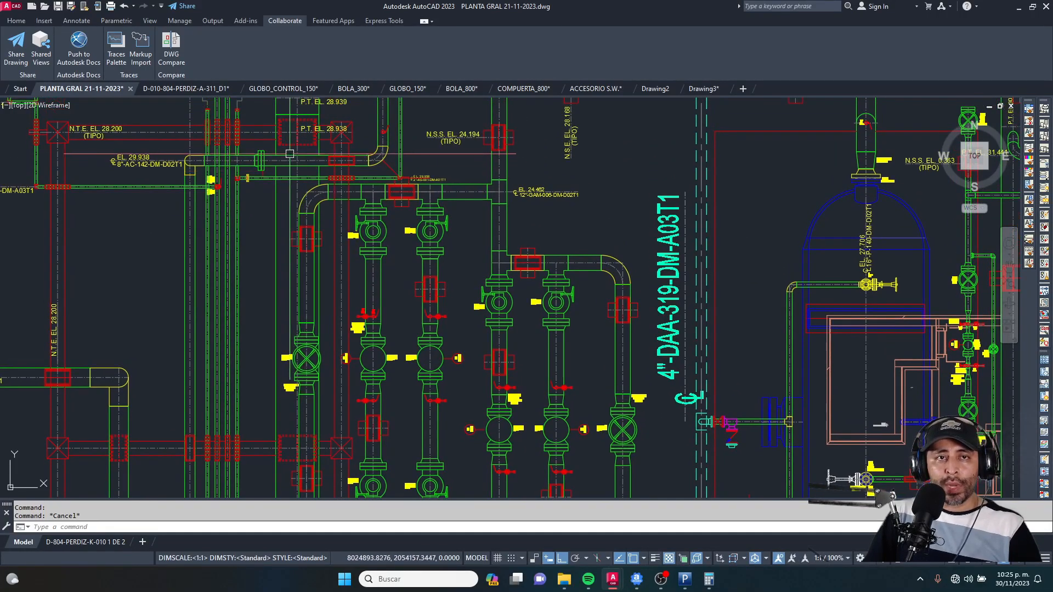
pyautogui.moveTo(450, 260); pyautogui.dragTo(406, 178, button='middle')
pyautogui.scroll(-2, 409, 179)
pyautogui.click(408, 175)
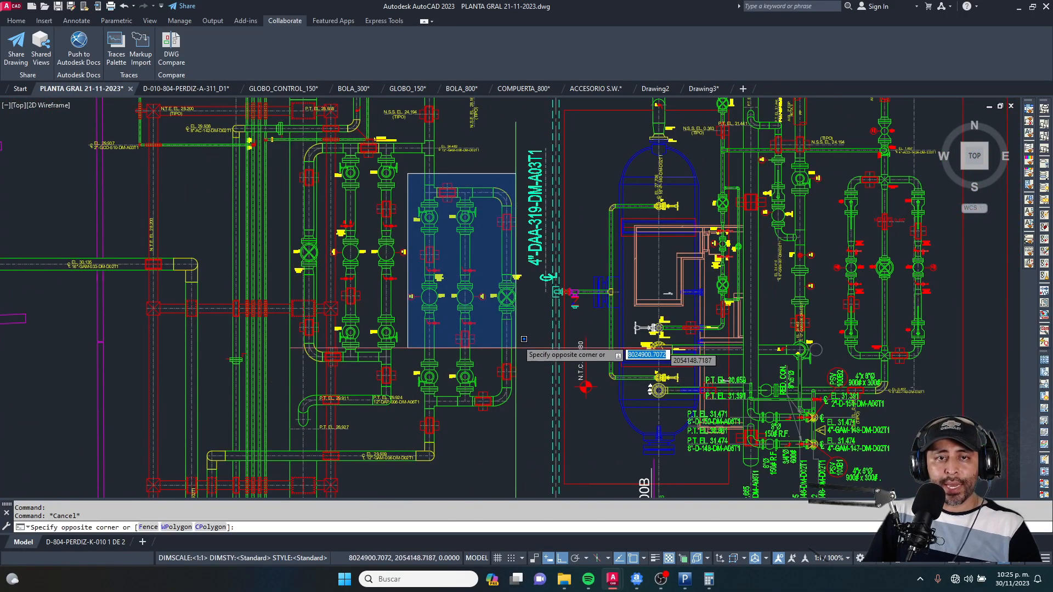
pyautogui.click(549, 422)
pyautogui.hotkey('ctrl', 'c')
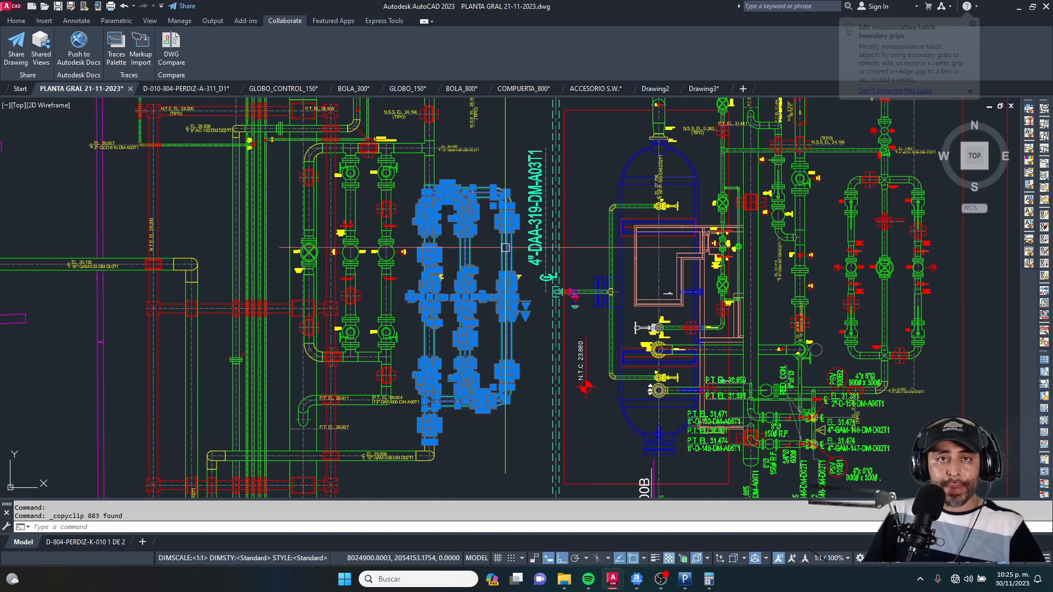
# Step: Paste the copied piping loop into Drawing3 near the fittings and locate it
pyautogui.click(703, 89)
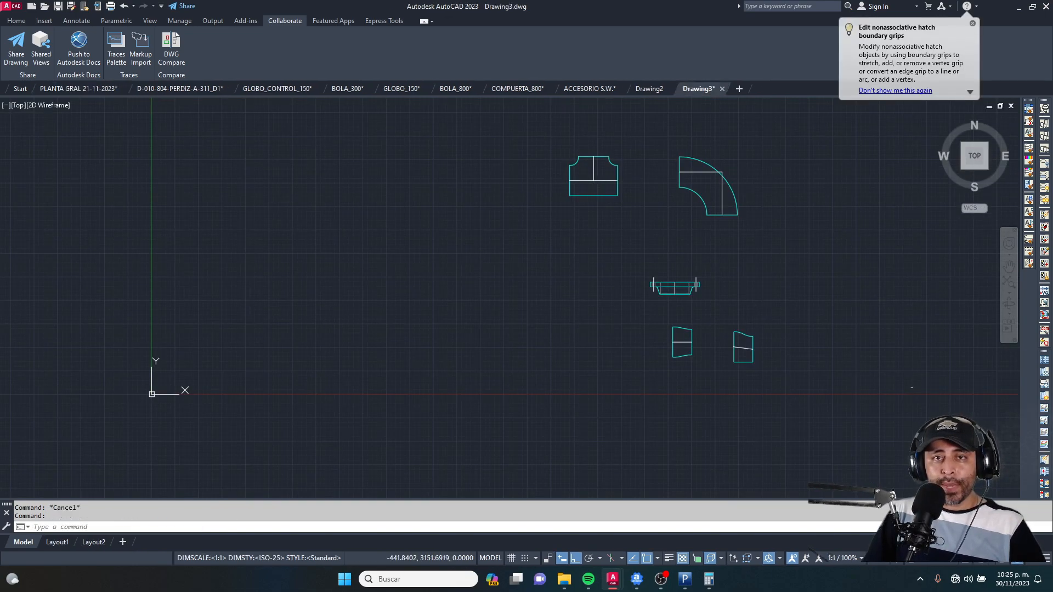
pyautogui.scroll(-2, 552, 208)
pyautogui.hotkey('ctrl', 'v')
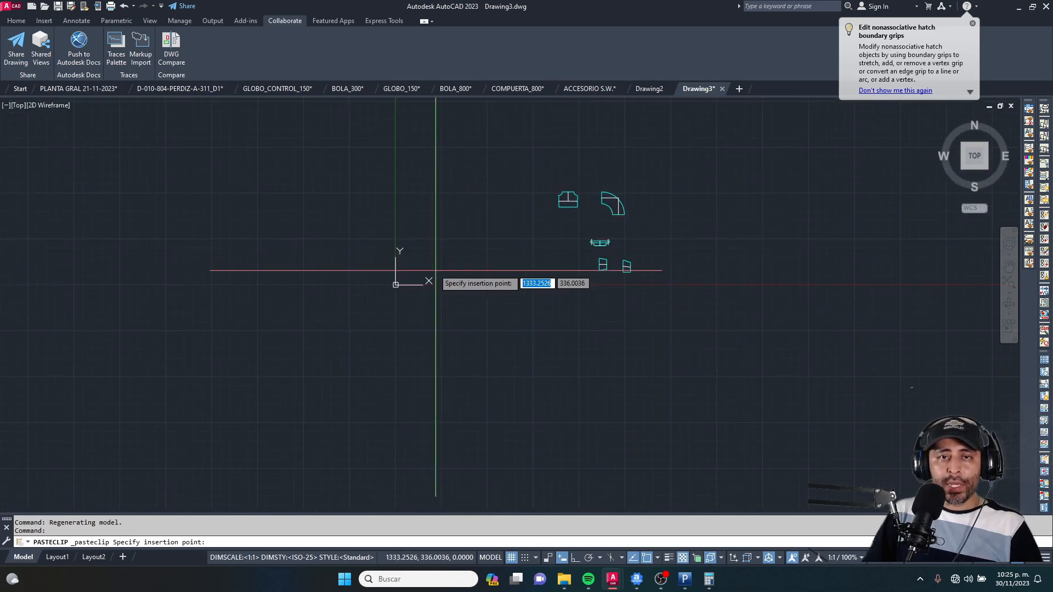
pyautogui.click(444, 245)
pyautogui.scroll(5, 439, 246)
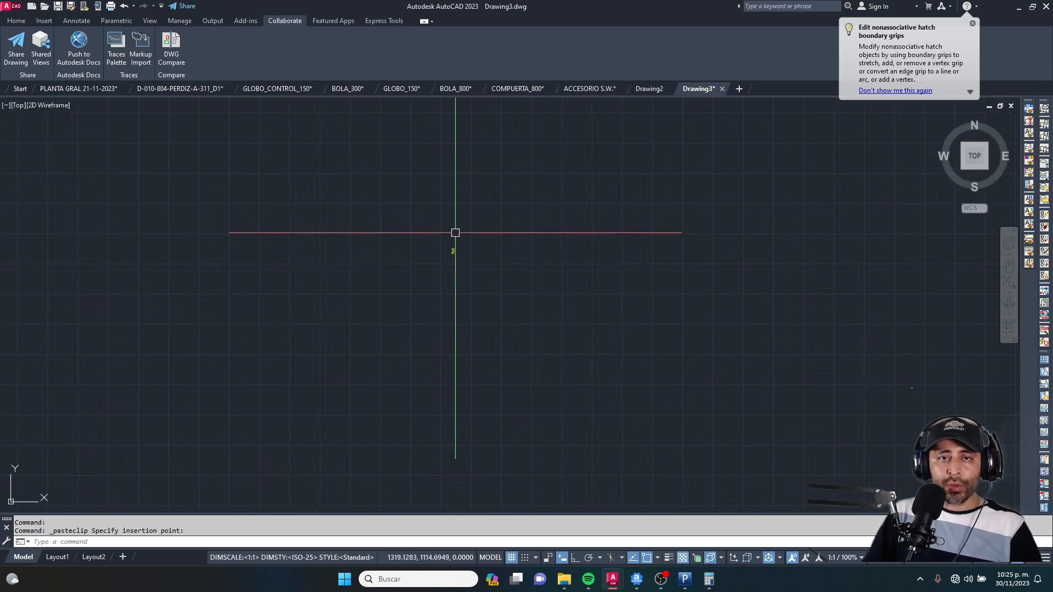
pyautogui.scroll(8, 437, 252)
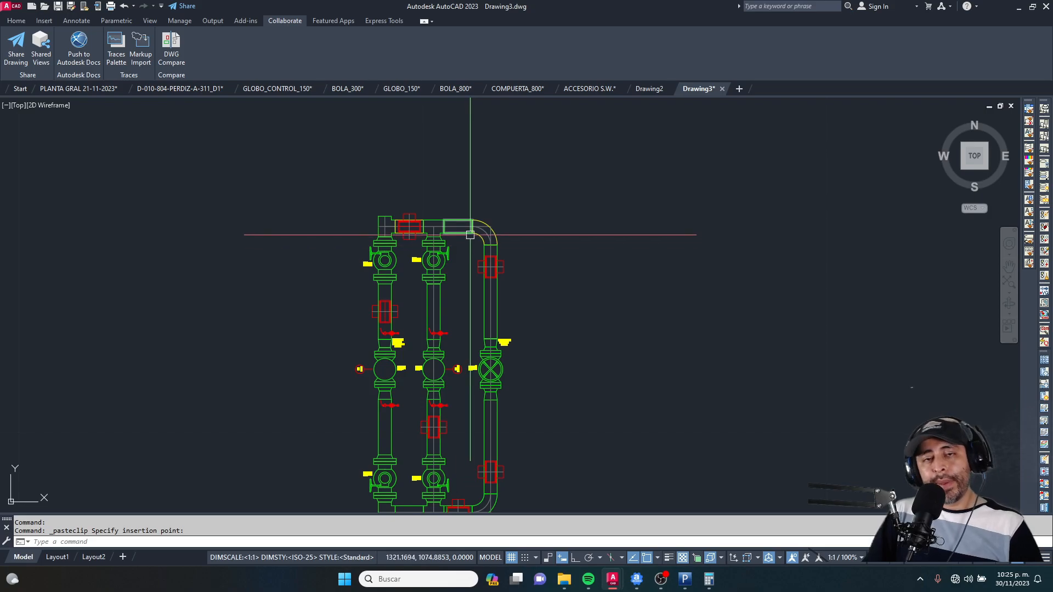
pyautogui.scroll(-4, 469, 241)
pyautogui.scroll(-10, 470, 235)
pyautogui.scroll(8, 524, 245)
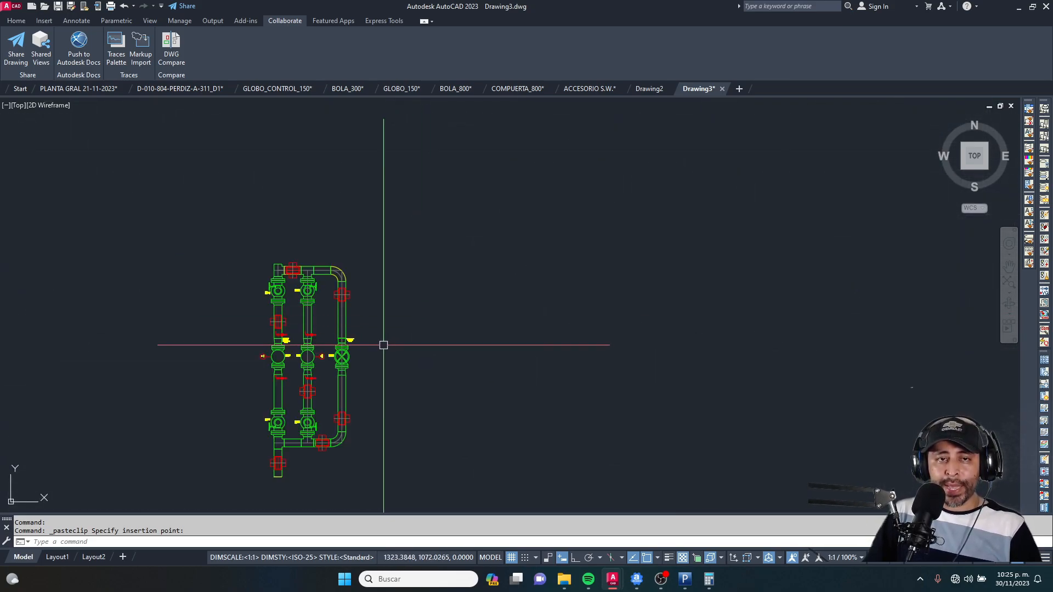
# Step: Scale the pasted piping loop by a factor of 1000 from a base point beside it
pyautogui.write('sc')
pyautogui.press('Return')
pyautogui.scroll(-2, 491, 273)
pyautogui.click(534, 407)
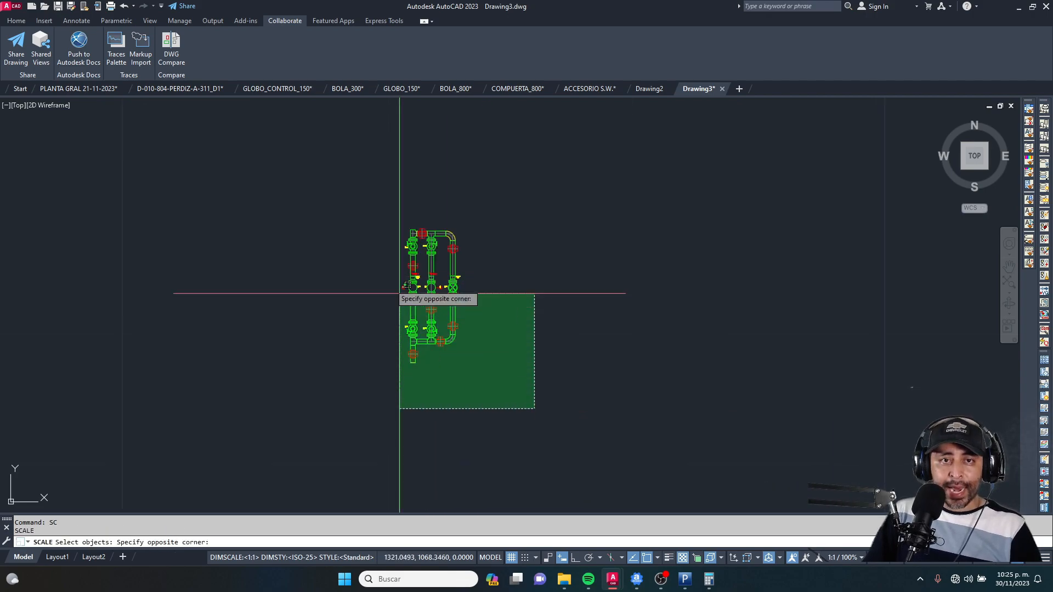
pyautogui.click(344, 196)
pyautogui.press('Return')
pyautogui.click(479, 295)
pyautogui.write('1000')
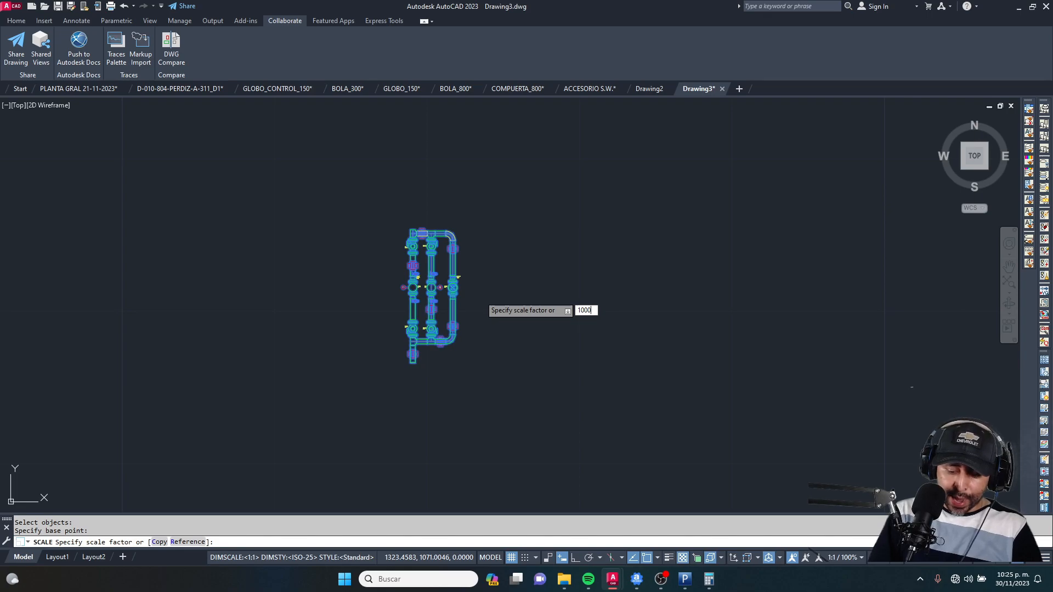
pyautogui.press('Return')
# Step: Split the model space into two vertical viewports with the VPORTS command
pyautogui.scroll(-6, 480, 296)
pyautogui.scroll(2, 489, 266)
pyautogui.moveTo(654, 252); pyautogui.dragTo(623, 268, button='middle')
pyautogui.scroll(-2, 357, 170)
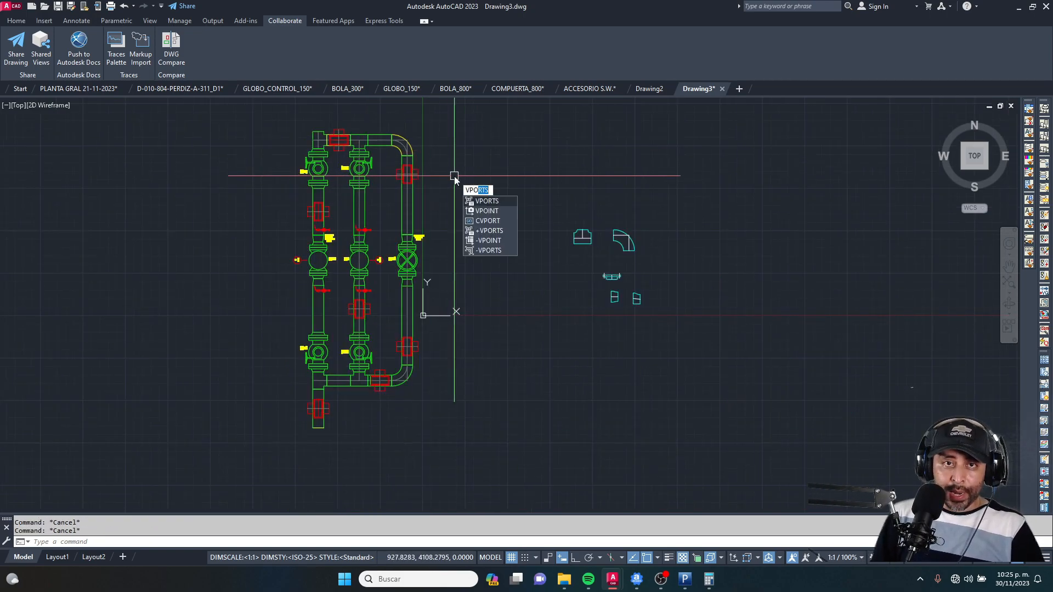
pyautogui.press('Return')
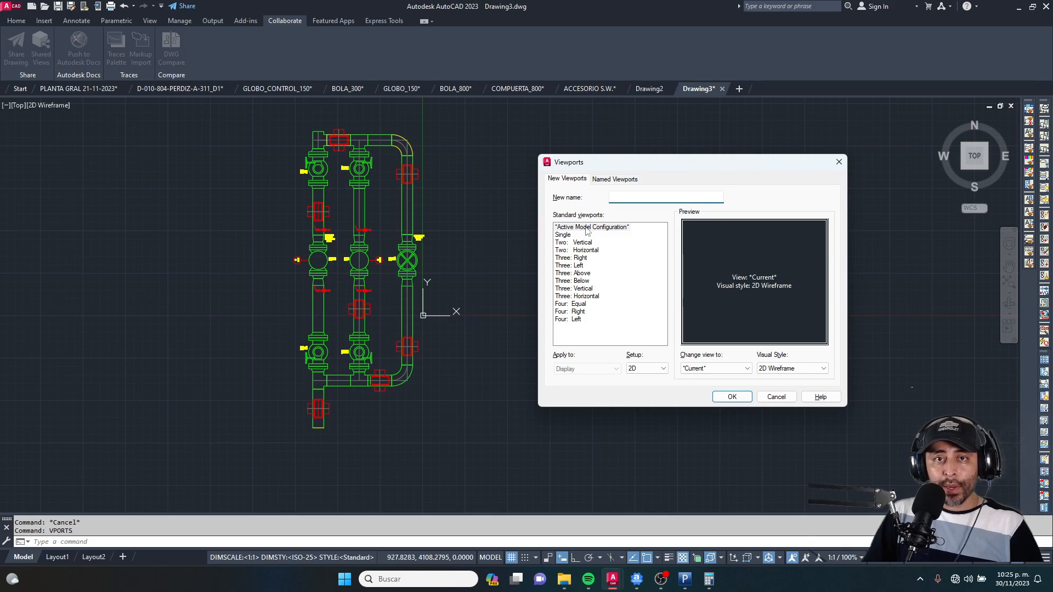
pyautogui.click(582, 242)
pyautogui.click(732, 397)
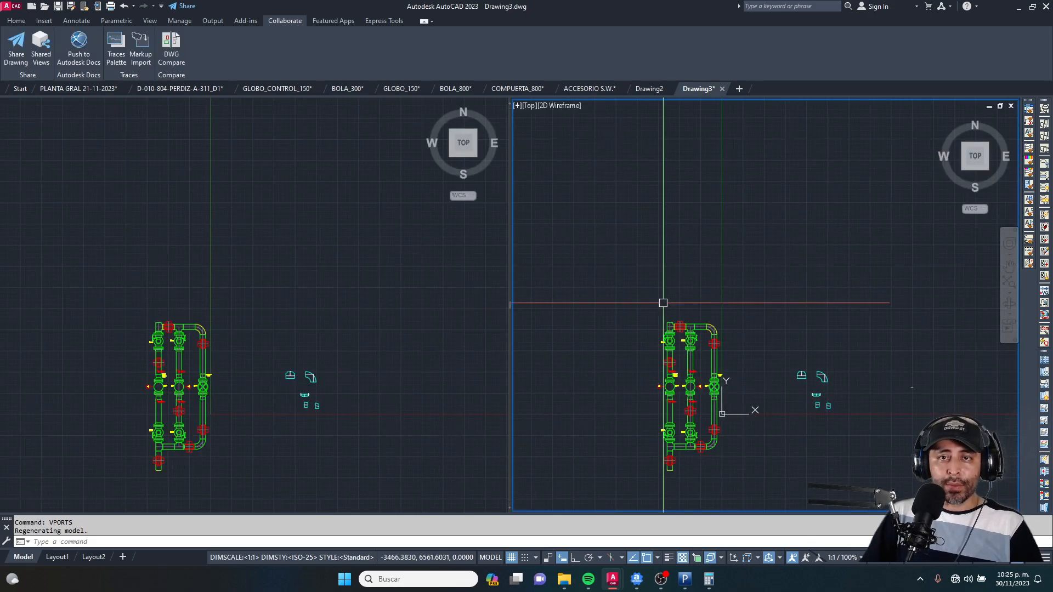
# Step: Show the upper part of the piping loop in one viewport and the loose fittings in the other
pyautogui.click(320, 369)
pyautogui.scroll(4, 296, 274)
pyautogui.moveTo(281, 232); pyautogui.dragTo(266, 183, button='middle')
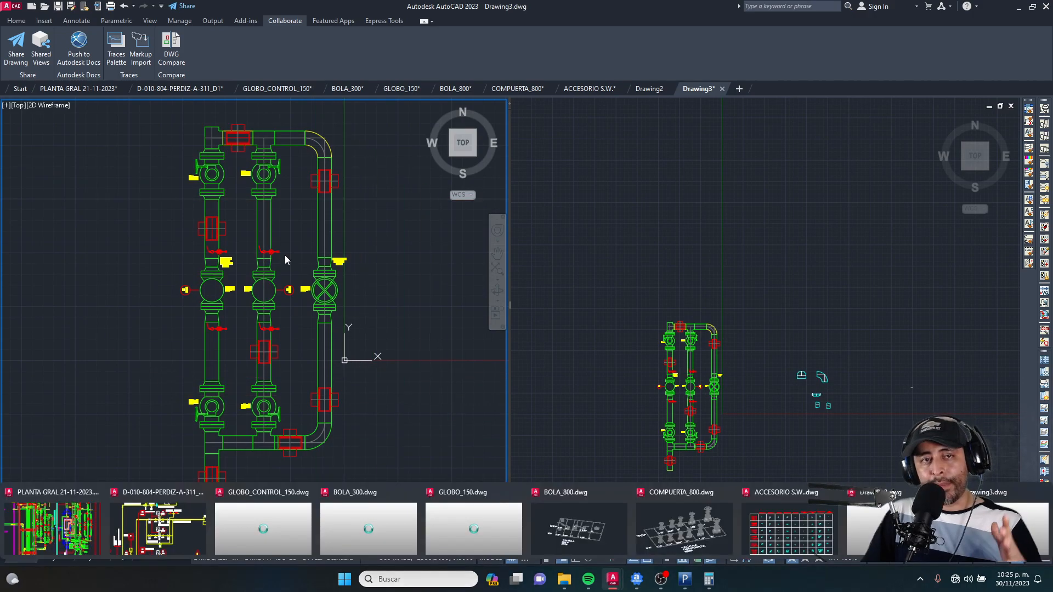
pyautogui.click(799, 370)
pyautogui.scroll(6, 803, 381)
pyautogui.moveTo(805, 382); pyautogui.dragTo(705, 284, button='middle')
pyautogui.scroll(4, 778, 382)
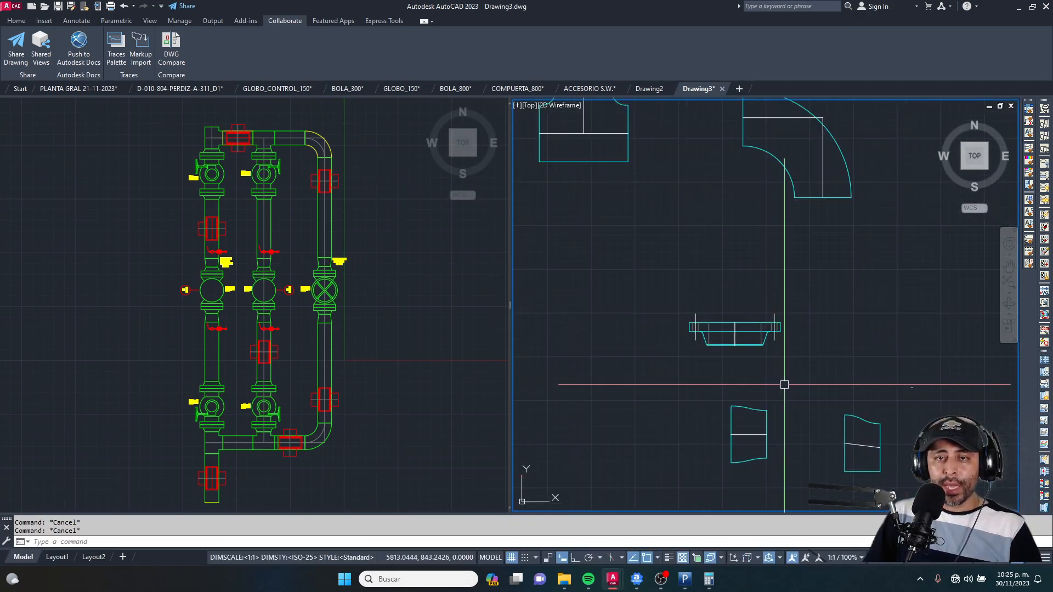
pyautogui.scroll(-3, 776, 338)
pyautogui.scroll(1, 770, 310)
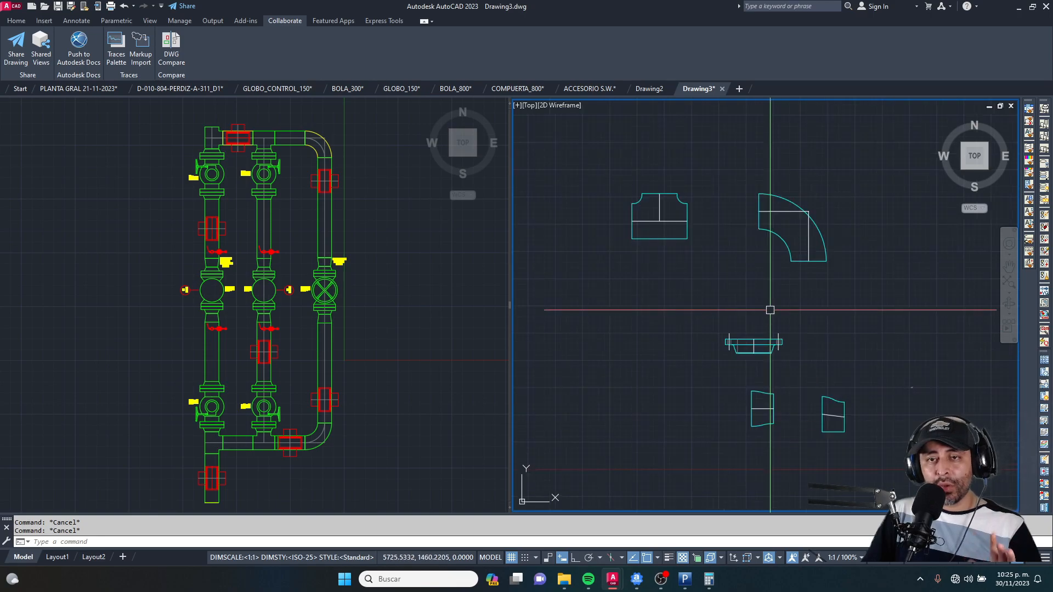
pyautogui.scroll(-2, 770, 310)
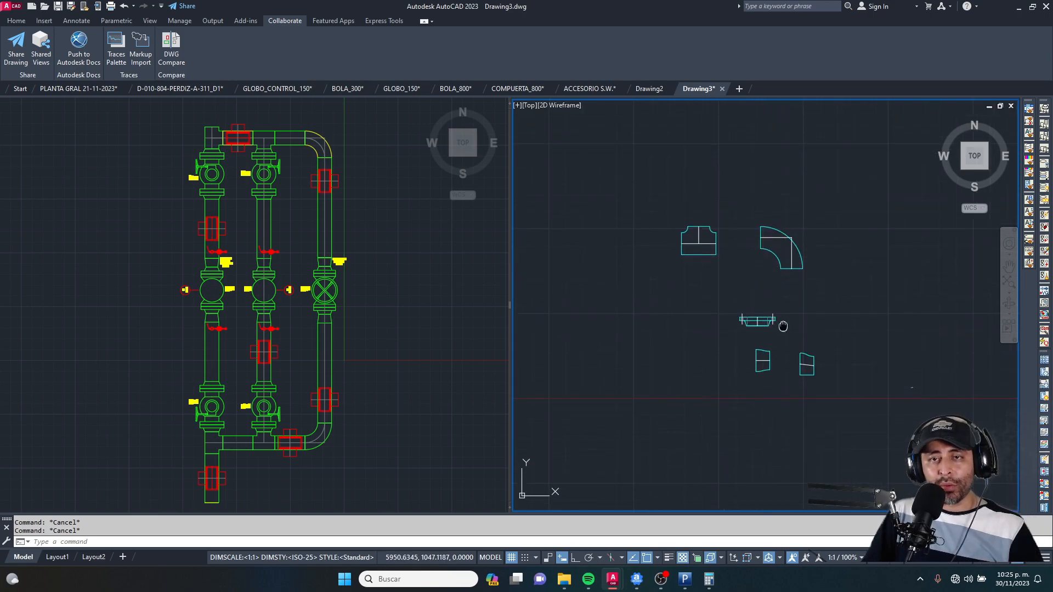
pyautogui.click(357, 250)
pyautogui.scroll(4, 210, 113)
# Step: Copy the tee from the fittings into the empty area well below them
pyautogui.click(651, 214)
pyautogui.scroll(4, 681, 194)
pyautogui.click(759, 160)
pyautogui.click(630, 305)
pyautogui.scroll(-6, 768, 198)
pyautogui.scroll(-2, 768, 198)
pyautogui.write('co')
pyautogui.press('space')
pyautogui.click(764, 229)
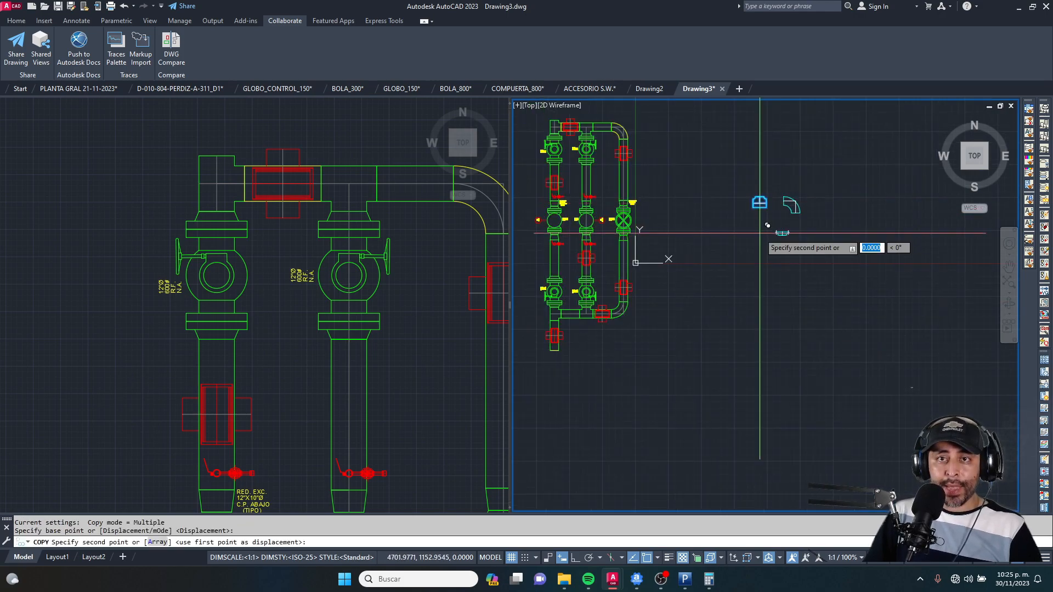
pyautogui.scroll(-6, 759, 270)
pyautogui.click(753, 326)
pyautogui.press('Escape')
# Step: Rotate the copied tee a quarter turn clockwise with Ortho on, so its branch points right
pyautogui.scroll(7, 752, 326)
pyautogui.scroll(4, 750, 293)
pyautogui.press('Escape')
pyautogui.press('Escape')
pyautogui.write('r')
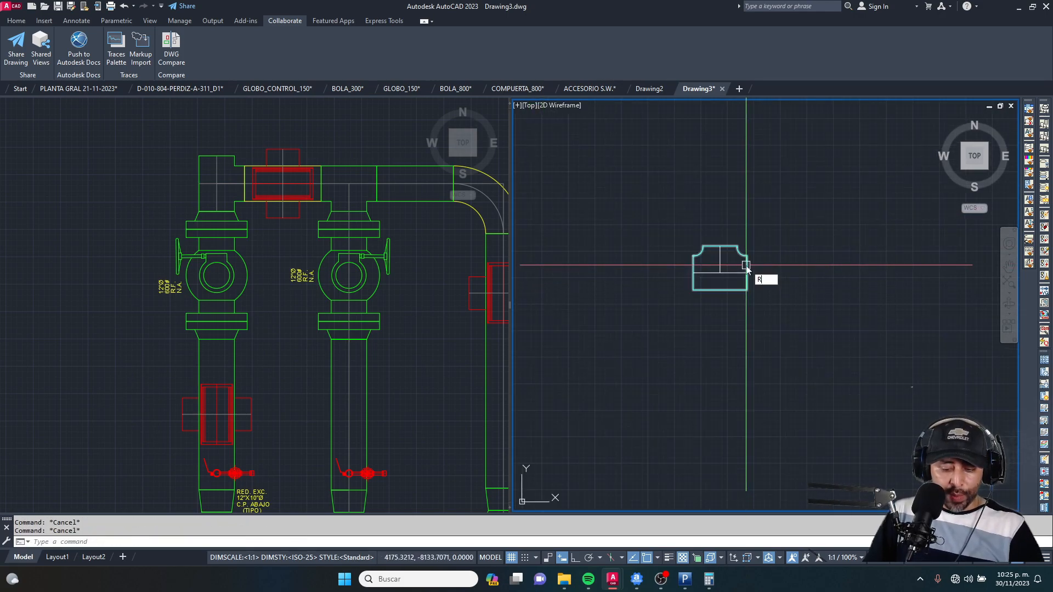
pyautogui.click(746, 265)
pyautogui.press('space')
pyautogui.click(765, 302)
pyautogui.press('F8')
pyautogui.click(784, 373)
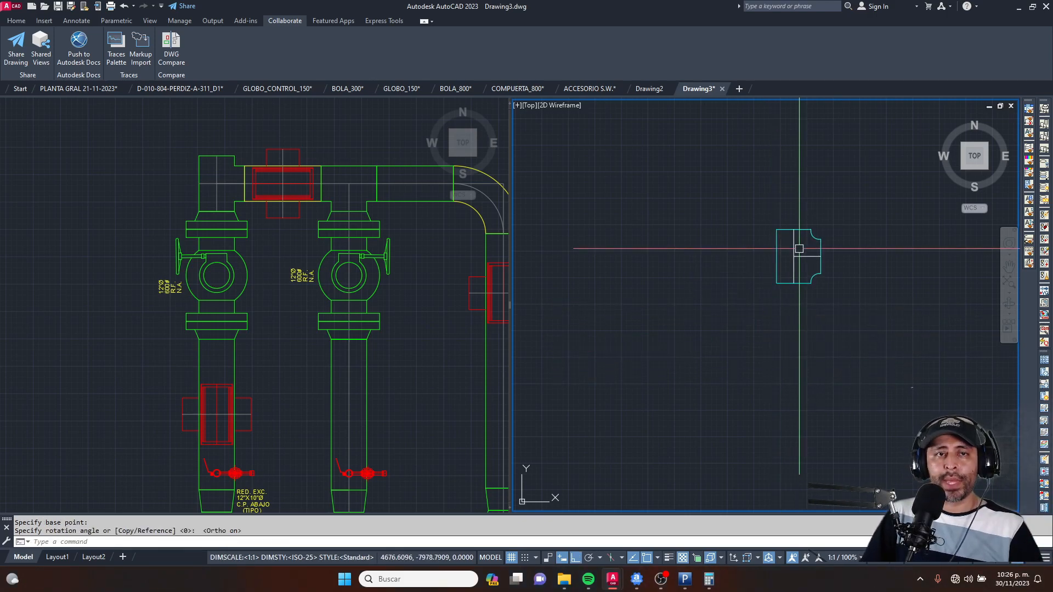
pyautogui.press('Escape')
# Step: Copy the flange from the fittings straight down into the empty area near the rotated tee
pyautogui.scroll(-3, 697, 206)
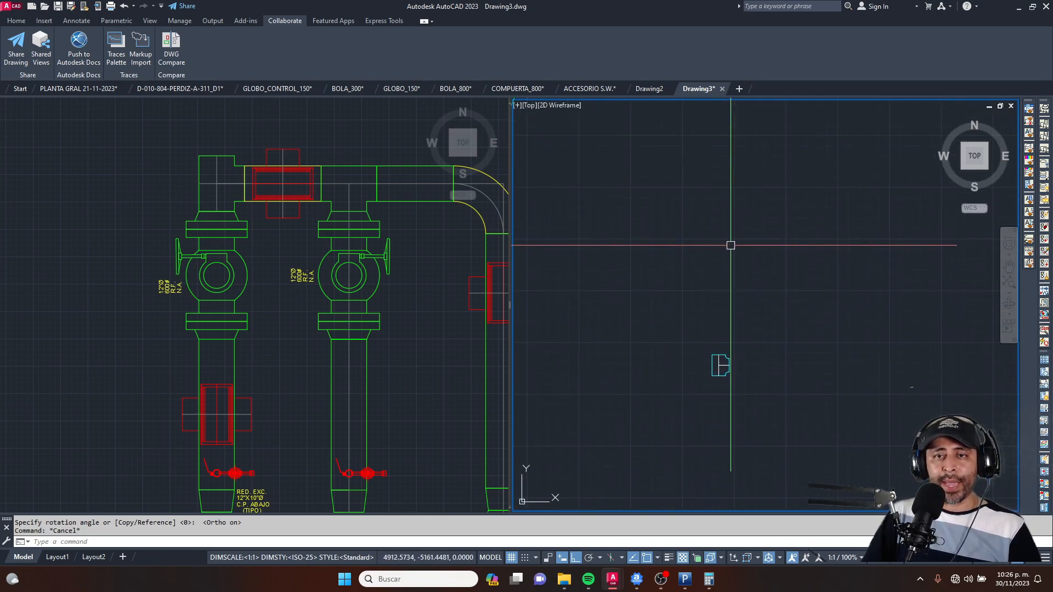
pyautogui.scroll(-2, 730, 245)
pyautogui.scroll(4, 724, 324)
pyautogui.scroll(-4, 696, 319)
pyautogui.scroll(6, 712, 237)
pyautogui.click(590, 199)
pyautogui.click(789, 306)
pyautogui.write('co')
pyautogui.press('space')
pyautogui.click(663, 289)
pyautogui.scroll(-8, 694, 171)
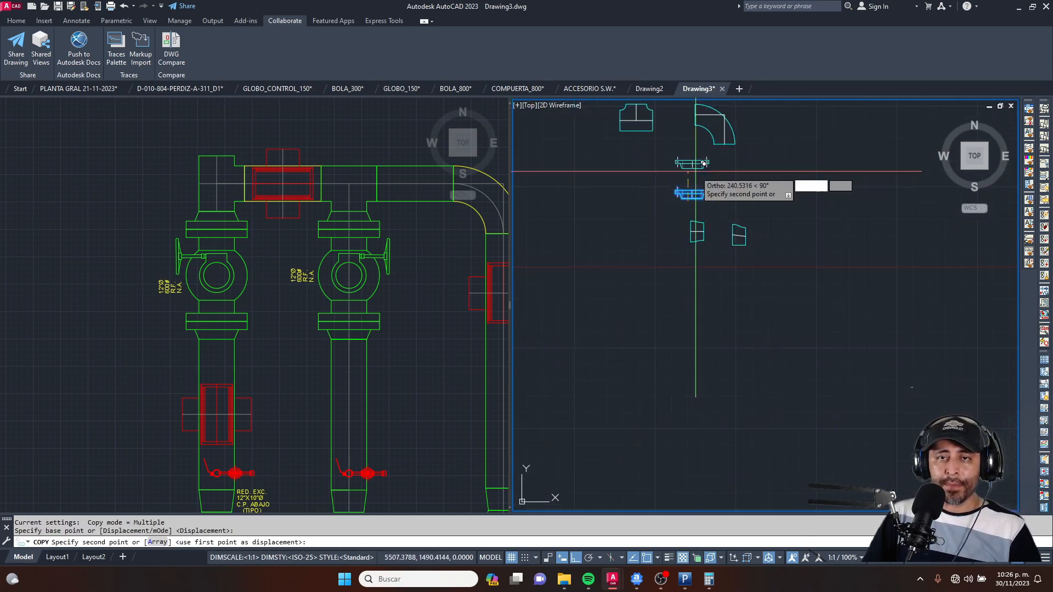
pyautogui.scroll(-3, 692, 358)
pyautogui.scroll(6, 729, 322)
pyautogui.press('Escape')
pyautogui.press('Escape')
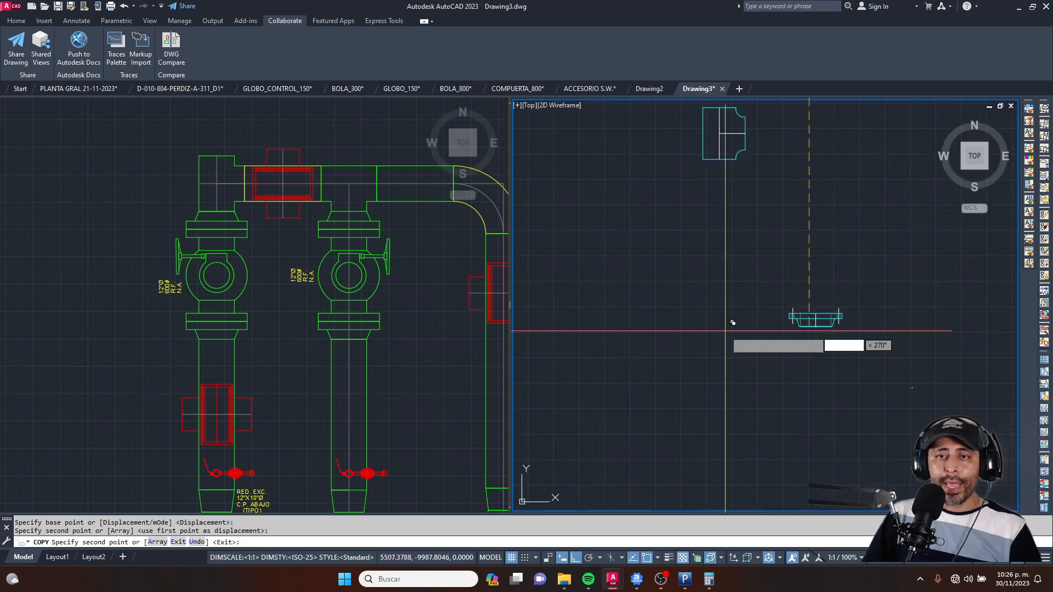
# Step: Rotate the copied flange by 180 degrees so its neck points up
pyautogui.write('ro')
pyautogui.press('space')
pyautogui.click(874, 237)
pyautogui.click(665, 354)
pyautogui.press('space')
pyautogui.click(791, 292)
pyautogui.click(660, 360)
pyautogui.press('Escape')
# Step: Move the flipped flange by the centre of its neck onto the centre of the tee's lower end
pyautogui.moveTo(828, 259); pyautogui.dragTo(740, 316, button='middle')
pyautogui.click(898, 256)
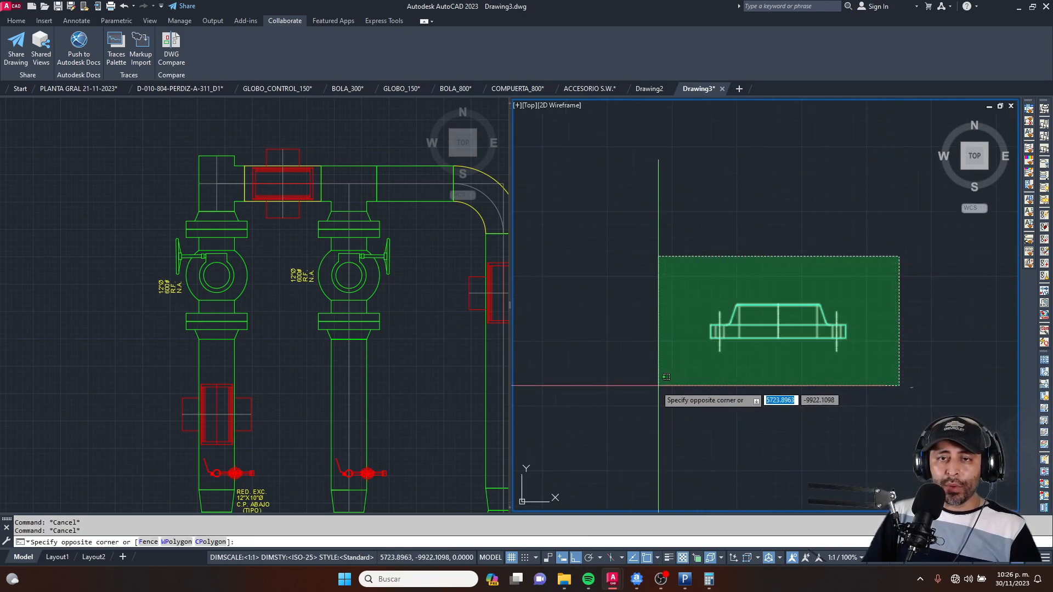
pyautogui.click(659, 391)
pyautogui.scroll(5, 752, 299)
pyautogui.write('m')
pyautogui.press('space')
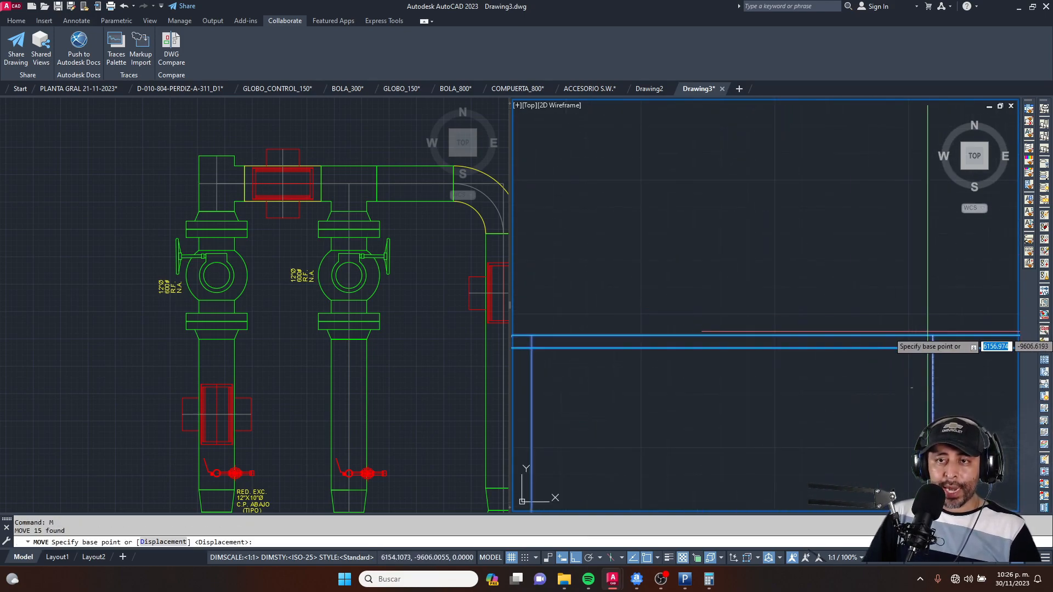
pyautogui.click(933, 334)
pyautogui.scroll(-5, 839, 353)
pyautogui.scroll(4, 764, 258)
pyautogui.click(807, 254)
pyautogui.press('Escape')
# Step: Examine the joint between the flange neck and the tee's lower end up close
pyautogui.scroll(5, 853, 249)
pyautogui.scroll(3, 939, 285)
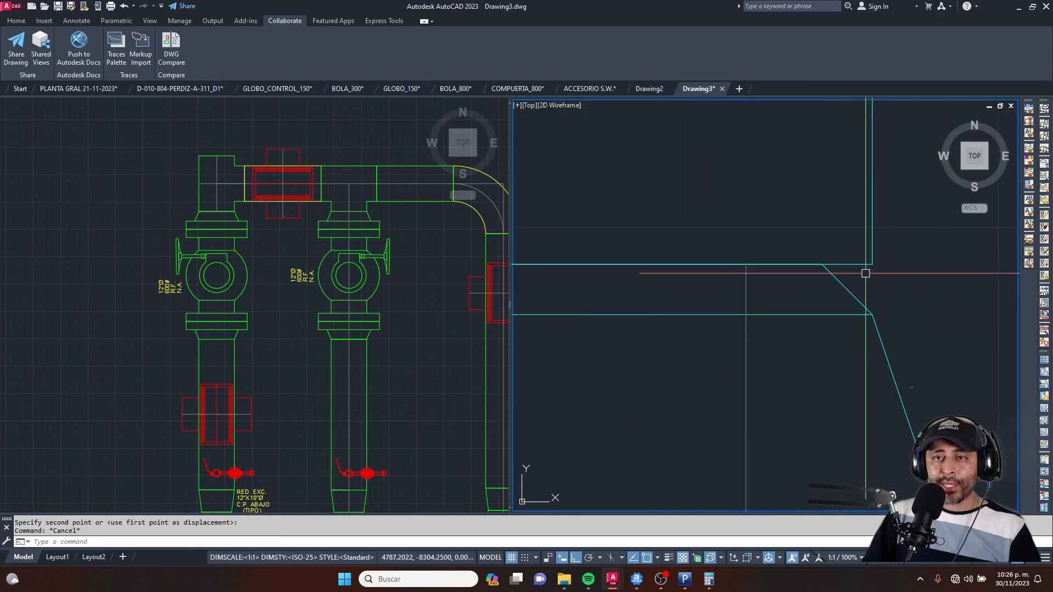
pyautogui.scroll(-4, 871, 270)
pyautogui.scroll(6, 752, 297)
pyautogui.scroll(-3, 735, 301)
pyautogui.scroll(3, 676, 226)
pyautogui.scroll(-3, 660, 391)
pyautogui.scroll(-2, 690, 195)
pyautogui.scroll(-2, 763, 226)
pyautogui.moveTo(776, 193); pyautogui.dragTo(738, 262, button='middle')
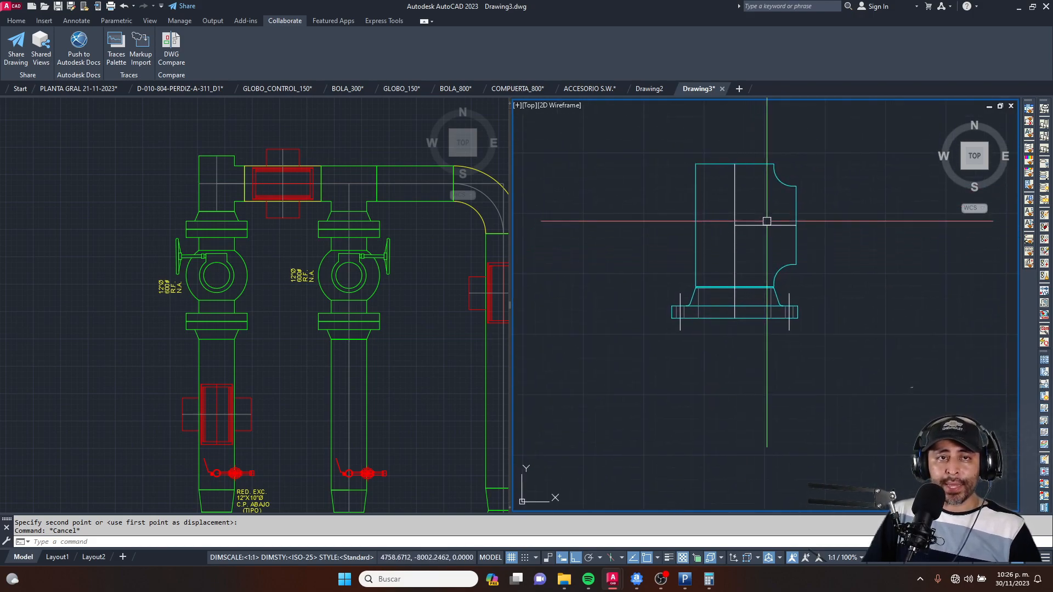
# Step: Draw a horizontal pipe line to the right from the upper corner of the tee's branch
pyautogui.scroll(-3, 729, 286)
pyautogui.scroll(6, 717, 267)
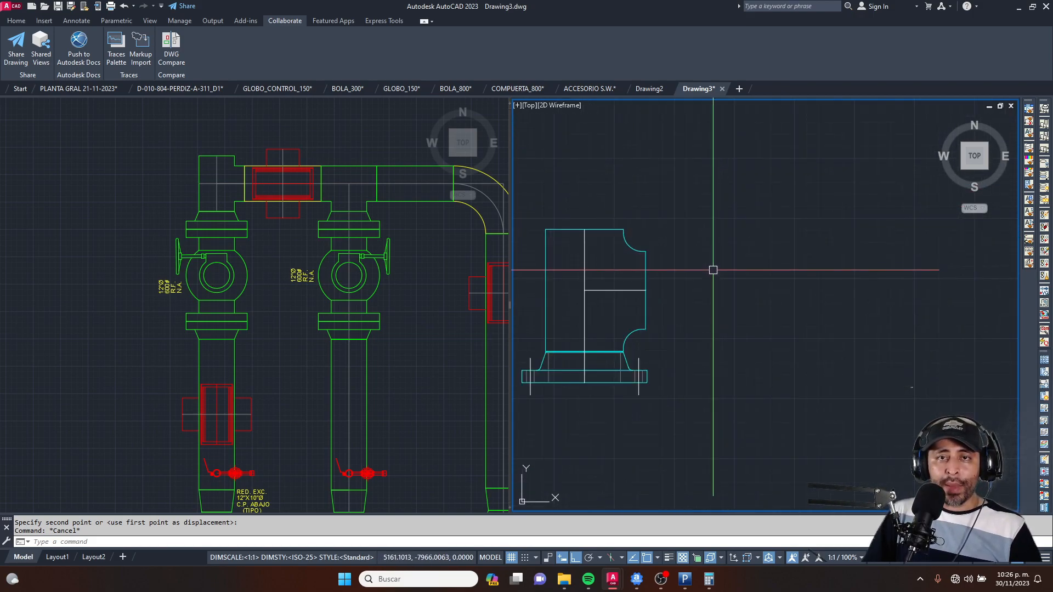
pyautogui.write('l')
pyautogui.press('Return')
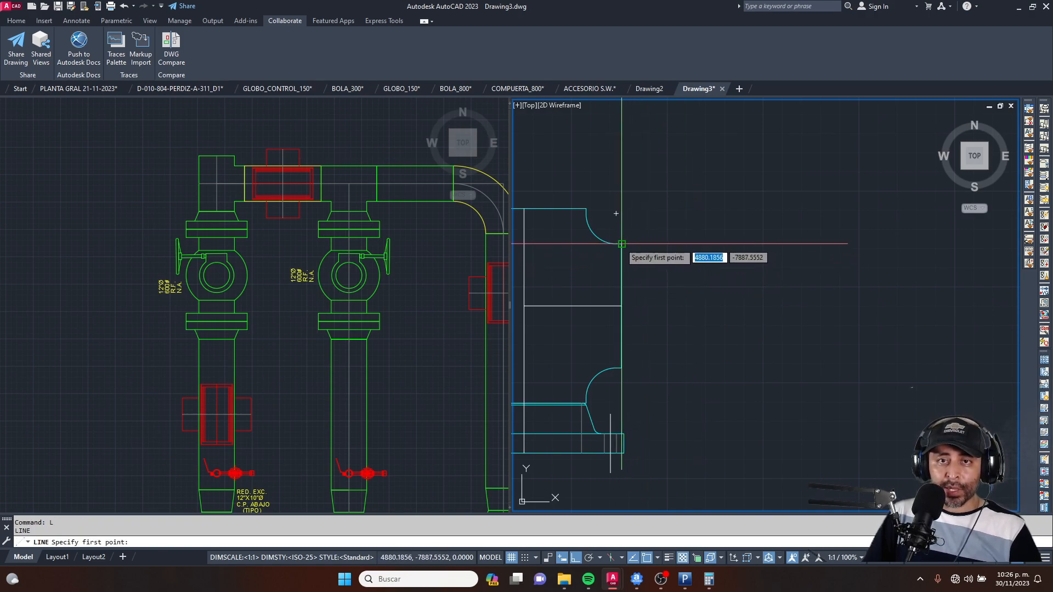
pyautogui.scroll(-3, 686, 258)
pyautogui.click(621, 244)
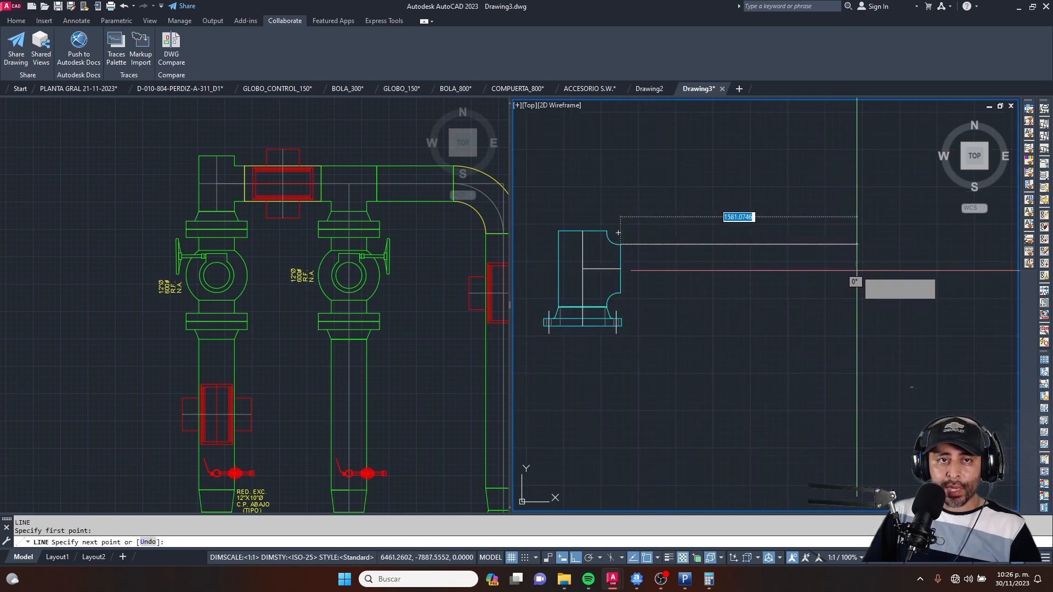
pyautogui.click(807, 244)
pyautogui.press('Escape')
pyautogui.click(759, 240)
pyautogui.click(726, 284)
pyautogui.scroll(3, 629, 257)
pyautogui.write('co')
pyautogui.press('Return')
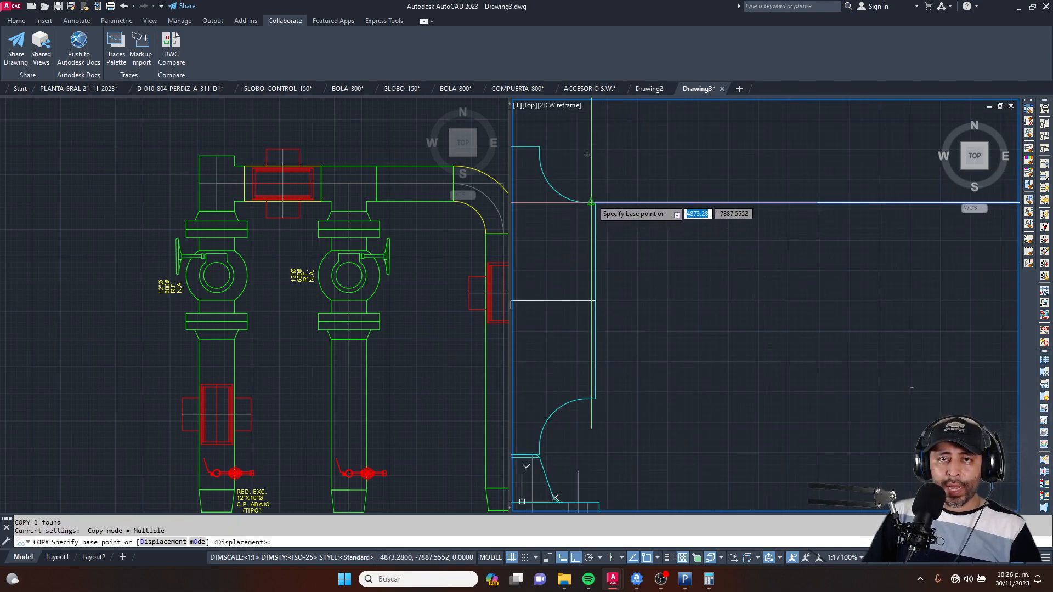
pyautogui.click(595, 203)
pyautogui.press('Escape')
# Step: Copy the horizontal pipe line from the branch's upper corner to its lower corner
pyautogui.click(668, 265)
pyautogui.click(653, 185)
pyautogui.write('co')
pyautogui.press('Return')
pyautogui.click(596, 203)
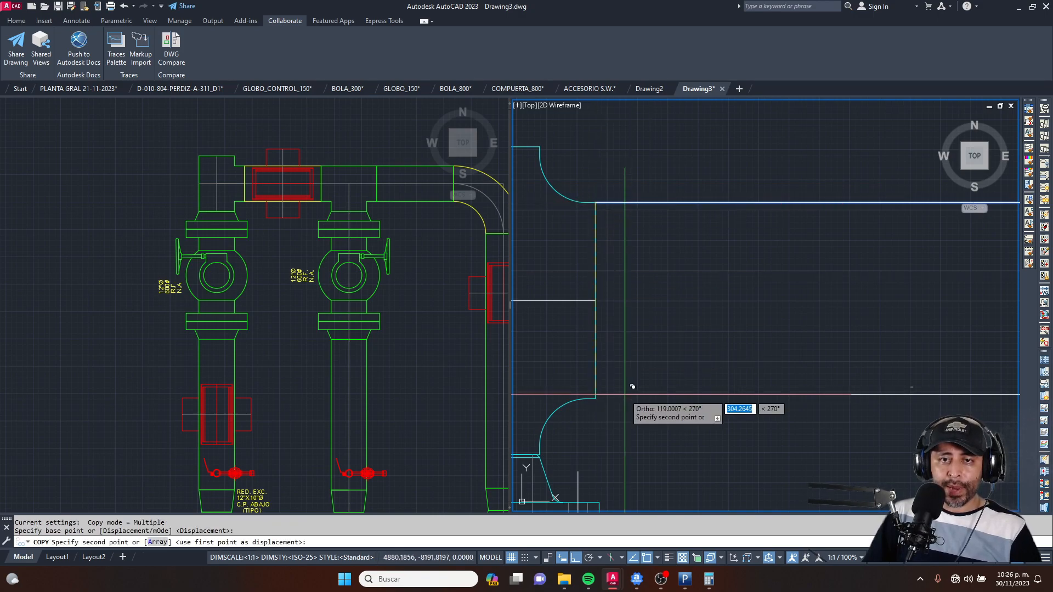
pyautogui.click(595, 399)
pyautogui.scroll(-8, 582, 297)
pyautogui.press('Escape')
pyautogui.press('Escape')
pyautogui.press('Escape')
# Step: Close both ends of the pipe with vertical lines between the two horizontal lines
pyautogui.scroll(3, 688, 299)
pyautogui.moveTo(605, 259); pyautogui.dragTo(721, 259, button='middle')
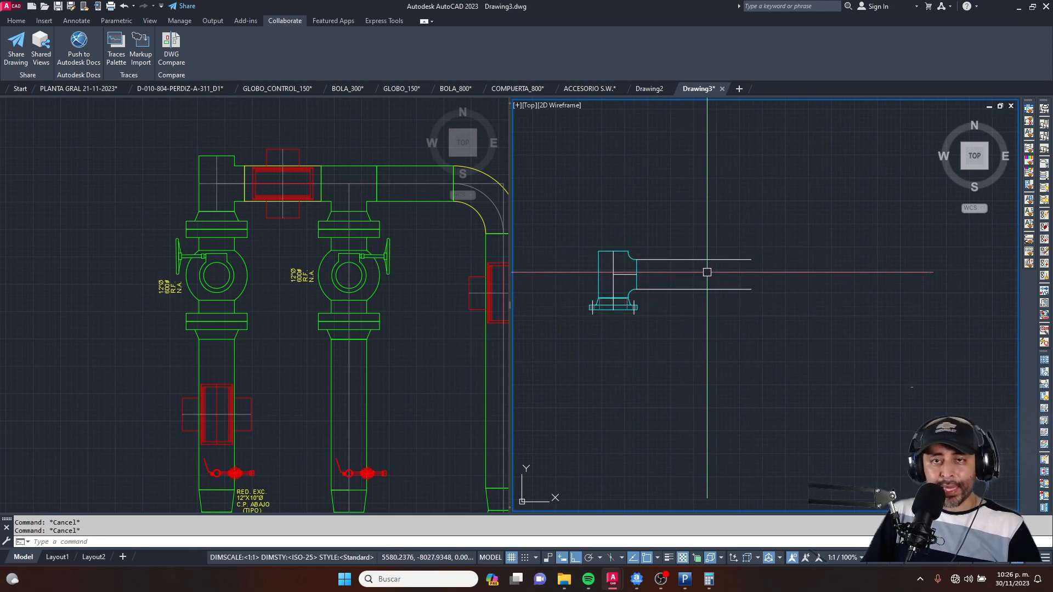
pyautogui.scroll(4, 748, 259)
pyautogui.write('l')
pyautogui.press('Return')
pyautogui.scroll(-3, 723, 252)
pyautogui.press('Escape')
pyautogui.write('l')
pyautogui.press('Return')
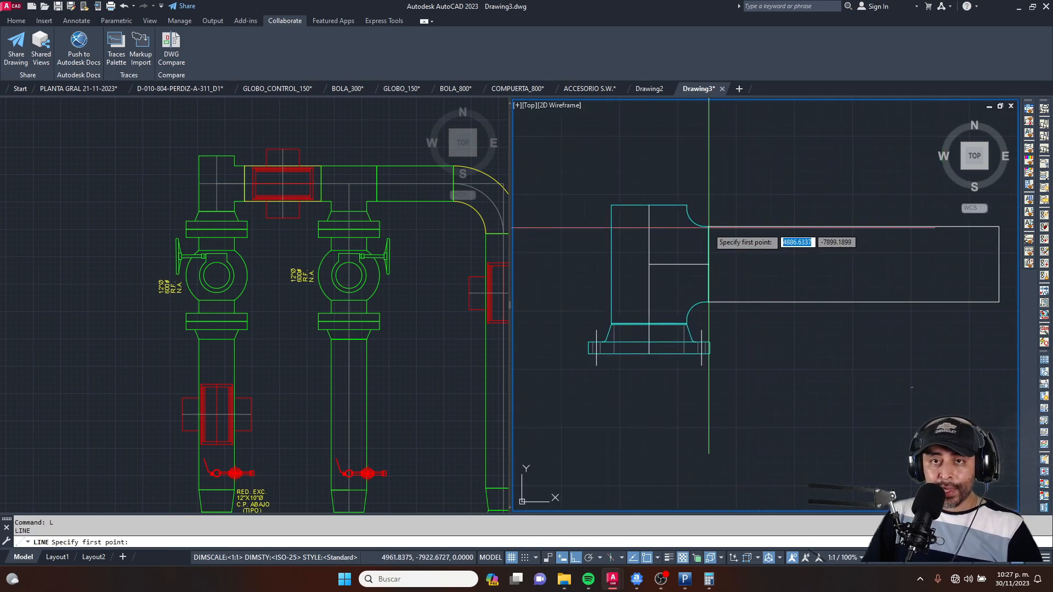
pyautogui.click(708, 301)
pyautogui.press('Escape')
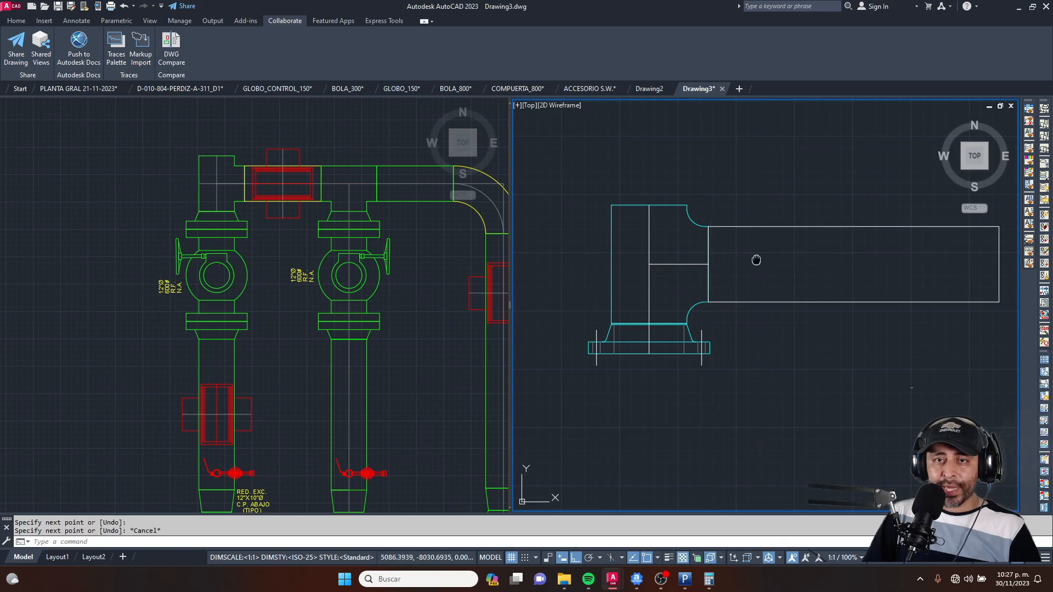
# Step: Join the four pipe lines into a single closed polyline
pyautogui.moveTo(736, 242); pyautogui.dragTo(662, 262, button='middle')
pyautogui.write('j')
pyautogui.press('Return')
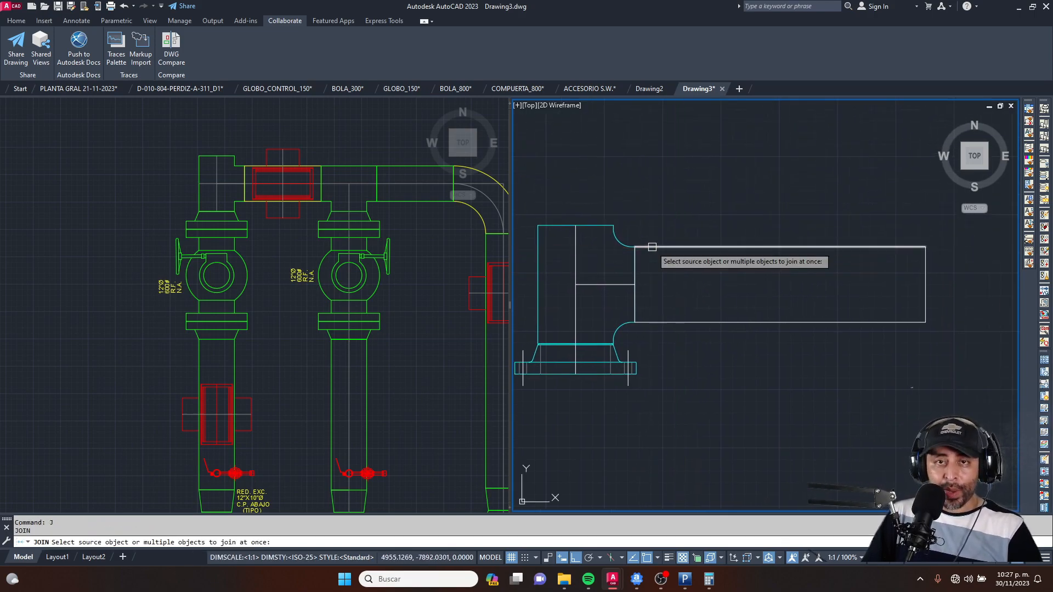
pyautogui.click(628, 209)
pyautogui.click(914, 335)
pyautogui.press('Return')
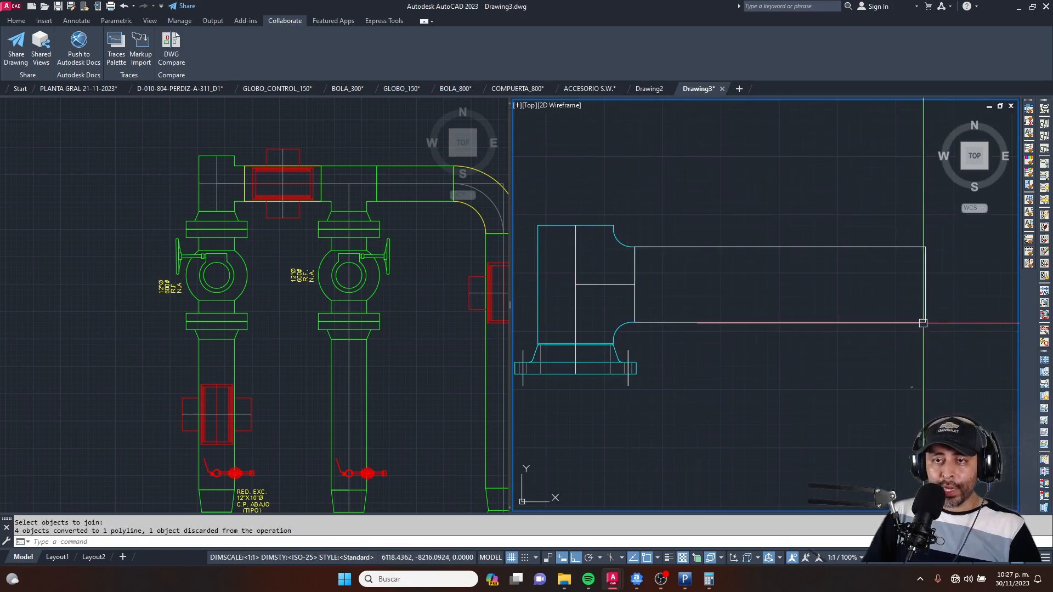
pyautogui.moveTo(769, 277); pyautogui.dragTo(674, 296, button='middle')
pyautogui.press('Escape')
# Step: Change the colour of the joined pipe rectangle to yellow (colour 2)
pyautogui.click(783, 266)
pyautogui.click(756, 296)
pyautogui.click(768, 302)
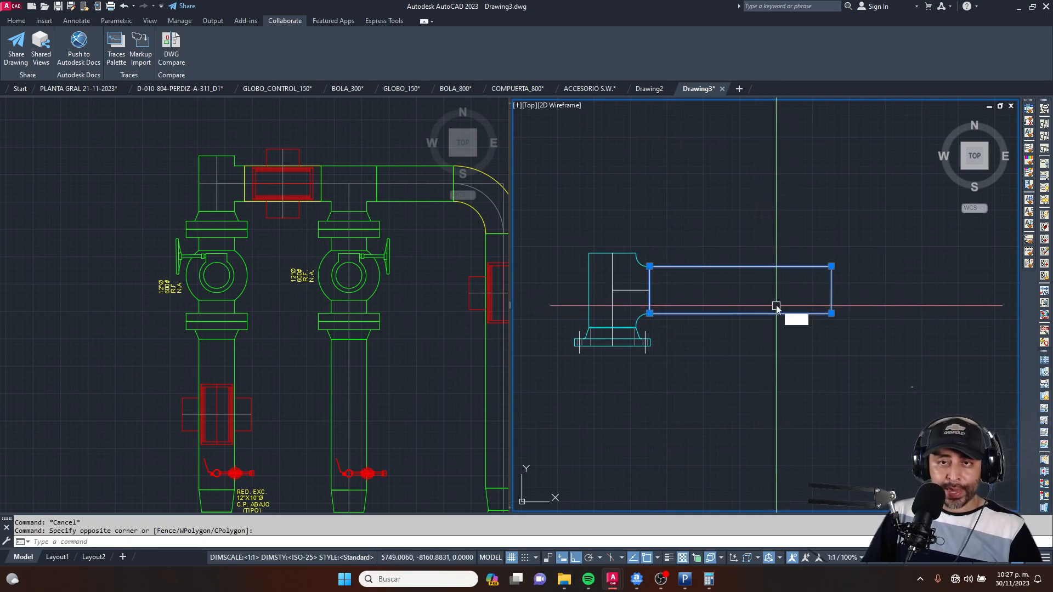
pyautogui.write('2')
pyautogui.press('Return')
pyautogui.scroll(-5, 674, 305)
pyautogui.scroll(5, 713, 294)
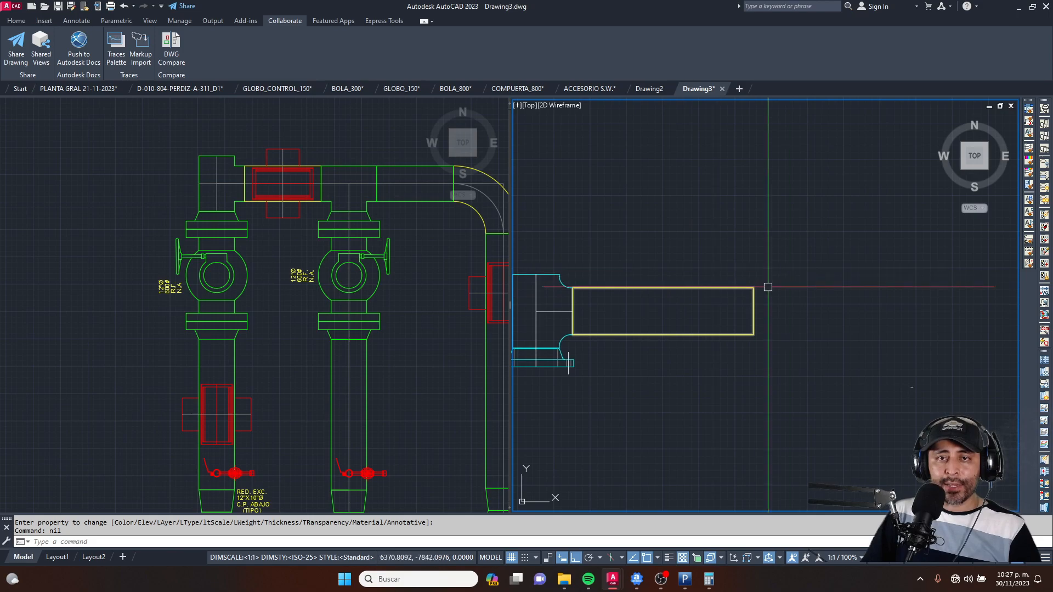
pyautogui.scroll(-4, 637, 285)
pyautogui.press('Escape')
pyautogui.press('Escape')
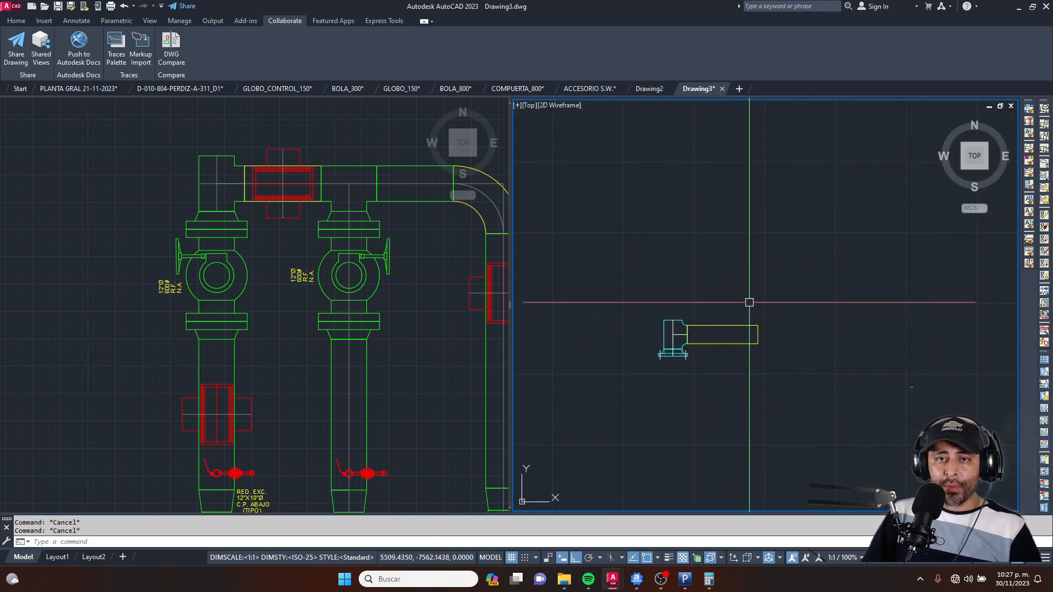
# Step: Copy the yellow pipe rectangle to the empty area just above the original
pyautogui.click(784, 294)
pyautogui.click(735, 381)
pyautogui.write('co')
pyautogui.press('space')
pyautogui.click(759, 395)
pyautogui.click(749, 341)
pyautogui.press('Escape')
pyautogui.press('Escape')
# Step: Rotate the copied yellow pipe rectangle 90° so that it stands vertically
pyautogui.scroll(4, 751, 276)
pyautogui.press('Escape')
pyautogui.write('ro')
pyautogui.click(754, 280)
pyautogui.click(678, 331)
pyautogui.press('space')
pyautogui.click(748, 332)
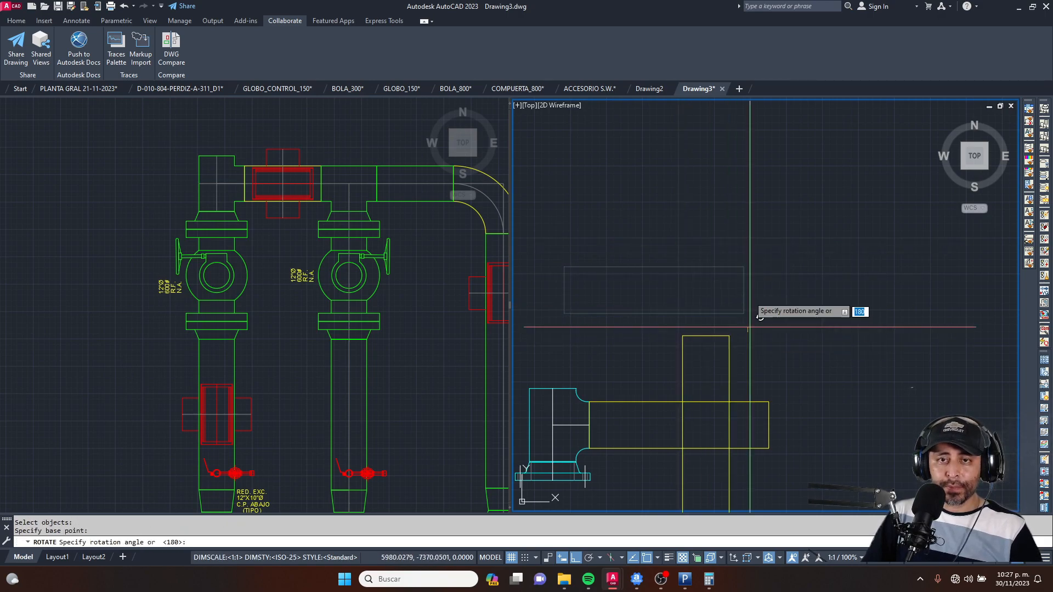
pyautogui.click(747, 254)
pyautogui.press('Escape')
# Step: Move the vertical pipe by the midpoint of its lower end onto the centre of the tee's upper end
pyautogui.moveTo(723, 337); pyautogui.dragTo(758, 233, button='middle')
pyautogui.click(801, 367)
pyautogui.click(725, 437)
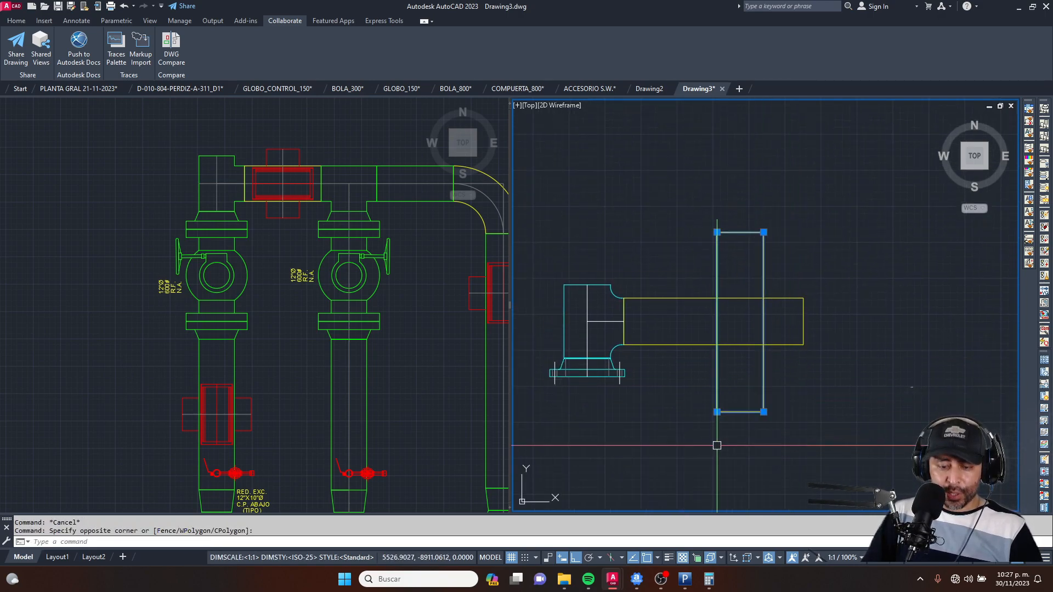
pyautogui.write('m')
pyautogui.press('space')
pyautogui.click(740, 411)
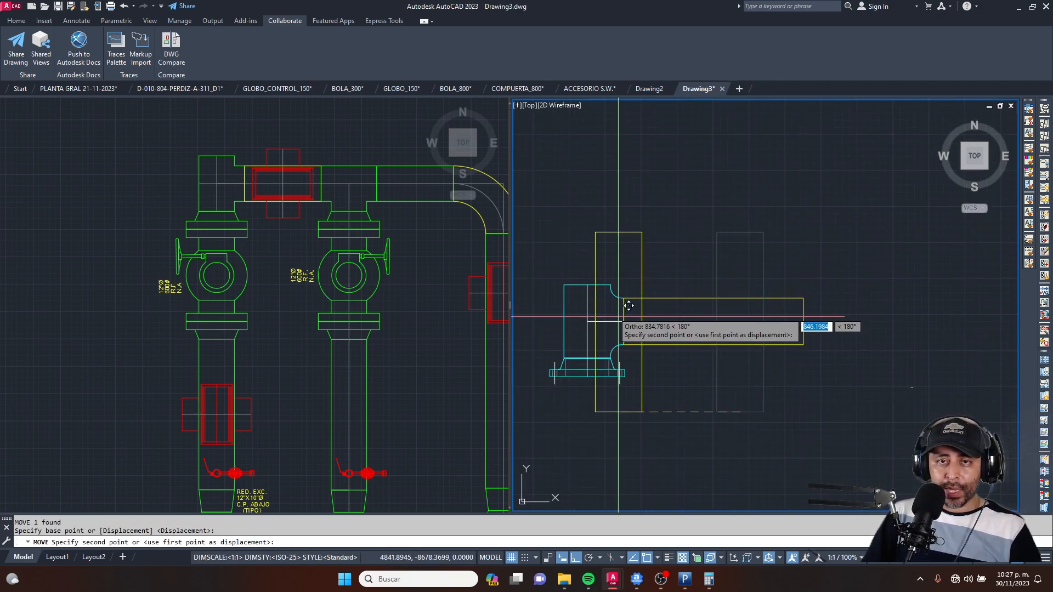
pyautogui.click(587, 285)
pyautogui.scroll(-4, 656, 333)
pyautogui.press('Escape')
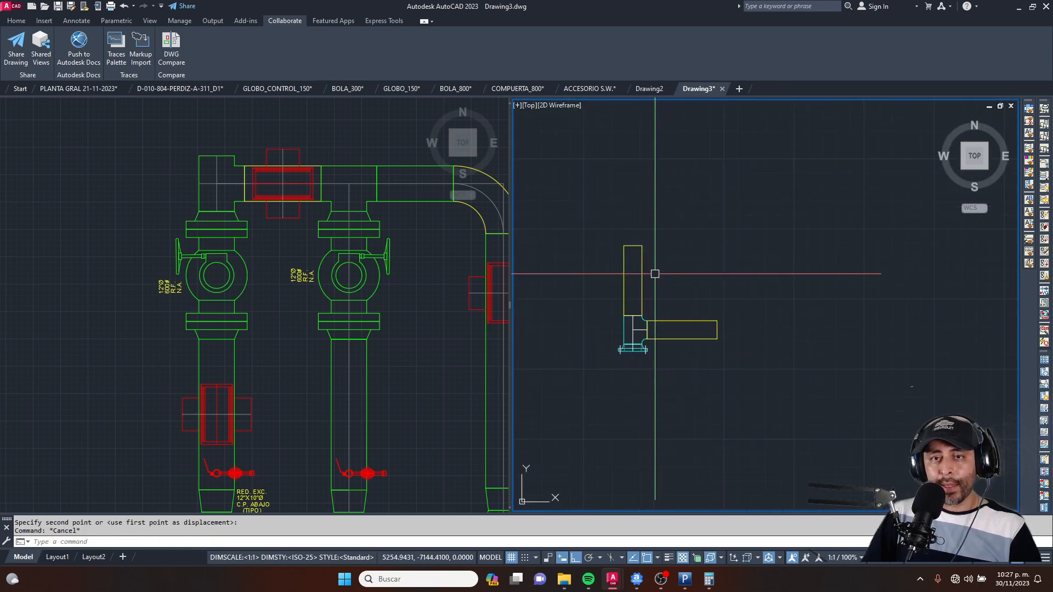
# Step: Stretch the tee's vertical centreline up to the far end of the vertical pipe
pyautogui.scroll(4, 632, 308)
pyautogui.click(649, 342)
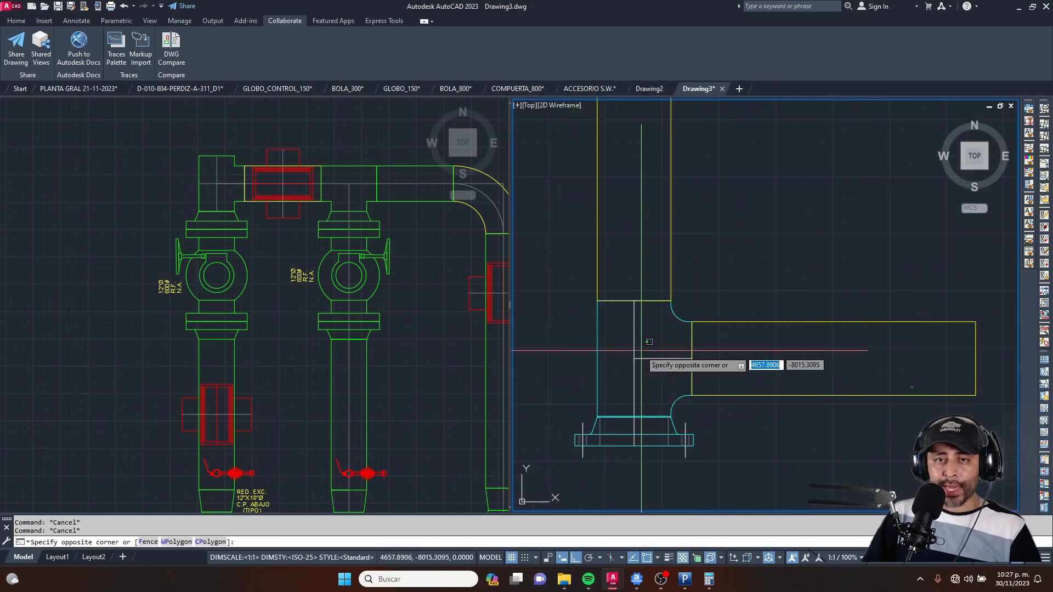
pyautogui.moveTo(635, 302); pyautogui.dragTo(667, 384, button='middle')
pyautogui.click(666, 385)
pyautogui.moveTo(662, 263); pyautogui.dragTo(662, 366, button='middle')
pyautogui.scroll(-3, 685, 384)
pyautogui.press('Escape')
# Step: Stretch the tee's horizontal centreline to the far end of the horizontal pipe
pyautogui.scroll(4, 713, 406)
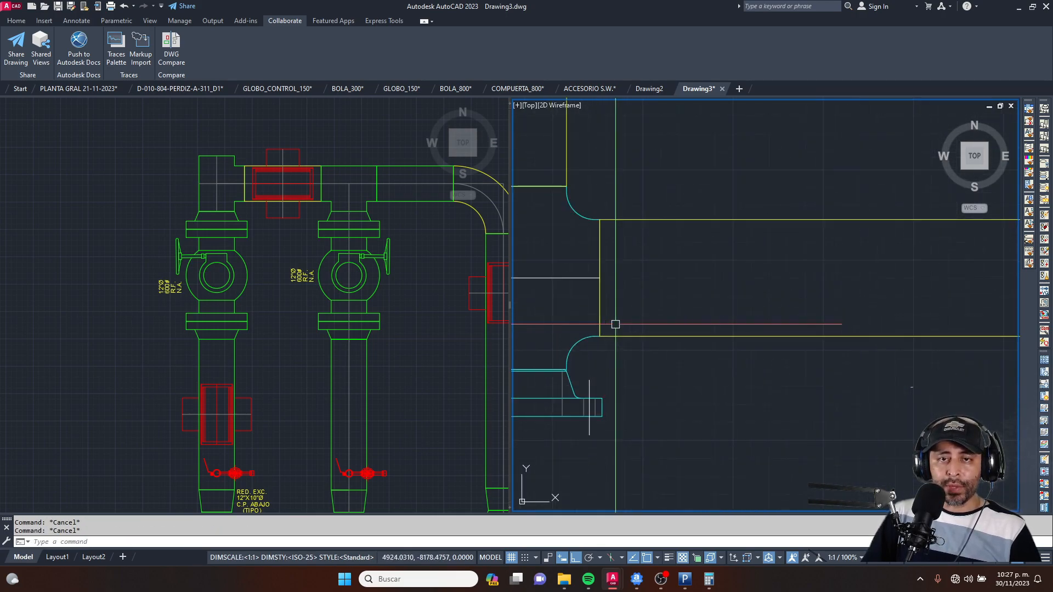
pyautogui.click(599, 277)
pyautogui.scroll(-4, 543, 291)
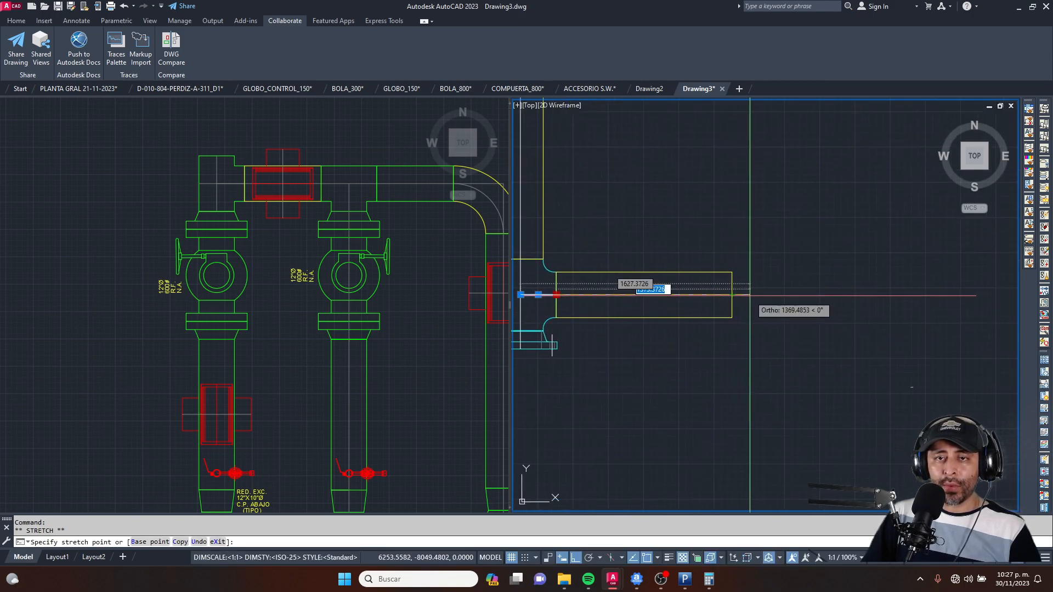
pyautogui.scroll(-2, 735, 296)
pyautogui.press('Escape')
pyautogui.press('Escape')
# Step: Examine the flange below the tee, checking its face and bolt lines in detail
pyautogui.scroll(4, 642, 329)
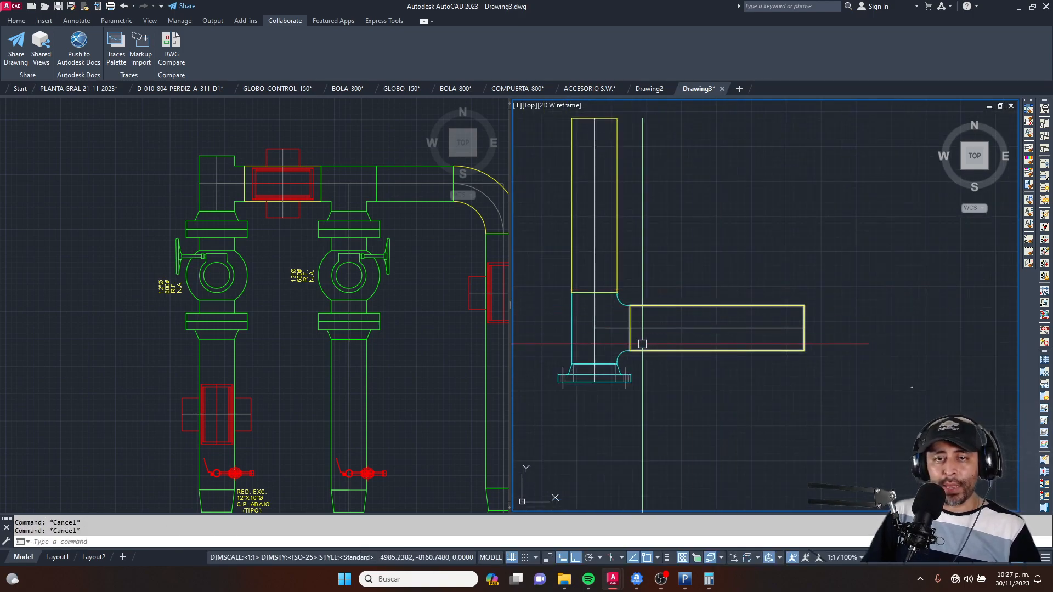
pyautogui.scroll(-2, 631, 389)
pyautogui.moveTo(602, 392); pyautogui.dragTo(634, 368, button='middle')
pyautogui.scroll(6, 623, 372)
pyautogui.scroll(5, 682, 316)
pyautogui.scroll(-5, 680, 337)
pyautogui.scroll(5, 660, 353)
pyautogui.scroll(-5, 601, 315)
pyautogui.scroll(1, 567, 321)
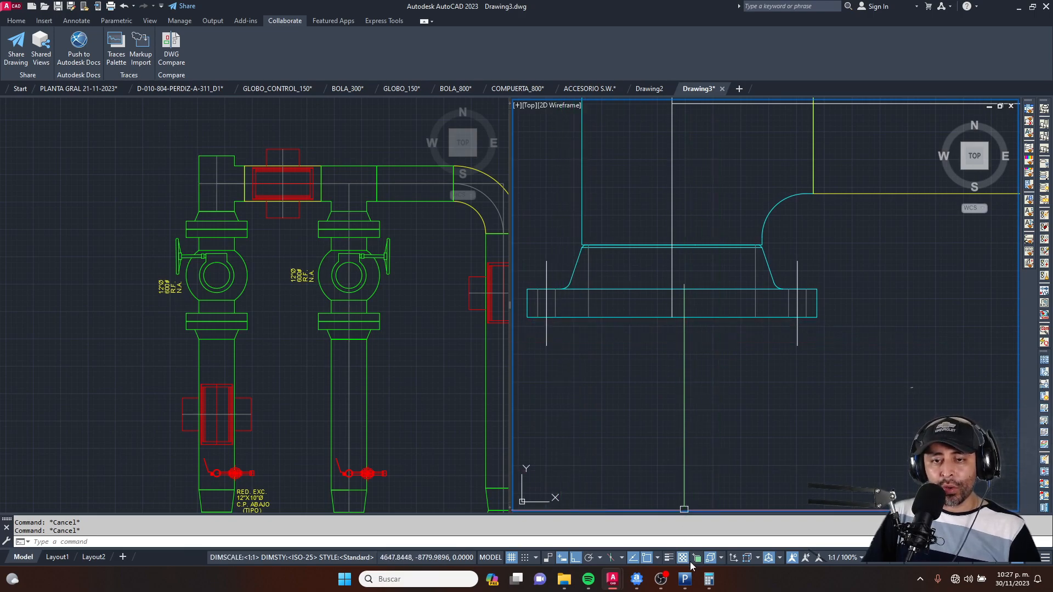
# Step: Switch to AViCAD and insert a size 300 welding neck flange with raised face in the empty area above the elbow
pyautogui.click(636, 579)
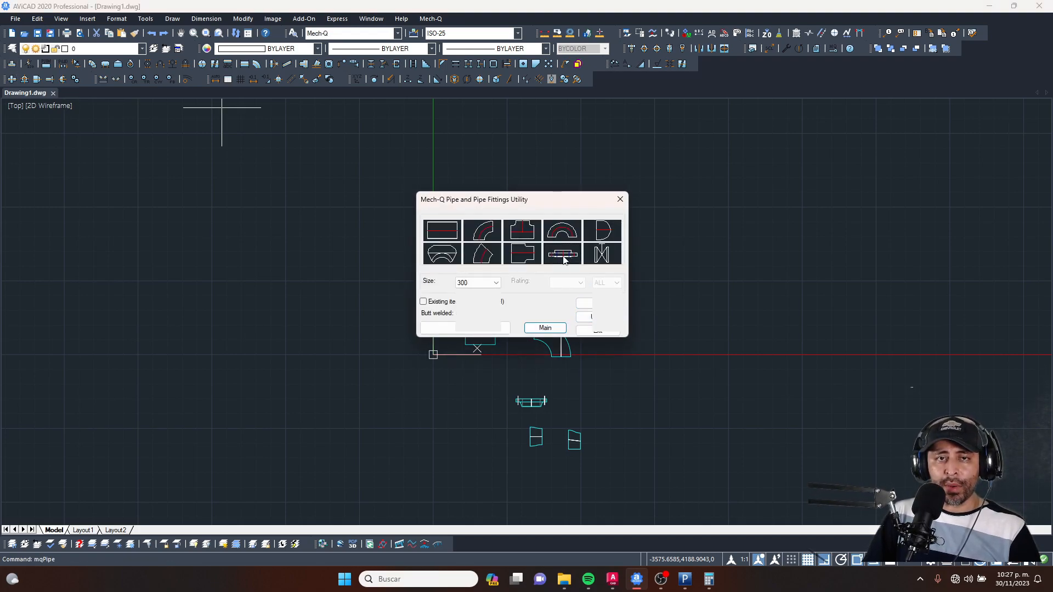
pyautogui.click(469, 329)
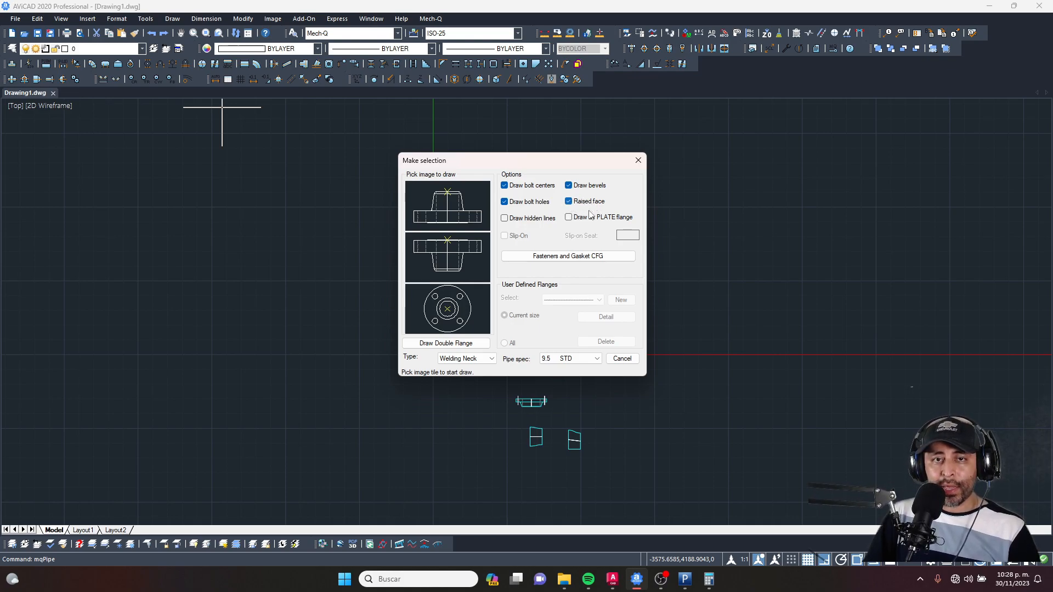
pyautogui.click(466, 277)
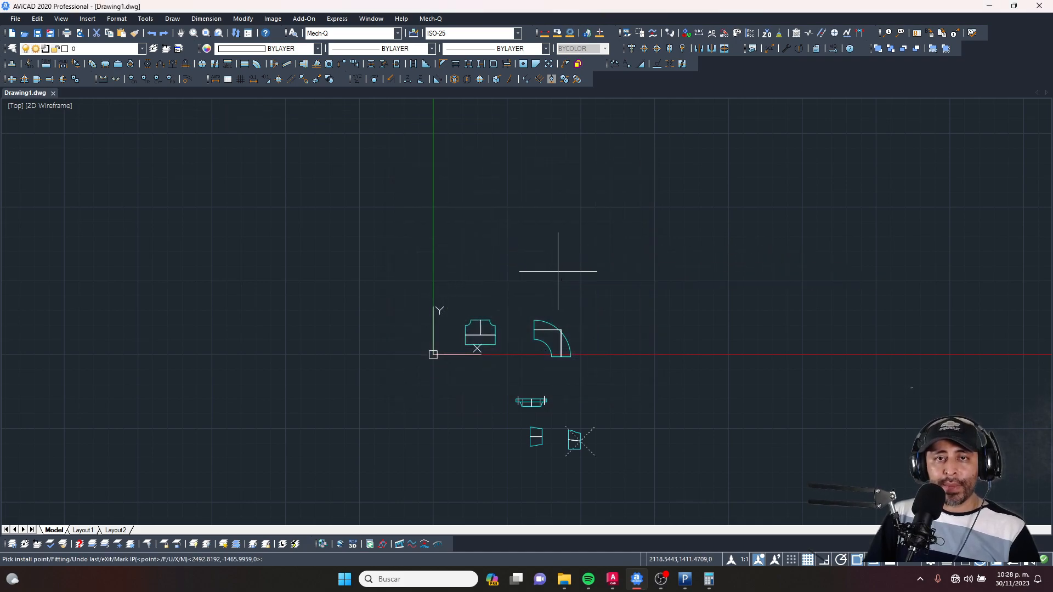
pyautogui.click(558, 270)
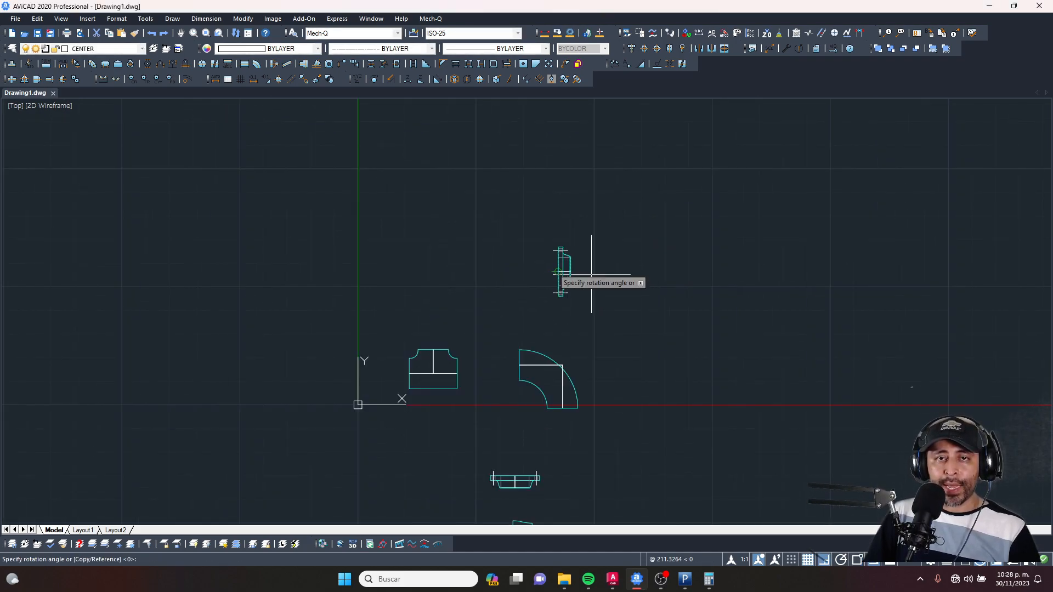
pyautogui.press('Escape')
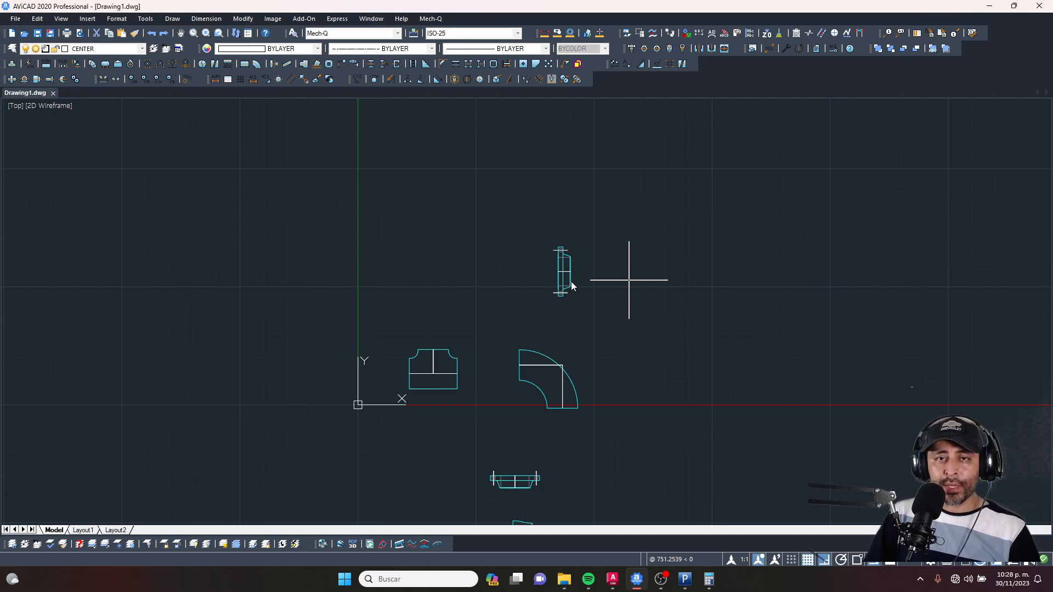
# Step: Copy the new raised-face flange from AViCAD and paste it below the tee in the AutoCAD drawing
pyautogui.scroll(7, 570, 275)
pyautogui.scroll(-3, 540, 275)
pyautogui.scroll(4, 448, 113)
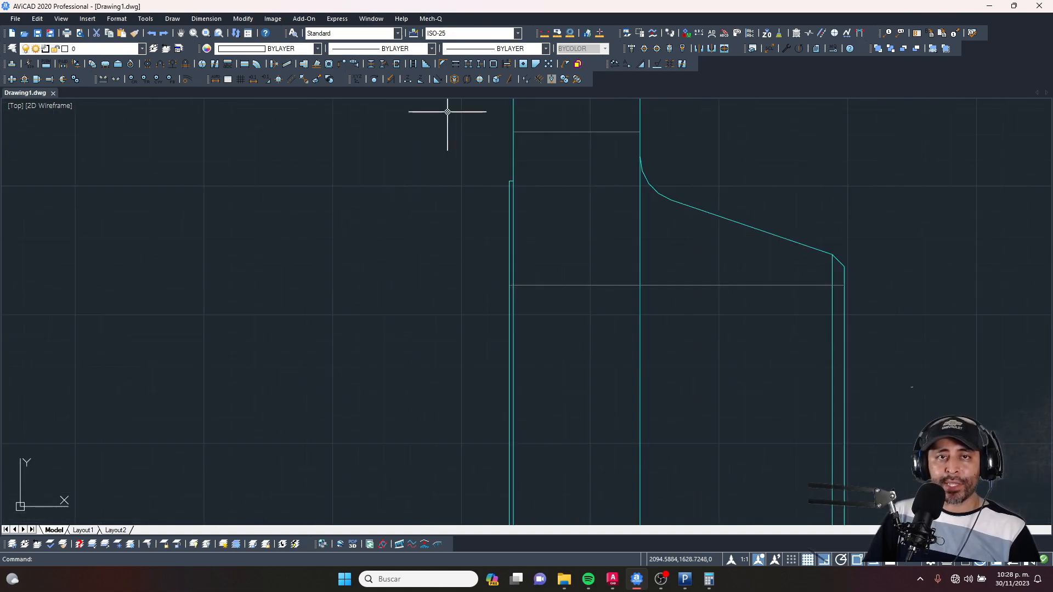
pyautogui.scroll(-4, 544, 204)
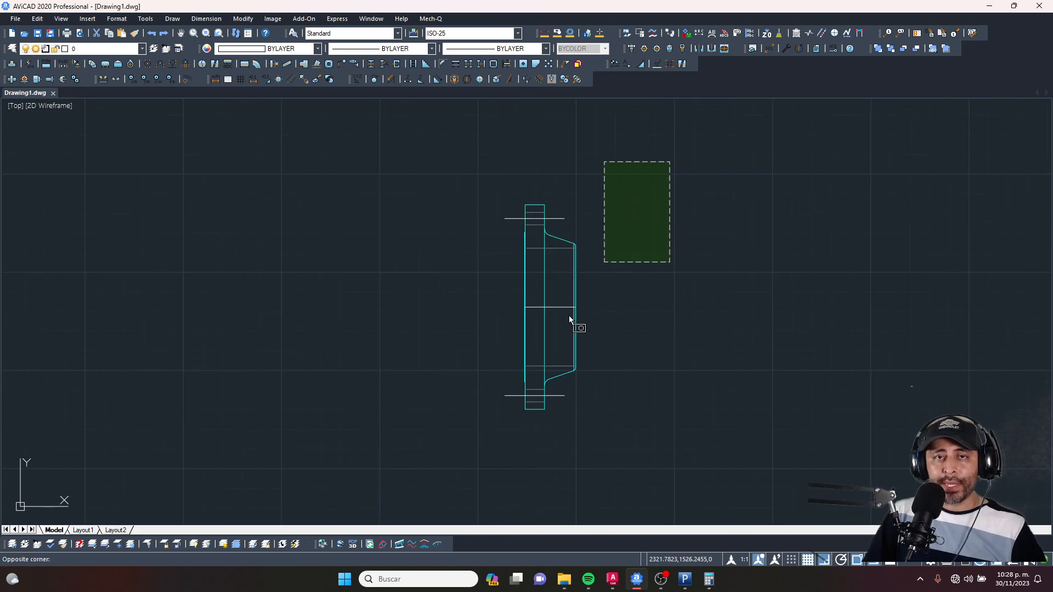
pyautogui.click(457, 429)
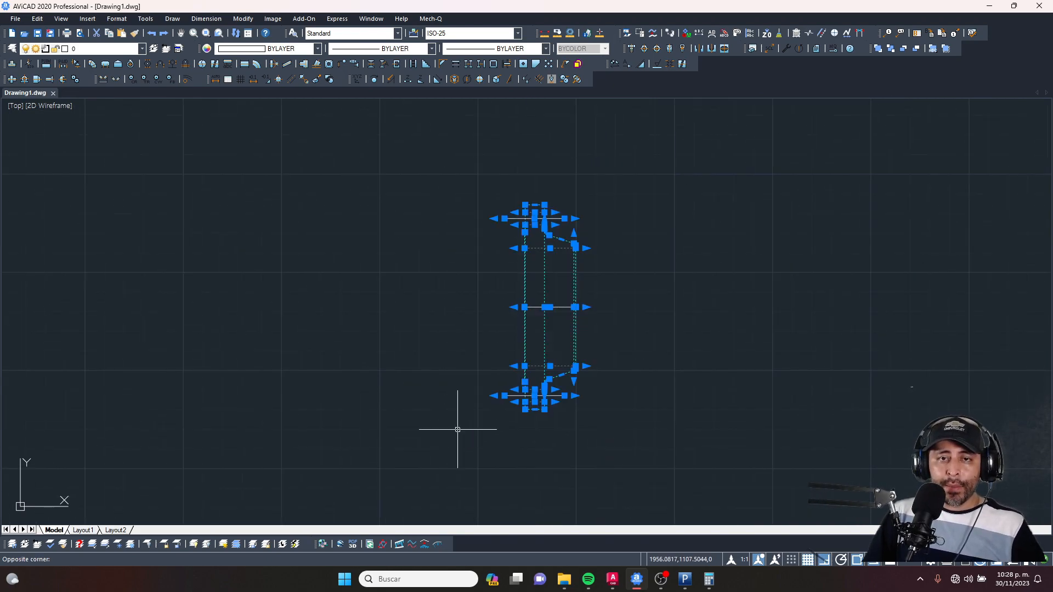
pyautogui.click(987, 9)
pyautogui.scroll(-6, 737, 296)
pyautogui.hotkey('ctrl', 'v')
pyautogui.scroll(-6, 744, 299)
pyautogui.press('Escape')
pyautogui.scroll(5, 770, 322)
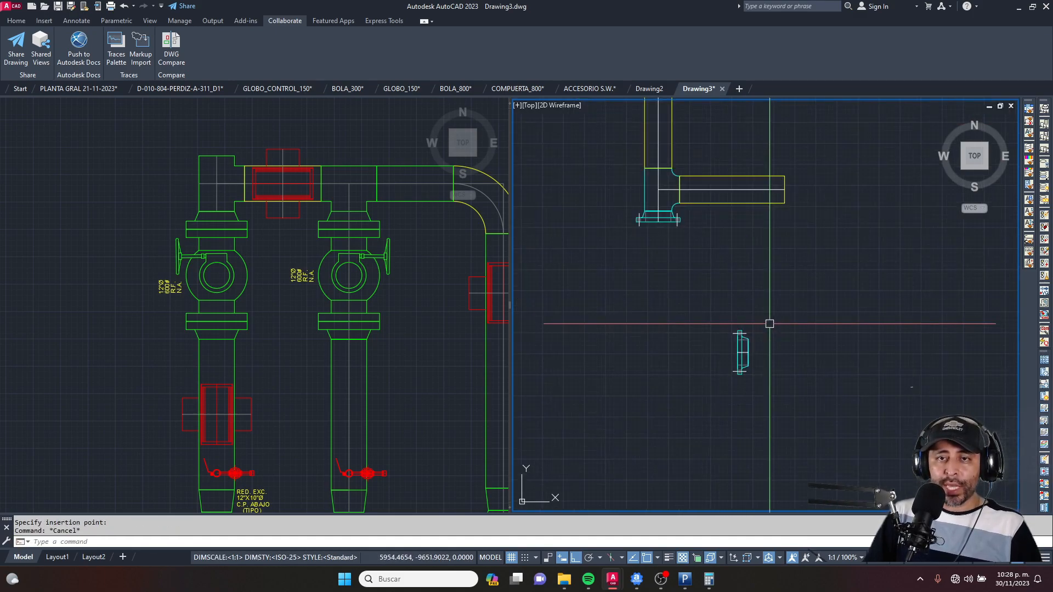
# Step: Delete the old flange attached to the lower end of the tee
pyautogui.moveTo(567, 139); pyautogui.dragTo(636, 209, button='middle')
pyautogui.press('Escape')
pyautogui.click(570, 191)
pyautogui.click(783, 315)
pyautogui.scroll(-2, 661, 213)
pyautogui.press('Delete')
pyautogui.scroll(-3, 726, 310)
pyautogui.scroll(3, 744, 323)
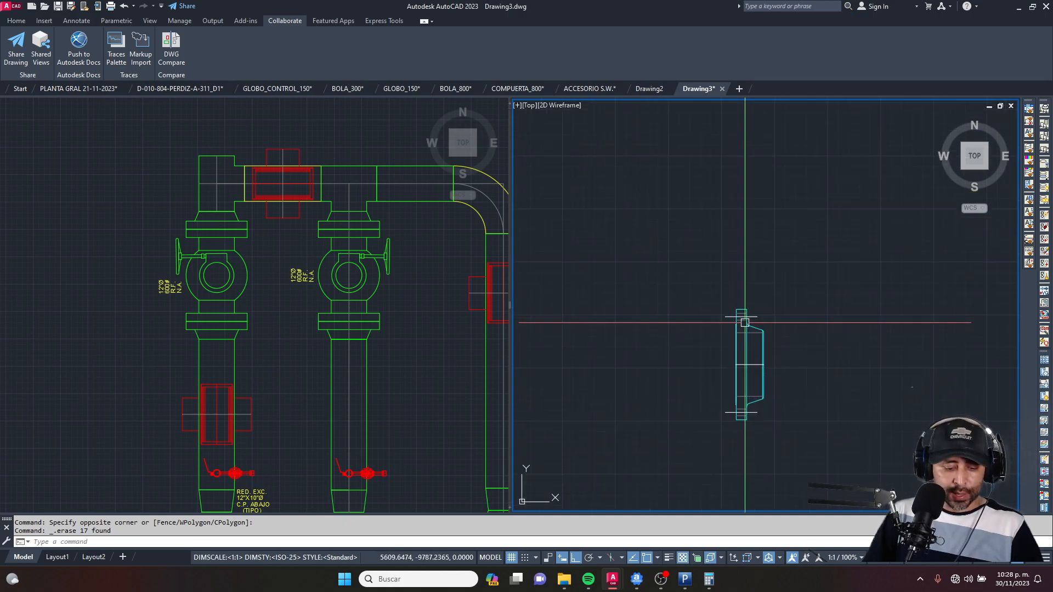
# Step: Rotate the pasted raised-face flange 90° so that its neck points up
pyautogui.click(700, 266)
pyautogui.click(785, 420)
pyautogui.press('Return')
pyautogui.click(818, 376)
pyautogui.click(803, 291)
pyautogui.press('Escape')
pyautogui.moveTo(821, 364); pyautogui.dragTo(777, 284, button='middle')
pyautogui.press('Escape')
# Step: Move the raised-face flange by the centre of its neck end onto the centre of the tee's lower end
pyautogui.click(881, 306)
pyautogui.click(668, 429)
pyautogui.scroll(3, 761, 353)
pyautogui.write('m')
pyautogui.press('Return')
pyautogui.scroll(2, 783, 359)
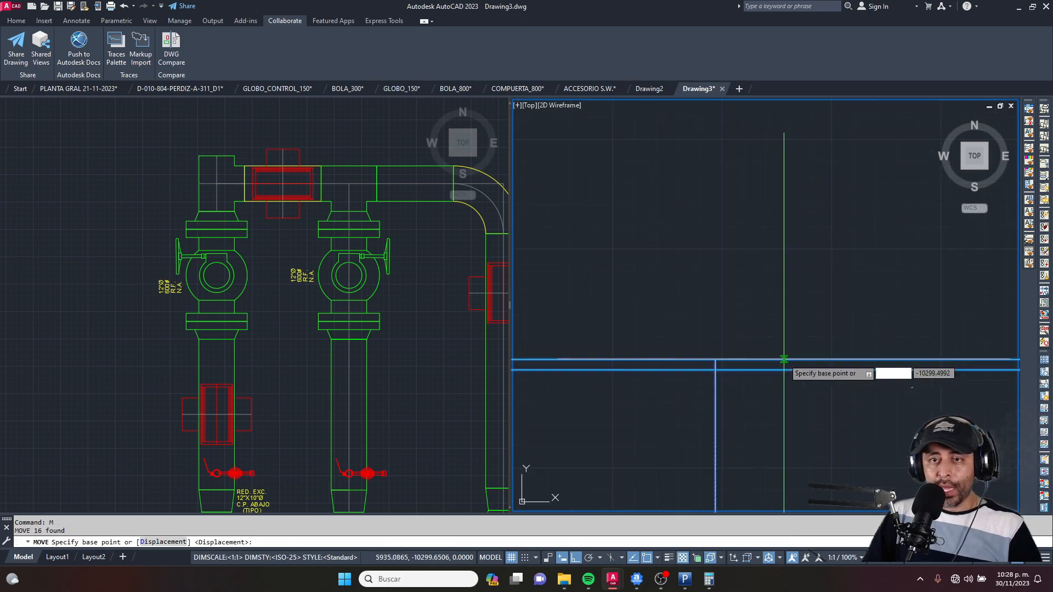
pyautogui.click(716, 360)
pyautogui.scroll(-3, 747, 358)
pyautogui.scroll(-4, 748, 357)
pyautogui.moveTo(694, 250); pyautogui.dragTo(751, 356, button='middle')
pyautogui.scroll(-4, 749, 352)
pyautogui.scroll(6, 716, 307)
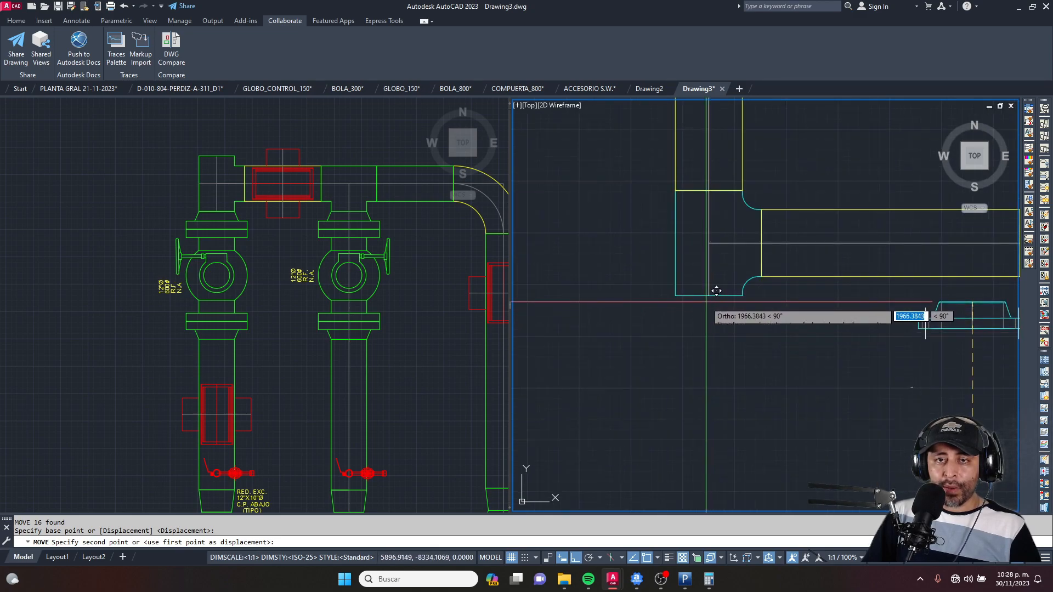
pyautogui.press('Escape')
# Step: Examine the joint between tee and flange and the raised face under the flange
pyautogui.scroll(4, 752, 300)
pyautogui.scroll(2, 805, 298)
pyautogui.scroll(6, 897, 411)
pyautogui.scroll(-8, 853, 305)
pyautogui.scroll(-5, 851, 293)
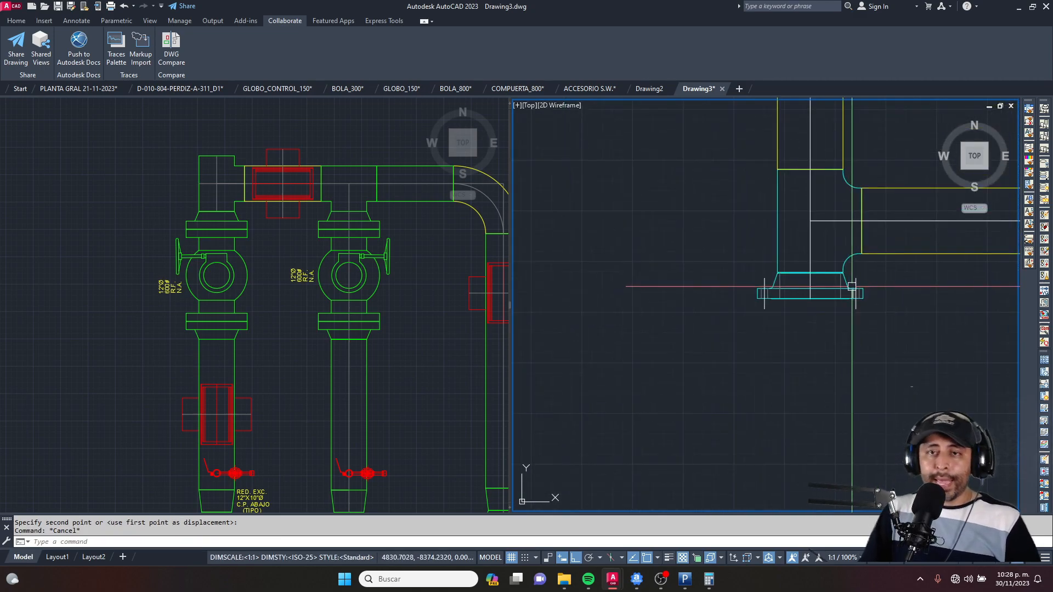
pyautogui.scroll(5, 851, 293)
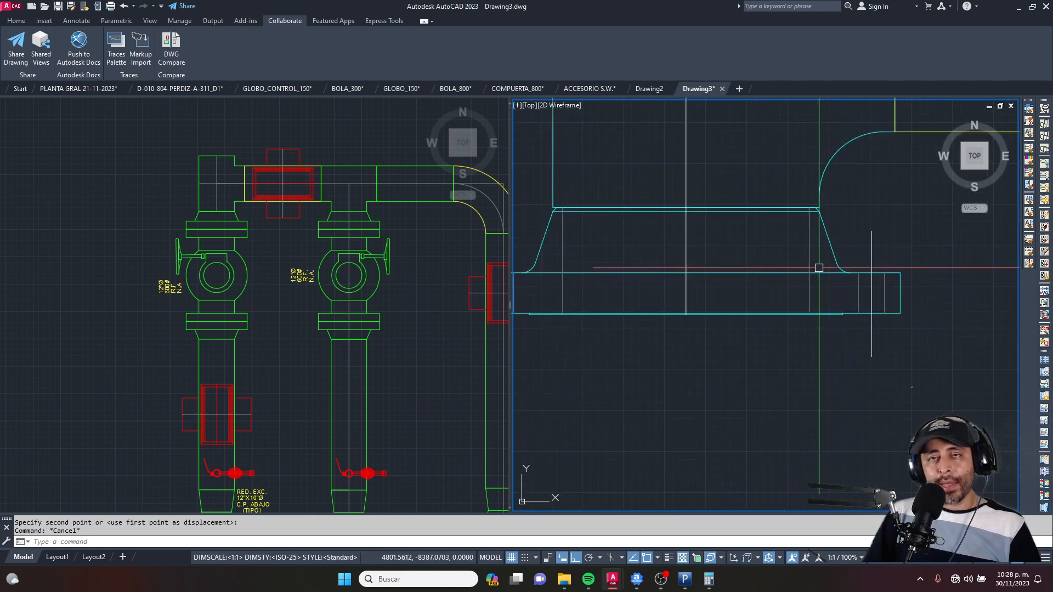
pyautogui.scroll(-4, 790, 258)
pyautogui.scroll(-3, 757, 263)
pyautogui.scroll(8, 715, 301)
pyautogui.scroll(-4, 686, 263)
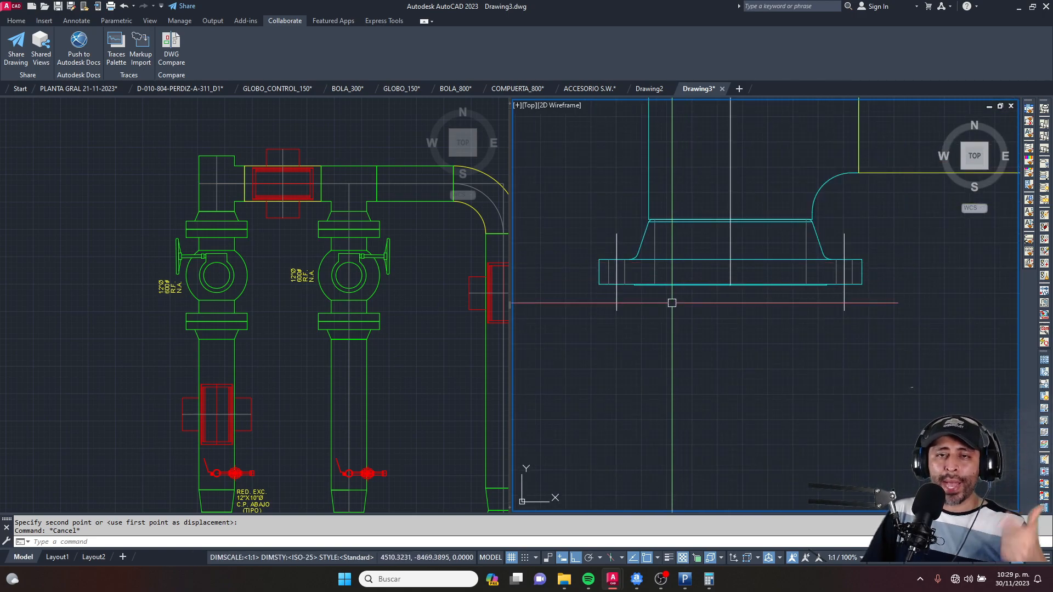
# Step: Multiply 0.125 by 25.4 in Calculator, and draw a 3.175 mm vertical line below the flange's raised face in AutoCAD
pyautogui.click(719, 580)
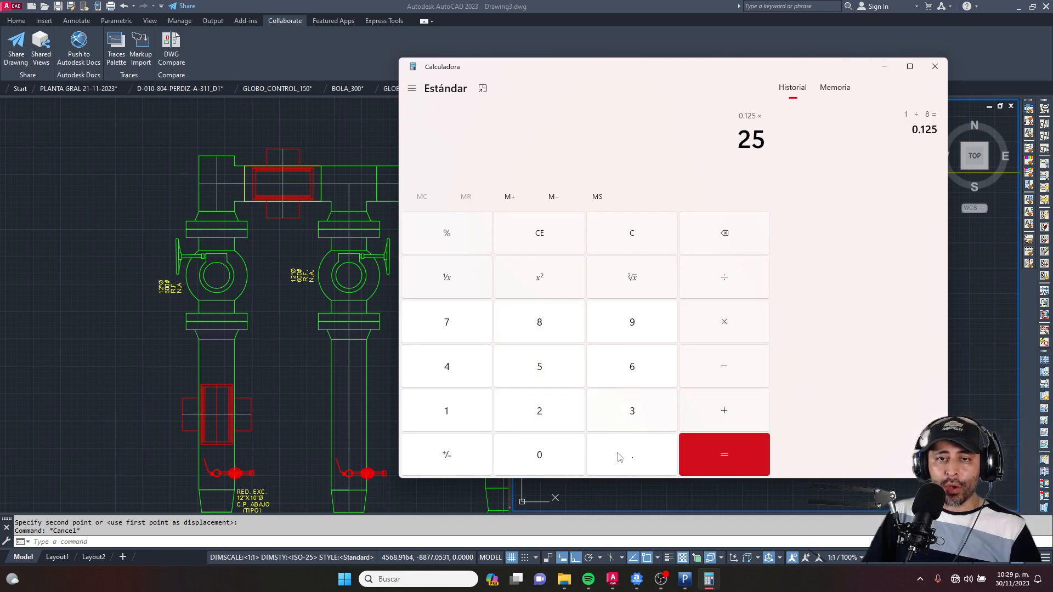
pyautogui.click(745, 457)
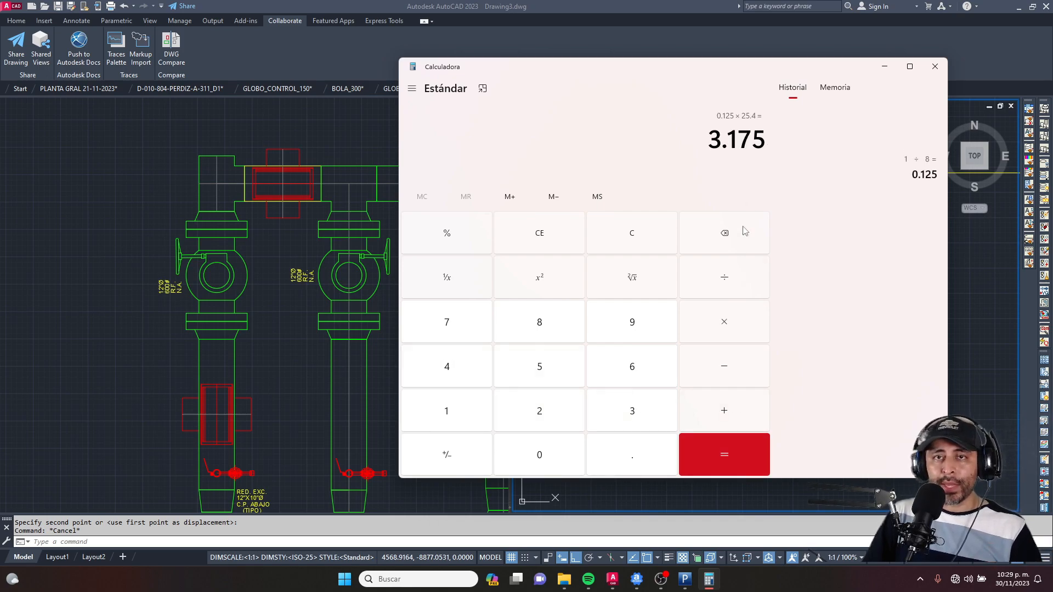
pyautogui.click(960, 316)
pyautogui.scroll(4, 708, 275)
pyautogui.write('l')
pyautogui.press('Return')
pyautogui.moveTo(671, 336); pyautogui.dragTo(720, 255, button='middle')
pyautogui.click(679, 270)
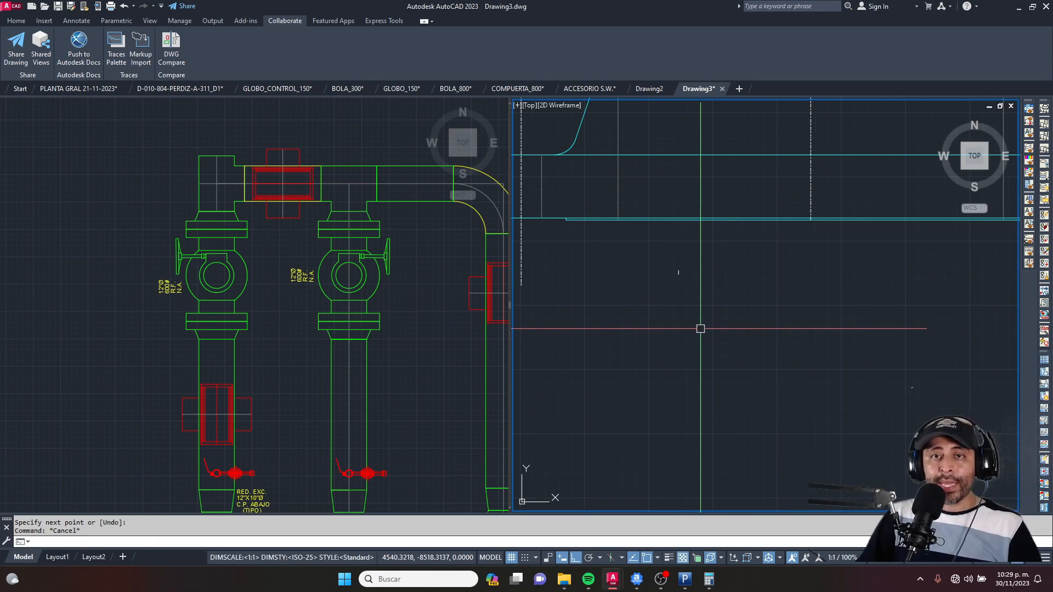
# Step: Copy the raised-face outline of the flange straight down to the empty area below it
pyautogui.scroll(-8, 631, 260)
pyautogui.scroll(6, 631, 258)
pyautogui.write('CO')
pyautogui.press('Return')
pyautogui.click(683, 248)
pyautogui.click(681, 331)
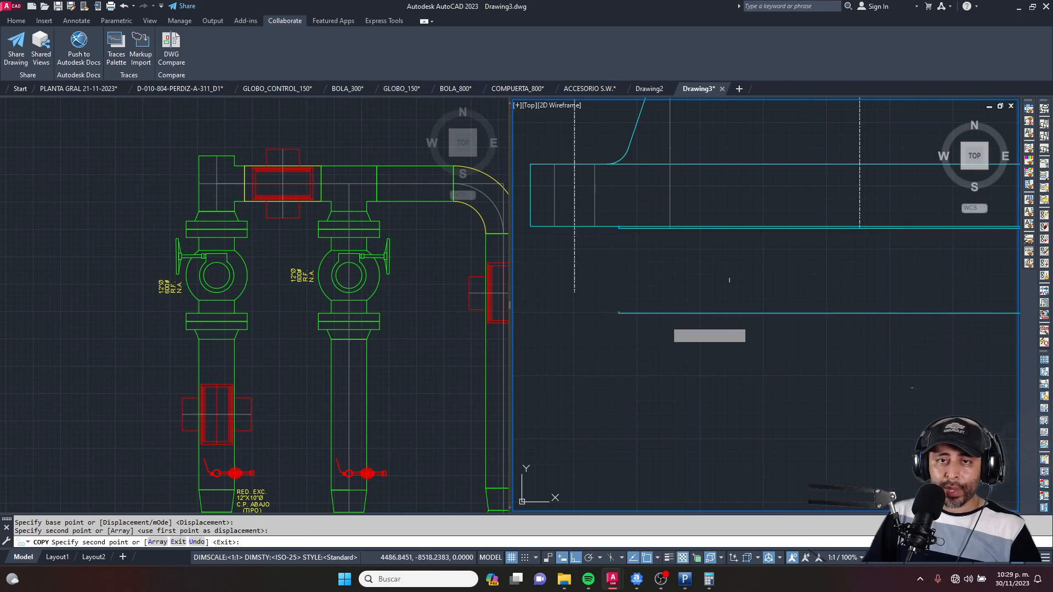
pyautogui.press('Escape')
pyautogui.press('Escape')
# Step: Move the short vertical line by its lower end onto the left corner of the copied raised-face outline
pyautogui.scroll(2, 635, 320)
pyautogui.scroll(2, 758, 255)
pyautogui.click(827, 217)
pyautogui.click(766, 268)
pyautogui.write('M')
pyautogui.press('Return')
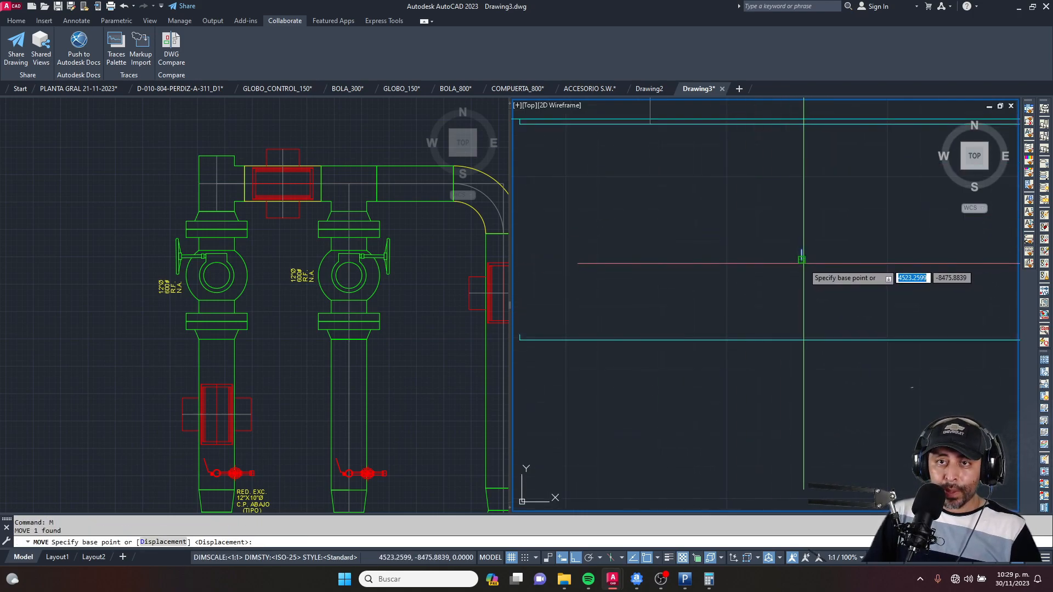
pyautogui.click(802, 263)
pyautogui.scroll(-2, 784, 270)
pyautogui.scroll(2, 607, 296)
pyautogui.click(594, 282)
pyautogui.press('Escape')
pyautogui.press('Escape')
# Step: Explode the copied raised-face outline and delete its short left end line
pyautogui.scroll(2, 584, 272)
pyautogui.click(689, 282)
pyautogui.click(663, 341)
pyautogui.write('x')
pyautogui.press('Return')
pyautogui.click(589, 277)
pyautogui.scroll(-2, 577, 329)
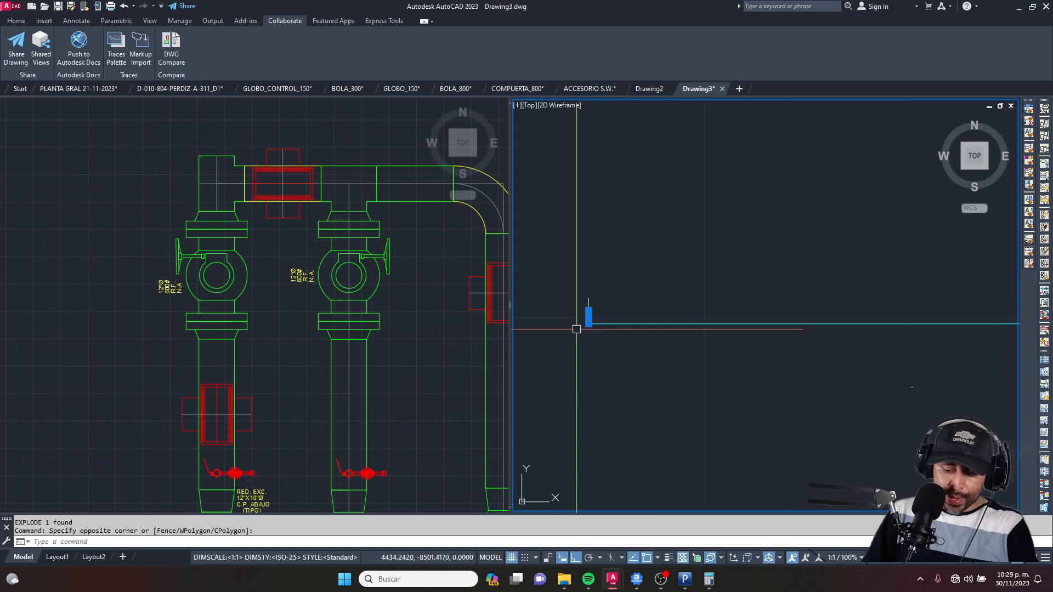
# Step: Copy the long horizontal line from the lower end to the upper end of the short vertical line
pyautogui.click(653, 301)
pyautogui.click(623, 350)
pyautogui.scroll(3, 583, 330)
pyautogui.write('co')
pyautogui.press('Return')
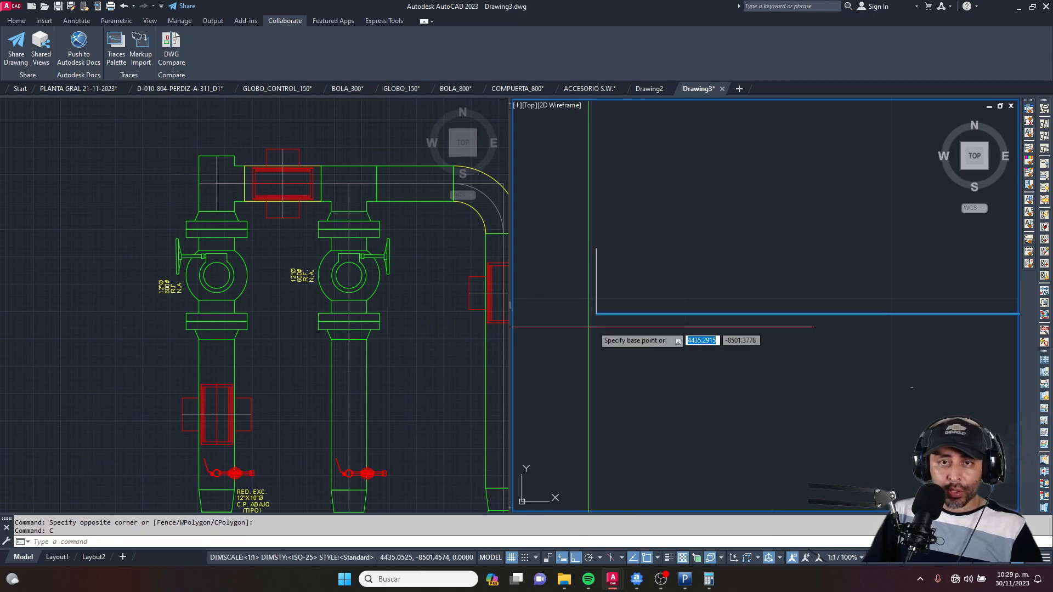
pyautogui.click(596, 314)
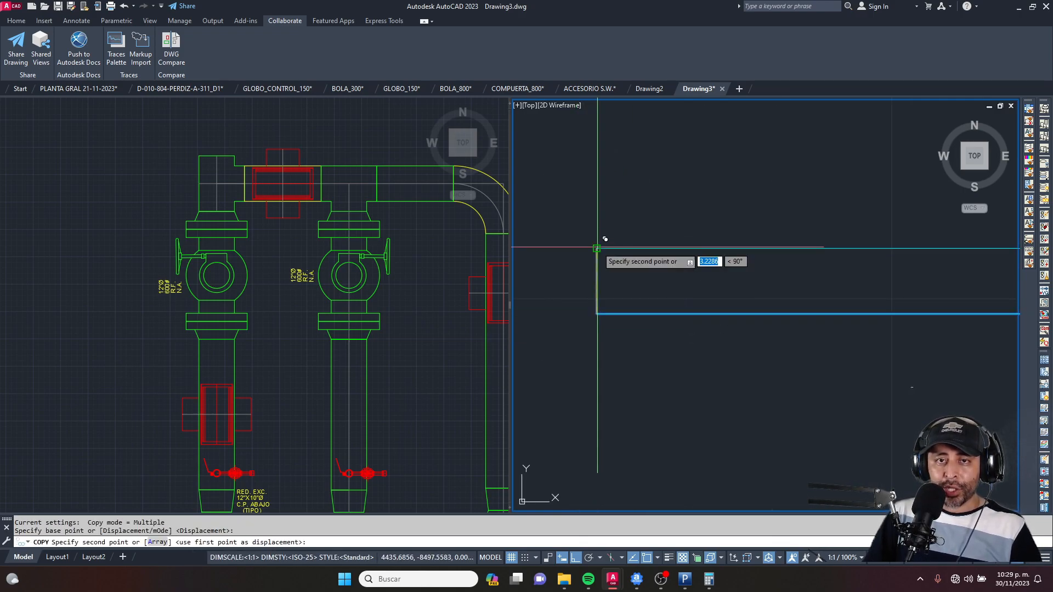
pyautogui.click(597, 249)
pyautogui.press('Escape')
pyautogui.press('Escape')
# Step: Close the open right-hand corner of the gasket outline by filleting the short vertical line with the upper horizontal line
pyautogui.scroll(-2, 536, 285)
pyautogui.scroll(-10, 690, 322)
pyautogui.press('Escape')
pyautogui.scroll(9, 768, 329)
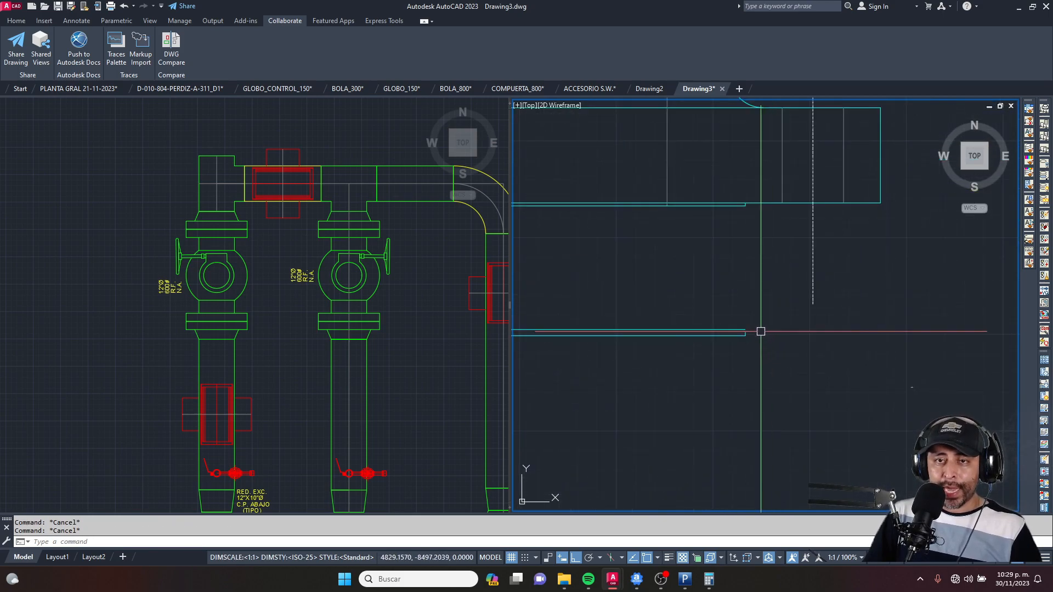
pyautogui.scroll(6, 768, 320)
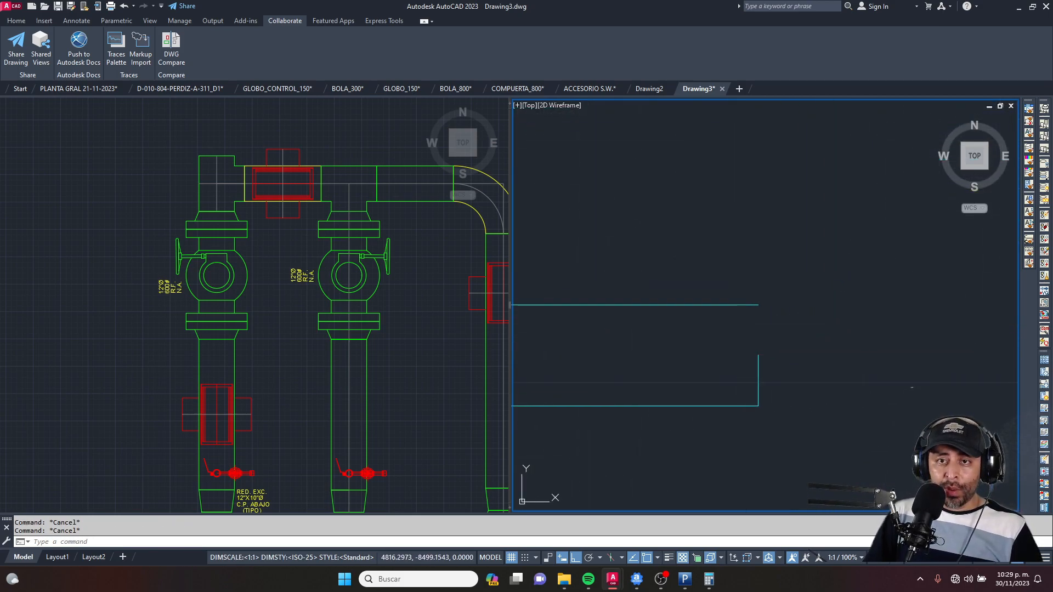
pyautogui.write('f')
pyautogui.press('Return')
pyautogui.click(758, 373)
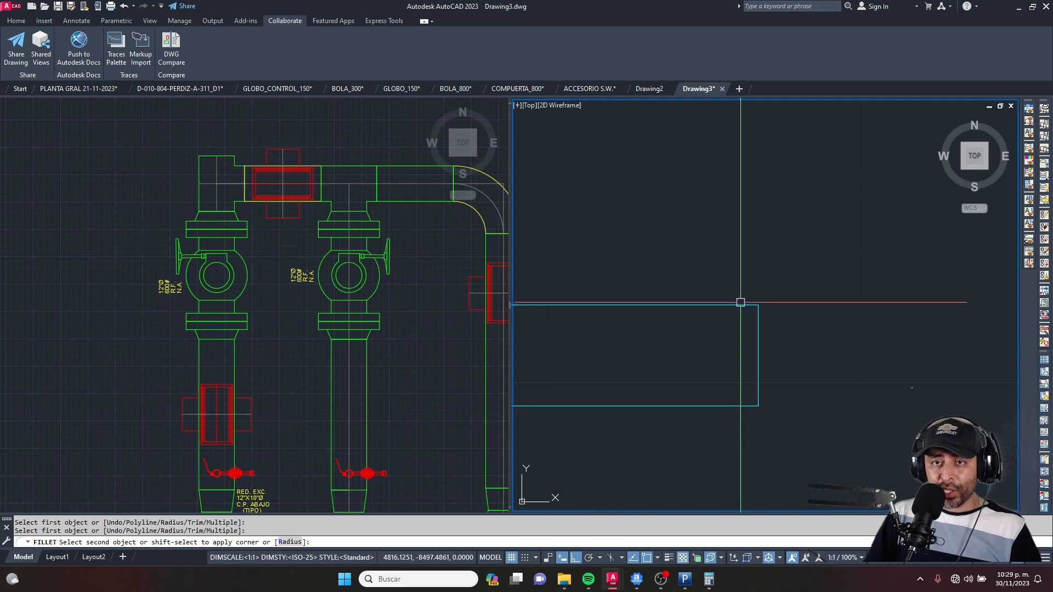
pyautogui.press('Escape')
pyautogui.scroll(-5, 814, 315)
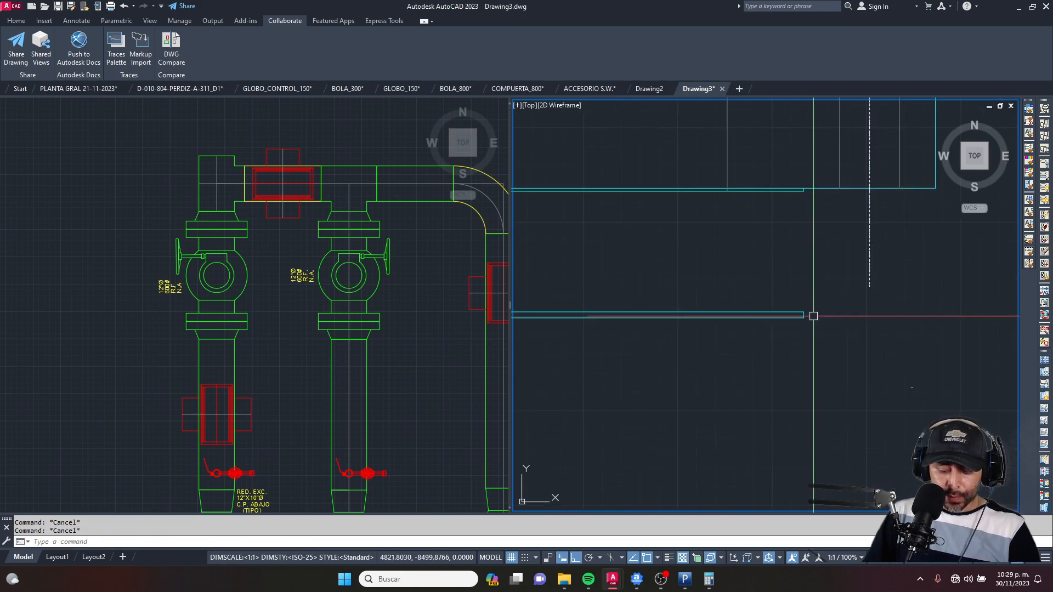
# Step: Join the four lines of the gasket outline into one polyline and change its colour to green
pyautogui.scroll(-3, 813, 315)
pyautogui.click(827, 301)
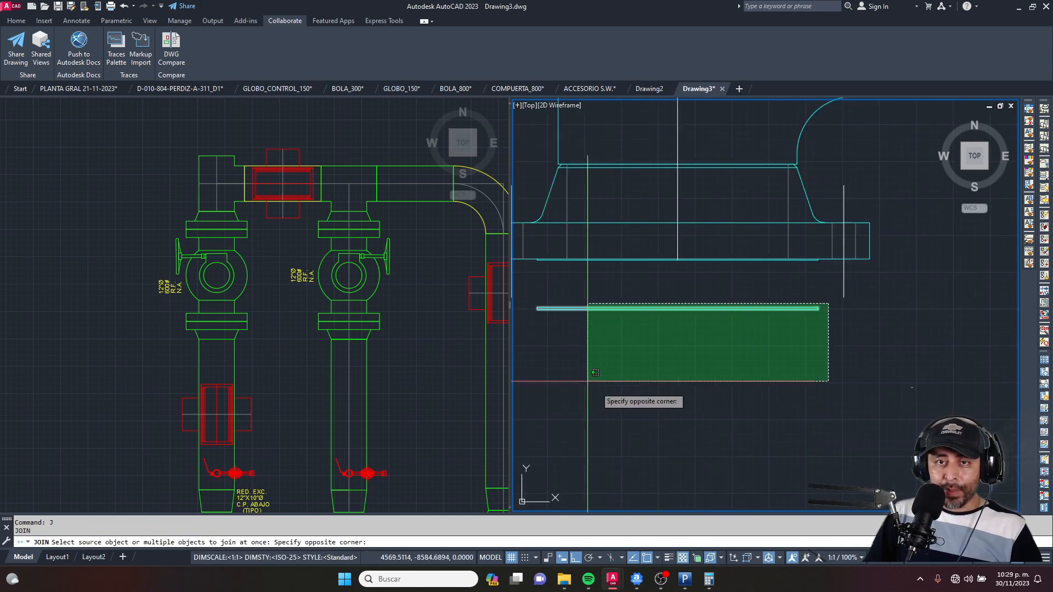
pyautogui.click(530, 385)
pyautogui.press('Return')
pyautogui.click(739, 313)
pyautogui.click(718, 288)
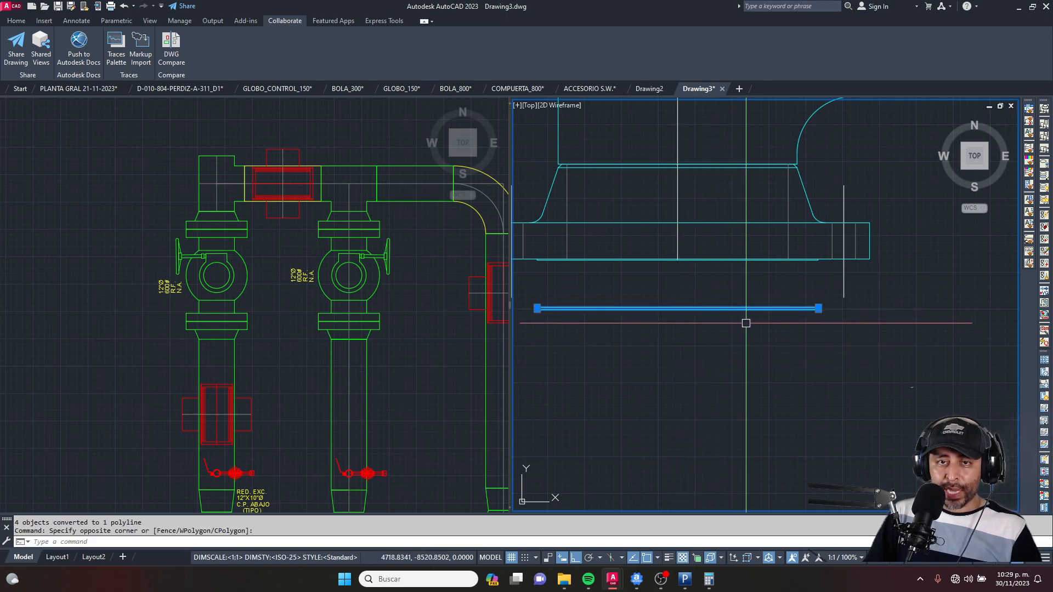
pyautogui.write('3')
pyautogui.press('Return')
# Step: Move the green gasket outline by its upper right corner to the lower right corner of the flange's raised face
pyautogui.scroll(5, 802, 306)
pyautogui.click(856, 296)
pyautogui.click(788, 390)
pyautogui.scroll(3, 882, 316)
pyautogui.write('m')
pyautogui.press('Return')
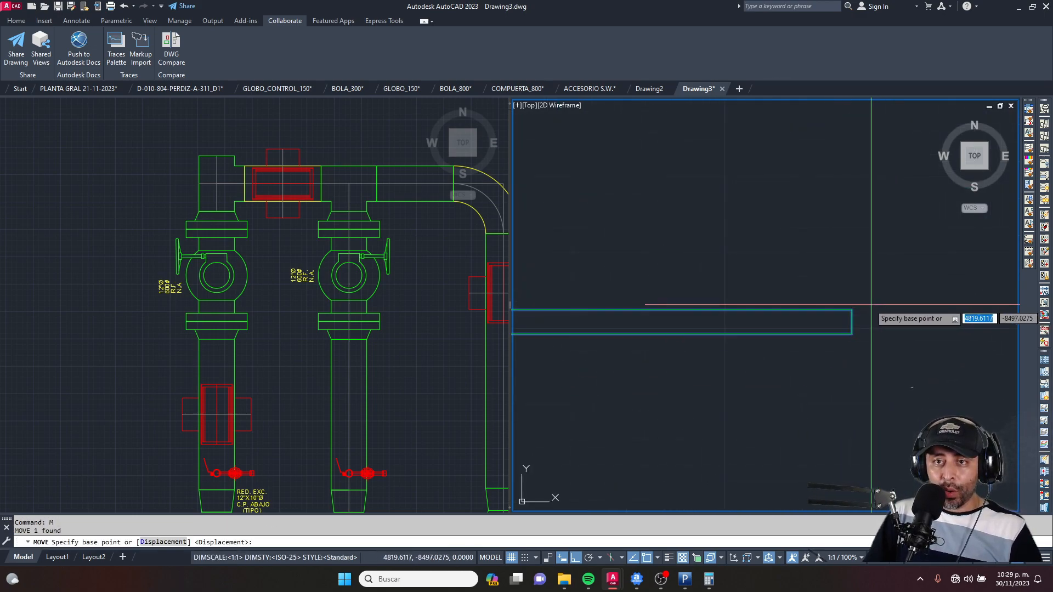
pyautogui.click(851, 310)
pyautogui.scroll(-4, 853, 294)
pyautogui.moveTo(856, 214); pyautogui.dragTo(845, 362, button='middle')
pyautogui.scroll(6, 851, 285)
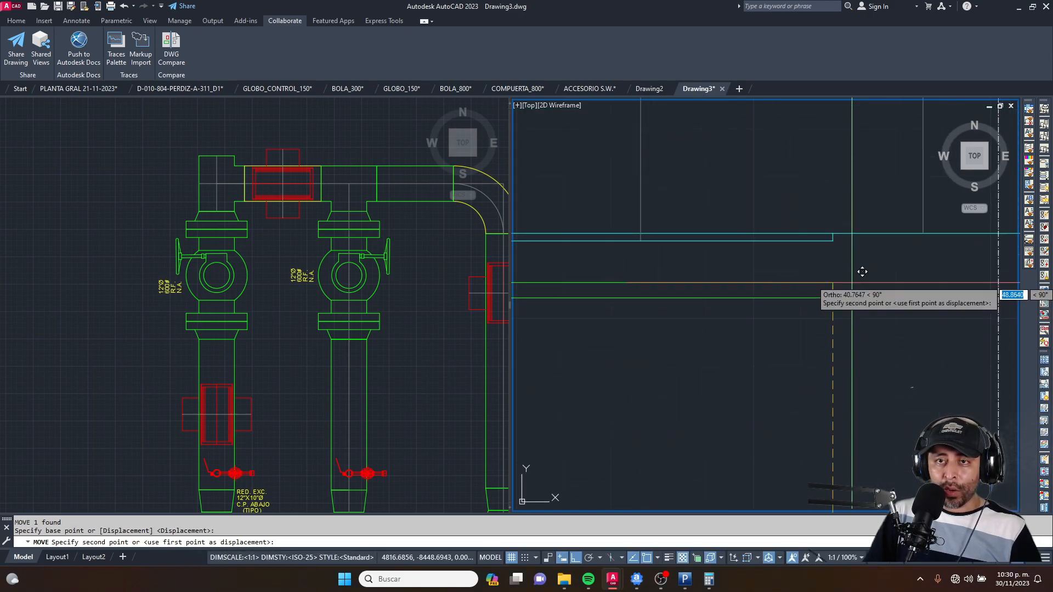
pyautogui.click(804, 178)
pyautogui.scroll(-10, 875, 305)
pyautogui.press('Escape')
pyautogui.press('Escape')
# Step: Examine the gasket's fit against the flange's raised face and the 12-inch 600# valve in the existing piping layout
pyautogui.scroll(6, 842, 281)
pyautogui.moveTo(626, 237); pyautogui.dragTo(857, 301, button='middle')
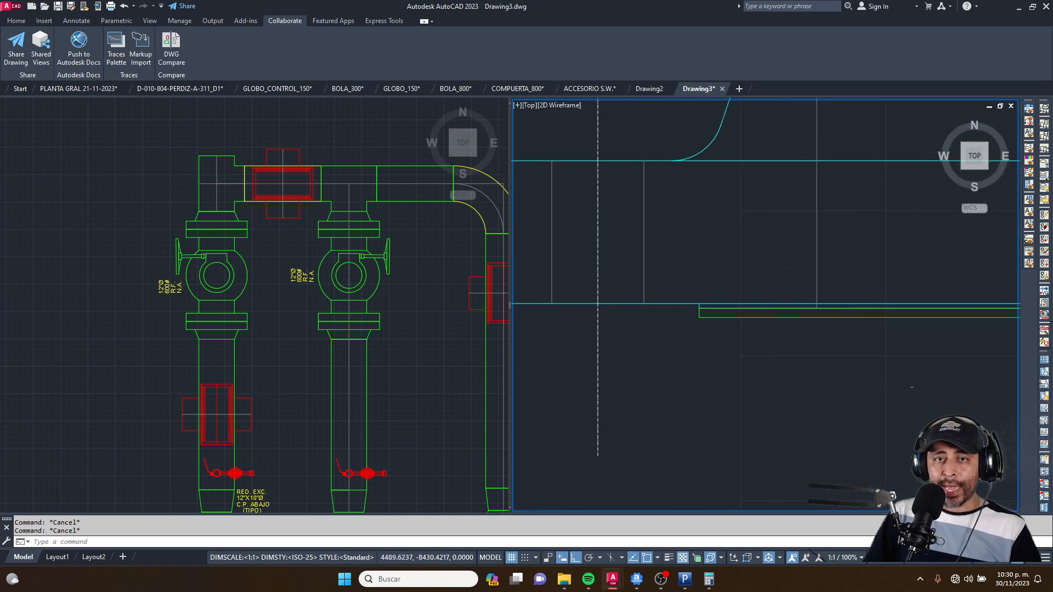
pyautogui.scroll(6, 686, 317)
pyautogui.scroll(-3, 770, 289)
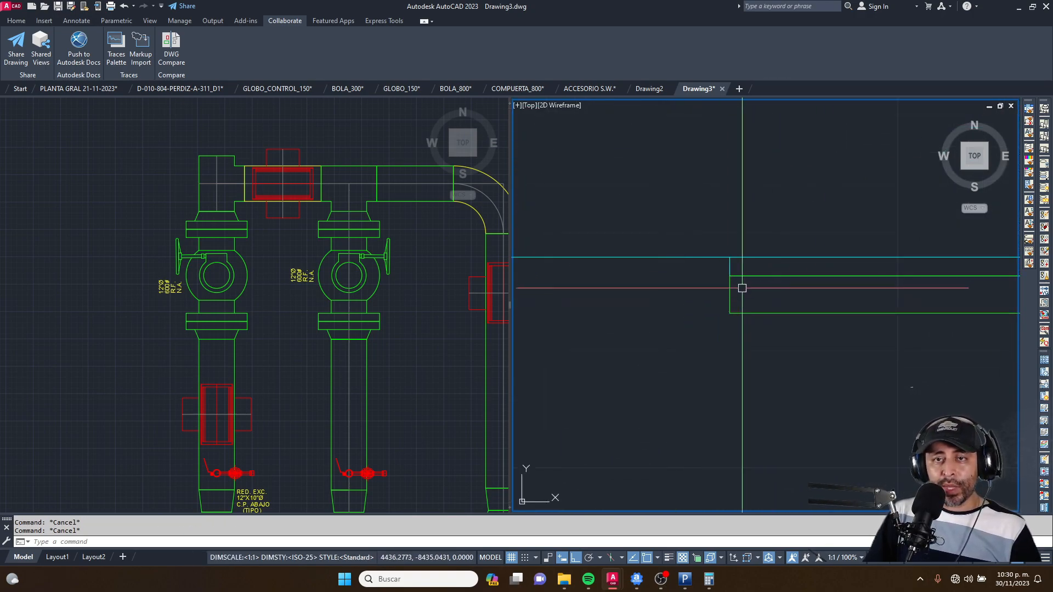
pyautogui.scroll(-5, 747, 286)
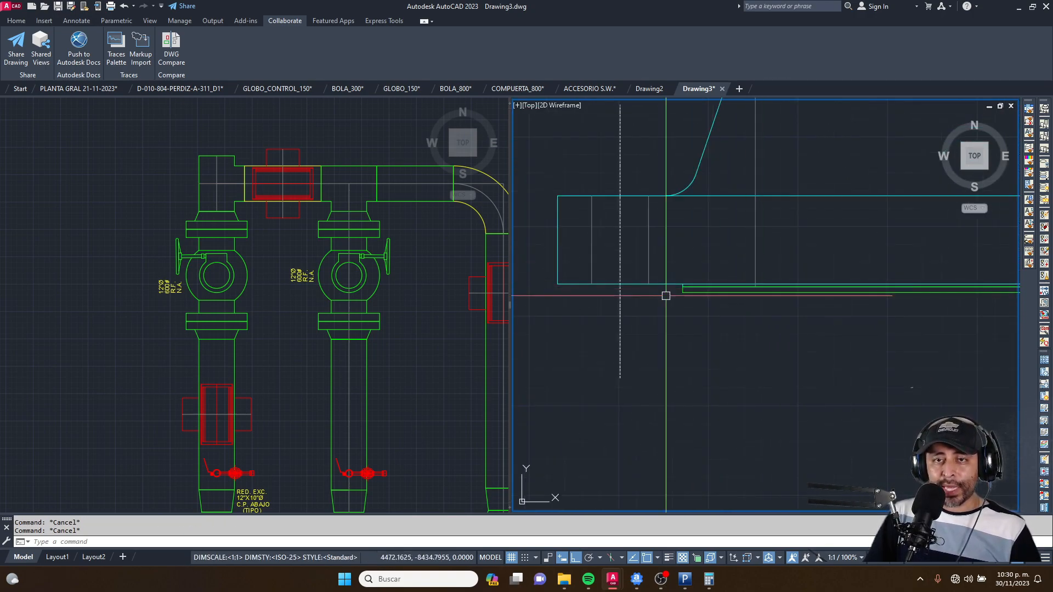
pyautogui.scroll(5, 952, 306)
pyautogui.scroll(-4, 822, 341)
pyautogui.scroll(6, 828, 332)
pyautogui.scroll(-6, 824, 331)
pyautogui.scroll(-3, 815, 323)
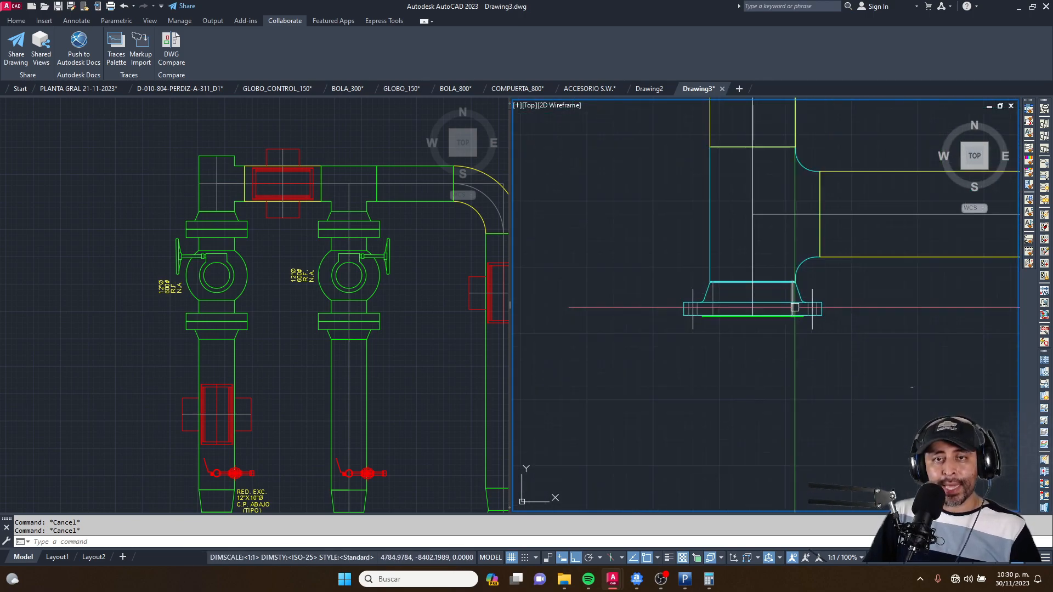
pyautogui.click(345, 253)
pyautogui.scroll(6, 346, 253)
pyautogui.scroll(-2, 318, 254)
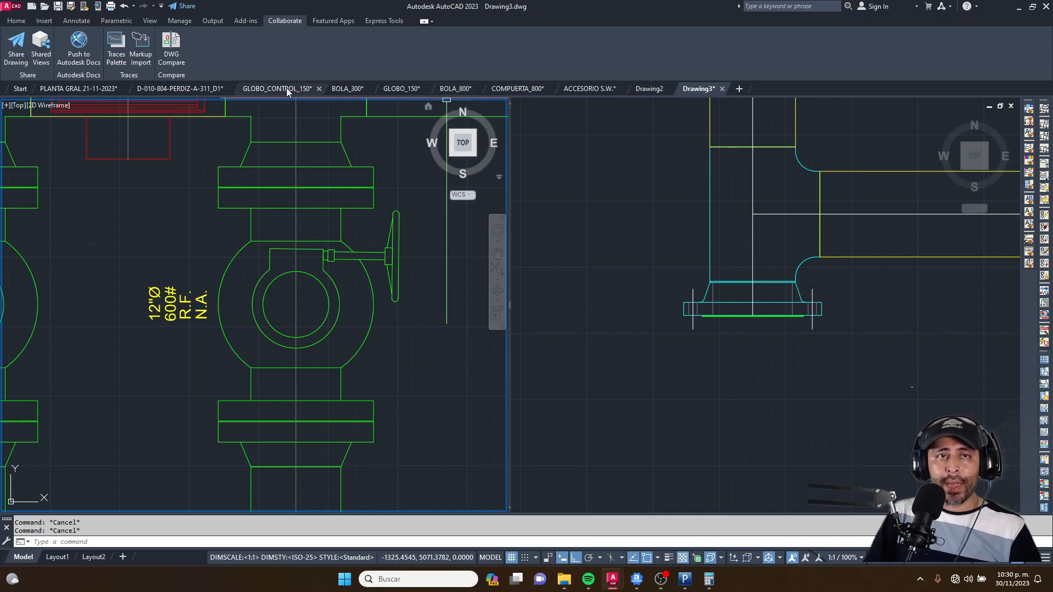
# Step: Switch to the BOLA_300 drawing and copy the 12" ball valve model to the clipboard
pyautogui.click(345, 88)
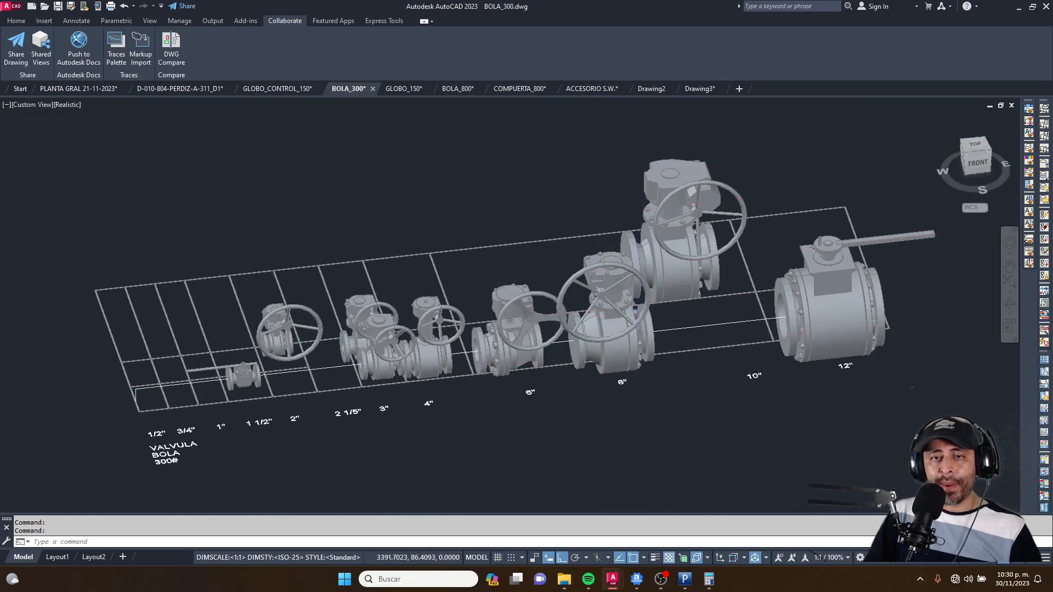
pyautogui.scroll(5, 660, 315)
pyautogui.scroll(-6, 661, 315)
pyautogui.scroll(6, 710, 294)
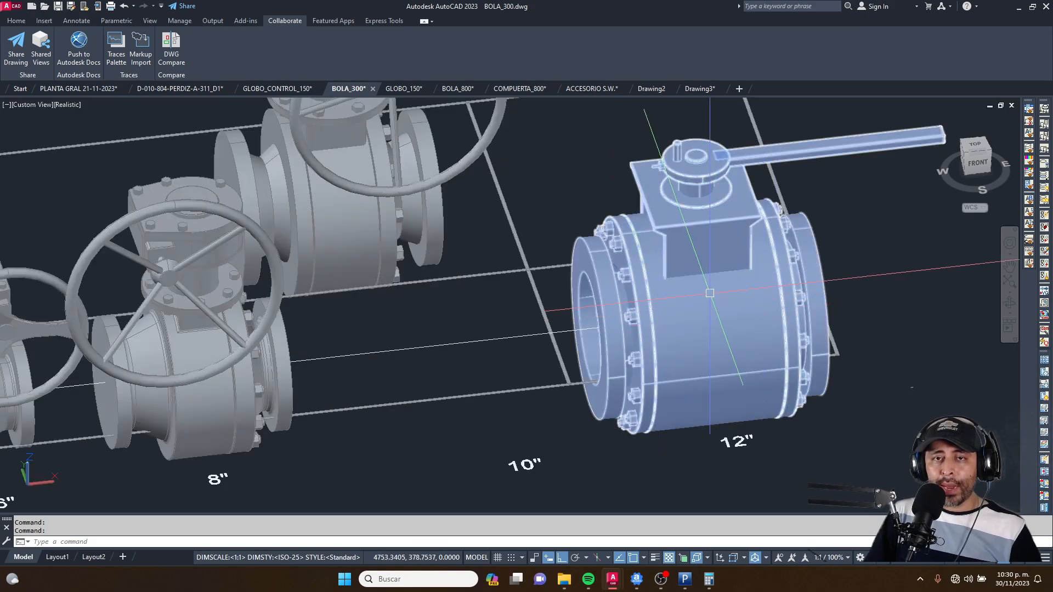
pyautogui.scroll(-3, 592, 230)
pyautogui.keyDown('shift'); pyautogui.moveTo(610, 236); pyautogui.dragTo(509, 271, button='middle'); pyautogui.keyUp('shift')
pyautogui.scroll(6, 582, 253)
pyautogui.scroll(-3, 583, 253)
pyautogui.scroll(-5, 573, 205)
pyautogui.scroll(4, 533, 223)
pyautogui.click(533, 223)
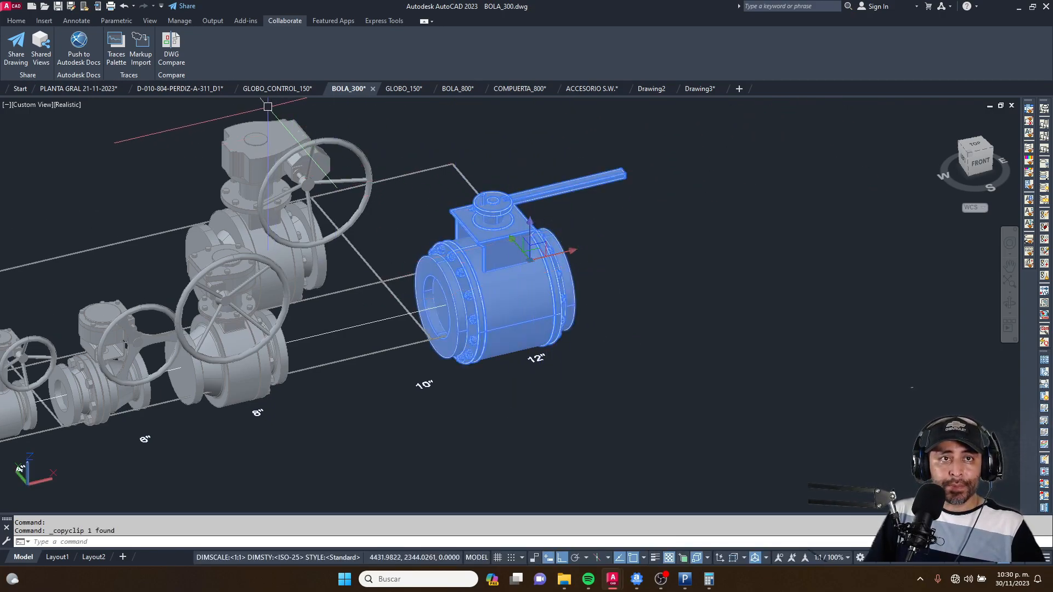
# Step: Create a new blank drawing and paste the copied 12" ball valve model into it
pyautogui.click(739, 89)
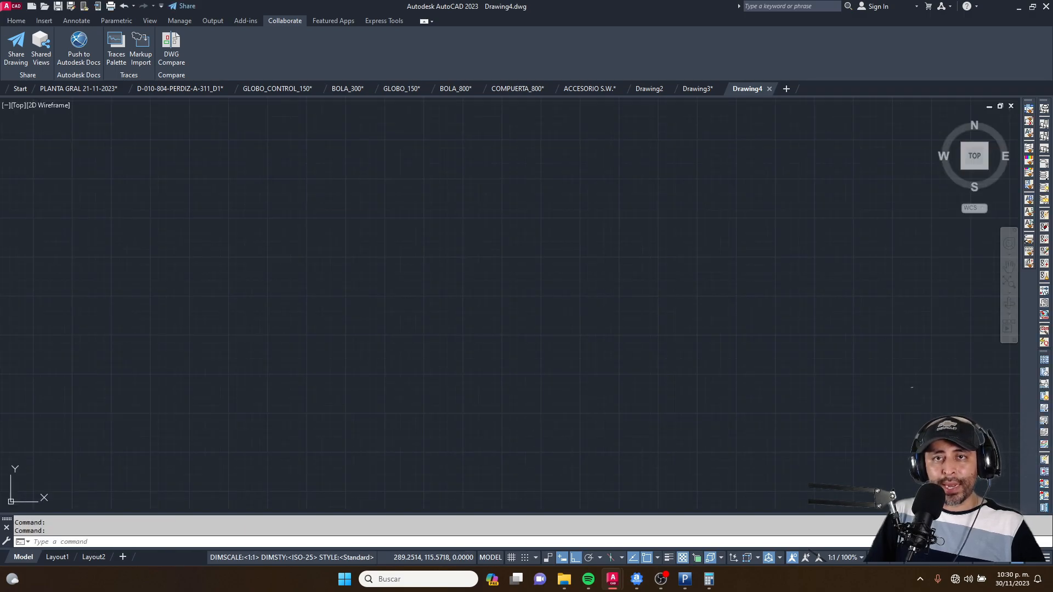
pyautogui.hotkey('ctrl', 'v')
pyautogui.click(543, 214)
pyautogui.moveTo(667, 145); pyautogui.dragTo(595, 253, button='middle')
pyautogui.scroll(6, 598, 246)
pyautogui.press('Escape')
pyautogui.scroll(-2, 592, 252)
pyautogui.press('Escape')
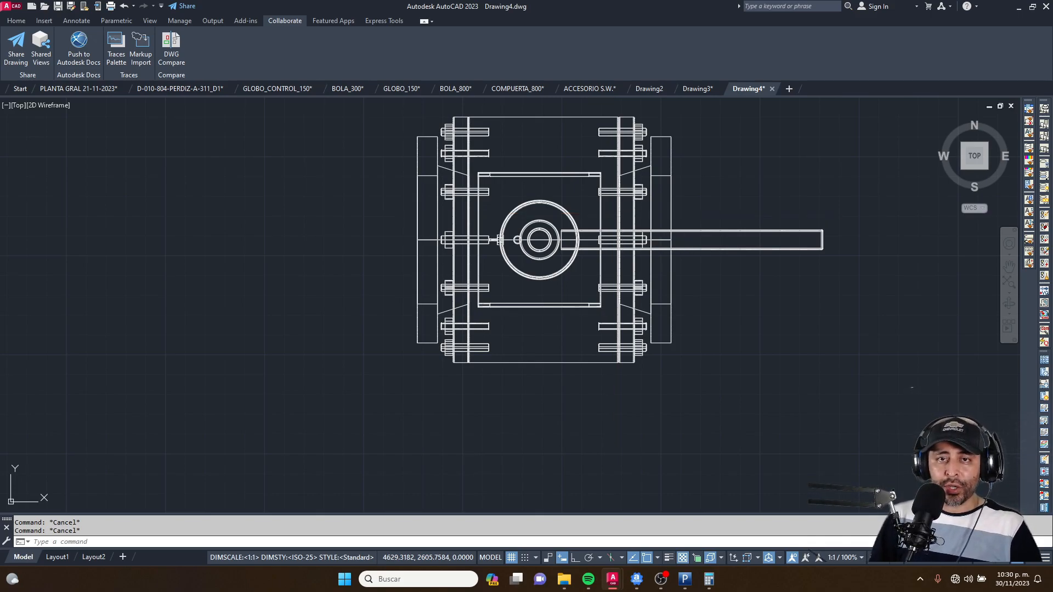
# Step: Create a Flatshot of the valve as a new block, without obscured lines, and insert it left of the 3D model with default scale and rotation
pyautogui.write('FLATSHOT')
pyautogui.press('Return')
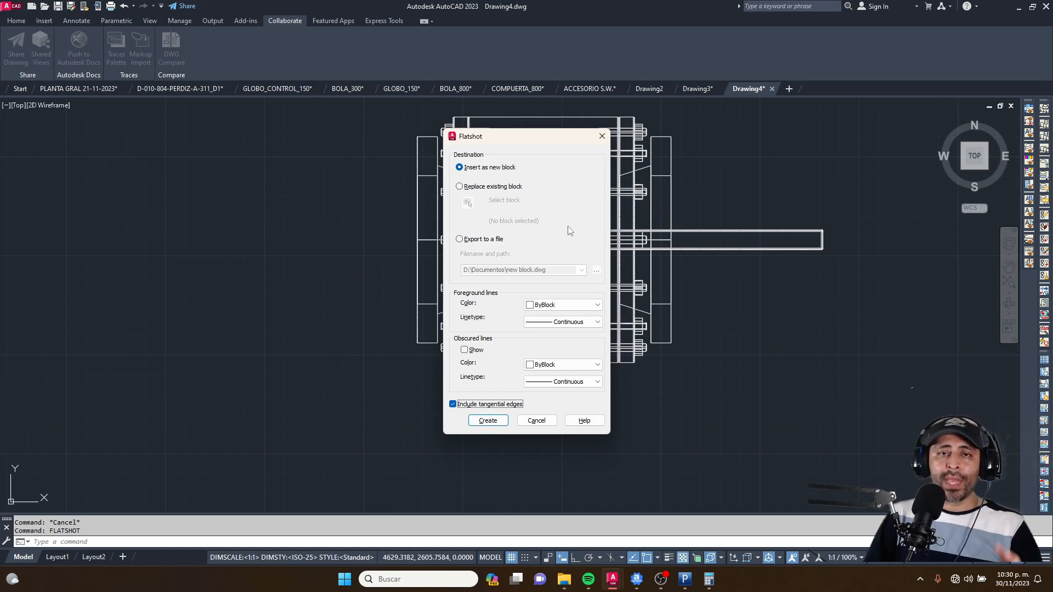
pyautogui.click(498, 426)
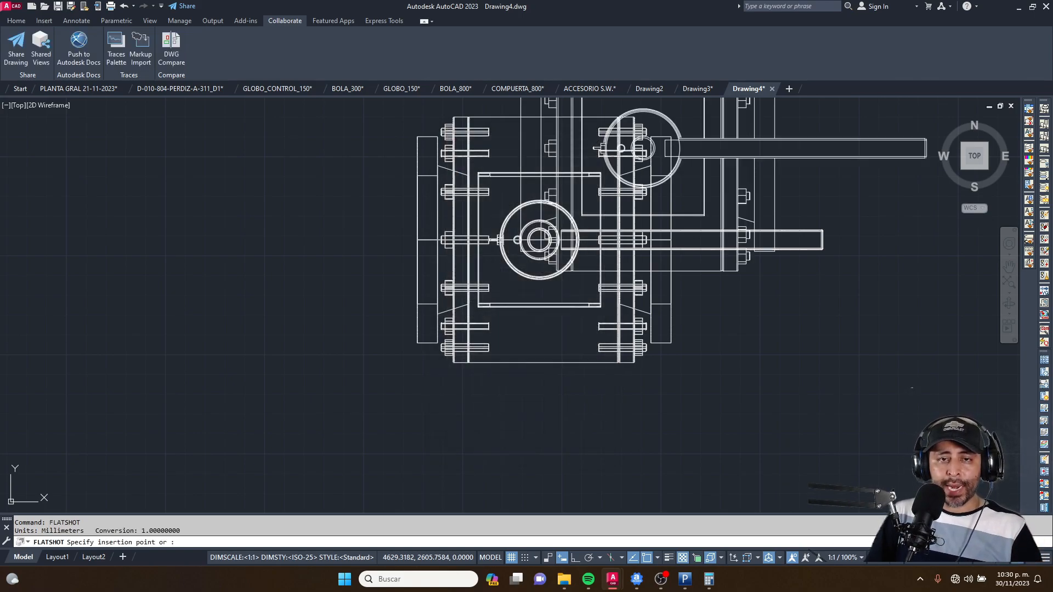
pyautogui.scroll(-2, 551, 365)
pyautogui.moveTo(551, 365); pyautogui.dragTo(730, 335, button='middle')
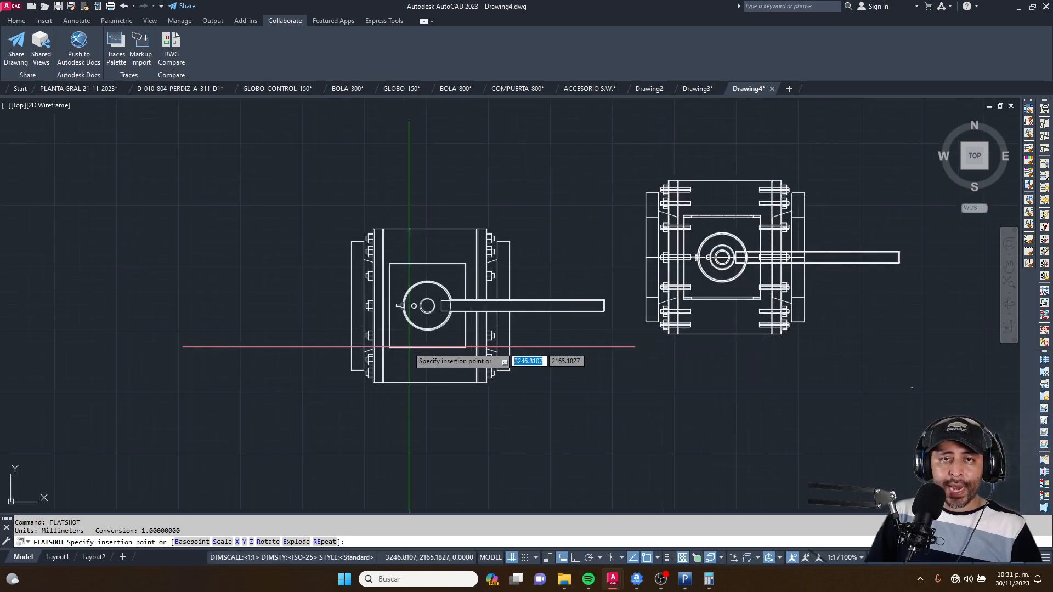
pyautogui.click(406, 345)
pyautogui.press('Return')
pyautogui.press('Return')
pyautogui.press('Return')
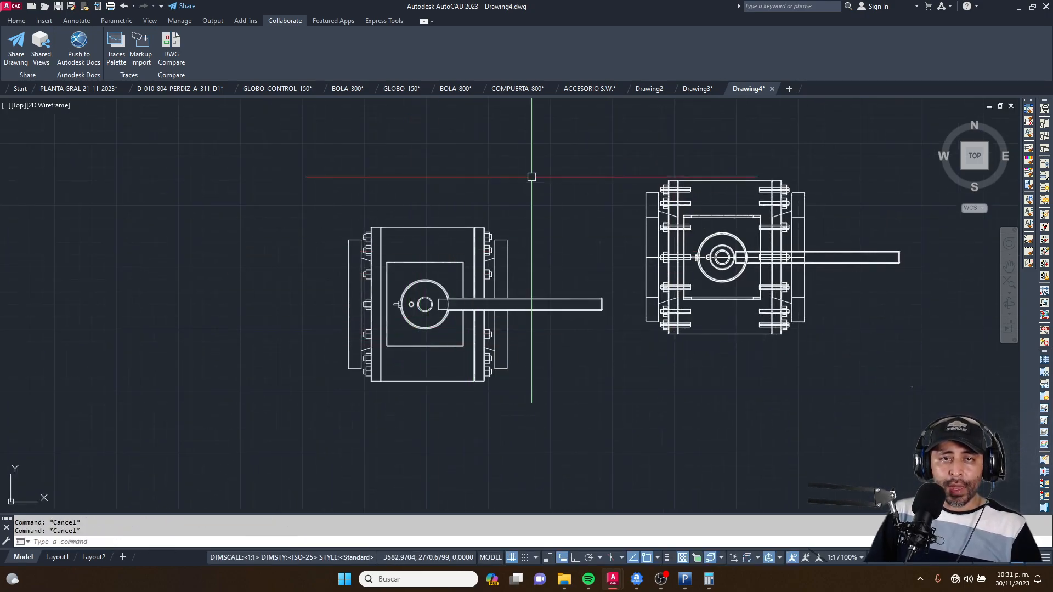
# Step: Cut the flattened valve block and paste it into Drawing3 in the empty area below the flange
pyautogui.click(435, 266)
pyautogui.hotkey('ctrl', 'x')
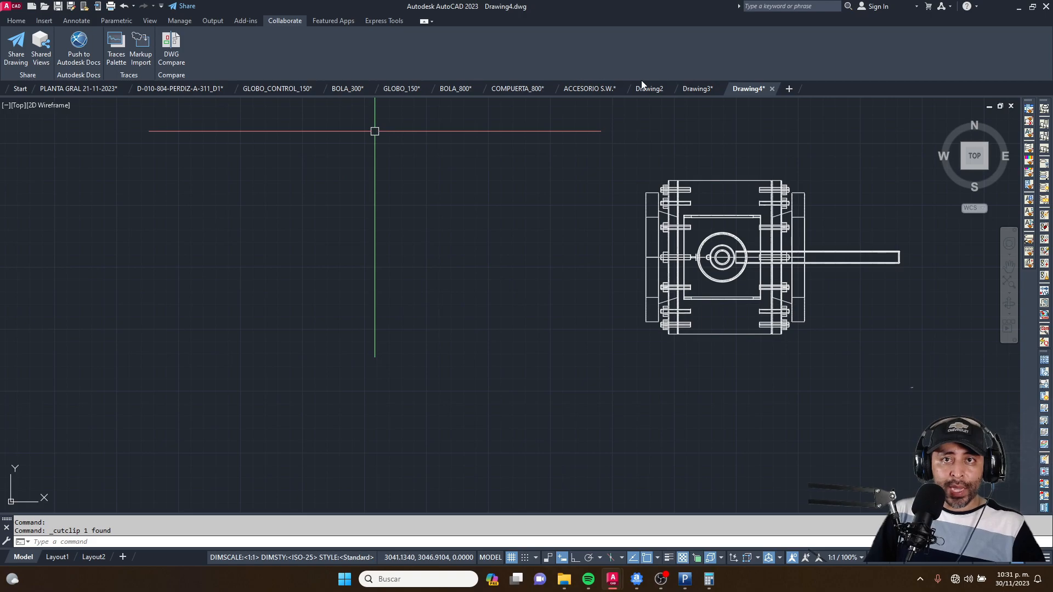
pyautogui.click(686, 89)
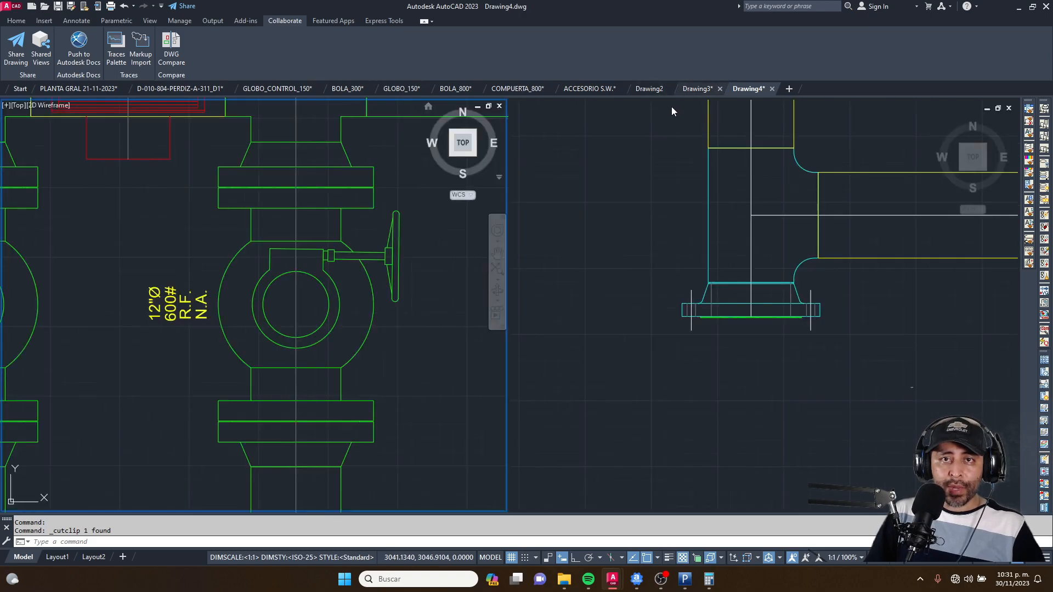
pyautogui.click(701, 228)
pyautogui.scroll(-6, 705, 219)
pyautogui.hotkey('ctrl', 'v')
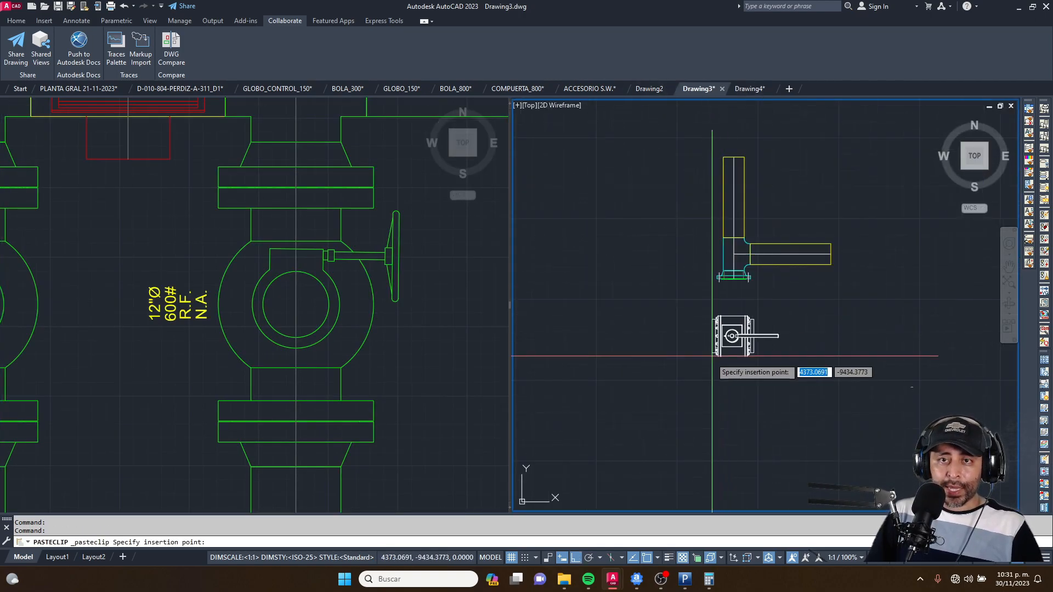
pyautogui.scroll(4, 734, 340)
pyautogui.press('Escape')
pyautogui.press('Escape')
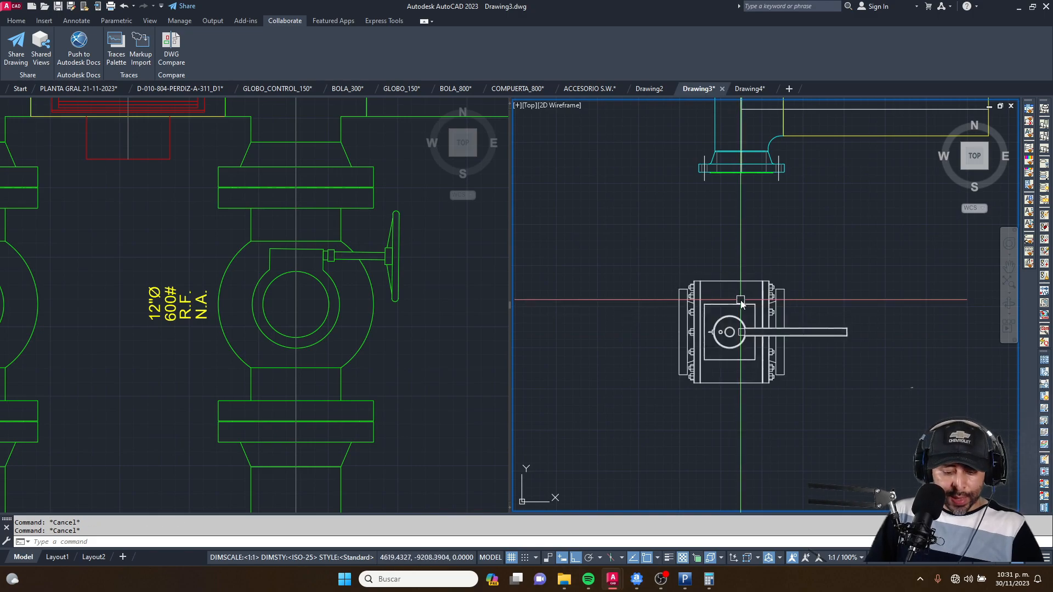
# Step: Rotate the flattened valve block about its centre so that its lever handle points straight down
pyautogui.write('ro')
pyautogui.press('space')
pyautogui.click(760, 251)
pyautogui.click(716, 313)
pyautogui.press('space')
pyautogui.click(729, 336)
pyautogui.click(739, 406)
pyautogui.press('Escape')
# Step: Move the valve block by the midpoint of its upper flange edge onto the midpoint of the gasket's lower edge
pyautogui.click(784, 236)
pyautogui.scroll(2, 747, 271)
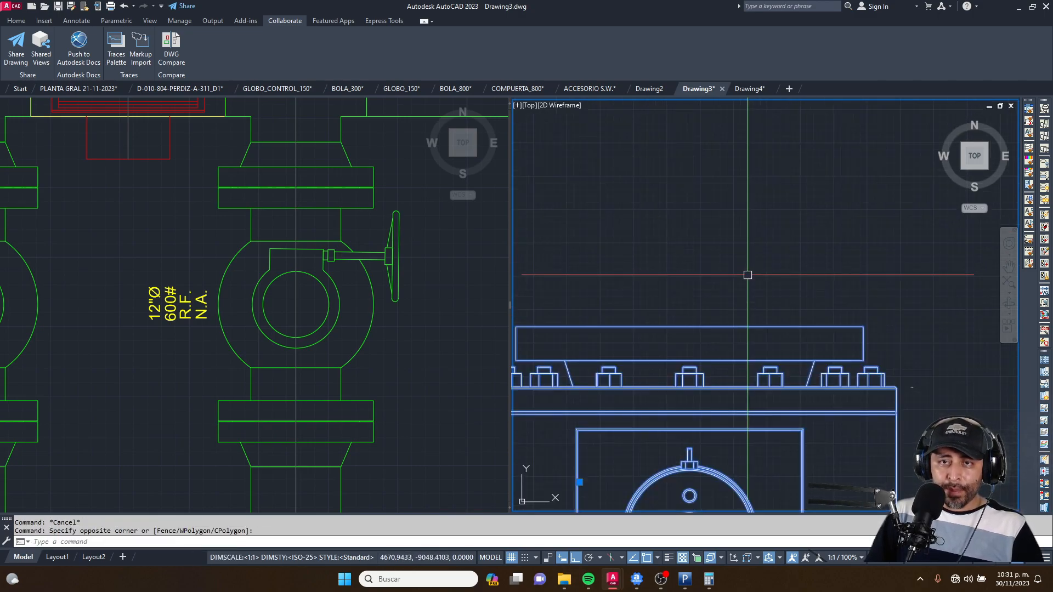
pyautogui.write('m')
pyautogui.press('space')
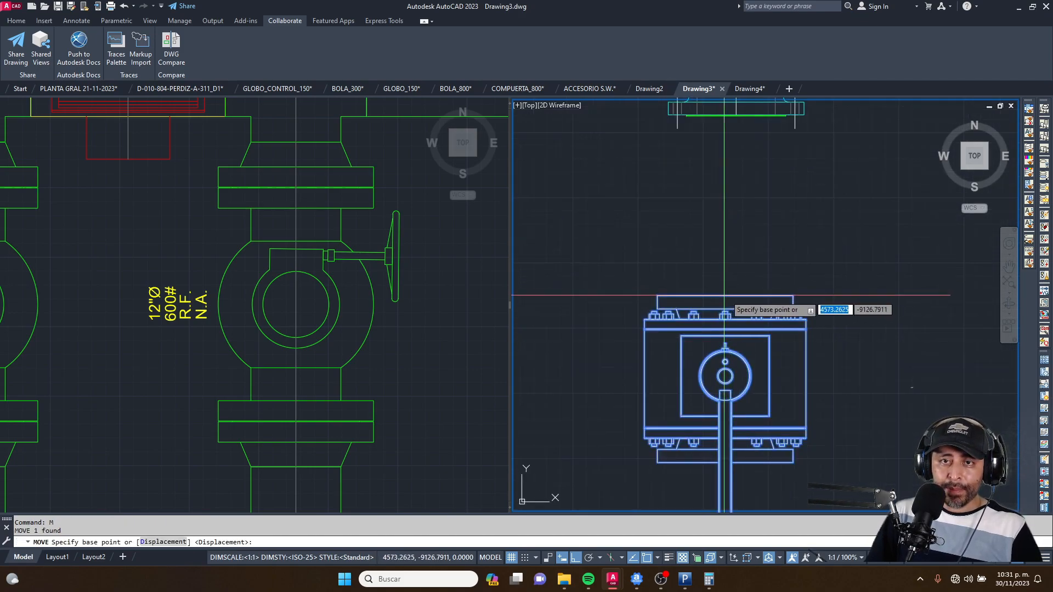
pyautogui.click(725, 296)
pyautogui.scroll(5, 752, 200)
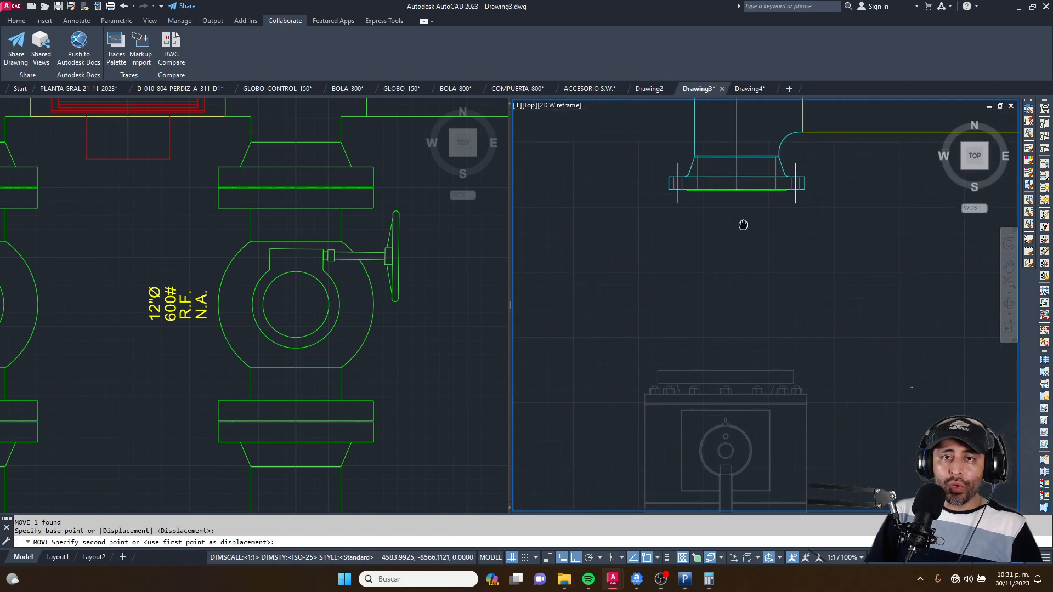
pyautogui.scroll(5, 756, 177)
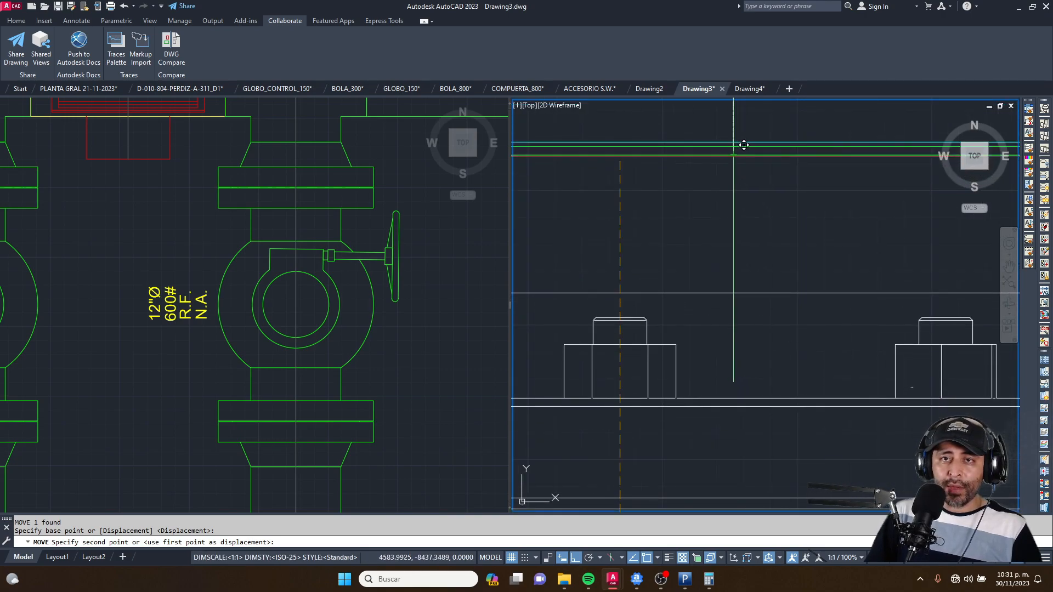
pyautogui.click(740, 143)
# Step: Inspect the joint between the flange, the gasket and the upper flange of the placed ball valve
pyautogui.scroll(-5, 717, 220)
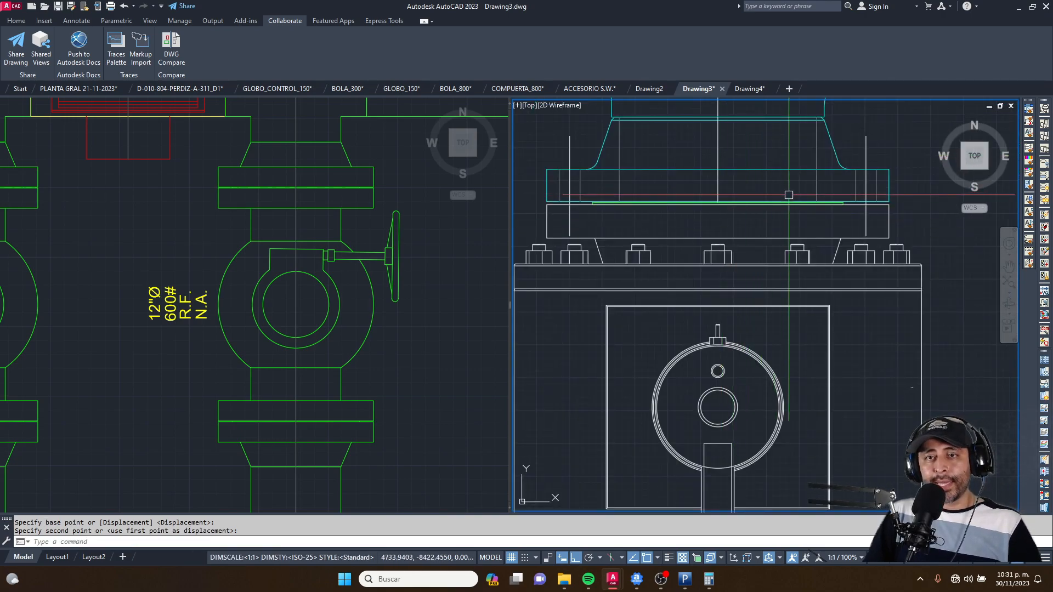
pyautogui.scroll(4, 856, 212)
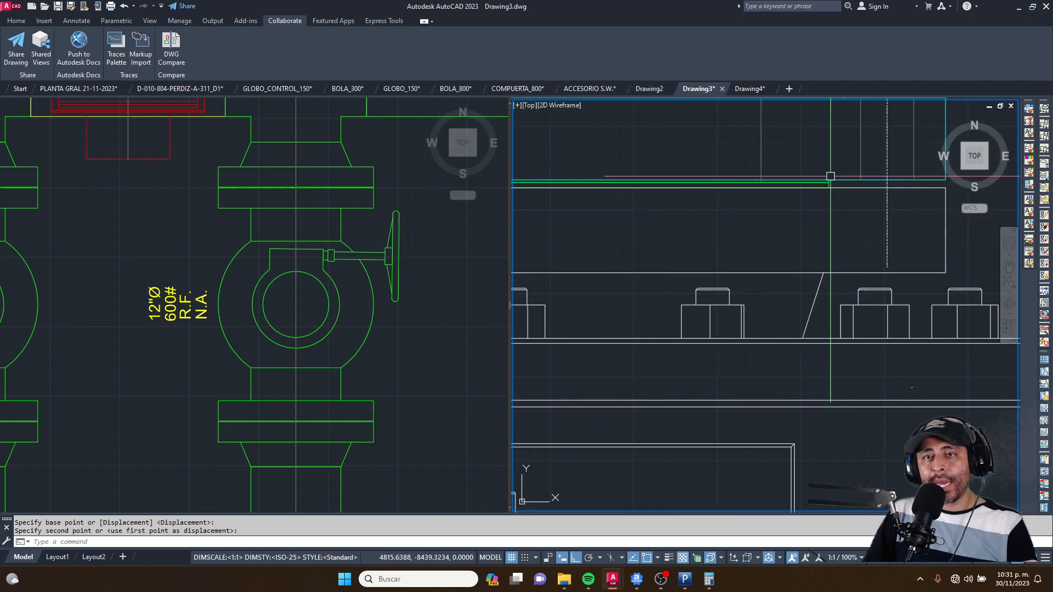
pyautogui.scroll(4, 831, 172)
pyautogui.scroll(8, 827, 181)
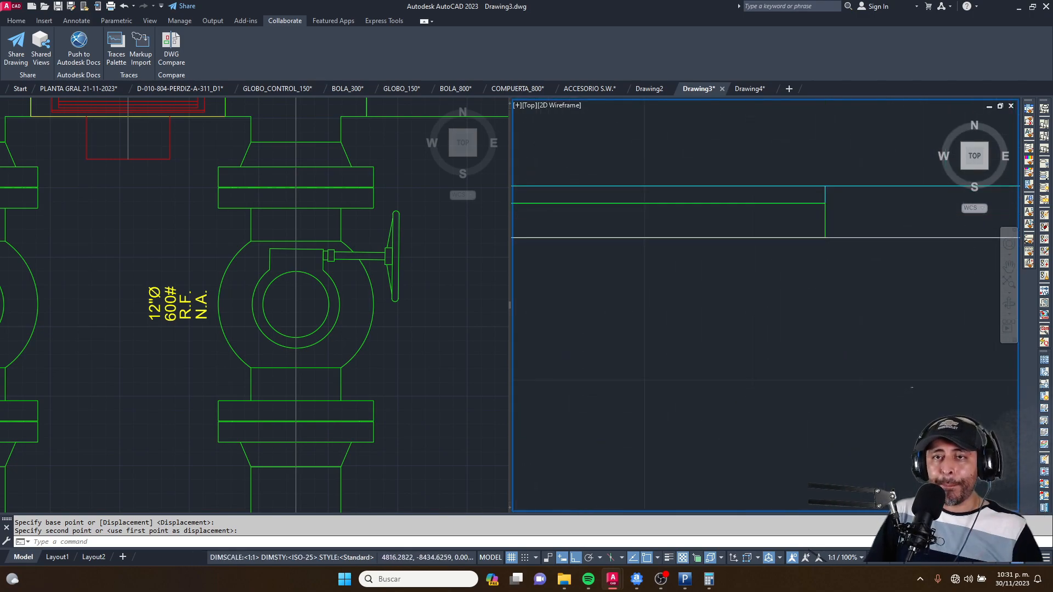
pyautogui.scroll(-5, 790, 206)
pyautogui.scroll(-4, 834, 141)
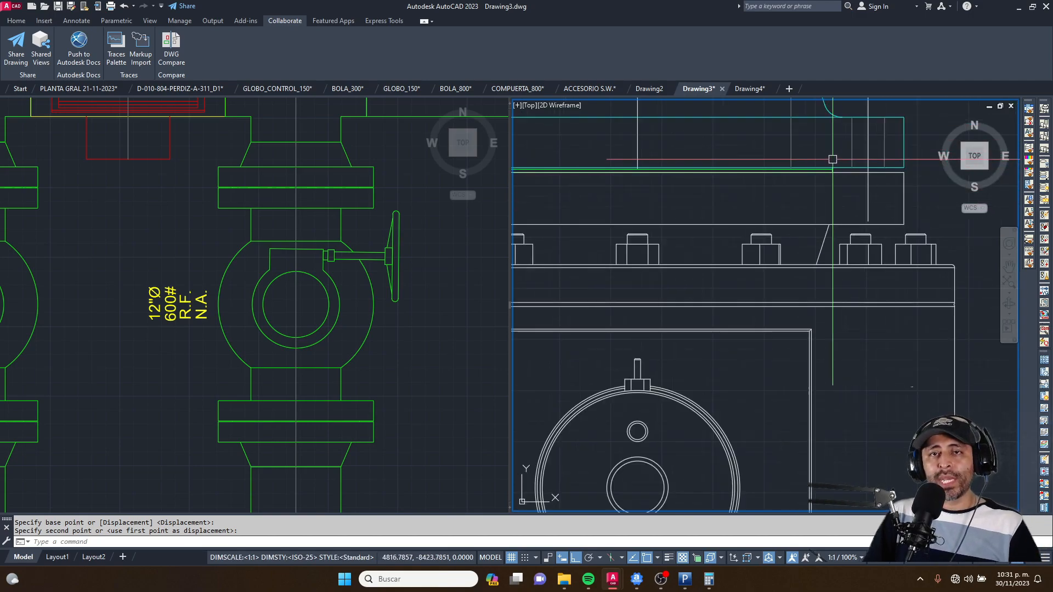
pyautogui.scroll(-5, 804, 160)
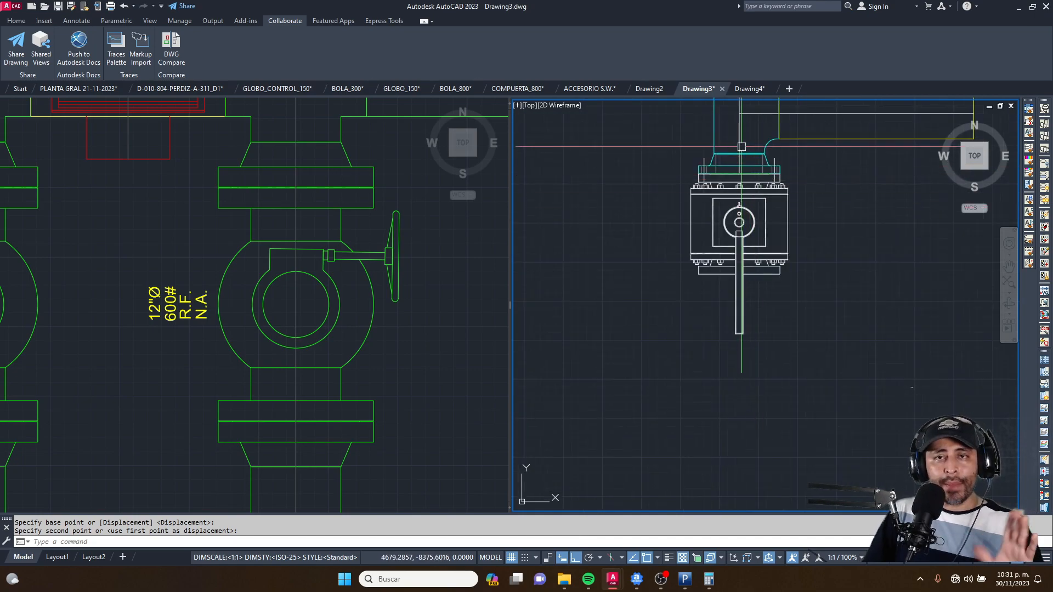
# Step: Inspect the valve's upper joint and compare the placed ball valve with the 12-inch flanged valves in the existing plan
pyautogui.scroll(8, 745, 154)
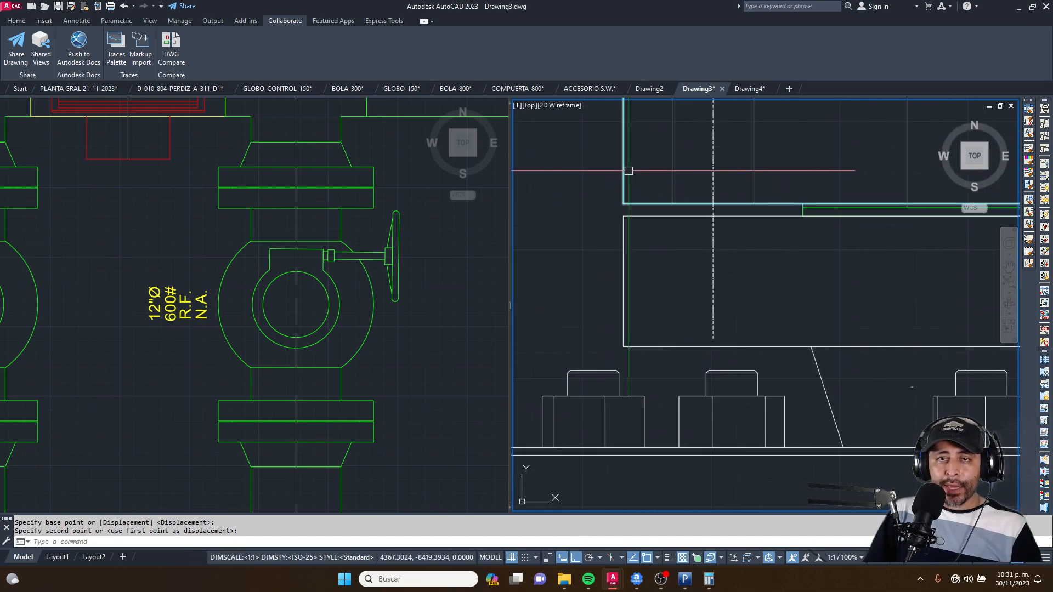
pyautogui.scroll(-5, 627, 171)
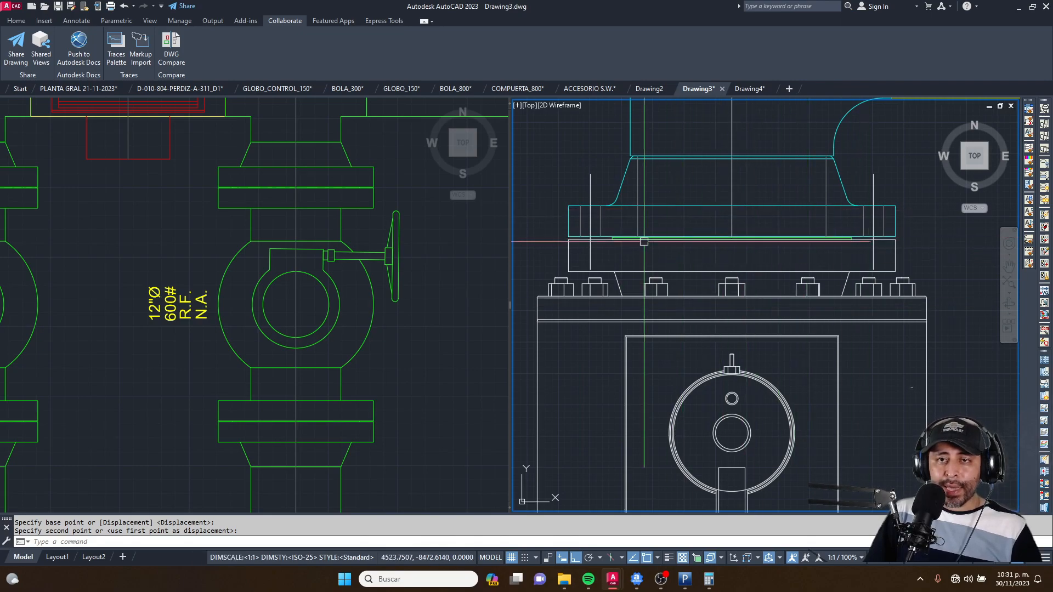
pyautogui.scroll(-5, 667, 262)
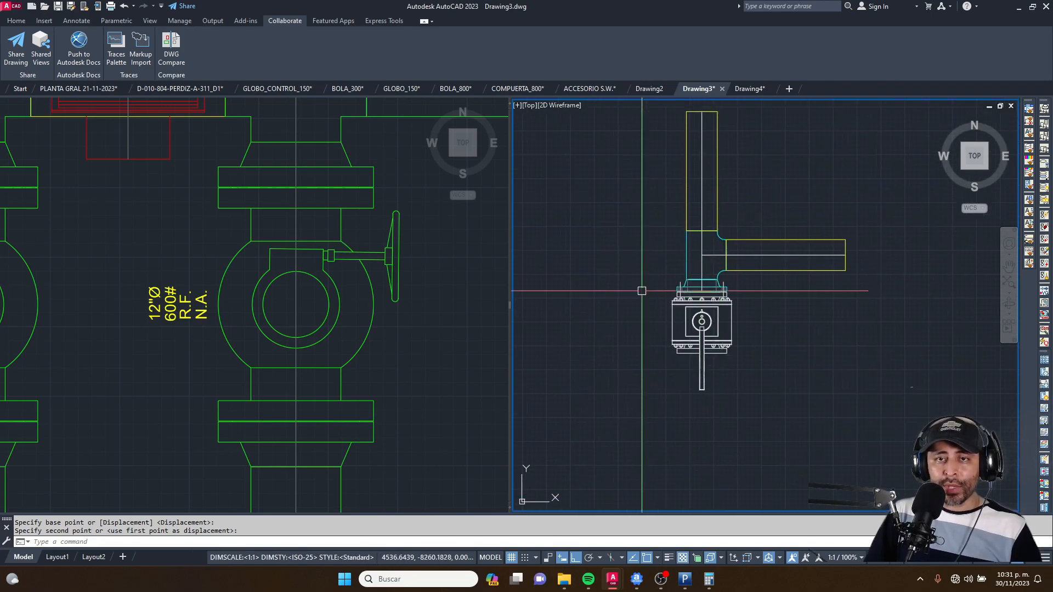
pyautogui.scroll(2, 701, 322)
pyautogui.click(484, 315)
pyautogui.scroll(-4, 592, 311)
pyautogui.click(300, 324)
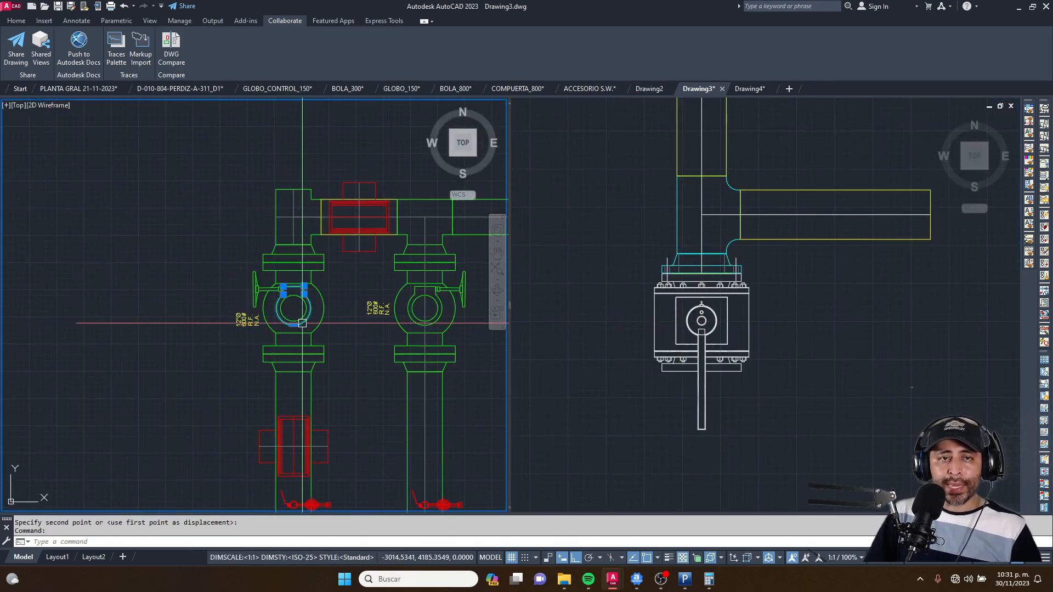
pyautogui.press('Escape')
pyautogui.press('Escape')
pyautogui.scroll(6, 329, 307)
pyautogui.scroll(-3, 315, 294)
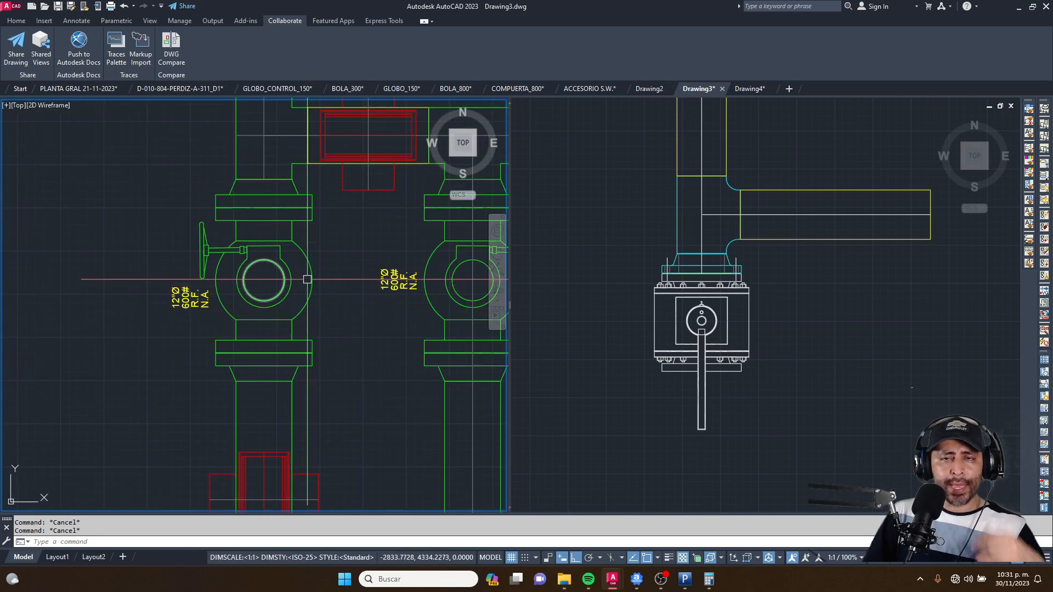
pyautogui.click(610, 275)
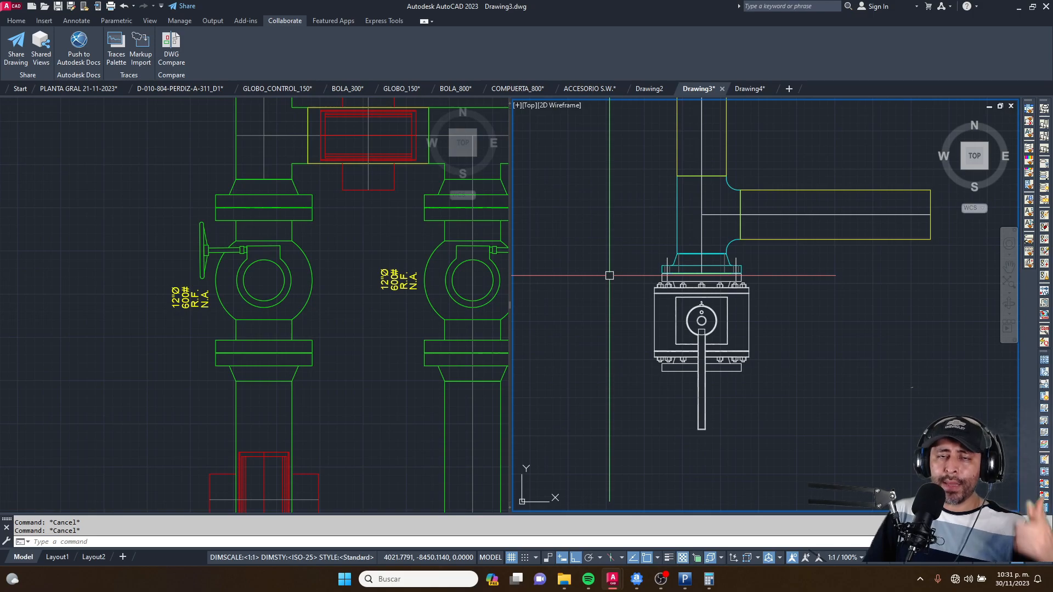
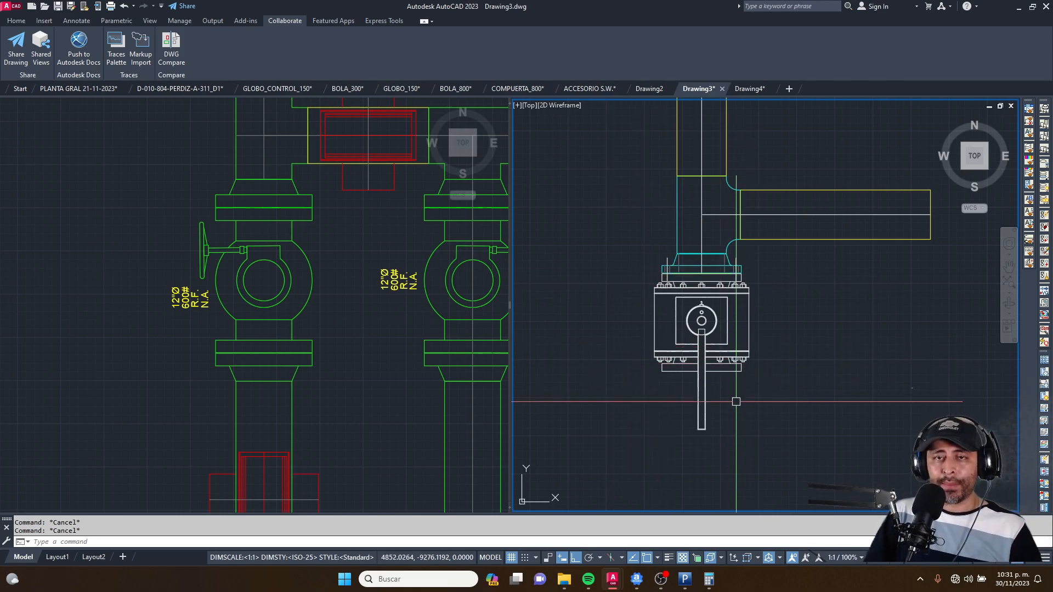
# Step: Mirror the upper flange and gasket about the ball valve's horizontal centreline, keeping the originals
pyautogui.scroll(2, 738, 401)
pyautogui.scroll(2, 749, 374)
pyautogui.scroll(2, 618, 186)
pyautogui.scroll(-2, 613, 186)
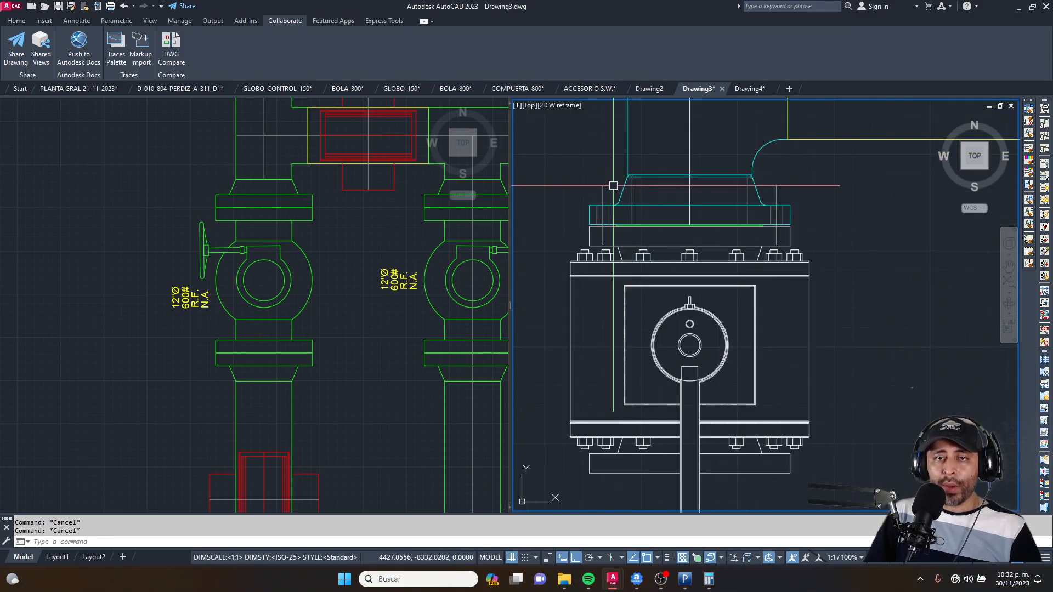
pyautogui.click(571, 141)
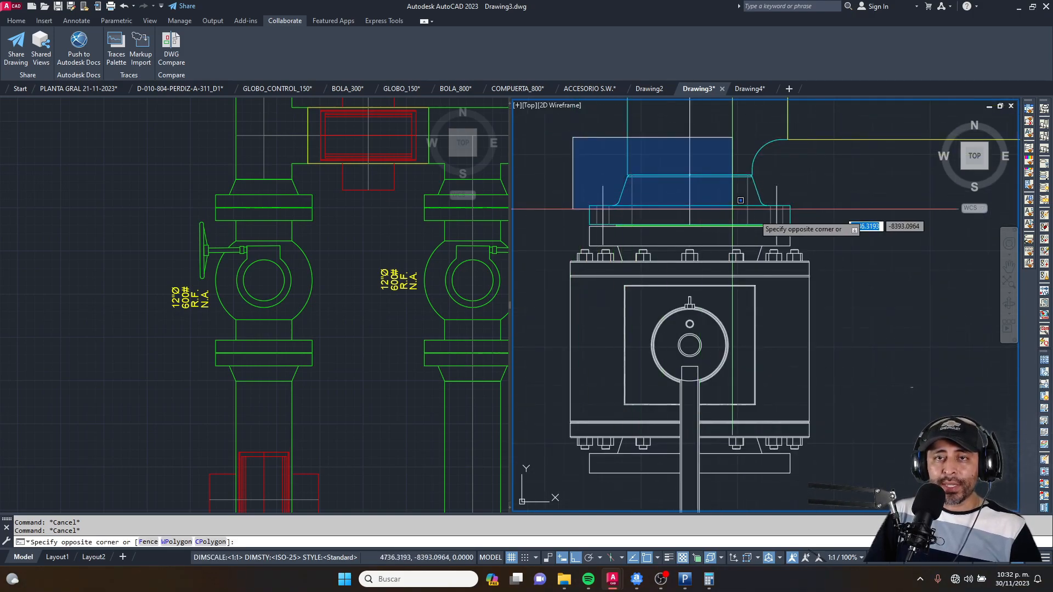
pyautogui.click(830, 239)
pyautogui.click(571, 131)
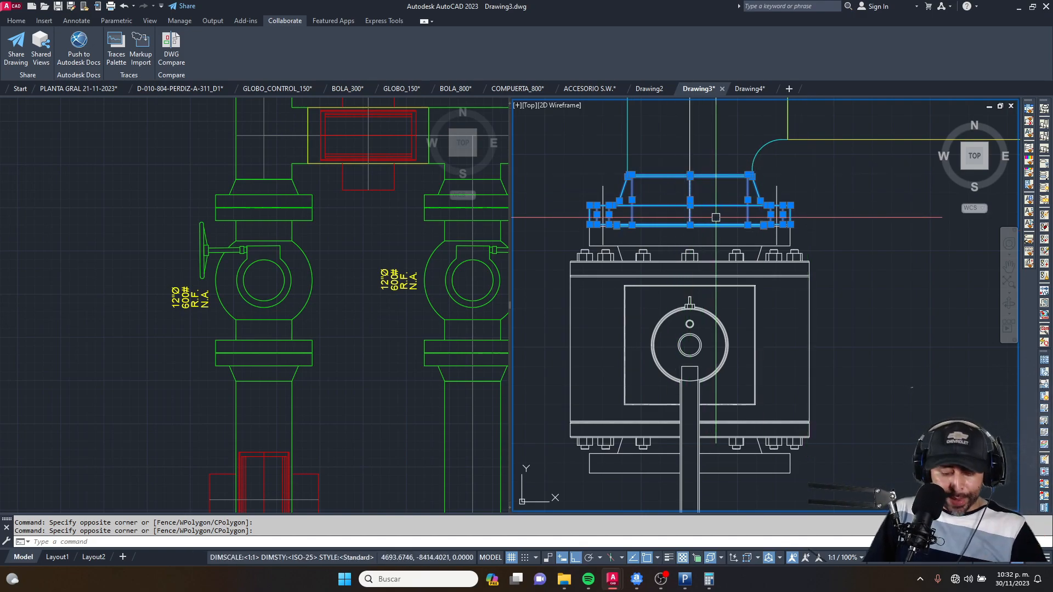
pyautogui.write('mi')
pyautogui.press('Return')
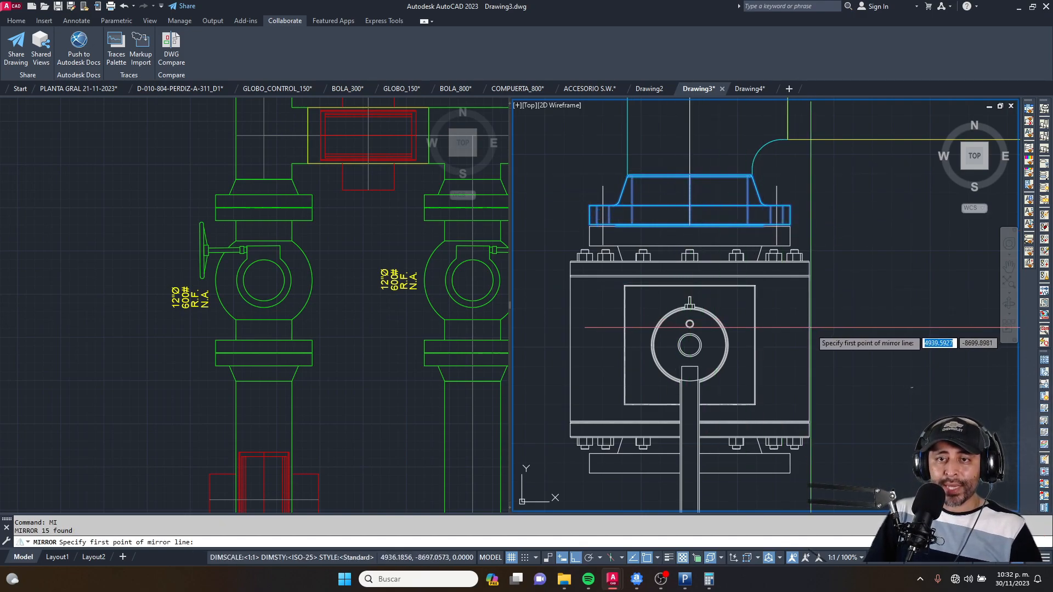
pyautogui.click(810, 336)
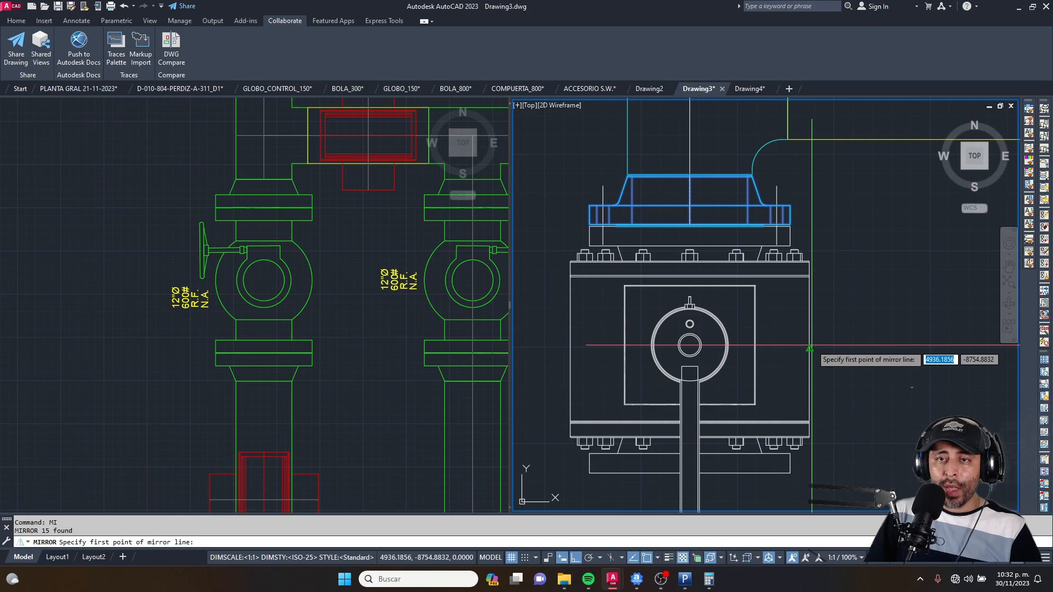
pyautogui.moveTo(838, 351); pyautogui.dragTo(827, 234, button='middle')
pyautogui.click(846, 241)
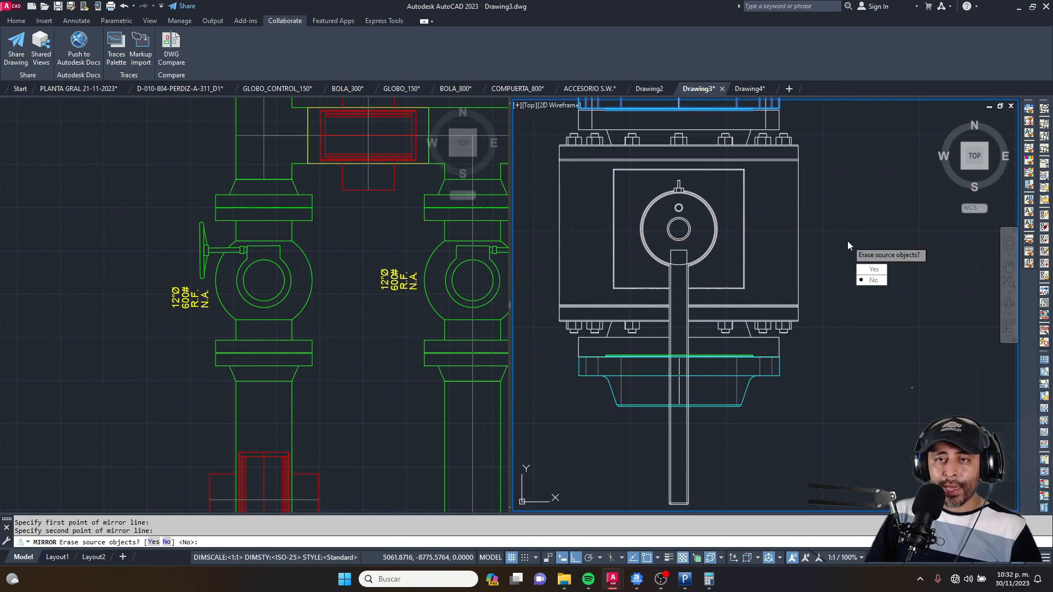
pyautogui.press('Escape')
# Step: Move the mirrored lower flange and gasket a short distance straight down, clear of the valve
pyautogui.scroll(2, 839, 335)
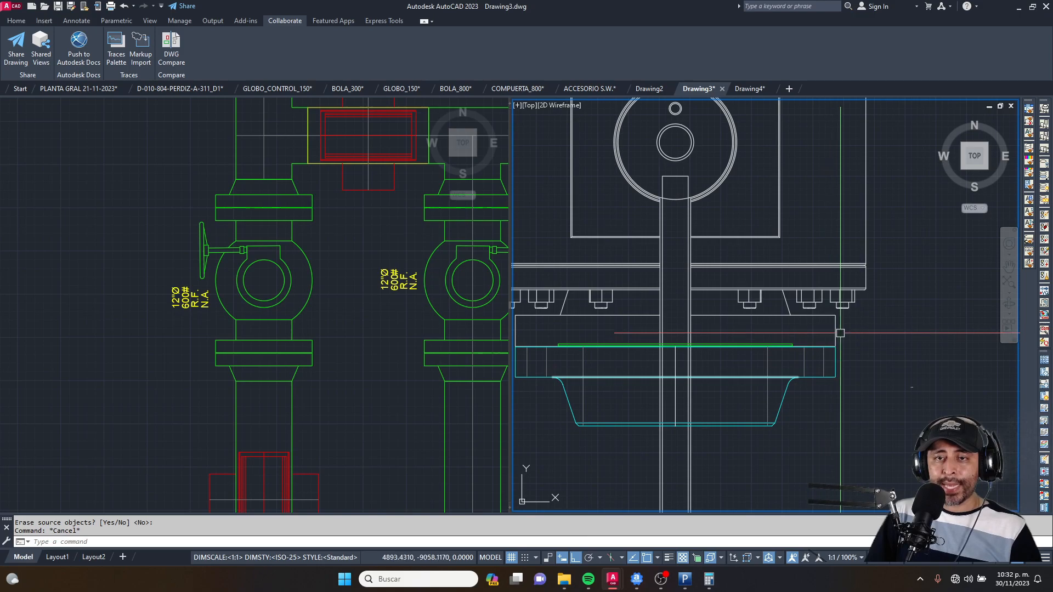
pyautogui.scroll(2, 821, 313)
pyautogui.scroll(3, 795, 376)
pyautogui.scroll(-5, 899, 224)
pyautogui.scroll(3, 658, 253)
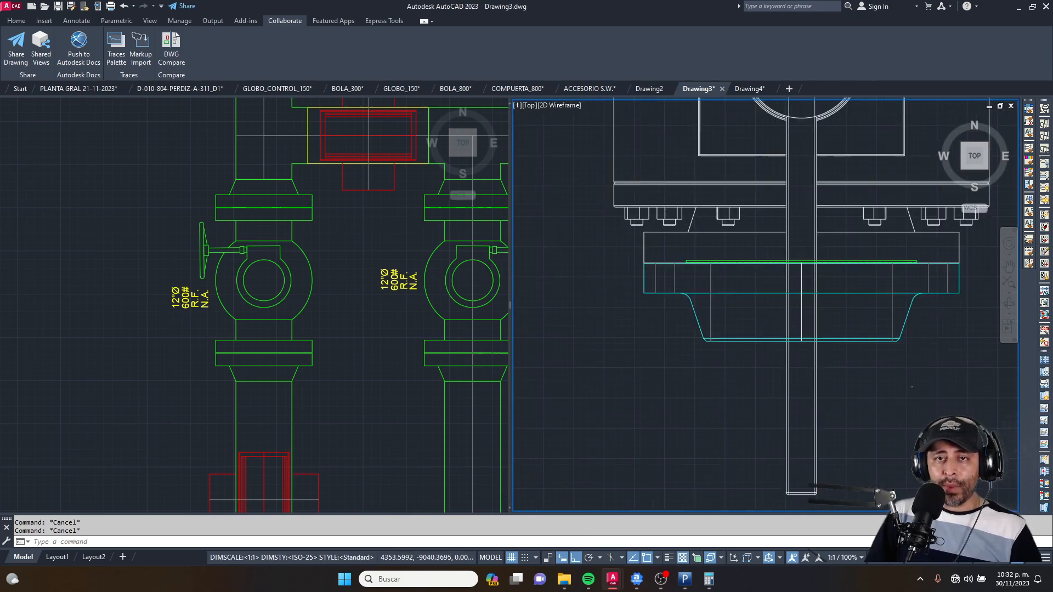
pyautogui.scroll(-3, 619, 252)
pyautogui.click(618, 252)
pyautogui.click(854, 349)
pyautogui.scroll(5, 811, 301)
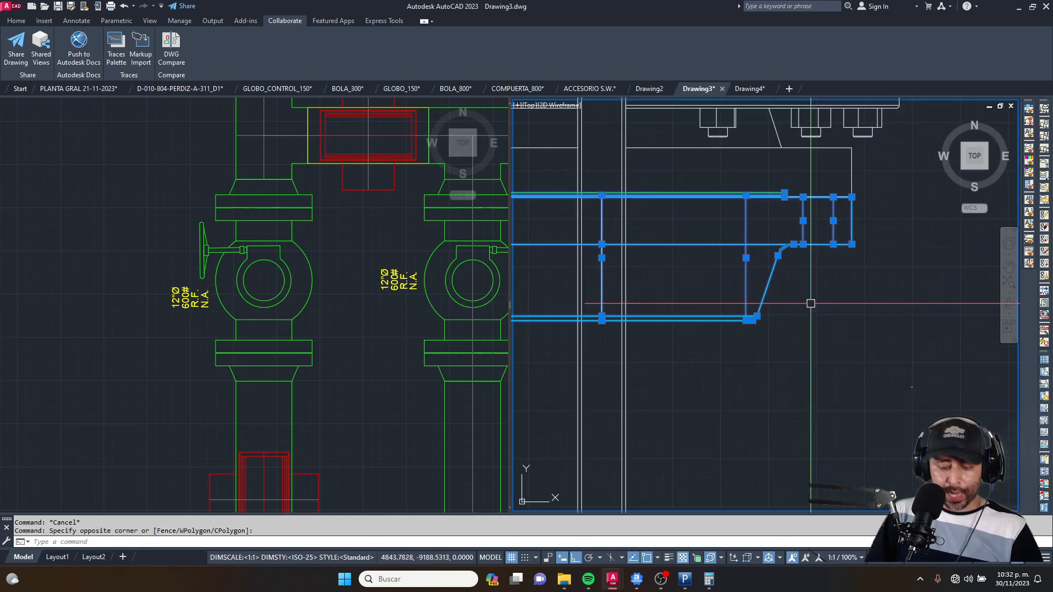
pyautogui.write('m')
pyautogui.press('Return')
pyautogui.scroll(-2, 807, 267)
pyautogui.click(816, 276)
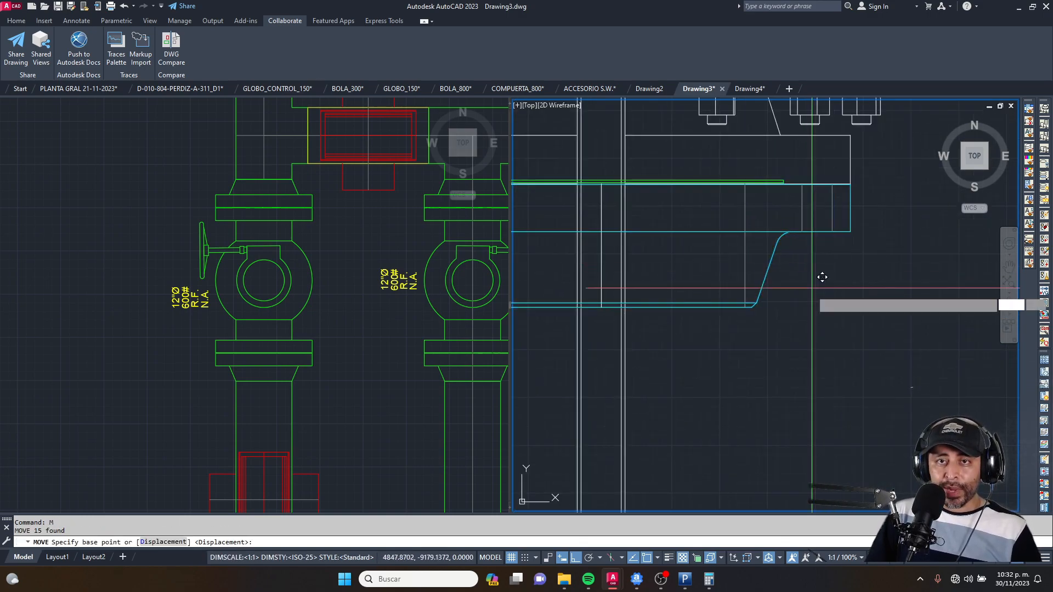
pyautogui.click(818, 313)
pyautogui.press('Escape')
pyautogui.scroll(-2, 770, 300)
pyautogui.press('Escape')
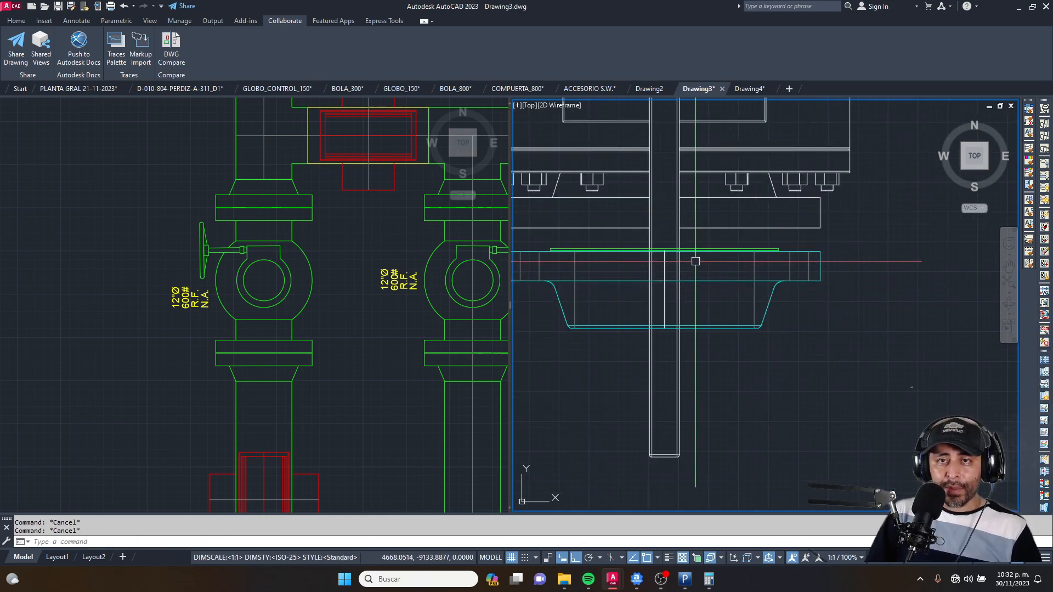
# Step: Move the mirrored flange and gasket up by the gasket's upper edge onto the underside of the valve's lower flange
pyautogui.write('m')
pyautogui.press('Return')
pyautogui.write('p')
pyautogui.press('Return')
pyautogui.press('Return')
pyautogui.scroll(5, 779, 234)
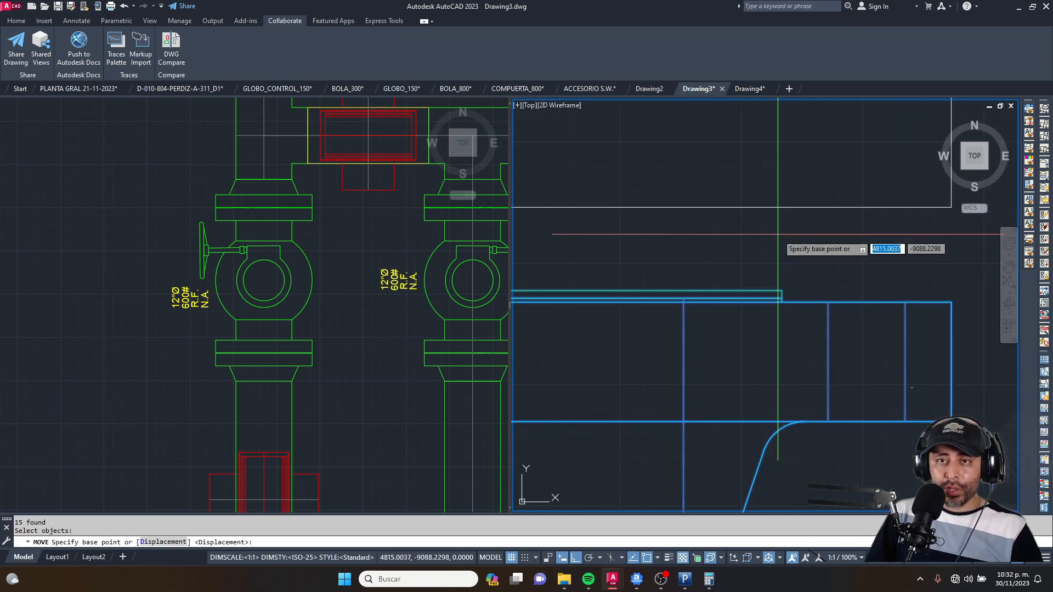
pyautogui.click(790, 368)
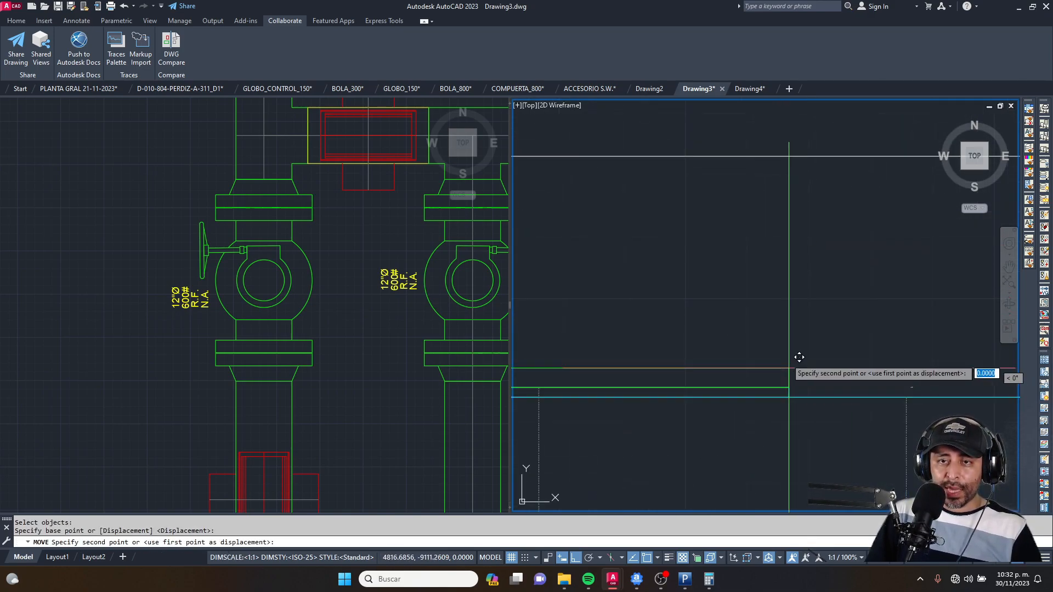
pyautogui.click(789, 157)
pyautogui.scroll(-5, 773, 187)
pyautogui.press('Escape')
pyautogui.scroll(-3, 751, 242)
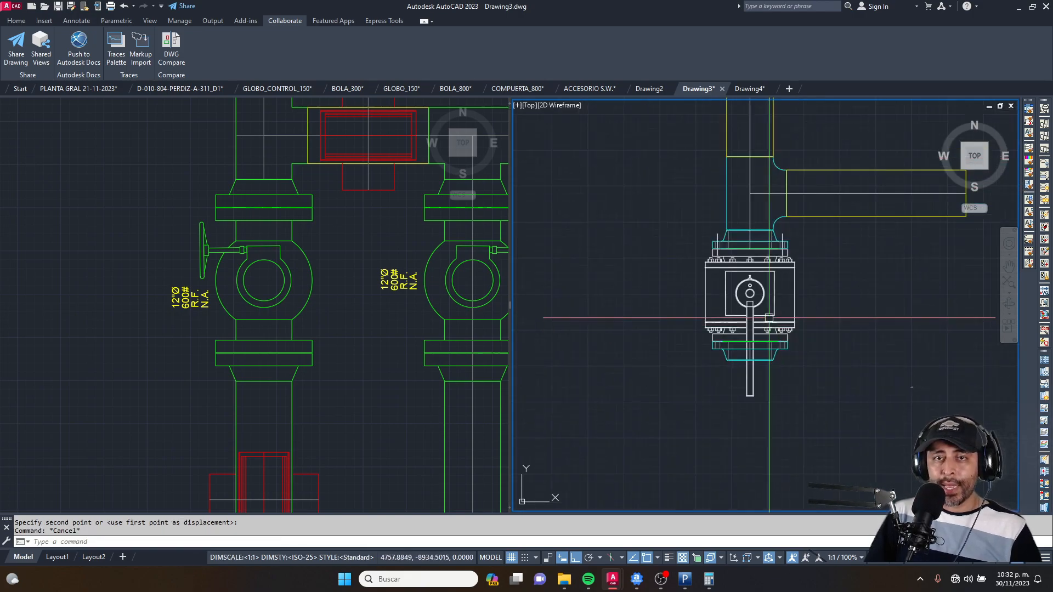
# Step: Copy the vertical pipe above the tee straight down so it starts at the weld end of the lower flange
pyautogui.scroll(-2, 259, 228)
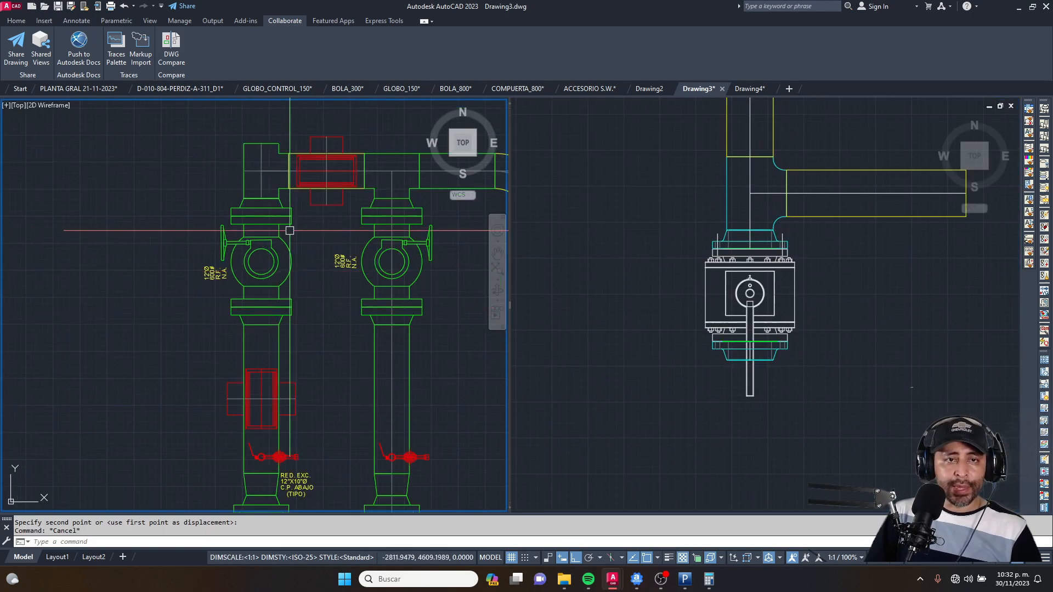
pyautogui.click(713, 235)
pyautogui.moveTo(719, 170); pyautogui.dragTo(678, 350, button='middle')
pyautogui.press('Escape')
pyautogui.scroll(4, 690, 155)
pyautogui.write('co')
pyautogui.press('Return')
pyautogui.click(733, 163)
pyautogui.scroll(-8, 734, 162)
pyautogui.scroll(10, 725, 323)
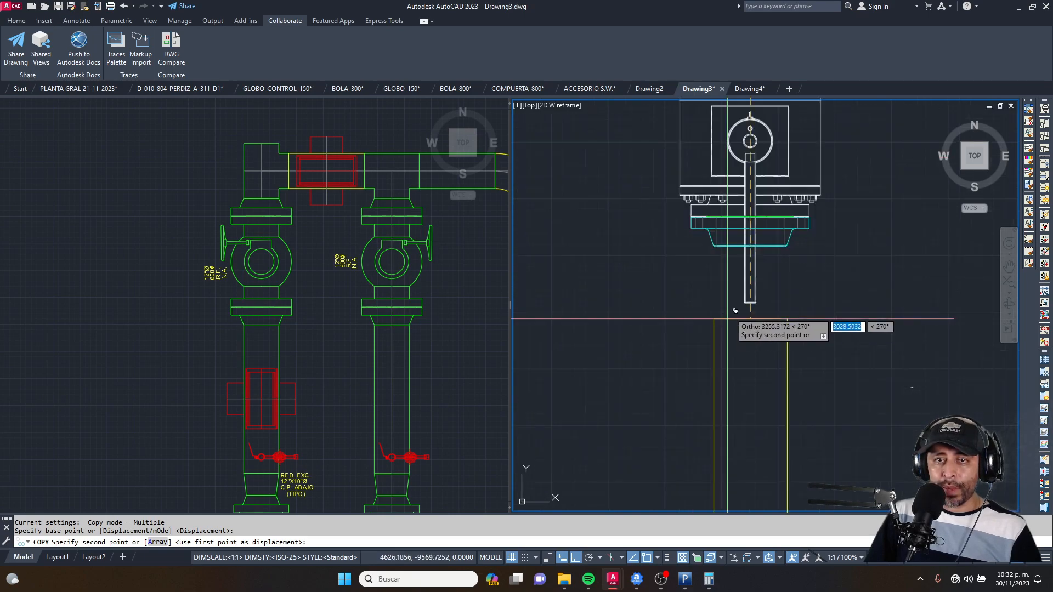
pyautogui.scroll(5, 754, 225)
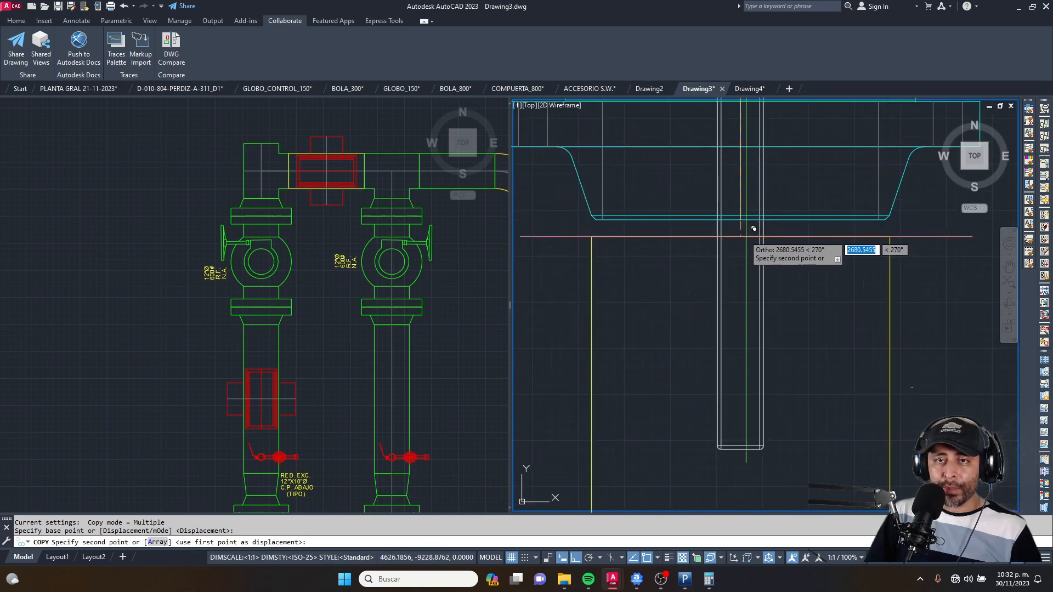
pyautogui.click(740, 202)
pyautogui.scroll(-4, 736, 219)
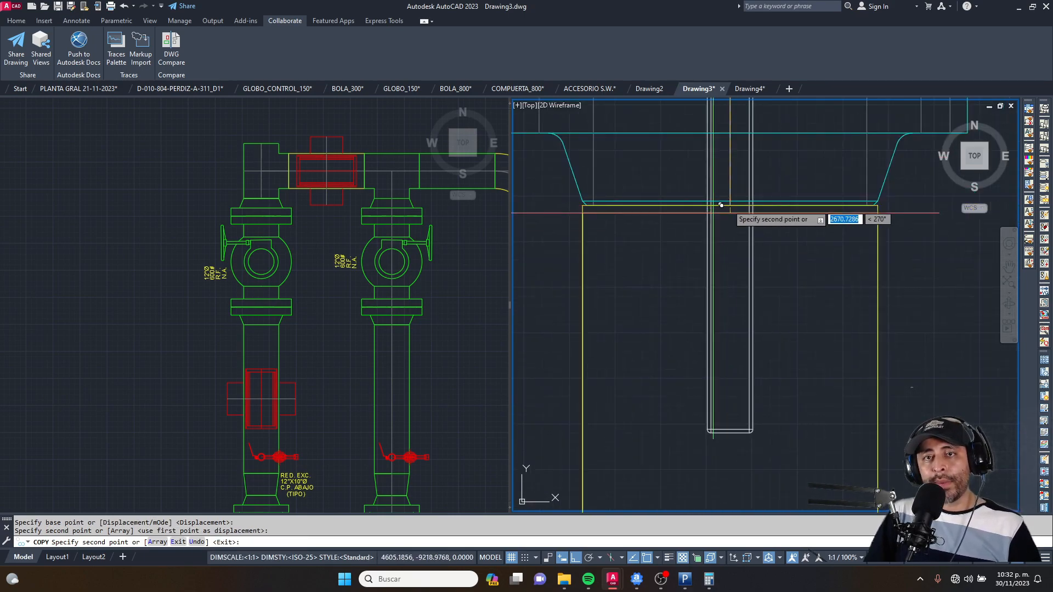
pyautogui.press('Escape')
pyautogui.scroll(3, 742, 211)
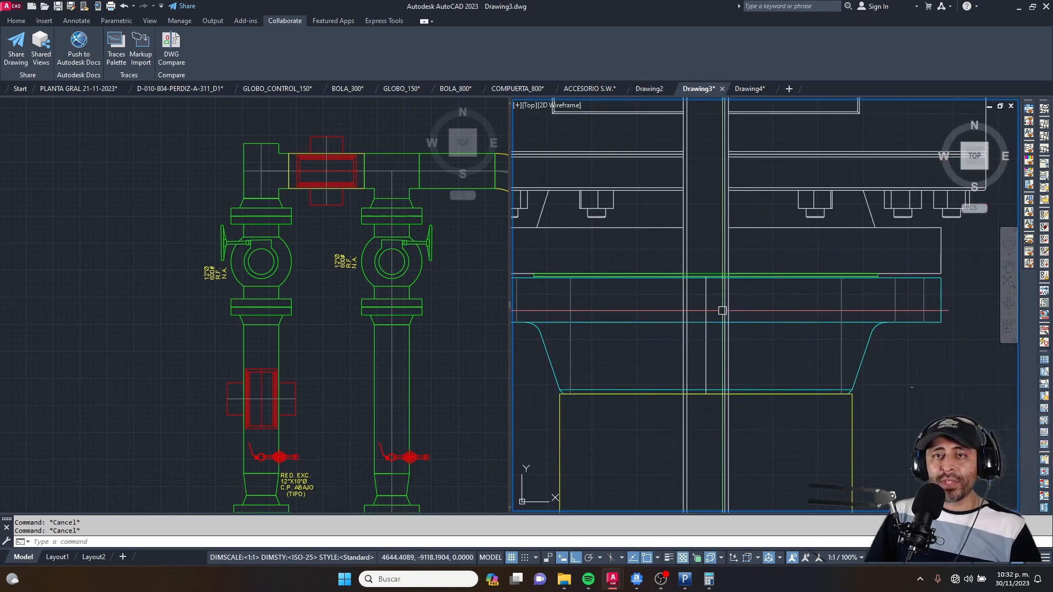
pyautogui.scroll(-3, 733, 273)
pyautogui.scroll(6, 704, 252)
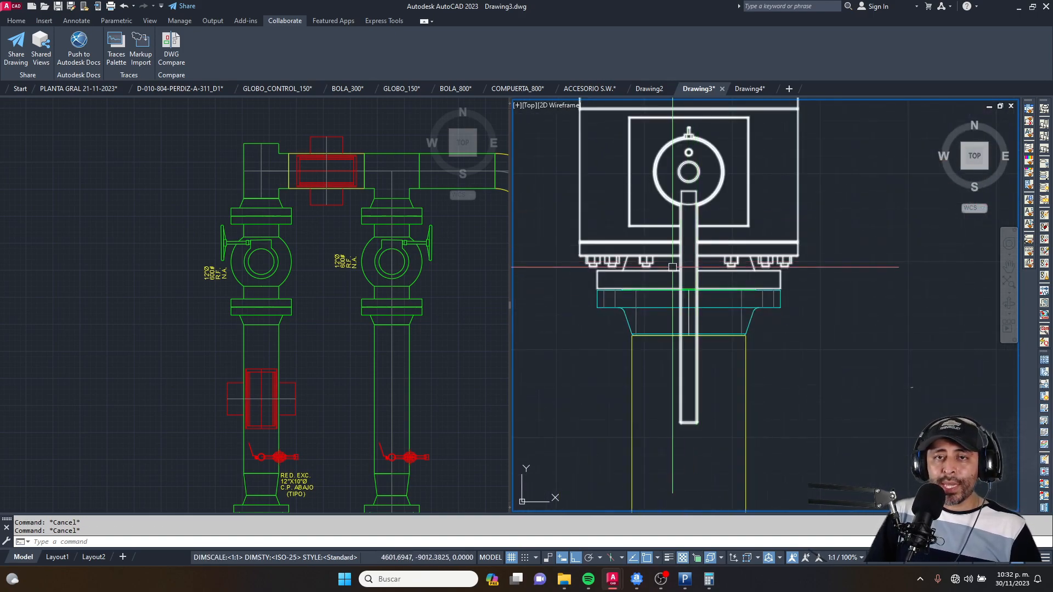
# Step: Copy the complete assembly of pipes, tee, flanges and ball valve horizontally to the right of the original
pyautogui.click(760, 291)
pyautogui.press('Escape')
pyautogui.scroll(-8, 760, 291)
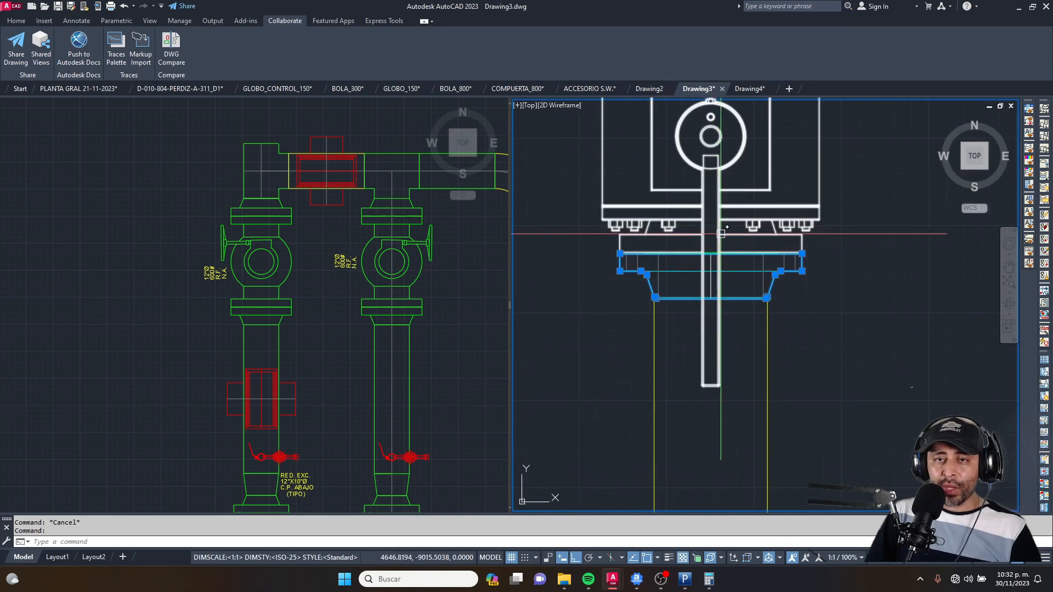
pyautogui.click(683, 144)
pyautogui.click(821, 361)
pyautogui.write('co')
pyautogui.press('Return')
pyautogui.click(721, 319)
pyautogui.click(816, 318)
pyautogui.press('Escape')
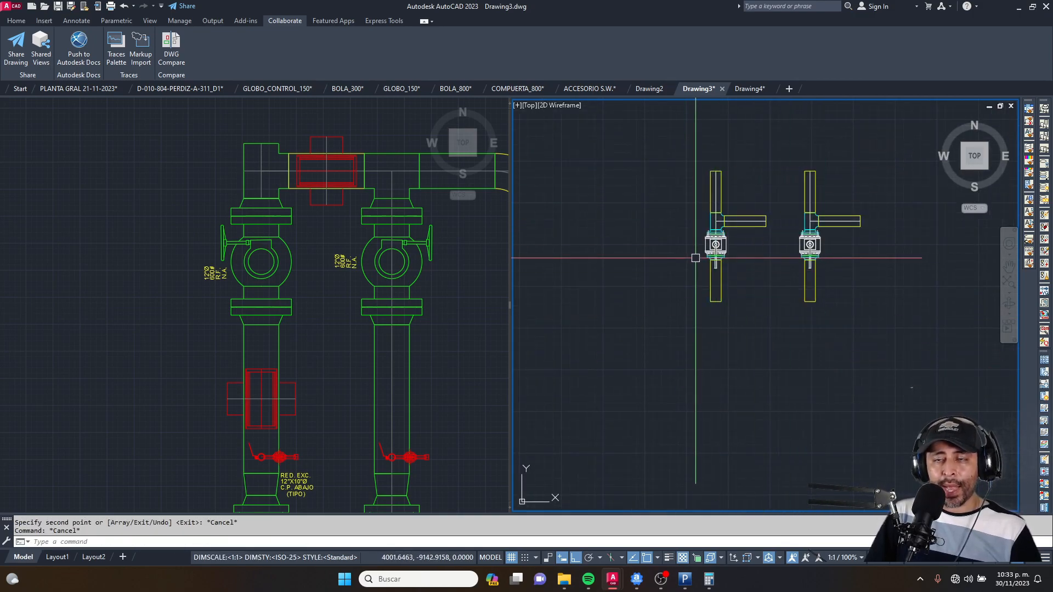
# Step: Trim the lower flange's weld-end lines and the pipe's upper edge where they cross the original valve's lever handle
pyautogui.scroll(10, 708, 249)
pyautogui.press('Escape')
pyautogui.scroll(4, 741, 275)
pyautogui.click(759, 305)
pyautogui.scroll(-6, 748, 292)
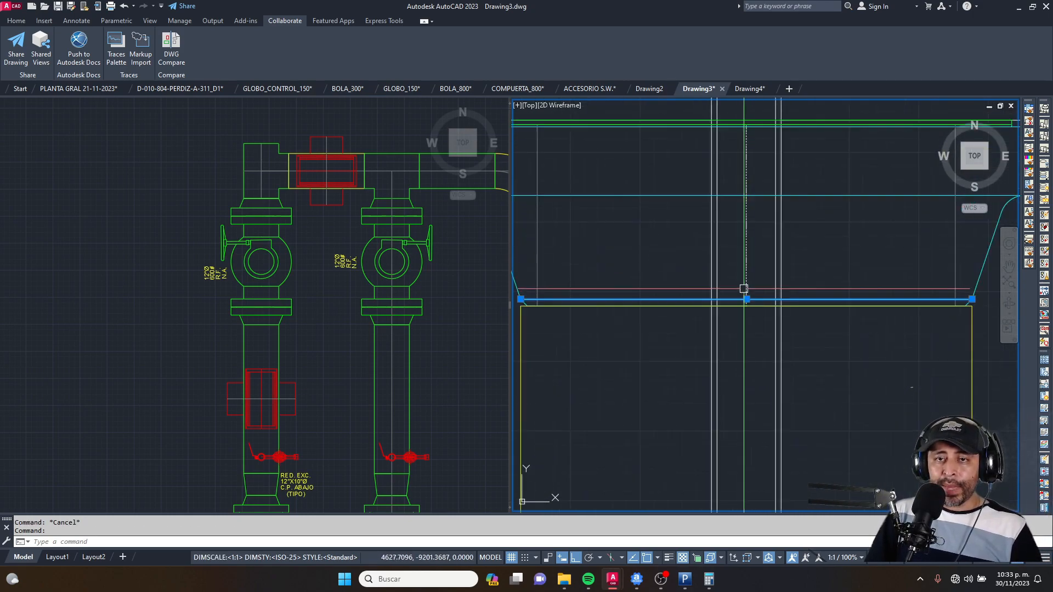
pyautogui.scroll(2, 751, 295)
pyautogui.scroll(3, 751, 296)
pyautogui.write('tr')
pyautogui.press('Return')
pyautogui.click(712, 283)
pyautogui.scroll(3, 742, 289)
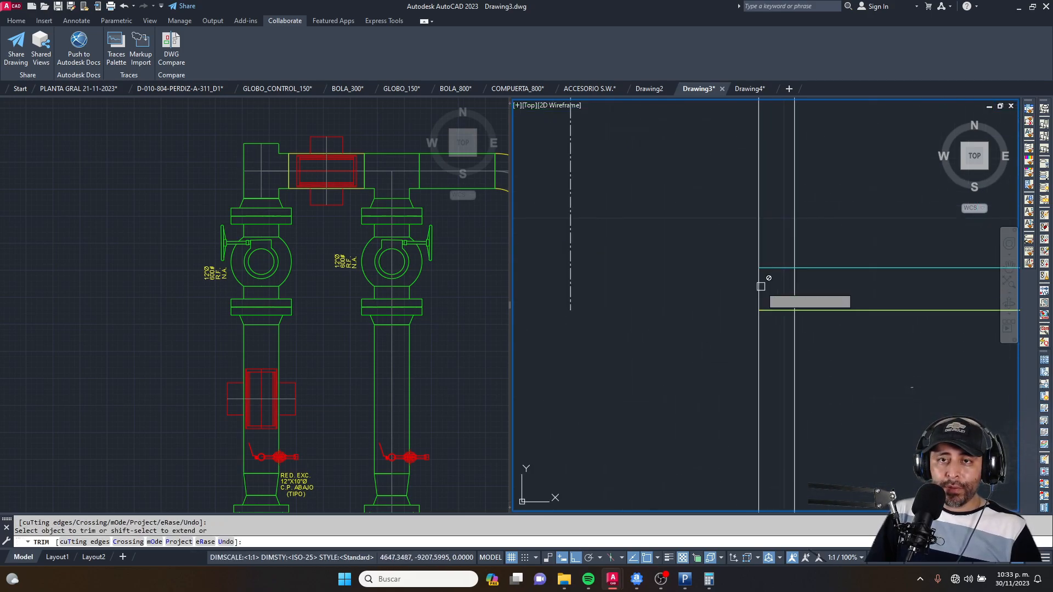
pyautogui.moveTo(775, 247); pyautogui.dragTo(780, 328)
pyautogui.scroll(-6, 781, 329)
pyautogui.scroll(6, 673, 319)
pyautogui.moveTo(697, 283); pyautogui.dragTo(702, 374)
# Step: Trim the lower gasket lines and the adjoining flange face lines where they cross the original valve's lever handle
pyautogui.scroll(-8, 702, 378)
pyautogui.scroll(5, 720, 193)
pyautogui.moveTo(708, 167); pyautogui.dragTo(705, 233)
pyautogui.scroll(4, 798, 249)
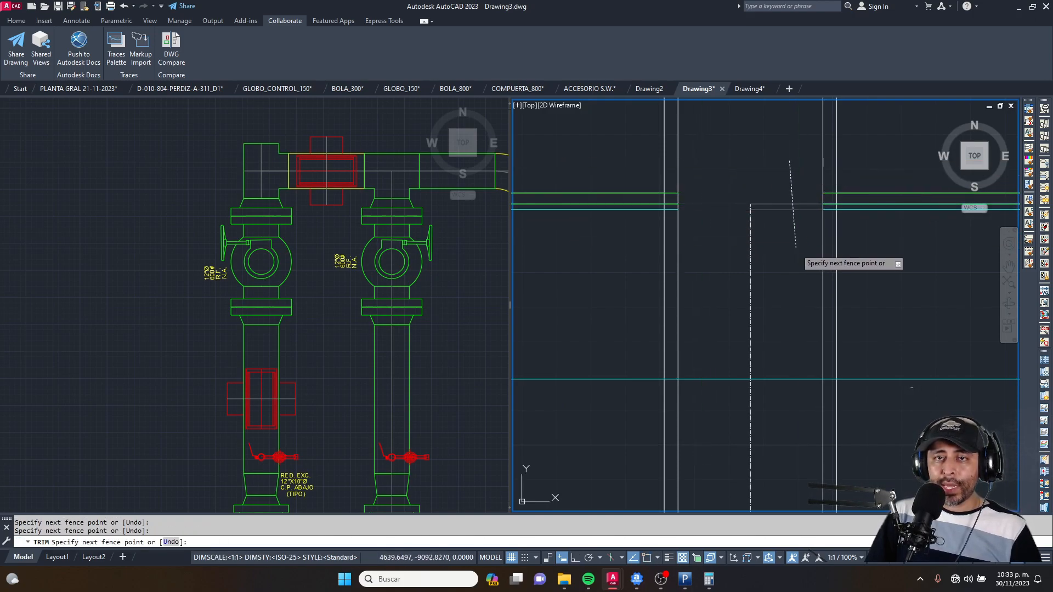
pyautogui.moveTo(790, 180); pyautogui.dragTo(767, 359)
pyautogui.scroll(-6, 827, 296)
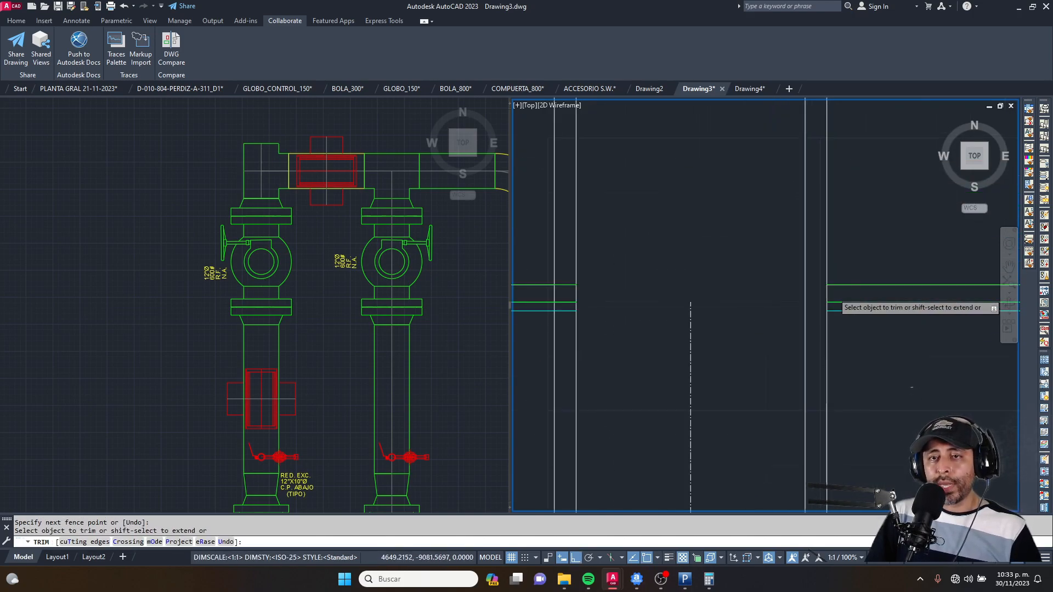
pyautogui.scroll(2, 582, 296)
pyautogui.moveTo(579, 291); pyautogui.dragTo(653, 262, button='middle')
pyautogui.scroll(2, 651, 254)
pyautogui.scroll(-5, 633, 209)
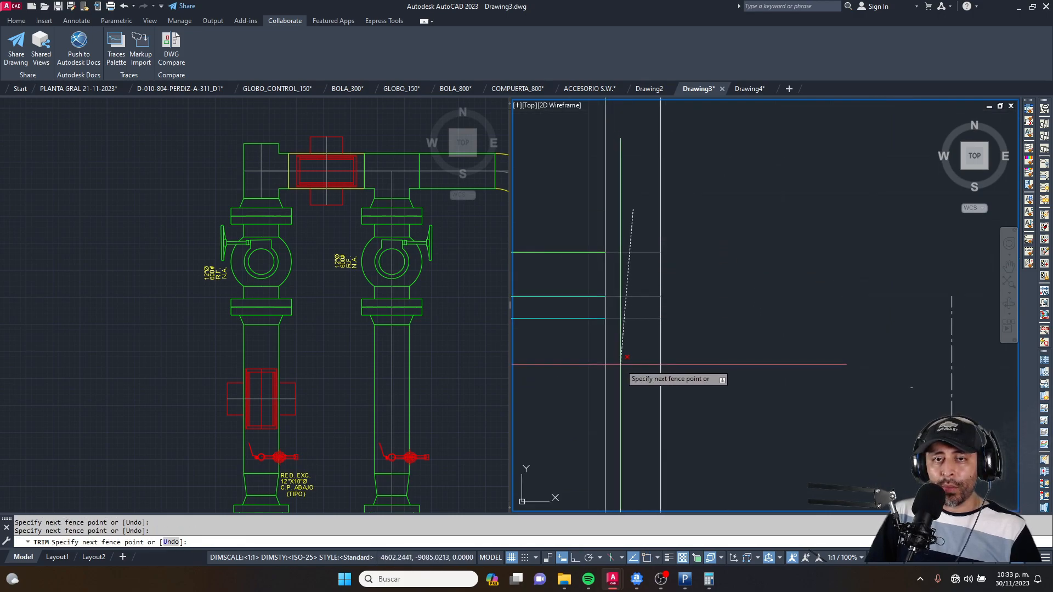
pyautogui.press('Escape')
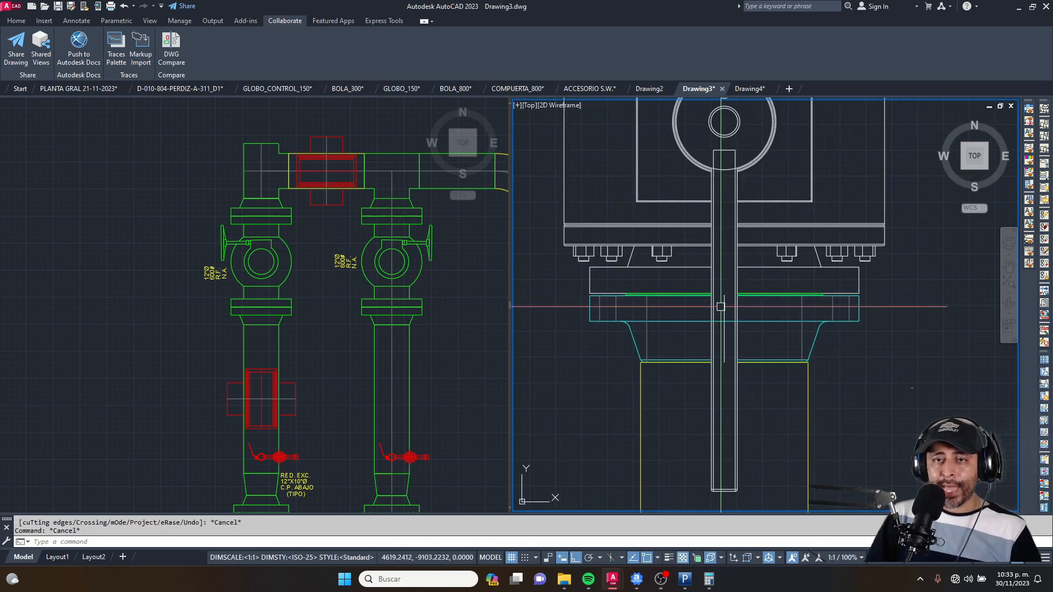
# Step: Erase the short centre line of the lower flange and the leftover geometry behind the original valve's lever handle
pyautogui.press('Escape')
pyautogui.click(725, 302)
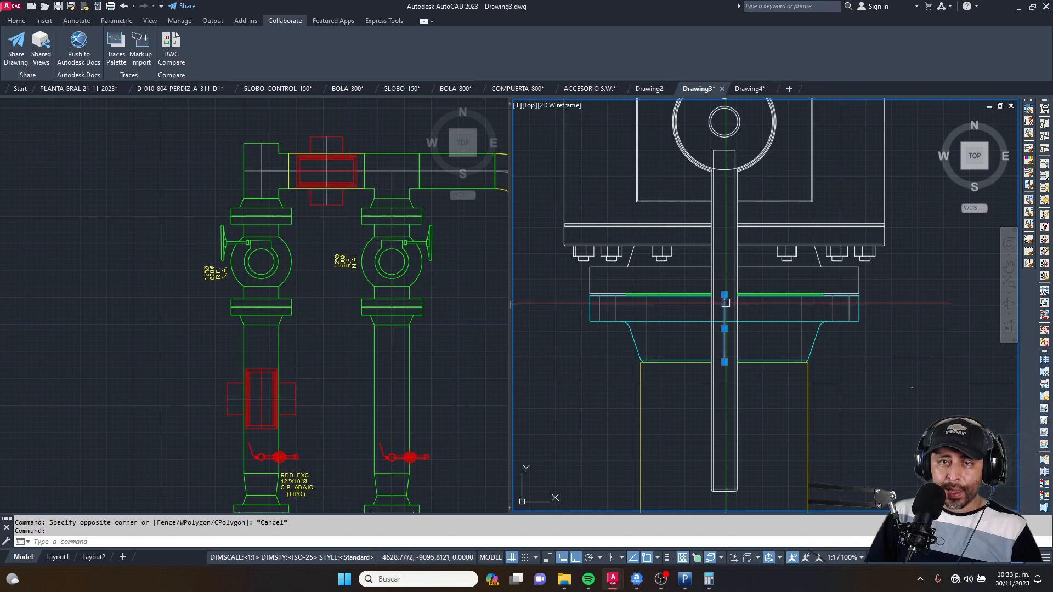
pyautogui.press('Delete')
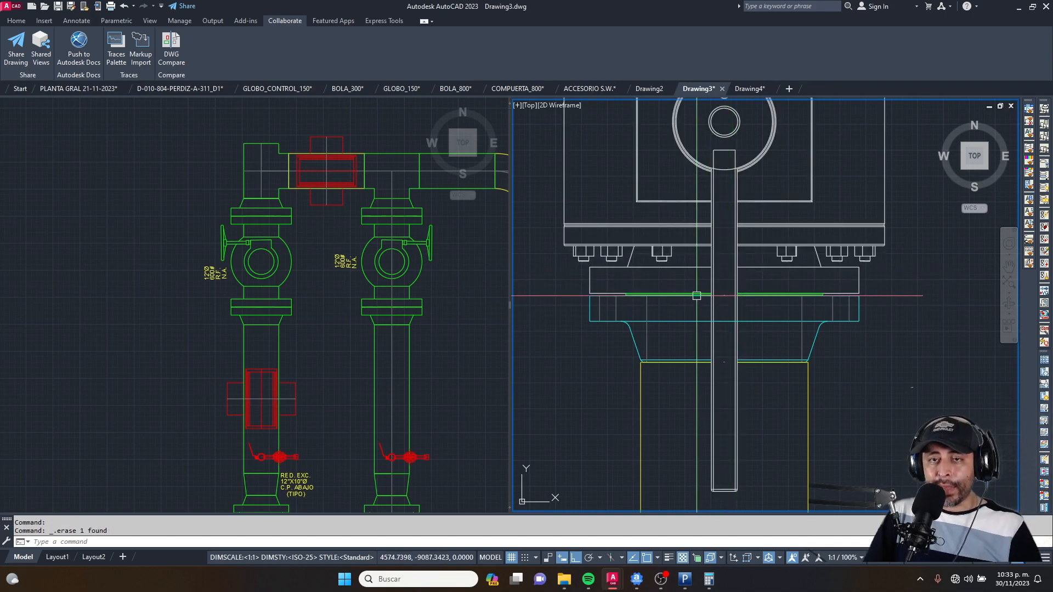
pyautogui.scroll(4, 696, 296)
pyautogui.scroll(-2, 740, 265)
pyautogui.click(741, 264)
pyautogui.click(771, 426)
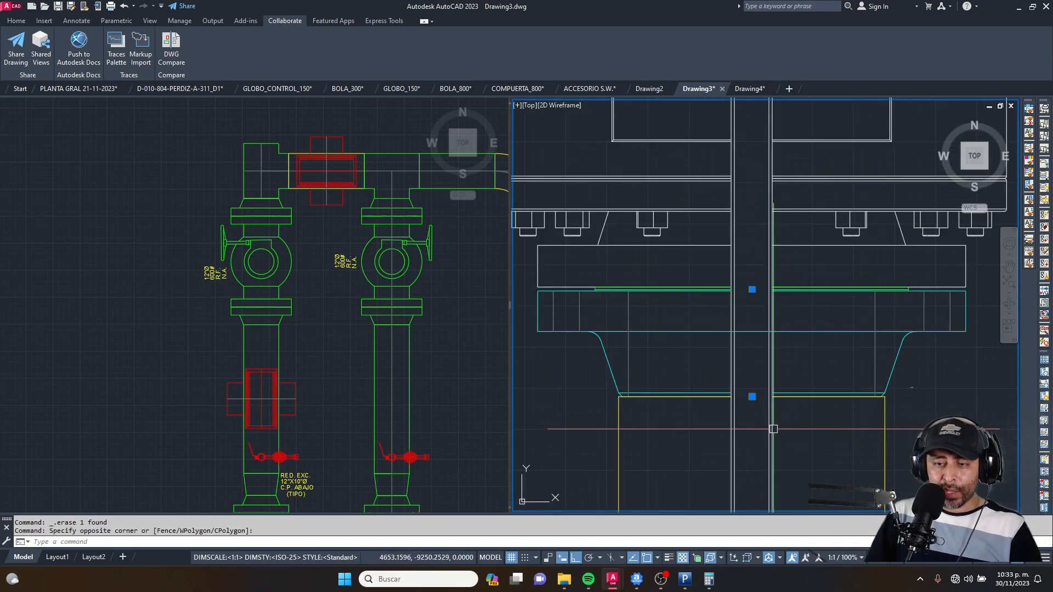
pyautogui.scroll(-3, 774, 329)
pyautogui.press('Delete')
pyautogui.press('Escape')
# Step: Remove the remaining piece of the lower flange's horizontal line where it crosses the original valve's lever handle
pyautogui.scroll(2, 750, 286)
pyautogui.scroll(2, 751, 286)
pyautogui.write('tr')
pyautogui.press('Return')
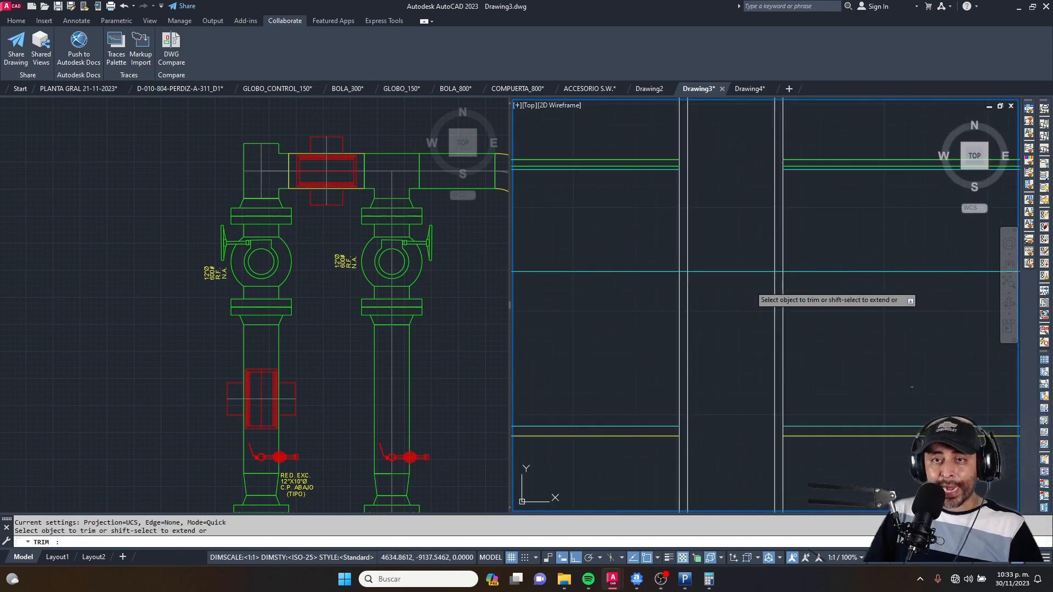
pyautogui.scroll(3, 788, 256)
pyautogui.scroll(-1, 790, 258)
pyautogui.scroll(-1, 684, 250)
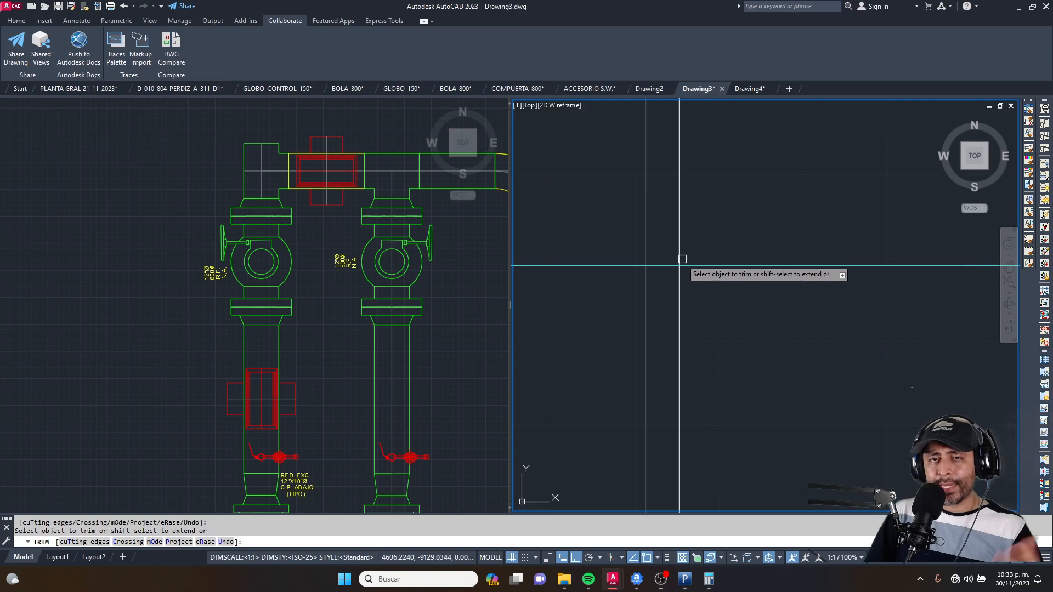
pyautogui.scroll(-1, 665, 266)
pyautogui.press('Escape')
pyautogui.click(733, 302)
pyautogui.click(702, 258)
pyautogui.scroll(-2, 659, 285)
pyautogui.press('Delete')
pyautogui.scroll(-5, 689, 272)
pyautogui.moveTo(683, 171); pyautogui.dragTo(694, 211, button='middle')
pyautogui.scroll(2, 701, 309)
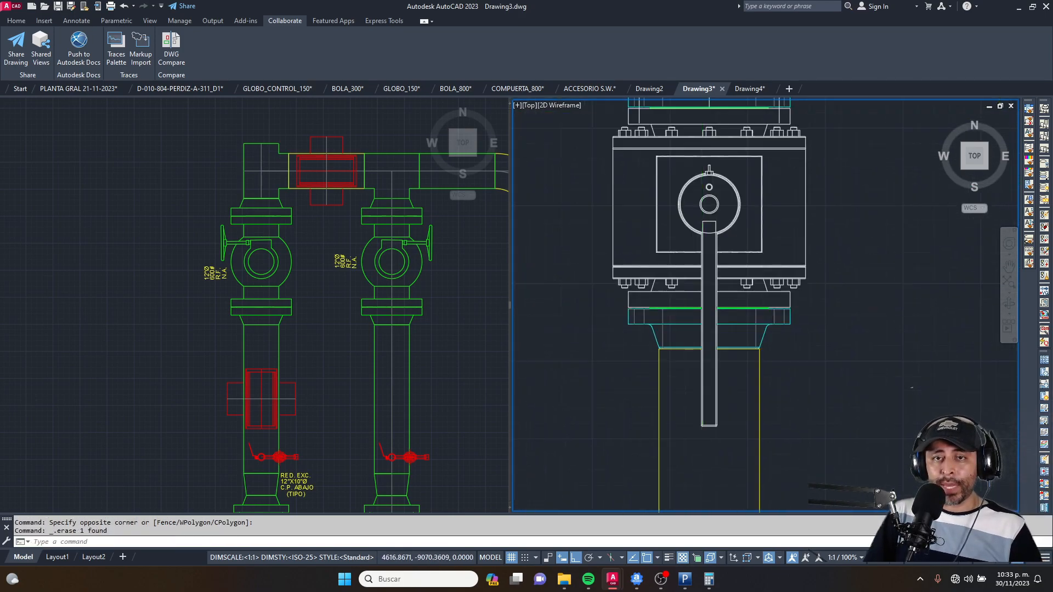
# Step: Locate the loose concentric and eccentric reducers among the fittings and compare them with the reducers in the reference loop
pyautogui.scroll(-2, 679, 290)
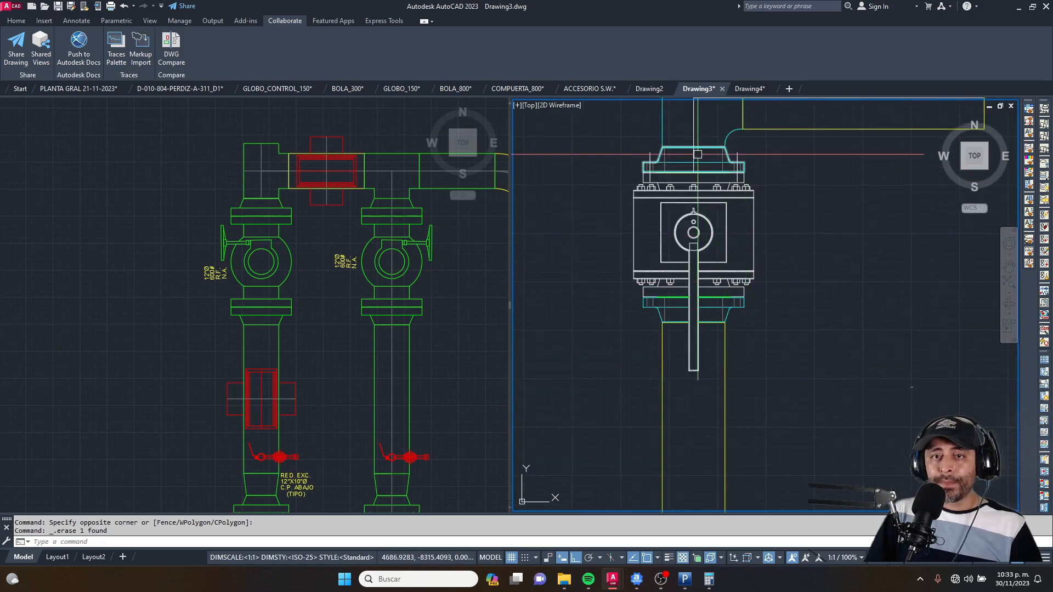
pyautogui.scroll(-3, 735, 239)
pyautogui.click(241, 409)
pyautogui.moveTo(241, 409); pyautogui.dragTo(225, 293, button='middle')
pyautogui.click(752, 282)
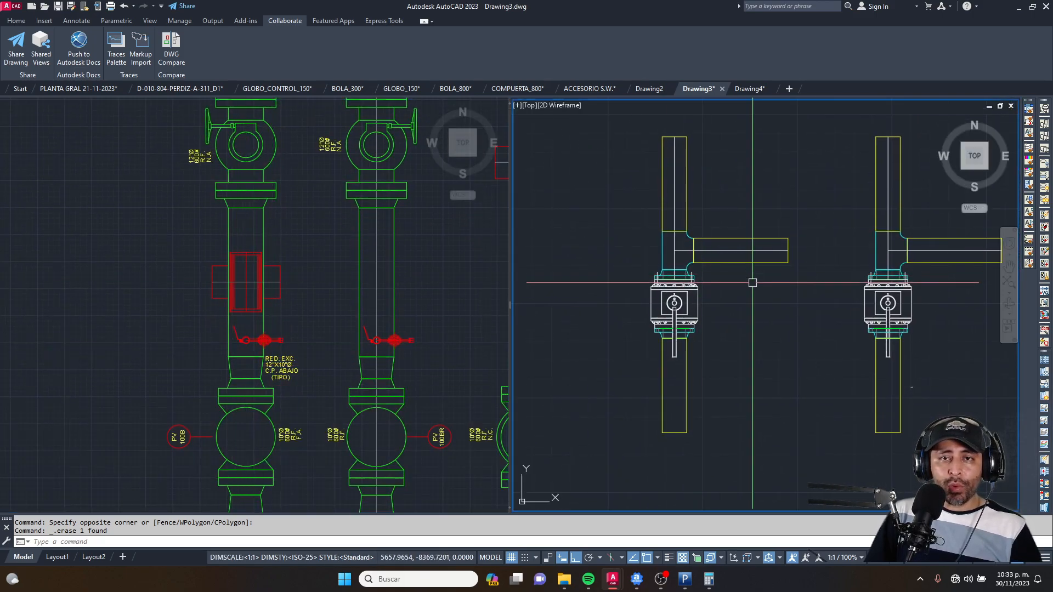
pyautogui.scroll(-8, 697, 296)
pyautogui.scroll(5, 702, 160)
pyautogui.scroll(5, 705, 295)
pyautogui.click(710, 211)
pyautogui.click(624, 320)
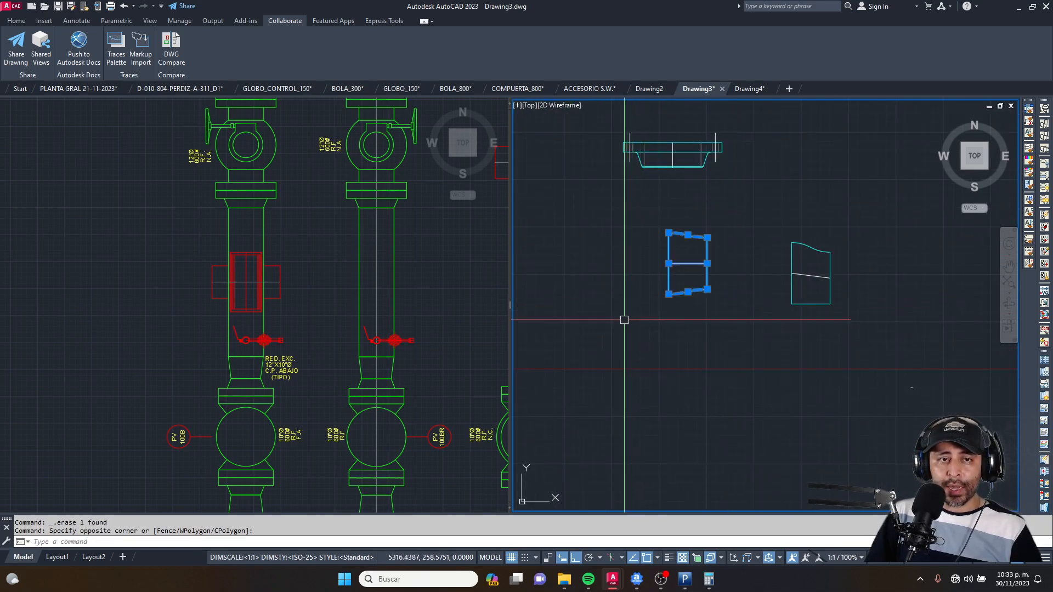
pyautogui.press('Escape')
# Step: Examine the reference loop's 12"X10"Ø eccentric reducer and its note, and inspect the matching eccentric reducer among the loose fittings
pyautogui.click(340, 348)
pyautogui.scroll(5, 294, 364)
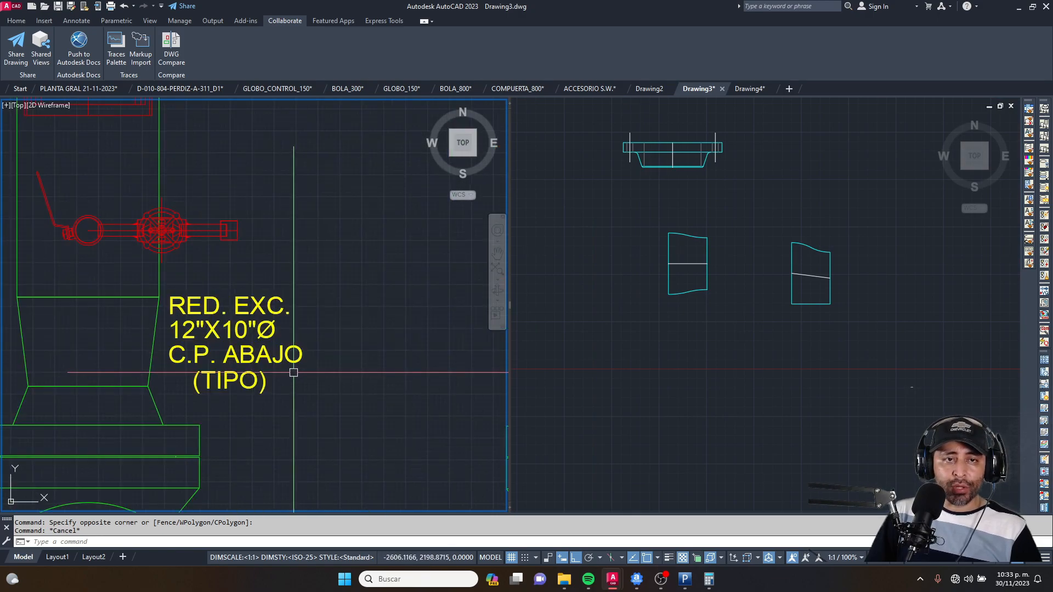
pyautogui.click(677, 302)
pyautogui.press('Escape')
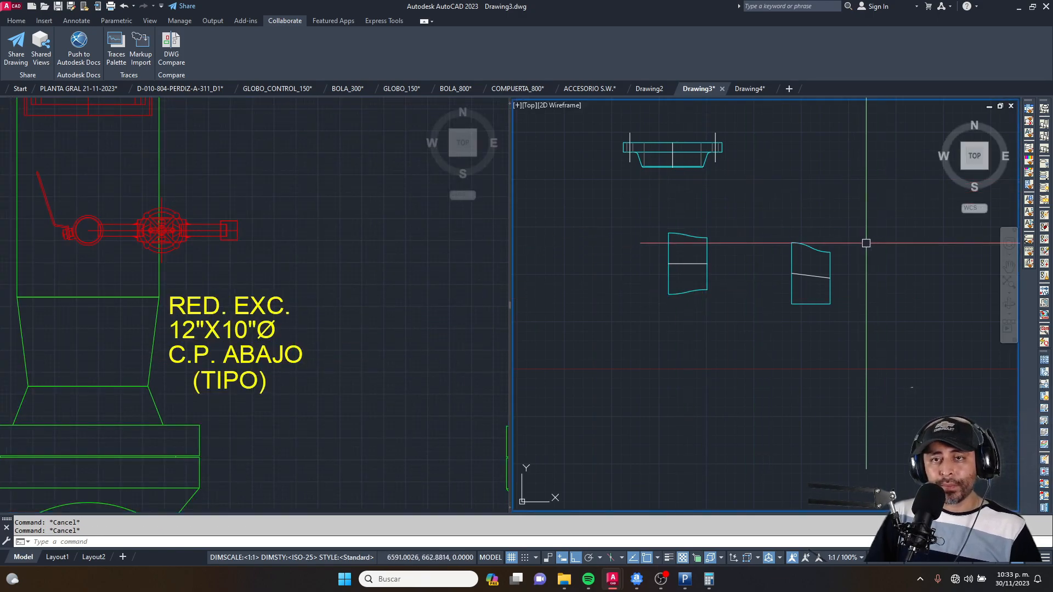
pyautogui.scroll(-2, 820, 252)
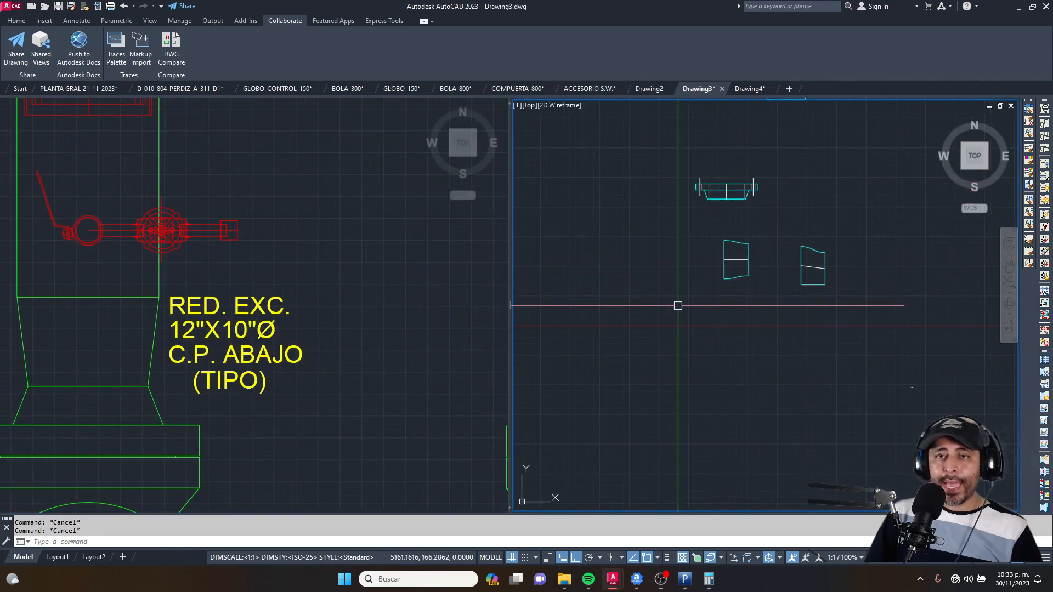
pyautogui.click(130, 308)
pyautogui.moveTo(130, 308); pyautogui.dragTo(228, 267, button='middle')
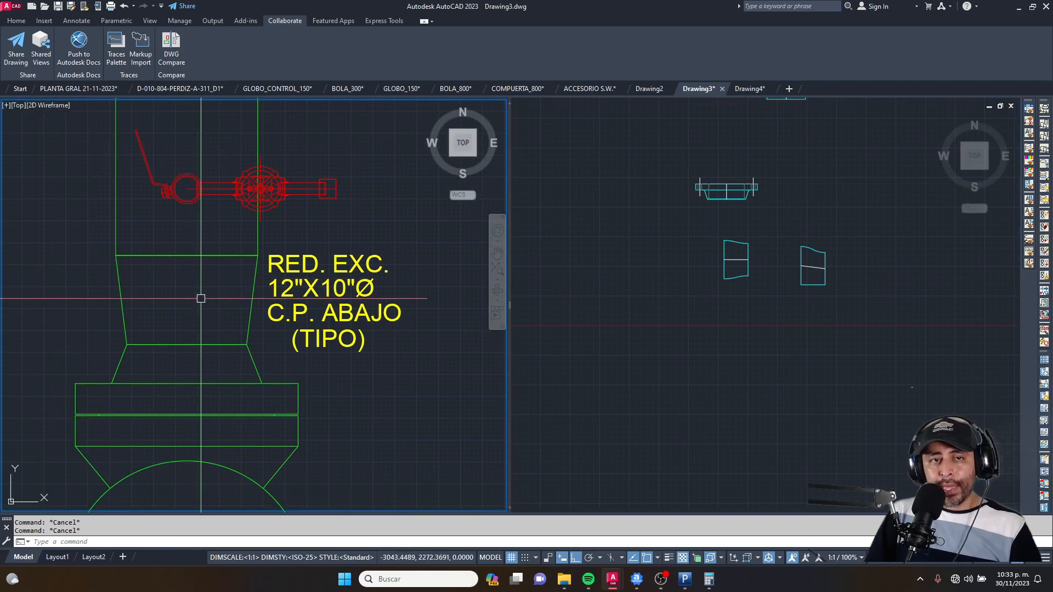
pyautogui.scroll(-3, 255, 286)
pyautogui.click(760, 264)
pyautogui.scroll(6, 807, 264)
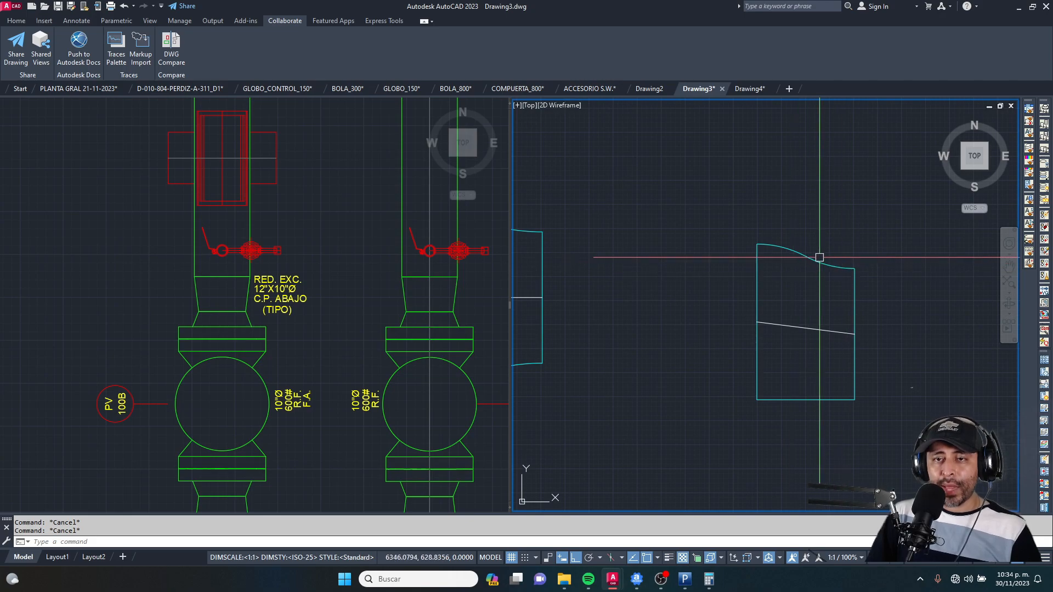
# Step: Switch to AViCAD and review the Mech-Q reducer options at size 300 - 250, including the roll list and the eccentric type
pyautogui.click(647, 579)
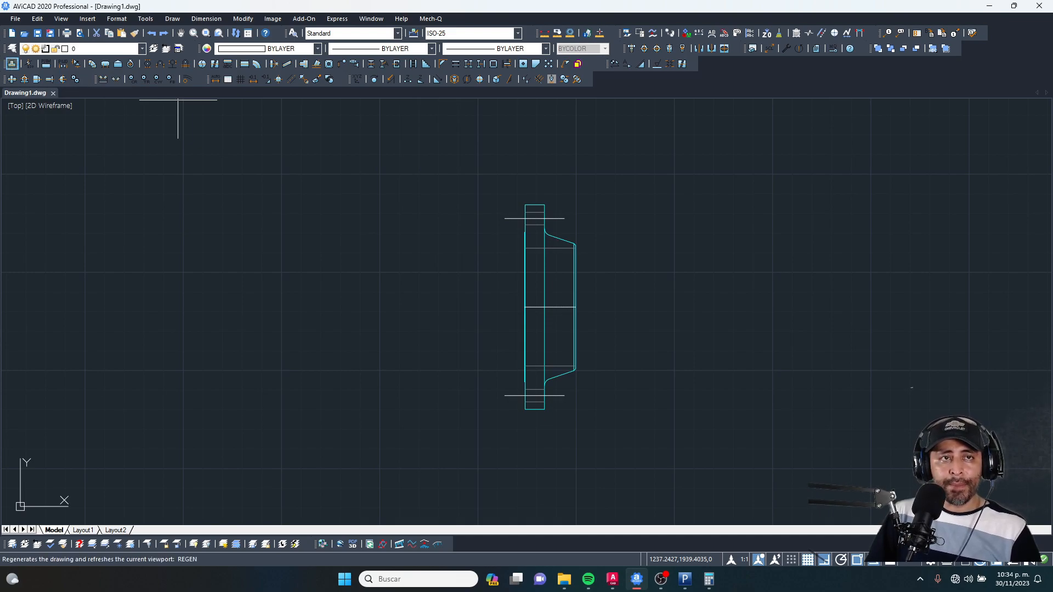
pyautogui.click(12, 64)
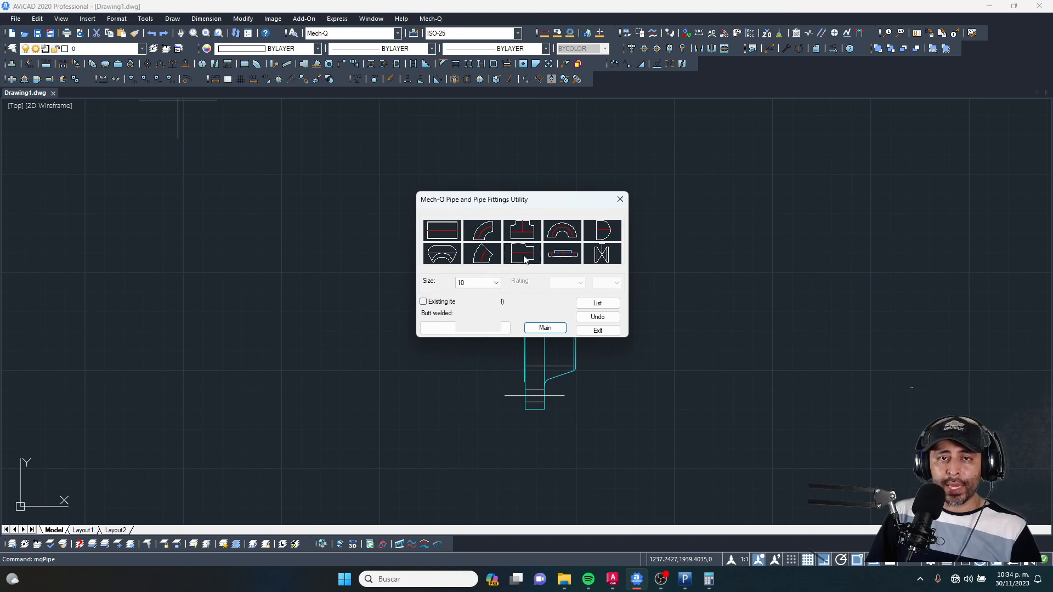
pyautogui.click(491, 327)
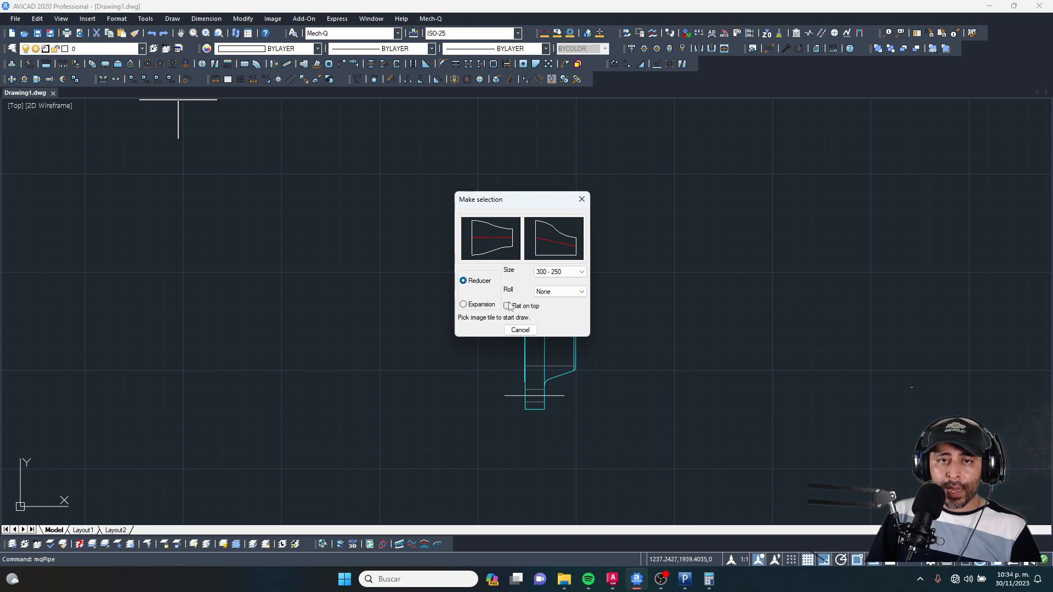
pyautogui.click(556, 294)
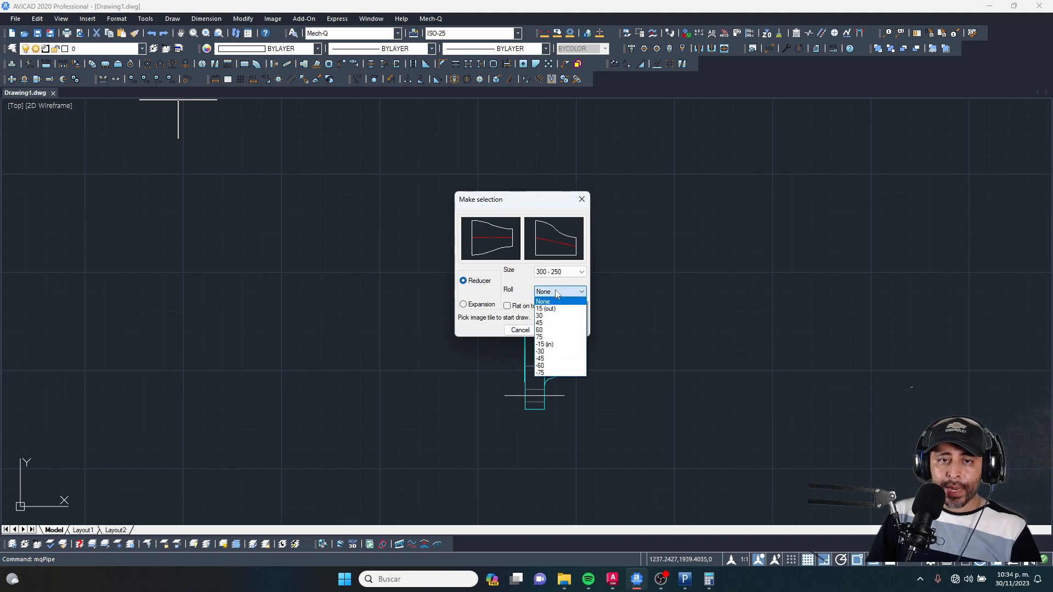
pyautogui.click(557, 294)
pyautogui.click(575, 229)
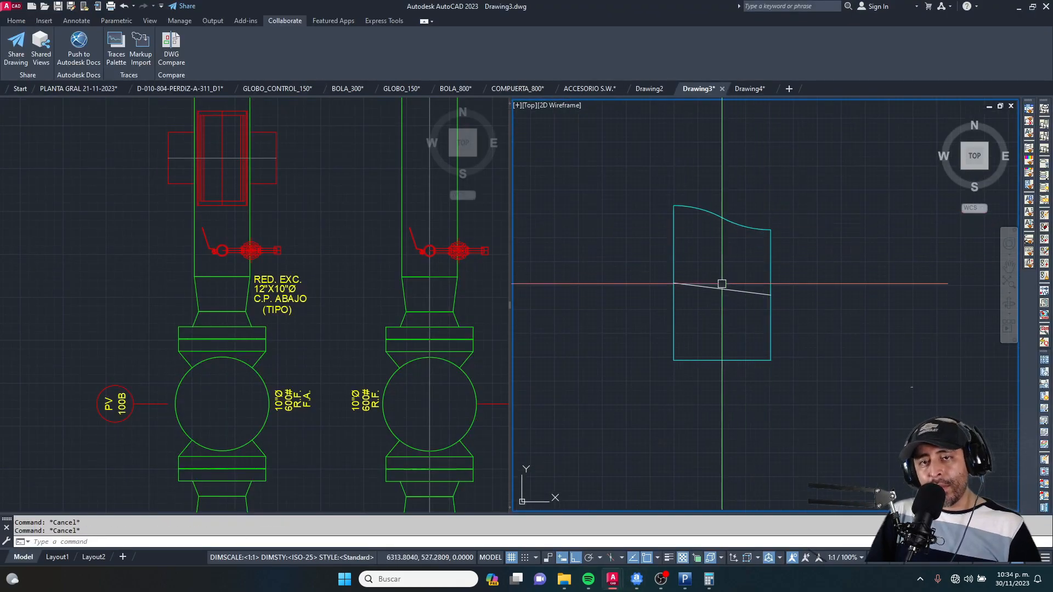
# Step: Return to AutoCAD and compare the shapes of the loose concentric and eccentric reducers with the reducer above the second control valve
pyautogui.scroll(-4, 660, 311)
pyautogui.scroll(-2, 682, 305)
pyautogui.scroll(4, 680, 308)
pyautogui.scroll(-2, 744, 298)
pyautogui.scroll(2, 709, 313)
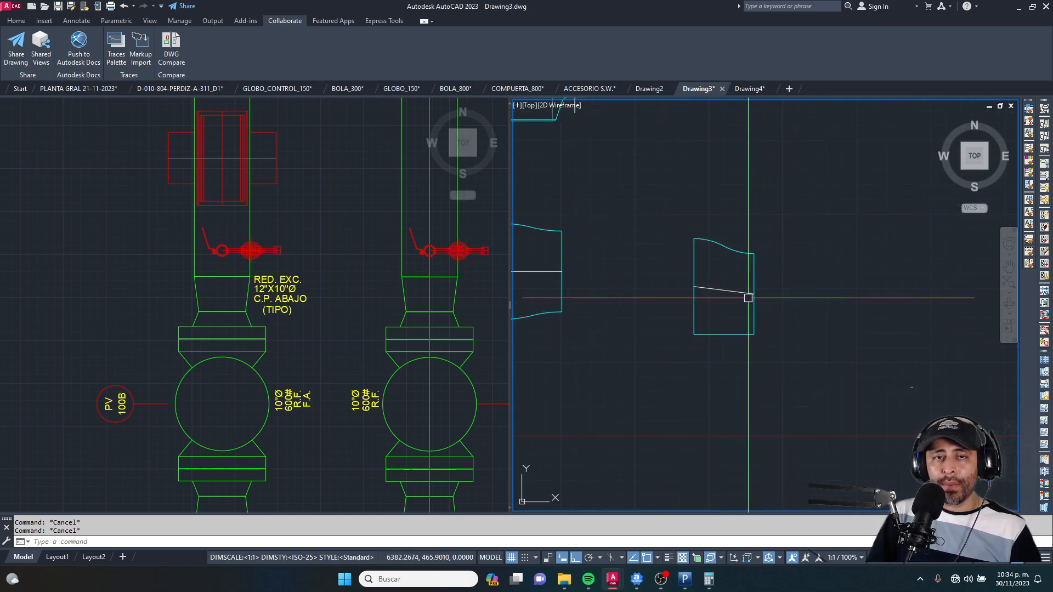
pyautogui.moveTo(627, 277); pyautogui.dragTo(762, 274, button='middle')
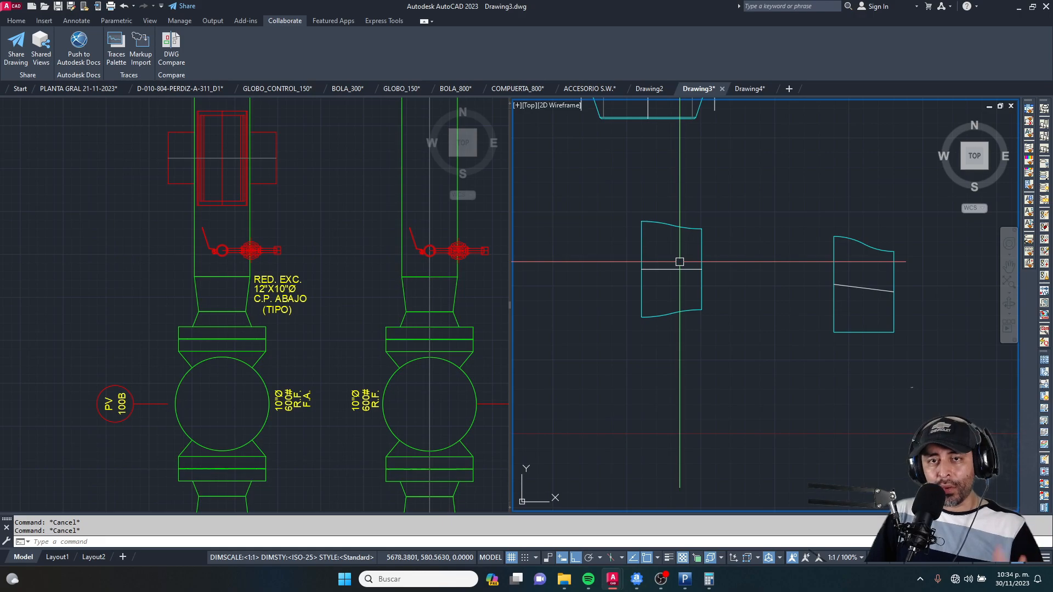
pyautogui.scroll(-2, 679, 262)
pyautogui.click(447, 287)
pyautogui.moveTo(427, 302); pyautogui.dragTo(310, 308, button='middle')
pyautogui.scroll(2, 310, 308)
pyautogui.click(723, 294)
pyautogui.scroll(6, 801, 246)
pyautogui.scroll(-2, 703, 308)
pyautogui.moveTo(655, 320); pyautogui.dragTo(757, 266, button='middle')
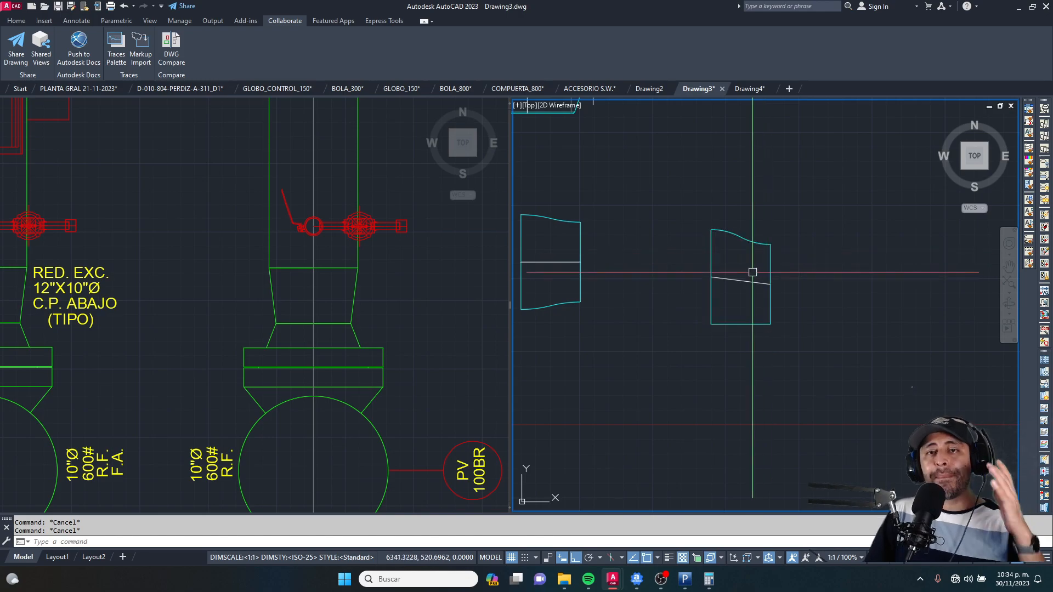
pyautogui.scroll(-2, 752, 272)
# Step: Read the "RED. EXC. 12"X10"Ø C.P. ABAJO (TIPO)" note beside the reference loop's first reducer
pyautogui.click(390, 307)
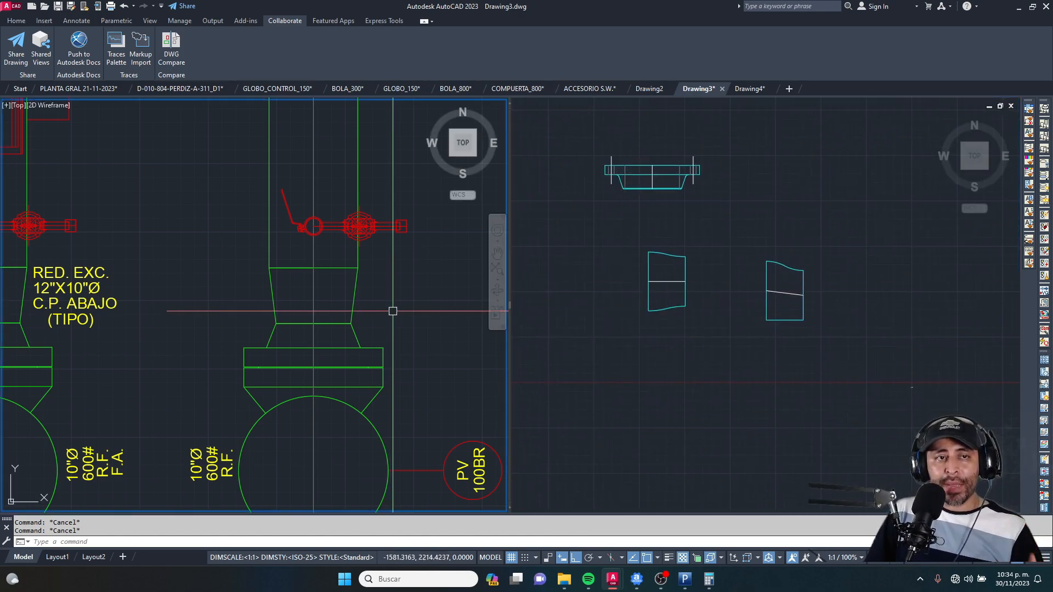
pyautogui.scroll(4, 271, 340)
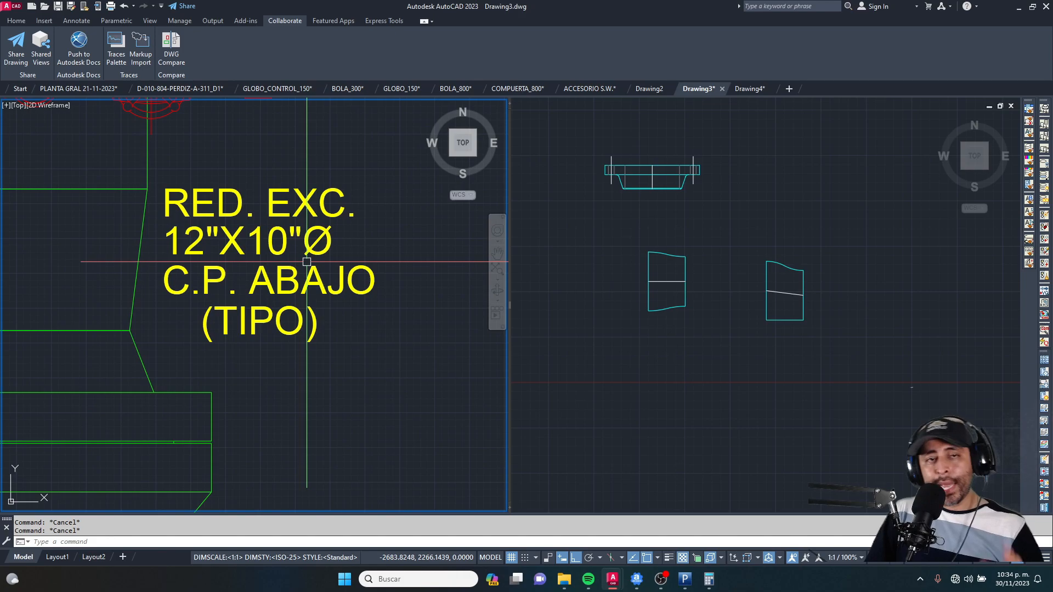
pyautogui.moveTo(300, 208)
pyautogui.mouseDown(button='middle')
pyautogui.moveTo(317, 266)
pyautogui.moveTo(339, 269)
pyautogui.moveTo(301, 241)
pyautogui.mouseUp(button='middle')
pyautogui.scroll(-2, 339, 269)
pyautogui.scroll(2, 324, 254)
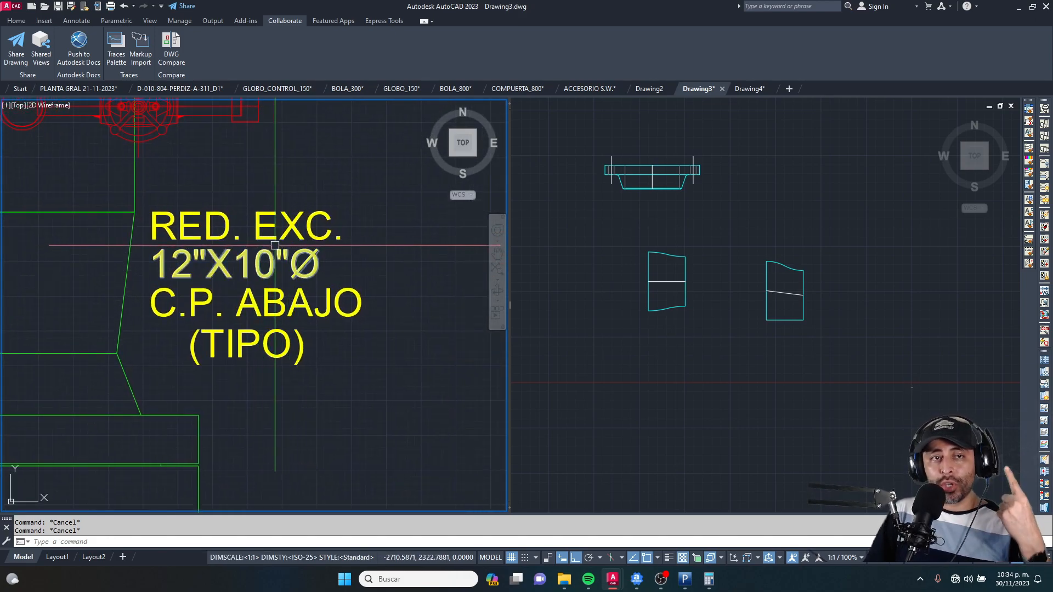
pyautogui.scroll(-2, 291, 269)
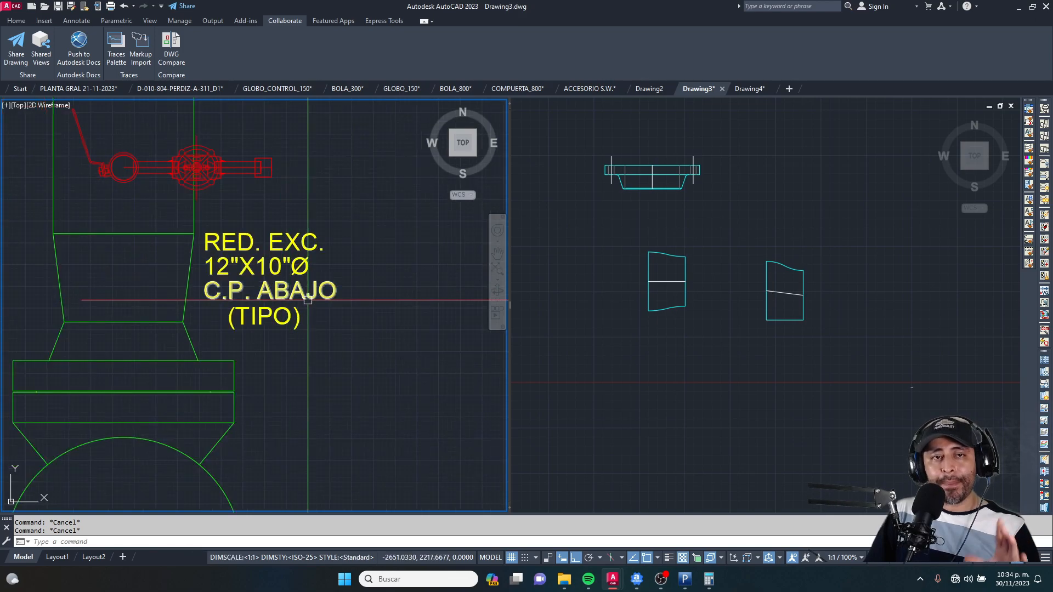
# Step: Examine where eccentric and concentric 12"X10"Ø reducers are placed around the three control-valve branches of the reference loop
pyautogui.scroll(-3, 310, 301)
pyautogui.scroll(3, 276, 293)
pyautogui.scroll(-2, 310, 257)
pyautogui.moveTo(303, 423); pyautogui.dragTo(299, 172, button='middle')
pyautogui.moveTo(272, 261); pyautogui.dragTo(307, 379, button='middle')
pyautogui.scroll(-2, 307, 378)
pyautogui.moveTo(363, 308); pyautogui.dragTo(327, 301, button='middle')
pyautogui.scroll(2, 206, 239)
pyautogui.moveTo(206, 238); pyautogui.dragTo(271, 240, button='middle')
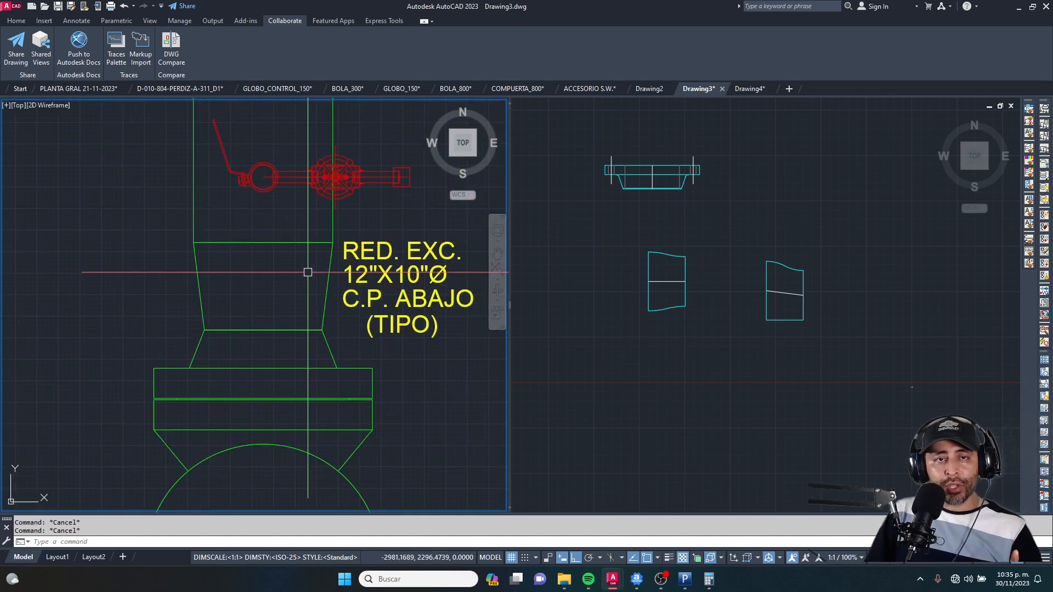
pyautogui.scroll(-4, 367, 272)
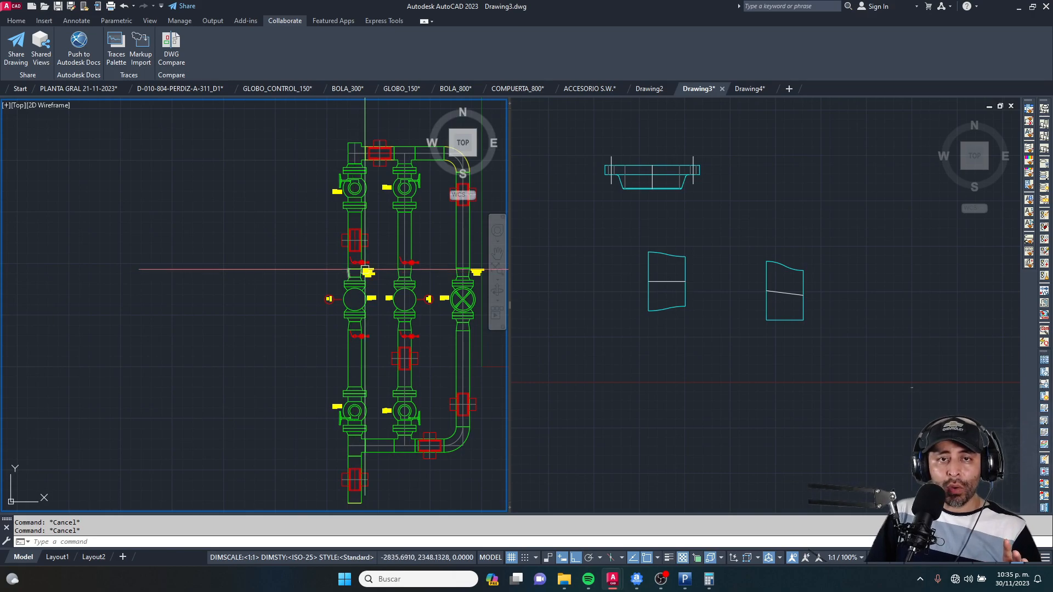
pyautogui.scroll(2, 480, 281)
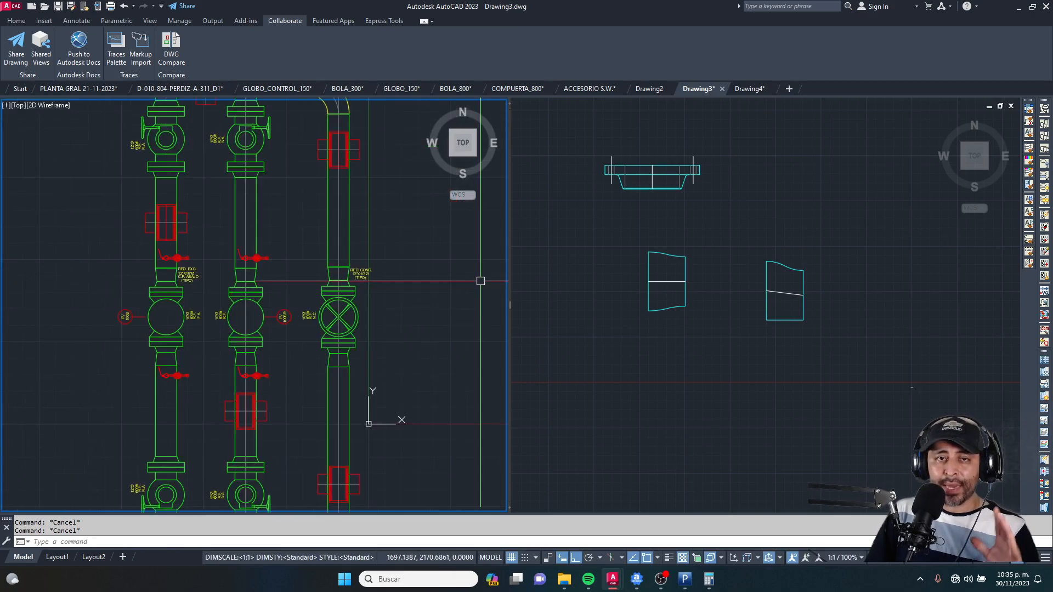
pyautogui.scroll(6, 368, 269)
pyautogui.scroll(-5, 390, 302)
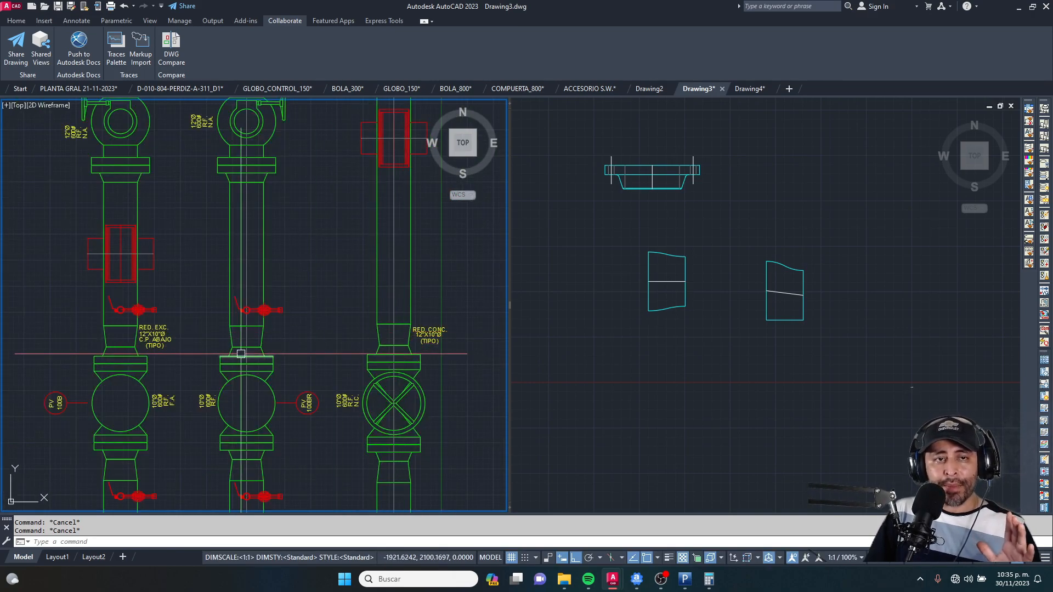
# Step: Copy the concentric reducer and place the copy just below the lower end of the first pipe run
pyautogui.scroll(3, 376, 334)
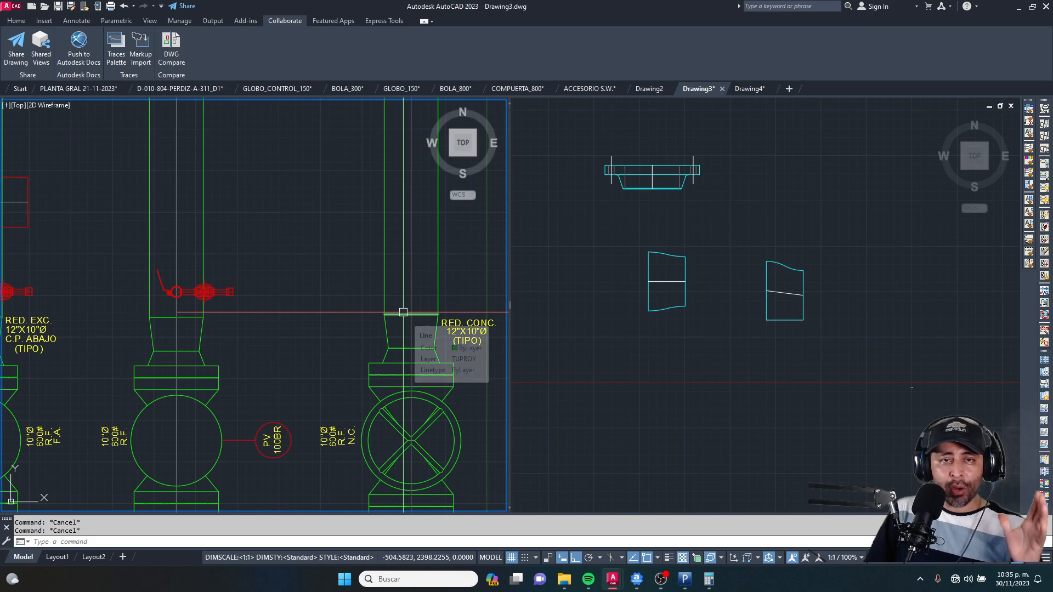
pyautogui.scroll(-2, 356, 319)
pyautogui.click(699, 284)
pyautogui.scroll(-4, 698, 285)
pyautogui.scroll(4, 686, 263)
pyautogui.scroll(-3, 687, 264)
pyautogui.scroll(3, 698, 278)
pyautogui.click(730, 259)
pyautogui.click(604, 364)
pyautogui.write('co')
pyautogui.press('space')
pyautogui.click(698, 309)
pyautogui.scroll(-6, 713, 312)
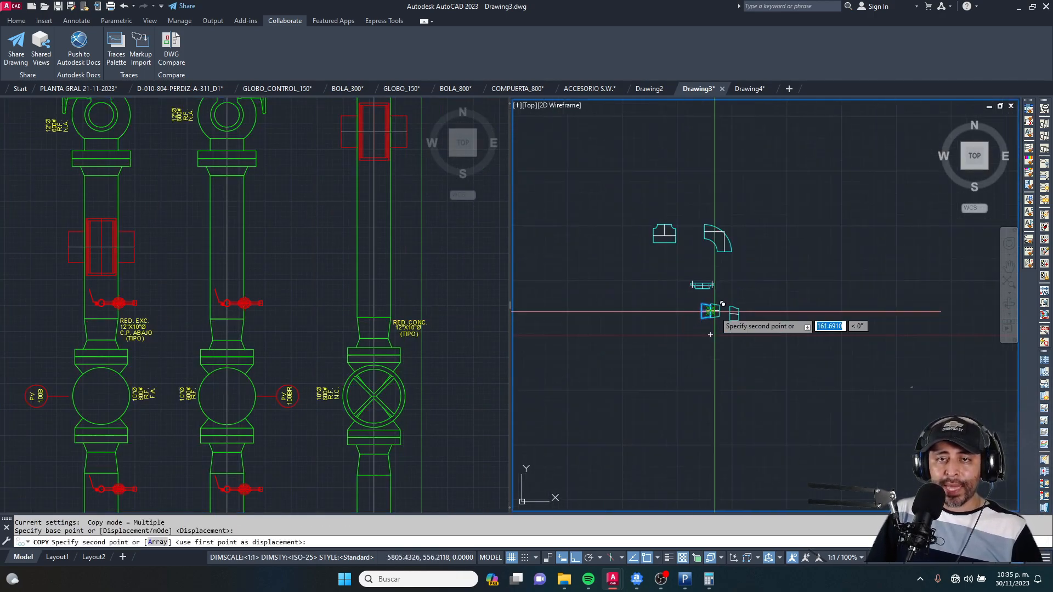
pyautogui.scroll(-5, 691, 270)
pyautogui.moveTo(647, 363); pyautogui.dragTo(605, 228, button='middle')
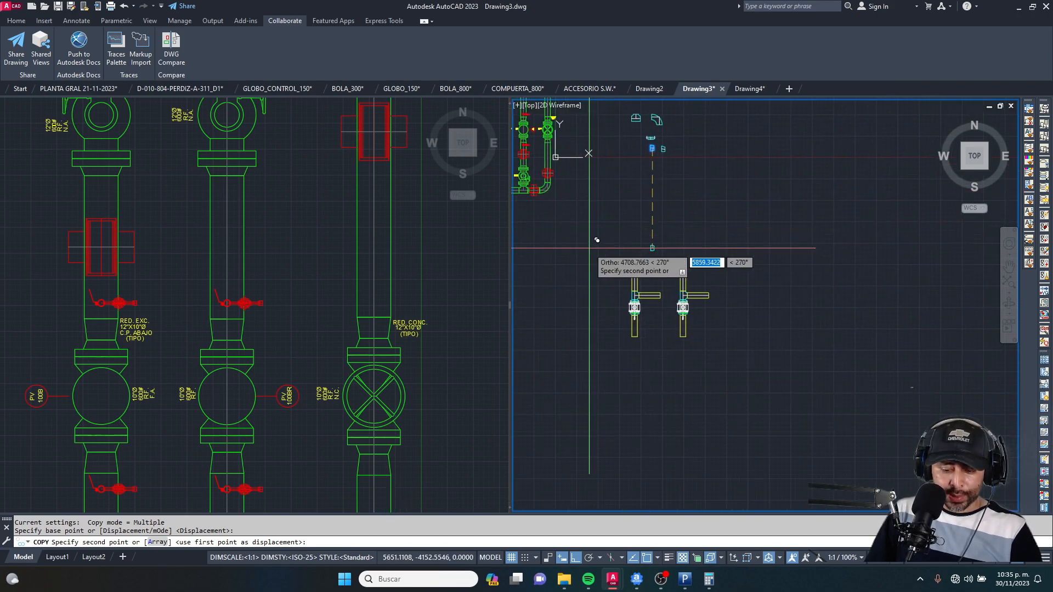
pyautogui.press('F8')
pyautogui.scroll(8, 692, 307)
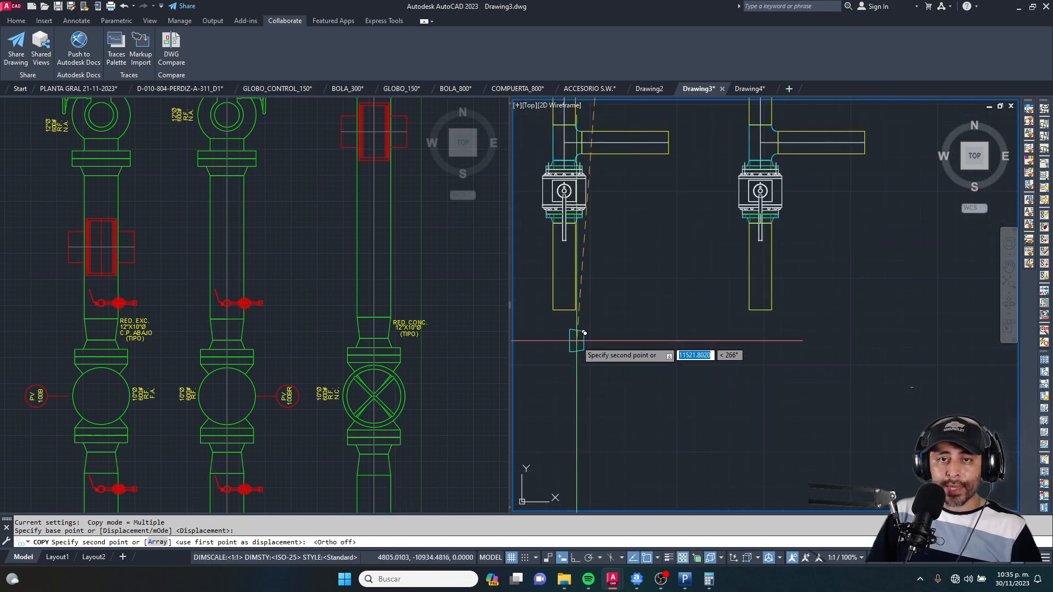
pyautogui.press('Escape')
pyautogui.press('Escape')
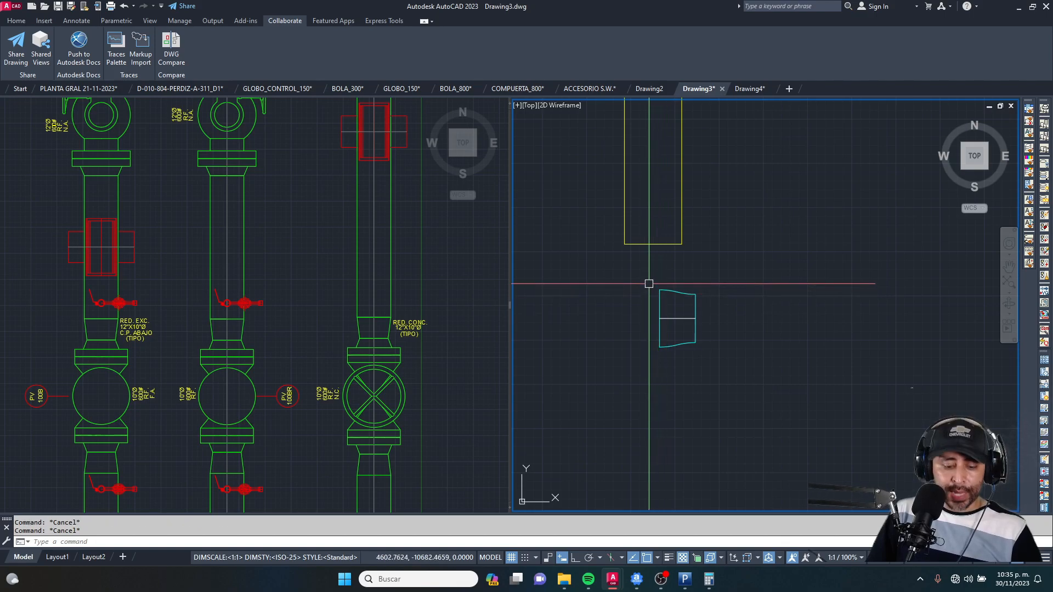
# Step: Rotate the copied reducer a quarter turn so its wide end faces the pipe above
pyautogui.write('O')
pyautogui.press('Return')
pyautogui.click(639, 277)
pyautogui.click(725, 360)
pyautogui.press('Return')
pyautogui.click(733, 360)
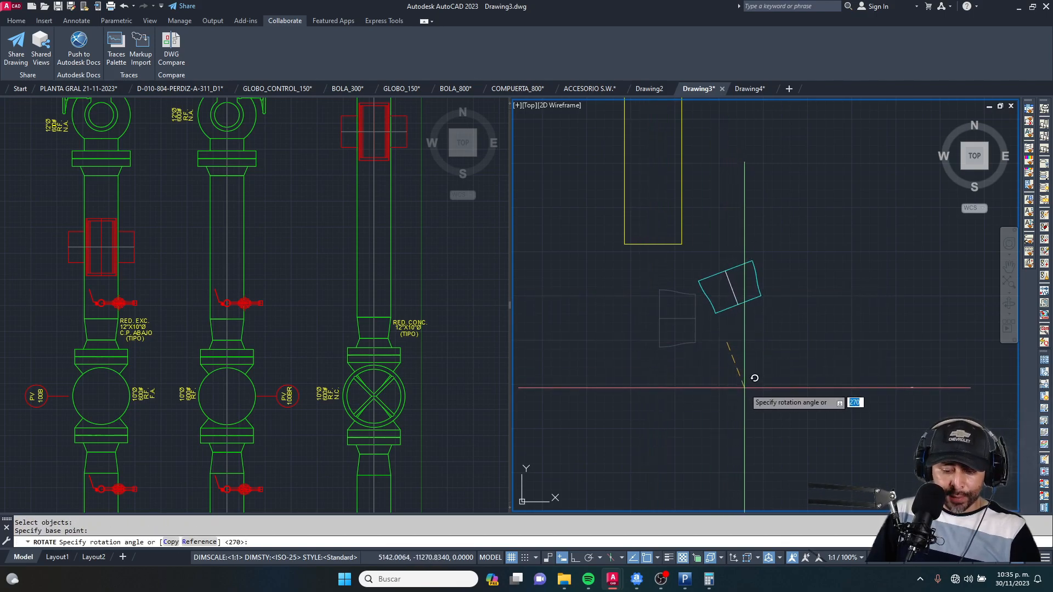
pyautogui.press('F8')
pyautogui.click(739, 407)
pyautogui.press('Escape')
# Step: Move the rotated reducer from the midpoint of its wide end onto the midpoint of the pipe's lower end
pyautogui.click(814, 266)
pyautogui.click(702, 342)
pyautogui.scroll(8, 755, 277)
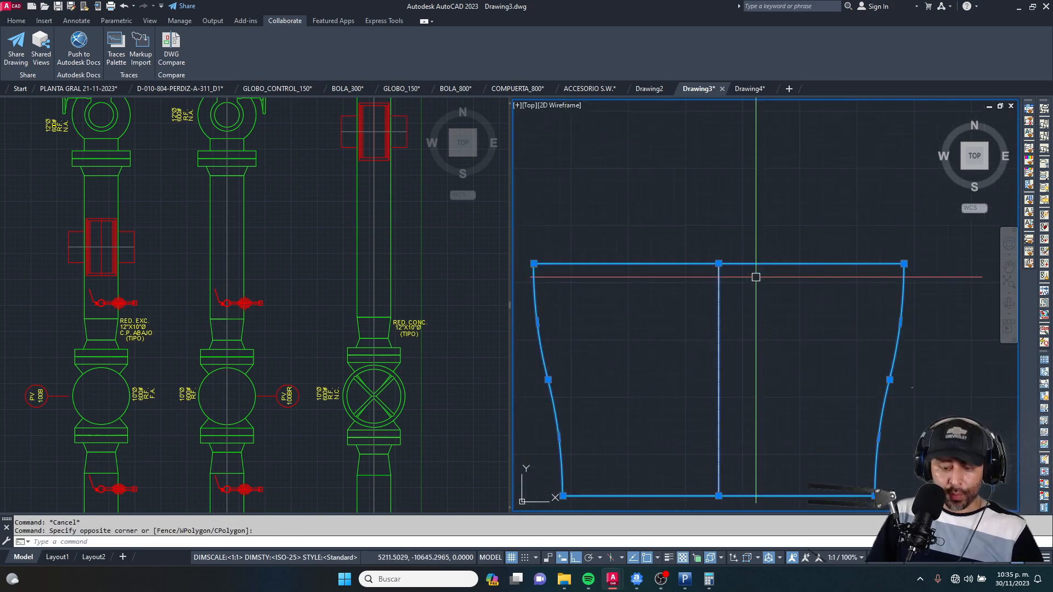
pyautogui.write('m')
pyautogui.press('Return')
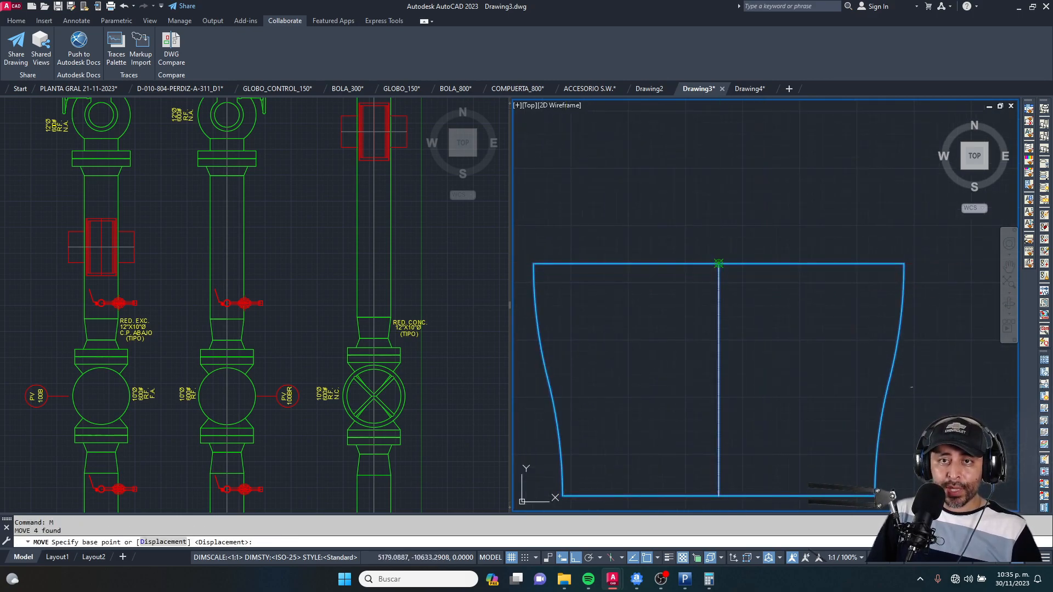
pyautogui.click(719, 264)
pyautogui.scroll(-4, 718, 264)
pyautogui.moveTo(584, 239); pyautogui.dragTo(757, 291, button='middle')
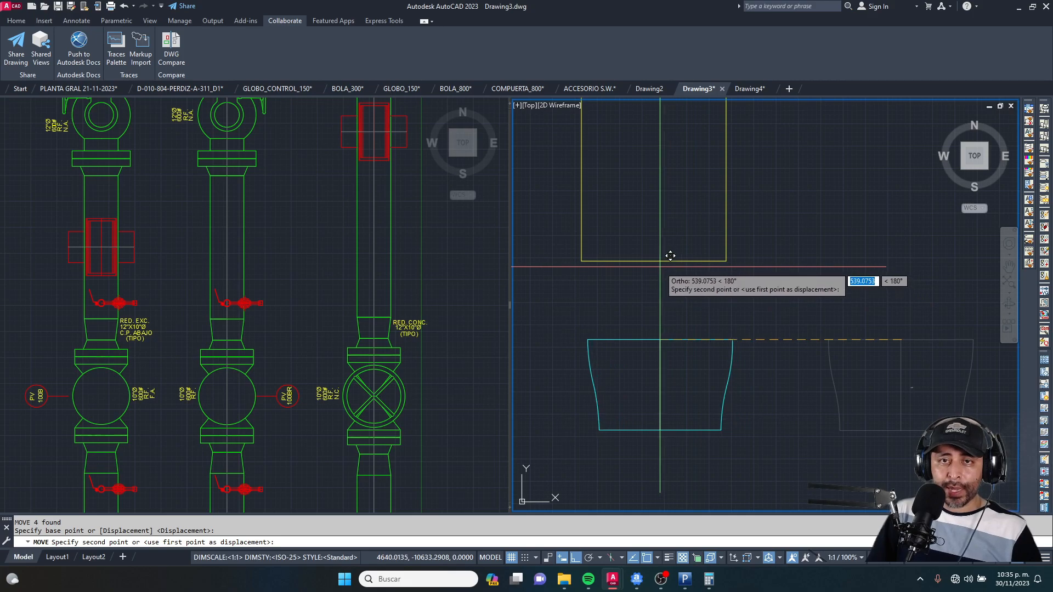
pyautogui.click(653, 261)
pyautogui.scroll(-5, 664, 272)
pyautogui.press('Escape')
pyautogui.press('Escape')
# Step: Erase the centreline of the flange above the valve and stretch the tee's centreline down to the reducer's narrow end
pyautogui.moveTo(670, 101); pyautogui.dragTo(685, 236, button='middle')
pyautogui.scroll(-5, 686, 236)
pyautogui.scroll(5, 686, 196)
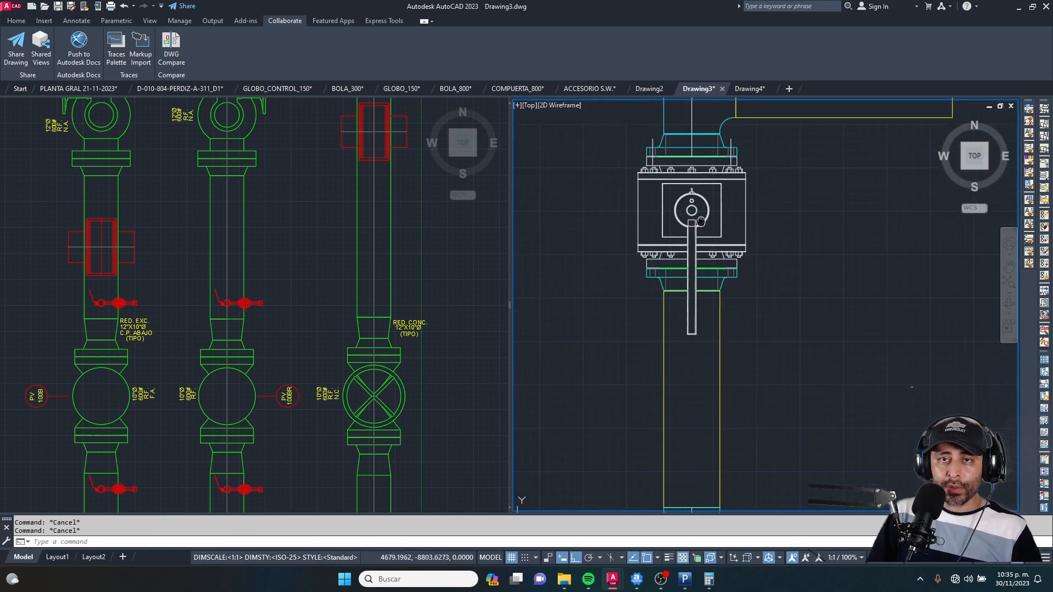
pyautogui.moveTo(705, 108); pyautogui.dragTo(706, 169, button='middle')
pyautogui.scroll(5, 706, 169)
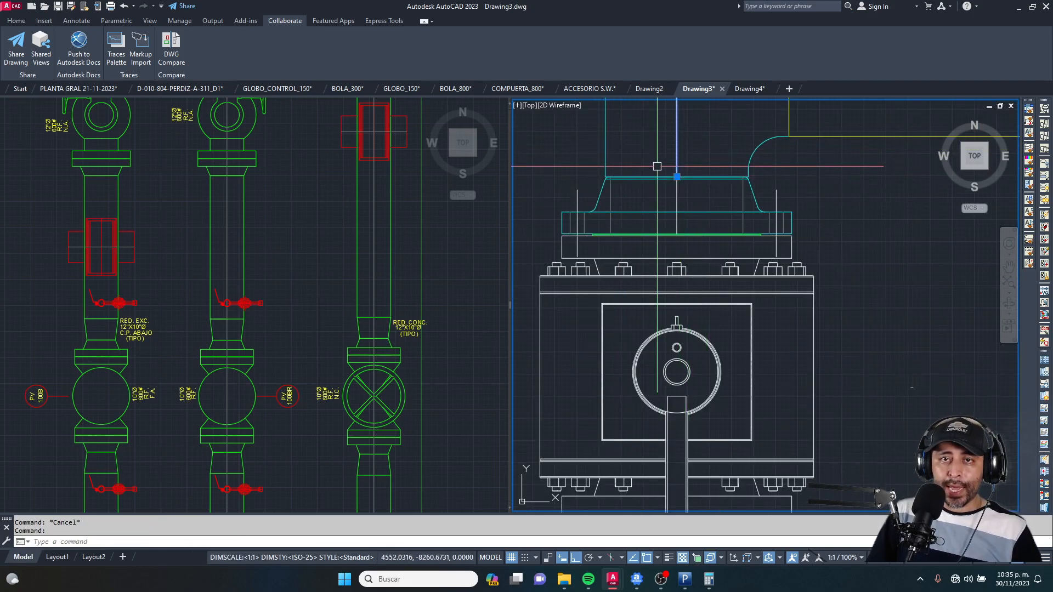
pyautogui.press('Escape')
pyautogui.scroll(2, 660, 197)
pyautogui.scroll(-2, 701, 216)
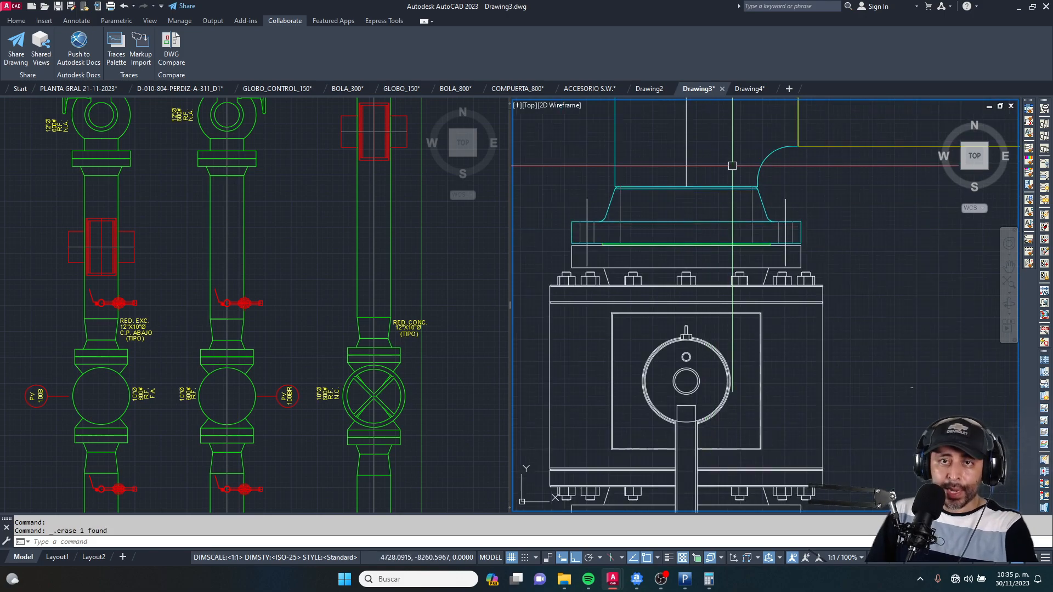
pyautogui.click(686, 186)
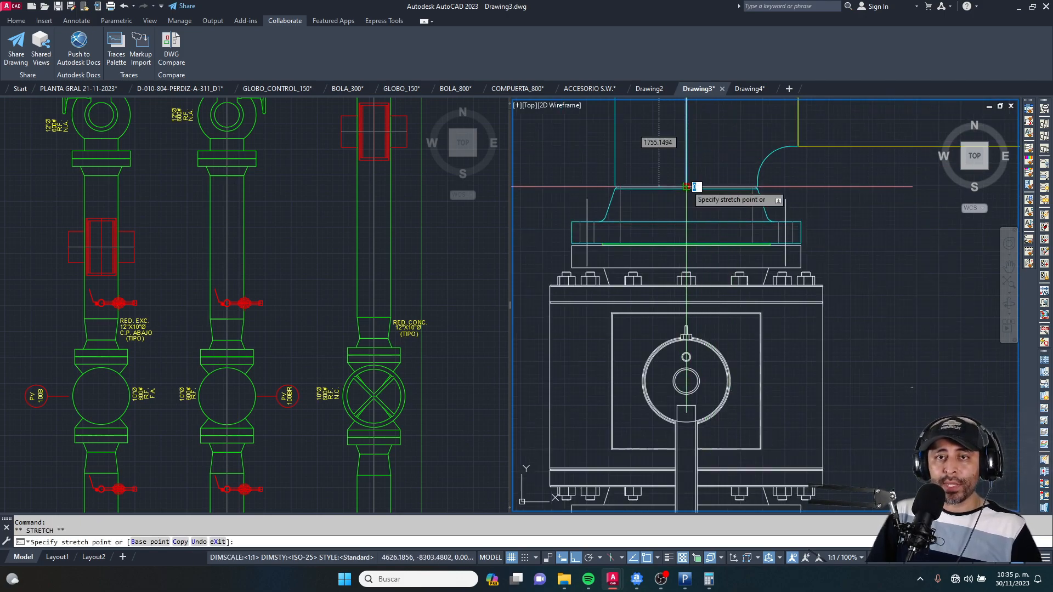
pyautogui.scroll(-4, 689, 187)
pyautogui.moveTo(718, 384); pyautogui.dragTo(721, 191, button='middle')
pyautogui.scroll(5, 685, 393)
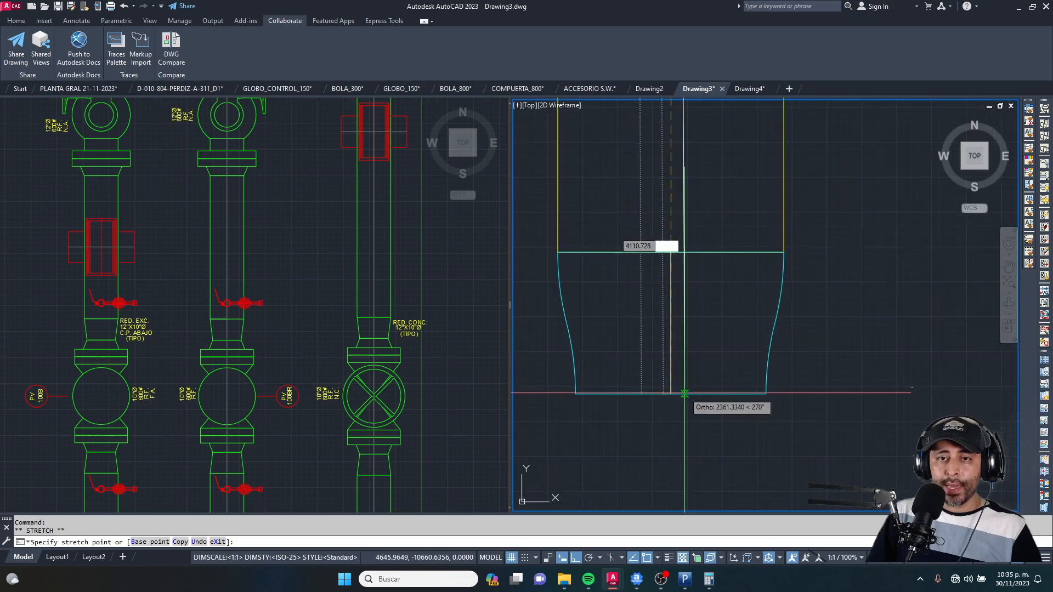
pyautogui.press('Escape')
# Step: Erase the short centreline segments duplicated by the extended centreline of the pipe run
pyautogui.click(626, 197)
pyautogui.click(690, 384)
pyautogui.scroll(-4, 691, 330)
pyautogui.press('Delete')
pyautogui.click(658, 265)
pyautogui.press('Escape')
pyautogui.scroll(-3, 689, 307)
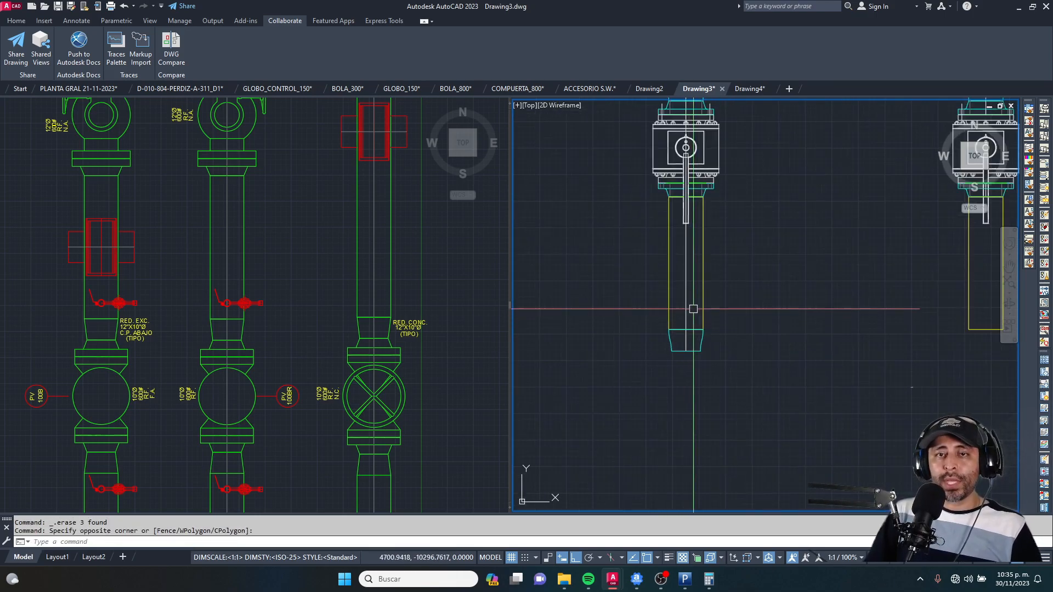
# Step: Review the assembled pipe run and examine the flange below the reducer in the reference drawing
pyautogui.moveTo(718, 158); pyautogui.dragTo(693, 272, button='middle')
pyautogui.press('Escape')
pyautogui.scroll(-4, 688, 265)
pyautogui.scroll(6, 687, 327)
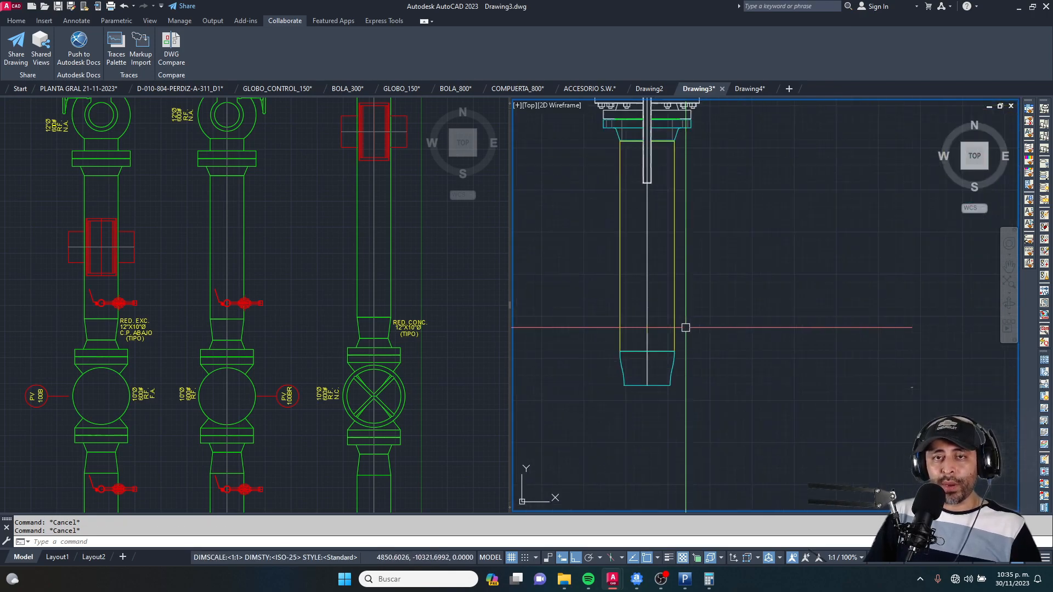
pyautogui.scroll(-6, 695, 371)
pyautogui.moveTo(702, 296); pyautogui.dragTo(709, 291, button='middle')
pyautogui.click(258, 376)
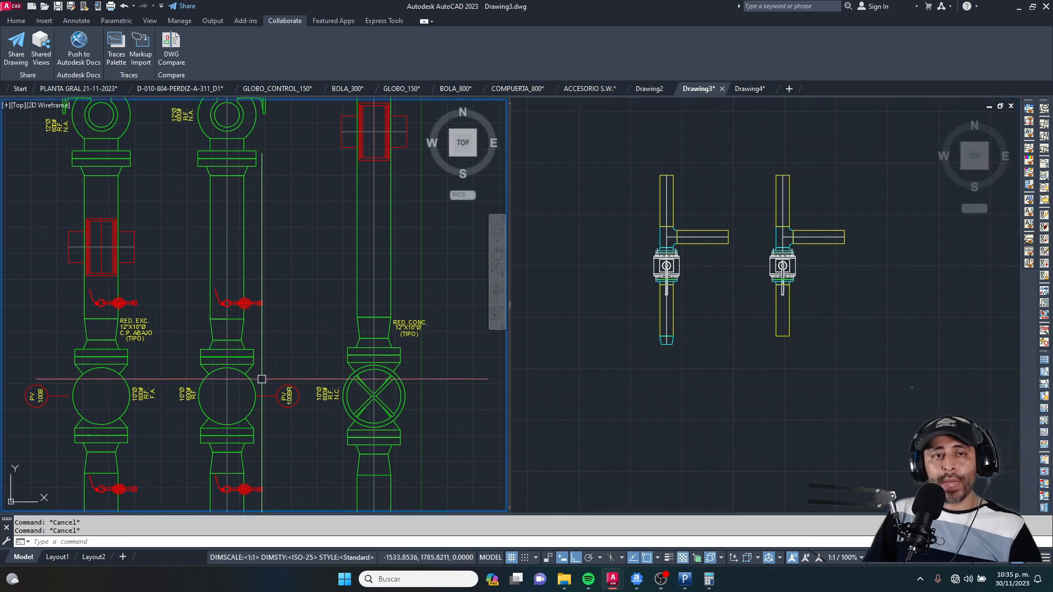
pyautogui.scroll(4, 220, 379)
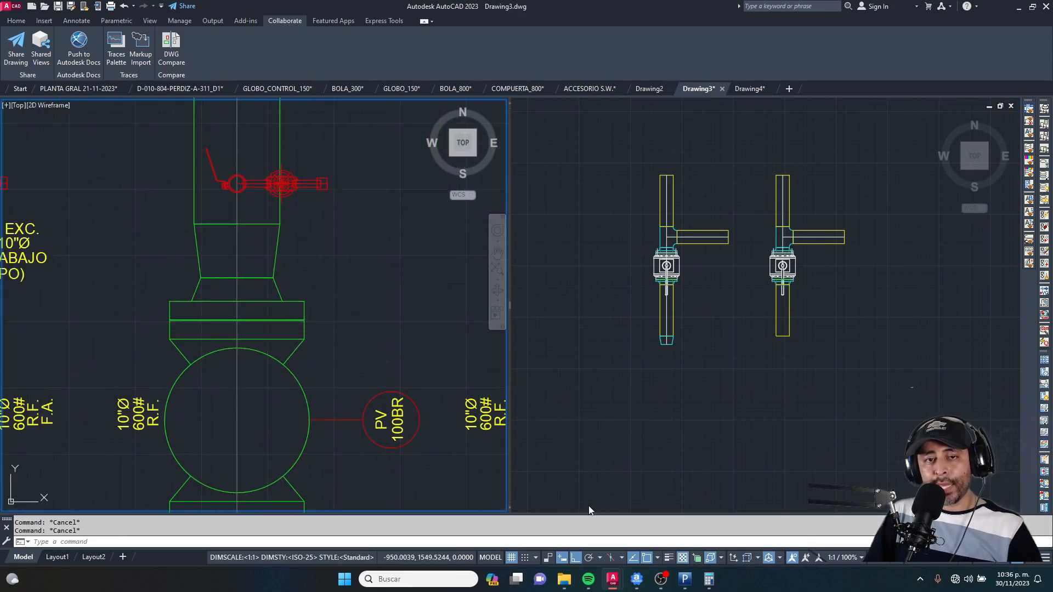
# Step: Switch to AViCAD and set up a size 250, rating 300 ANSI welding neck flange with the Mech-Q pipe fittings utility
pyautogui.click(636, 579)
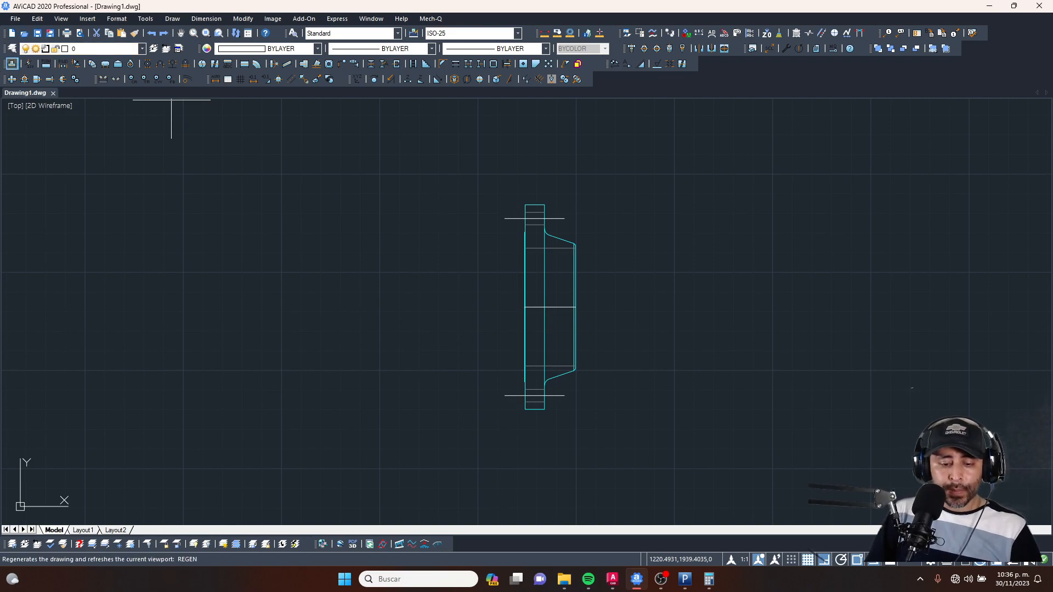
pyautogui.click(11, 64)
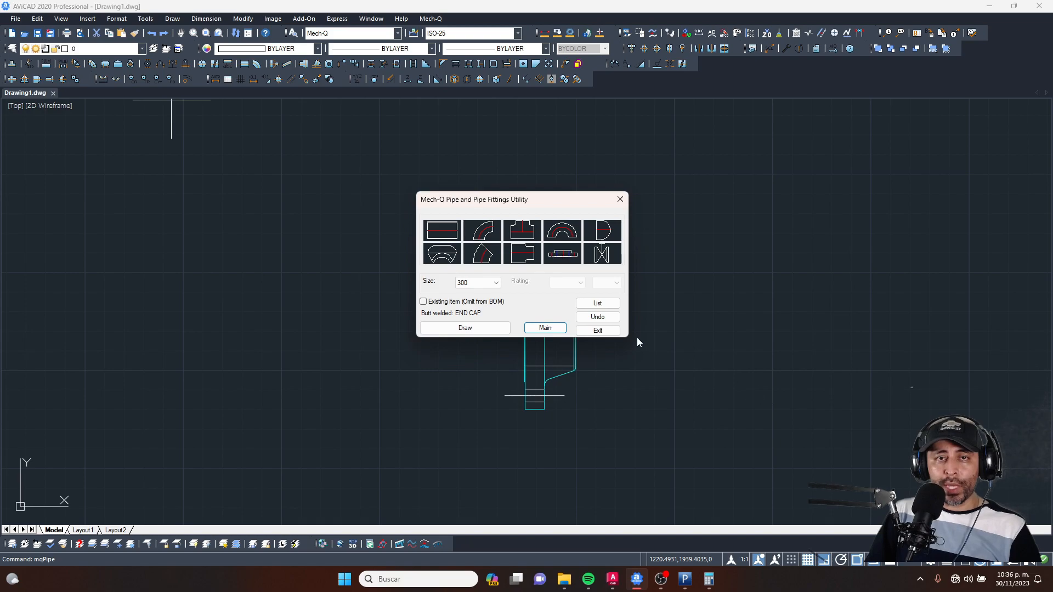
pyautogui.click(487, 285)
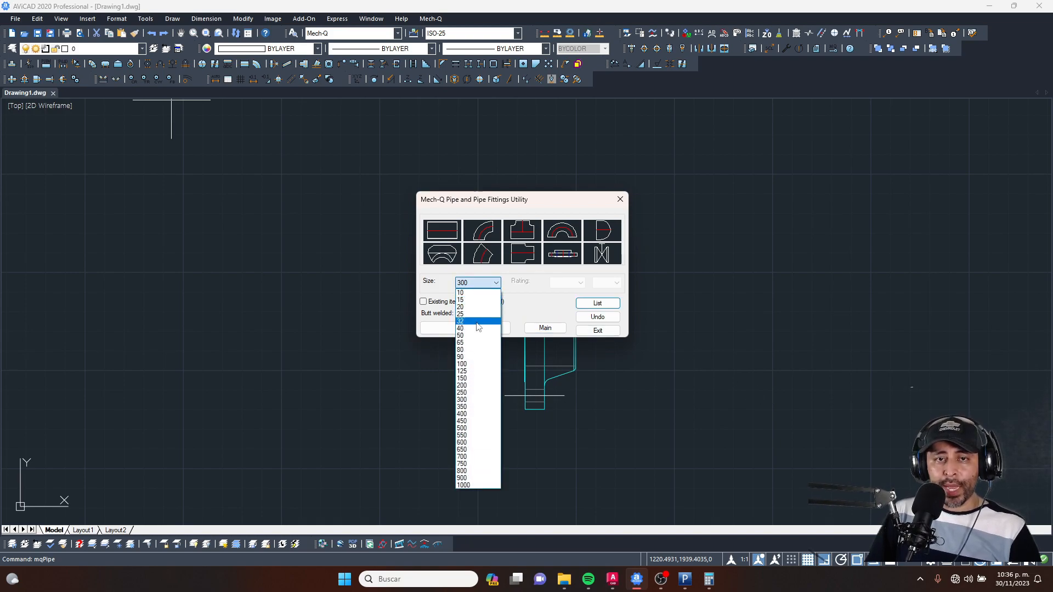
pyautogui.click(481, 393)
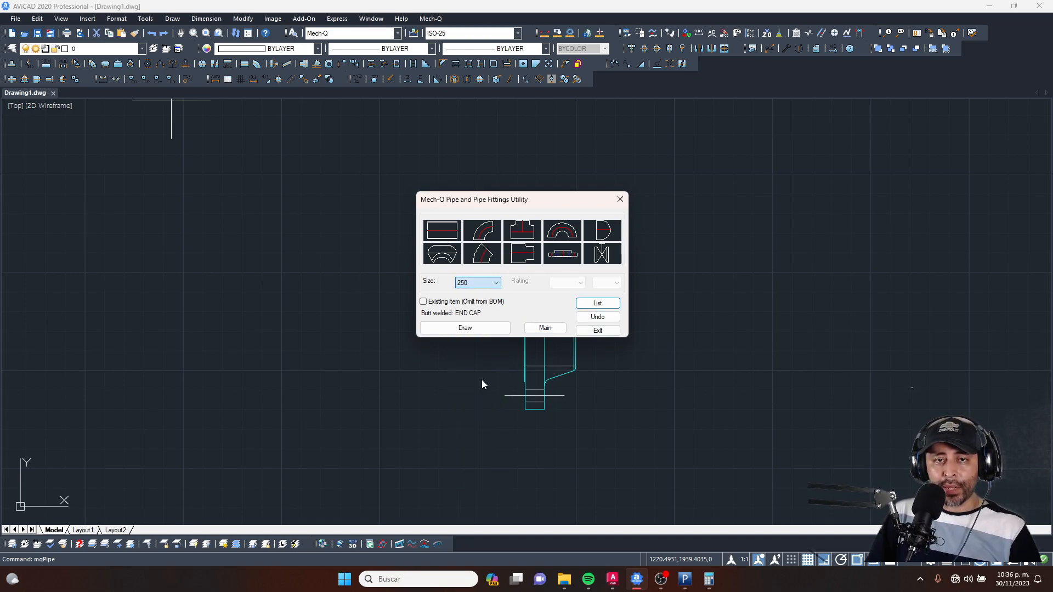
pyautogui.click(475, 283)
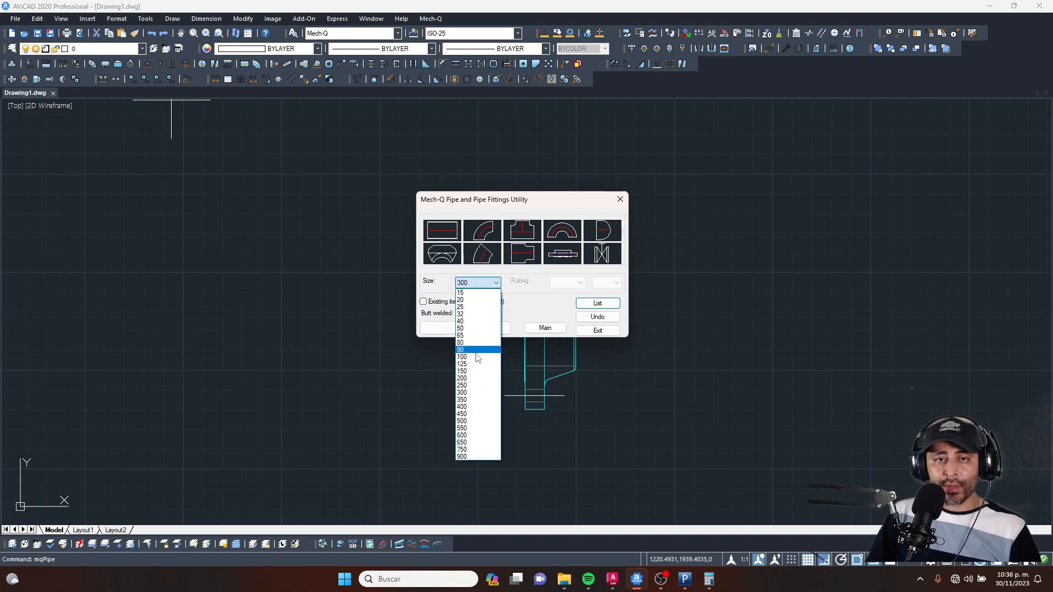
pyautogui.click(487, 386)
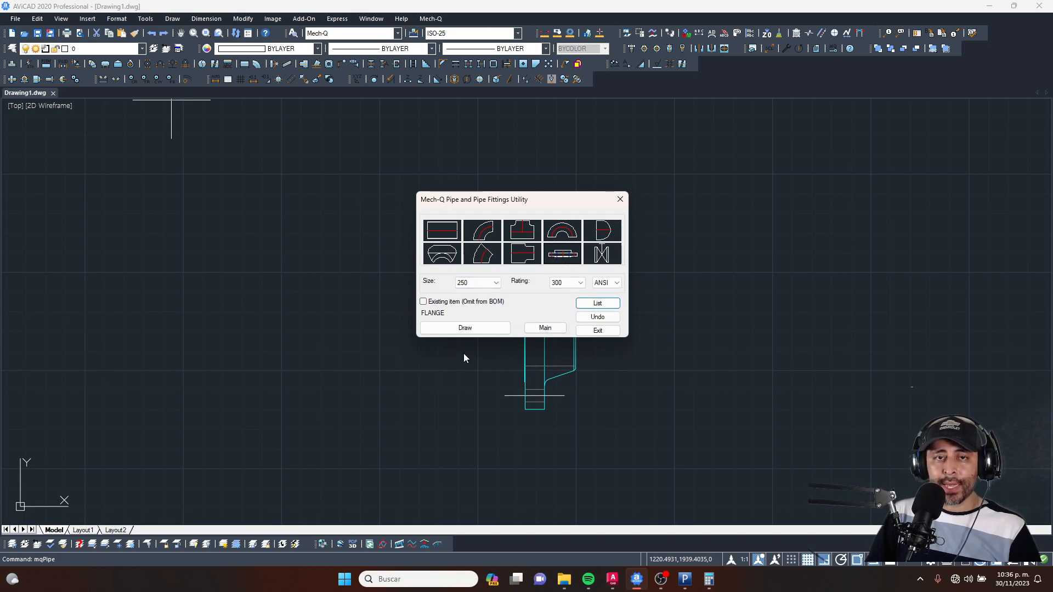
pyautogui.click(465, 328)
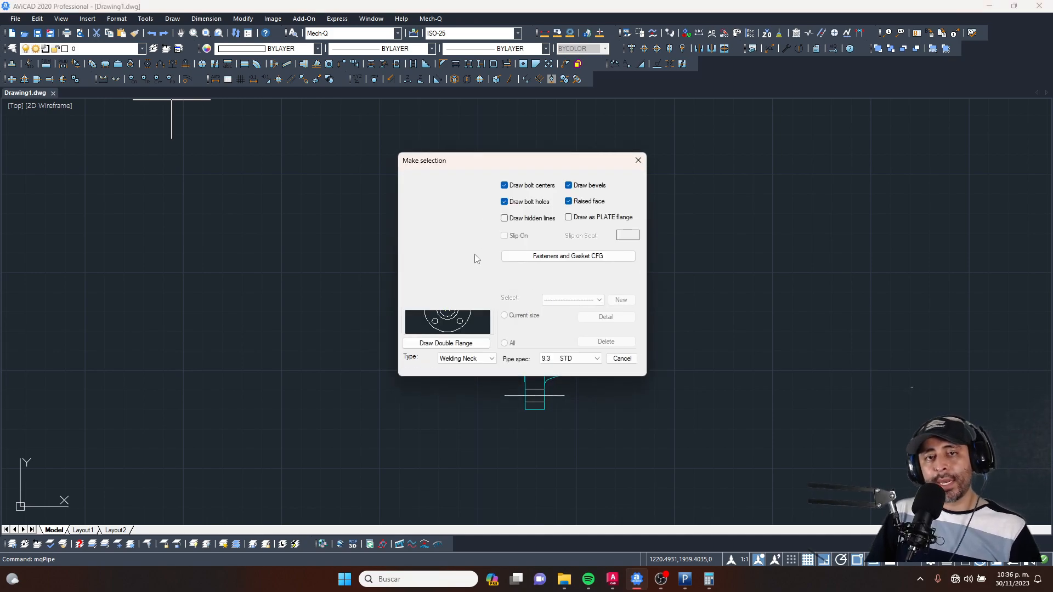
pyautogui.click(449, 255)
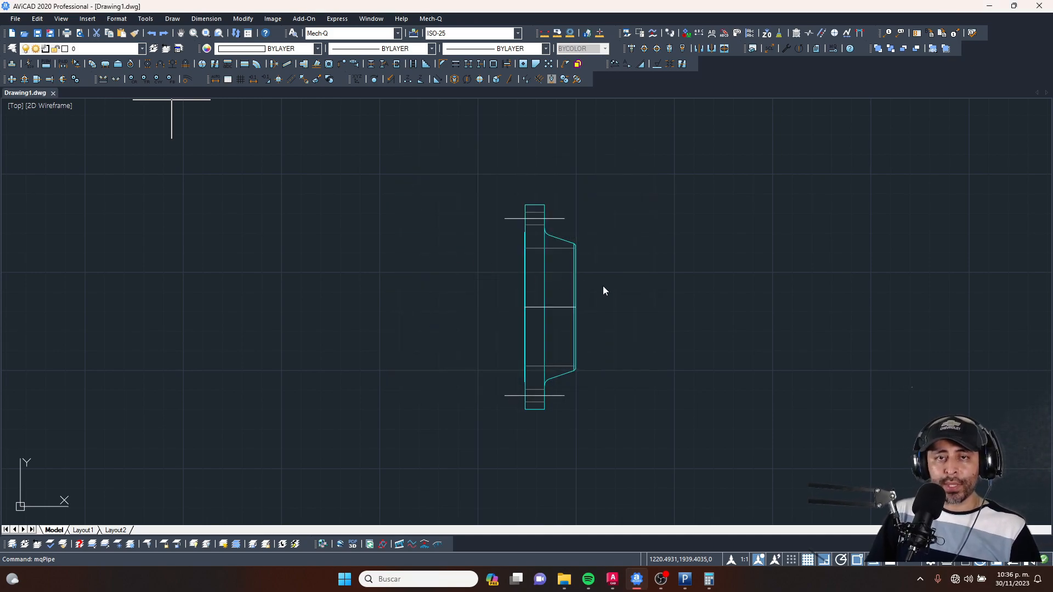
# Step: Insert the size 250 flange in the empty area beside the existing vertical flange
pyautogui.scroll(-2, 524, 303)
pyautogui.scroll(-1, 523, 305)
pyautogui.click(618, 308)
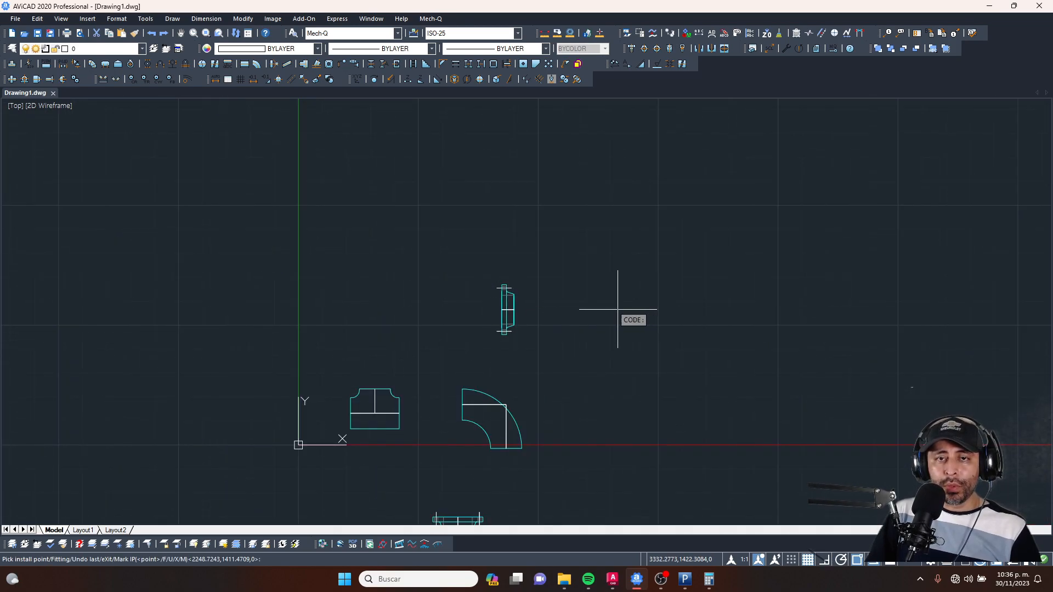
pyautogui.click(618, 308)
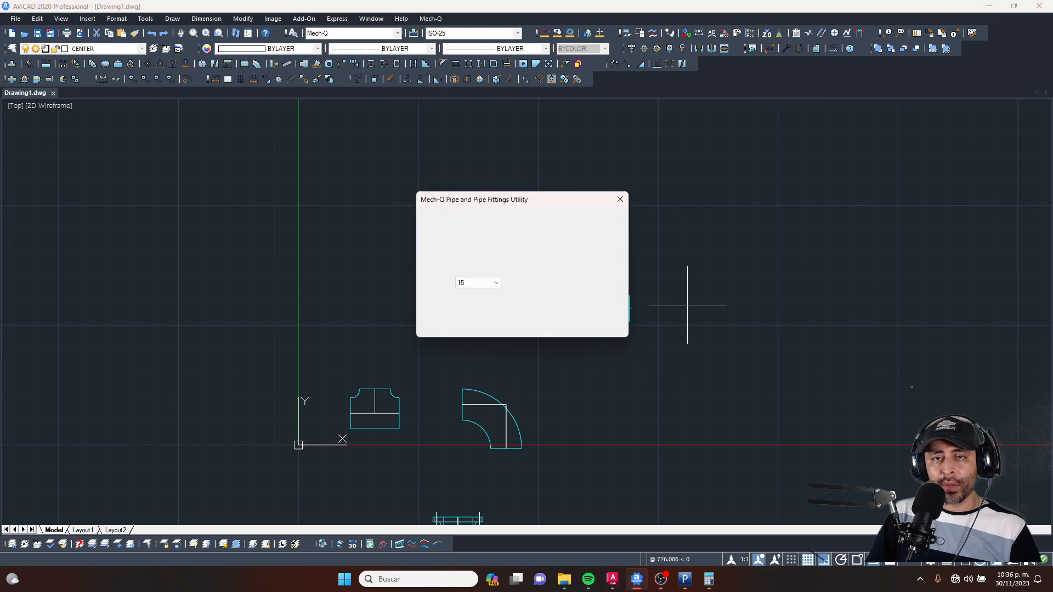
pyautogui.scroll(2, 637, 312)
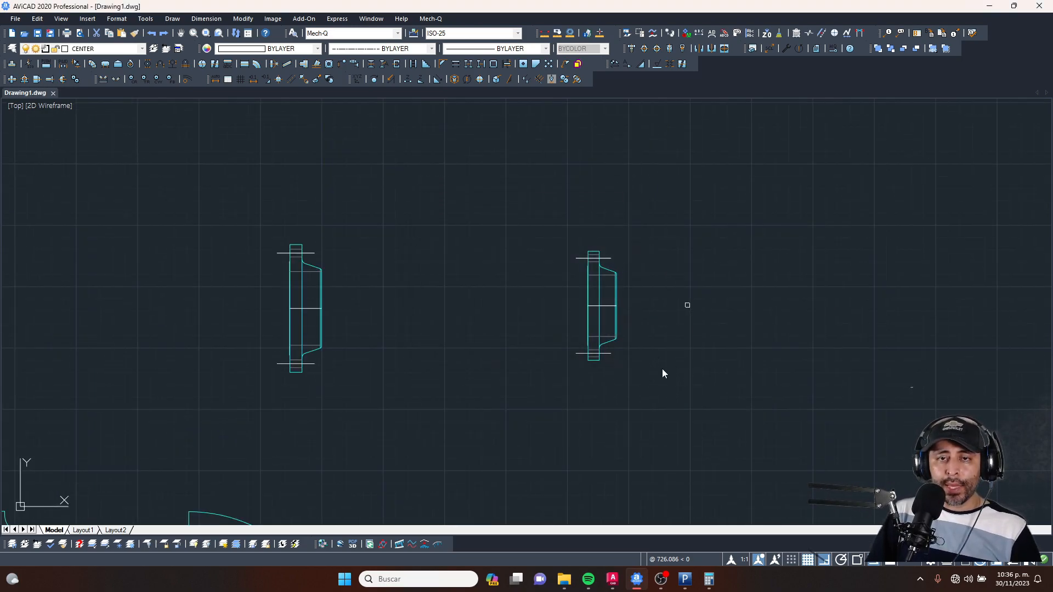
# Step: Copy the new flange, switch back to AutoCAD and paste it into Drawing3 below the reducer
pyautogui.click(671, 321)
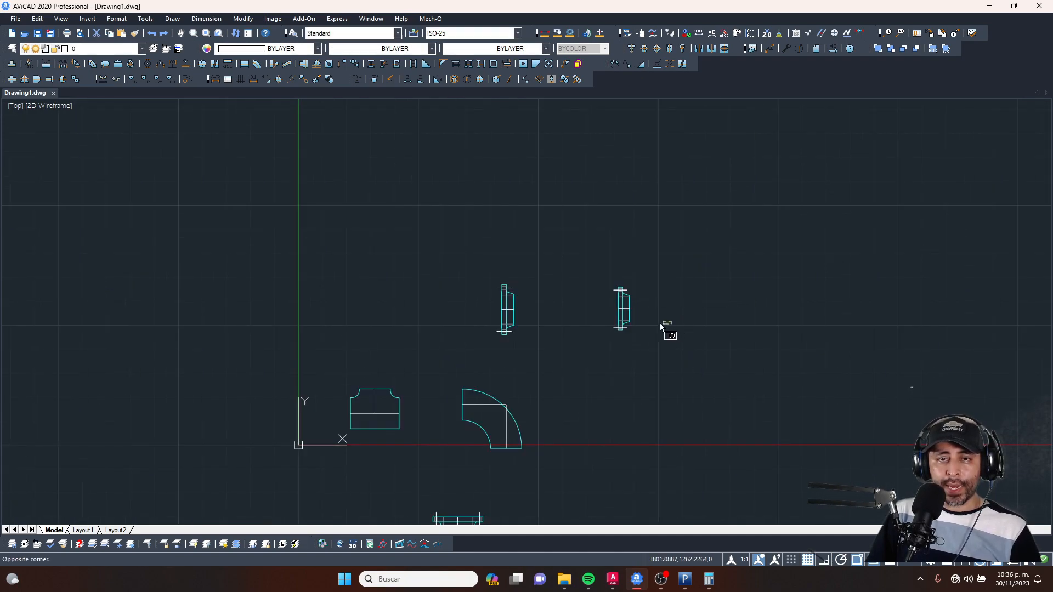
pyautogui.click(610, 355)
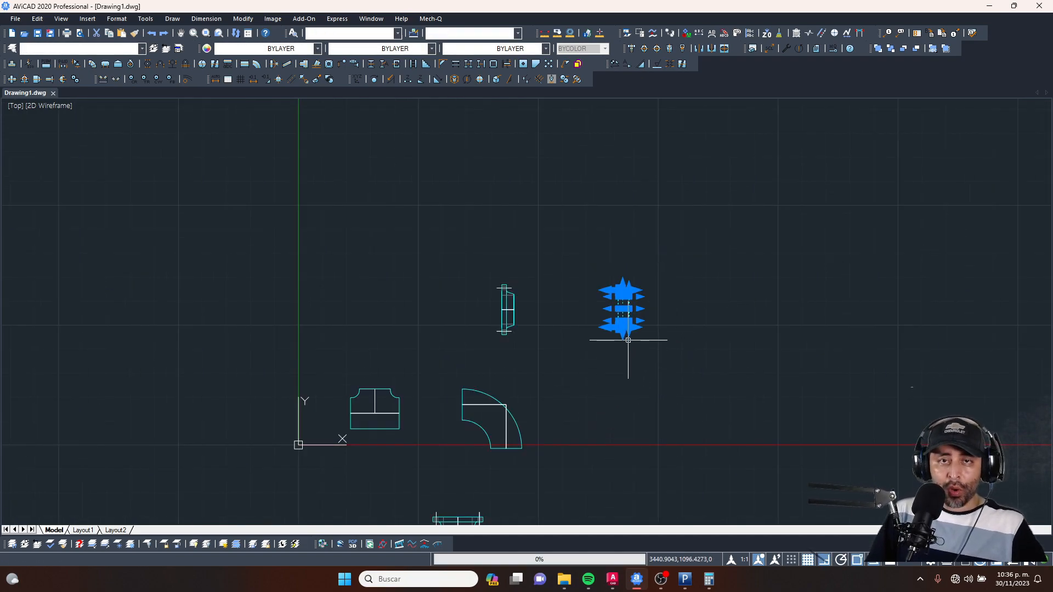
pyautogui.click(989, 6)
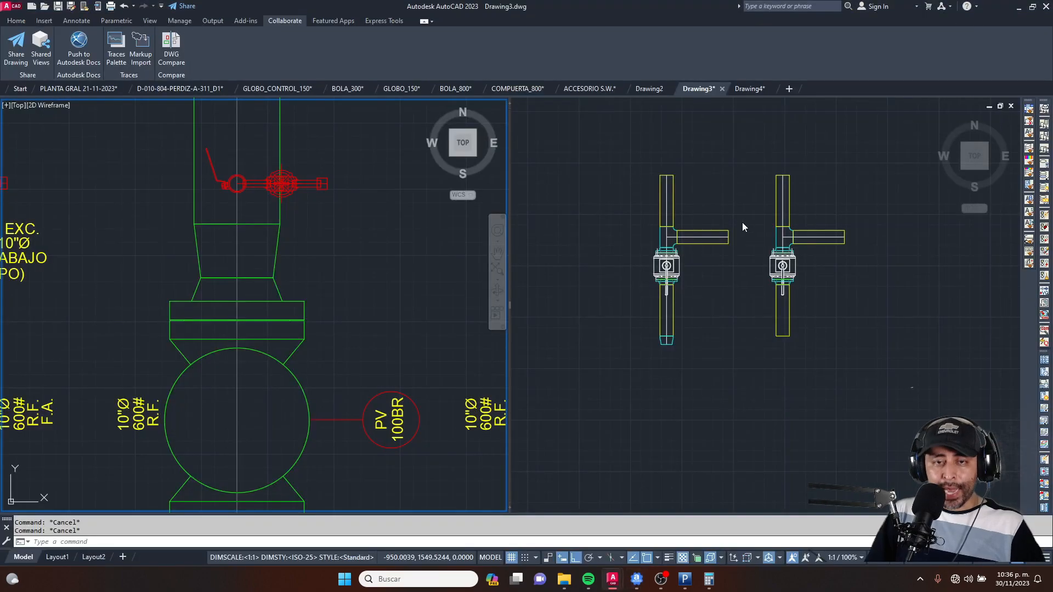
pyautogui.click(750, 259)
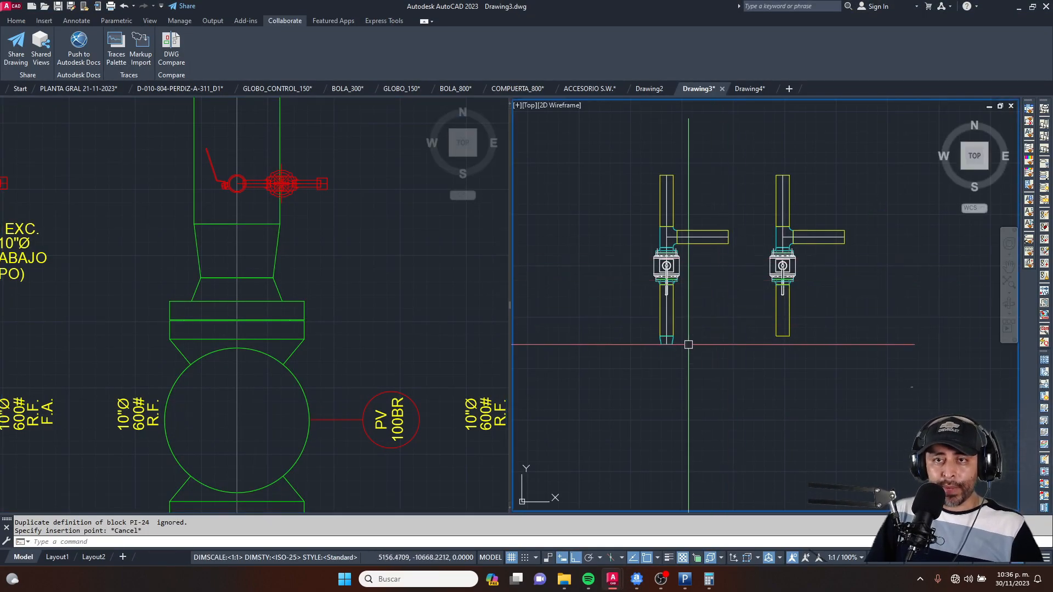
pyautogui.hotkey('ctrl', 'v')
pyautogui.scroll(-3, 673, 275)
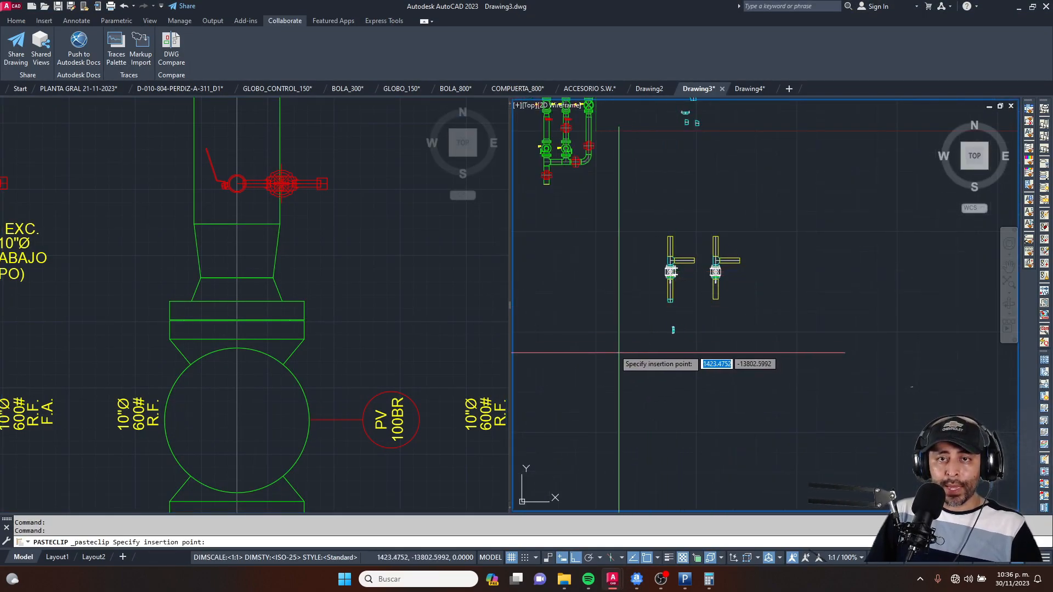
pyautogui.press('Escape')
pyautogui.press('Escape')
pyautogui.scroll(8, 685, 318)
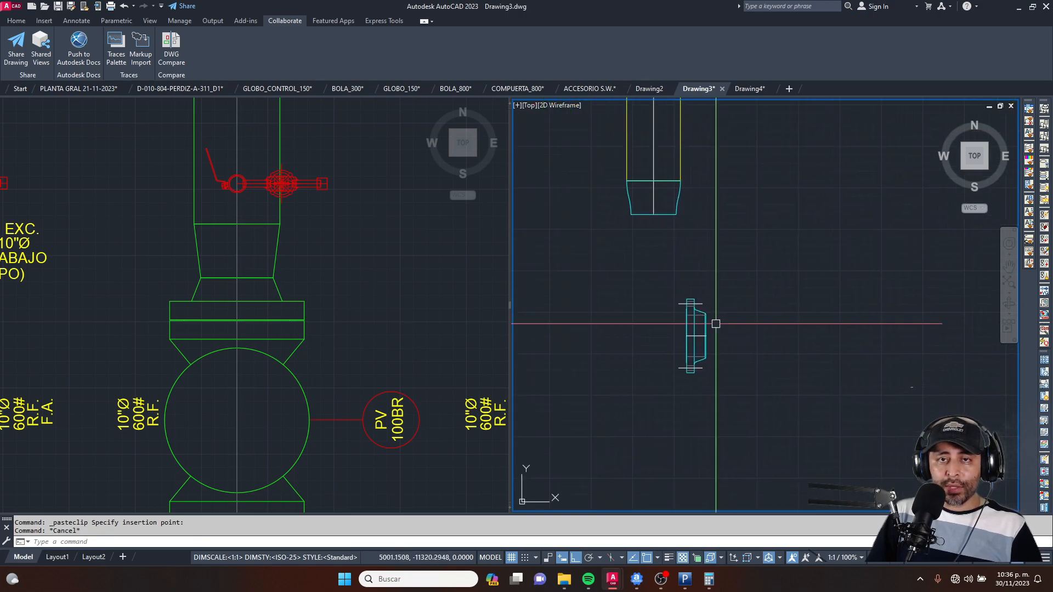
# Step: Rotate the pasted flange so its neck points upward toward the reducer
pyautogui.write('ro')
pyautogui.press('space')
pyautogui.click(752, 290)
pyautogui.click(648, 398)
pyautogui.press('space')
pyautogui.click(712, 378)
pyautogui.click(743, 314)
pyautogui.press('Escape')
# Step: Move the rotated flange by the midpoint of its neck edge onto the lower end of the reducer
pyautogui.click(752, 331)
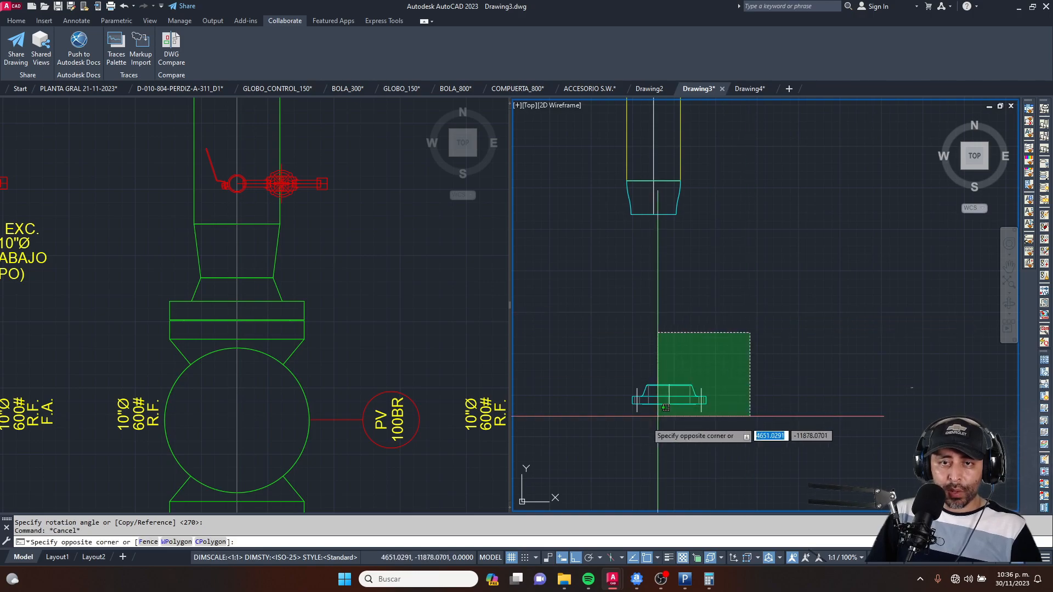
pyautogui.click(620, 418)
pyautogui.scroll(6, 687, 378)
pyautogui.write('m')
pyautogui.press('space')
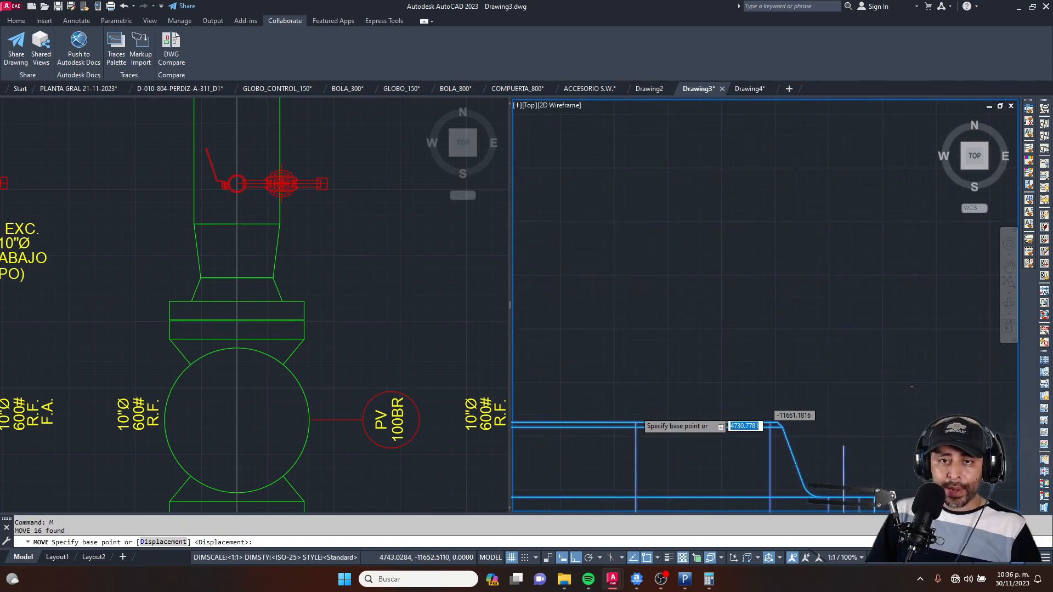
pyautogui.scroll(4, 636, 435)
pyautogui.click(625, 419)
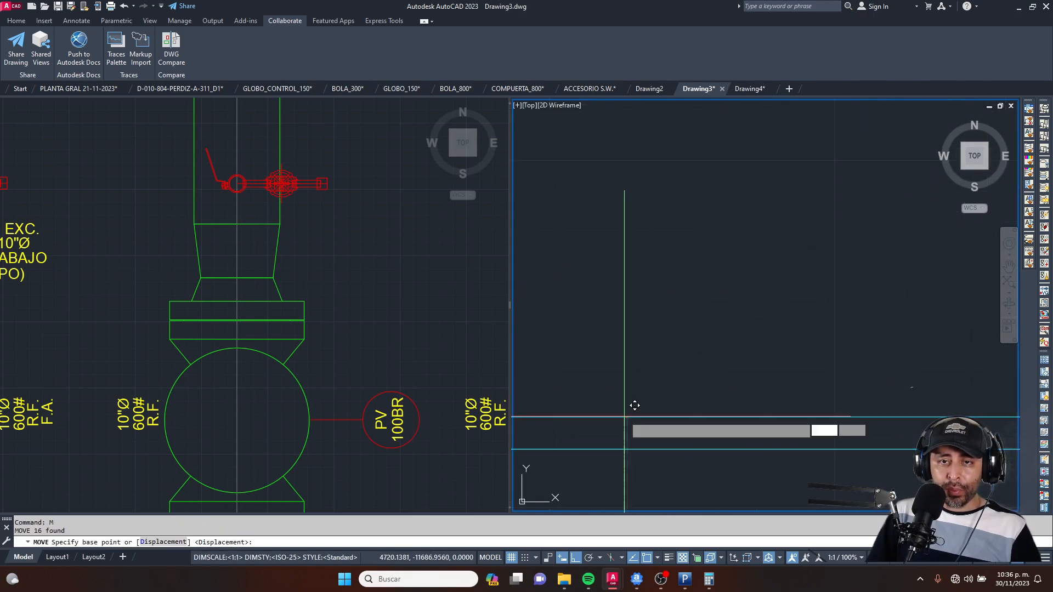
pyautogui.scroll(-13, 686, 417)
pyautogui.scroll(4, 666, 236)
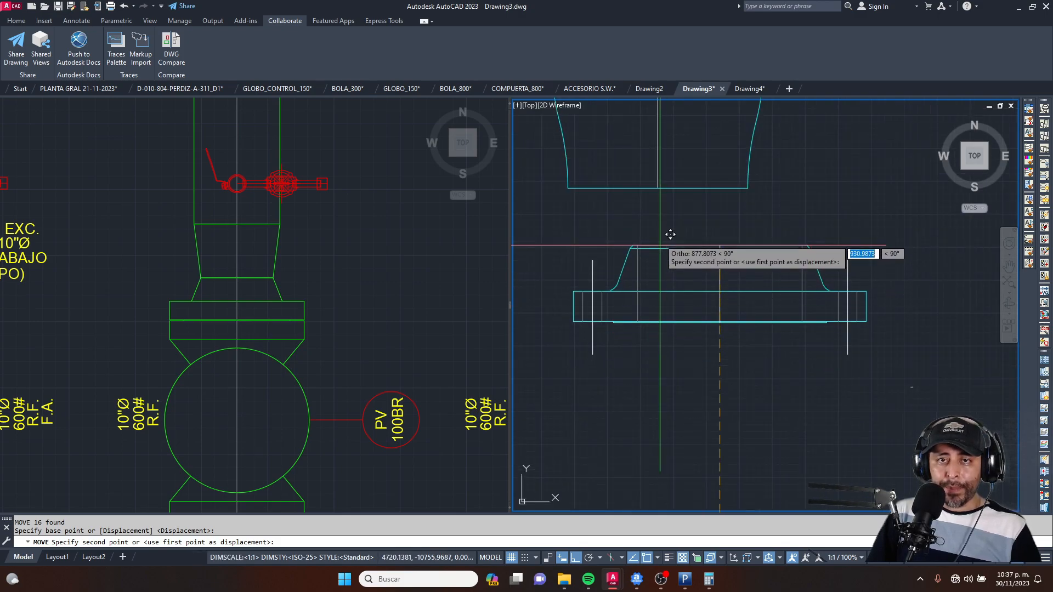
pyautogui.press('Escape')
pyautogui.scroll(5, 805, 220)
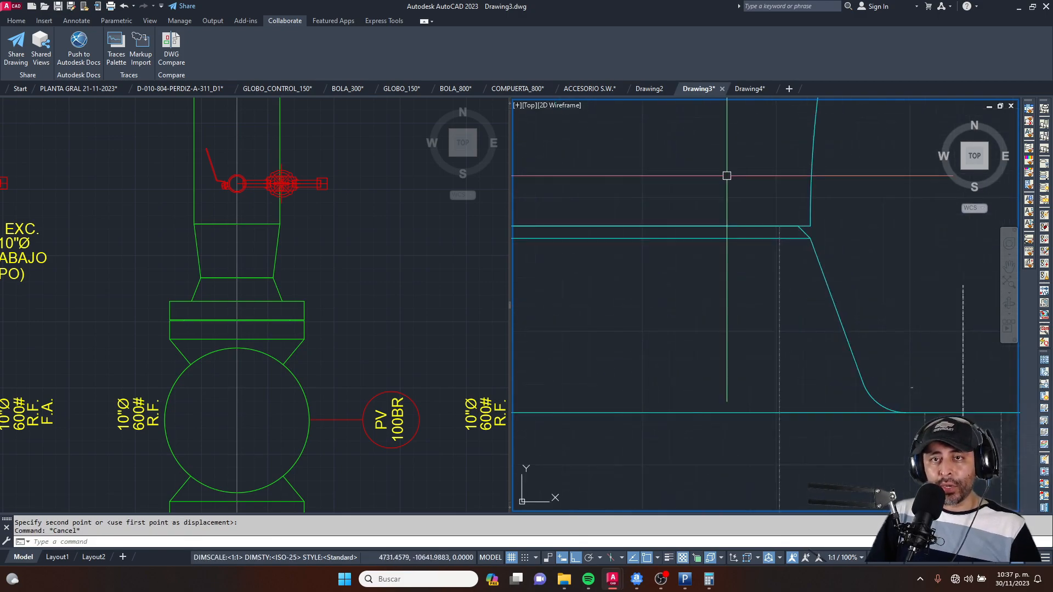
pyautogui.scroll(-7, 802, 221)
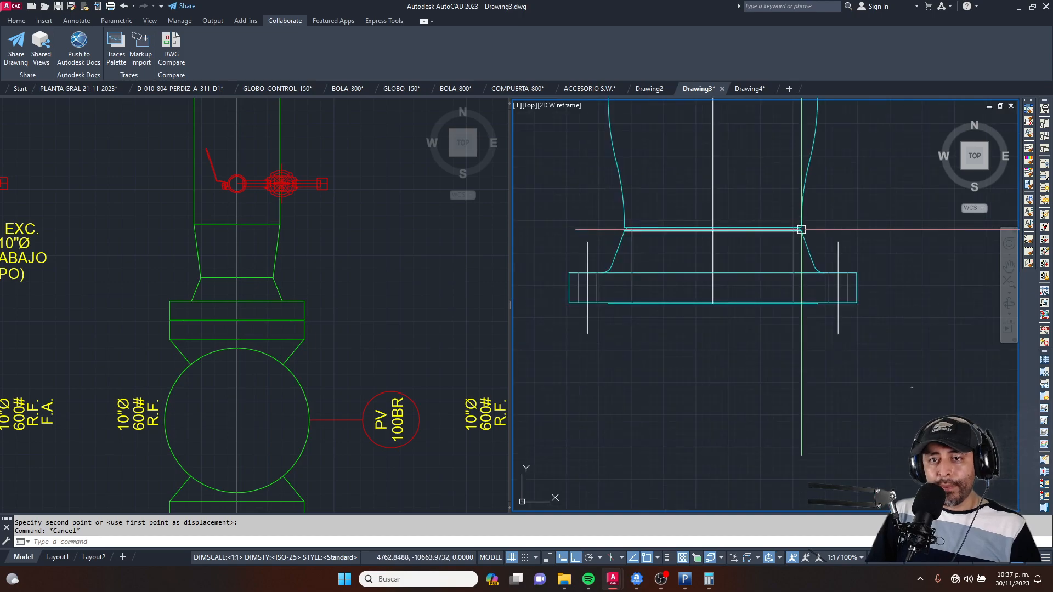
pyautogui.scroll(-4, 713, 274)
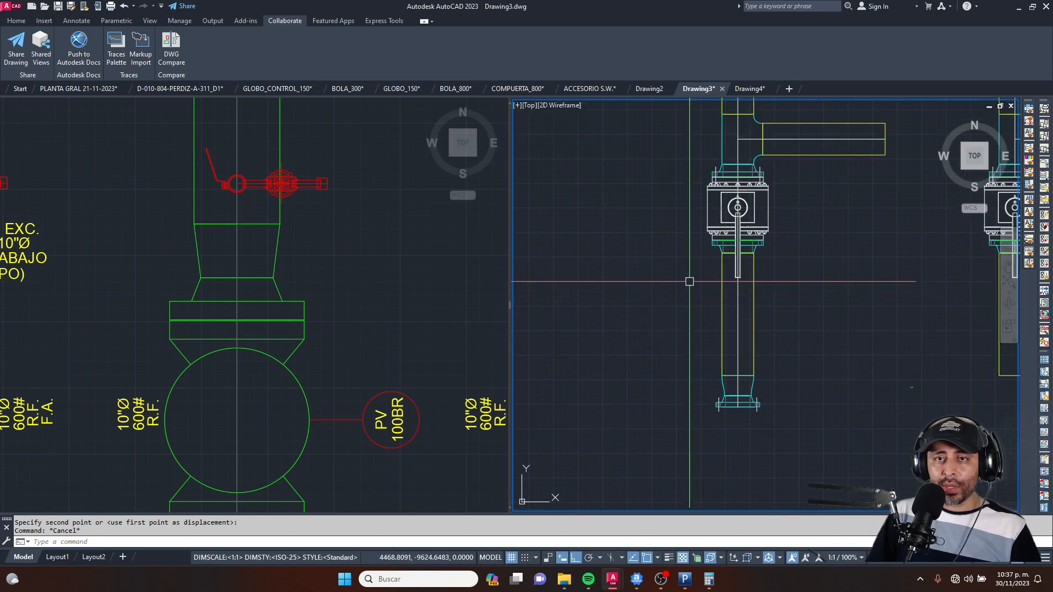
# Step: Compare the valves and reducers in the reference plan with the detailed lever-operated valve in the assembled pipe run
pyautogui.click(317, 282)
pyautogui.scroll(-8, 339, 247)
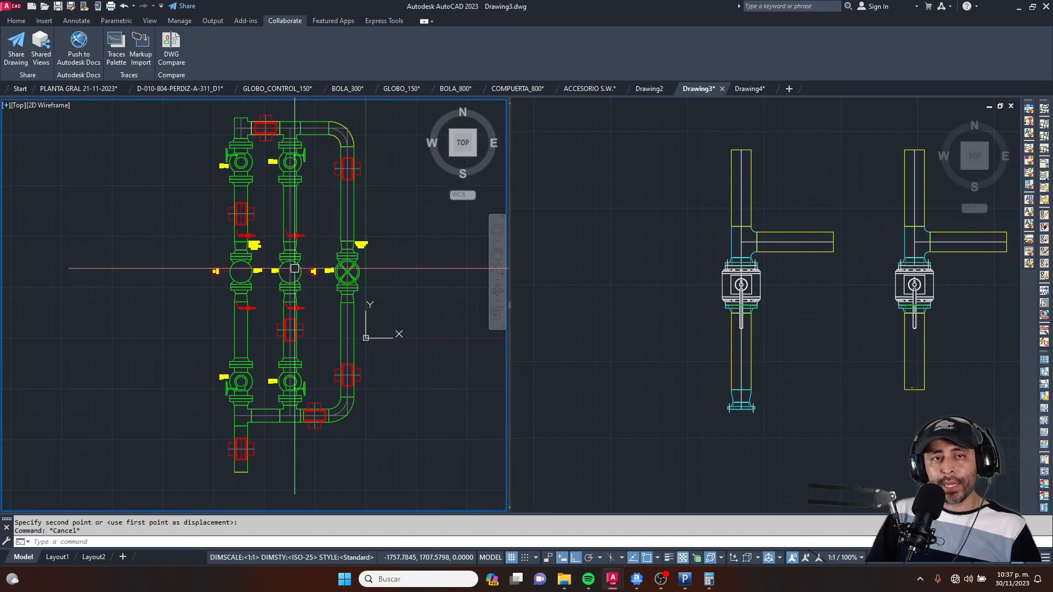
pyautogui.scroll(3, 257, 259)
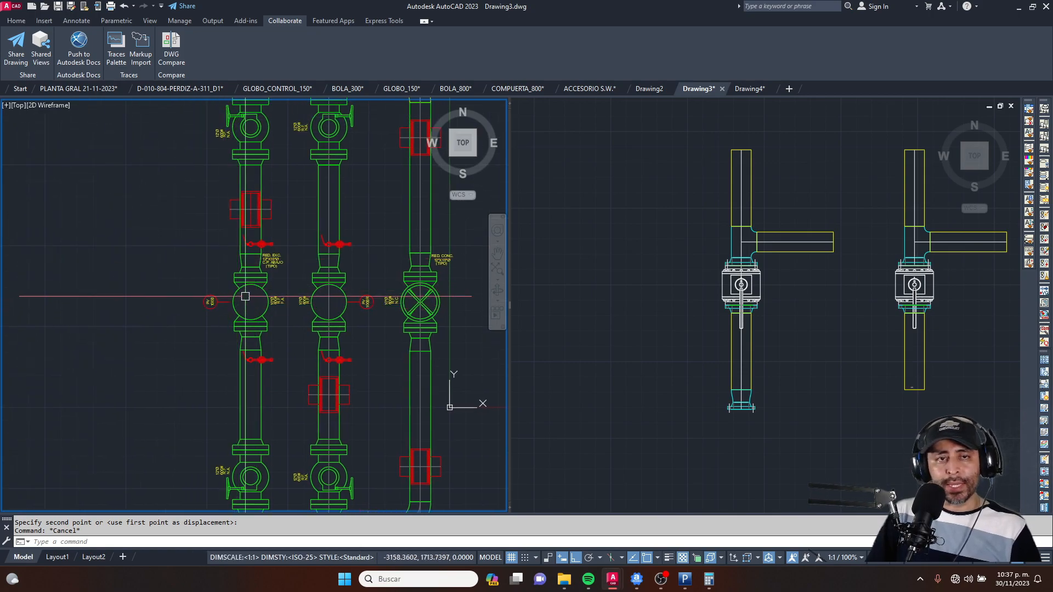
pyautogui.scroll(2, 247, 297)
pyautogui.click(692, 286)
pyautogui.scroll(5, 751, 285)
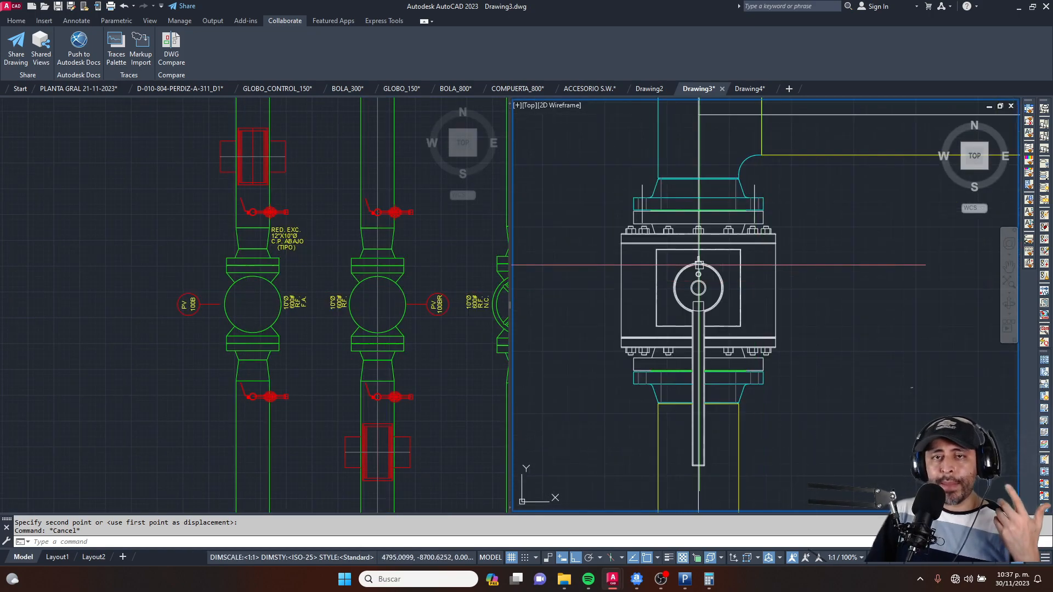
pyautogui.scroll(-3, 712, 264)
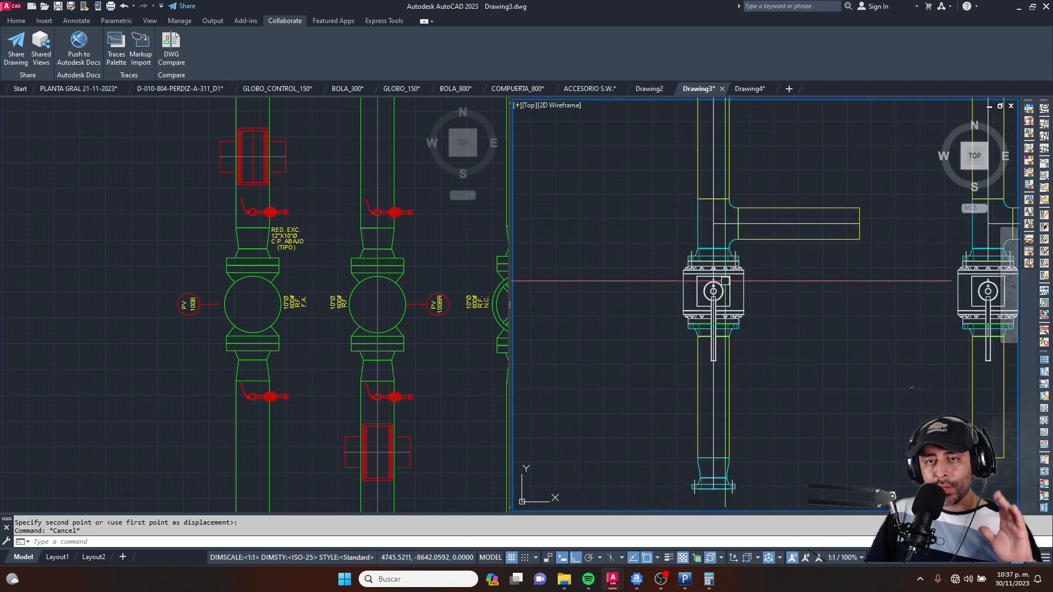
pyautogui.scroll(-2, 725, 281)
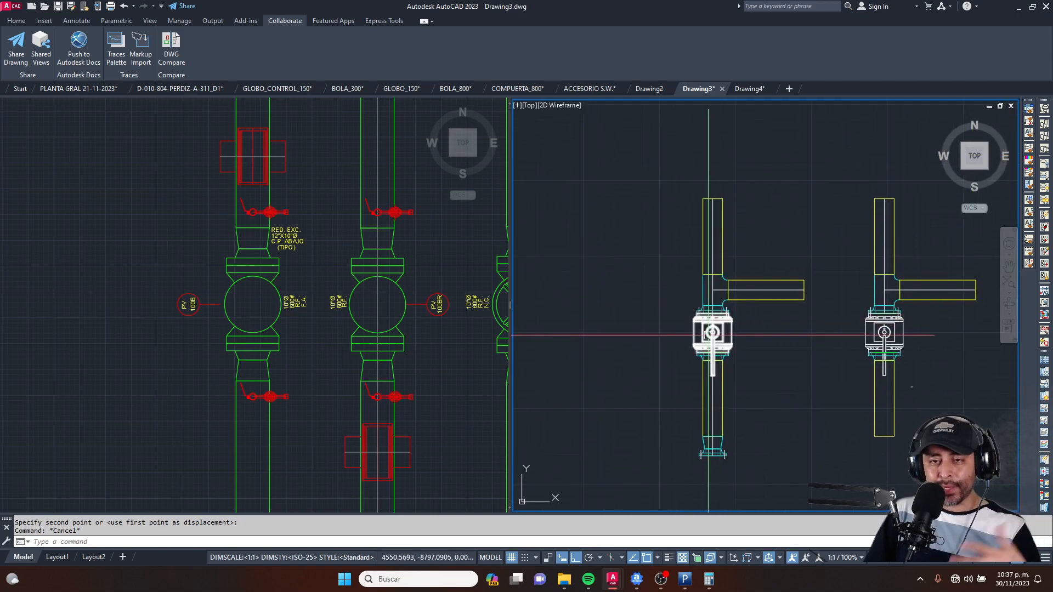
pyautogui.scroll(5, 708, 335)
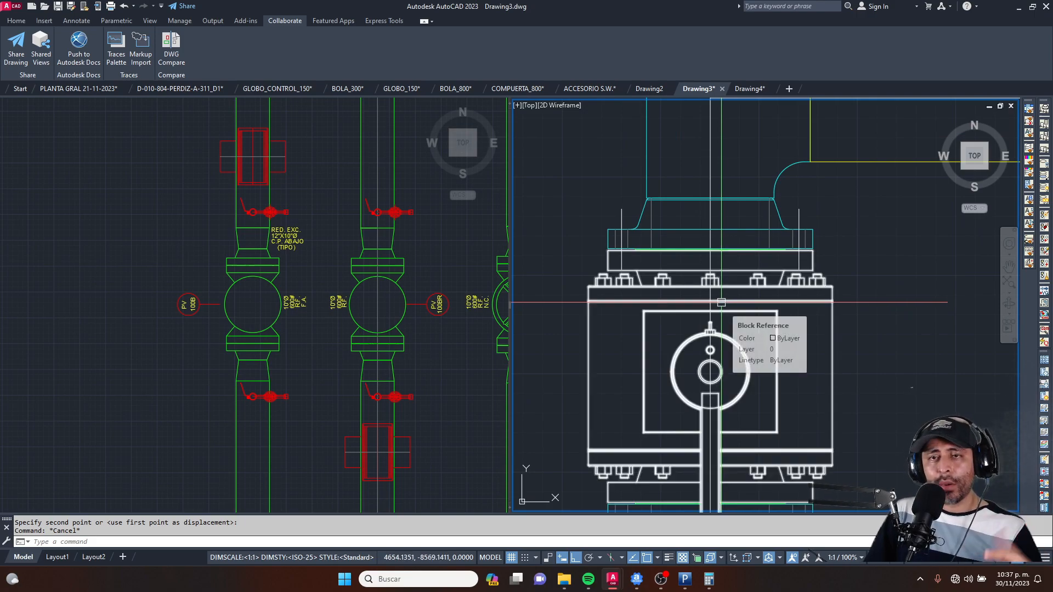
pyautogui.scroll(-1, 721, 302)
pyautogui.scroll(3, 702, 403)
pyautogui.scroll(-3, 724, 359)
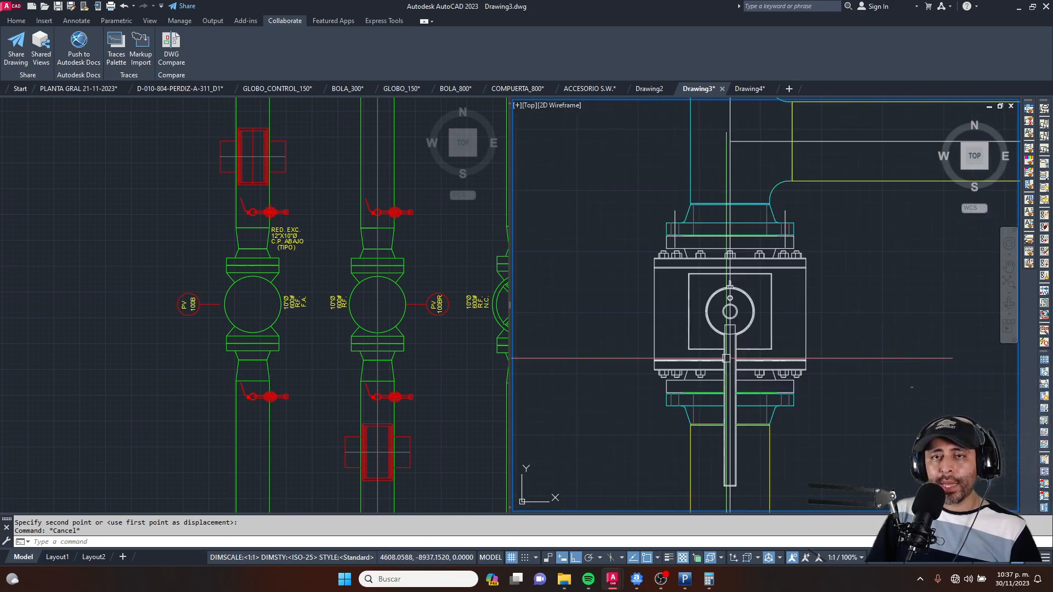
pyautogui.scroll(2, 726, 359)
pyautogui.scroll(2, 843, 378)
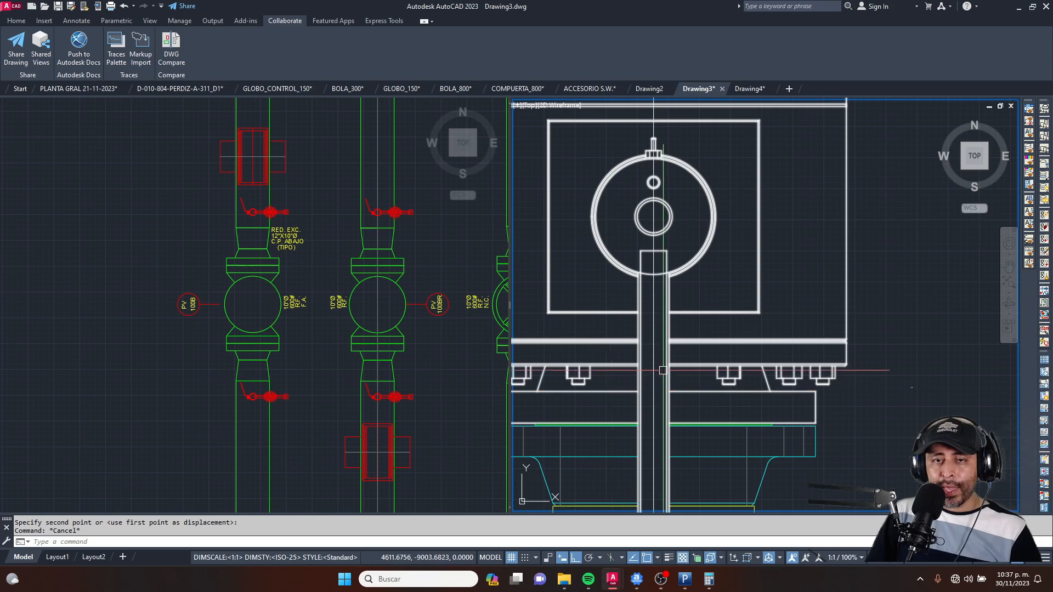
pyautogui.scroll(-2, 841, 358)
pyautogui.scroll(-3, 837, 359)
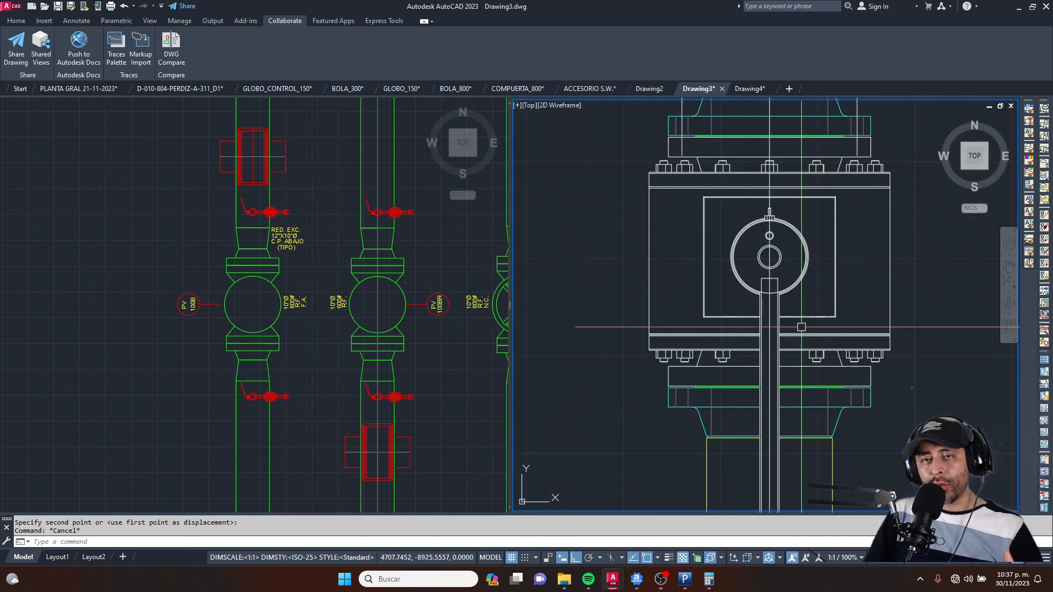
pyautogui.moveTo(837, 360); pyautogui.dragTo(846, 287, button='middle')
pyautogui.click(463, 339)
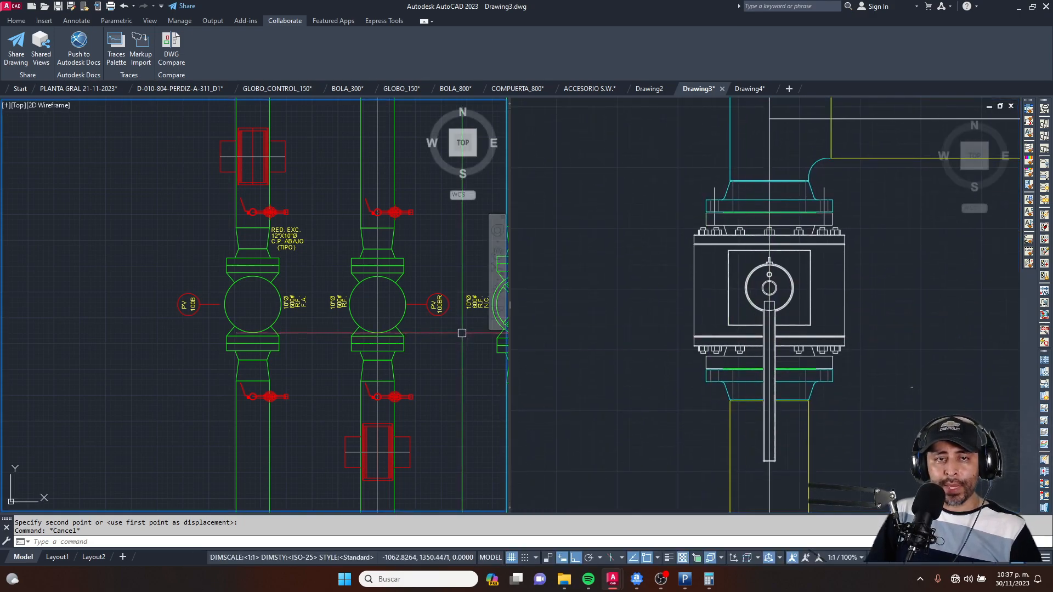
pyautogui.scroll(-2, 342, 285)
pyautogui.scroll(-2, 342, 286)
pyautogui.scroll(-2, 327, 280)
pyautogui.scroll(4, 373, 289)
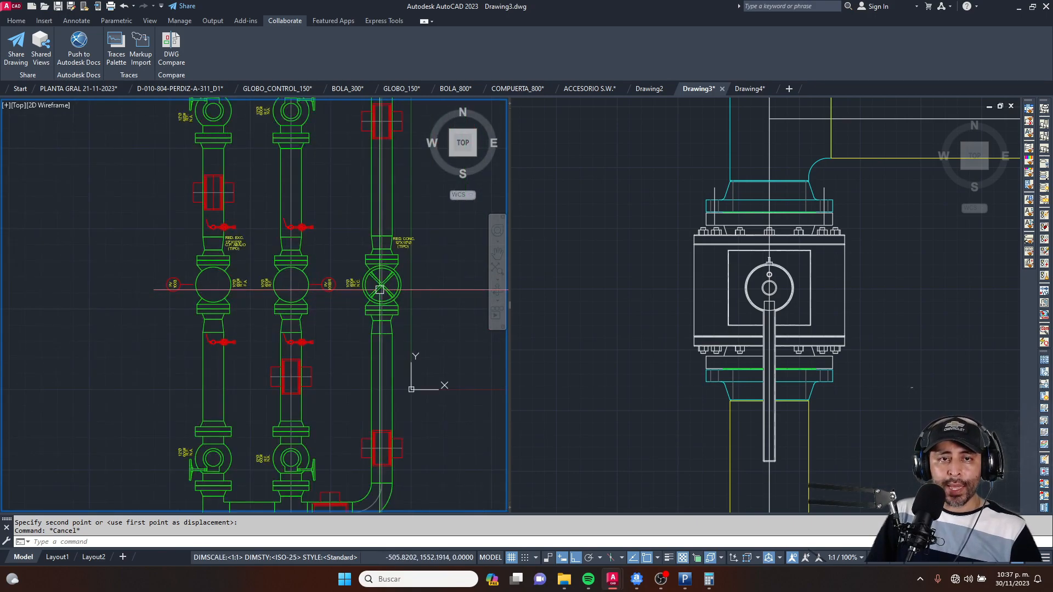
pyautogui.scroll(-4, 322, 273)
pyautogui.scroll(5, 294, 219)
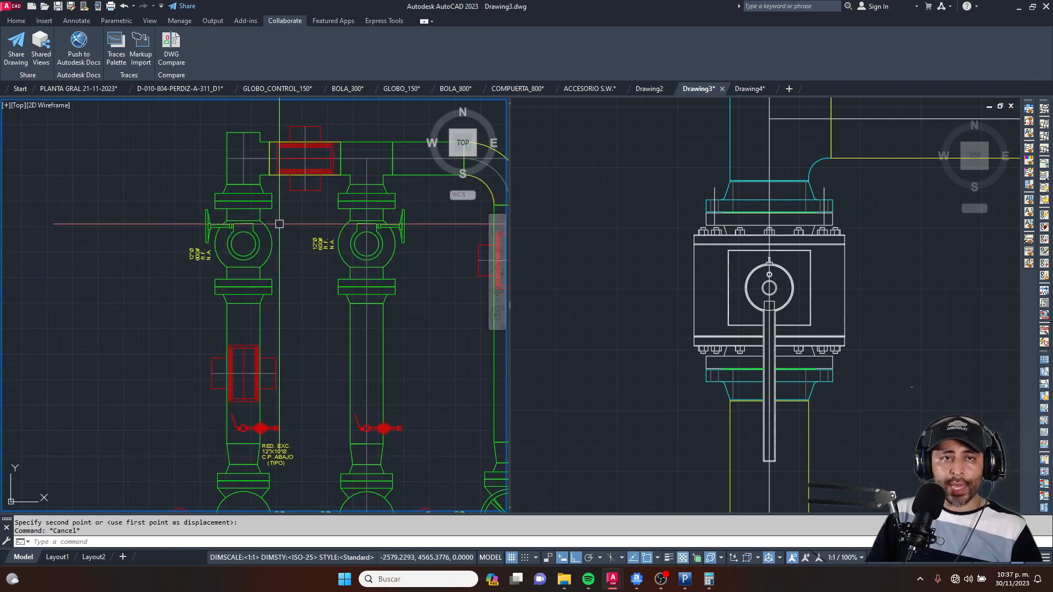
pyautogui.scroll(2, 254, 243)
pyautogui.click(585, 321)
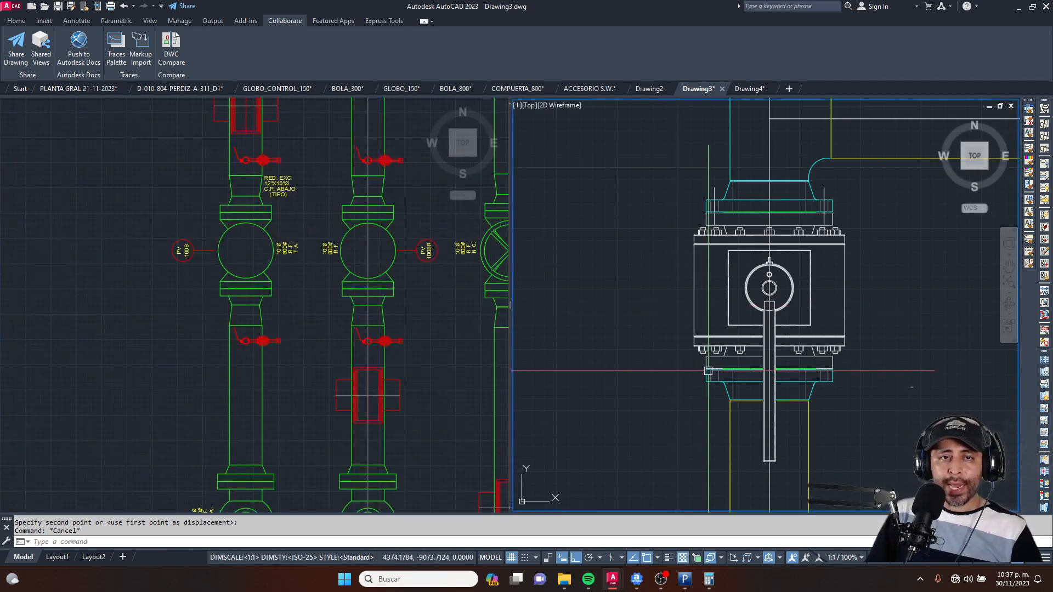
# Step: Copy the green gasket from the flange joint below the valve to the raised face of the new lower flange
pyautogui.moveTo(708, 369); pyautogui.dragTo(666, 210, button='middle')
pyautogui.moveTo(676, 427); pyautogui.dragTo(680, 223, button='middle')
pyautogui.scroll(3, 712, 320)
pyautogui.scroll(-1, 719, 286)
pyautogui.scroll(2, 679, 313)
pyautogui.scroll(-2, 740, 393)
pyautogui.press('Escape')
pyautogui.scroll(-7, 740, 393)
pyautogui.scroll(10, 738, 252)
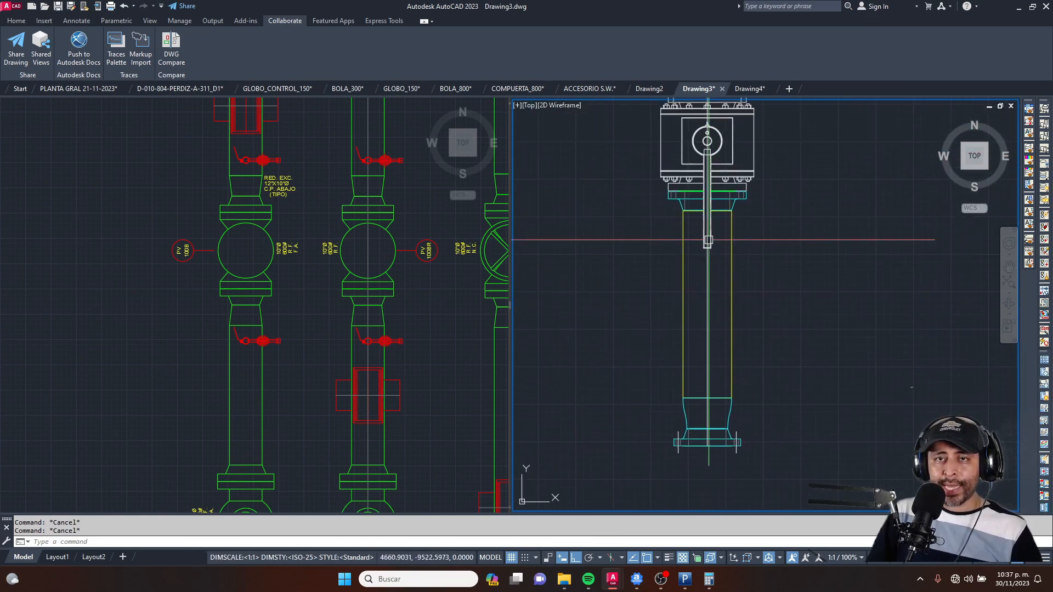
pyautogui.scroll(8, 661, 225)
pyautogui.scroll(4, 580, 300)
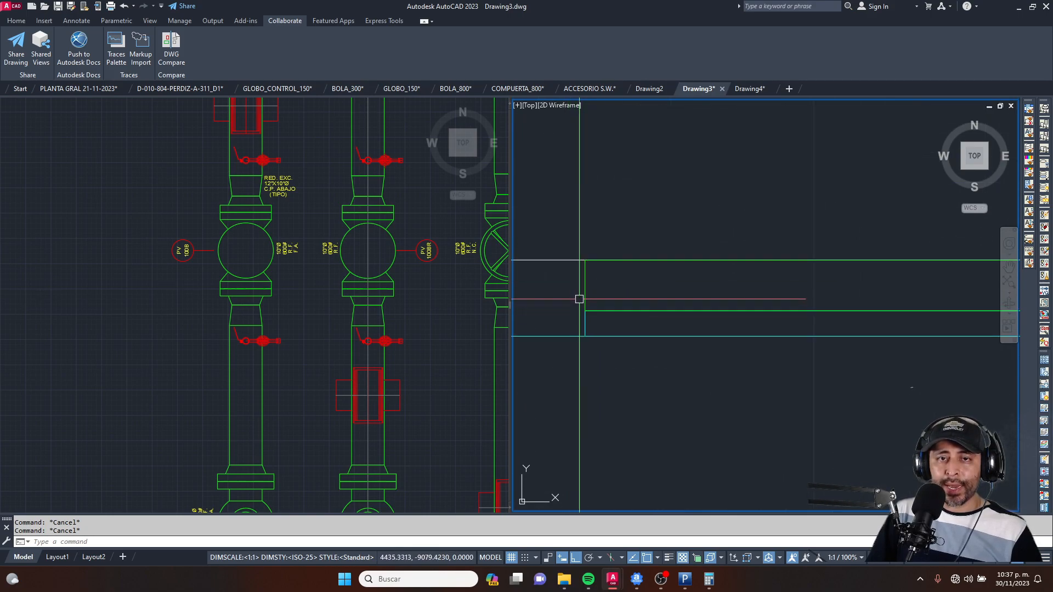
pyautogui.click(586, 280)
pyautogui.write('co')
pyautogui.press('Return')
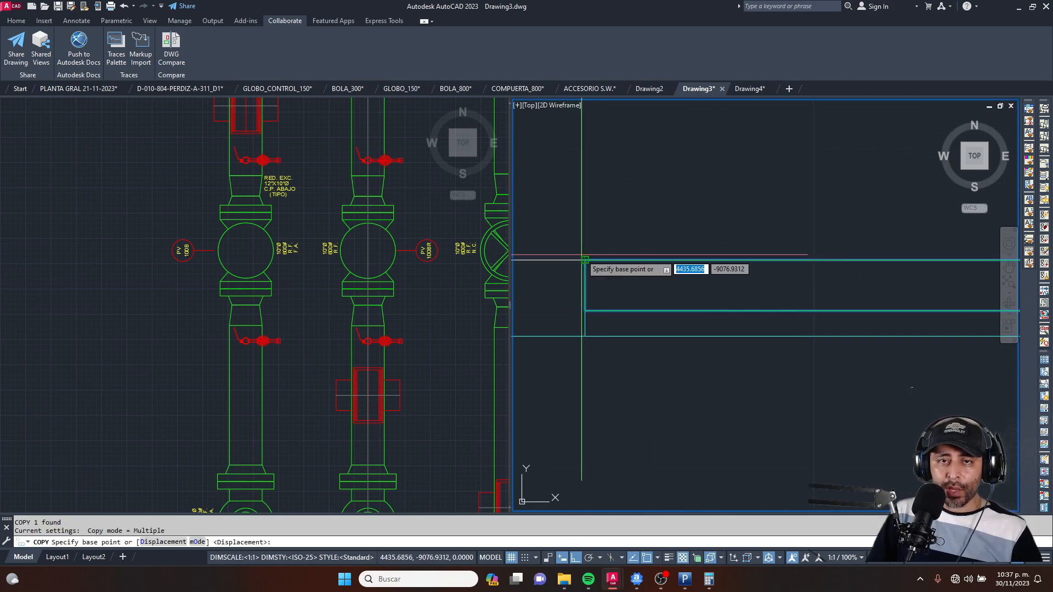
pyautogui.click(586, 260)
pyautogui.scroll(-5, 608, 164)
pyautogui.scroll(-5, 621, 219)
pyautogui.scroll(5, 629, 281)
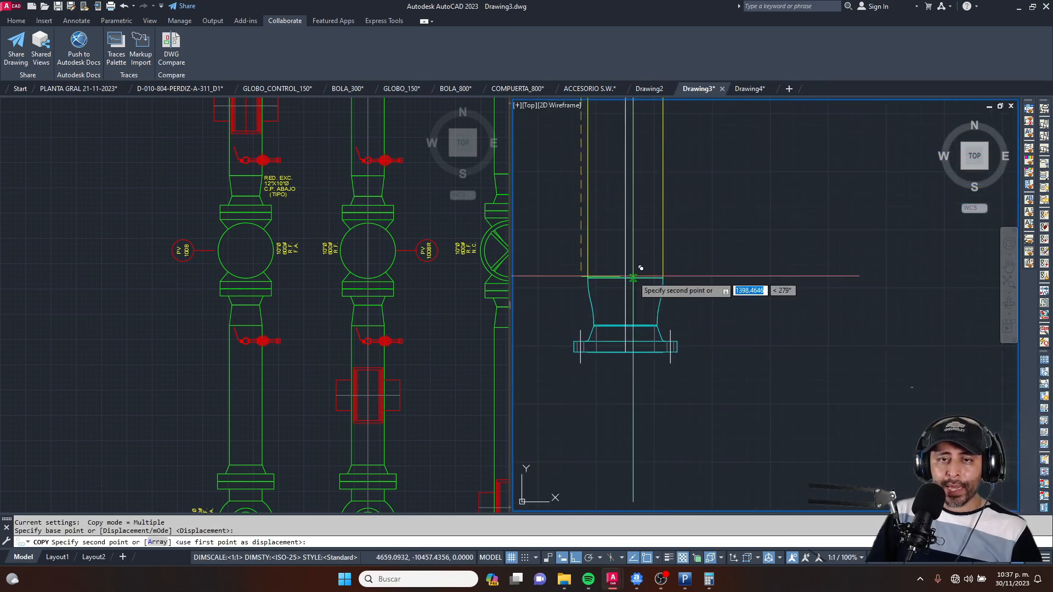
pyautogui.scroll(6, 587, 345)
pyautogui.scroll(7, 589, 381)
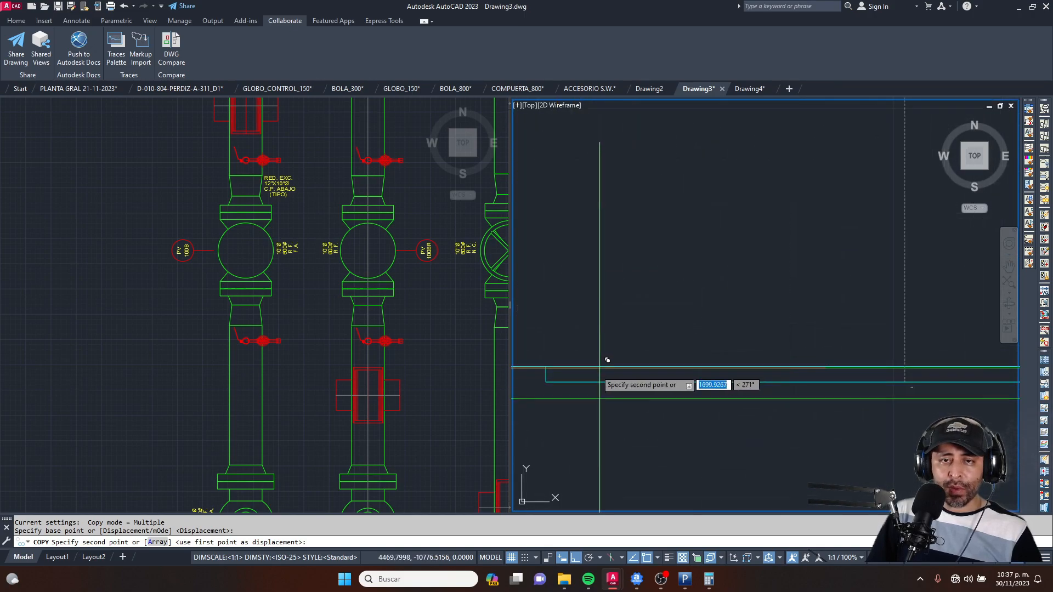
pyautogui.click(547, 382)
pyautogui.scroll(-7, 562, 340)
pyautogui.press('Escape')
pyautogui.scroll(4, 625, 300)
pyautogui.press('Escape')
pyautogui.press('Escape')
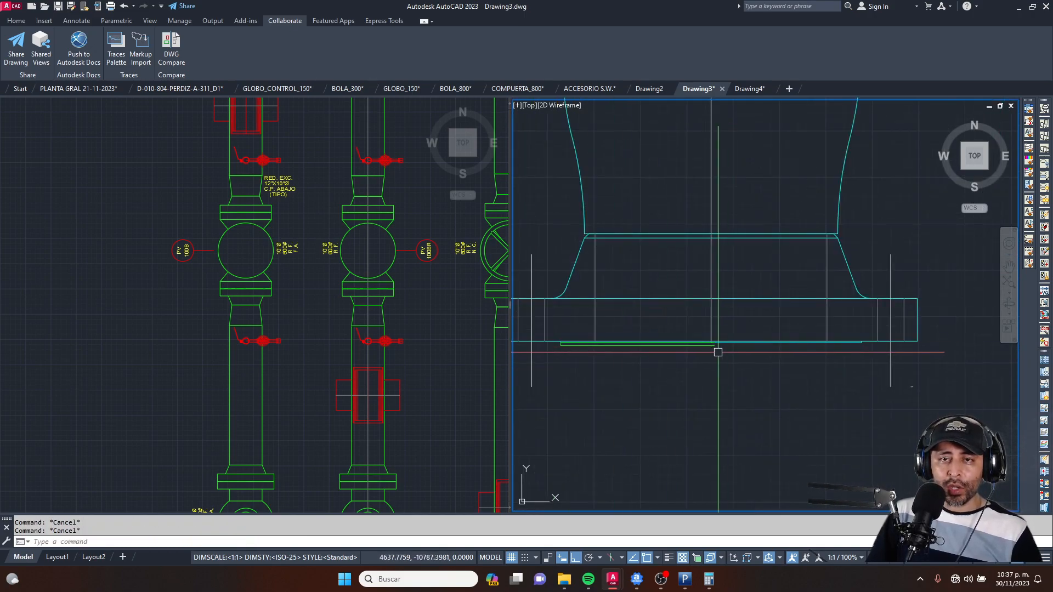
# Step: Move the copied gasket a short distance down, clear of the new flange's raised face
pyautogui.scroll(-4, 856, 329)
pyautogui.moveTo(649, 376); pyautogui.dragTo(743, 360, button='middle')
pyautogui.moveTo(889, 347); pyautogui.dragTo(811, 358, button='middle')
pyautogui.scroll(-2, 733, 353)
pyautogui.scroll(4, 608, 356)
pyautogui.moveTo(670, 325); pyautogui.dragTo(639, 337, button='middle')
pyautogui.moveTo(927, 360); pyautogui.dragTo(806, 355, button='middle')
pyautogui.scroll(4, 809, 344)
pyautogui.press('Escape')
pyautogui.scroll(-4, 798, 330)
pyautogui.write('m')
pyautogui.press('space')
pyautogui.click(821, 365)
pyautogui.click(799, 412)
pyautogui.moveTo(798, 410); pyautogui.dragTo(863, 386, button='middle')
pyautogui.press('Escape')
pyautogui.scroll(-6, 753, 344)
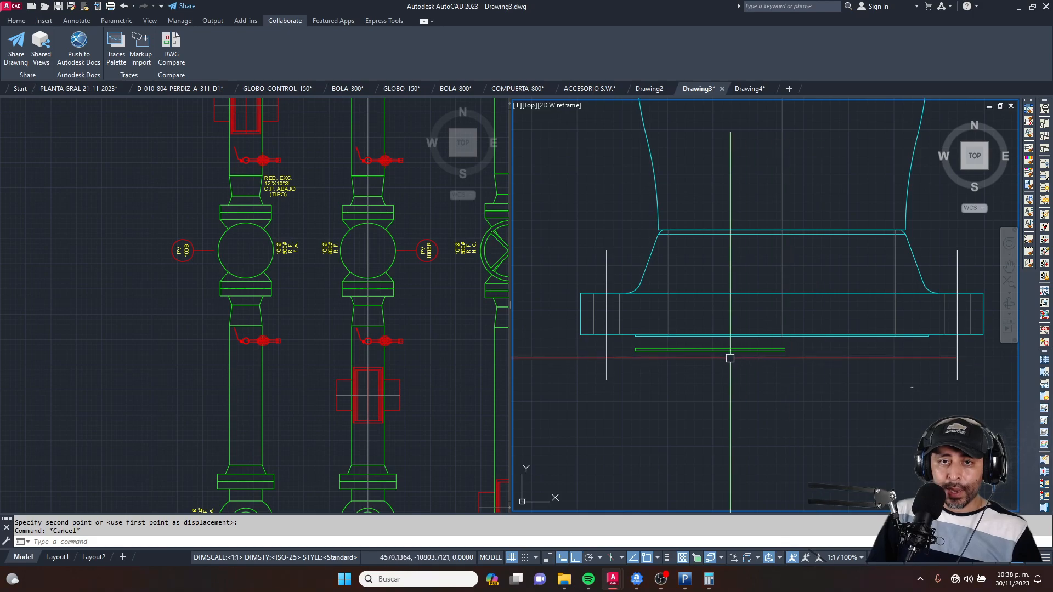
# Step: Delete the gasket copy lying beneath the new lower flange
pyautogui.scroll(-8, 730, 358)
pyautogui.scroll(8, 761, 215)
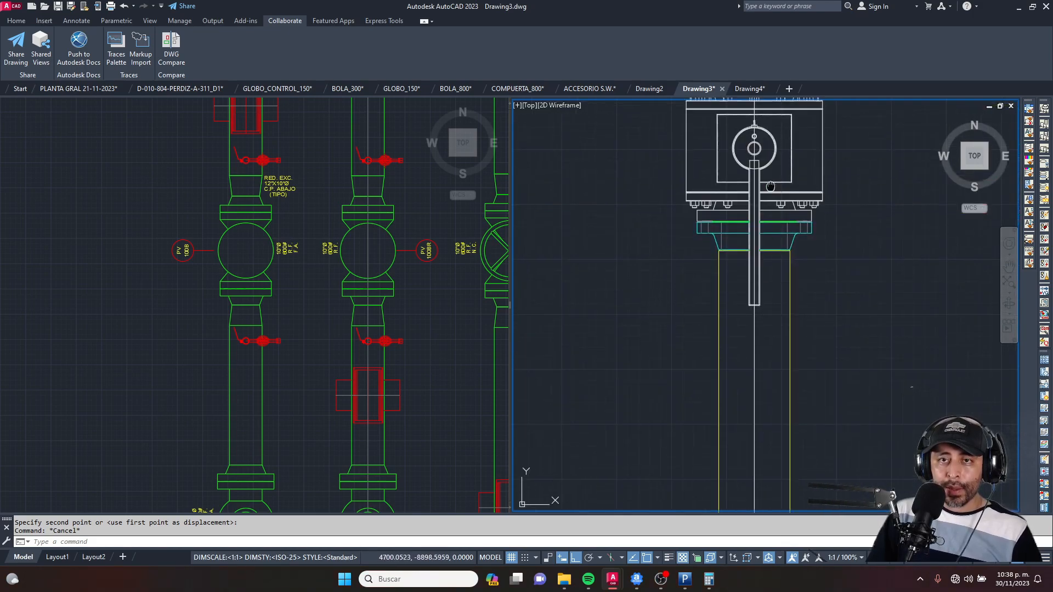
pyautogui.scroll(-2, 721, 186)
pyautogui.scroll(-2, 744, 181)
pyautogui.moveTo(731, 367); pyautogui.dragTo(724, 183, button='middle')
pyautogui.scroll(6, 716, 409)
pyautogui.scroll(4, 665, 381)
pyautogui.moveTo(546, 293); pyautogui.dragTo(601, 296, button='middle')
pyautogui.click(969, 287)
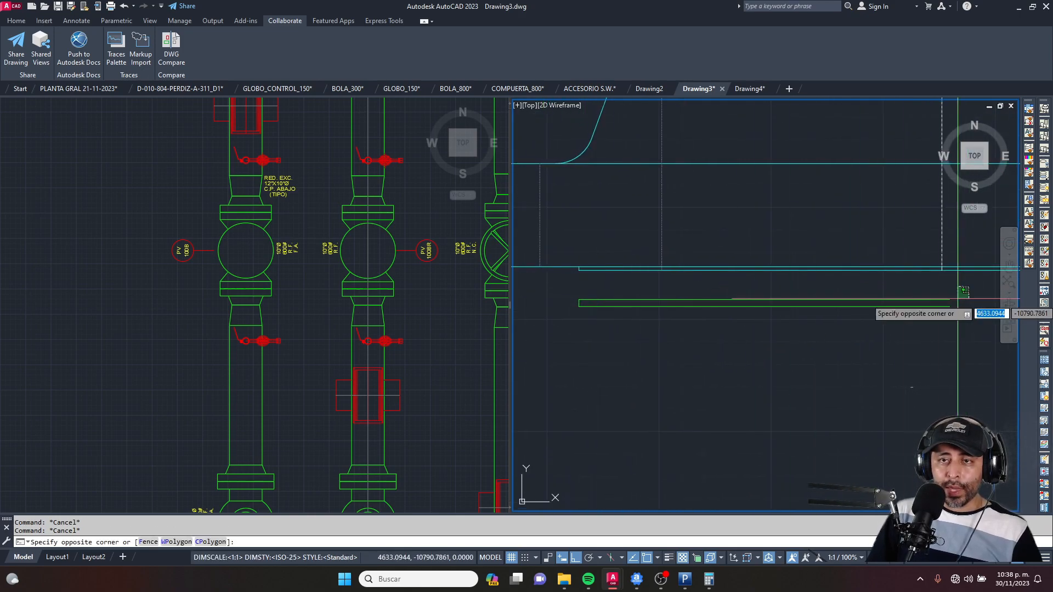
pyautogui.click(557, 400)
pyautogui.scroll(-4, 558, 400)
pyautogui.press('Delete')
# Step: Copy the full-width gasket from the flange joint above the valve to the raised face of the new lower flange
pyautogui.scroll(-6, 637, 407)
pyautogui.scroll(6, 634, 167)
pyautogui.scroll(6, 666, 406)
pyautogui.scroll(2, 608, 413)
pyautogui.scroll(2, 607, 413)
pyautogui.click(646, 395)
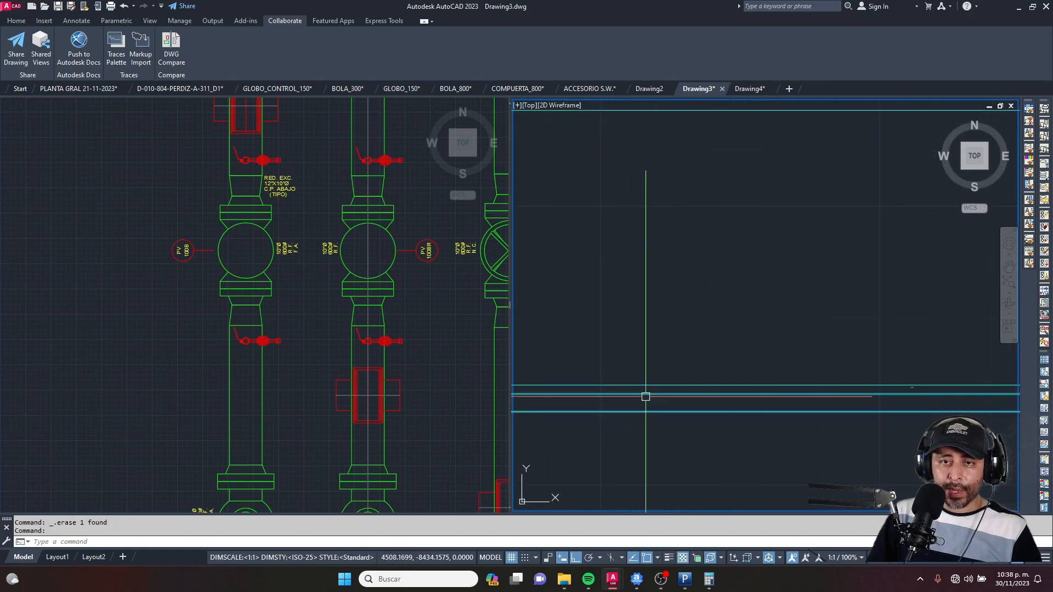
pyautogui.scroll(-8, 646, 394)
pyautogui.scroll(5, 631, 336)
pyautogui.write('co')
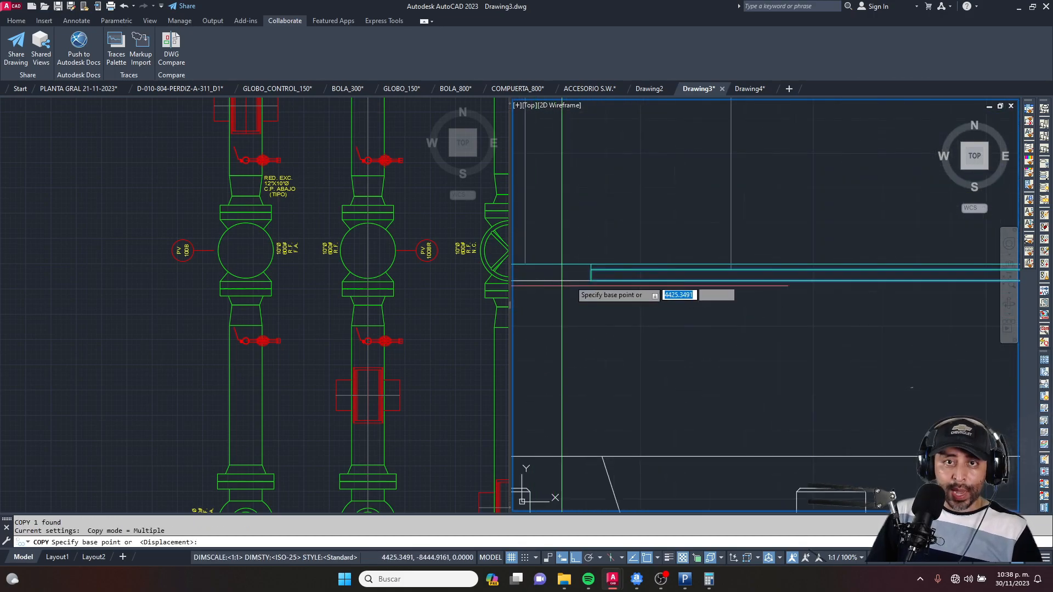
pyautogui.press('Return')
pyautogui.click(626, 276)
pyautogui.scroll(-8, 631, 280)
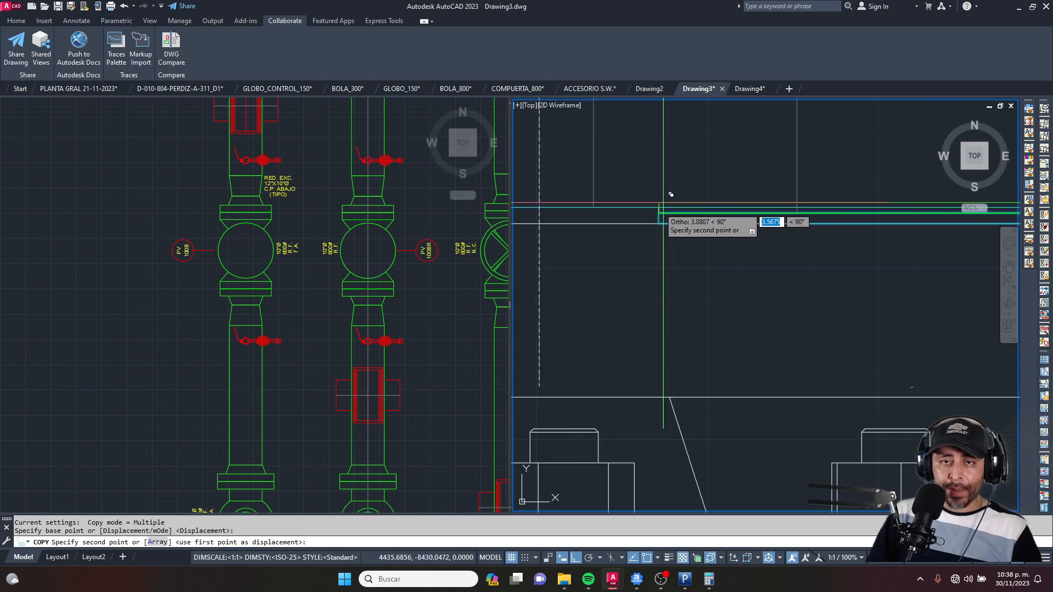
pyautogui.moveTo(673, 438); pyautogui.dragTo(670, 222, button='middle')
pyautogui.scroll(-2, 671, 351)
pyautogui.moveTo(679, 476); pyautogui.dragTo(687, 287, button='middle')
pyautogui.scroll(4, 674, 432)
pyautogui.scroll(5, 679, 420)
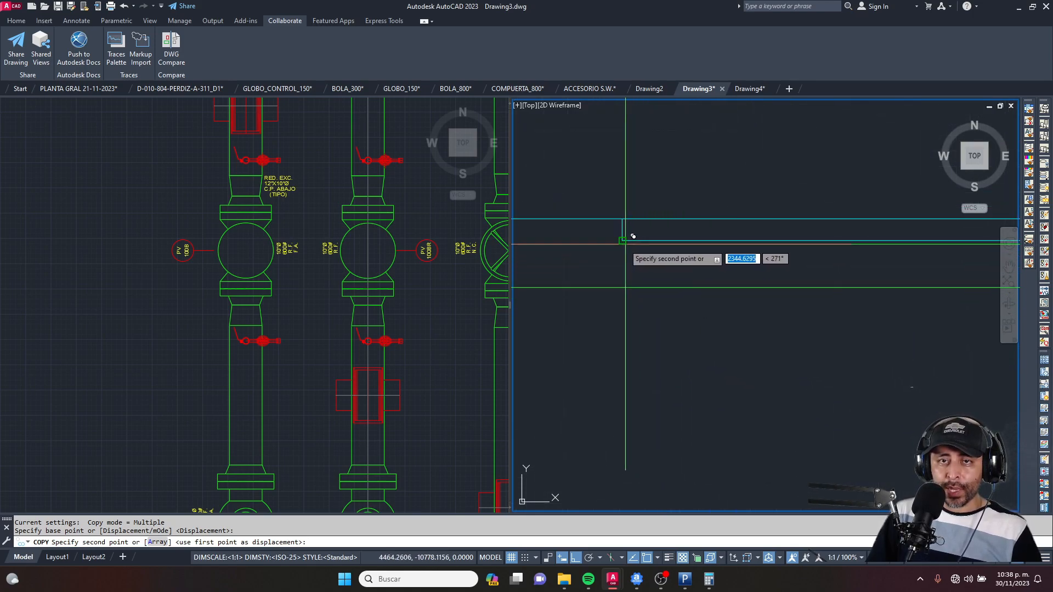
pyautogui.scroll(-5, 633, 237)
pyautogui.press('Escape')
pyautogui.press('Escape')
# Step: Stretch the copied gasket's right end inward 57.15 to line up with the edge of the new lower flange's raised face
pyautogui.scroll(4, 882, 329)
pyautogui.moveTo(944, 315); pyautogui.dragTo(801, 315, button='middle')
pyautogui.scroll(1, 897, 301)
pyautogui.moveTo(918, 330); pyautogui.dragTo(832, 292, button='middle')
pyautogui.write('s')
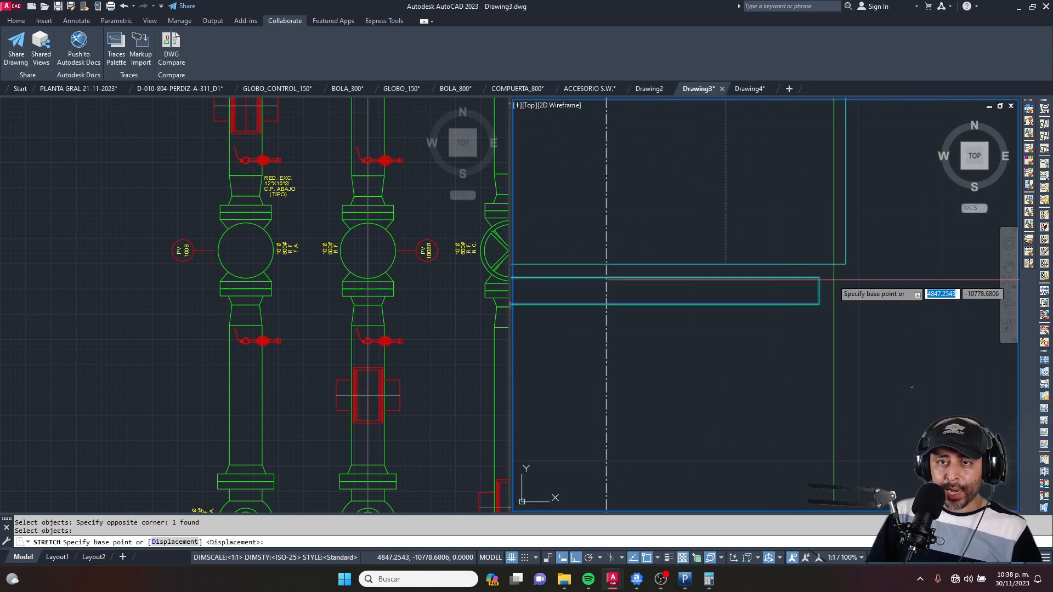
pyautogui.click(820, 277)
pyautogui.moveTo(532, 284); pyautogui.dragTo(940, 287, button='middle')
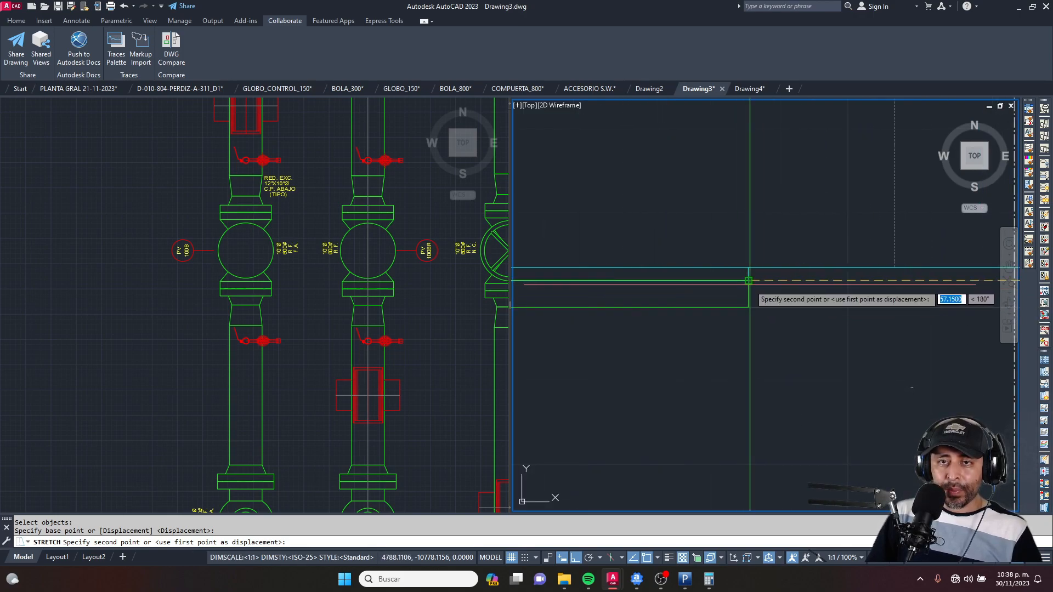
pyautogui.press('Escape')
pyautogui.press('Escape')
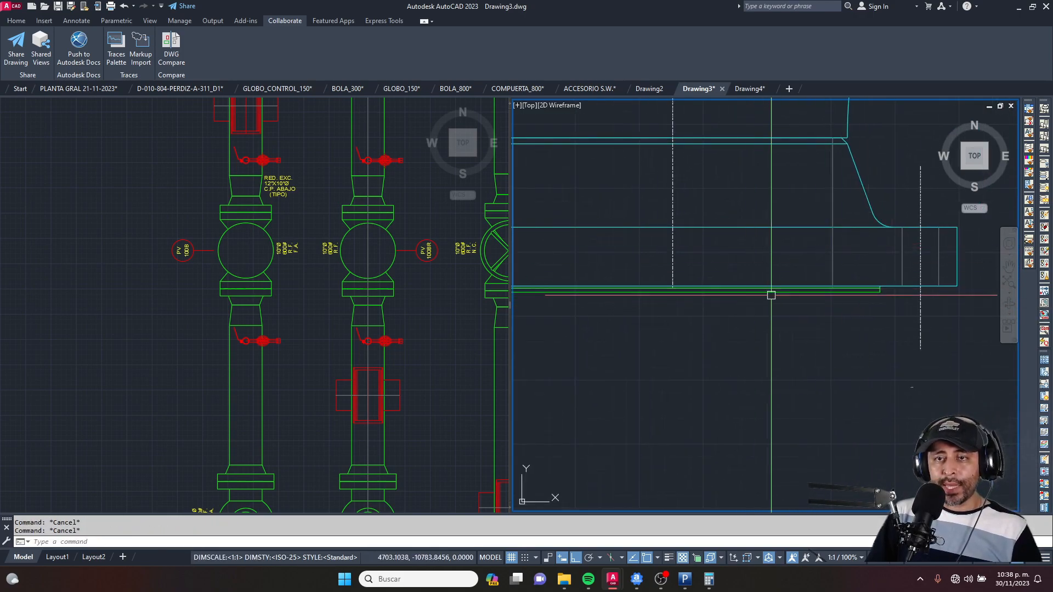
# Step: Examine the gasket's fit against the lower flange's raised face and the matching 10"Ø 600# R.F. valve in the reference plan
pyautogui.scroll(4, 881, 287)
pyautogui.scroll(-4, 840, 321)
pyautogui.scroll(4, 848, 307)
pyautogui.scroll(4, 960, 319)
pyautogui.scroll(-4, 833, 347)
pyautogui.scroll(3, 849, 367)
pyautogui.scroll(-4, 872, 346)
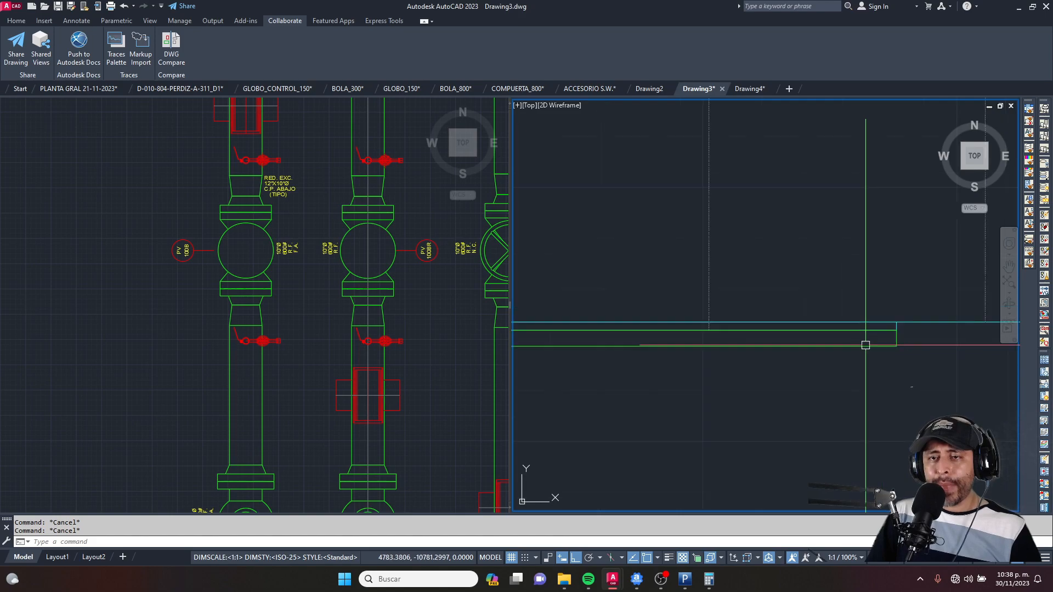
pyautogui.scroll(4, 855, 334)
pyautogui.scroll(-4, 840, 335)
pyautogui.scroll(-4, 804, 344)
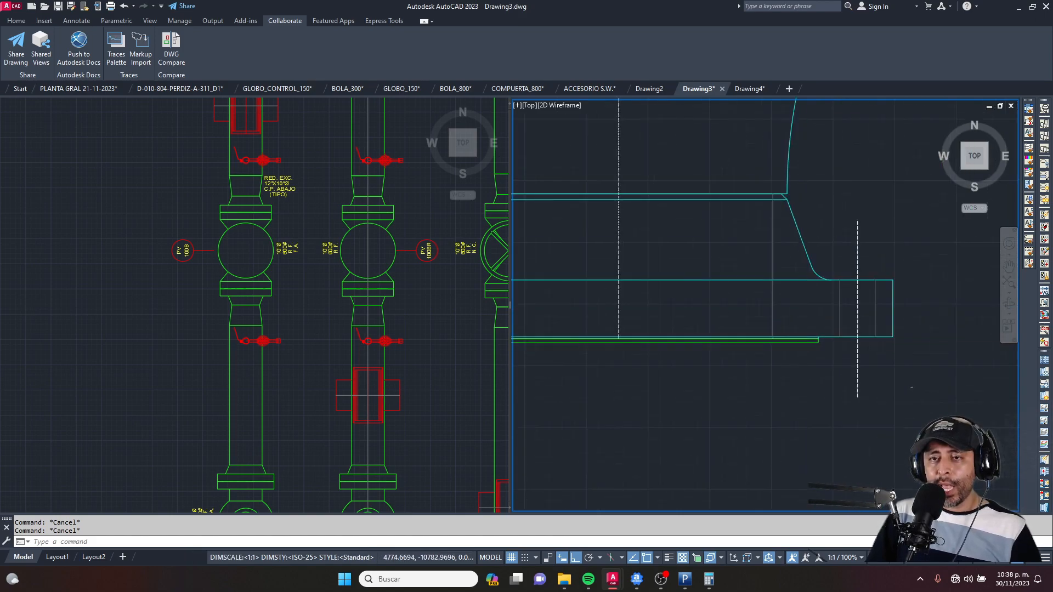
pyautogui.scroll(4, 842, 336)
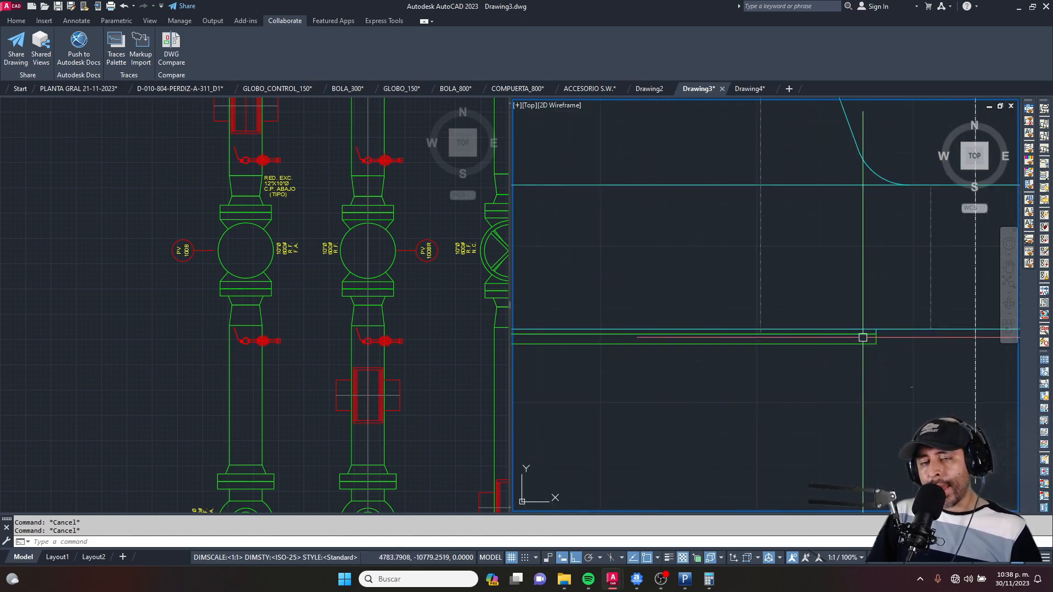
pyautogui.scroll(-4, 867, 367)
pyautogui.scroll(3, 876, 366)
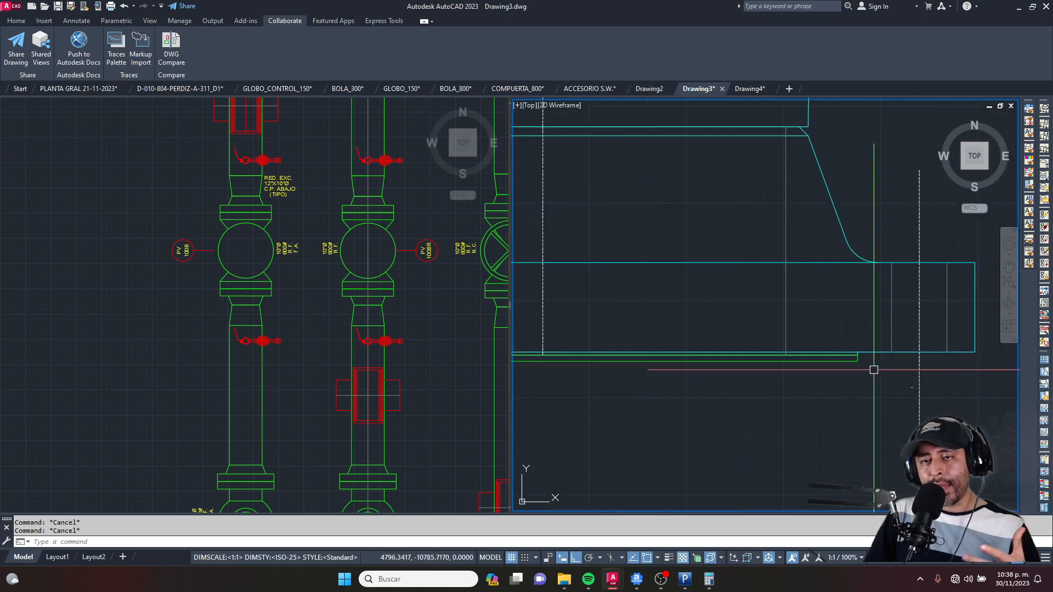
pyautogui.scroll(2, 868, 362)
pyautogui.click(845, 354)
pyautogui.press('Escape')
pyautogui.scroll(-3, 834, 351)
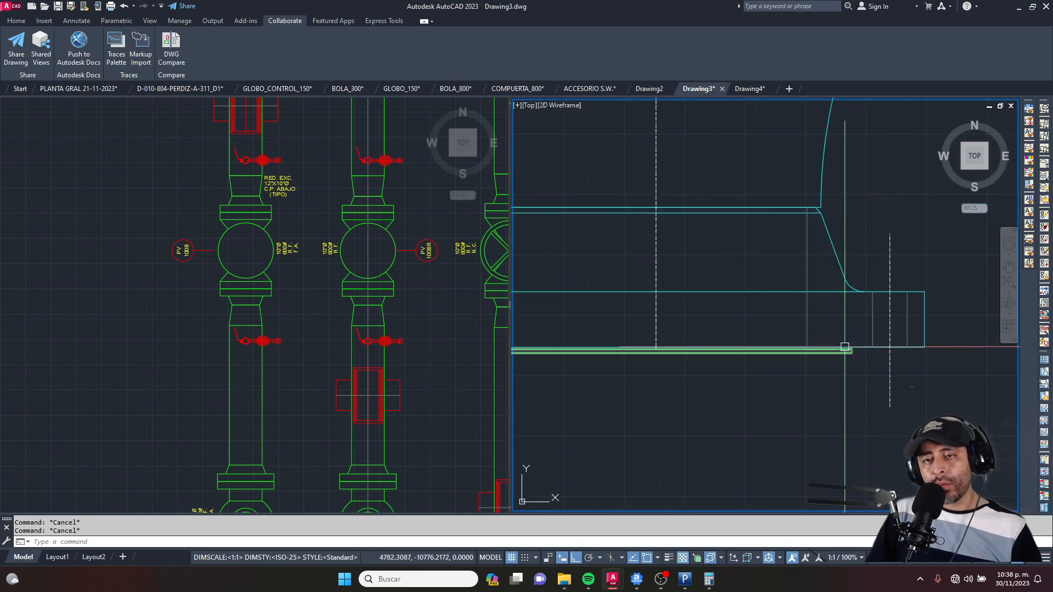
pyautogui.scroll(-3, 849, 334)
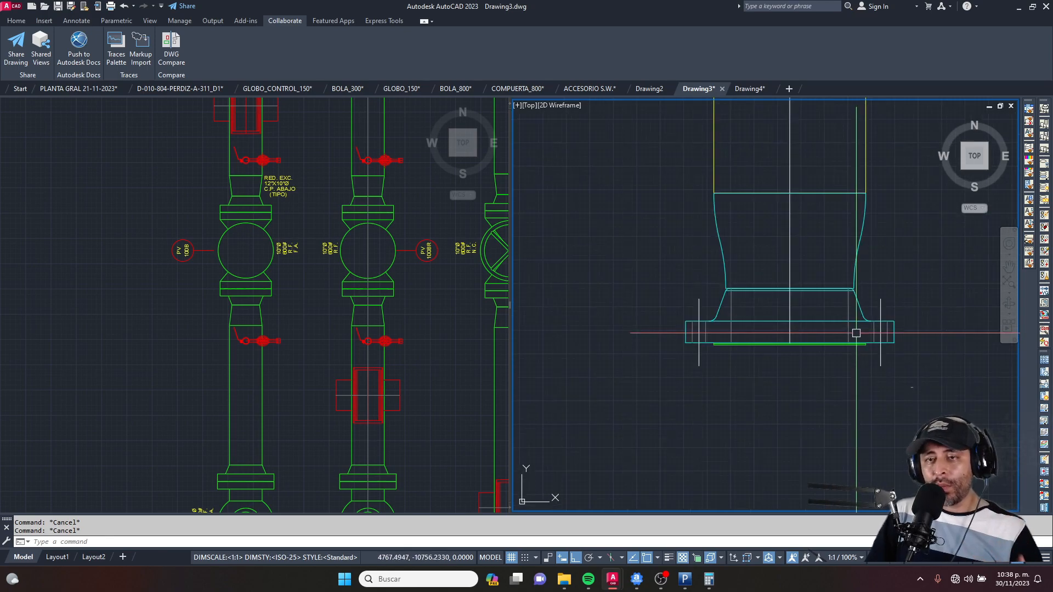
pyautogui.scroll(6, 721, 345)
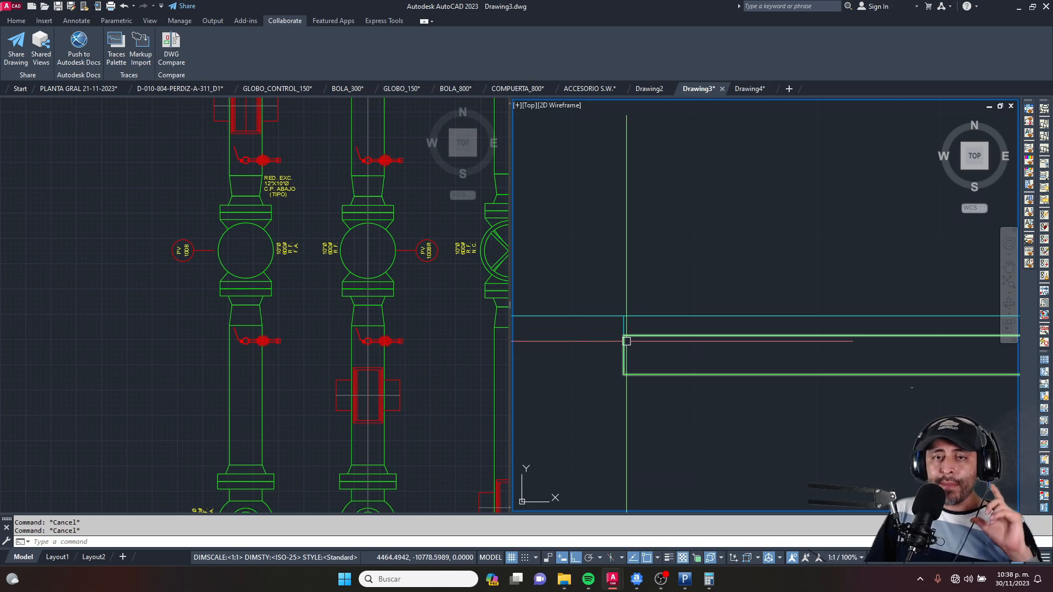
pyautogui.scroll(-5, 630, 341)
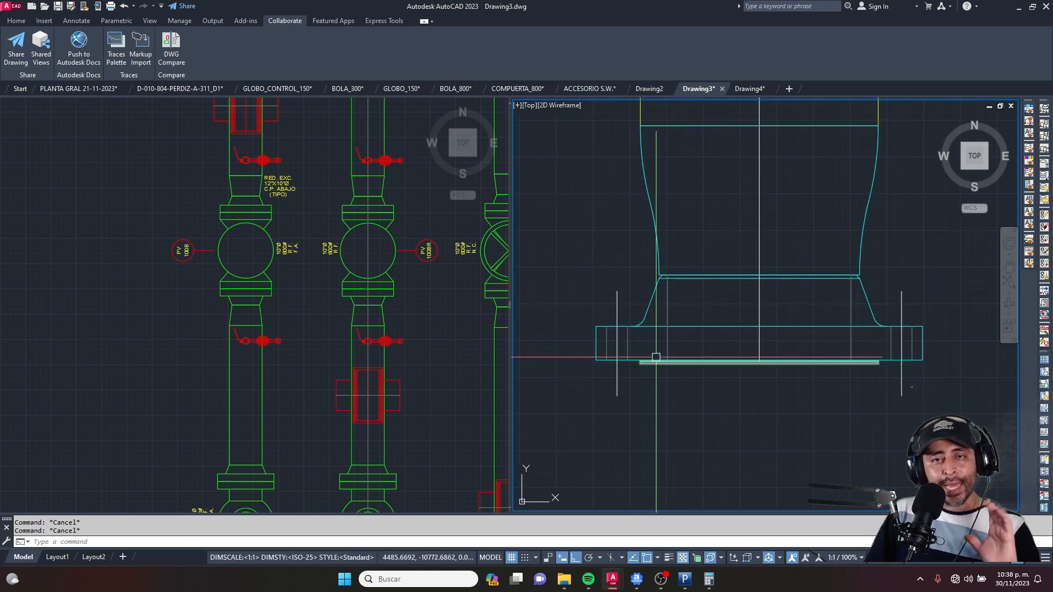
pyautogui.click(367, 245)
pyautogui.scroll(8, 367, 244)
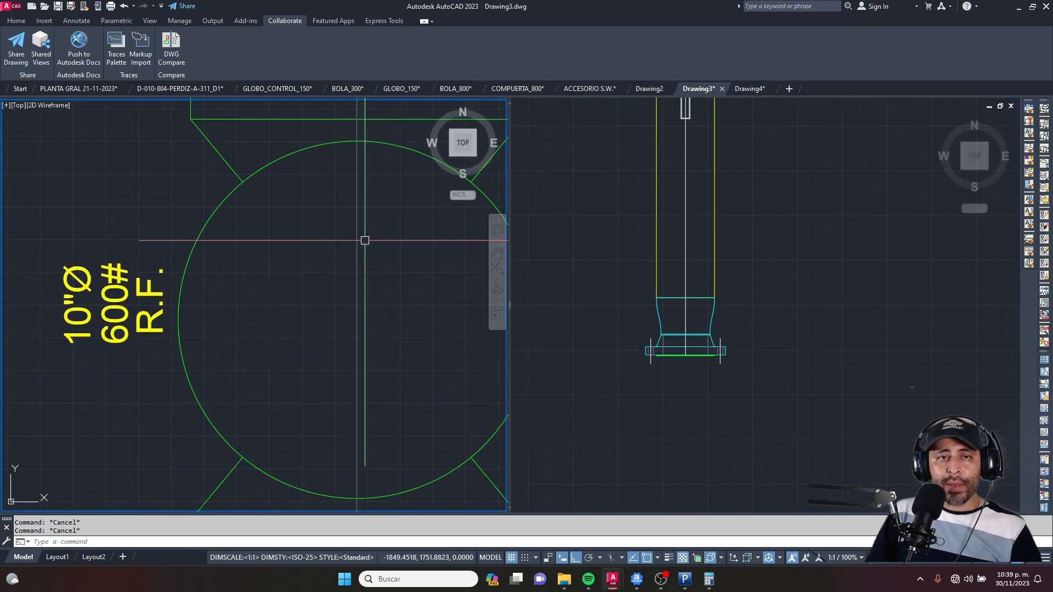
pyautogui.scroll(-8, 310, 210)
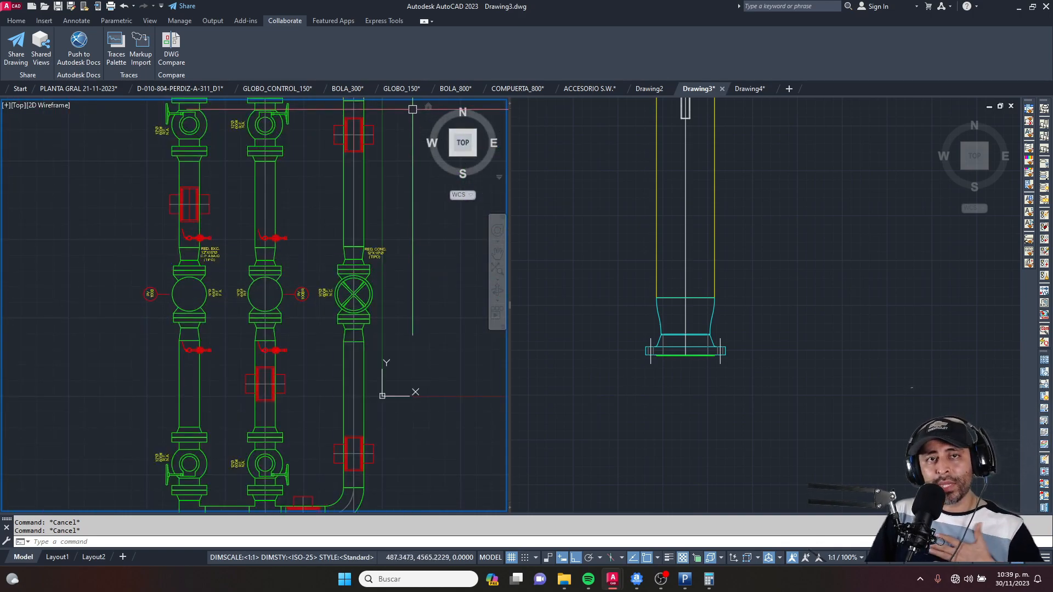
# Step: Copy the 12" globe control valve in the front row of the GLOBO_CONTROL_150 drawing to the clipboard
pyautogui.click(277, 89)
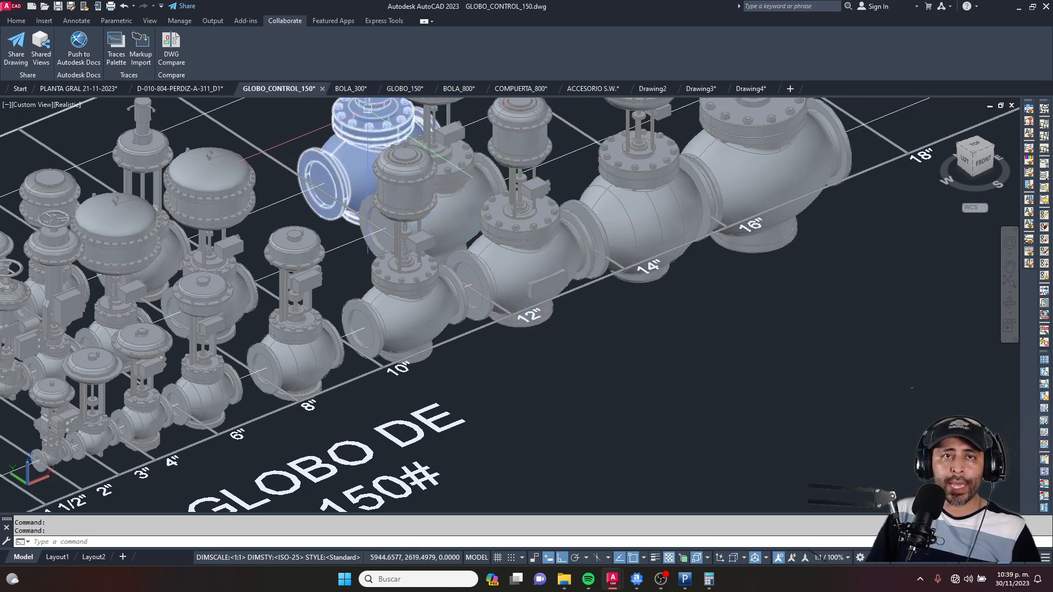
pyautogui.click(352, 90)
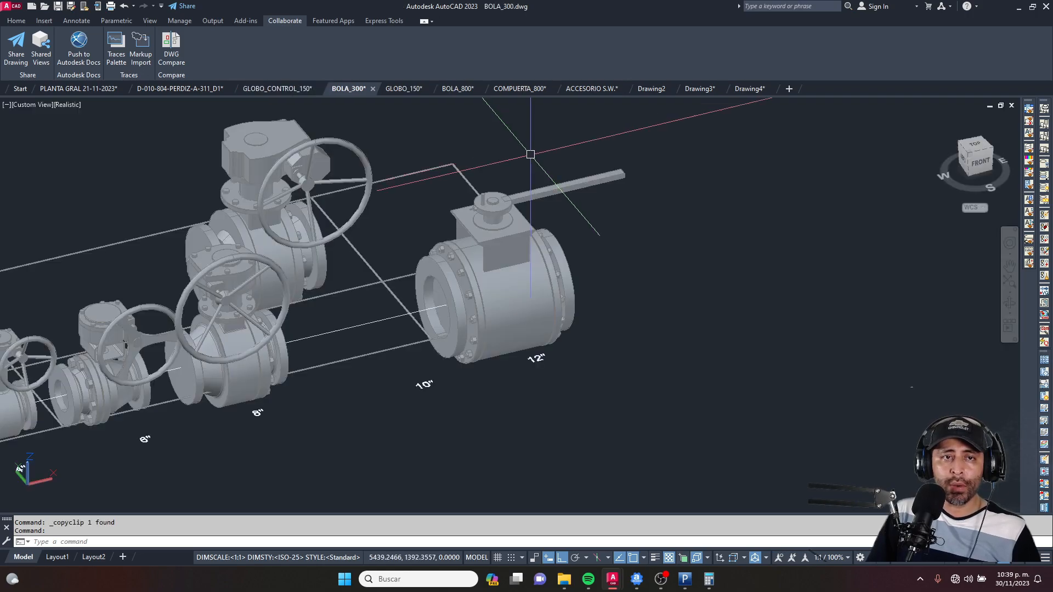
pyautogui.click(248, 88)
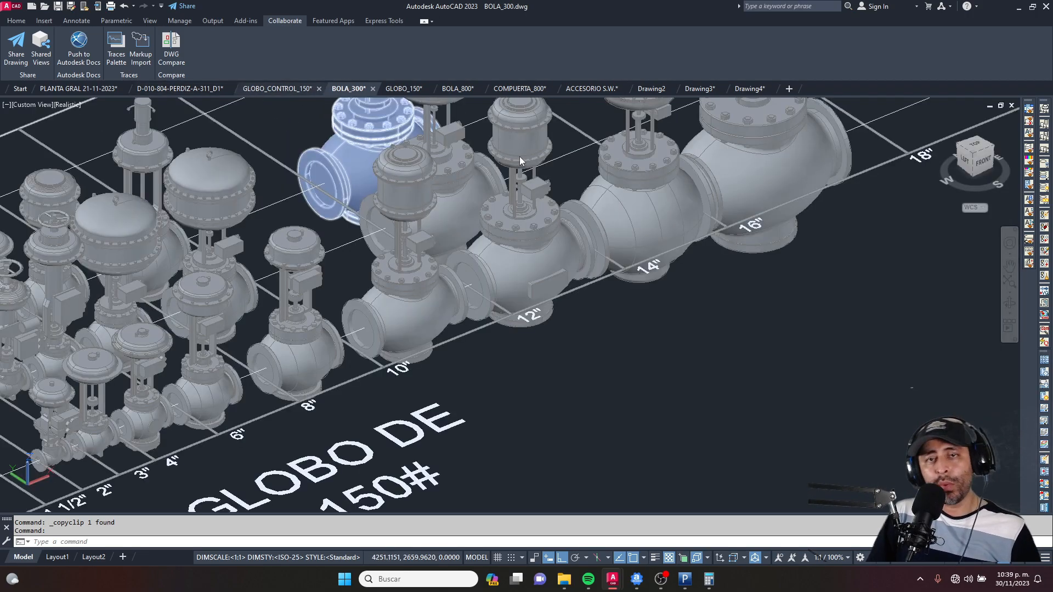
pyautogui.scroll(-5, 623, 267)
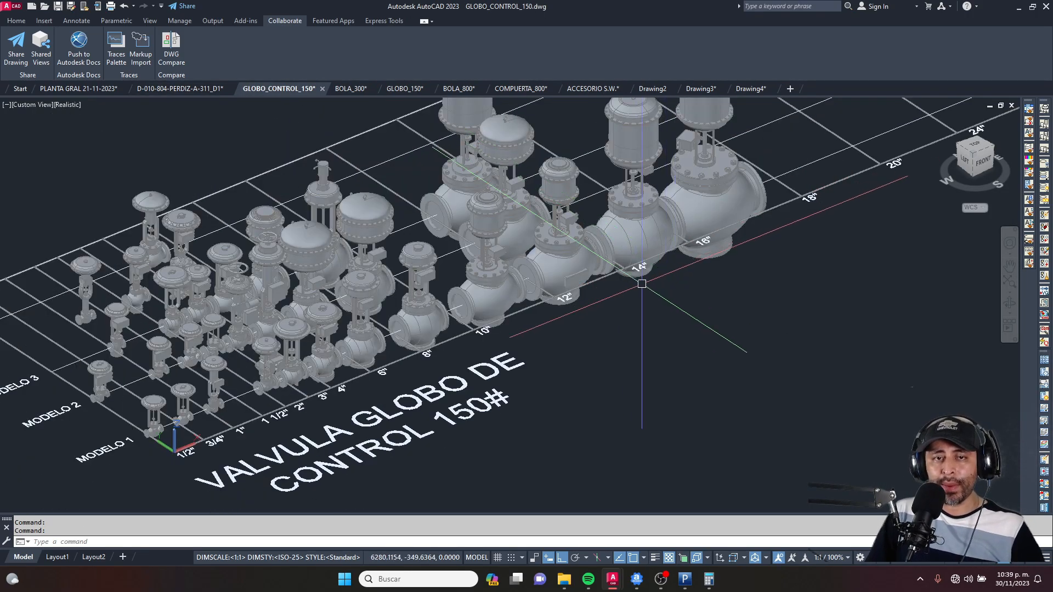
pyautogui.keyDown('shift'); pyautogui.moveTo(624, 286); pyautogui.dragTo(620, 318, button='middle'); pyautogui.keyUp('shift')
pyautogui.scroll(6, 620, 318)
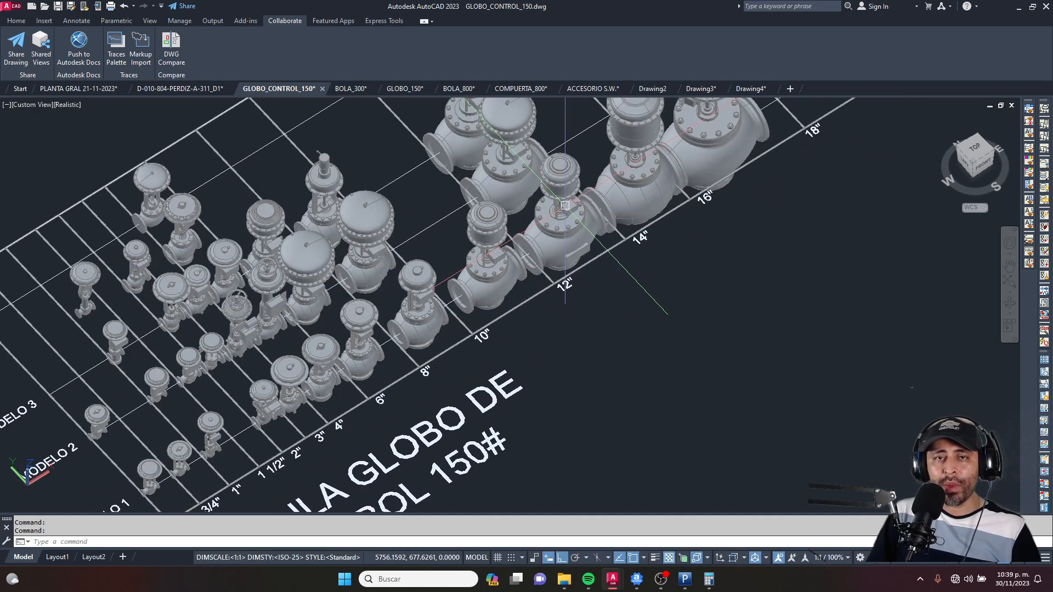
pyautogui.scroll(-5, 552, 341)
pyautogui.scroll(6, 552, 341)
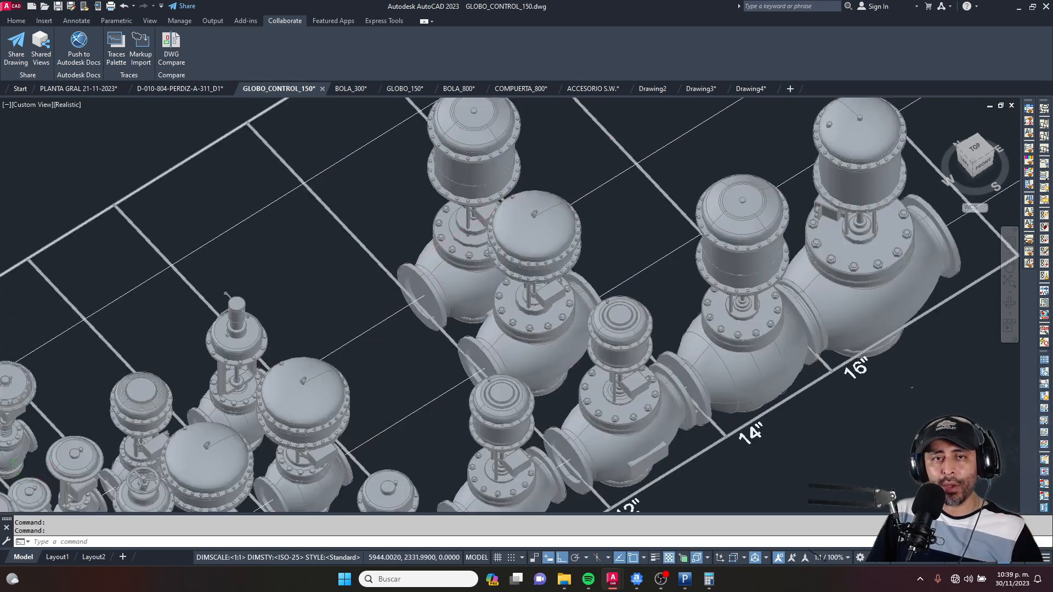
pyautogui.moveTo(554, 303); pyautogui.dragTo(560, 232, button='middle')
pyautogui.click(608, 296)
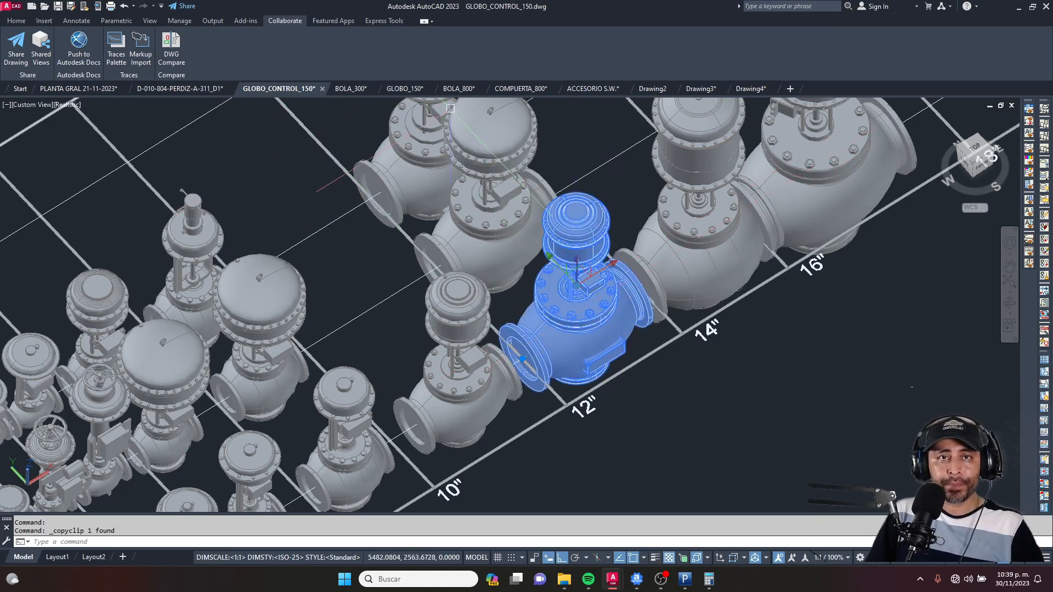
# Step: Paste the control valve into a new blank drawing and insert its top-view Flatshot as an unrotated block at default scale
pyautogui.click(790, 88)
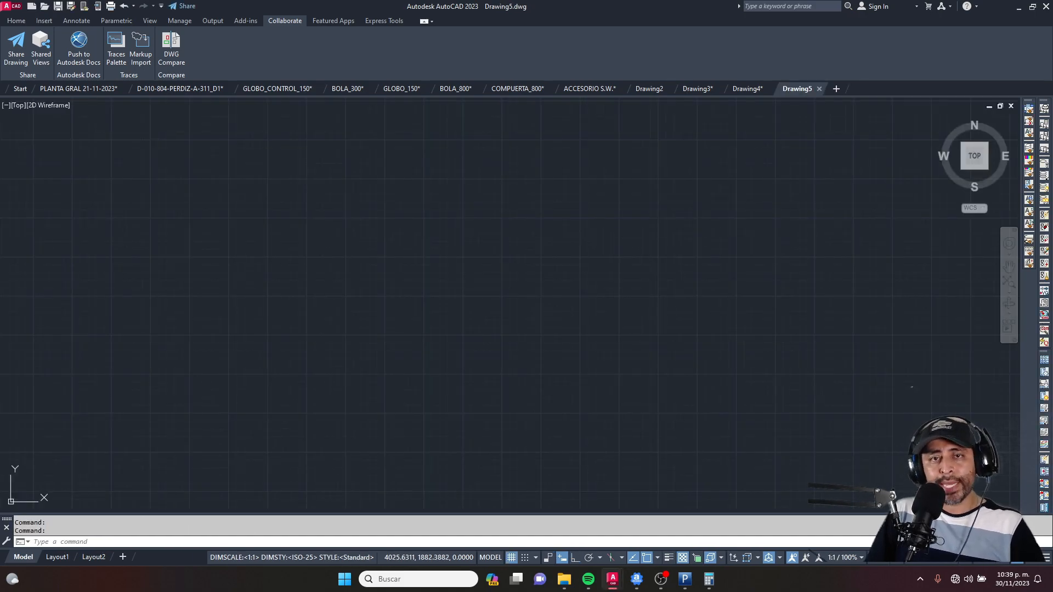
pyautogui.hotkey('ctrl', 'v')
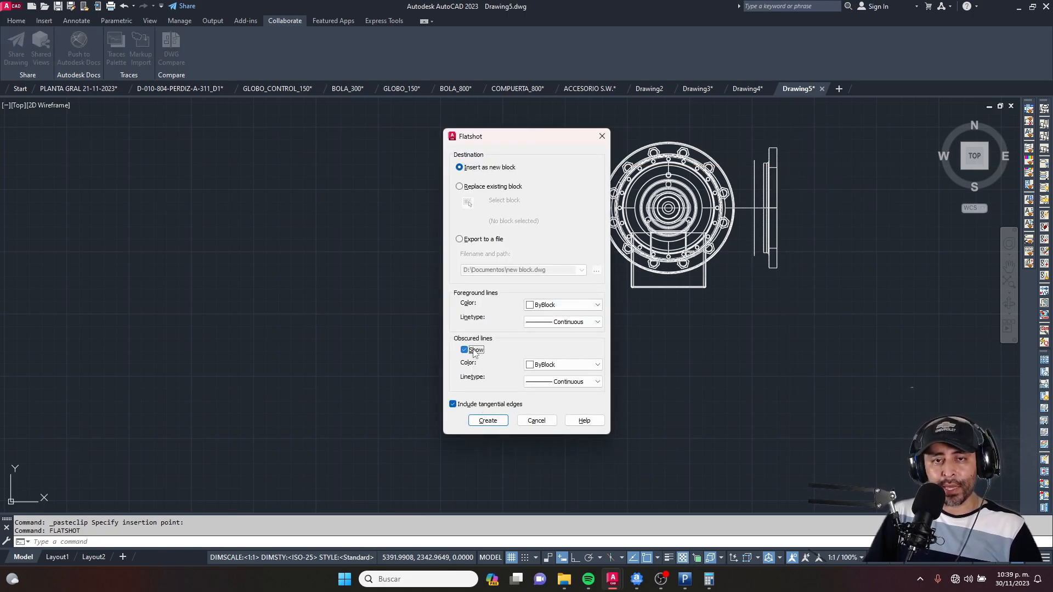
pyautogui.click(487, 421)
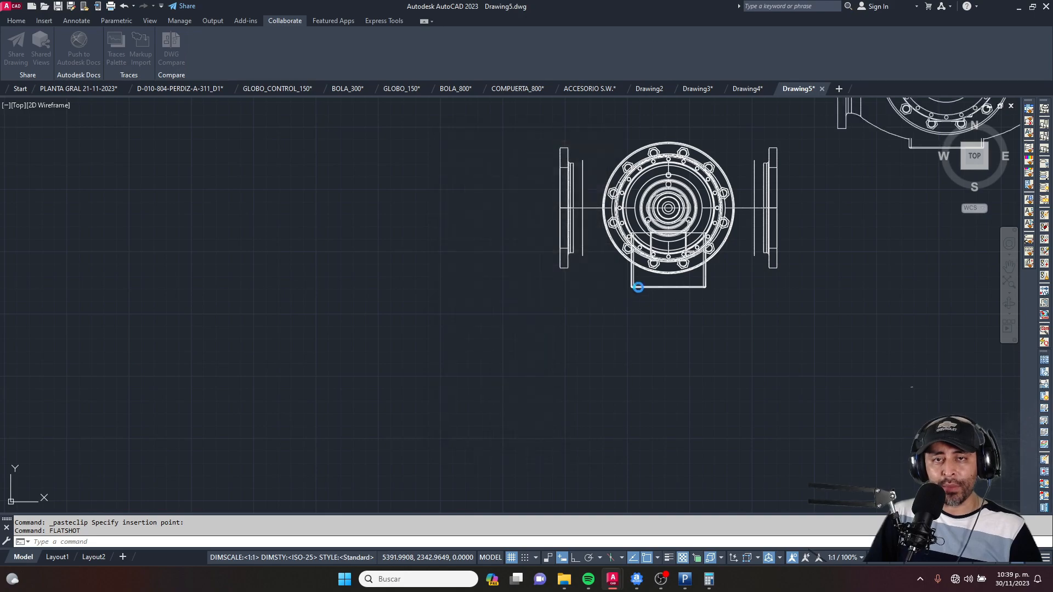
pyautogui.scroll(-3, 493, 313)
pyautogui.click(437, 312)
pyautogui.press('Return')
pyautogui.press('Return')
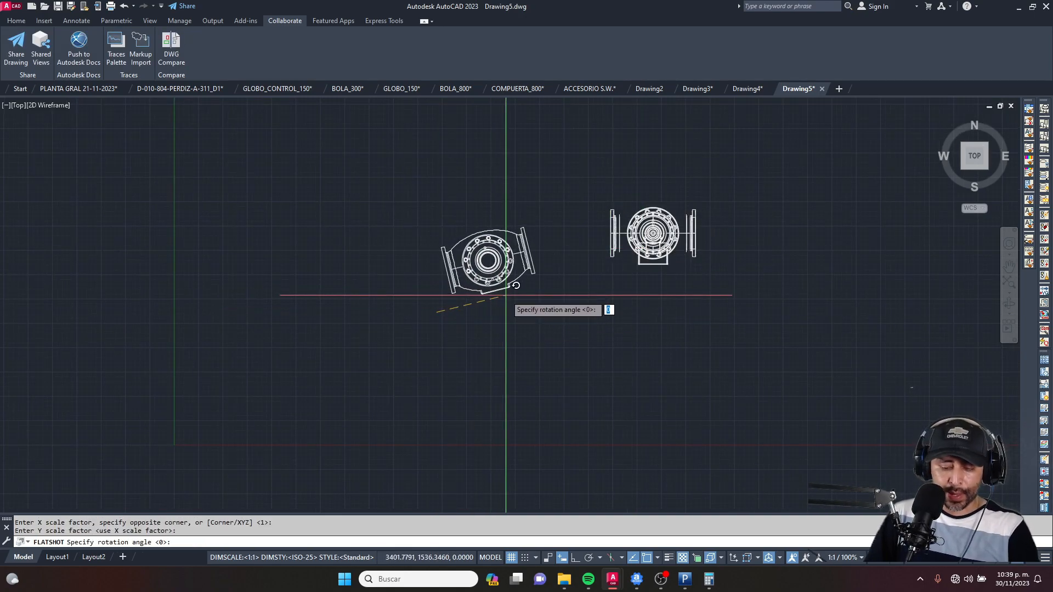
pyautogui.press('F8')
pyautogui.click(521, 304)
pyautogui.press('Escape')
# Step: Cut the flattened valve block and paste it into Drawing3 below the new lower flange of the piping run
pyautogui.click(560, 209)
pyautogui.click(491, 263)
pyautogui.hotkey('ctrl', 'x')
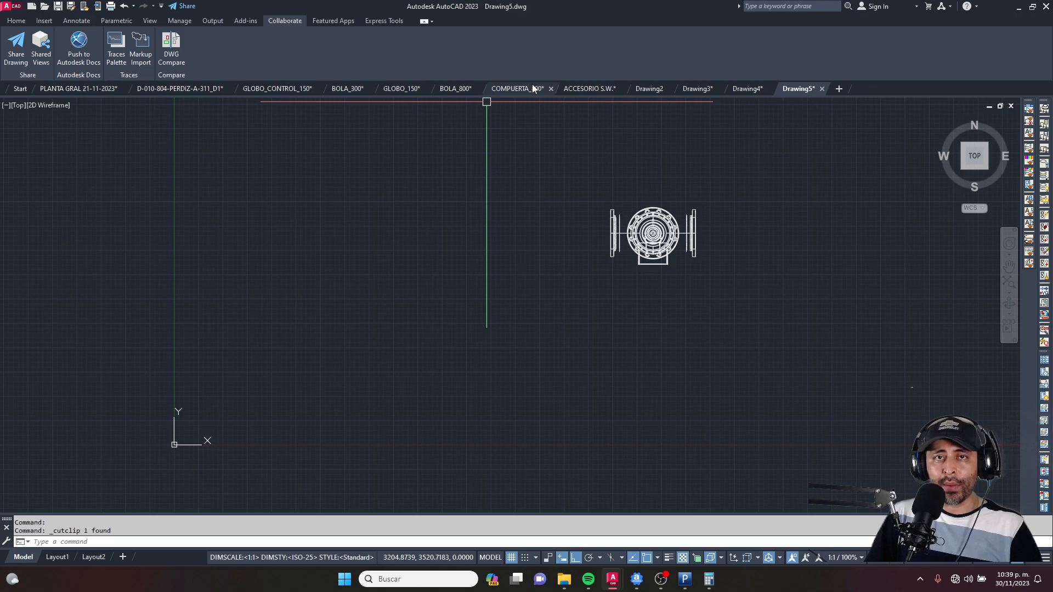
pyautogui.click(746, 89)
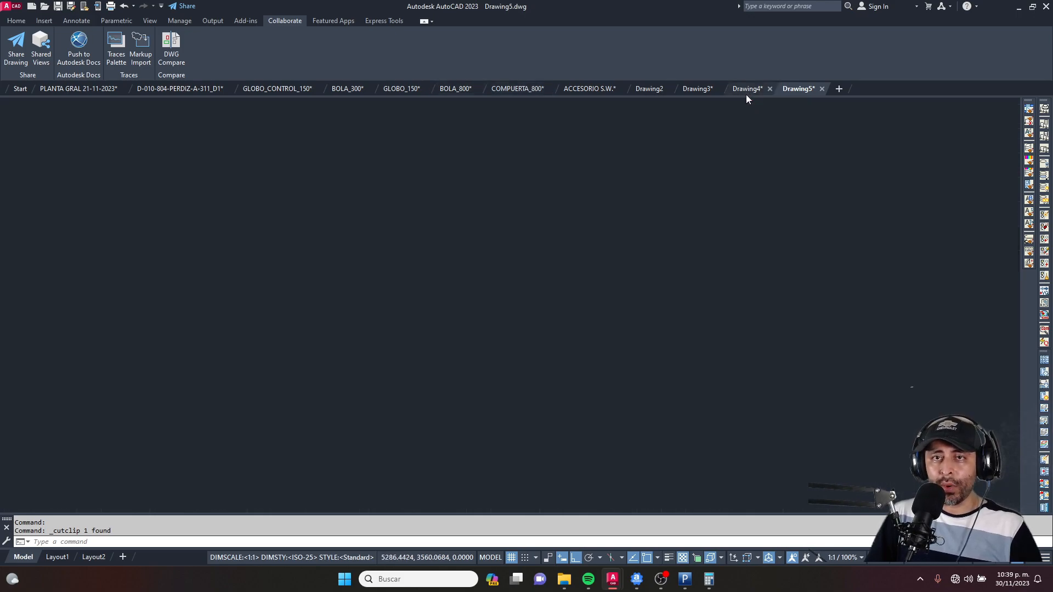
pyautogui.click(697, 90)
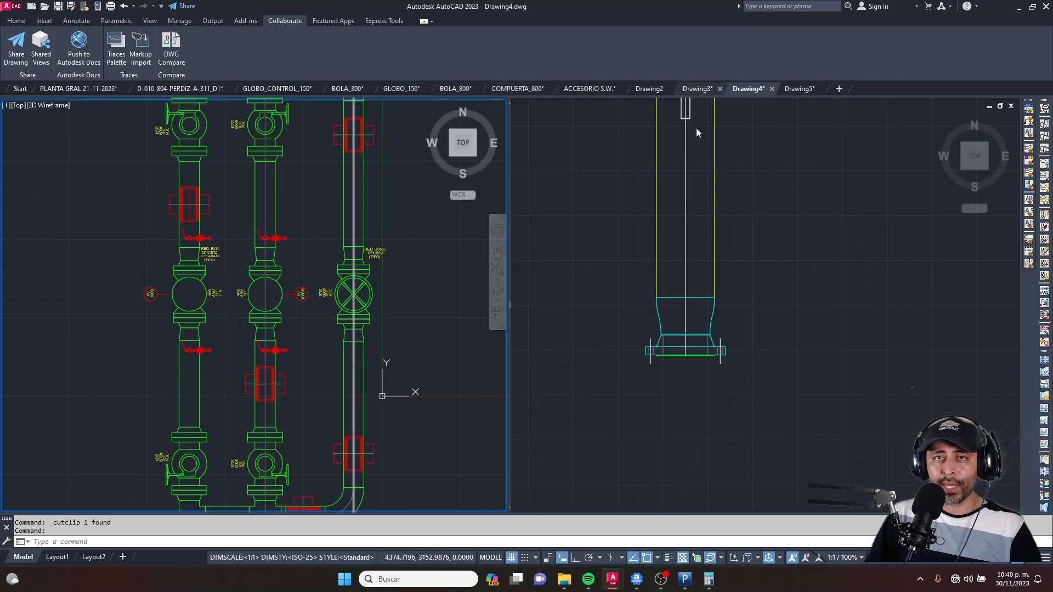
pyautogui.scroll(-5, 716, 211)
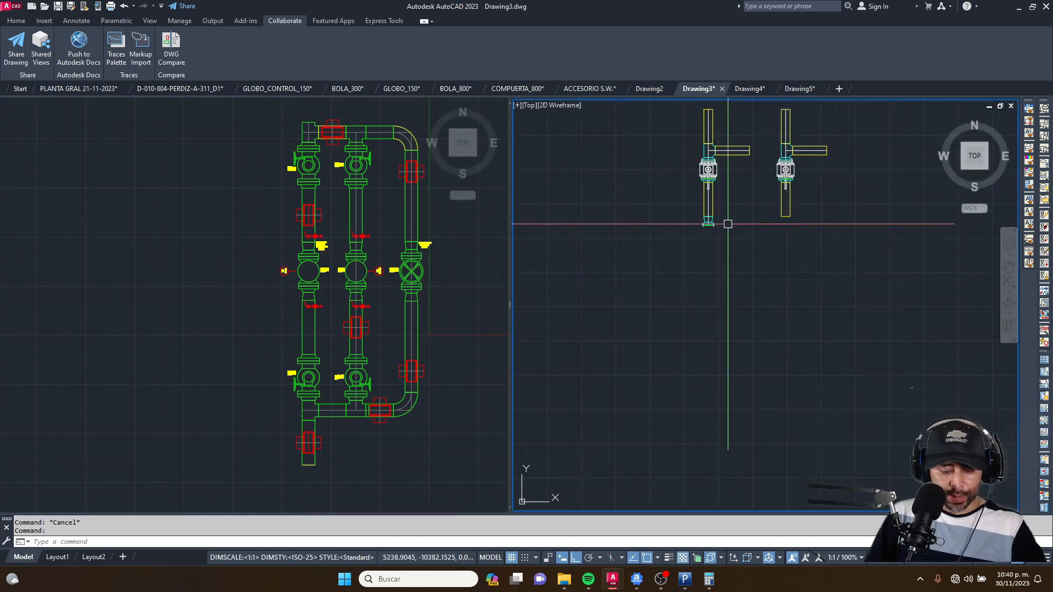
pyautogui.hotkey('ctrl', 'v')
pyautogui.press('Escape')
pyautogui.scroll(6, 727, 223)
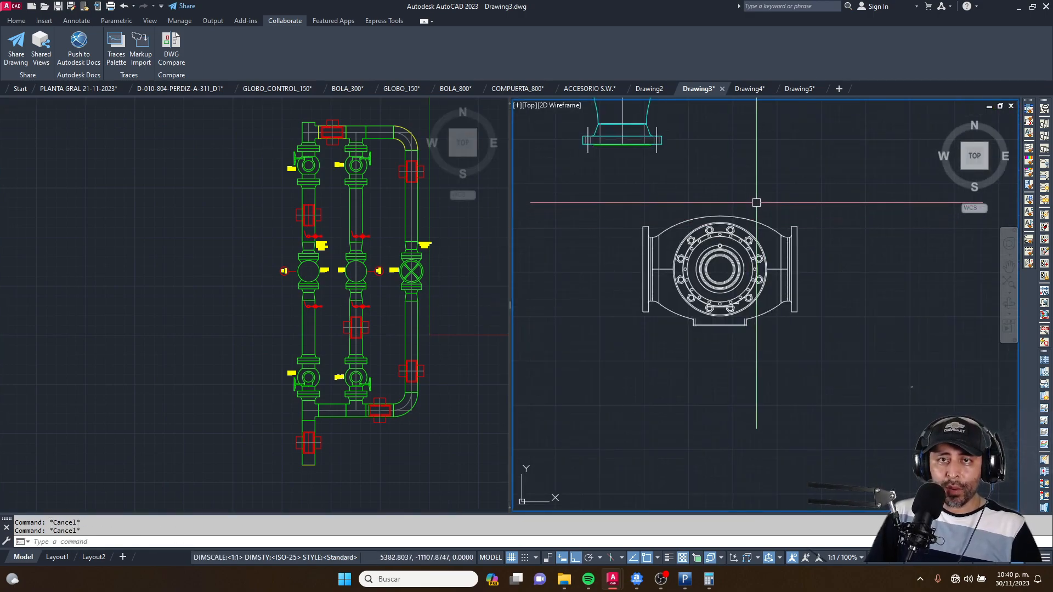
# Step: Rotate the pasted valve block 90° clockwise so its flanged ends run vertically
pyautogui.click(804, 188)
pyautogui.click(681, 334)
pyautogui.press('Return')
pyautogui.click(745, 326)
pyautogui.click(738, 379)
pyautogui.press('Escape')
# Step: Move the valve by the midpoint of its upper flange face to the midpoint of the gasket's lower edge
pyautogui.click(866, 200)
pyautogui.click(710, 408)
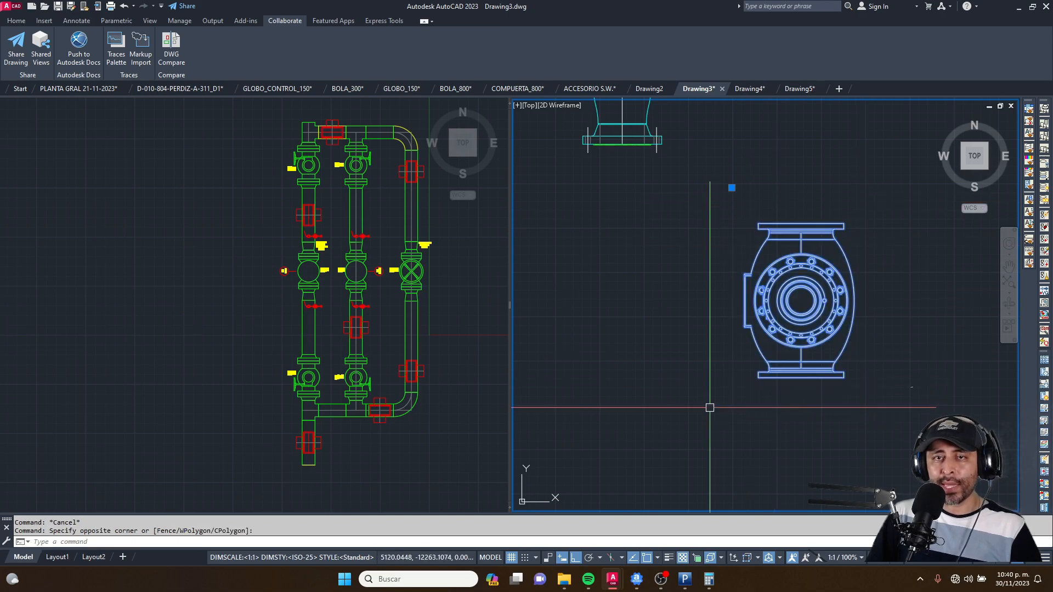
pyautogui.scroll(2, 803, 218)
pyautogui.scroll(5, 803, 207)
pyautogui.write('m')
pyautogui.press('Return')
pyautogui.scroll(-4, 810, 290)
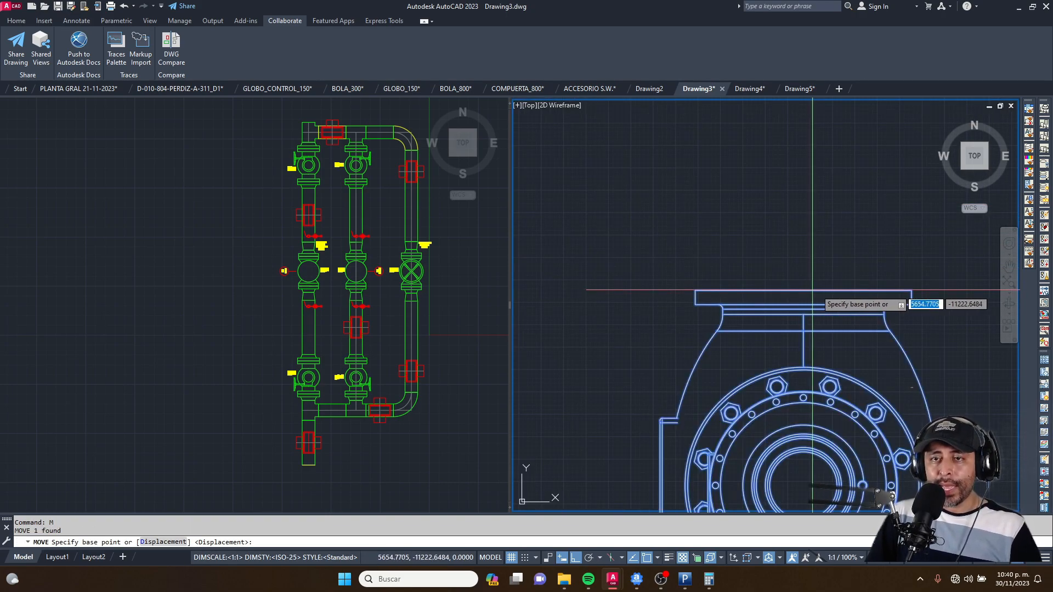
pyautogui.scroll(-3, 818, 290)
pyautogui.click(808, 291)
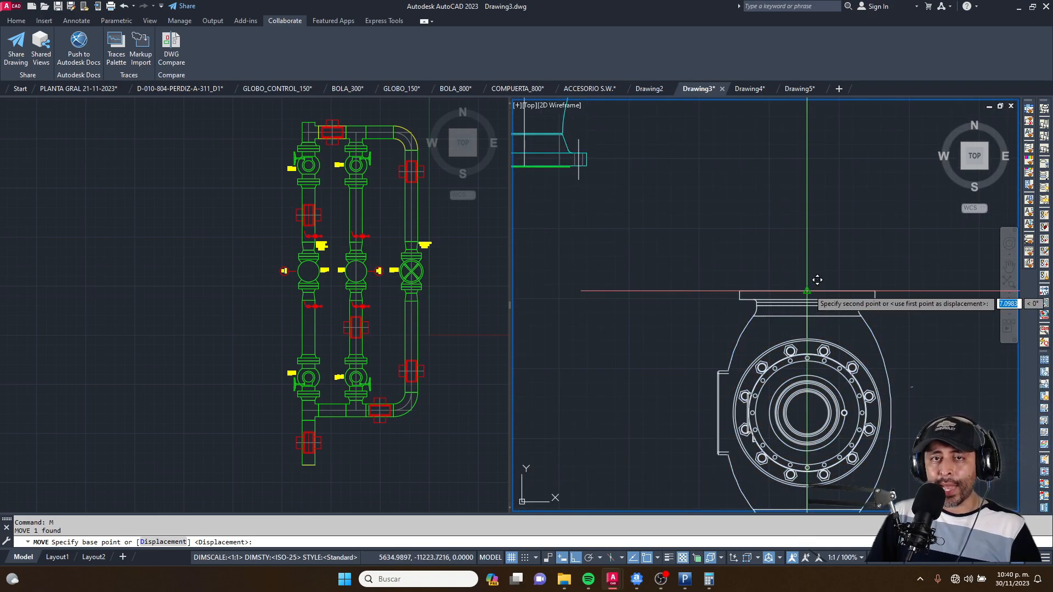
pyautogui.scroll(6, 686, 222)
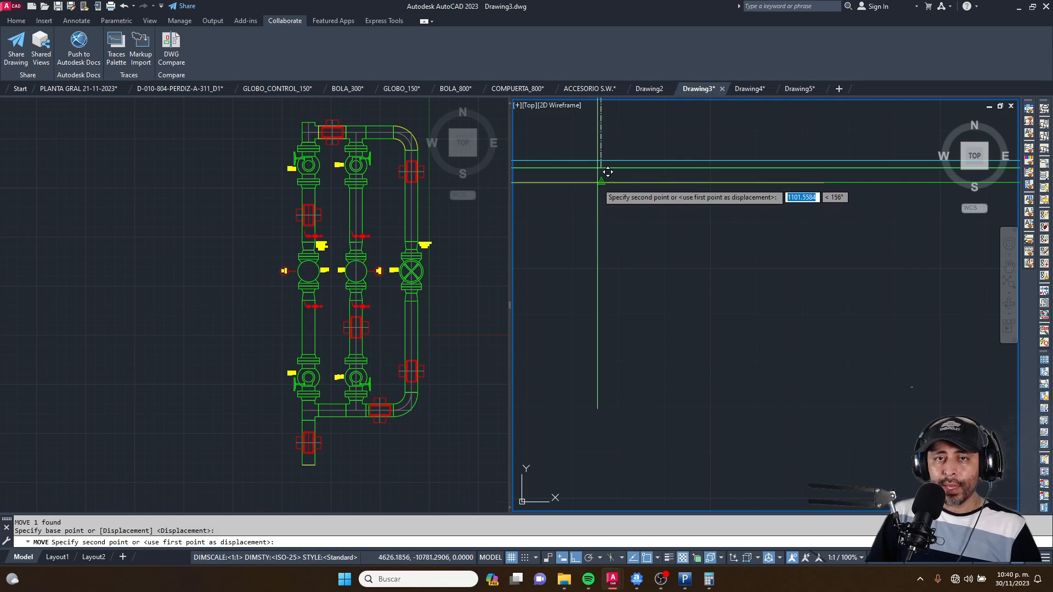
pyautogui.click(601, 183)
pyautogui.scroll(-2, 680, 203)
pyautogui.scroll(-3, 681, 203)
pyautogui.press('Escape')
pyautogui.press('Escape')
pyautogui.scroll(-2, 707, 178)
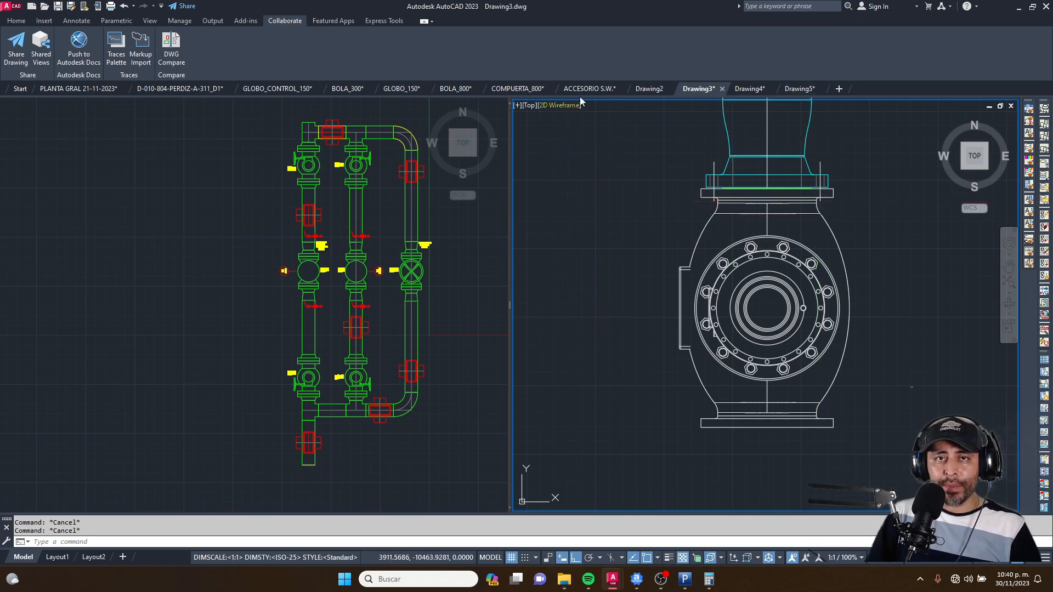
# Step: Copy the front-row 10-inch globe control valve from GLOBO_CONTROL_150 and paste it into Drawing5 near the existing 3D valve
pyautogui.click(316, 94)
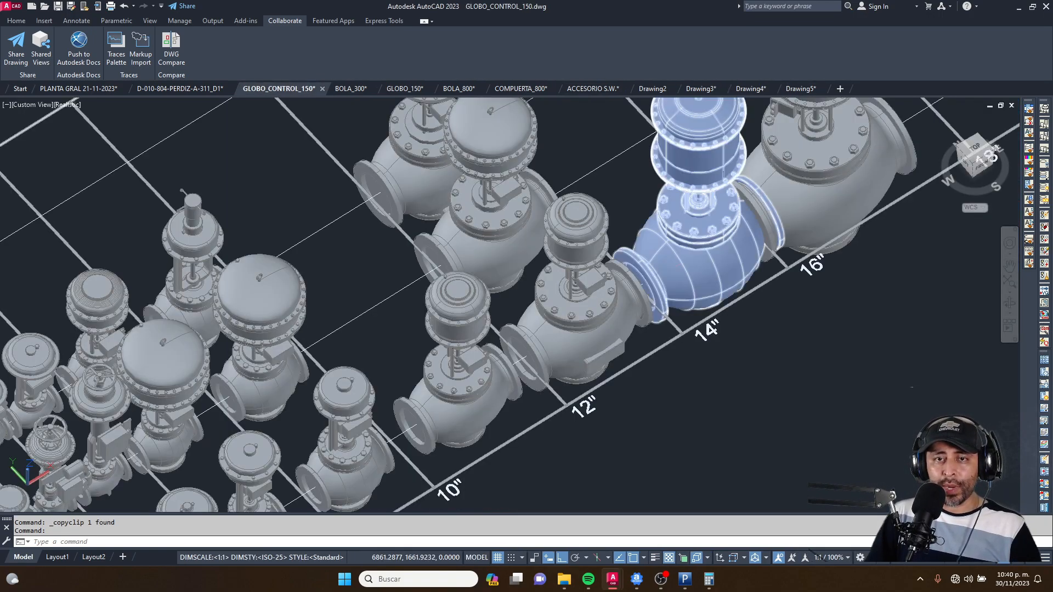
pyautogui.scroll(-2, 708, 236)
pyautogui.press('Escape')
pyautogui.scroll(-2, 644, 281)
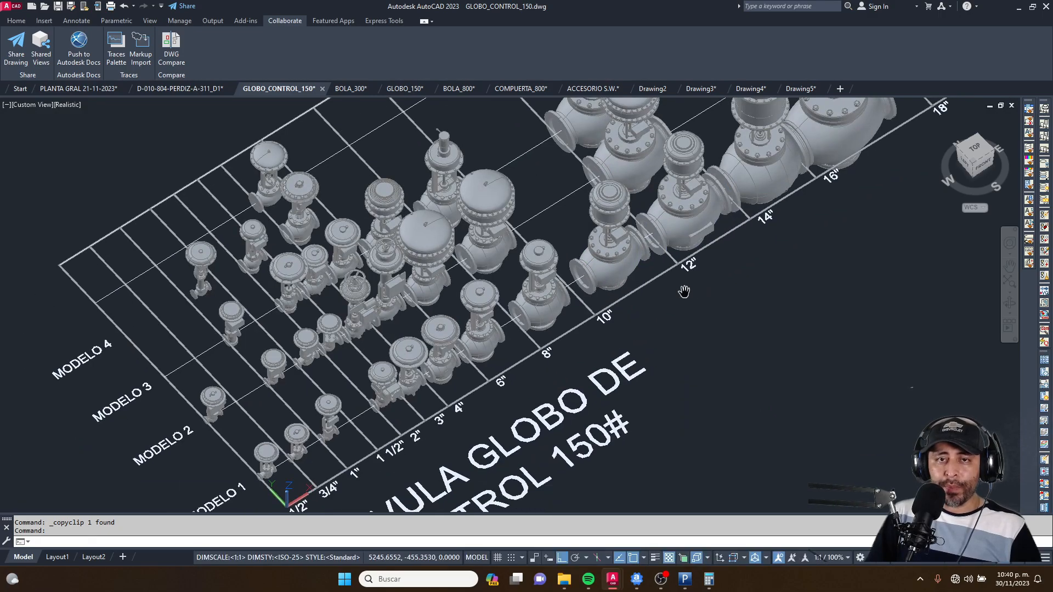
pyautogui.click(632, 250)
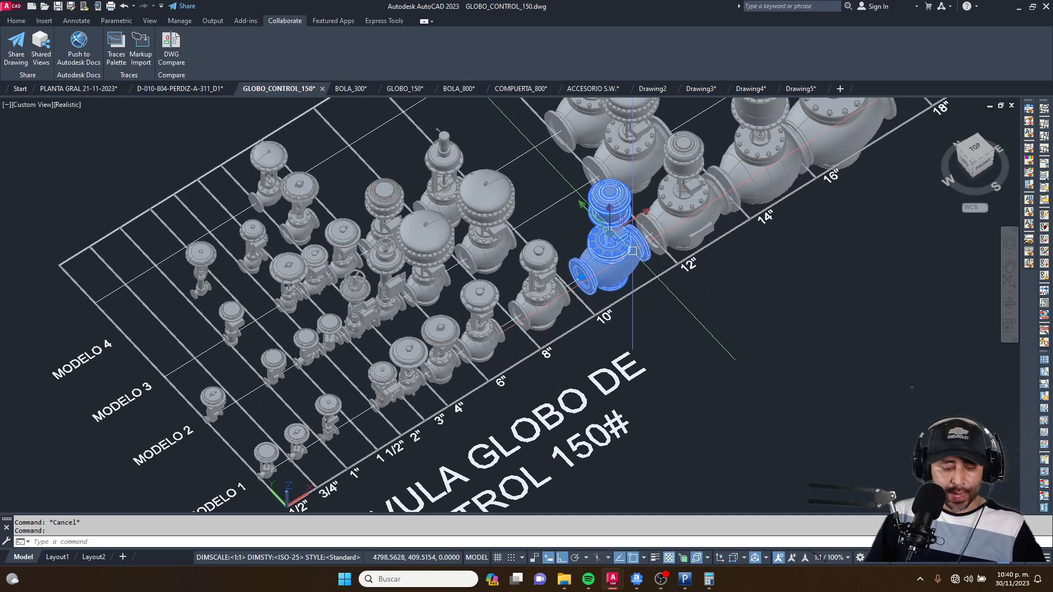
pyautogui.click(799, 89)
pyautogui.scroll(-1, 652, 280)
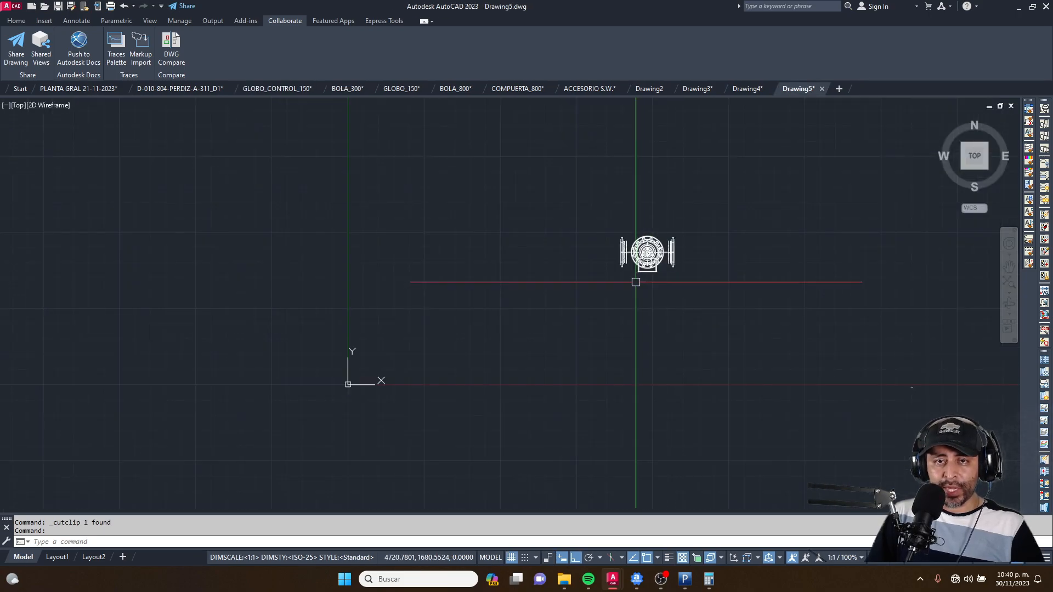
pyautogui.hotkey('ctrl', 'v')
pyautogui.click(615, 317)
pyautogui.press('Escape')
pyautogui.press('Escape')
# Step: Erase the previous 3D control valve from Drawing5
pyautogui.click(671, 278)
pyautogui.click(535, 189)
pyautogui.press('Delete')
# Step: Create a top-view Flatshot of the pasted valve as a new block, inserted below it at default scale and rotation
pyautogui.scroll(6, 645, 317)
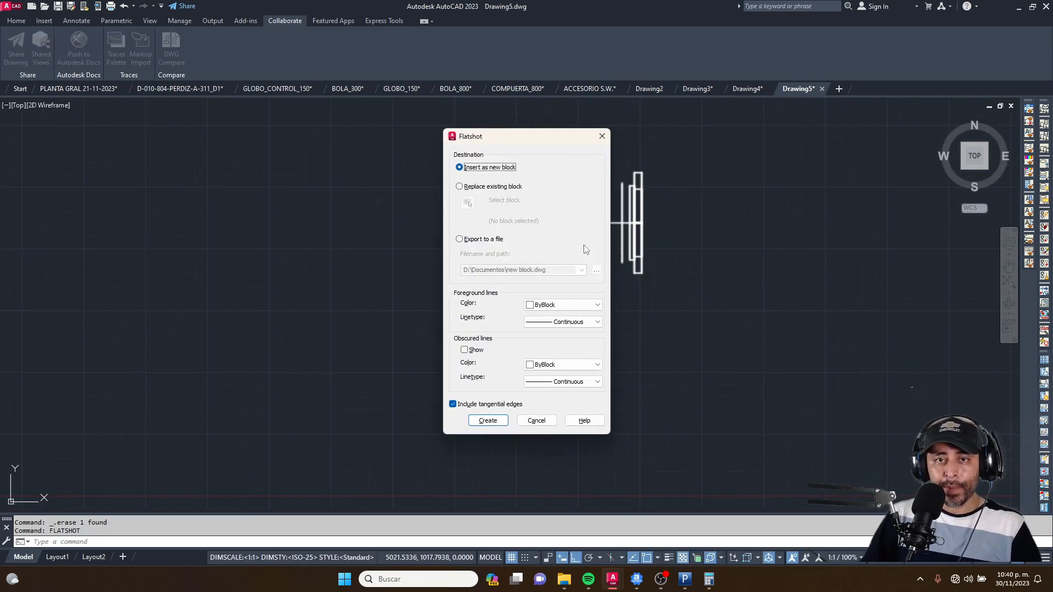
pyautogui.click(500, 424)
pyautogui.scroll(-2, 523, 319)
pyautogui.click(624, 398)
pyautogui.press('Return')
pyautogui.press('Return')
pyautogui.press('Return')
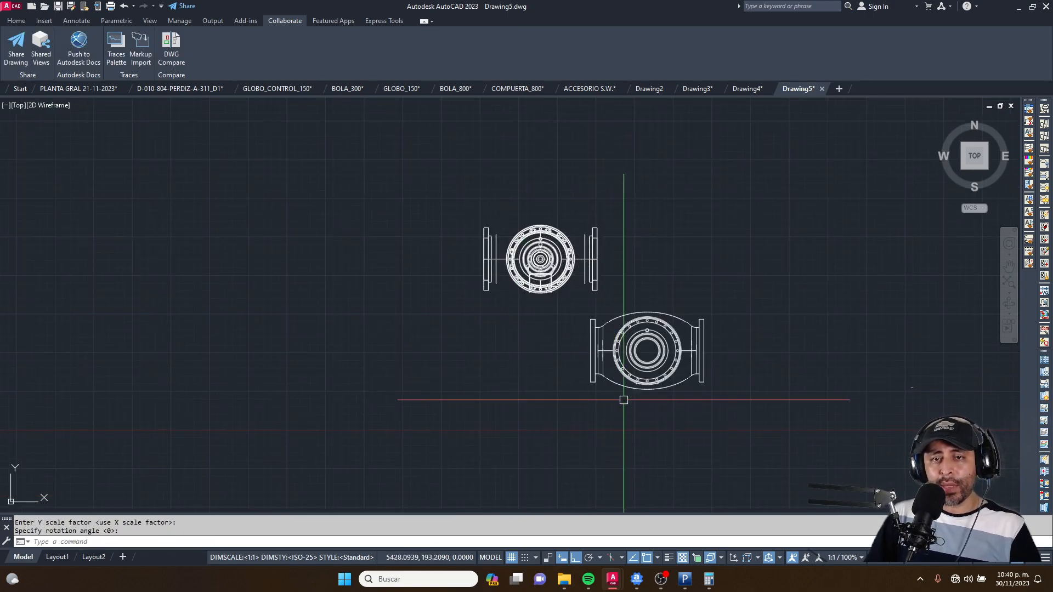
# Step: Cut the flattened valve block and paste it into Drawing3 beside the valve at the end of the piping run
pyautogui.click(771, 428)
pyautogui.click(688, 354)
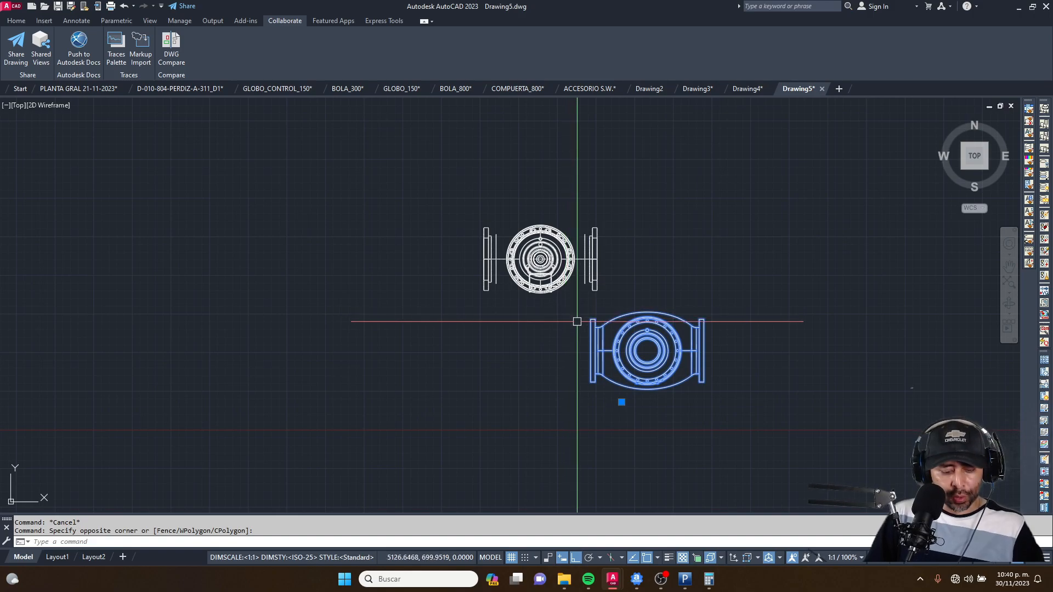
pyautogui.press('Delete')
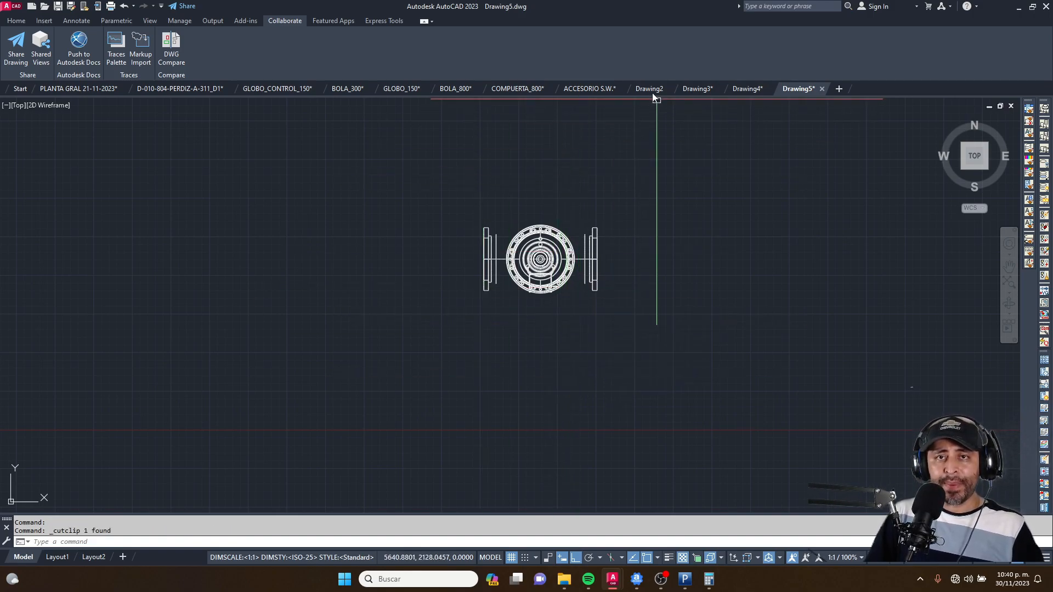
pyautogui.click(650, 89)
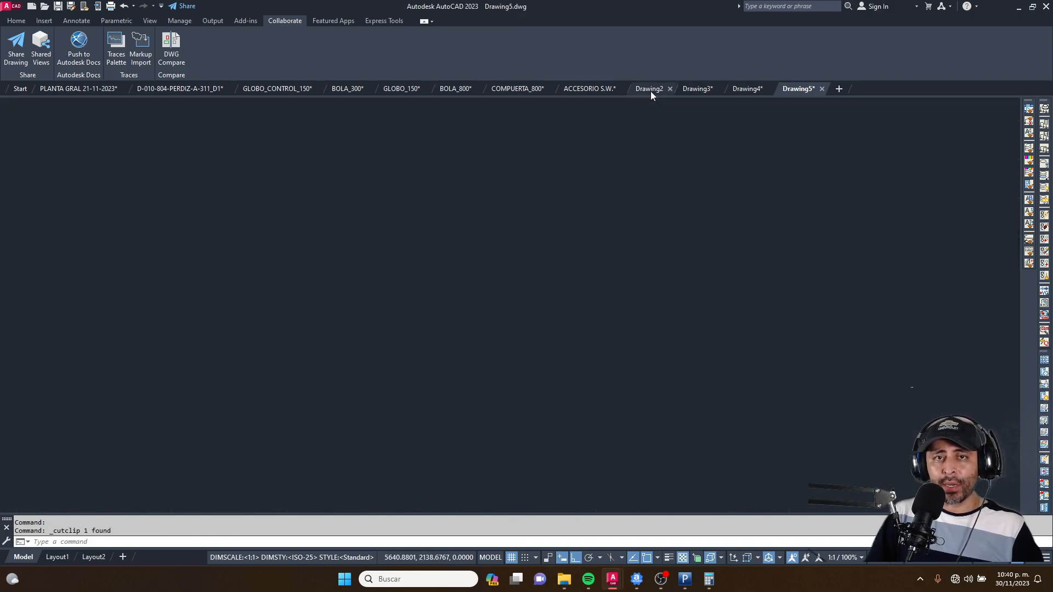
pyautogui.click(694, 88)
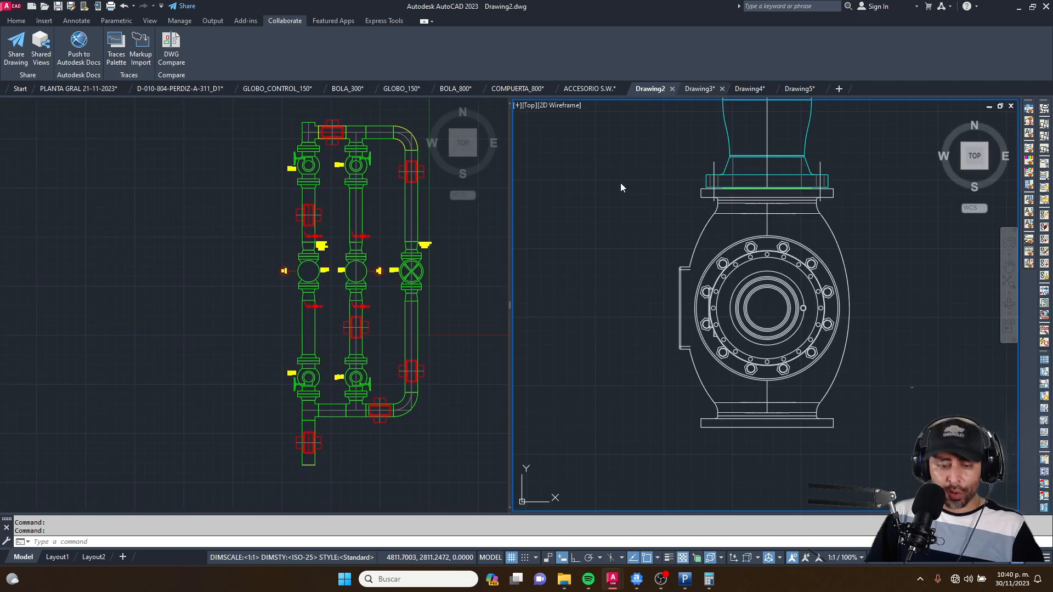
pyautogui.scroll(-5, 620, 183)
pyautogui.hotkey('ctrl', 'v')
pyautogui.click(703, 253)
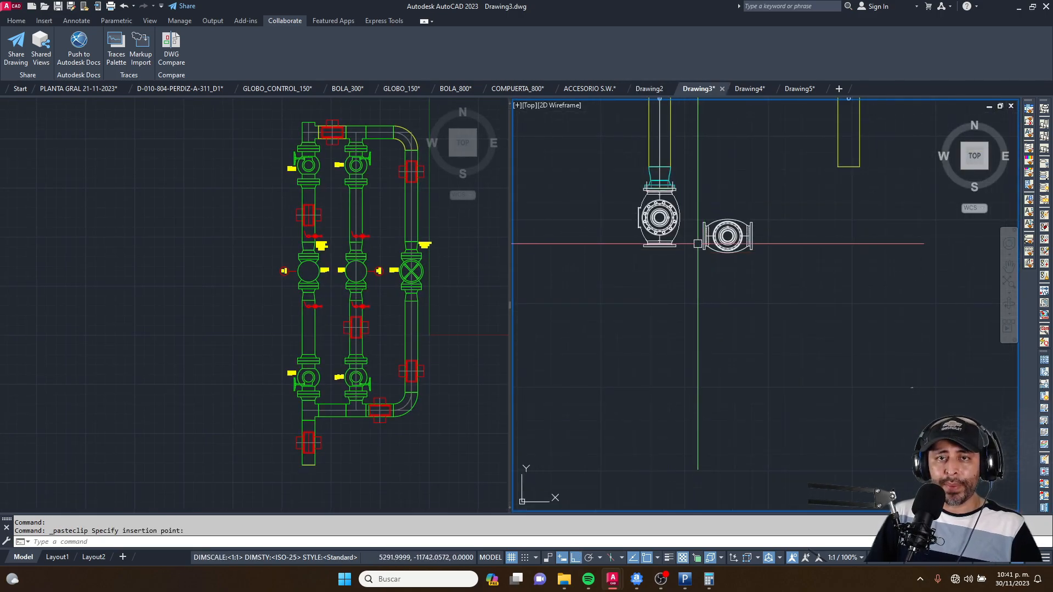
pyautogui.press('Escape')
# Step: Erase the previous flattened valve under the gasket of the piping run
pyautogui.scroll(4, 682, 228)
pyautogui.click(674, 218)
pyautogui.press('Delete')
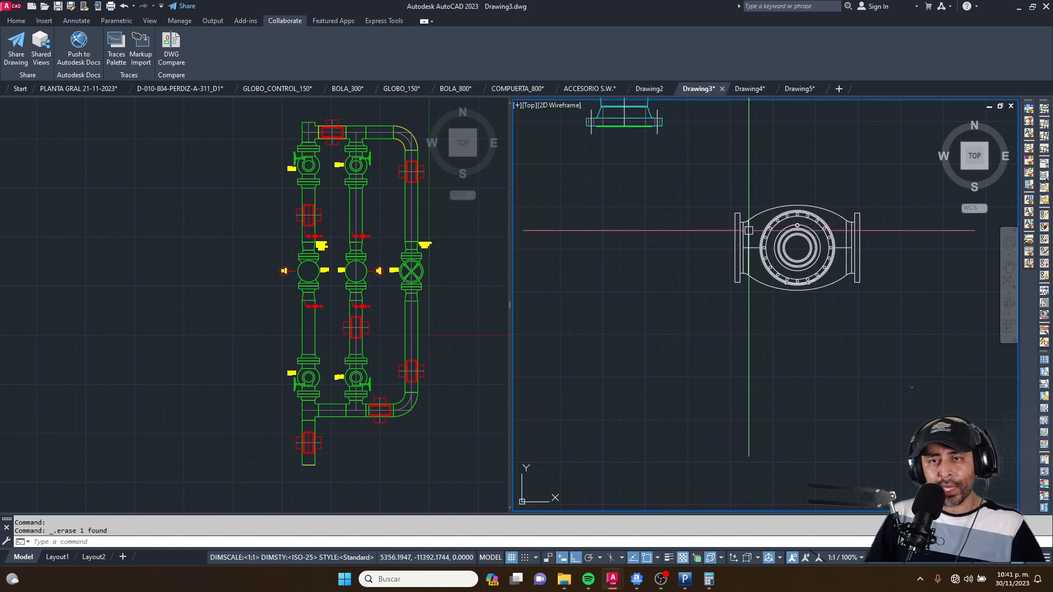
# Step: Rotate the newly pasted valve block 90° clockwise so its flanged ends run vertically
pyautogui.moveTo(749, 231); pyautogui.dragTo(668, 249, button='middle')
pyautogui.click(789, 219)
pyautogui.click(702, 284)
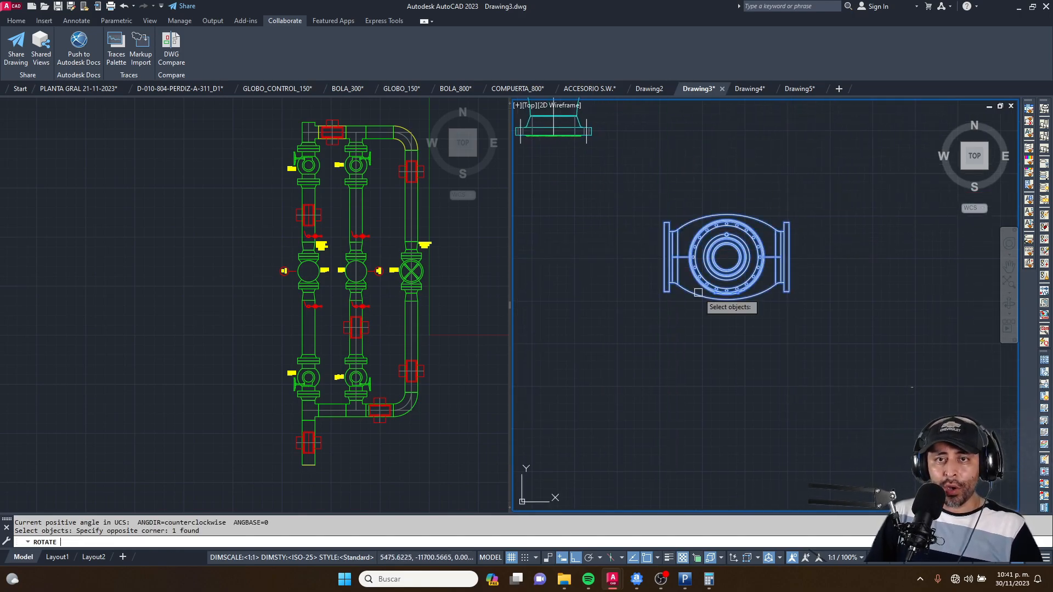
pyautogui.press('Return')
pyautogui.click(718, 293)
pyautogui.click(735, 391)
pyautogui.press('Escape')
# Step: Move the new valve by the midpoint of its upper flange face to the midpoint of the gasket's lower edge
pyautogui.click(767, 409)
pyautogui.click(712, 226)
pyautogui.scroll(4, 715, 224)
pyautogui.write('m')
pyautogui.press('Return')
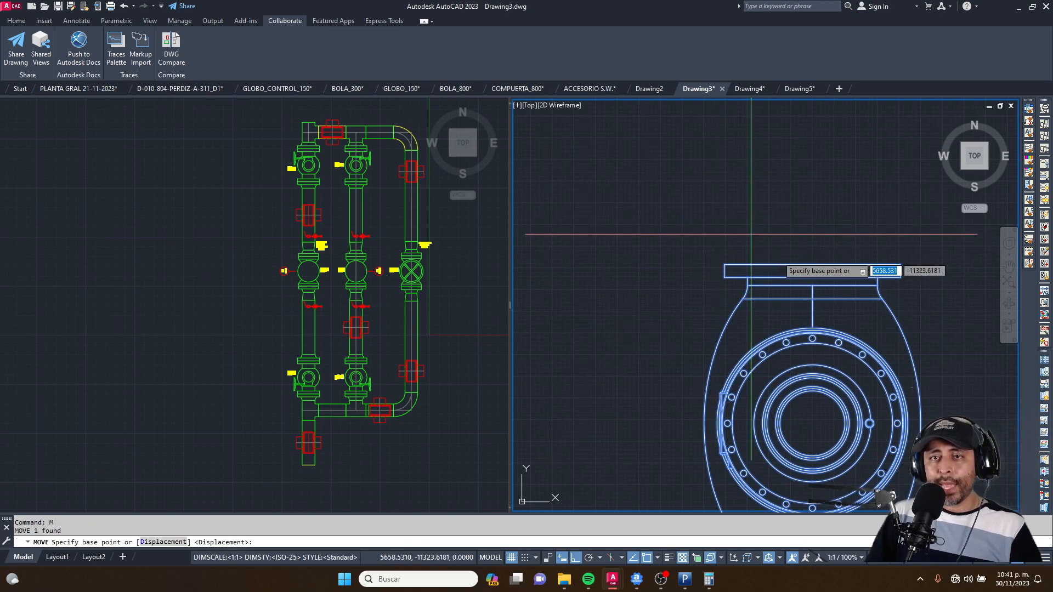
pyautogui.click(813, 264)
pyautogui.scroll(-3, 757, 285)
pyautogui.scroll(5, 735, 282)
pyautogui.scroll(5, 762, 236)
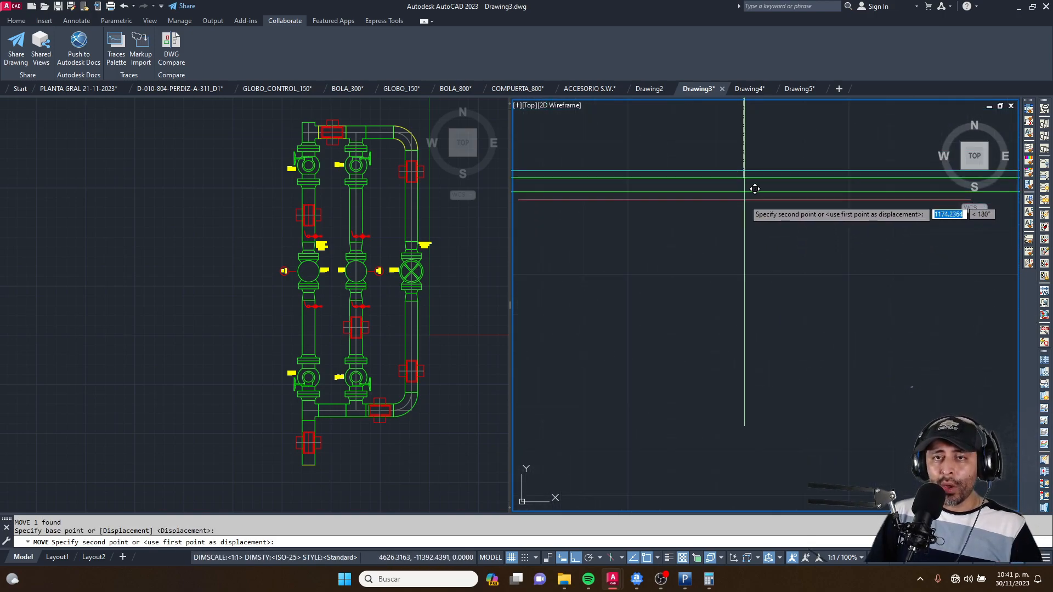
pyautogui.click(750, 180)
pyautogui.scroll(-5, 735, 231)
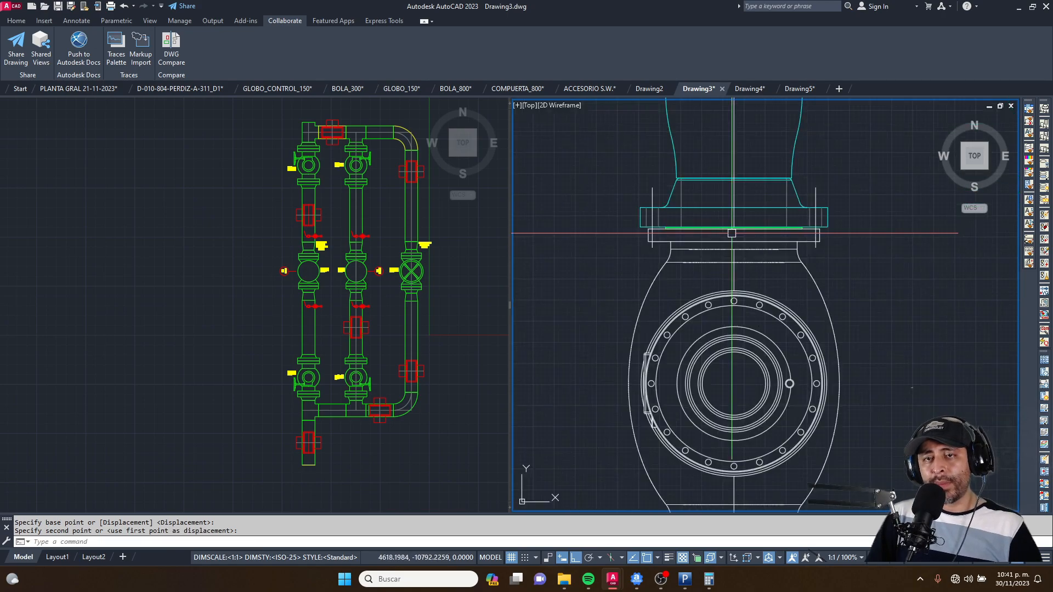
# Step: Compare the valve's upper flange with the piping flange above it in width and thickness
pyautogui.press('Escape')
pyautogui.scroll(4, 798, 221)
pyautogui.moveTo(789, 254); pyautogui.dragTo(840, 249, button='middle')
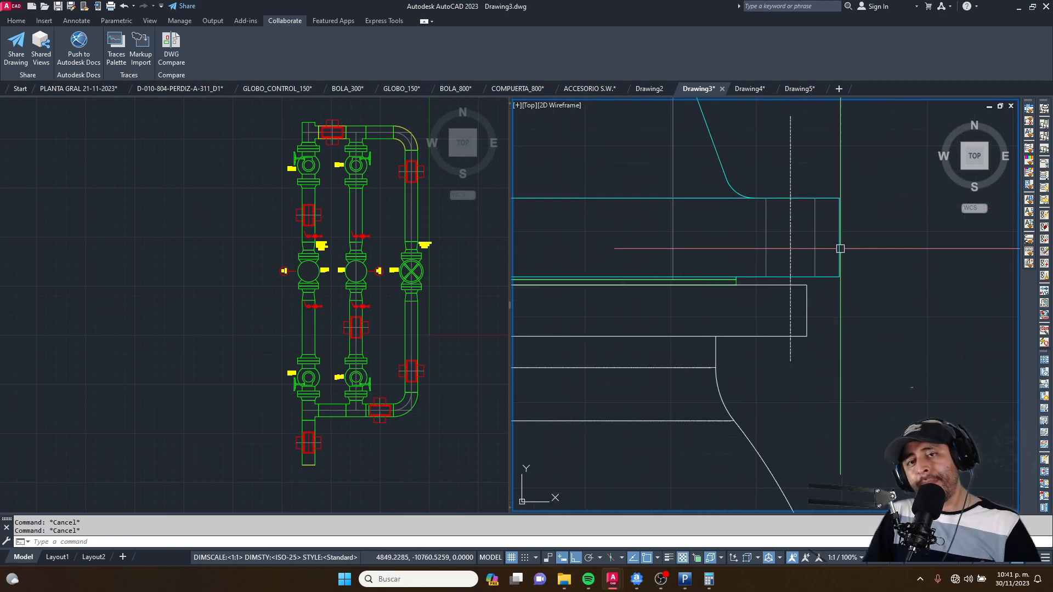
pyautogui.scroll(-3, 837, 250)
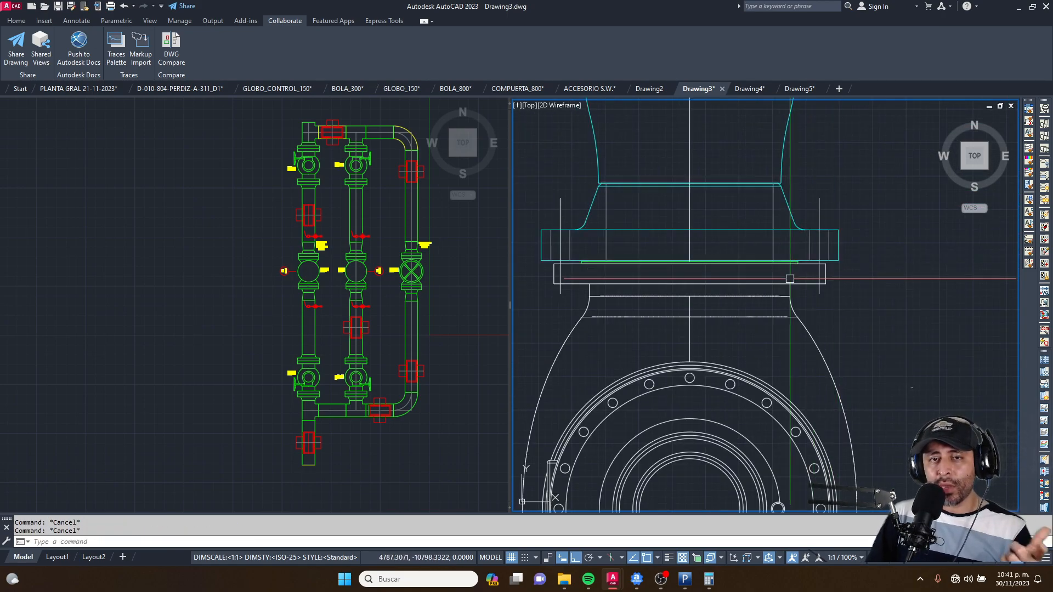
pyautogui.moveTo(790, 278); pyautogui.dragTo(928, 271, button='middle')
pyautogui.scroll(-2, 827, 256)
pyautogui.scroll(2, 768, 269)
pyautogui.moveTo(789, 267); pyautogui.dragTo(673, 233, button='middle')
# Step: Move the valve block straight down to leave a working gap below the gasket
pyautogui.click(911, 279)
pyautogui.click(795, 258)
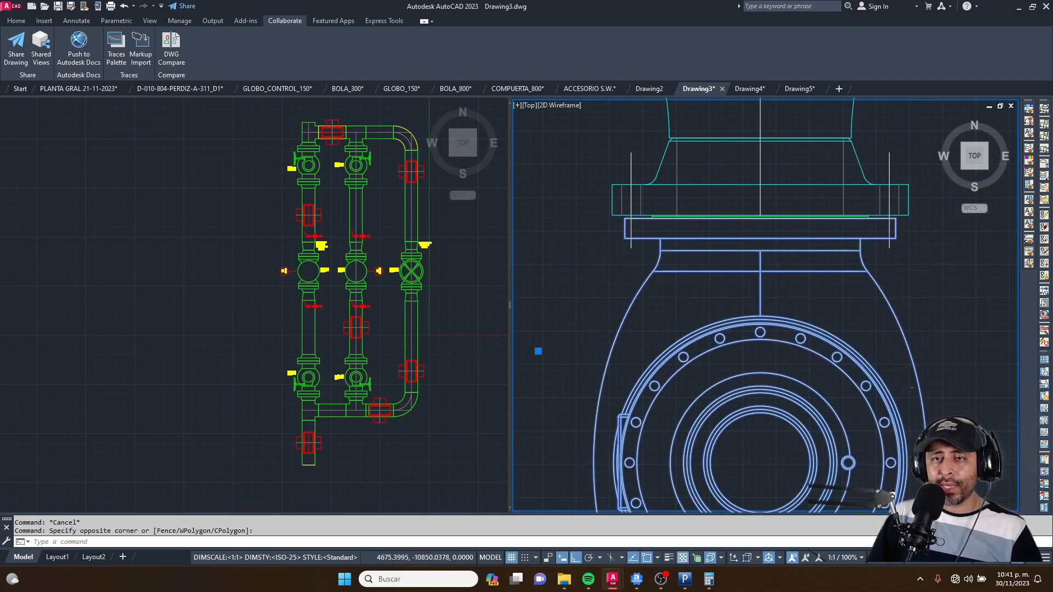
pyautogui.scroll(-6, 781, 253)
pyautogui.write('m')
pyautogui.press('Return')
pyautogui.click(855, 297)
pyautogui.click(854, 338)
pyautogui.press('Escape')
pyautogui.press('Escape')
pyautogui.scroll(4, 800, 245)
# Step: Try to copy the lower piping flange straight down into the gap above the valve
pyautogui.write('co')
pyautogui.press('Return')
pyautogui.click(827, 261)
pyautogui.click(827, 351)
pyautogui.press('Escape')
pyautogui.press('Escape')
pyautogui.scroll(4, 797, 251)
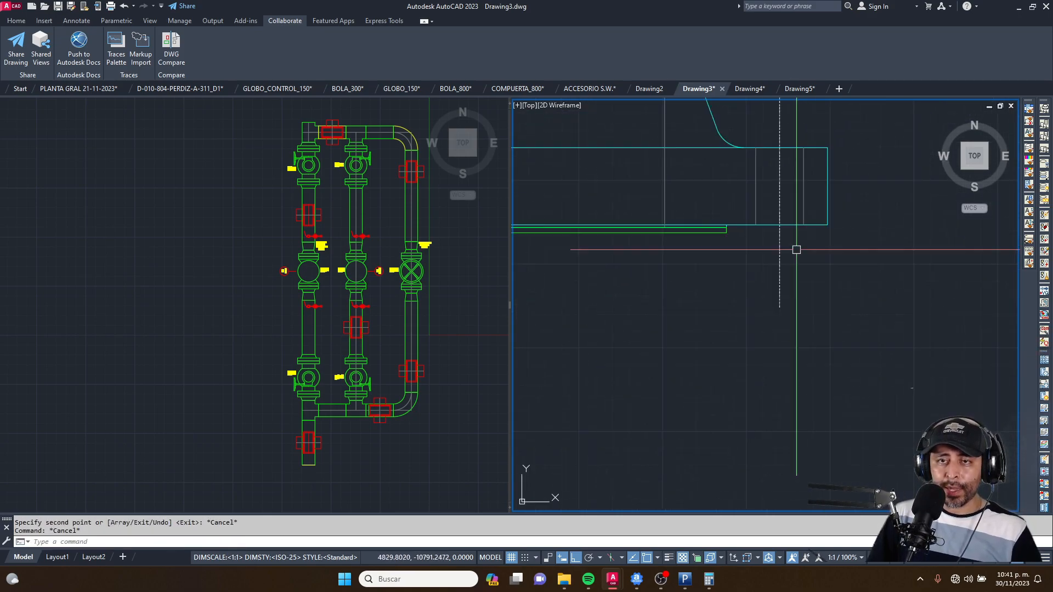
# Step: Copy the piping flange outline straight down between the gasket and the valve, and erase the stray copied piece
pyautogui.scroll(-4, 825, 207)
pyautogui.write('co')
pyautogui.press('Return')
pyautogui.click(848, 214)
pyautogui.click(848, 303)
pyautogui.press('Escape')
pyautogui.click(846, 325)
pyautogui.click(799, 349)
pyautogui.press('Delete')
# Step: Explode the copied flange outline into separate segments
pyautogui.click(824, 269)
pyautogui.click(744, 313)
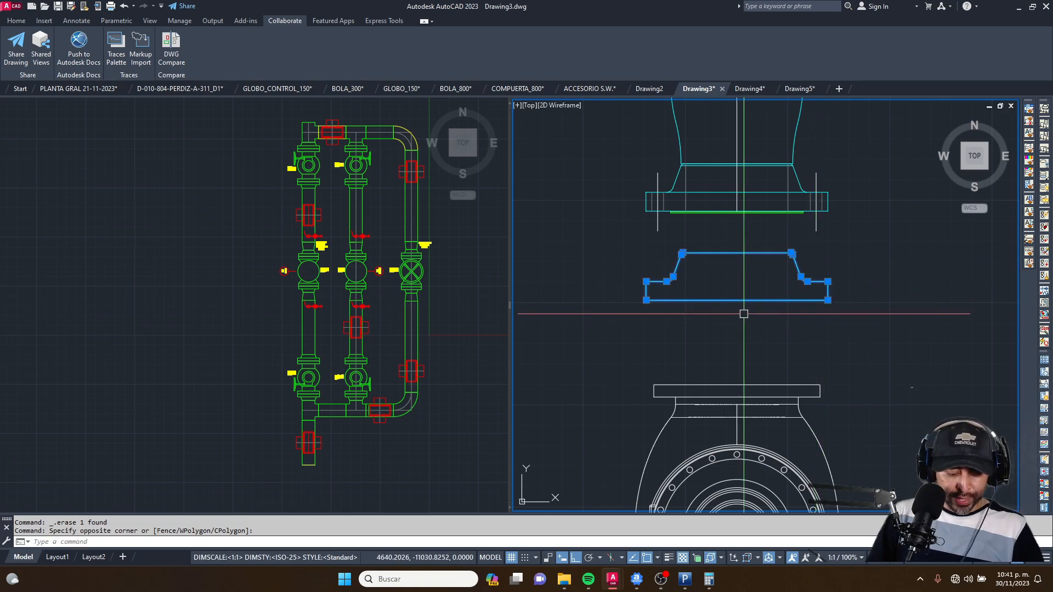
pyautogui.write('x')
pyautogui.press('Return')
pyautogui.scroll(4, 756, 309)
pyautogui.scroll(-2, 805, 305)
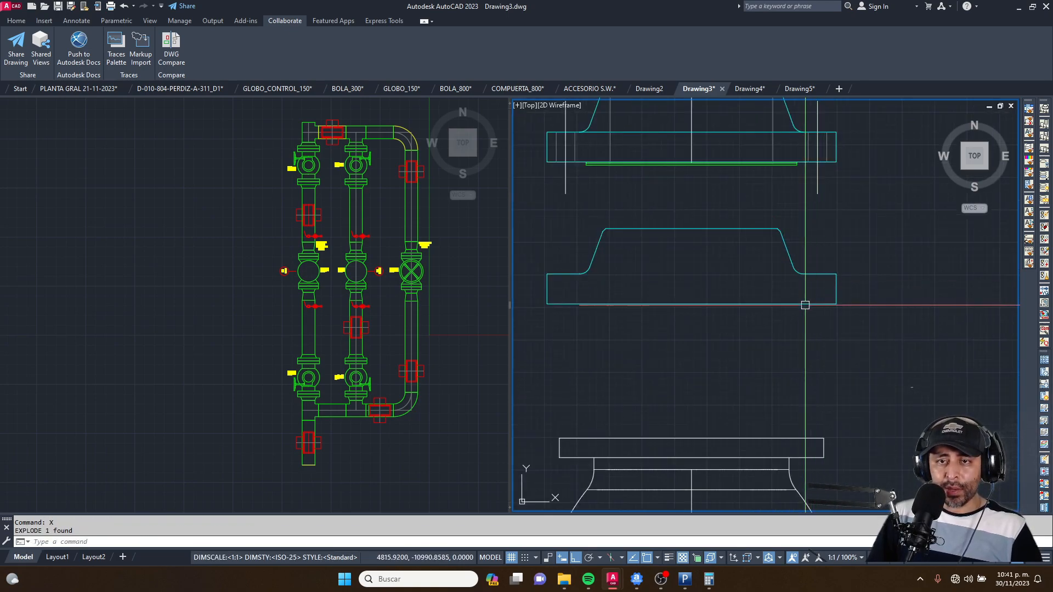
pyautogui.click(757, 313)
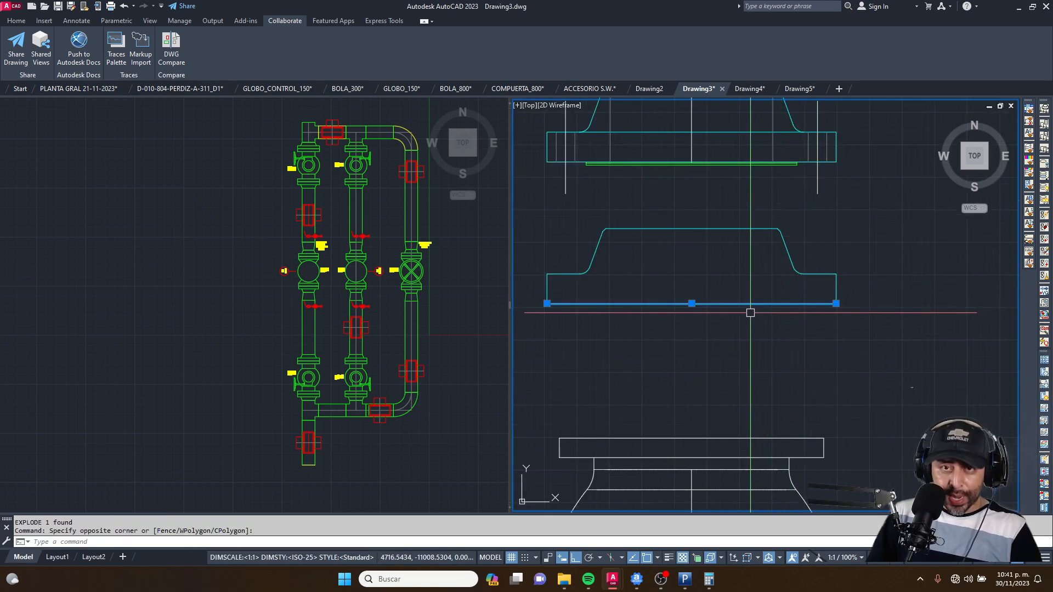
pyautogui.press('Escape')
pyautogui.press('Escape')
# Step: Erase the sloped neck sides, upper line and corner arcs of the copied flange, keeping only its base segments
pyautogui.scroll(-4, 706, 277)
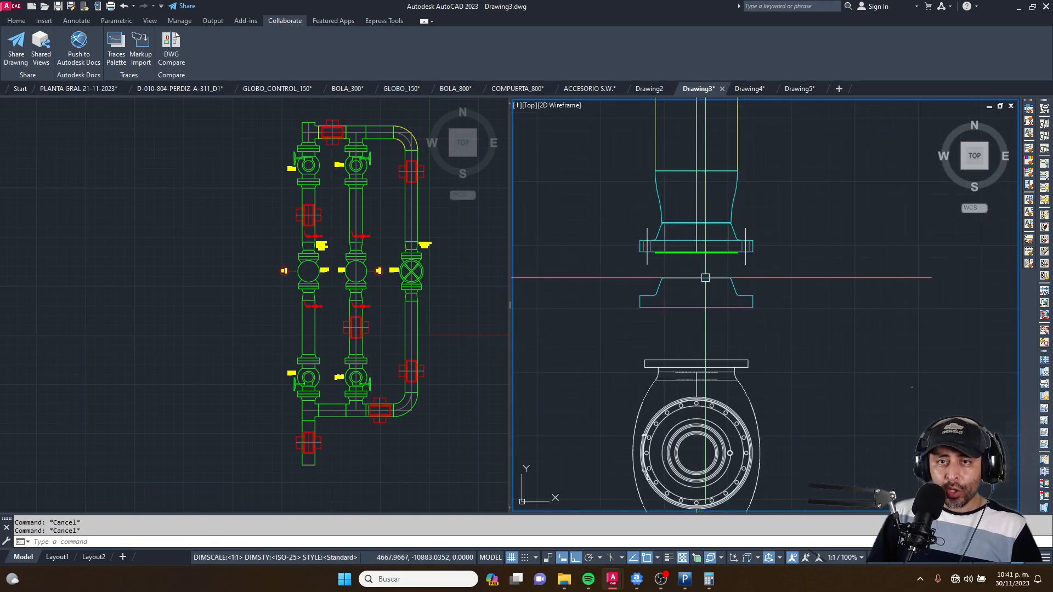
pyautogui.scroll(4, 705, 277)
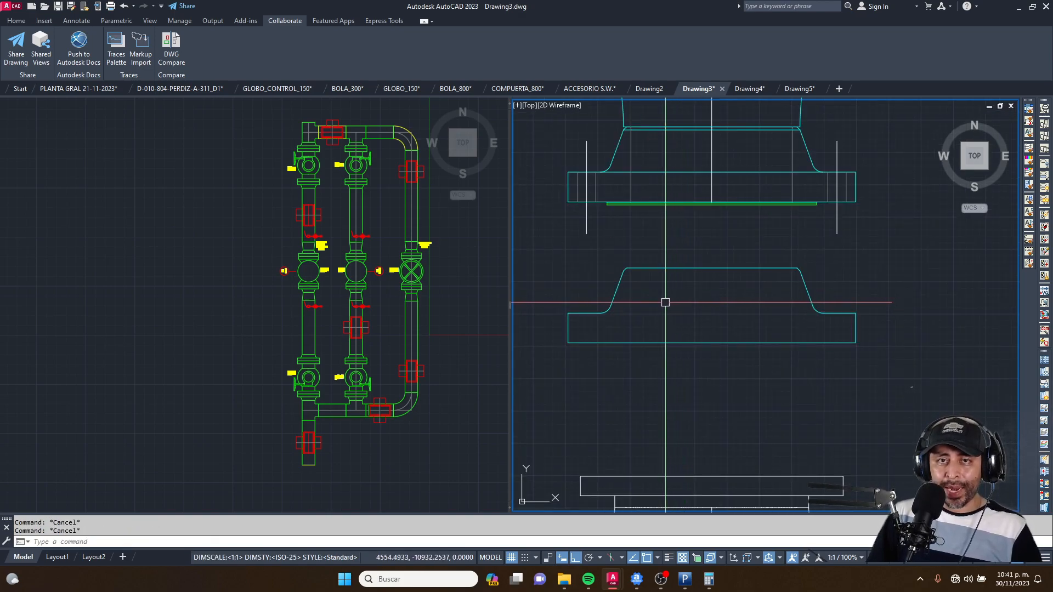
pyautogui.moveTo(677, 354); pyautogui.dragTo(686, 258, button='middle')
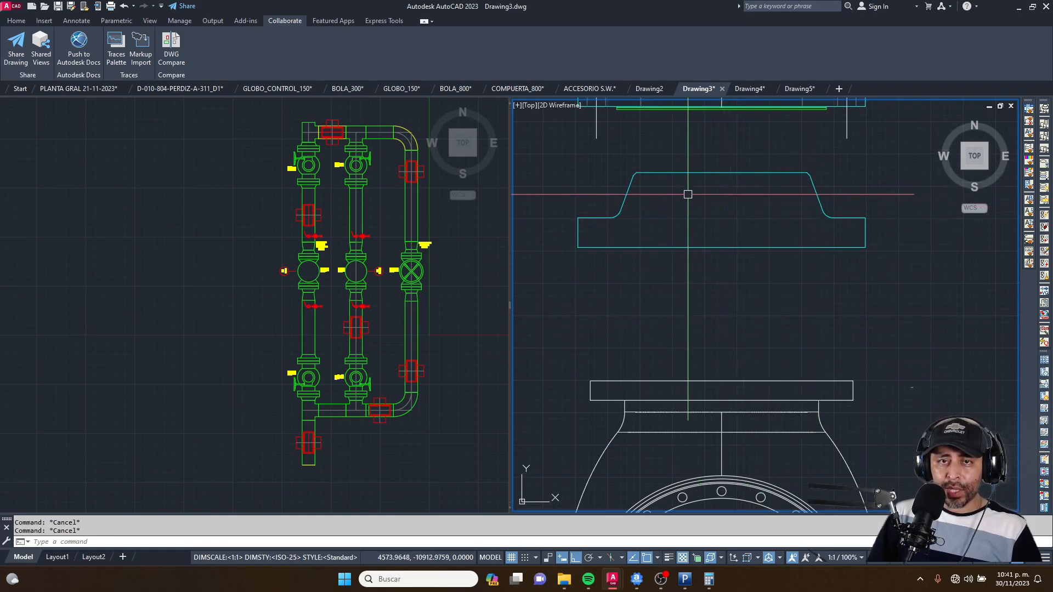
pyautogui.click(822, 178)
pyautogui.click(646, 201)
pyautogui.press('Delete')
pyautogui.click(606, 152)
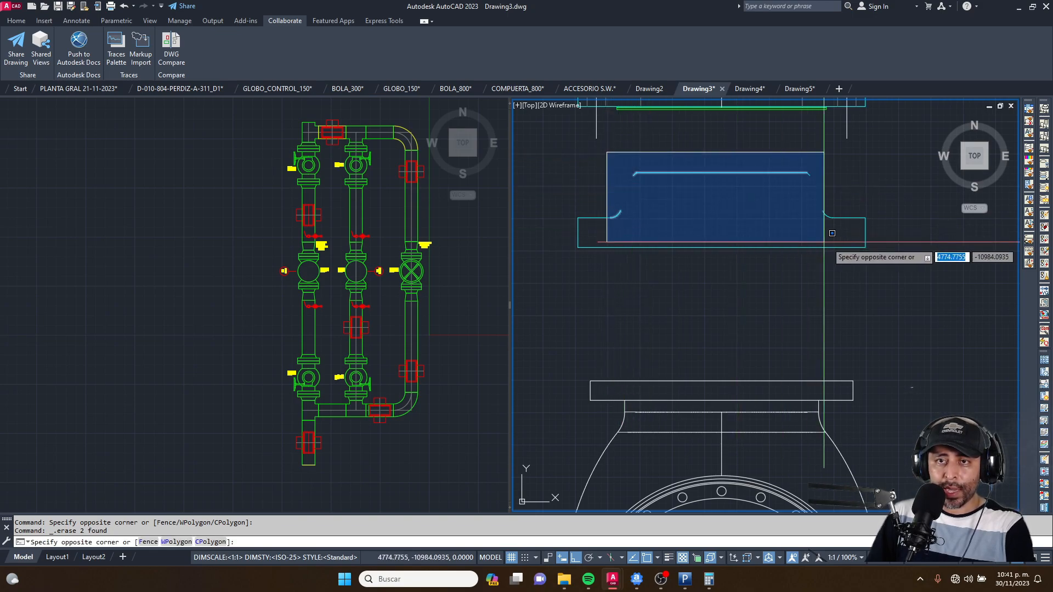
pyautogui.click(854, 248)
pyautogui.press('Delete')
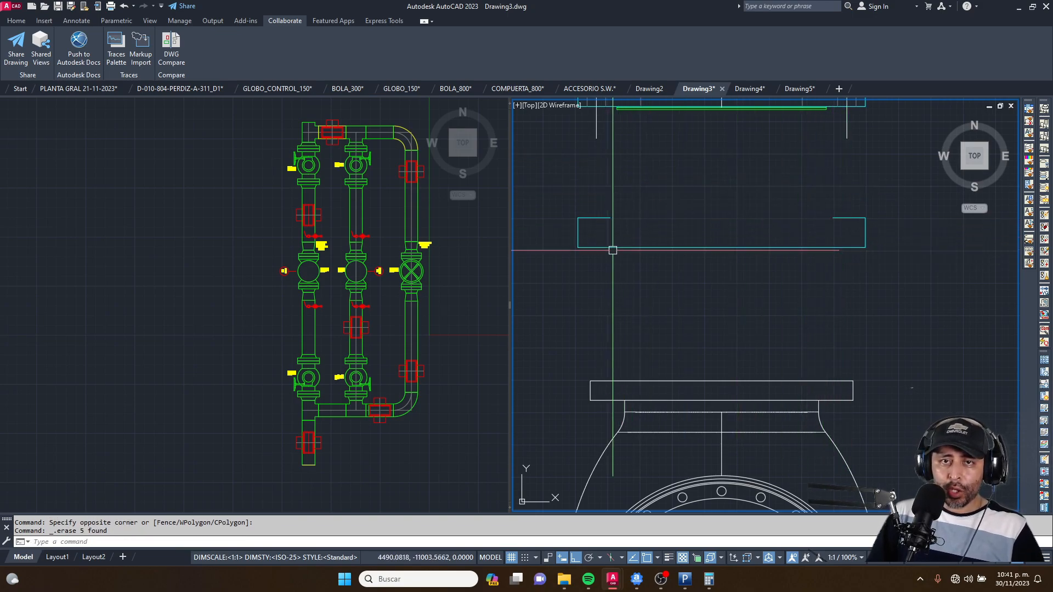
# Step: Erase the short upper-left segment and close the flange rectangle with a zero-radius fillet between its left side and upper-right segment
pyautogui.click(605, 222)
pyautogui.click(601, 221)
pyautogui.click(597, 223)
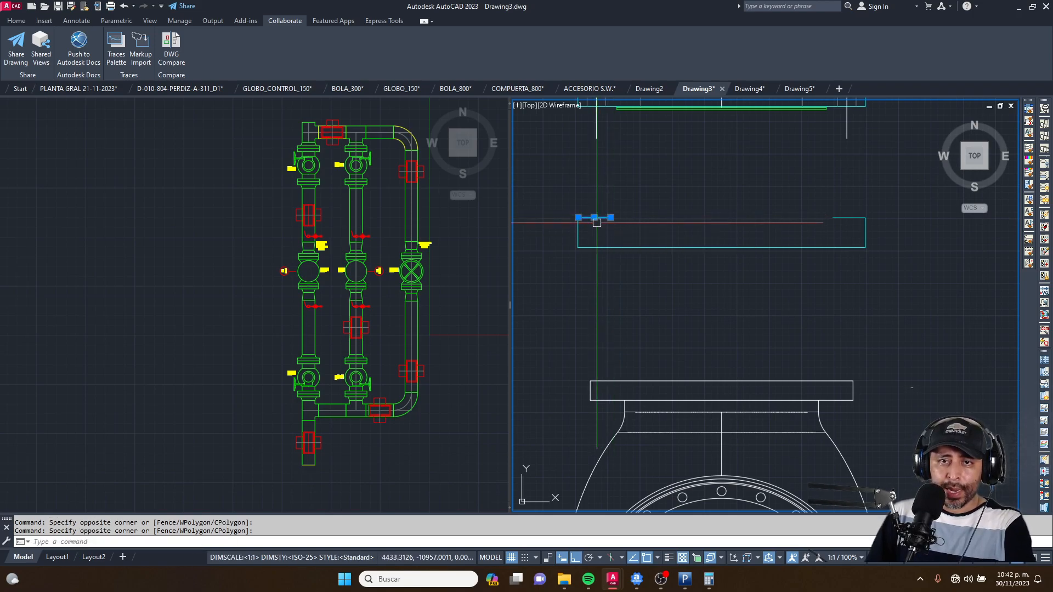
pyautogui.write('f')
pyautogui.press('Return')
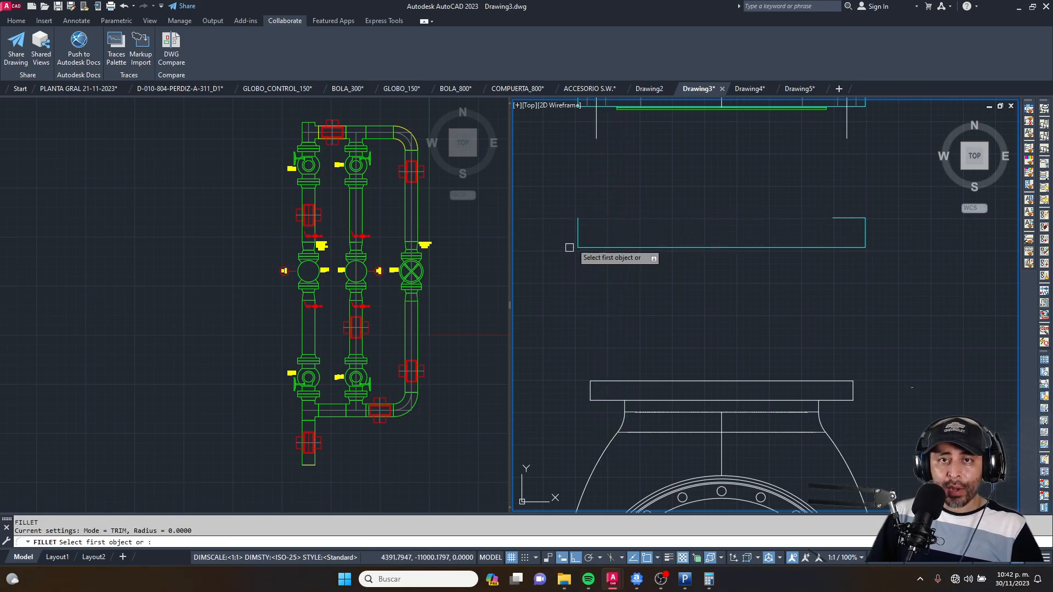
pyautogui.click(577, 233)
pyautogui.click(835, 218)
pyautogui.scroll(-4, 677, 225)
pyautogui.press('Escape')
# Step: Examine the valve body and its lower flange below the flange rectangle
pyautogui.moveTo(698, 304); pyautogui.dragTo(694, 266, button='middle')
pyautogui.scroll(5, 689, 296)
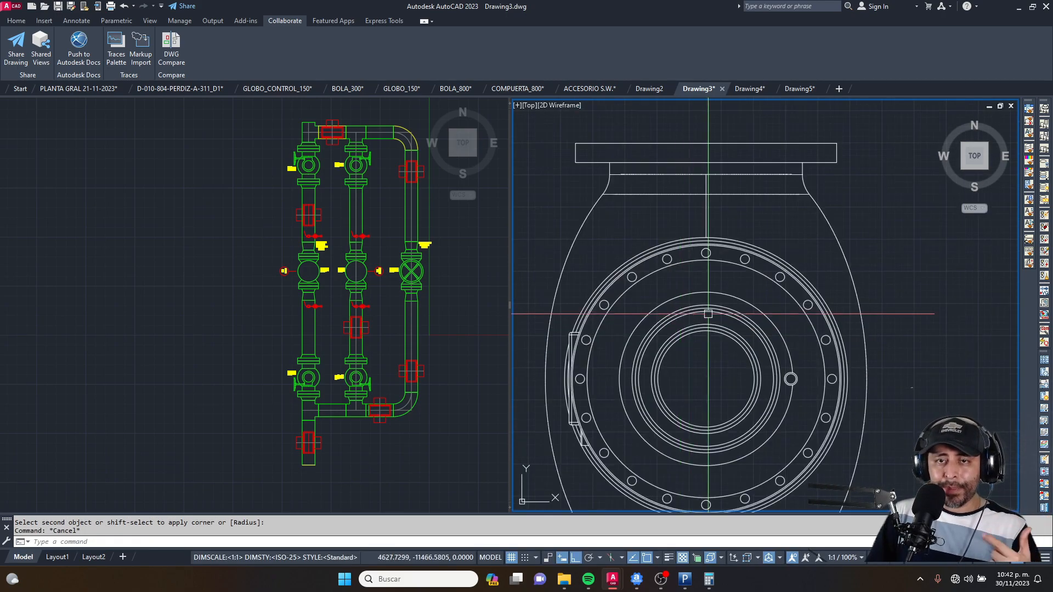
pyautogui.scroll(-3, 706, 253)
pyautogui.scroll(4, 699, 428)
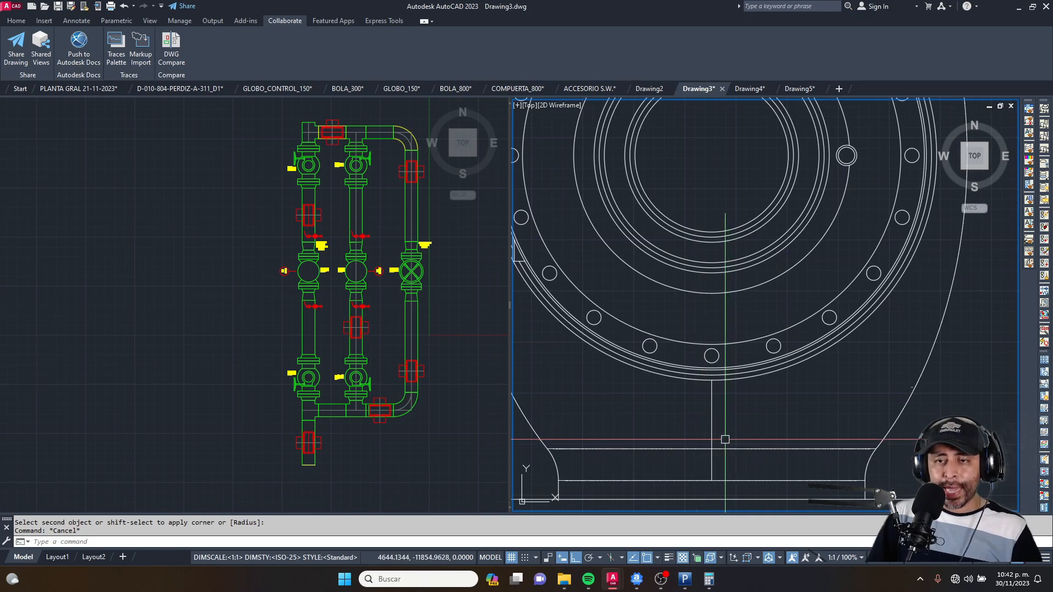
pyautogui.moveTo(740, 484); pyautogui.dragTo(730, 425, button='middle')
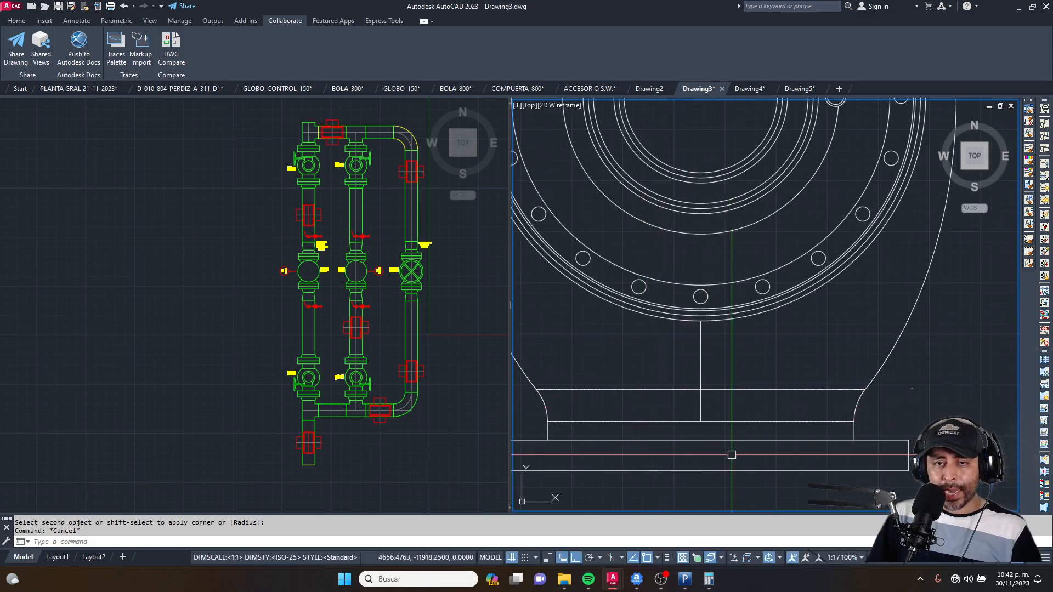
pyautogui.scroll(-6, 731, 454)
pyautogui.moveTo(669, 220); pyautogui.dragTo(667, 248, button='middle')
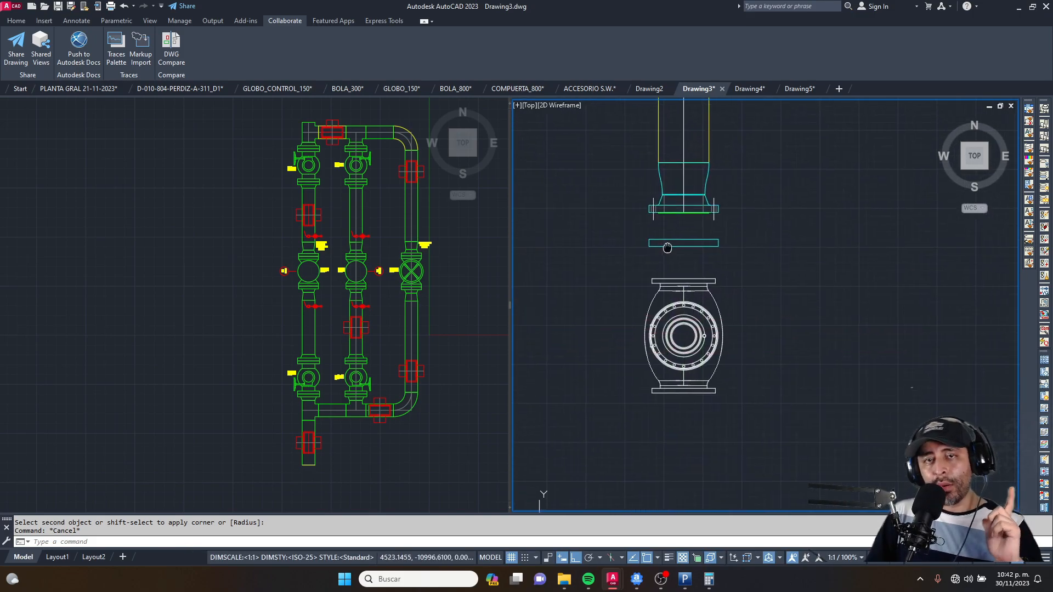
# Step: Explode the flattened valve block into separate lines
pyautogui.scroll(3, 666, 228)
pyautogui.scroll(2, 662, 351)
pyautogui.click(661, 354)
pyautogui.click(641, 381)
pyautogui.scroll(-3, 689, 276)
pyautogui.write('x')
pyautogui.press('Return')
# Step: Erase the lines of the valve's original upper flange, leaving only the open neck of the body
pyautogui.scroll(4, 678, 325)
pyautogui.click(658, 254)
pyautogui.click(635, 293)
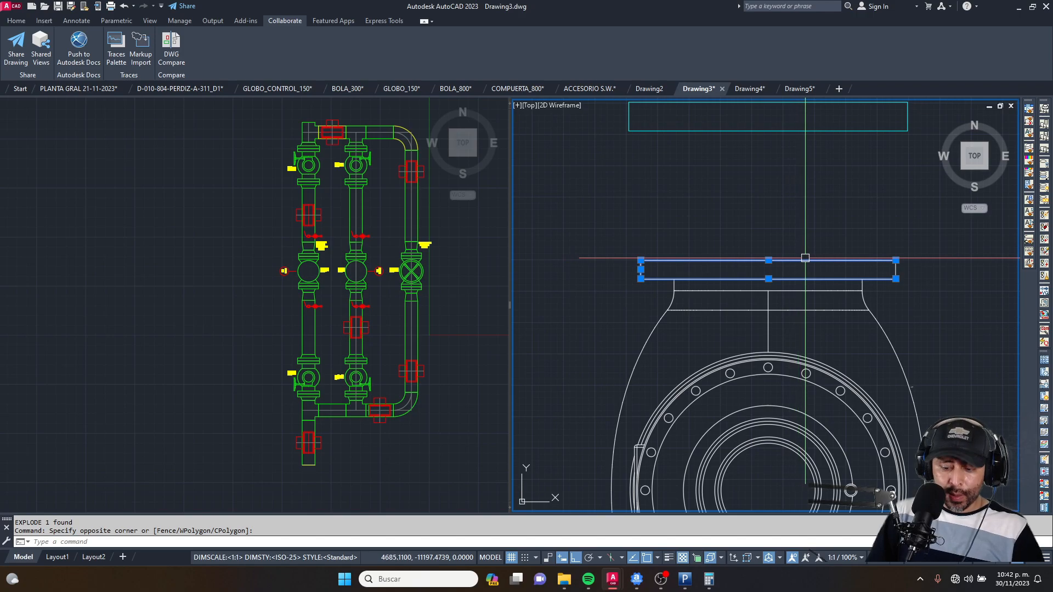
pyautogui.click(919, 243)
pyautogui.click(884, 281)
pyautogui.press('Delete')
pyautogui.scroll(3, 865, 267)
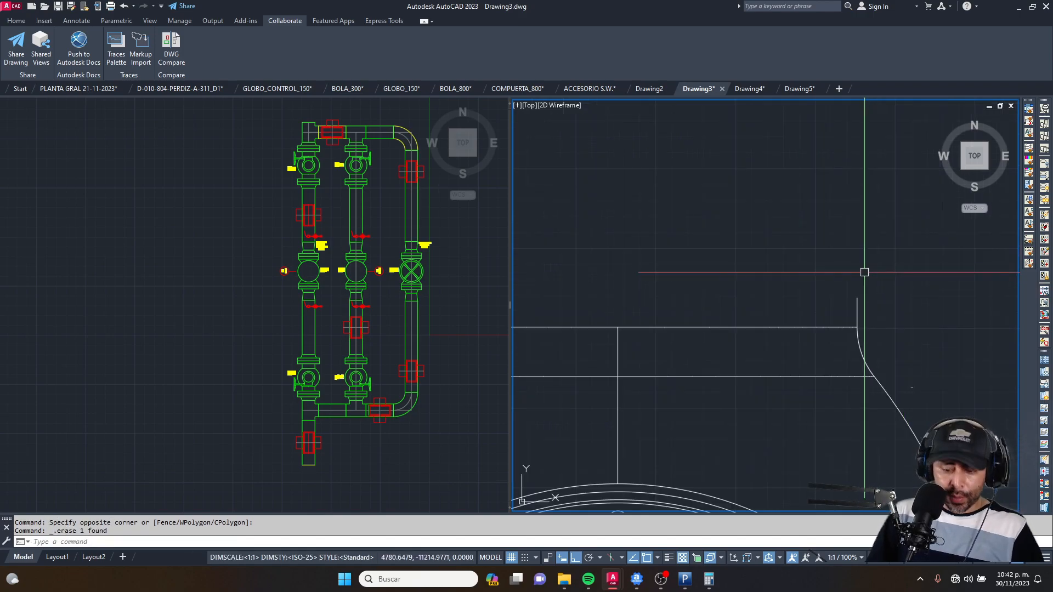
pyautogui.press('Return')
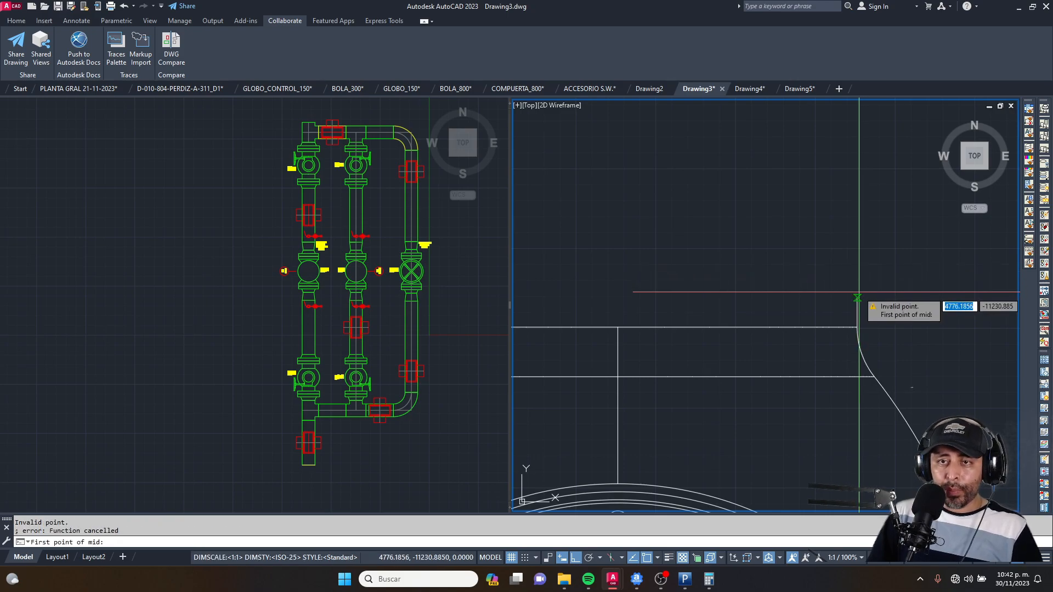
pyautogui.scroll(-3, 859, 292)
pyautogui.click(859, 298)
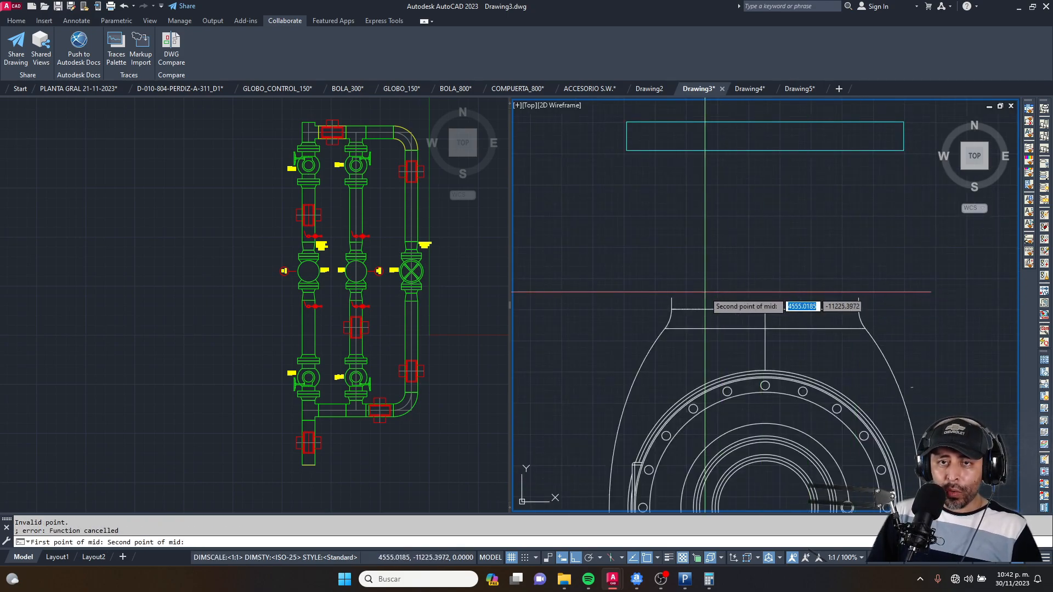
pyautogui.press('Escape')
pyautogui.scroll(4, 741, 307)
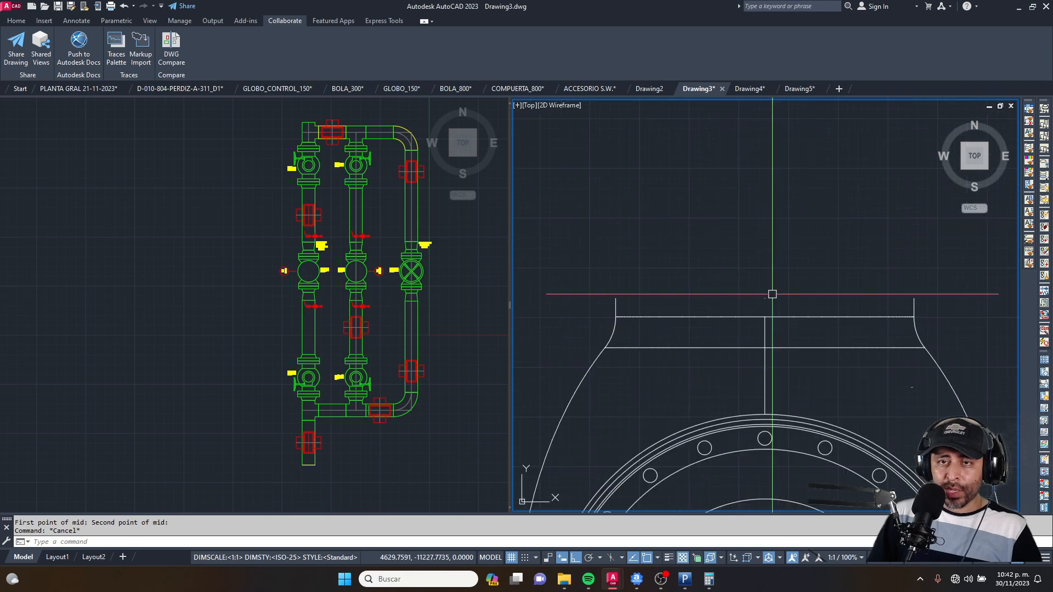
# Step: Move the flange rectangle down by its lower midpoint so it sits centred on the valve's open upper neck
pyautogui.scroll(-4, 741, 308)
pyautogui.click(821, 289)
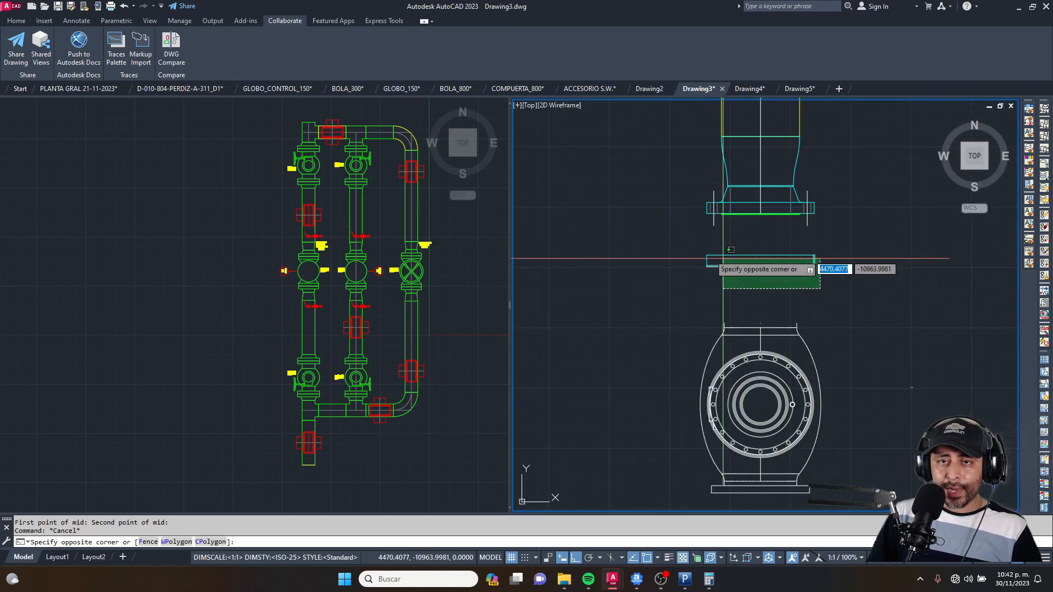
pyautogui.click(695, 245)
pyautogui.scroll(2, 762, 297)
pyautogui.write('m')
pyautogui.press('Return')
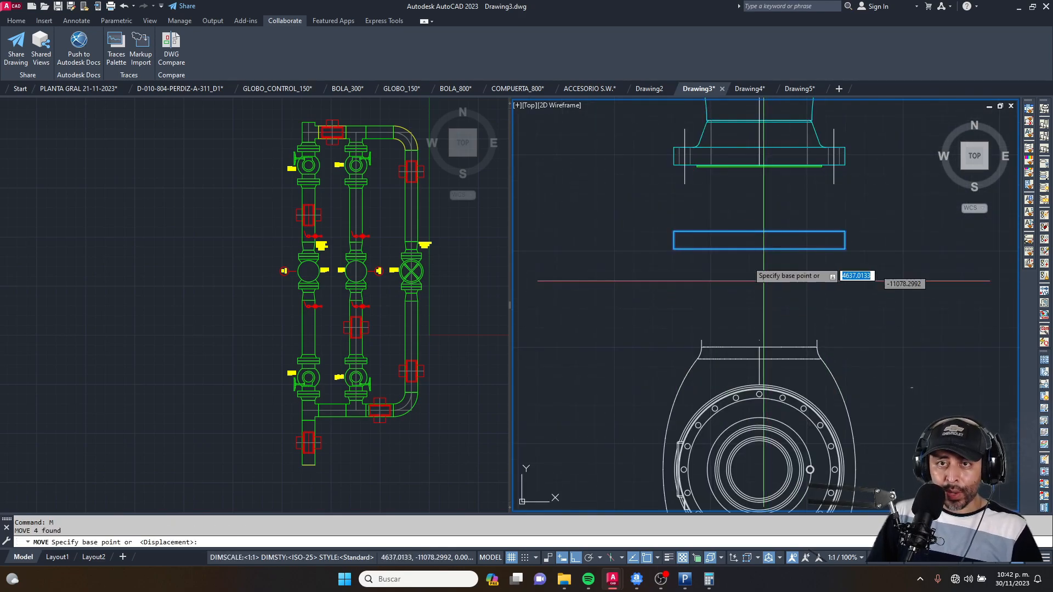
pyautogui.click(759, 249)
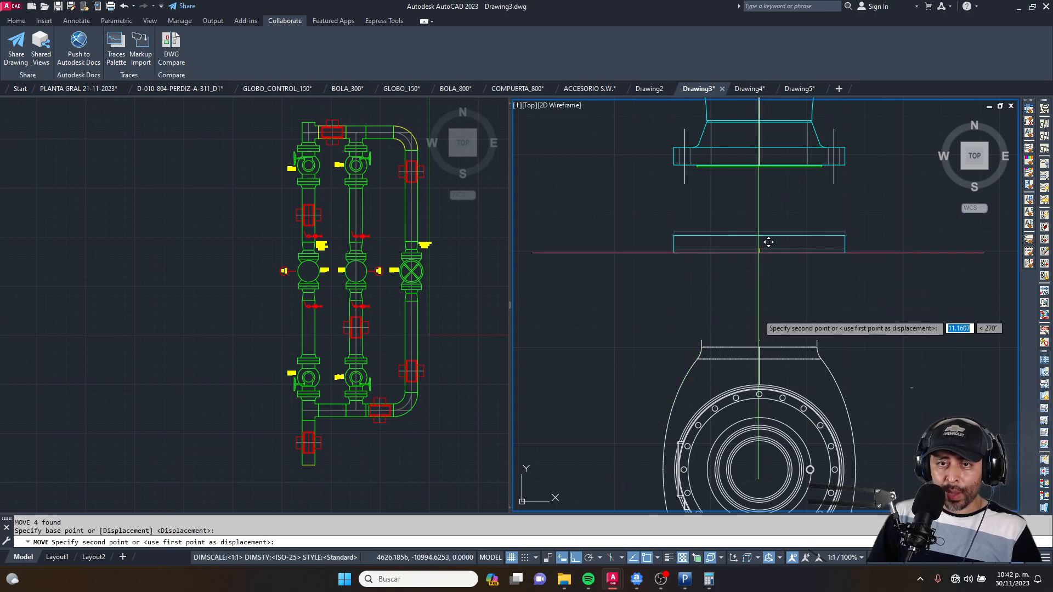
pyautogui.scroll(4, 773, 321)
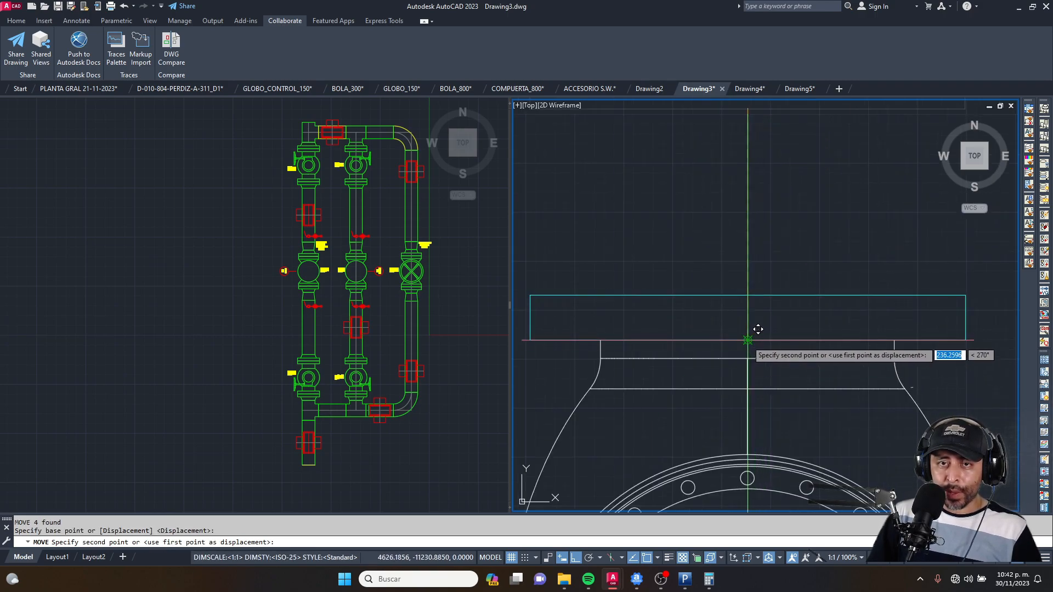
pyautogui.press('Escape')
# Step: Erase the lines of the valve's original lower flange
pyautogui.scroll(-5, 758, 329)
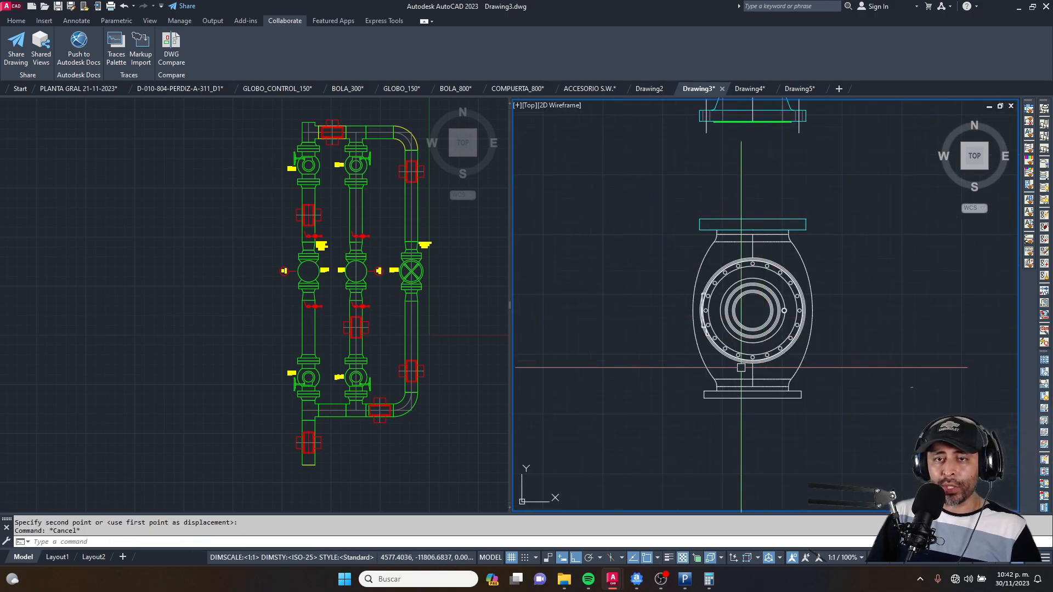
pyautogui.scroll(4, 741, 367)
pyautogui.click(661, 389)
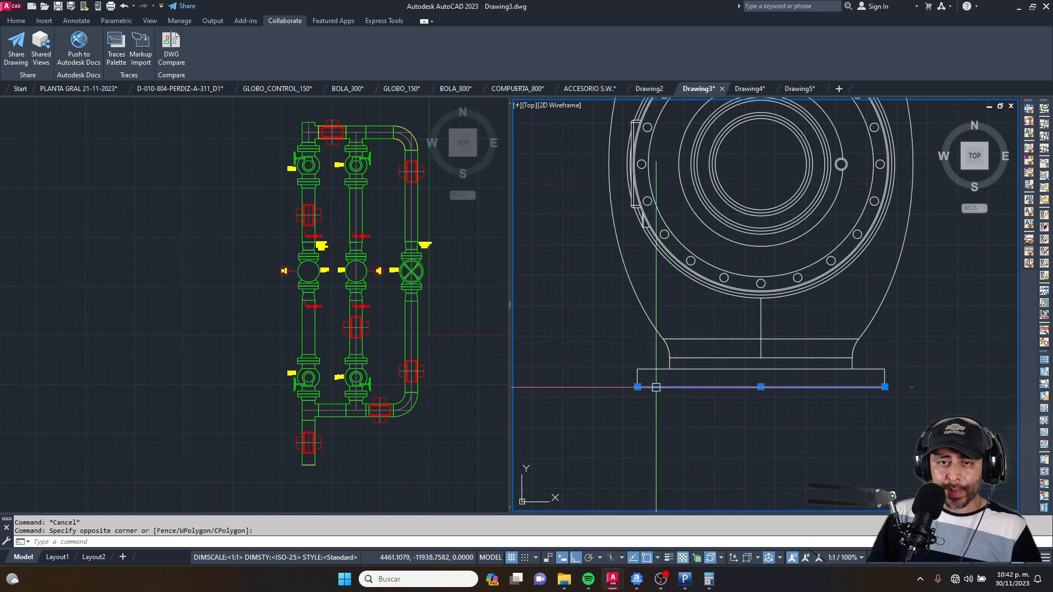
pyautogui.click(620, 363)
pyautogui.click(919, 435)
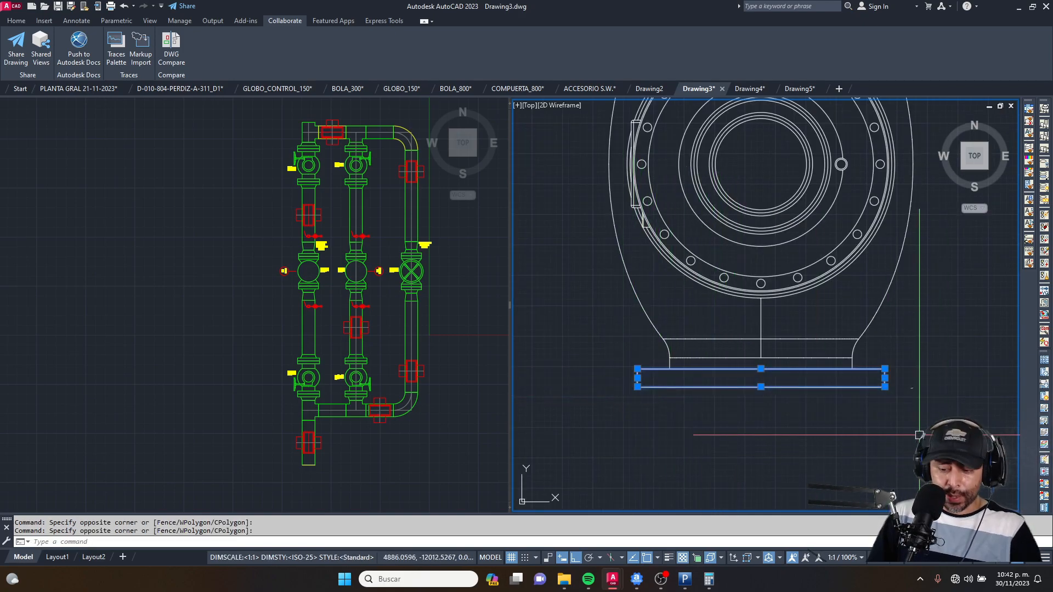
pyautogui.press('Delete')
# Step: Mirror the upper flange rectangle about the valve's horizontal centreline onto the lower neck, keeping the original
pyautogui.scroll(-2, 795, 399)
pyautogui.moveTo(799, 252); pyautogui.dragTo(766, 338, button='middle')
pyautogui.press('Escape')
pyautogui.press('Return')
pyautogui.click(673, 160)
pyautogui.click(660, 219)
pyautogui.click(822, 170)
pyautogui.click(823, 211)
pyautogui.click(836, 186)
pyautogui.click(824, 213)
pyautogui.click(684, 168)
pyautogui.click(660, 198)
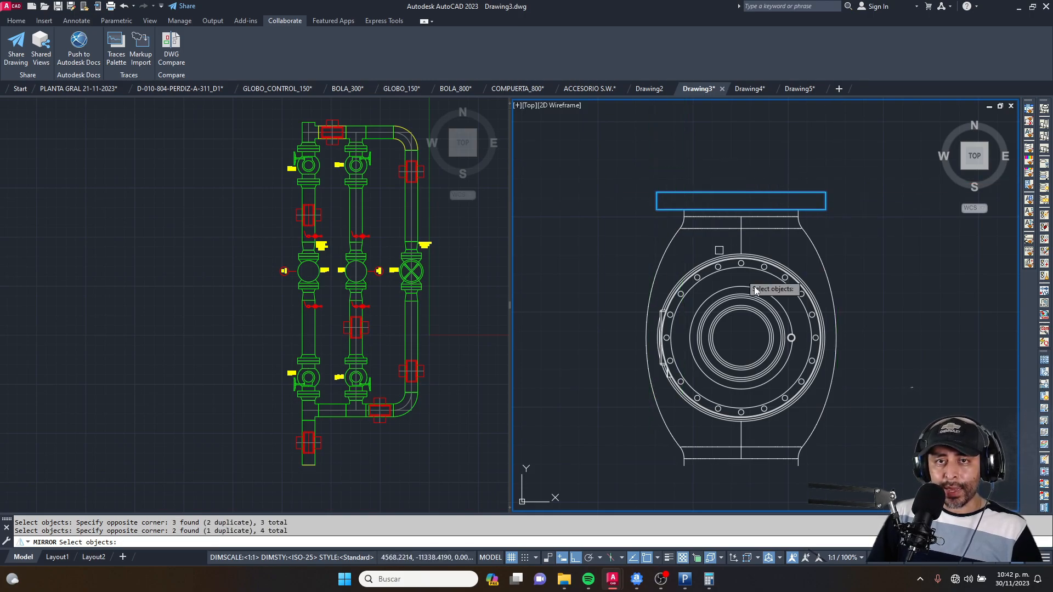
pyautogui.press('Return')
pyautogui.scroll(-2, 757, 338)
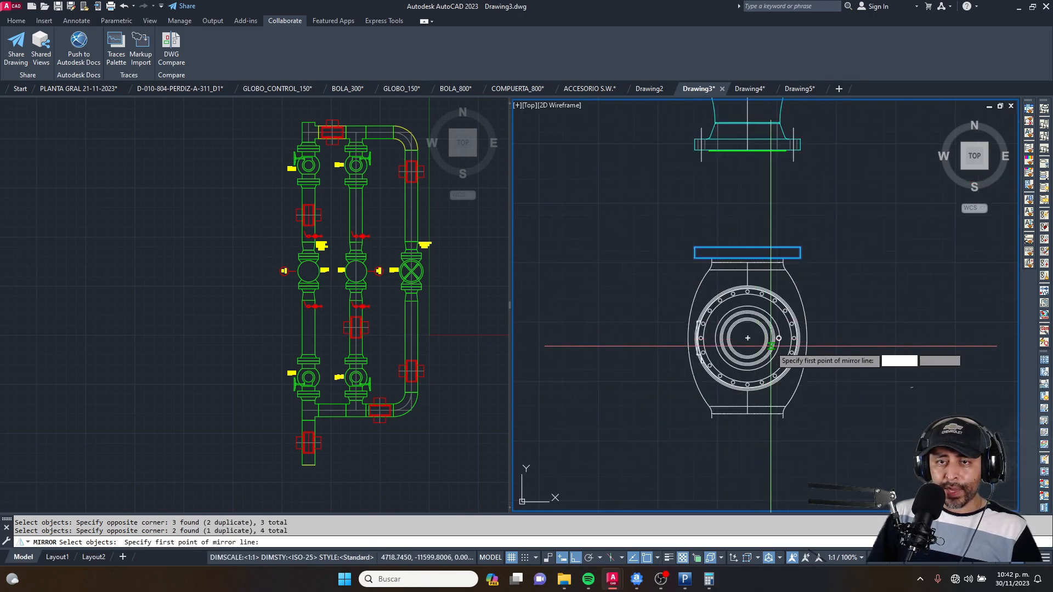
pyautogui.click(778, 338)
pyautogui.click(829, 348)
pyautogui.press('Escape')
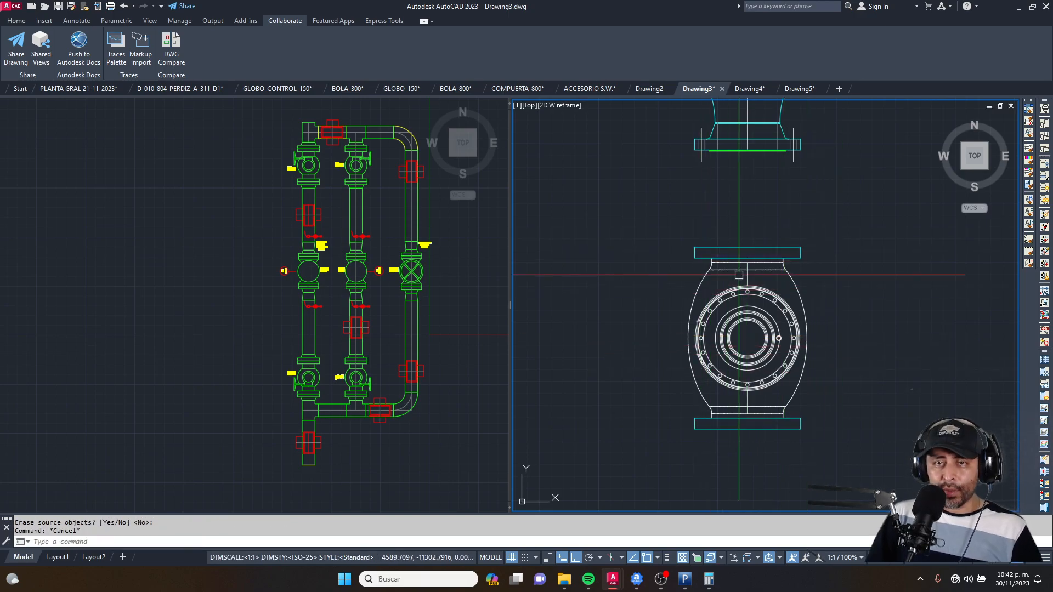
# Step: Turn the valve body and both of its new flanges into a single block
pyautogui.click(881, 502)
pyautogui.click(680, 240)
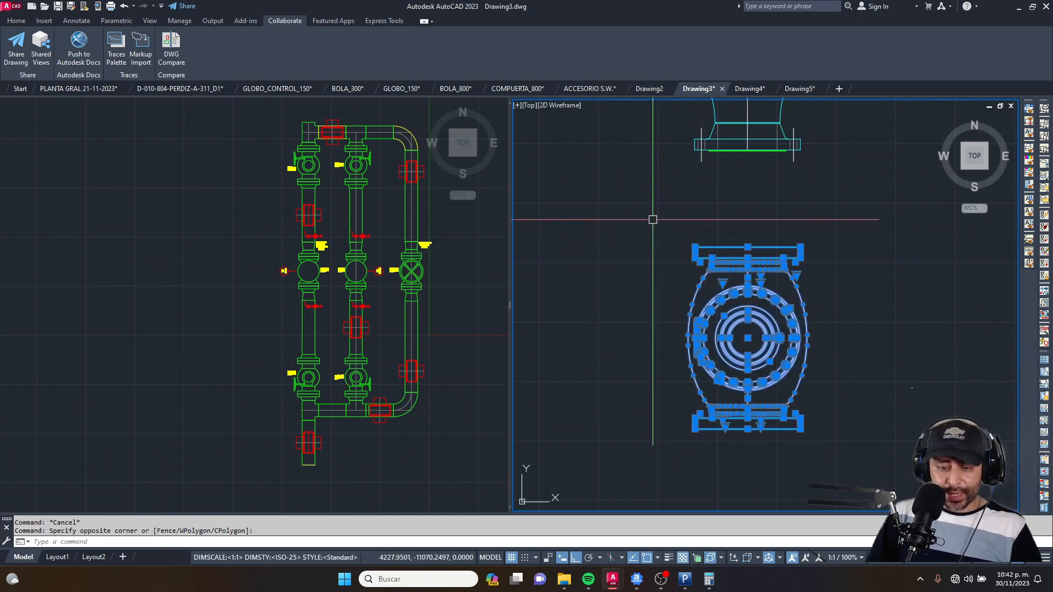
pyautogui.write('bb')
pyautogui.press('Return')
pyautogui.click(752, 264)
pyautogui.press('Escape')
# Step: Move the valve block up from the midpoint of its upper flange edge to the raised face of the piping flange
pyautogui.scroll(-3, 752, 265)
pyautogui.click(704, 300)
pyautogui.scroll(6, 746, 253)
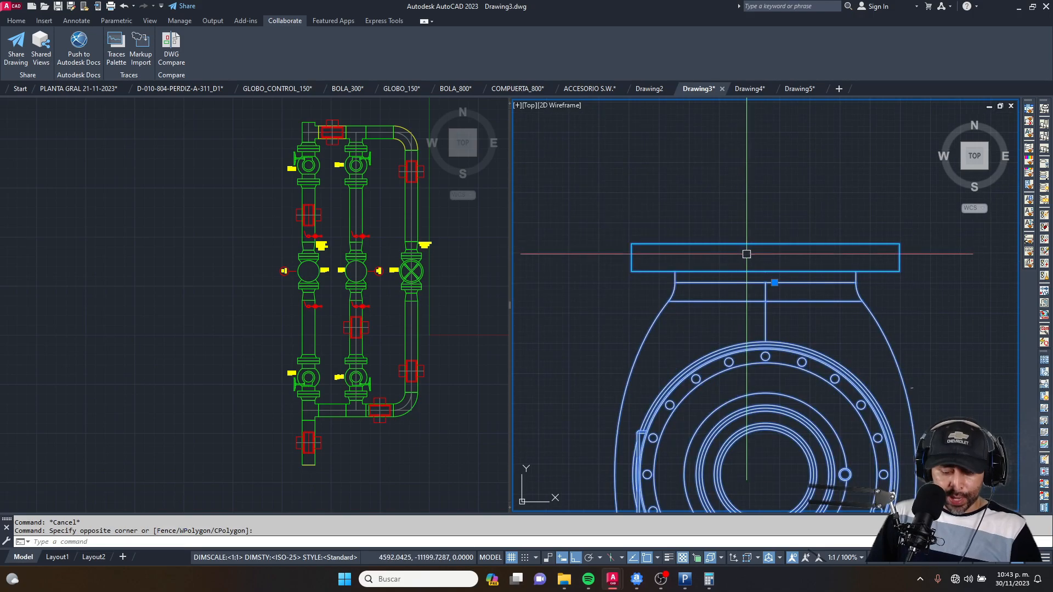
pyautogui.write('m')
pyautogui.press('Return')
pyautogui.click(765, 244)
pyautogui.moveTo(791, 152); pyautogui.dragTo(764, 304, button='middle')
pyautogui.scroll(8, 760, 256)
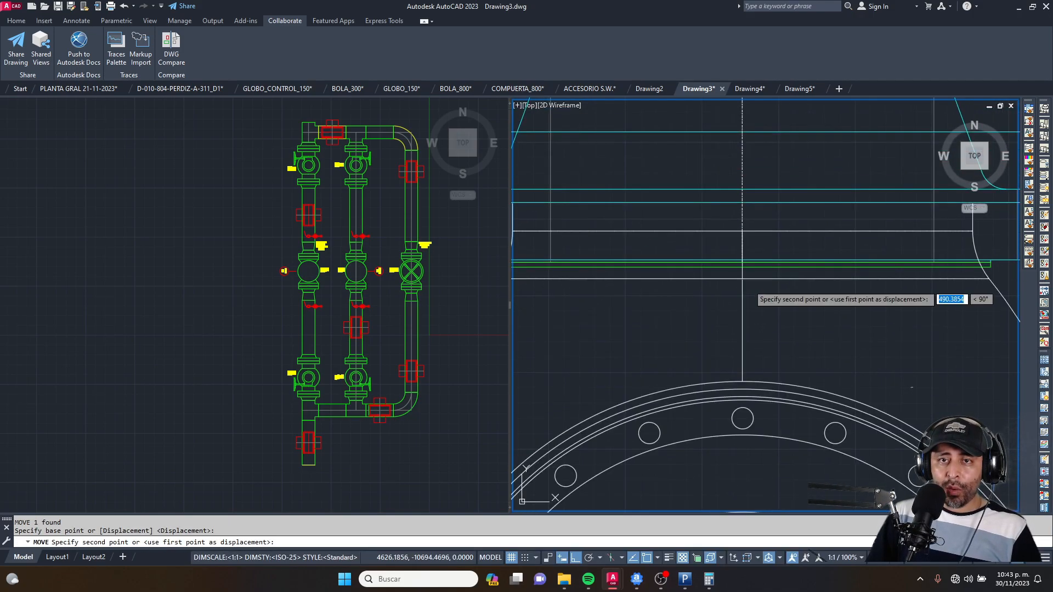
pyautogui.click(757, 251)
pyautogui.scroll(-5, 757, 253)
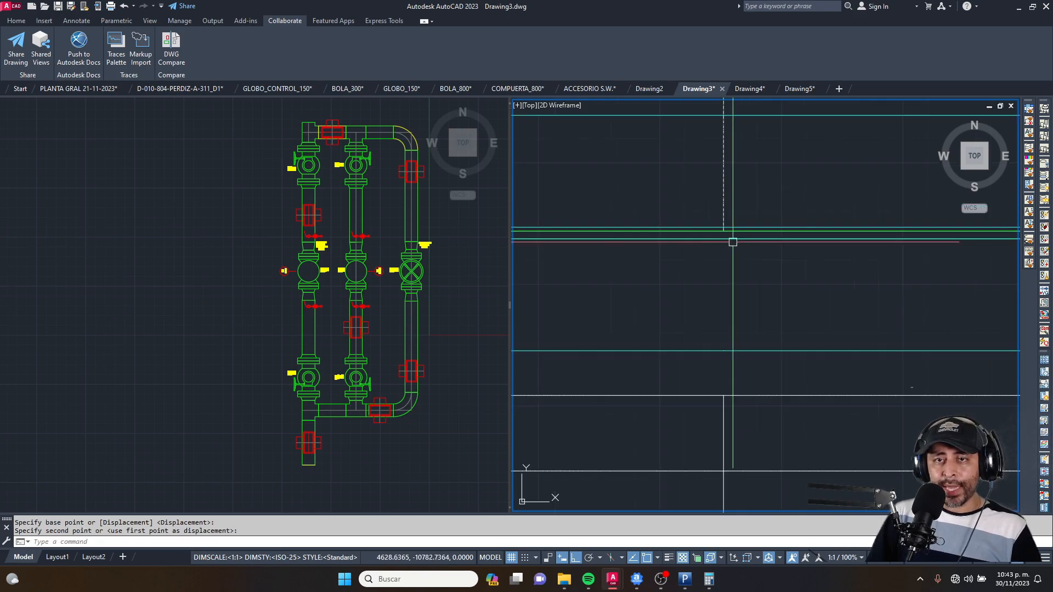
pyautogui.press('Escape')
# Step: Examine the joint between the piping flange and the valve, along with the valve's full body
pyautogui.scroll(-5, 864, 285)
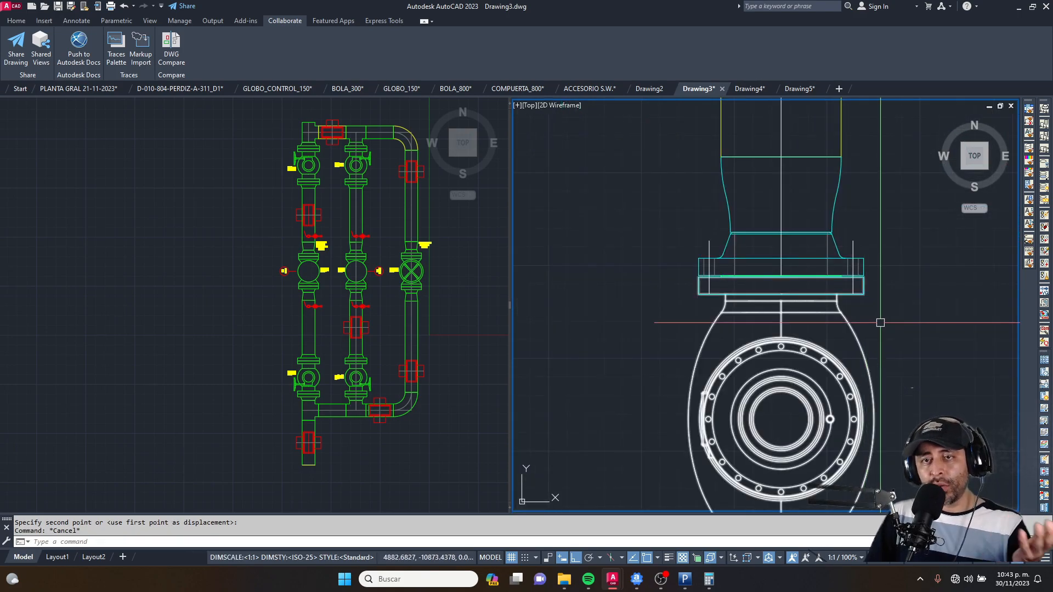
pyautogui.scroll(5, 876, 311)
pyautogui.scroll(-5, 883, 220)
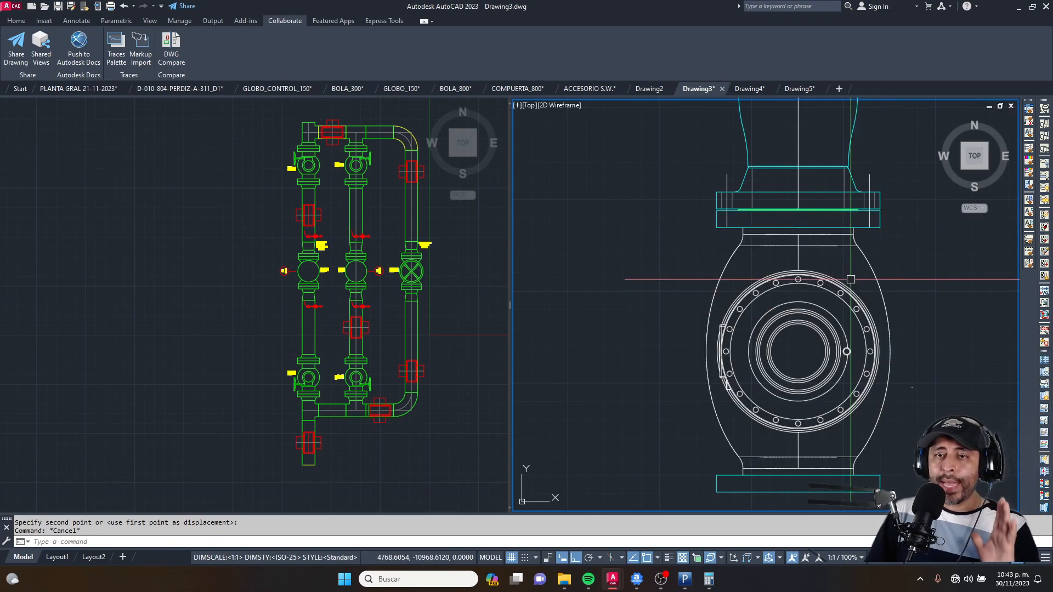
pyautogui.moveTo(819, 230); pyautogui.dragTo(802, 177, button='middle')
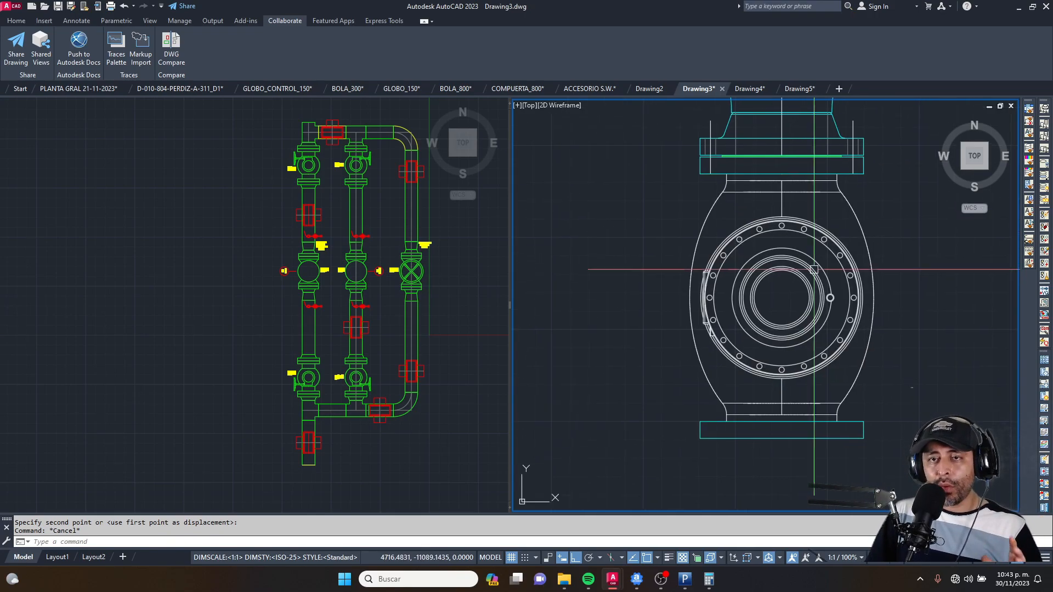
pyautogui.moveTo(851, 220); pyautogui.dragTo(826, 262, button='middle')
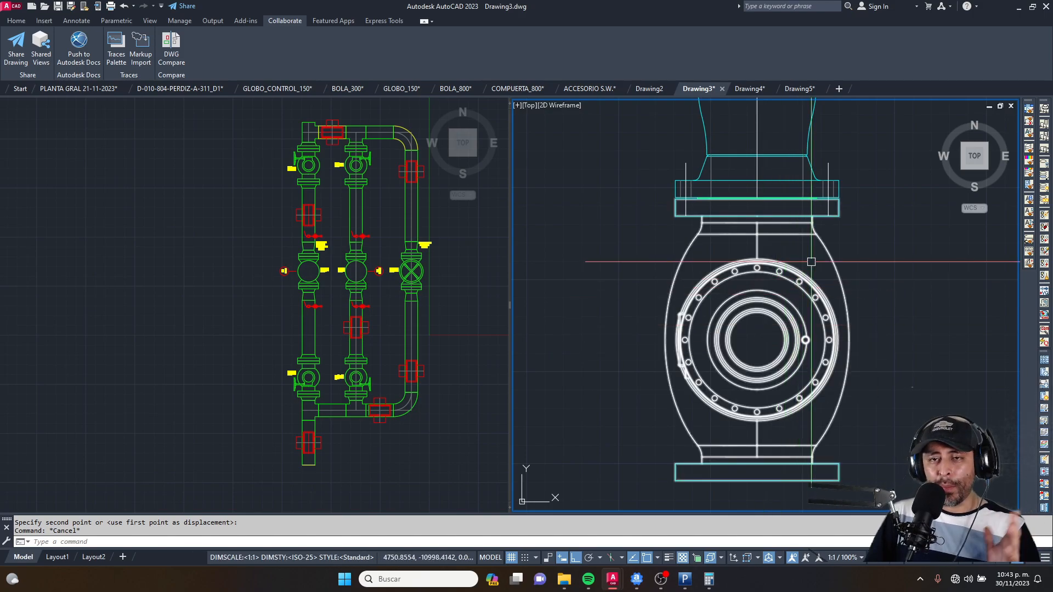
pyautogui.scroll(-4, 780, 268)
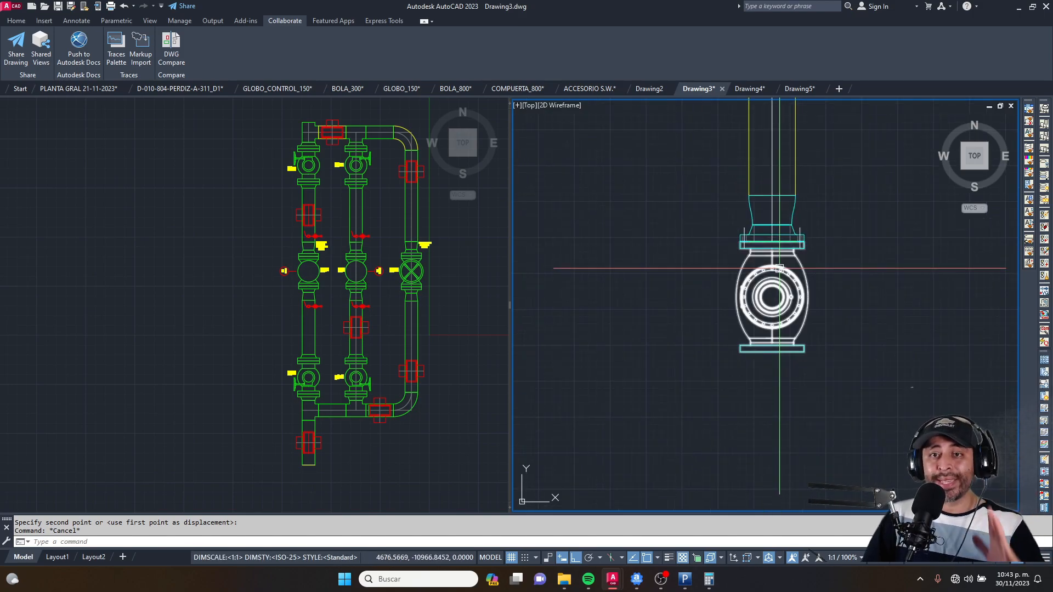
pyautogui.scroll(2, 782, 299)
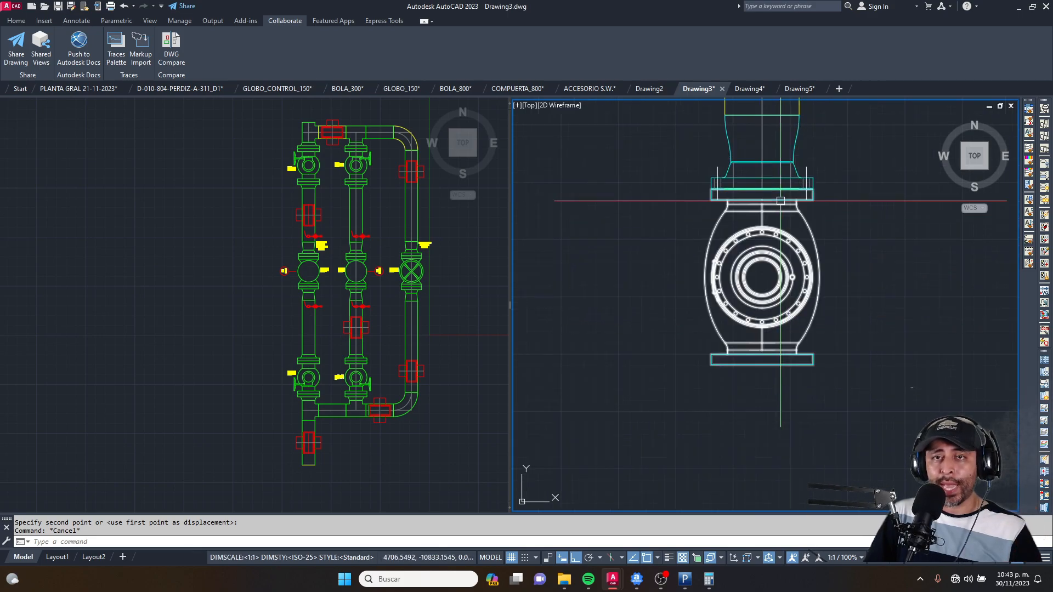
# Step: Mirror the tee, branch, ball valve, pipe, reducer and flanges above the control valve about its horizontal centreline, keeping the originals
pyautogui.scroll(-2, 780, 201)
pyautogui.click(670, 160)
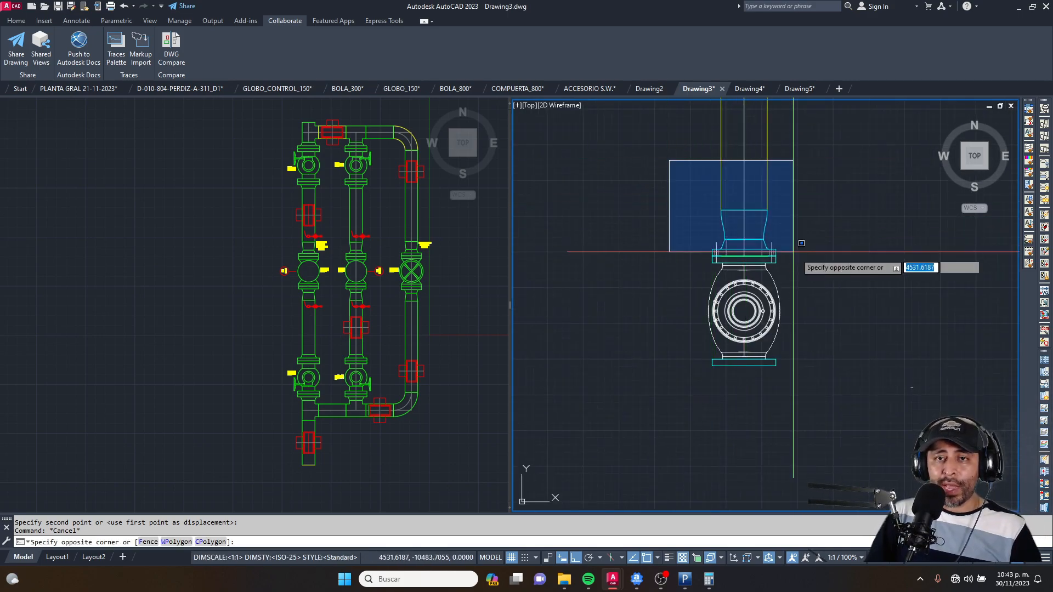
pyautogui.scroll(4, 790, 258)
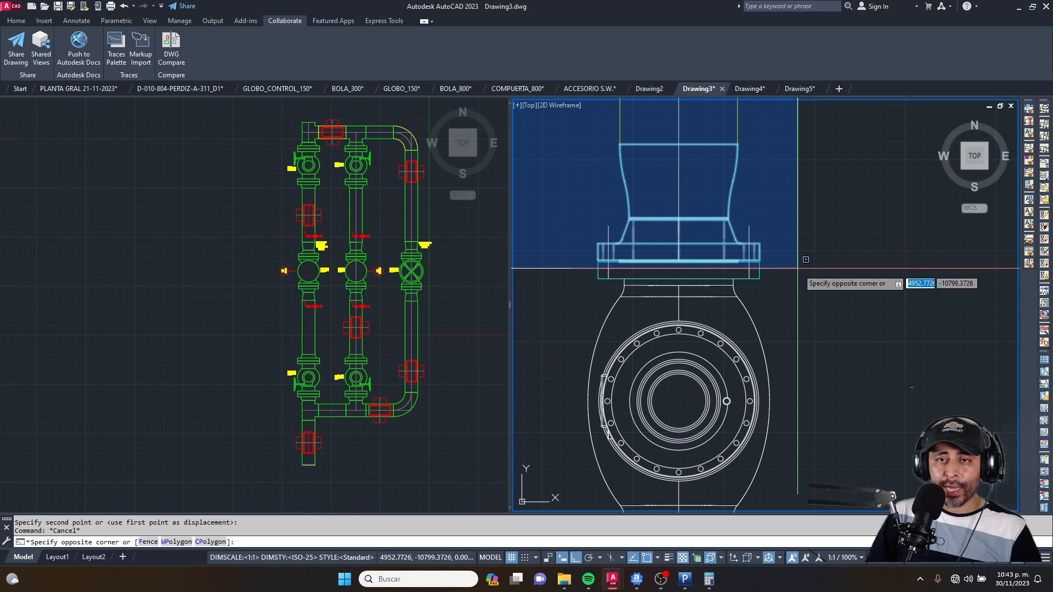
pyautogui.click(795, 272)
pyautogui.scroll(-2, 793, 273)
pyautogui.click(791, 186)
pyautogui.scroll(-5, 750, 241)
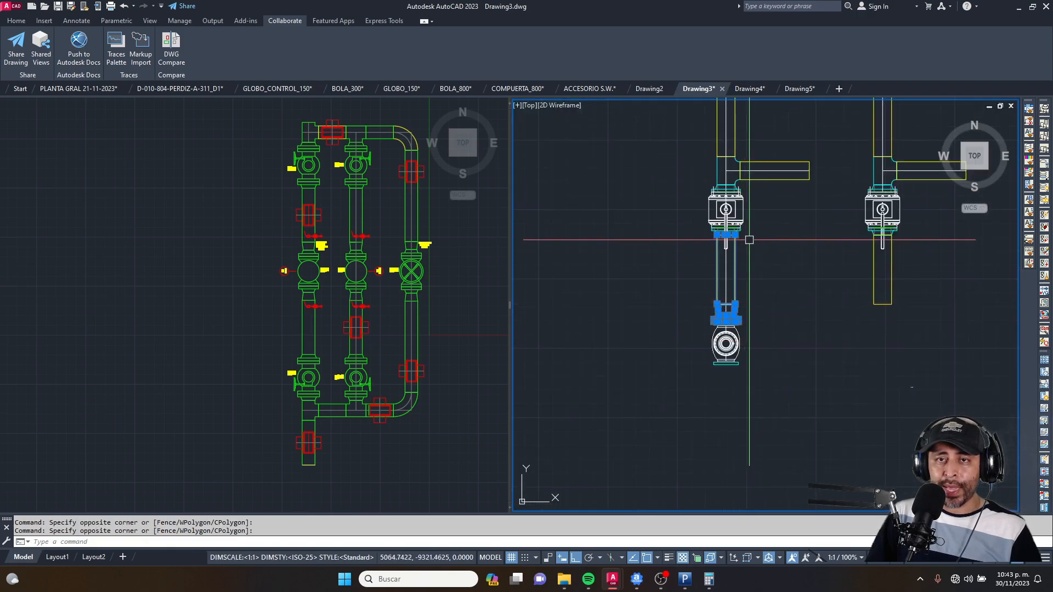
pyautogui.scroll(3, 681, 164)
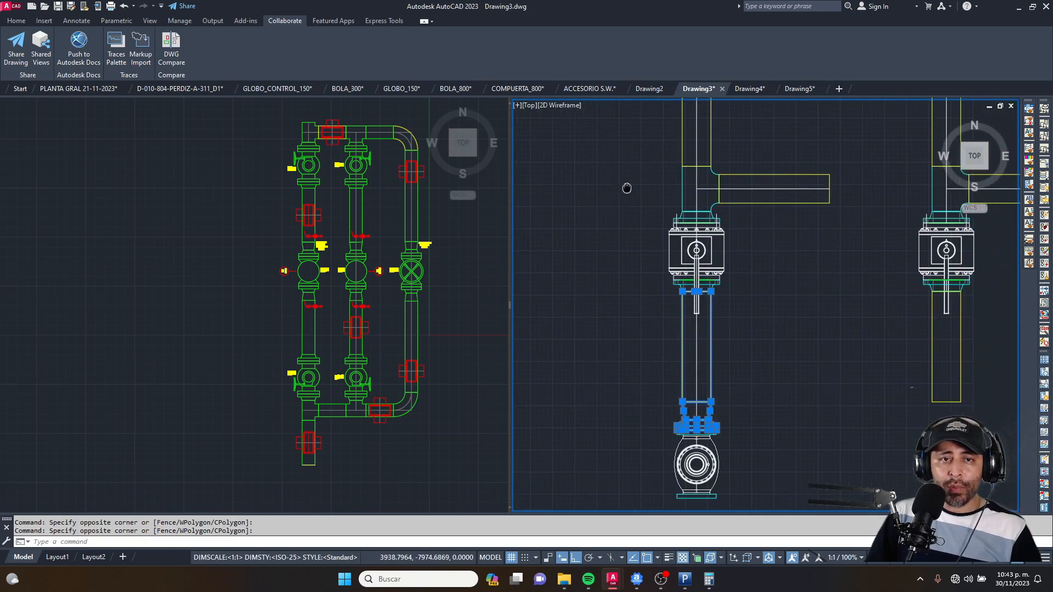
pyautogui.click(587, 147)
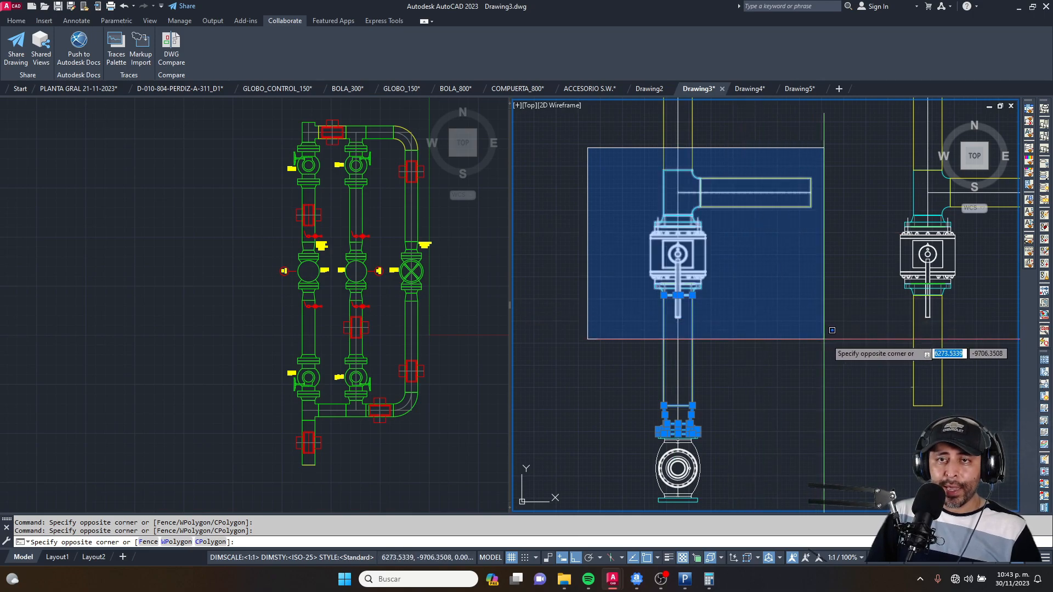
pyautogui.click(826, 267)
pyautogui.click(812, 339)
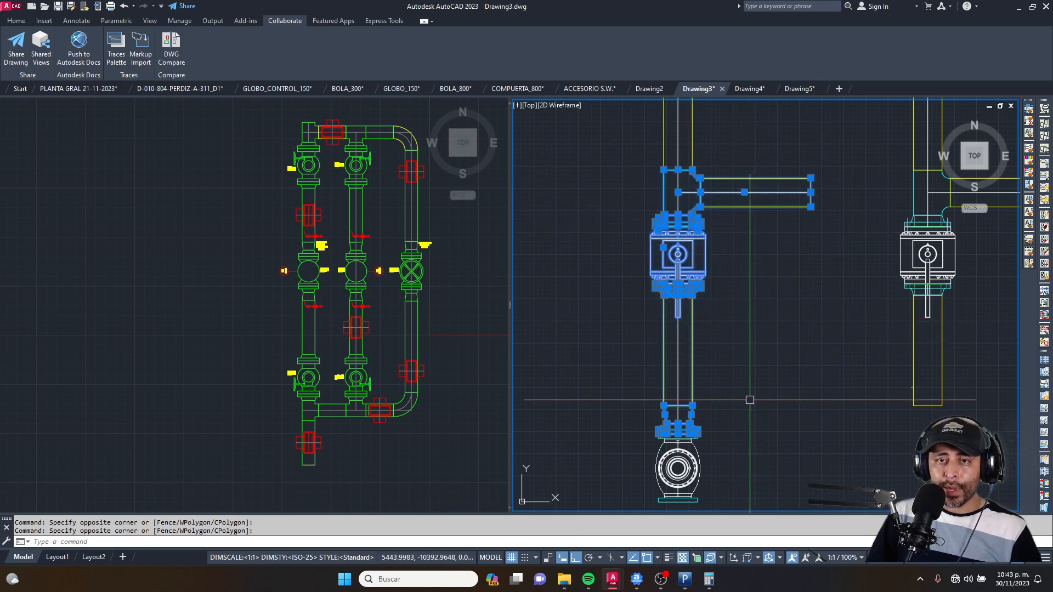
pyautogui.moveTo(694, 404); pyautogui.dragTo(700, 245, button='middle')
pyautogui.scroll(3, 699, 243)
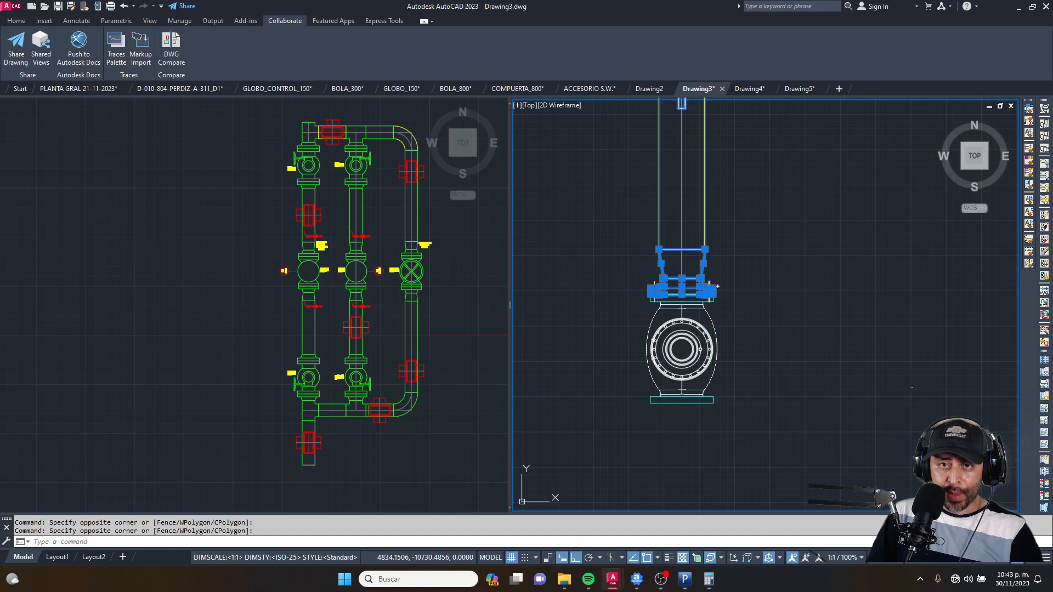
pyautogui.write('MI')
pyautogui.press('Return')
pyautogui.scroll(4, 691, 329)
pyautogui.scroll(-2, 685, 340)
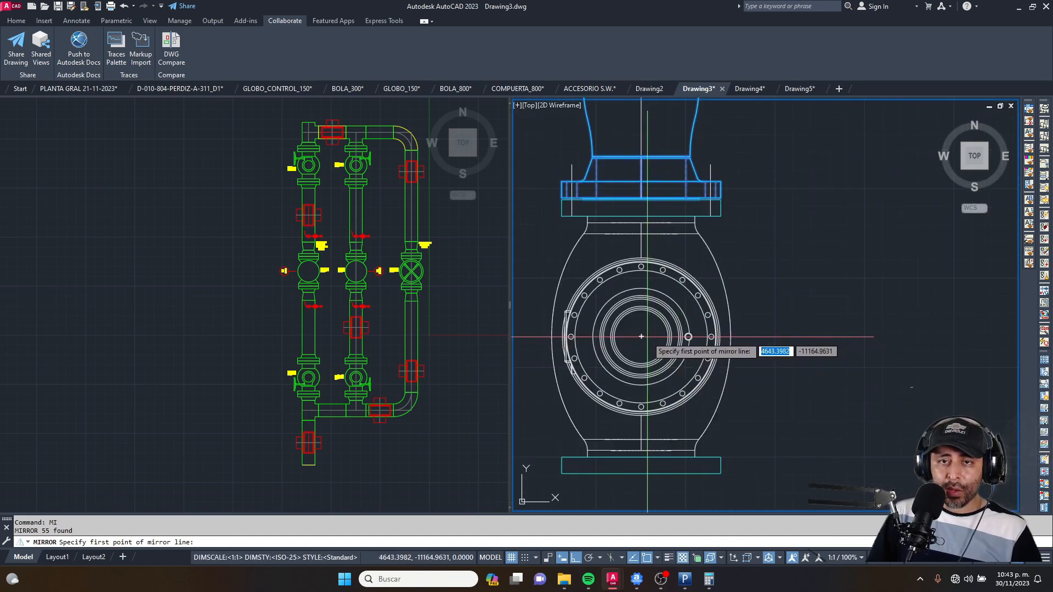
pyautogui.scroll(-4, 641, 336)
pyautogui.click(642, 336)
pyautogui.click(748, 354)
pyautogui.rightClick(749, 355)
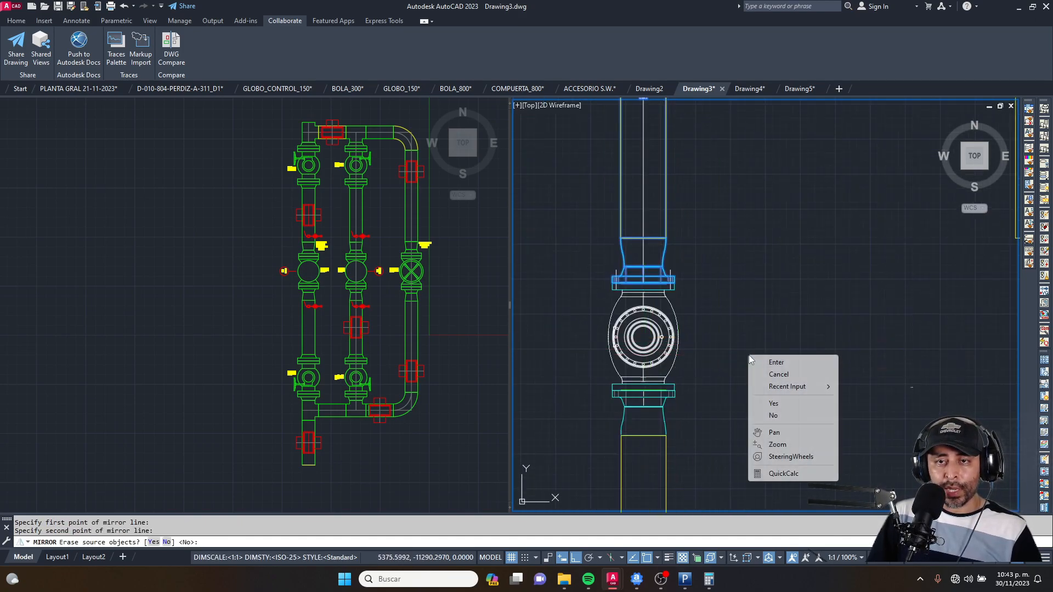
pyautogui.click(780, 360)
pyautogui.scroll(-5, 714, 299)
pyautogui.press('Escape')
pyautogui.press('Escape')
# Step: Examine the mirrored lower piping down to its ball valve, tee and branch
pyautogui.moveTo(683, 431); pyautogui.dragTo(710, 320, button='middle')
pyautogui.scroll(6, 714, 184)
pyautogui.scroll(-8, 725, 293)
pyautogui.scroll(-2, 748, 337)
pyautogui.scroll(-2, 747, 289)
pyautogui.moveTo(770, 350); pyautogui.dragTo(764, 375, button='middle')
pyautogui.moveTo(769, 433); pyautogui.dragTo(731, 344, button='middle')
pyautogui.scroll(4, 697, 398)
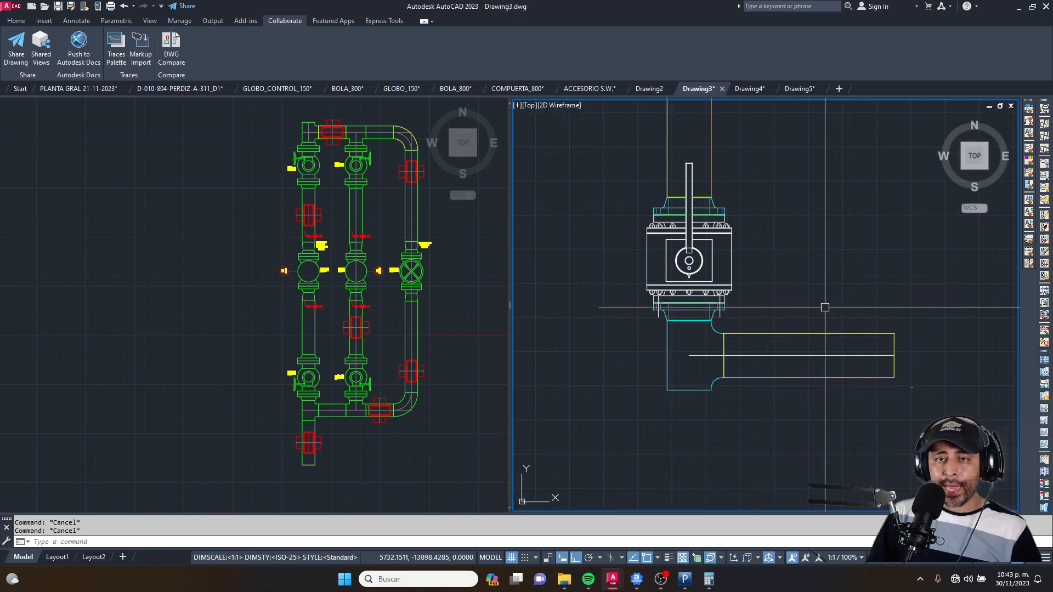
# Step: Delete the spare copy of the upper tee, branch, ball valve and pipe standing beside the main vertical run
pyautogui.click(325, 301)
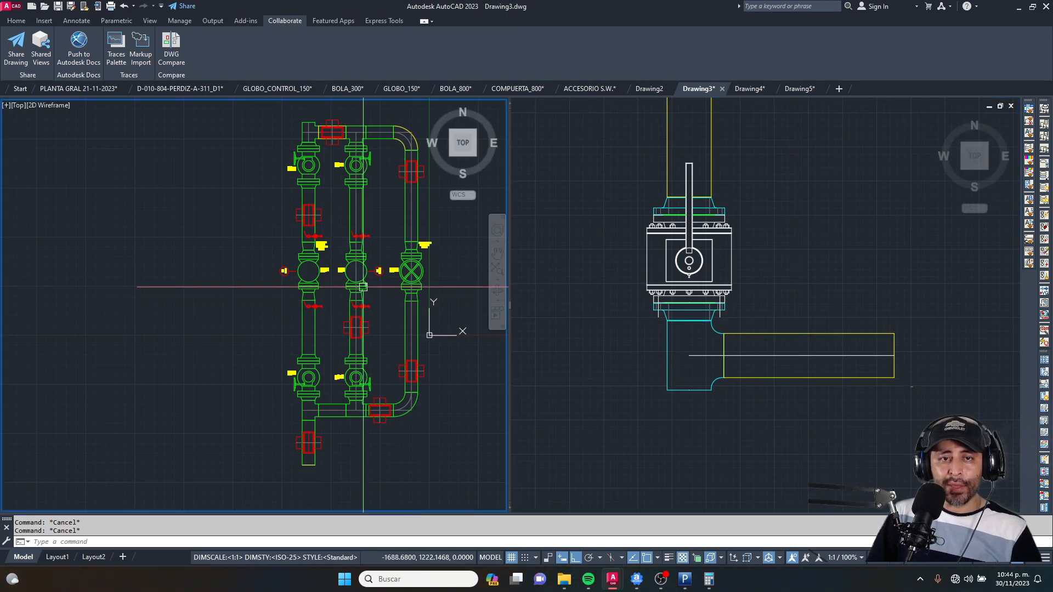
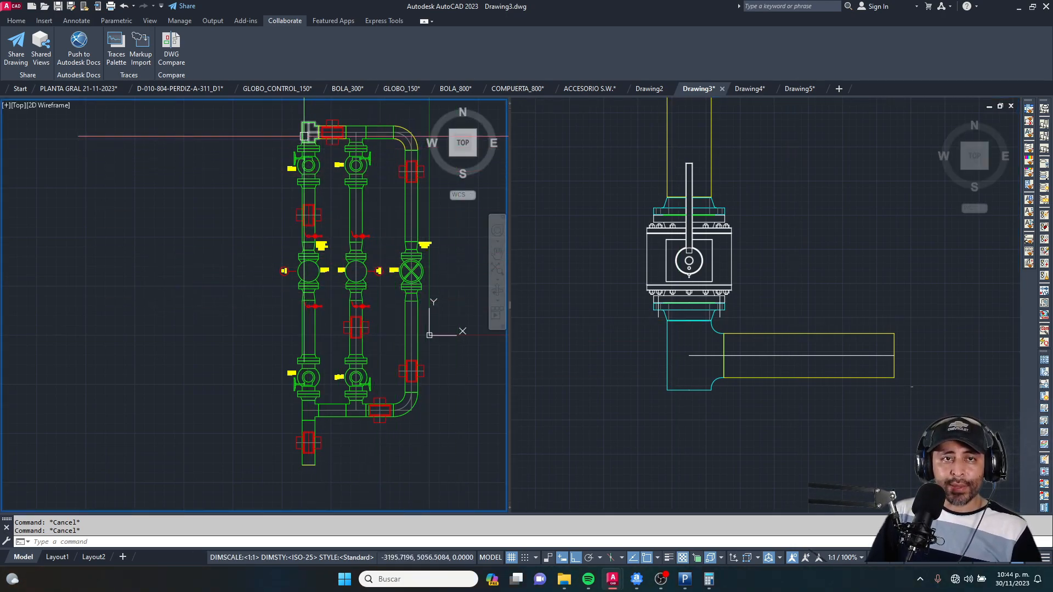
pyautogui.click(818, 358)
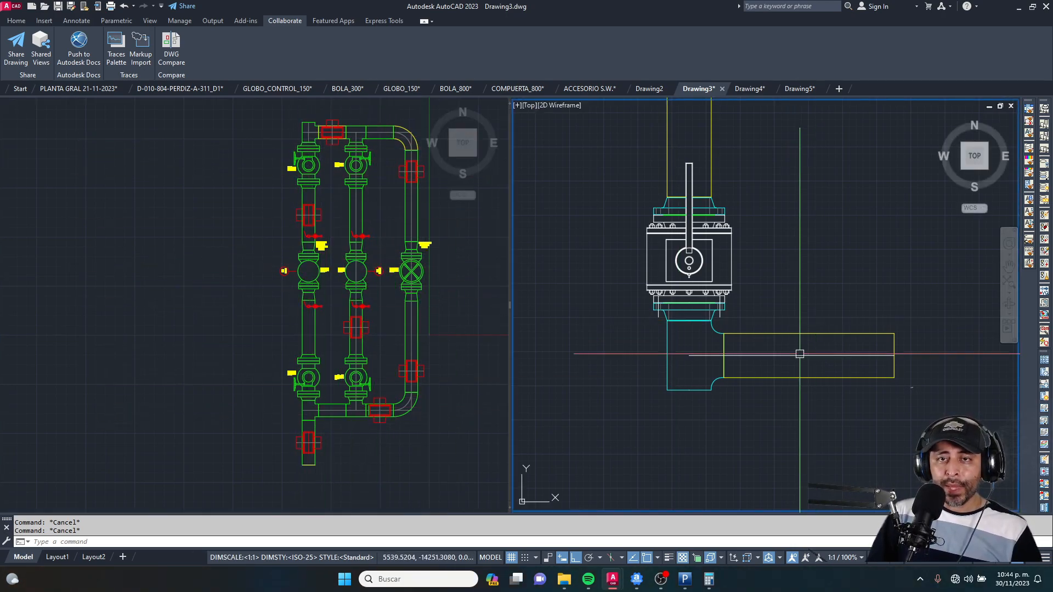
pyautogui.scroll(-2, 653, 378)
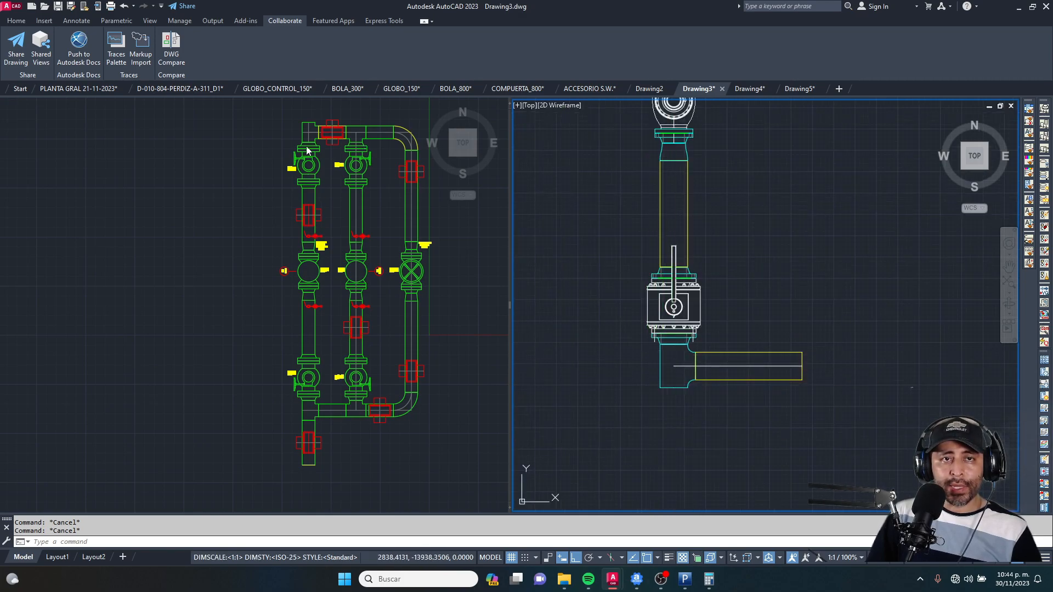
pyautogui.press('Escape')
pyautogui.scroll(-4, 685, 246)
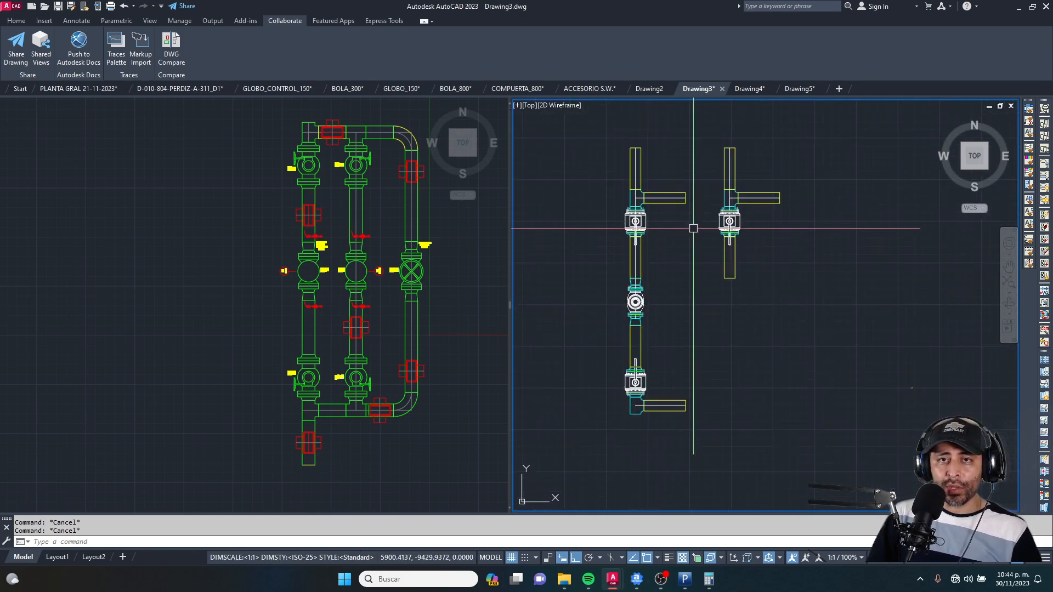
pyautogui.click(795, 137)
pyautogui.click(705, 298)
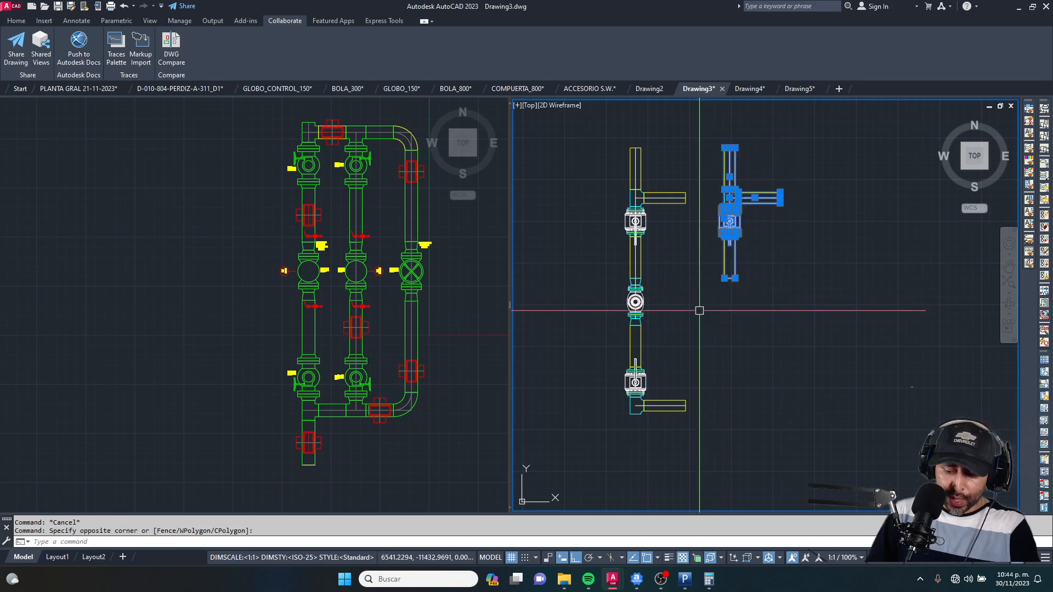
pyautogui.press('Delete')
# Step: Stretch the free end of the upper tee's branch pipe horizontally away from the main run to lengthen it
pyautogui.scroll(4, 679, 185)
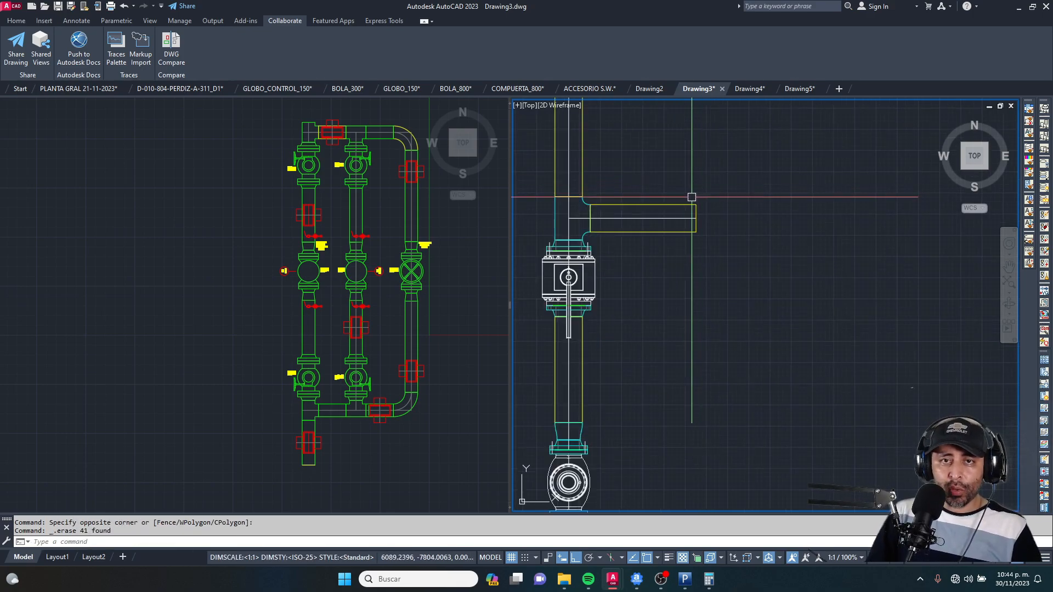
pyautogui.scroll(2, 716, 190)
pyautogui.write('s')
pyautogui.press('space')
pyautogui.click(741, 169)
pyautogui.click(661, 280)
pyautogui.press('space')
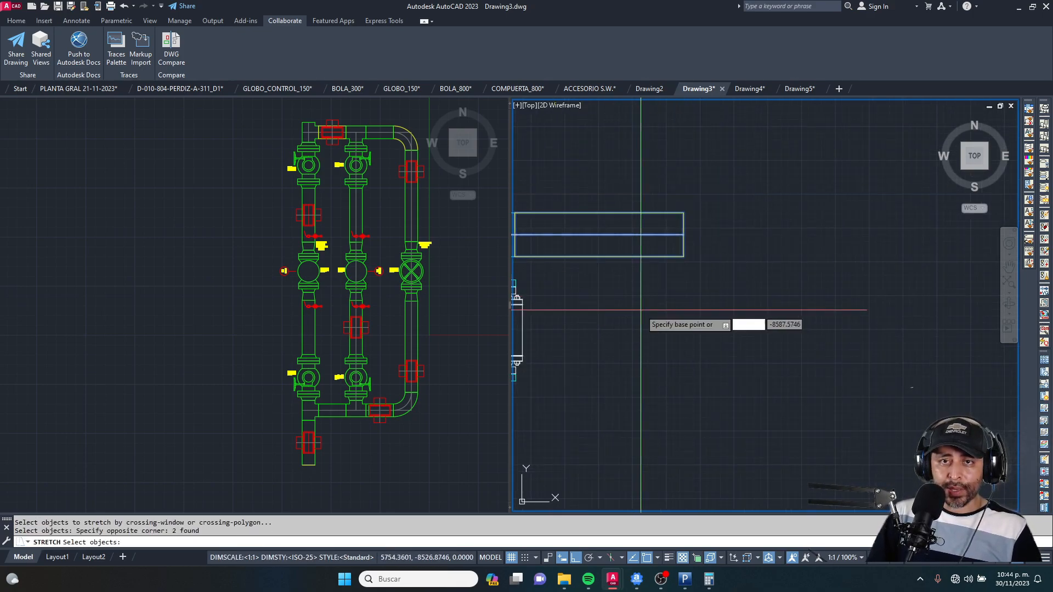
pyautogui.click(641, 310)
pyautogui.click(729, 310)
pyautogui.press('Escape')
pyautogui.press('Escape')
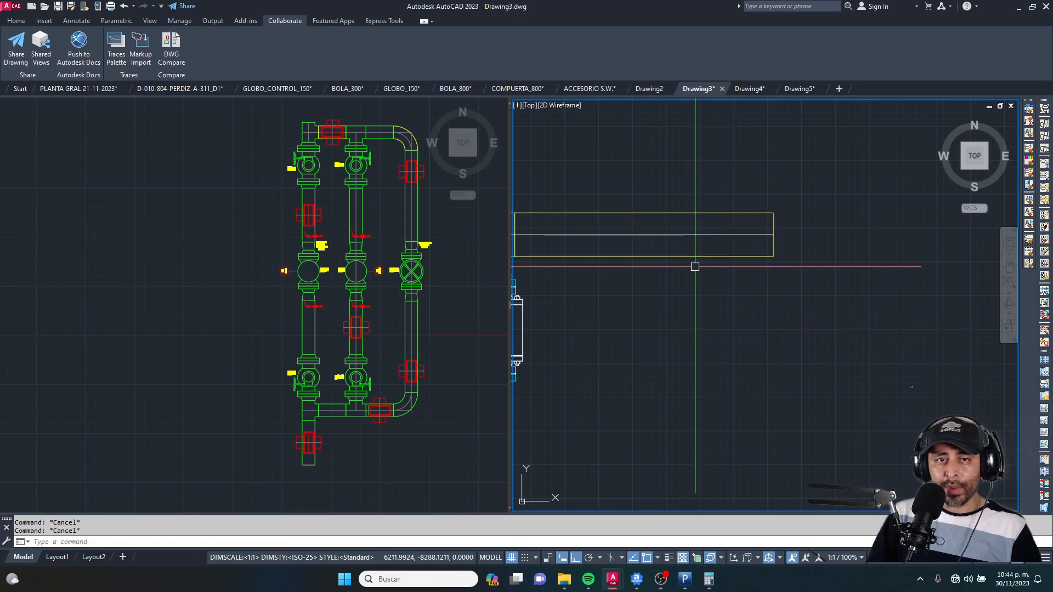
# Step: Copy the upper tee, flanges and ball valve horizontally to a spot beyond the end of the branch pipe
pyautogui.scroll(-4, 697, 263)
pyautogui.scroll(2, 584, 224)
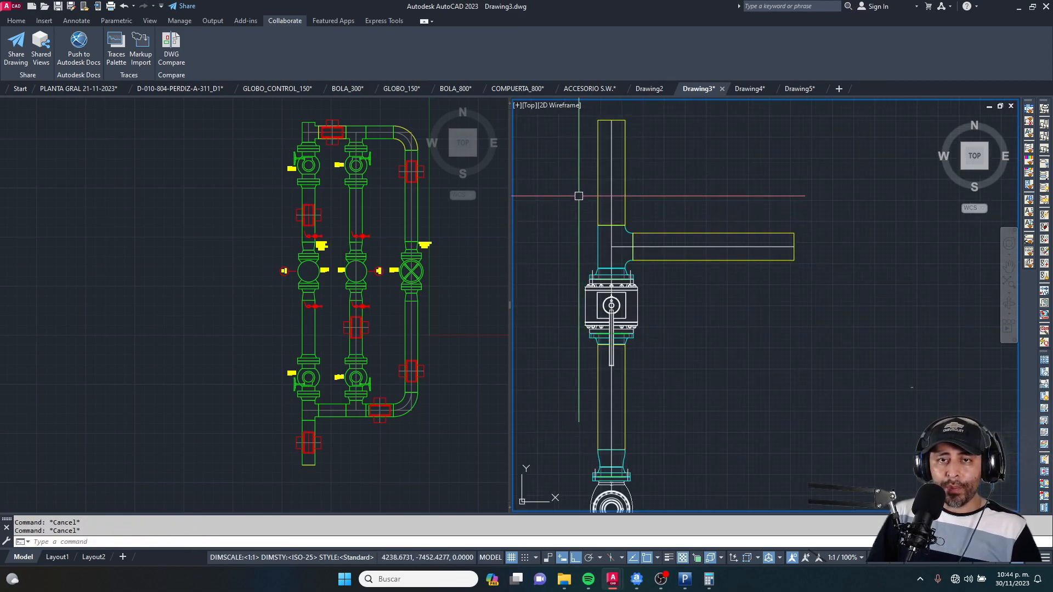
pyautogui.moveTo(599, 253); pyautogui.dragTo(627, 138, button='middle')
pyautogui.scroll(-2, 632, 253)
pyautogui.moveTo(628, 300); pyautogui.dragTo(634, 330, button='middle')
pyautogui.scroll(2, 609, 177)
pyautogui.click(586, 158)
pyautogui.click(719, 323)
pyautogui.press('Escape')
pyautogui.click(597, 172)
pyautogui.click(725, 367)
pyautogui.moveTo(737, 355); pyautogui.dragTo(583, 348, button='middle')
pyautogui.write('co')
pyautogui.press('space')
pyautogui.click(556, 329)
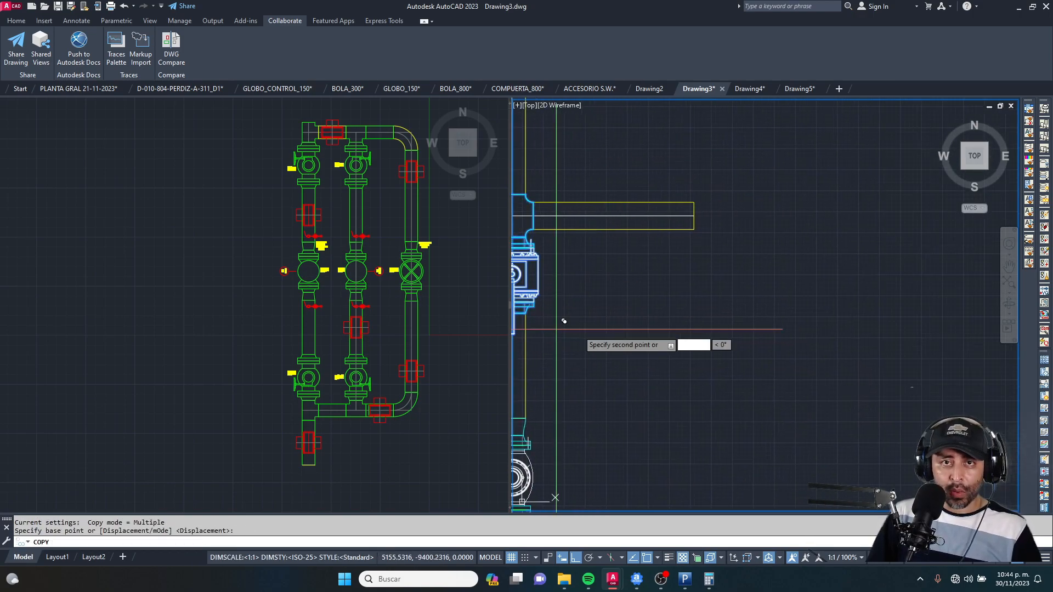
pyautogui.click(797, 329)
pyautogui.press('Escape')
# Step: Delete the copied tee, flanges and ball valve standing beyond the end of the branch pipe
pyautogui.moveTo(684, 308); pyautogui.dragTo(690, 308, button='middle')
pyautogui.click(682, 206)
pyautogui.press('Escape')
pyautogui.moveTo(640, 209); pyautogui.dragTo(644, 212, button='middle')
pyautogui.press('Escape')
pyautogui.click(832, 369)
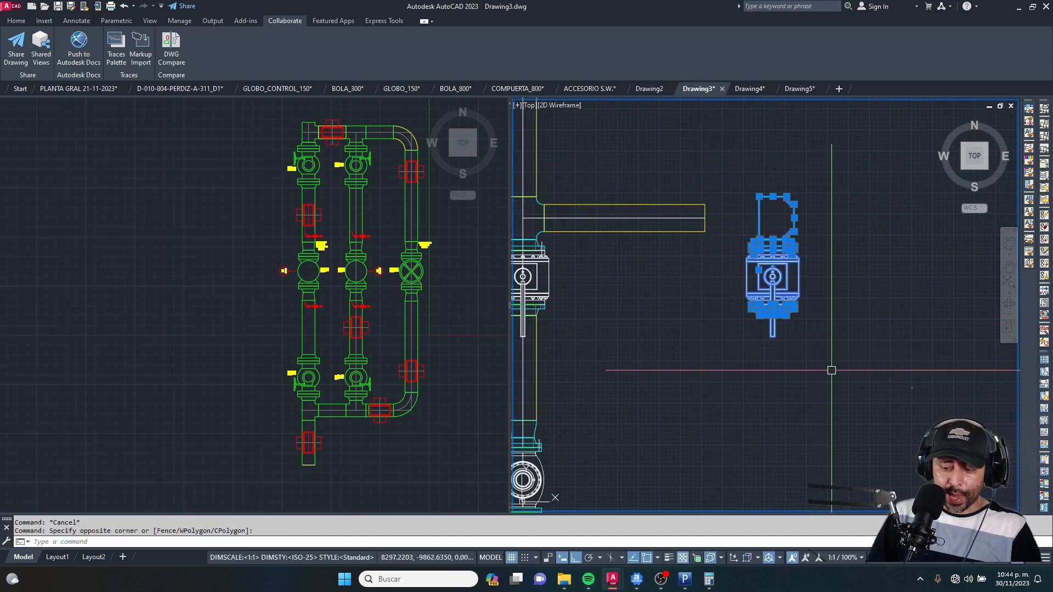
pyautogui.press('Delete')
# Step: Extend the main run's vertical centreline down to the midpoint of the lower tee's bottom edge
pyautogui.scroll(-3, 681, 402)
pyautogui.scroll(3, 652, 440)
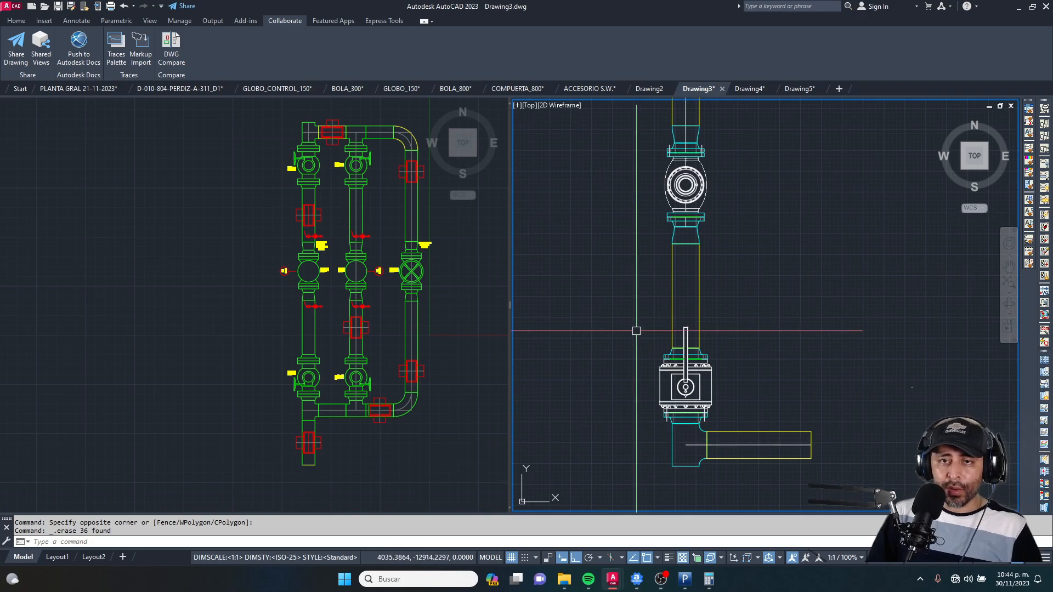
pyautogui.moveTo(636, 330); pyautogui.dragTo(619, 456, button='middle')
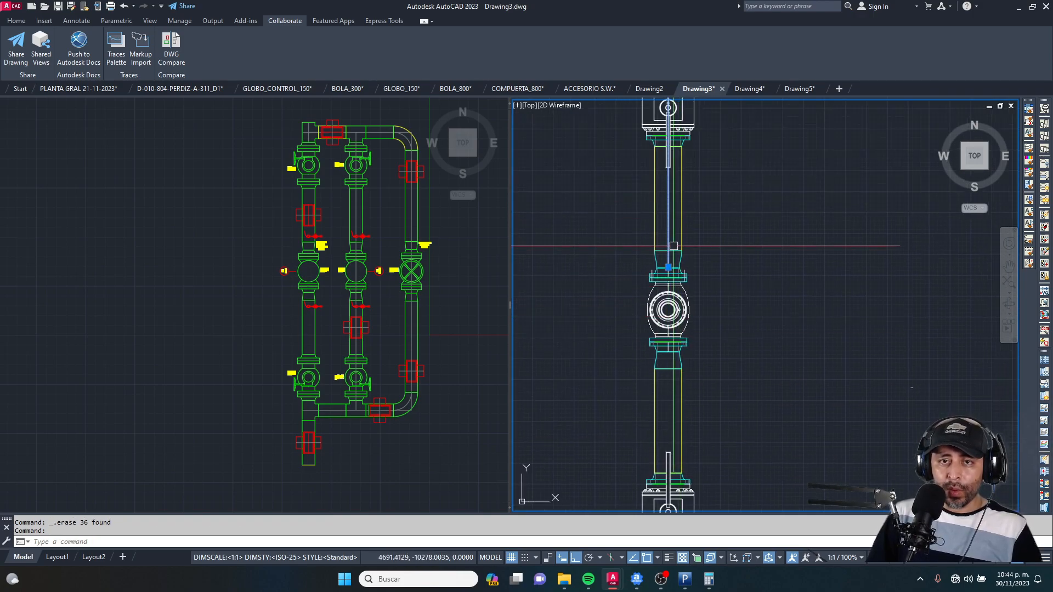
pyautogui.click(668, 267)
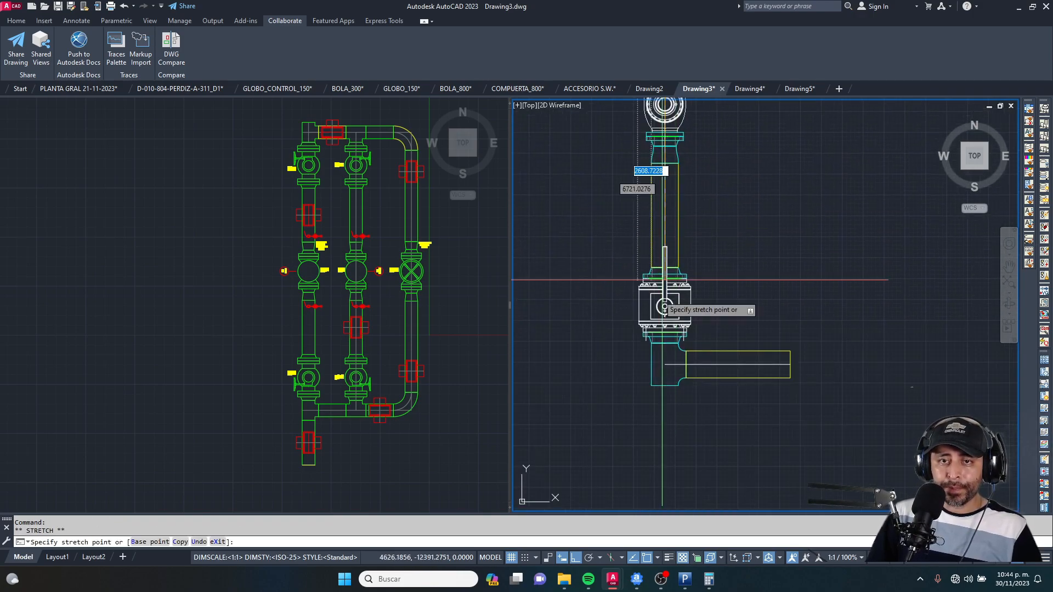
pyautogui.scroll(4, 674, 390)
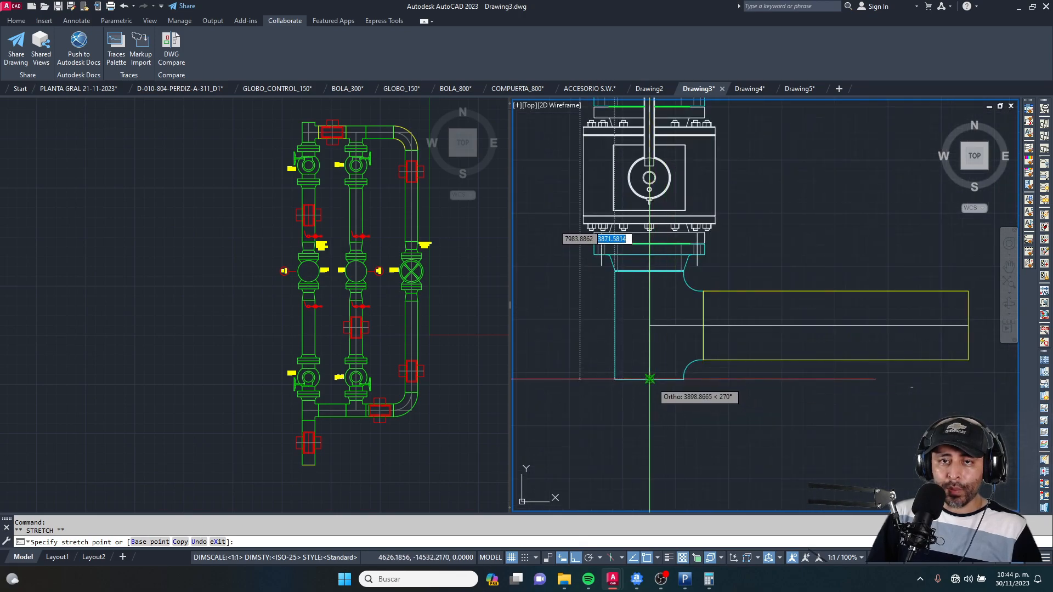
pyautogui.press('Escape')
pyautogui.press('Escape')
pyautogui.scroll(-6, 688, 297)
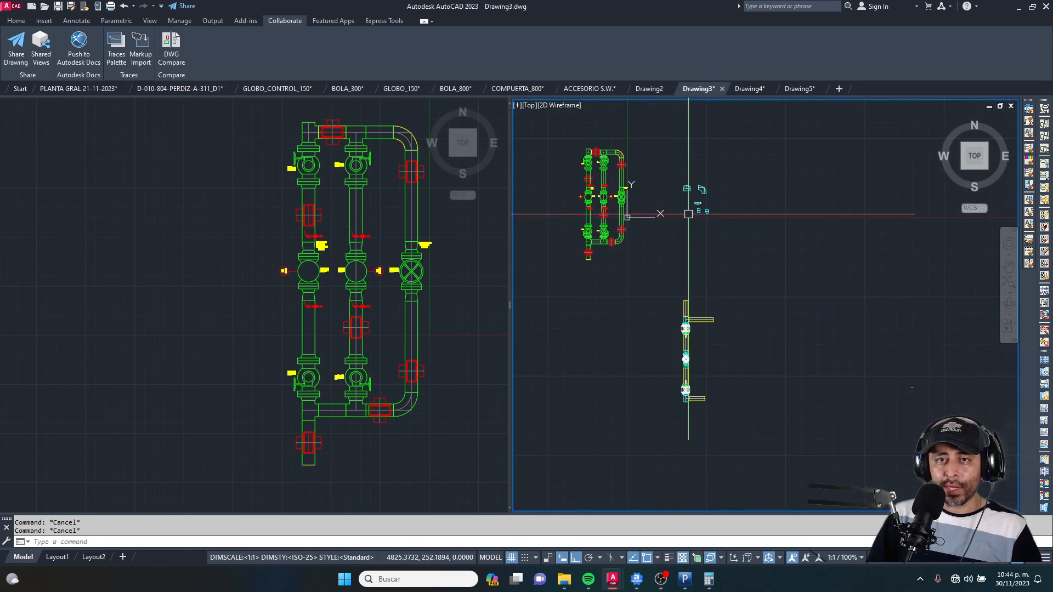
# Step: Copy the tee from the loose fittings beside the reference plan to free space near the upper branch pipe
pyautogui.scroll(6, 685, 173)
pyautogui.click(716, 211)
pyautogui.click(661, 258)
pyautogui.write('co')
pyautogui.press('space')
pyautogui.click(693, 245)
pyautogui.scroll(-4, 709, 163)
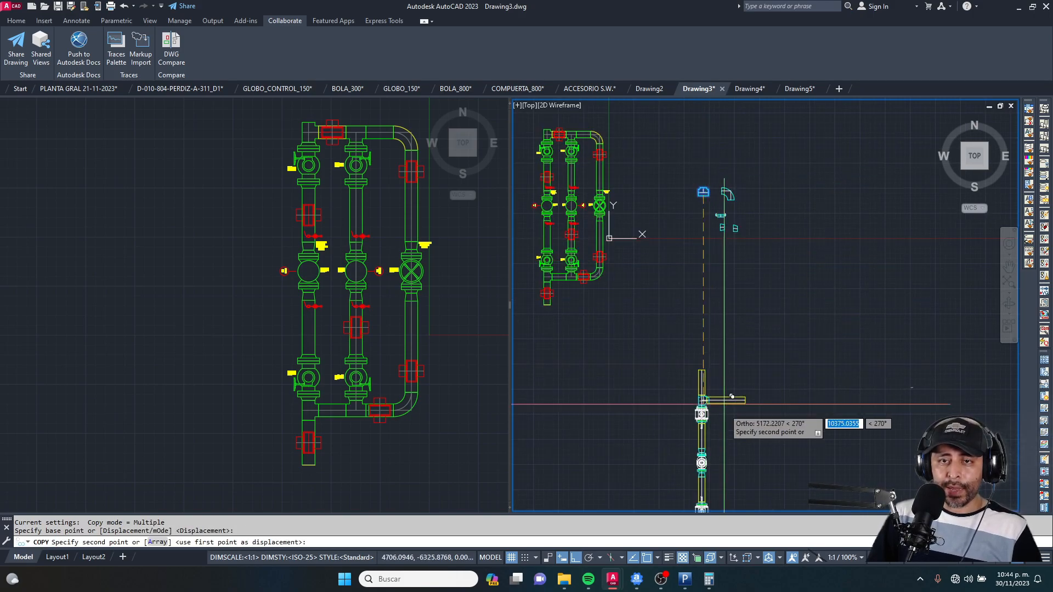
pyautogui.scroll(3, 731, 396)
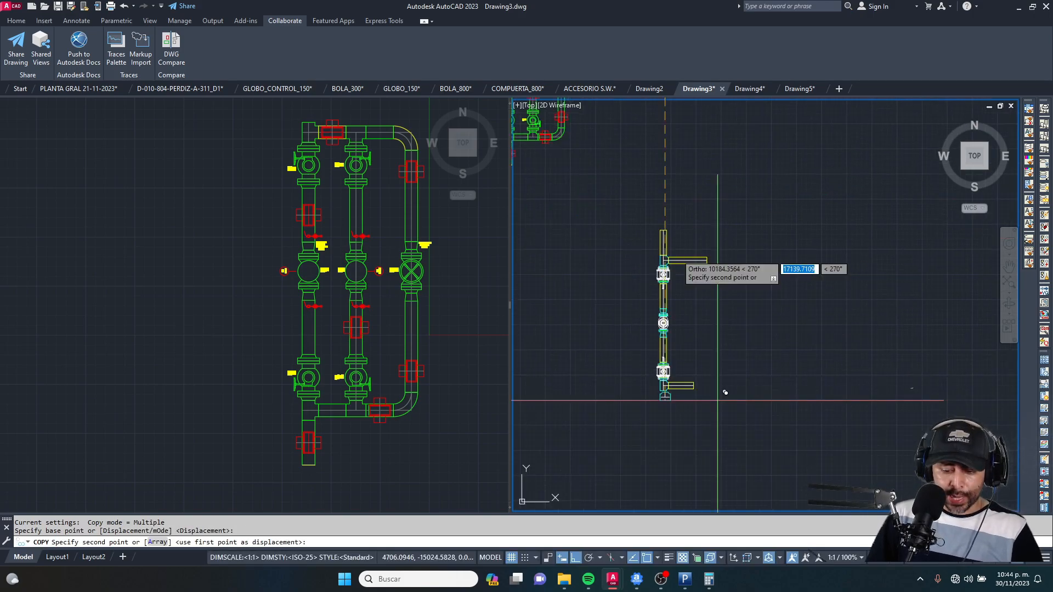
pyautogui.scroll(3, 720, 283)
pyautogui.press('F8')
pyautogui.press('Escape')
pyautogui.press('Escape')
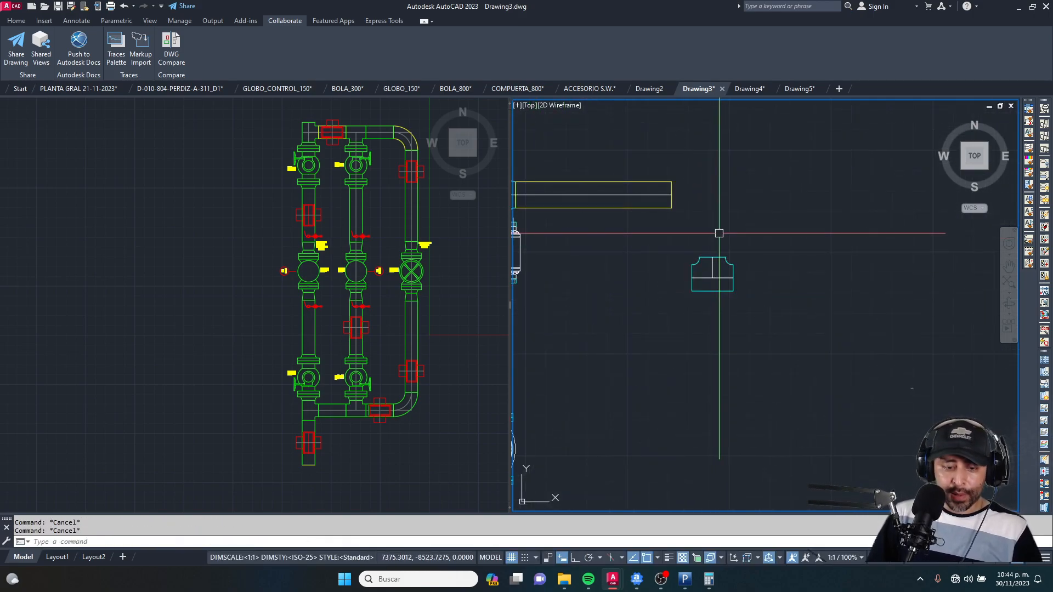
# Step: Rotate the copied tee by 180 degrees so that its outlet points downward
pyautogui.write('ro')
pyautogui.press('space')
pyautogui.click(745, 233)
pyautogui.click(702, 314)
pyautogui.press('space')
pyautogui.click(712, 316)
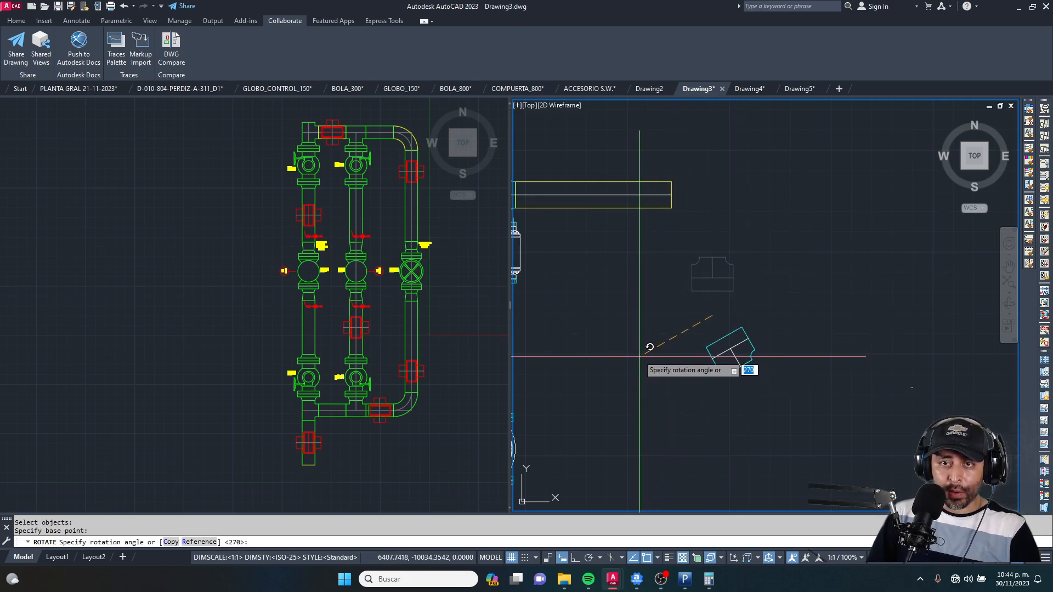
pyautogui.click(640, 339)
pyautogui.press('Escape')
# Step: Move the rotated tee from the midpoint of its end edge to the free end of the upper branch pipe
pyautogui.click(804, 324)
pyautogui.click(670, 400)
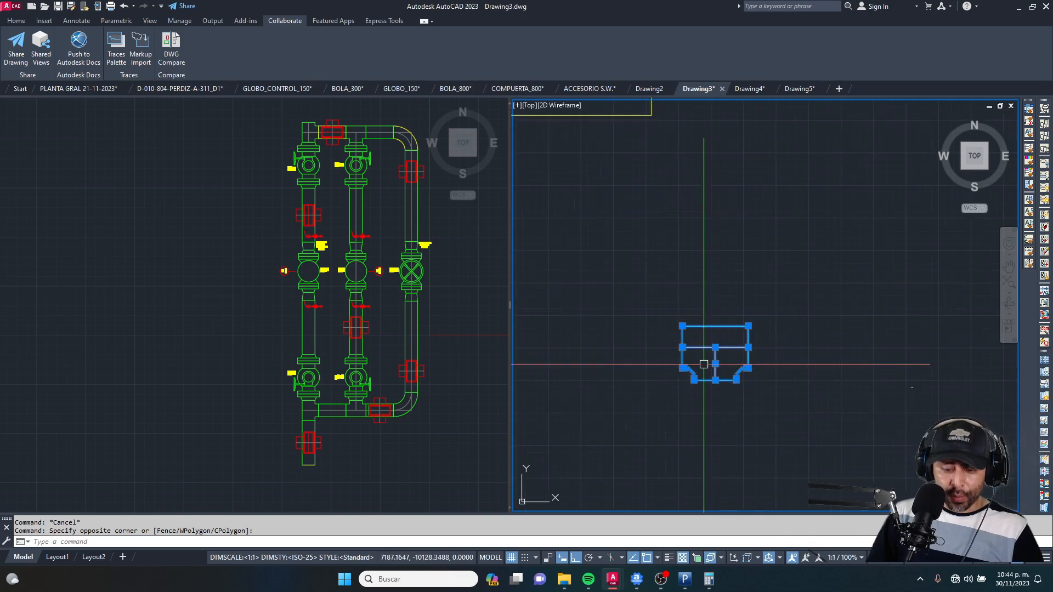
pyautogui.write('m')
pyautogui.press('space')
pyautogui.click(667, 341)
pyautogui.scroll(-2, 672, 339)
pyautogui.moveTo(651, 163); pyautogui.dragTo(674, 298, button='middle')
pyautogui.click(671, 225)
pyautogui.press('Escape')
pyautogui.press('Escape')
pyautogui.scroll(-2, 713, 257)
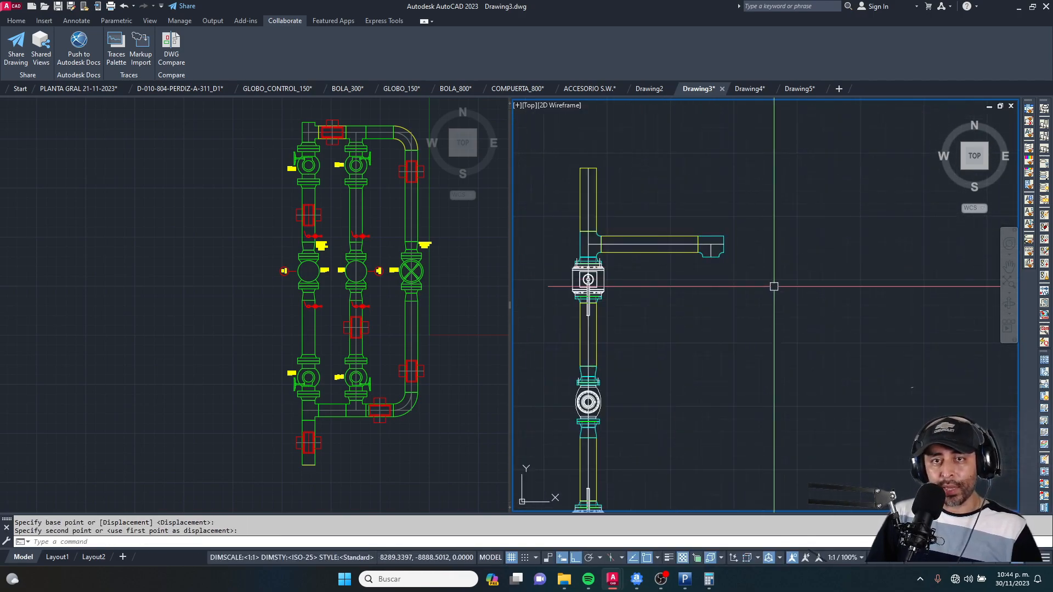
# Step: Copy the upper ball valve with its flanges from the midpoint of its top weld edge to the new tee's downward outlet
pyautogui.scroll(4, 549, 274)
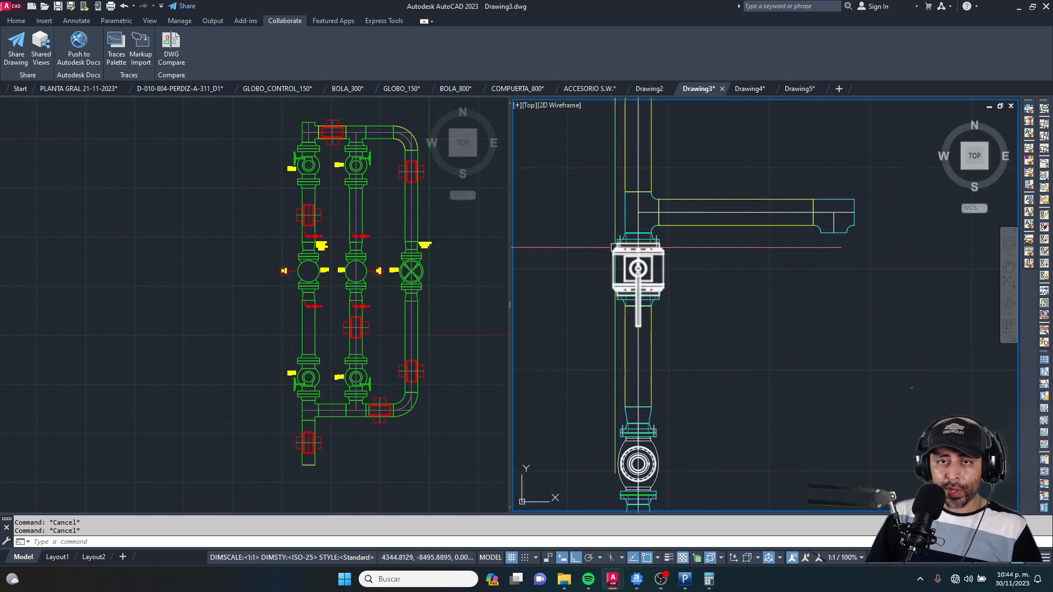
pyautogui.click(613, 224)
pyautogui.click(765, 399)
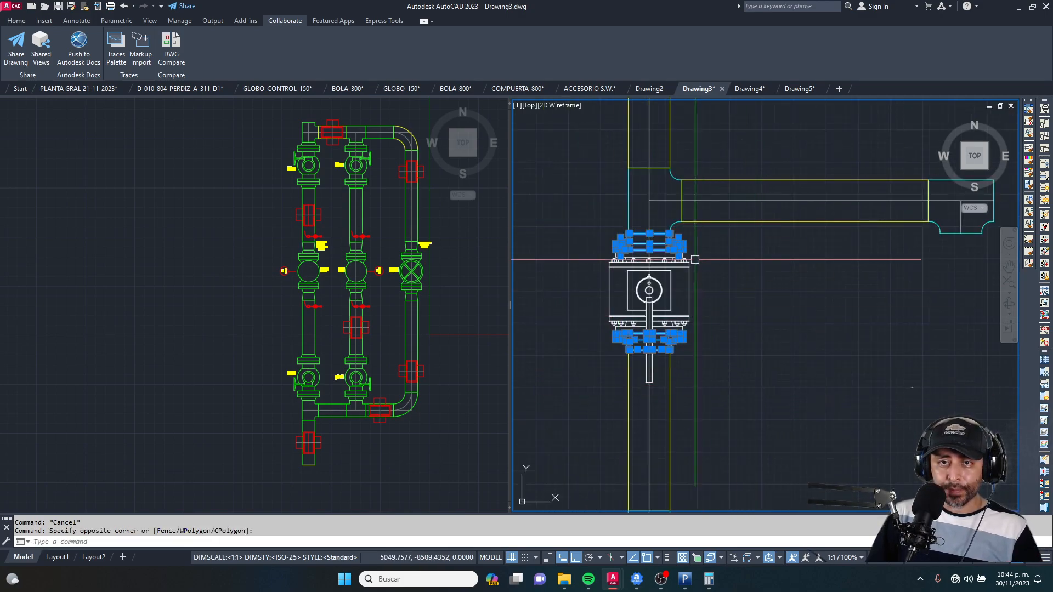
pyautogui.click(595, 219)
pyautogui.click(718, 332)
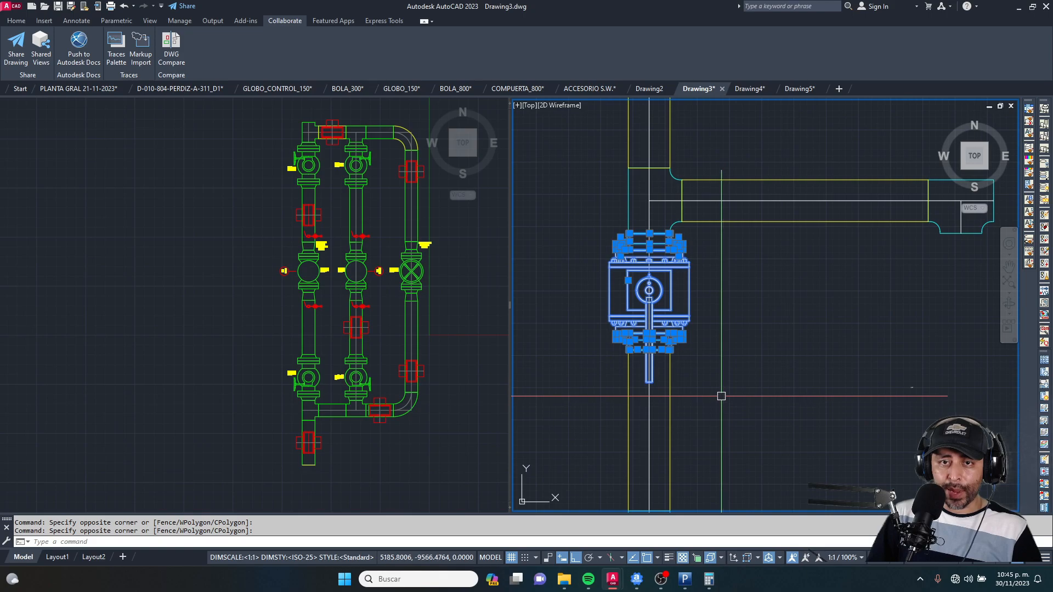
pyautogui.scroll(5, 661, 207)
pyautogui.write('co')
pyautogui.press('Return')
pyautogui.scroll(6, 624, 274)
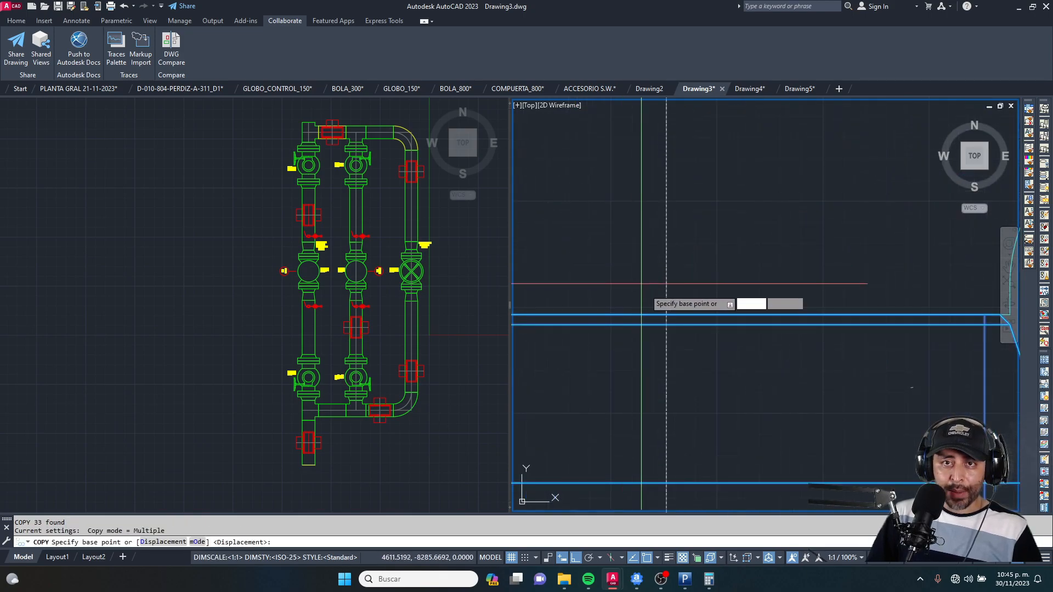
pyautogui.click(667, 314)
pyautogui.scroll(-4, 667, 311)
pyautogui.scroll(5, 757, 279)
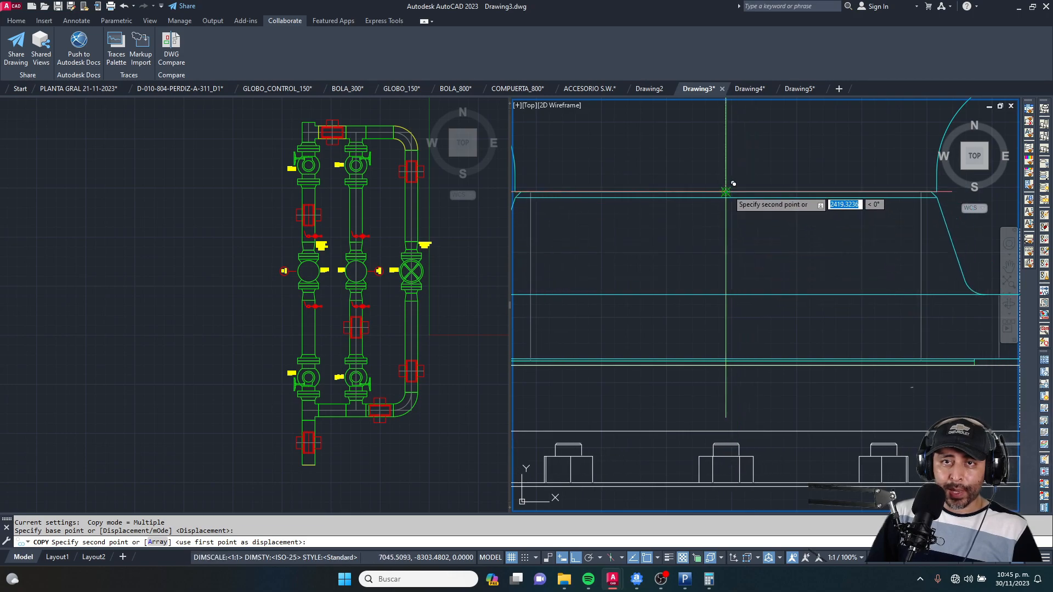
pyautogui.click(729, 195)
pyautogui.scroll(-4, 812, 172)
pyautogui.scroll(-4, 796, 171)
pyautogui.press('Escape')
pyautogui.press('Escape')
# Step: Compare the started second line with the reference plan and examine the main run down to its lower branch
pyautogui.scroll(4, 771, 147)
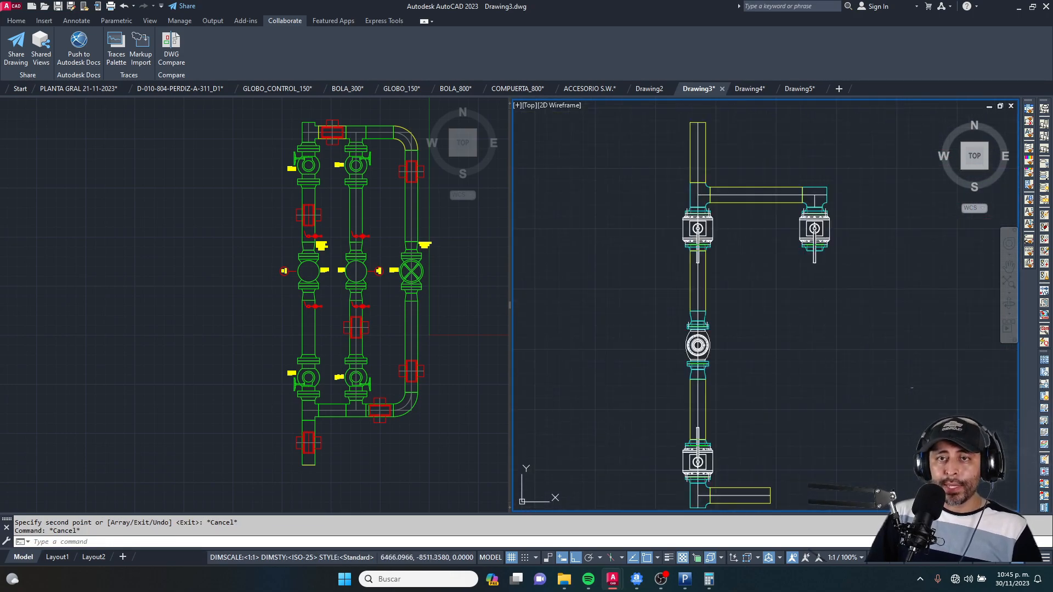
pyautogui.click(294, 192)
pyautogui.click(810, 287)
pyautogui.moveTo(775, 316); pyautogui.dragTo(756, 279, button='middle')
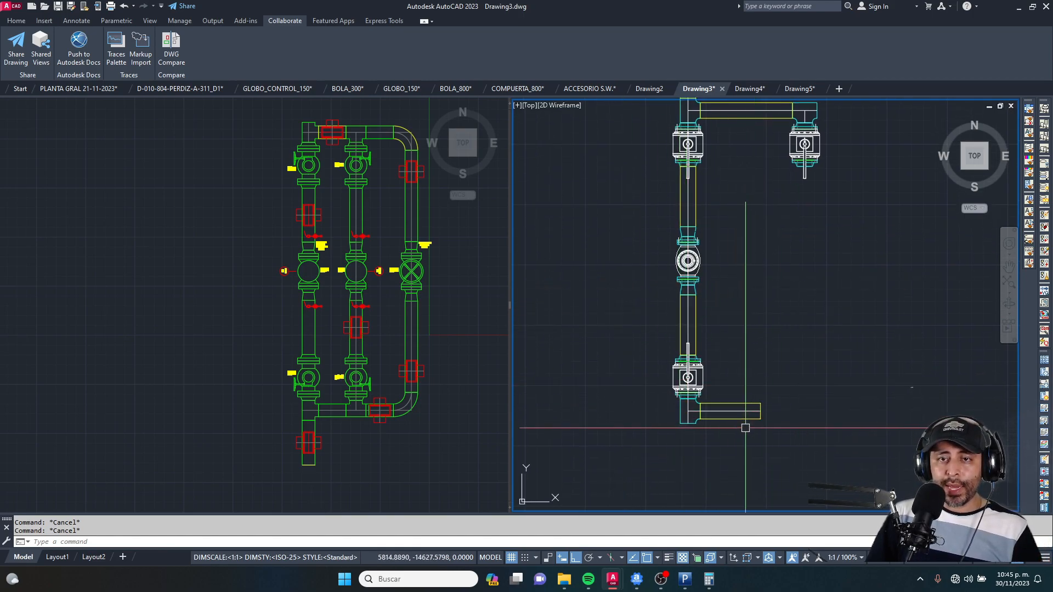
pyautogui.scroll(2, 745, 427)
pyautogui.moveTo(735, 325); pyautogui.dragTo(747, 396, button='middle')
pyautogui.scroll(-2, 743, 391)
# Step: Copy the main run from the pipe below its upper ball valve through the lower branch, by the valve's flange corner, onto the second line's ball valve
pyautogui.click(809, 481)
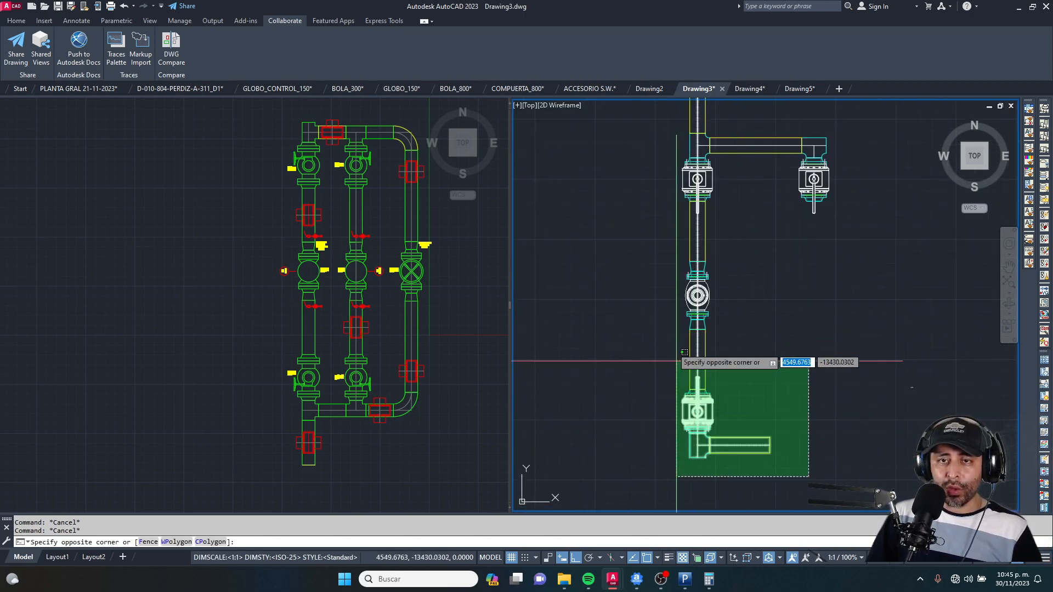
pyautogui.click(642, 242)
pyautogui.scroll(2, 724, 220)
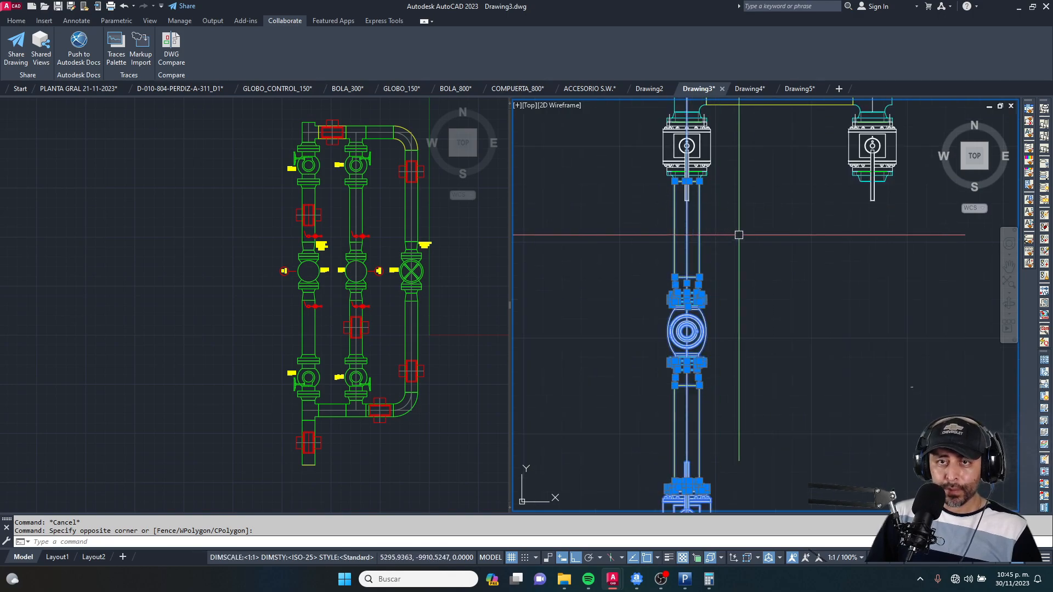
pyautogui.scroll(-4, 706, 273)
pyautogui.scroll(2, 694, 263)
pyautogui.write('CO')
pyautogui.press('Return')
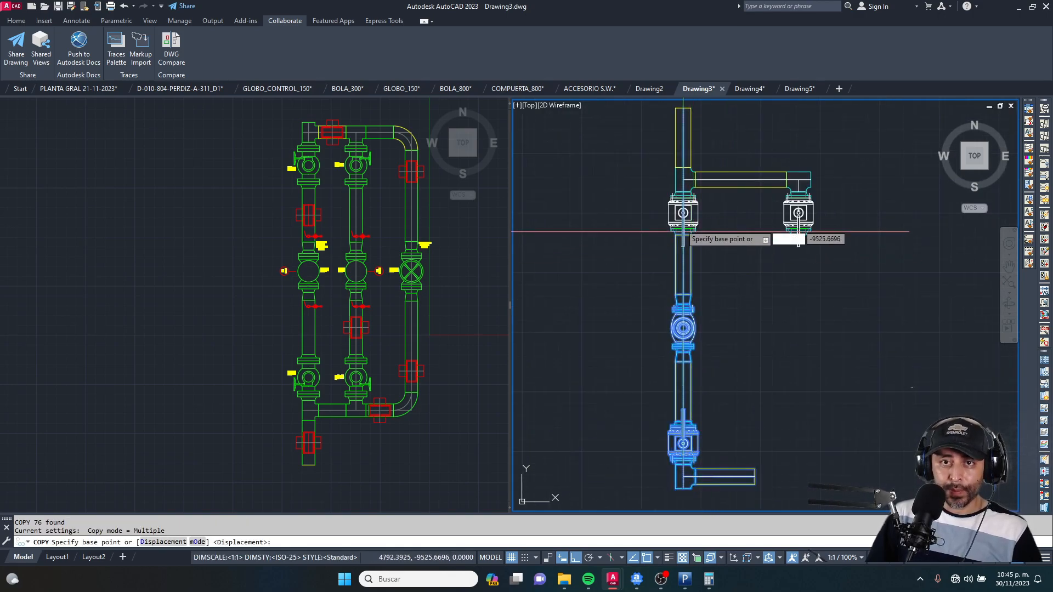
pyautogui.scroll(6, 694, 252)
pyautogui.scroll(3, 615, 307)
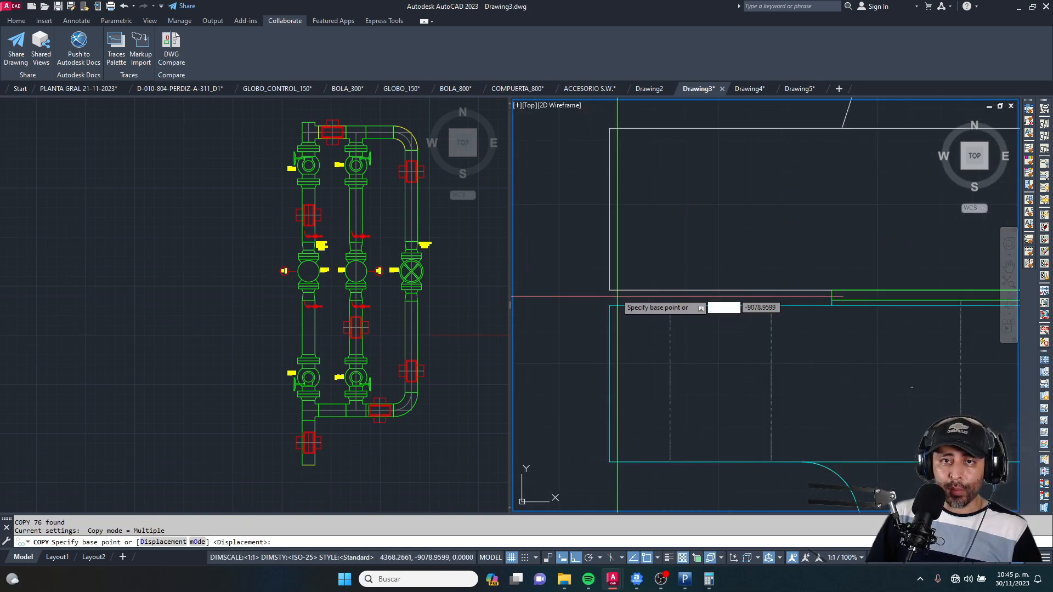
pyautogui.click(611, 288)
pyautogui.scroll(-4, 609, 296)
pyautogui.scroll(1, 597, 294)
pyautogui.scroll(5, 735, 275)
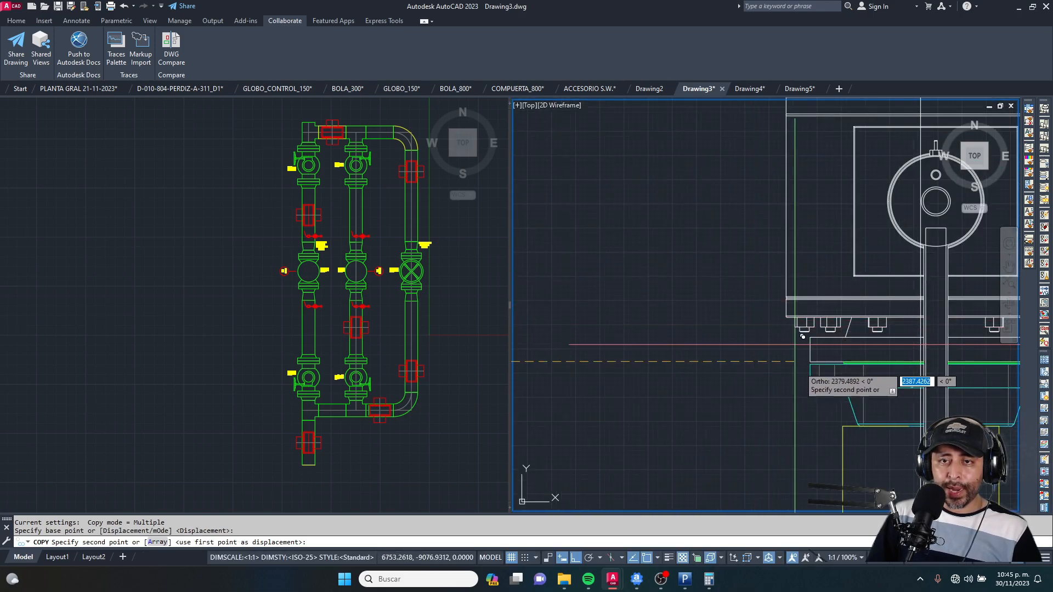
pyautogui.scroll(3, 850, 410)
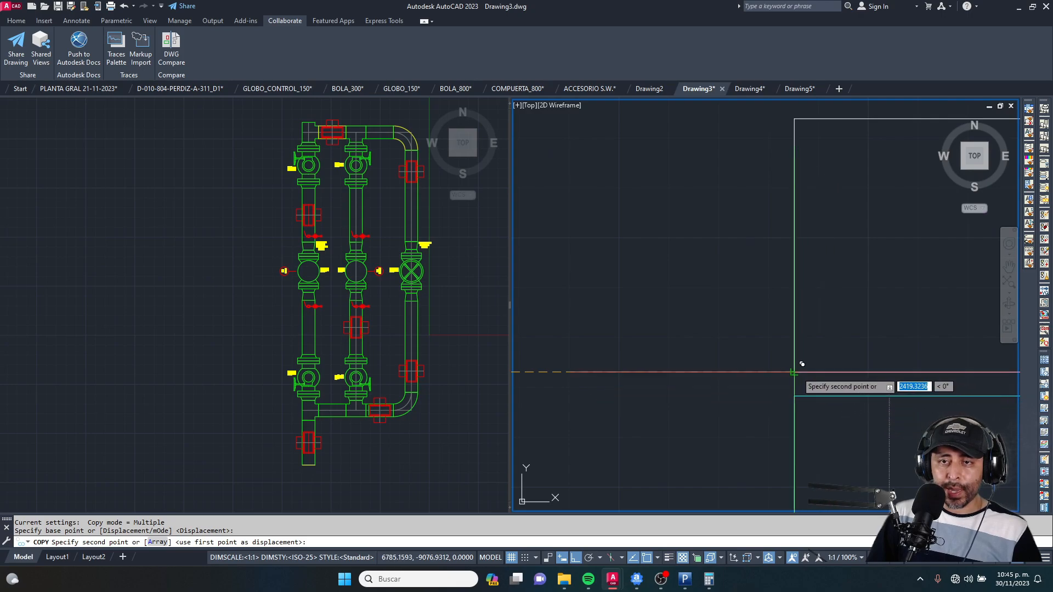
pyautogui.scroll(-1, 791, 372)
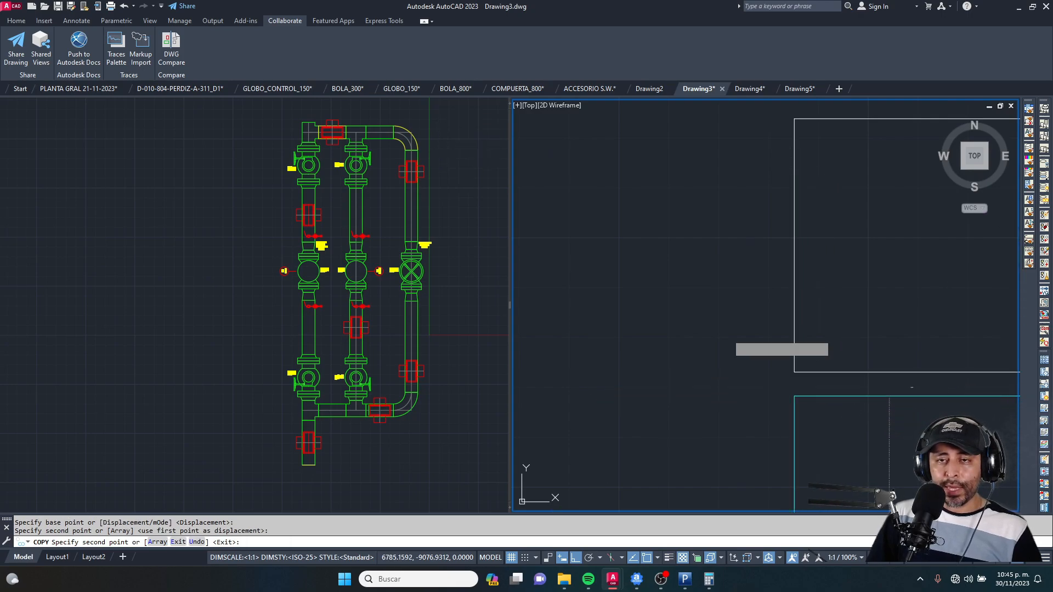
pyautogui.scroll(-4, 821, 403)
pyautogui.press('Escape')
pyautogui.scroll(-2, 821, 403)
# Step: Move the copied tee at the lower end of the second line straight down, clear of the ball valve and branch pipe
pyautogui.scroll(7, 821, 403)
pyautogui.press('Escape')
pyautogui.click(795, 374)
pyautogui.click(764, 337)
pyautogui.scroll(-4, 794, 330)
pyautogui.write('m')
pyautogui.press('Return')
pyautogui.click(808, 345)
pyautogui.click(821, 437)
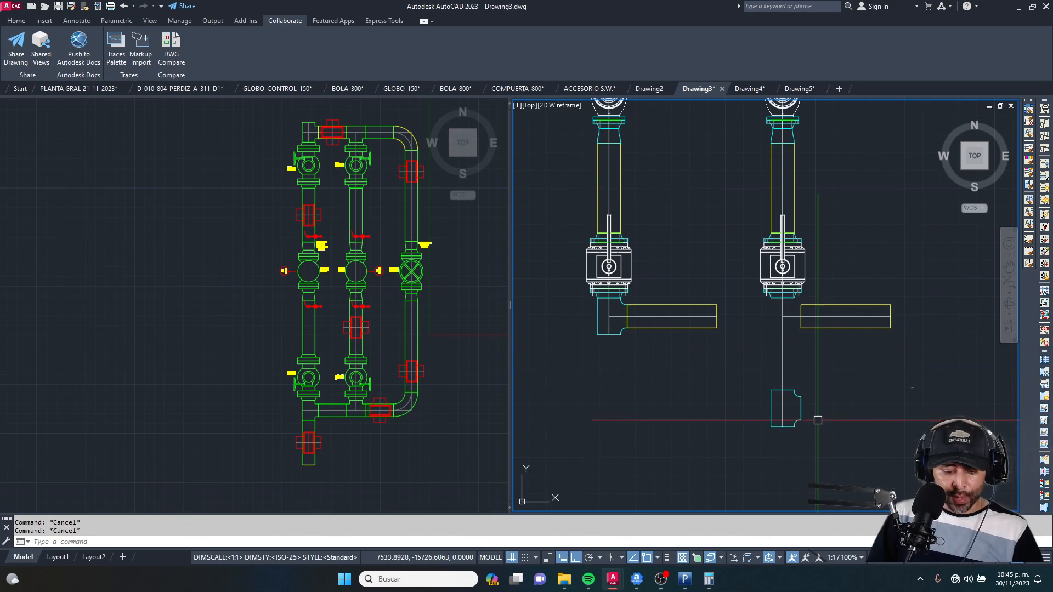
# Step: Rotate the detached tee a quarter turn so that its outlet points upward
pyautogui.click(756, 376)
pyautogui.click(820, 449)
pyautogui.press('Return')
pyautogui.click(839, 434)
pyautogui.click(844, 383)
pyautogui.press('Escape')
pyautogui.press('Escape')
pyautogui.moveTo(844, 383); pyautogui.dragTo(812, 294, button='middle')
# Step: Move the rotated tee from the midpoint of its outlet edge to the weld edge under the second line's lower ball valve
pyautogui.click(848, 363)
pyautogui.click(748, 445)
pyautogui.scroll(4, 798, 383)
pyautogui.write('m')
pyautogui.press('Return')
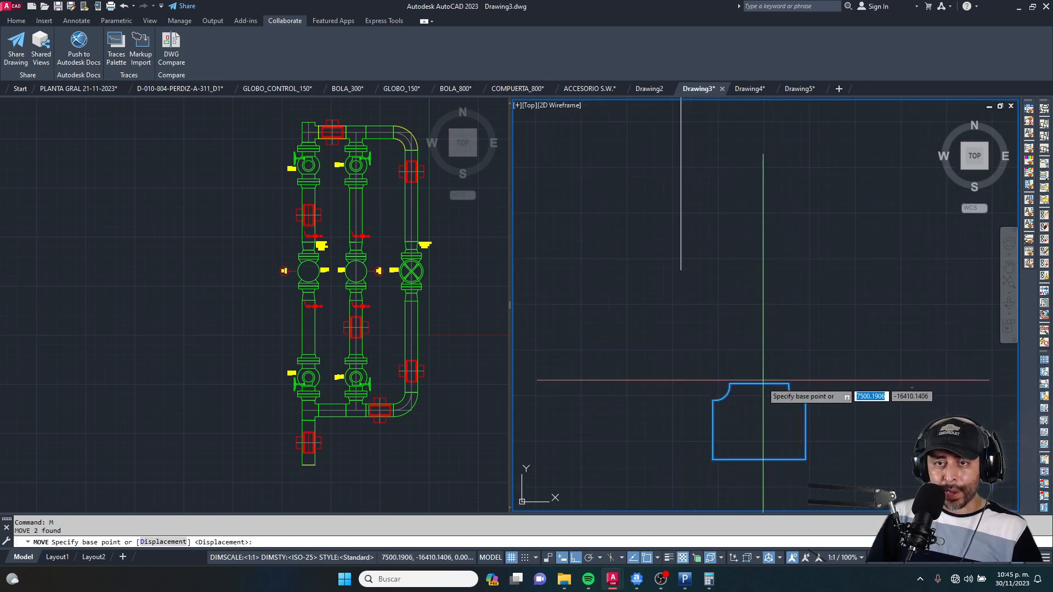
pyautogui.click(758, 384)
pyautogui.scroll(-2, 775, 411)
pyautogui.scroll(6, 776, 188)
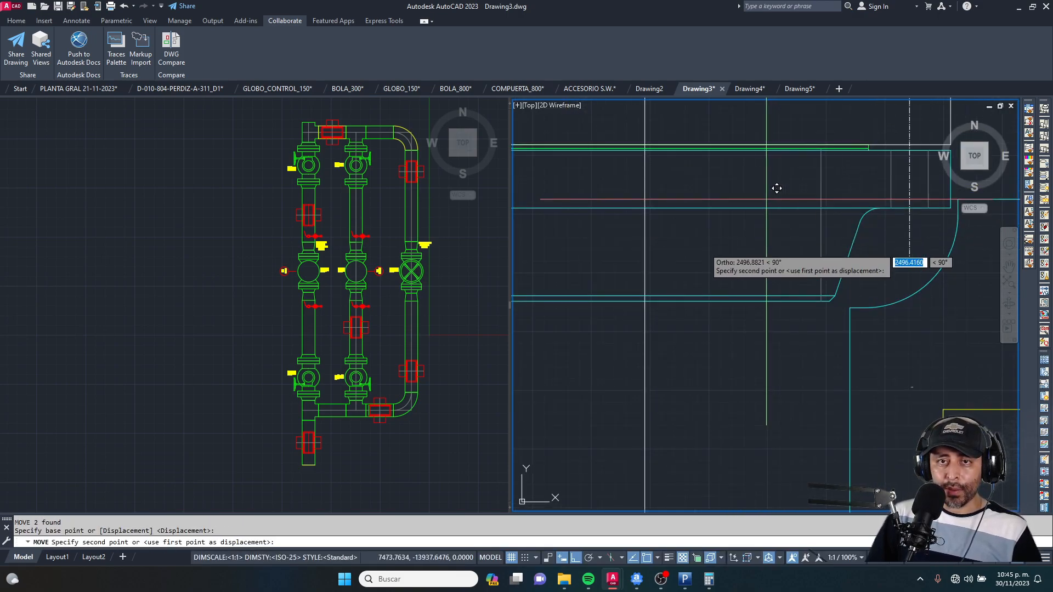
pyautogui.click(647, 301)
pyautogui.scroll(-6, 781, 226)
pyautogui.press('Escape')
pyautogui.scroll(-2, 753, 260)
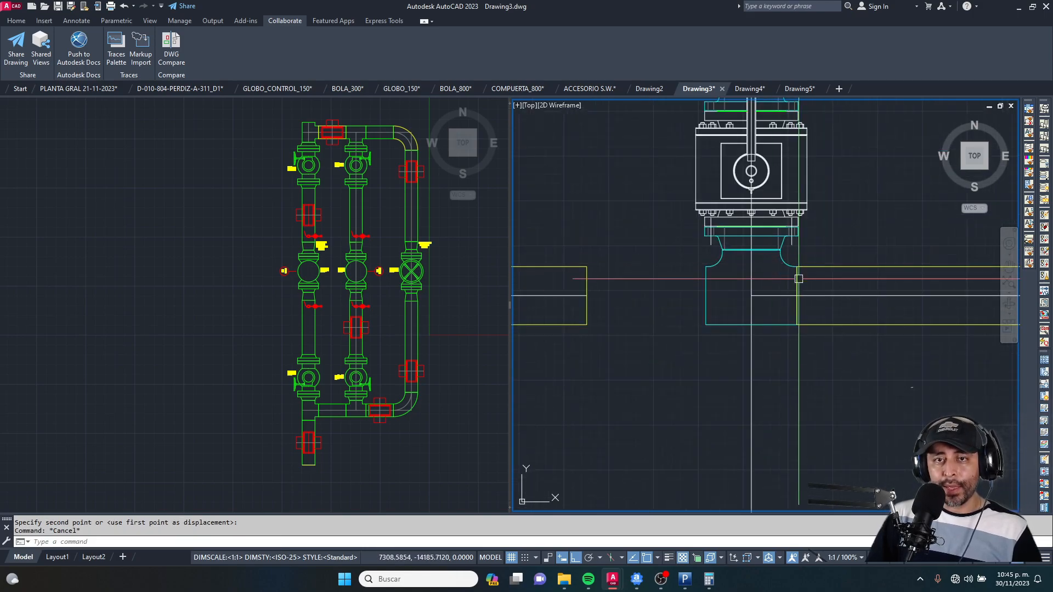
# Step: Stretch the free end of the main run's lower branch pipe to meet the near end of the second line's tee
pyautogui.moveTo(592, 259); pyautogui.dragTo(620, 258, button='middle')
pyautogui.write('s')
pyautogui.press('space')
pyautogui.click(663, 226)
pyautogui.click(573, 350)
pyautogui.press('space')
pyautogui.click(615, 294)
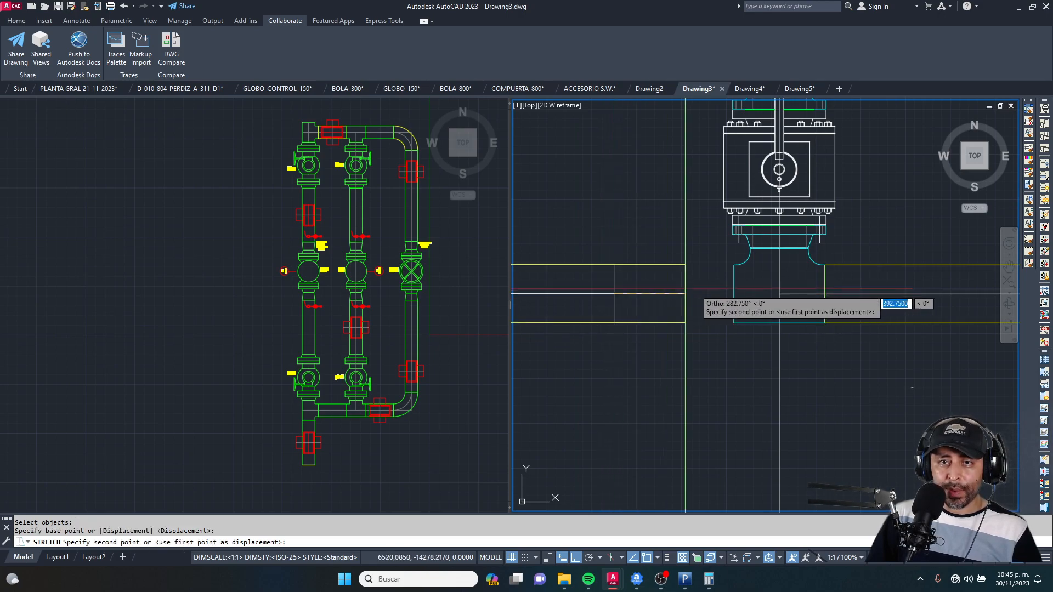
pyautogui.click(733, 295)
pyautogui.press('Escape')
pyautogui.scroll(6, 738, 273)
pyautogui.scroll(-11, 763, 265)
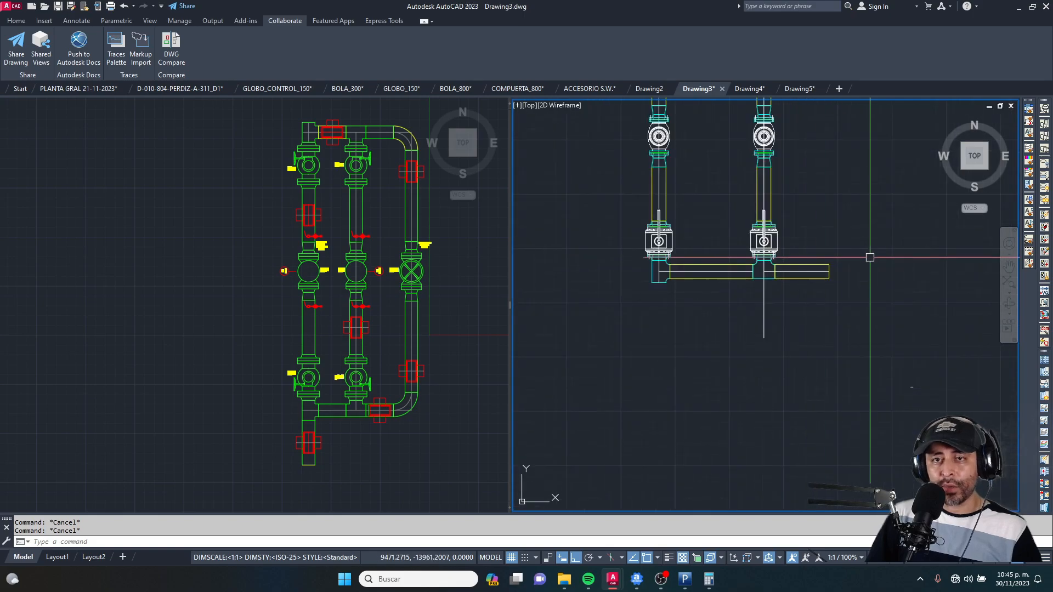
# Step: Shorten the second line's vertical centreline so that its lower end stops at the centre of the lower tee
pyautogui.scroll(5, 767, 279)
pyautogui.click(796, 346)
pyautogui.click(744, 359)
pyautogui.scroll(-2, 790, 294)
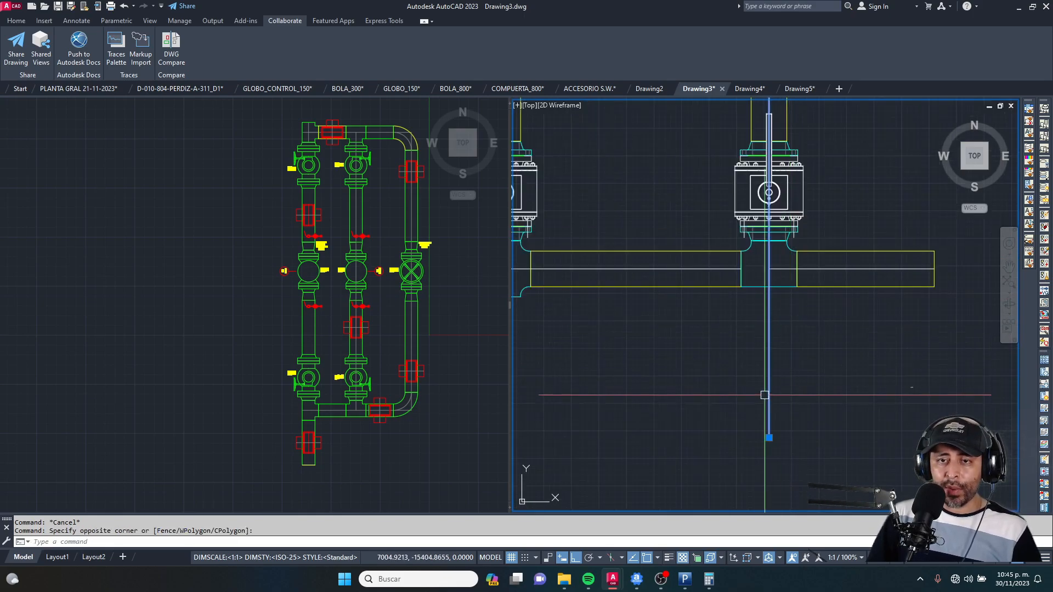
pyautogui.click(769, 438)
pyautogui.scroll(4, 768, 266)
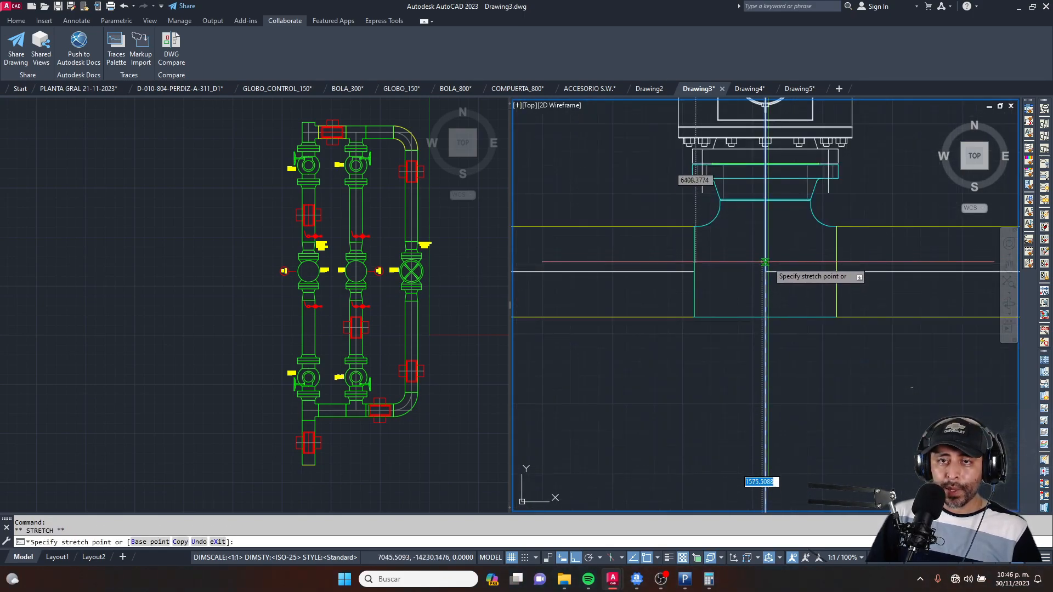
pyautogui.click(764, 272)
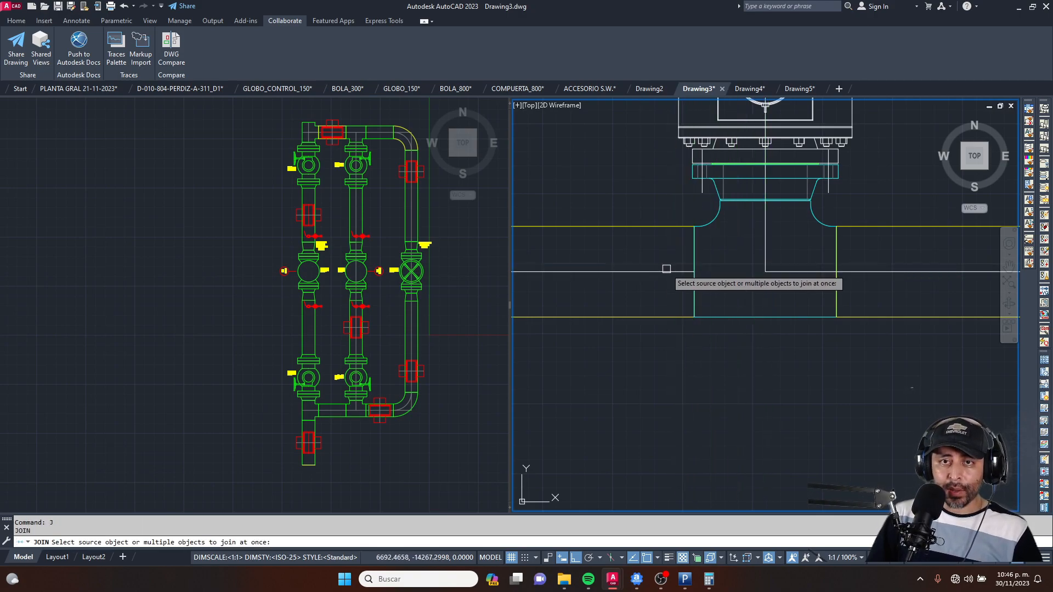
# Step: Extend the lower connecting pipe's horizontal centreline to the centre of the second line's lower tee
pyautogui.press('Return')
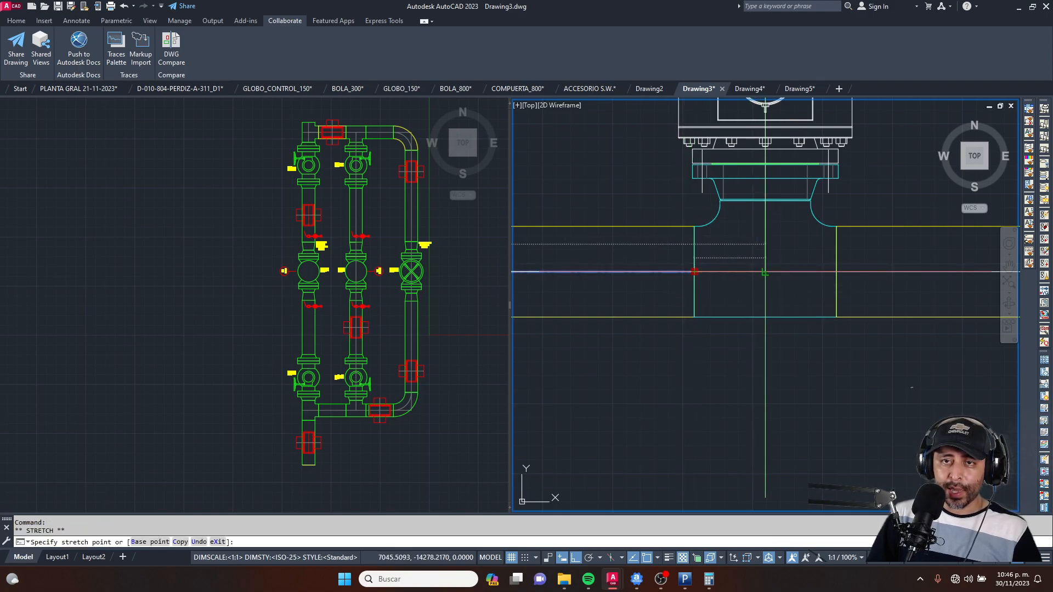
pyautogui.press('Escape')
pyautogui.scroll(-3, 784, 258)
pyautogui.moveTo(765, 188); pyautogui.dragTo(765, 341, button='middle')
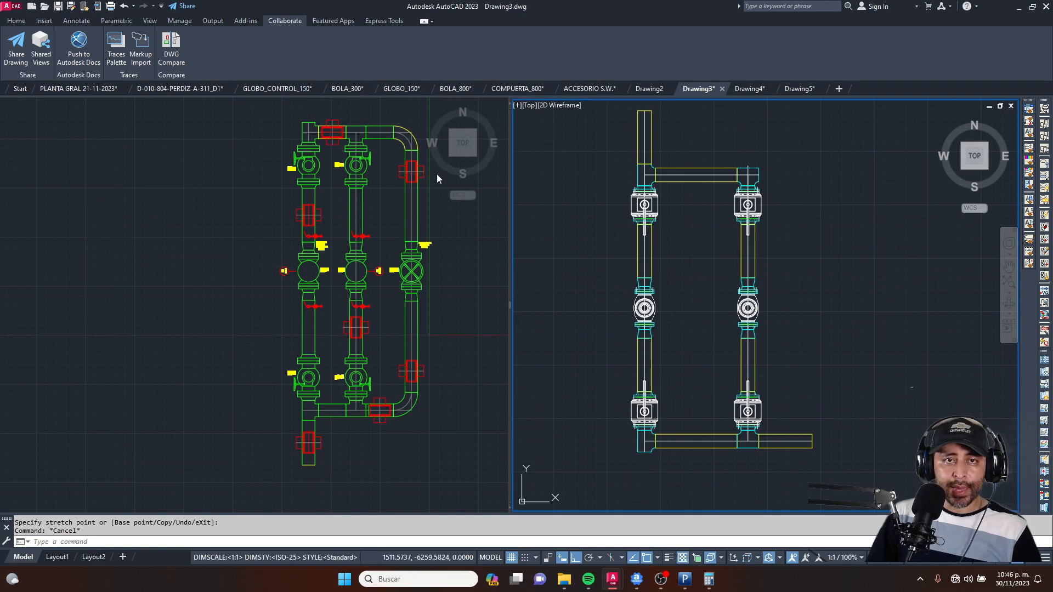
# Step: Copy the upper connecting pipe from the midpoint of its end edge to the free end of the second line's upper tee
pyautogui.click(805, 262)
pyautogui.press('Escape')
pyautogui.press('Escape')
pyautogui.scroll(6, 769, 189)
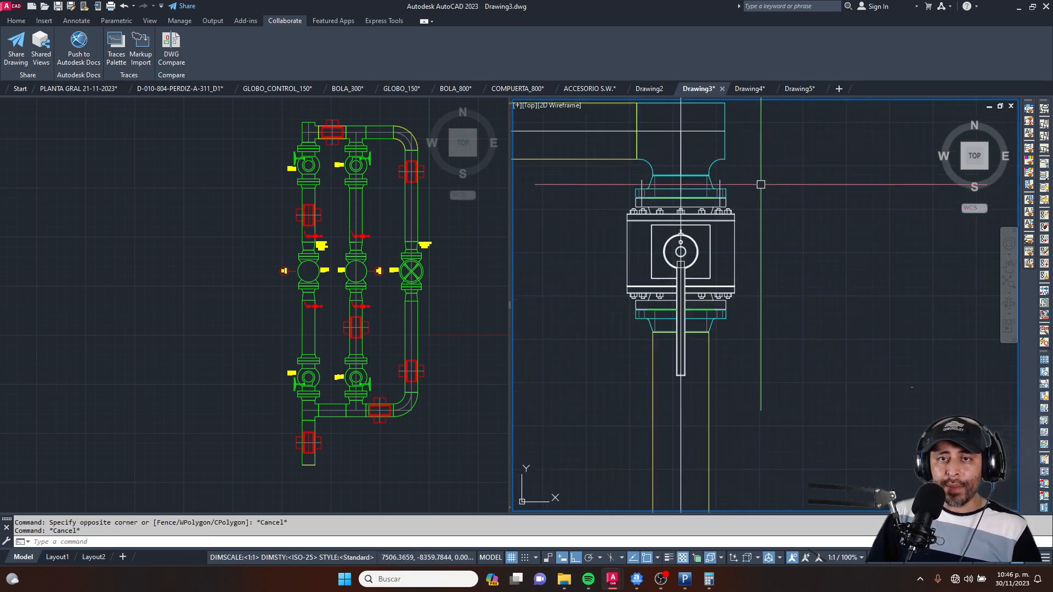
pyautogui.press('Escape')
pyautogui.scroll(-4, 768, 165)
pyautogui.scroll(3, 735, 184)
pyautogui.moveTo(636, 169); pyautogui.dragTo(750, 178, button='middle')
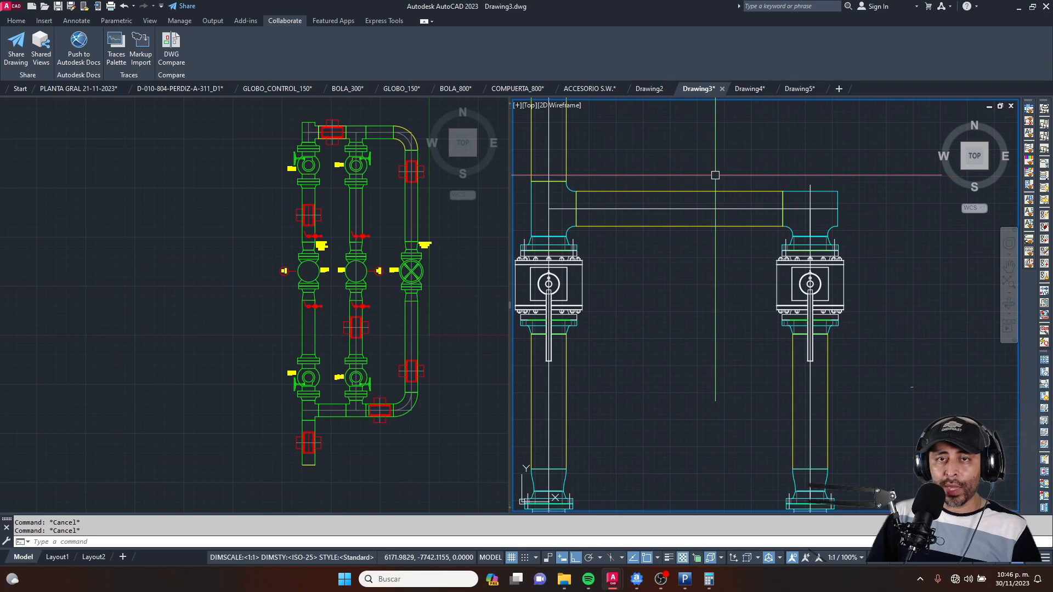
pyautogui.click(714, 179)
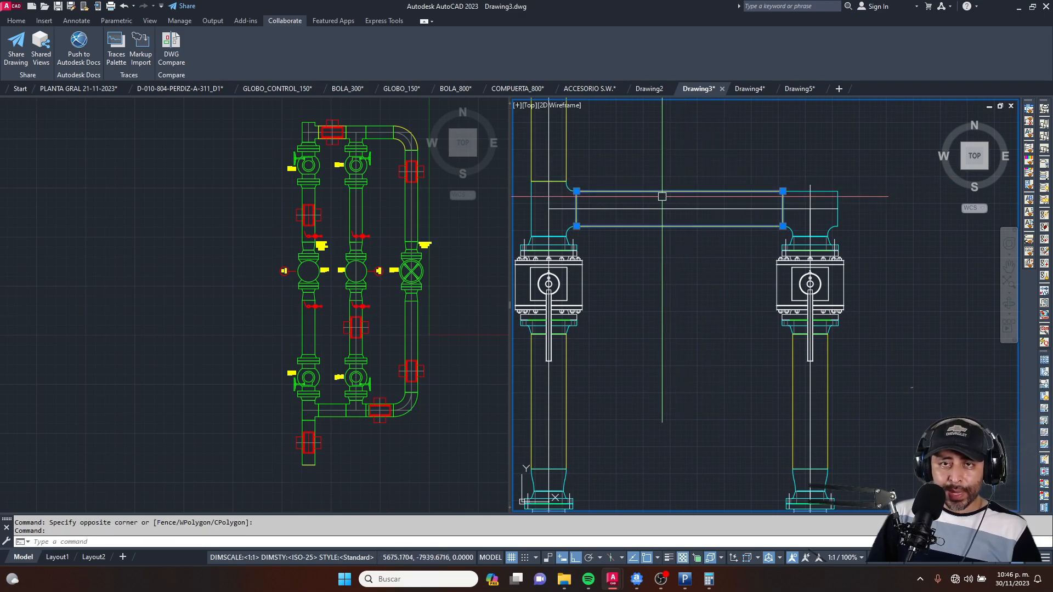
pyautogui.press('Return')
pyautogui.click(576, 208)
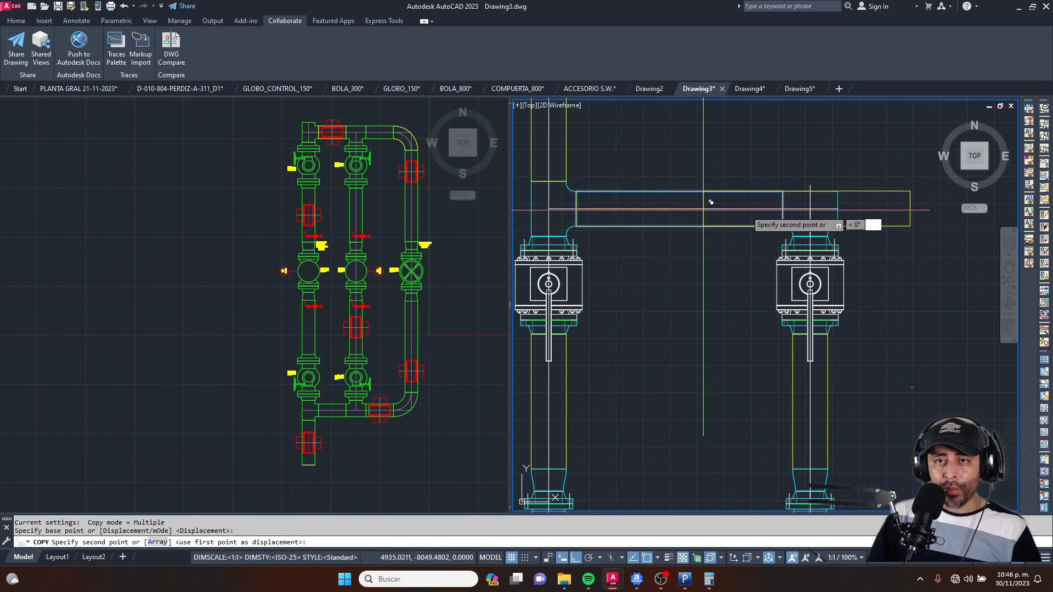
pyautogui.scroll(3, 822, 231)
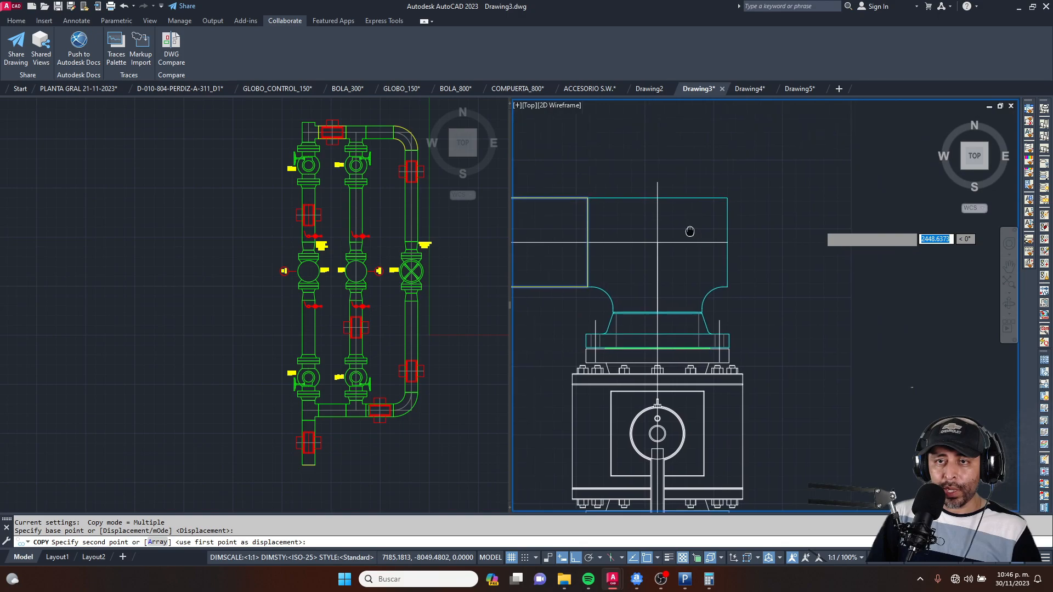
pyautogui.scroll(-3, 727, 241)
pyautogui.click(731, 245)
pyautogui.press('Escape')
# Step: Copy the 90-degree elbow from the fittings above the arrangement to the free end of the new upper pipe, with its outlet downward
pyautogui.moveTo(688, 230)
pyautogui.mouseDown(button='middle')
pyautogui.moveTo(723, 236)
pyautogui.moveTo(722, 390)
pyautogui.mouseUp(button='middle')
pyautogui.click(807, 254)
pyautogui.scroll(-4, 732, 331)
pyautogui.press('Escape')
pyautogui.press('Escape')
pyautogui.scroll(-2, 721, 390)
pyautogui.press('Escape')
pyautogui.scroll(5, 682, 246)
pyautogui.click(714, 206)
pyautogui.click(636, 286)
pyautogui.scroll(5, 631, 259)
pyautogui.click(680, 203)
pyautogui.scroll(-4, 701, 179)
pyautogui.scroll(-3, 716, 180)
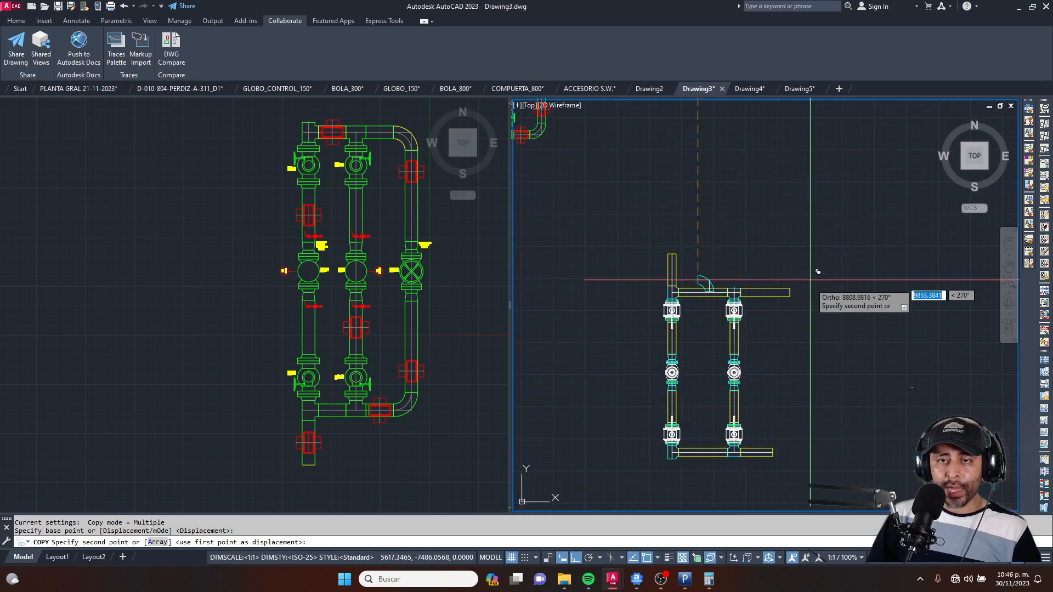
pyautogui.scroll(6, 768, 305)
pyautogui.click(751, 300)
pyautogui.press('Escape')
pyautogui.press('Escape')
pyautogui.scroll(-2, 757, 285)
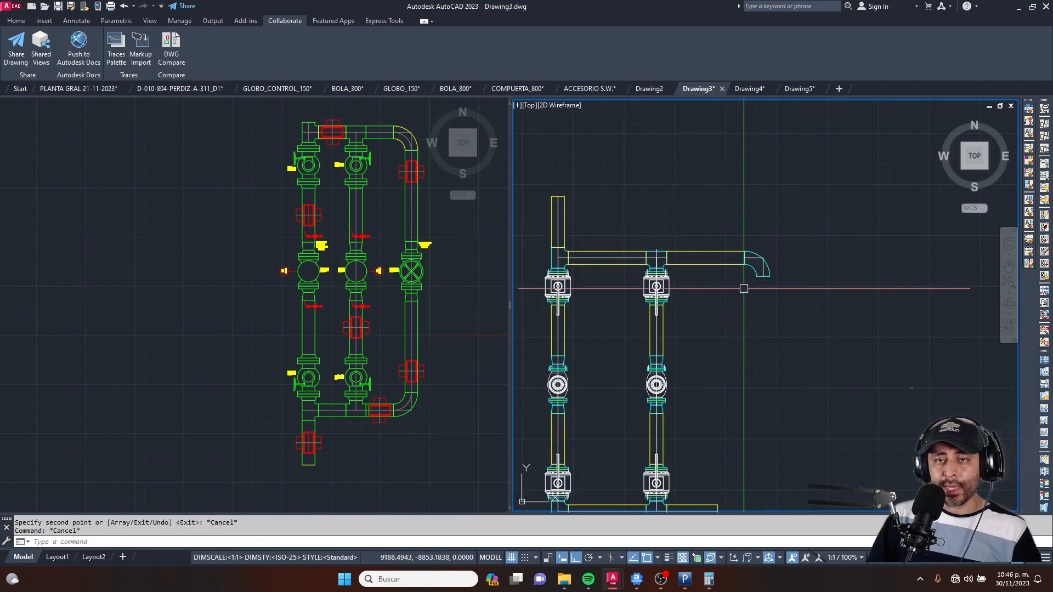
# Step: Stretch the elbow and the attached pipe end horizontally toward the second line to shorten the new upper pipe
pyautogui.write('s')
pyautogui.press('space')
pyautogui.click(820, 228)
pyautogui.click(716, 316)
pyautogui.press('space')
pyautogui.click(804, 349)
pyautogui.click(751, 359)
pyautogui.press('Escape')
pyautogui.press('Escape')
# Step: Copy the second line's central valve with its flanges, reducers and adjoining pipes from the upper tee's outlet midpoint to the elbow's outlet midpoint
pyautogui.moveTo(716, 324); pyautogui.dragTo(748, 240, button='middle')
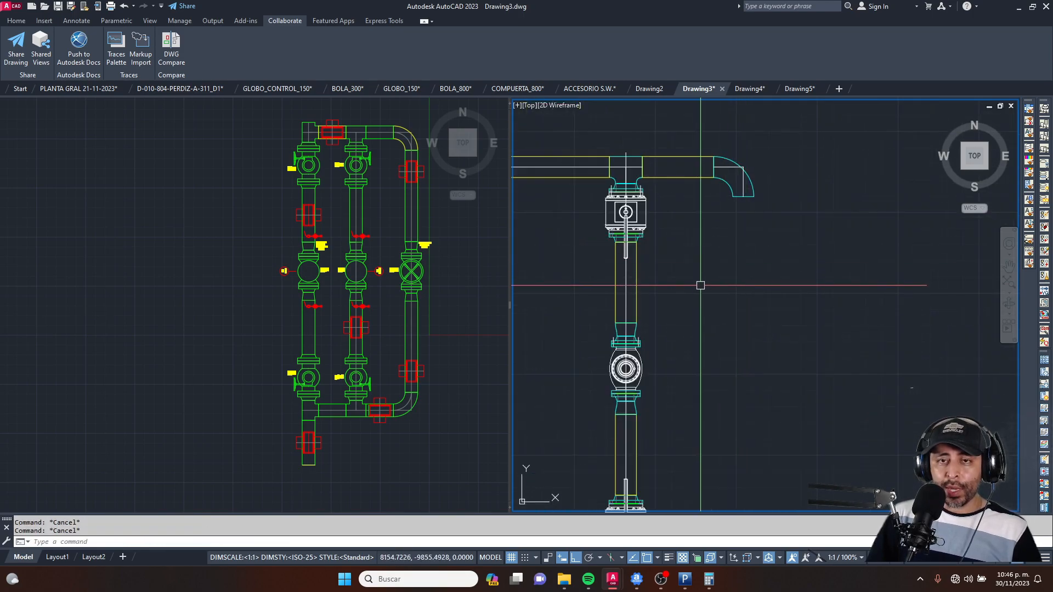
pyautogui.moveTo(655, 292); pyautogui.dragTo(658, 236, button='middle')
pyautogui.scroll(-2, 689, 229)
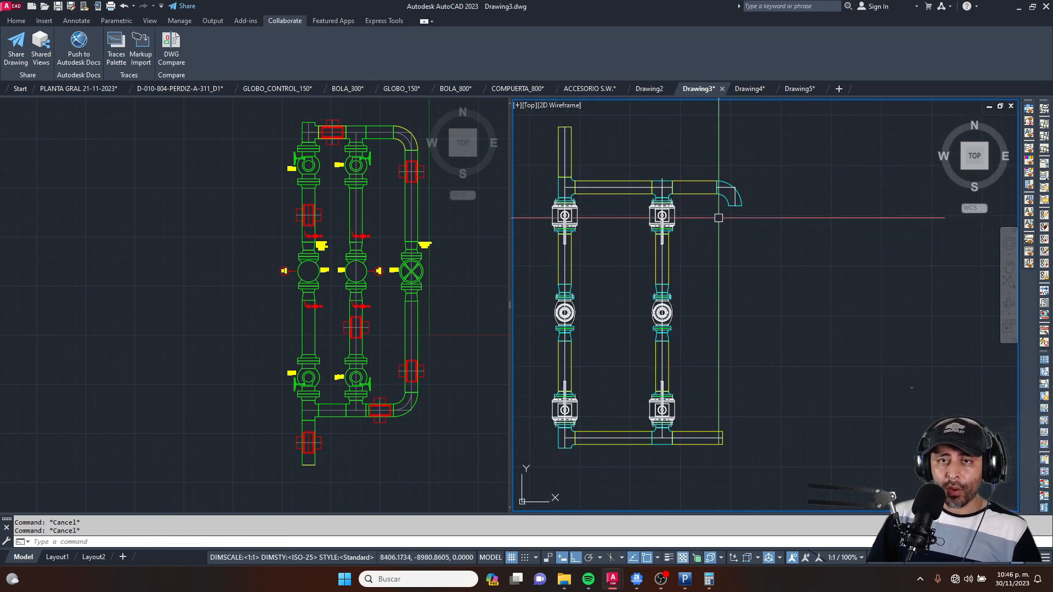
pyautogui.scroll(4, 669, 285)
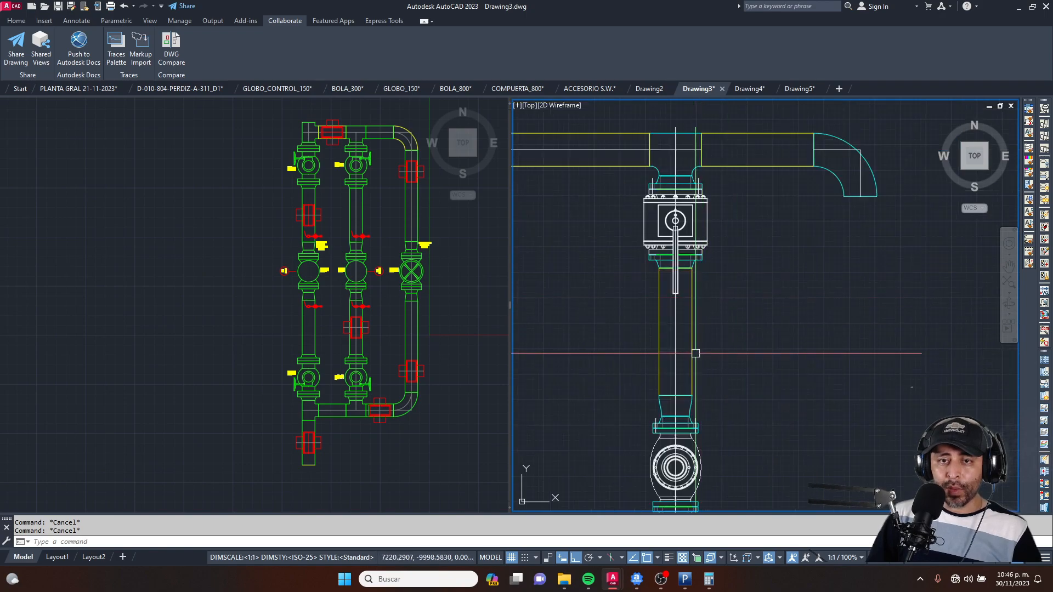
pyautogui.moveTo(695, 353); pyautogui.dragTo(732, 233, button='middle')
pyautogui.scroll(-2, 735, 234)
pyautogui.moveTo(757, 317); pyautogui.dragTo(724, 252, button='middle')
pyautogui.click(645, 176)
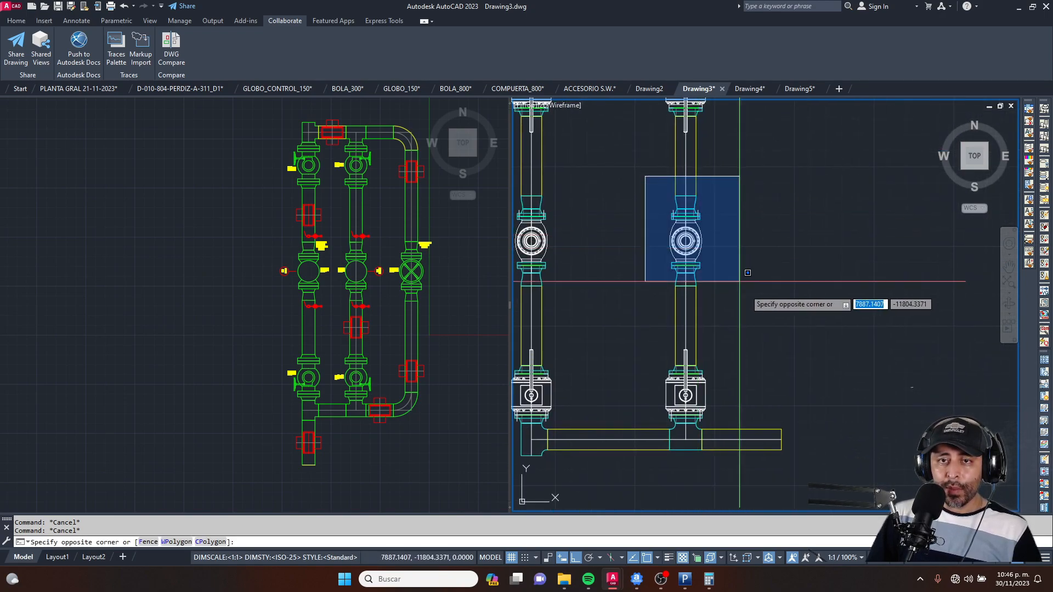
pyautogui.click(801, 303)
pyautogui.click(818, 304)
pyautogui.click(690, 234)
pyautogui.click(637, 179)
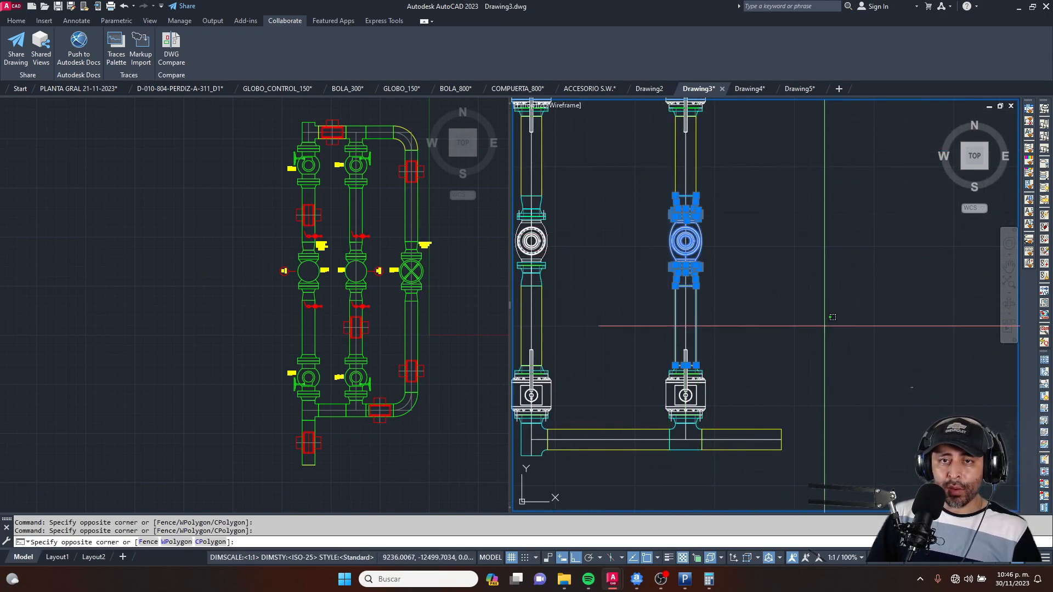
pyautogui.click(635, 181)
pyautogui.moveTo(720, 157); pyautogui.dragTo(691, 294, button='middle')
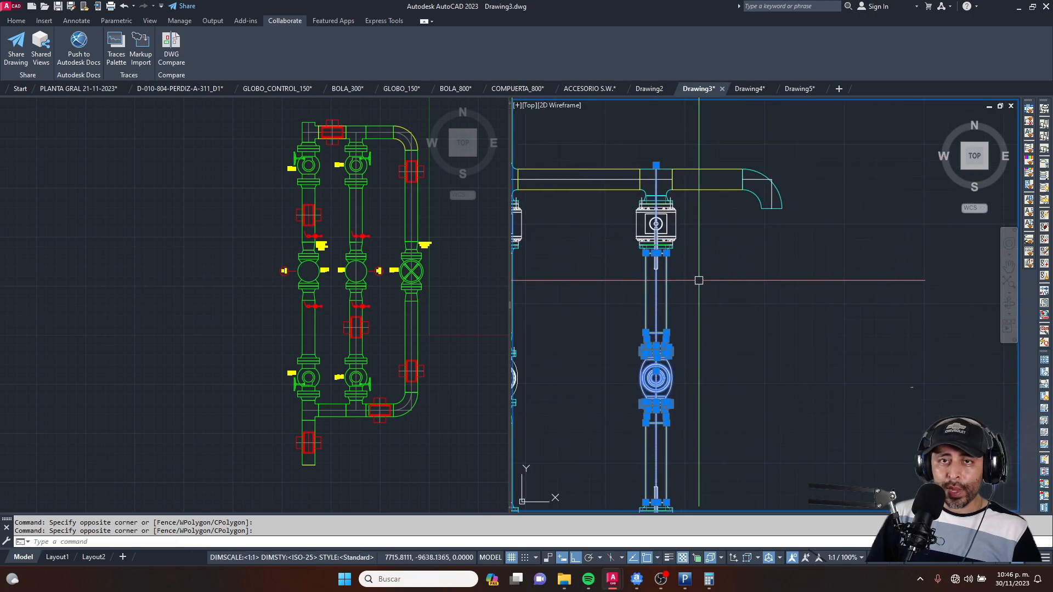
pyautogui.scroll(5, 638, 170)
pyautogui.write('co')
pyautogui.press('Return')
pyautogui.scroll(5, 691, 258)
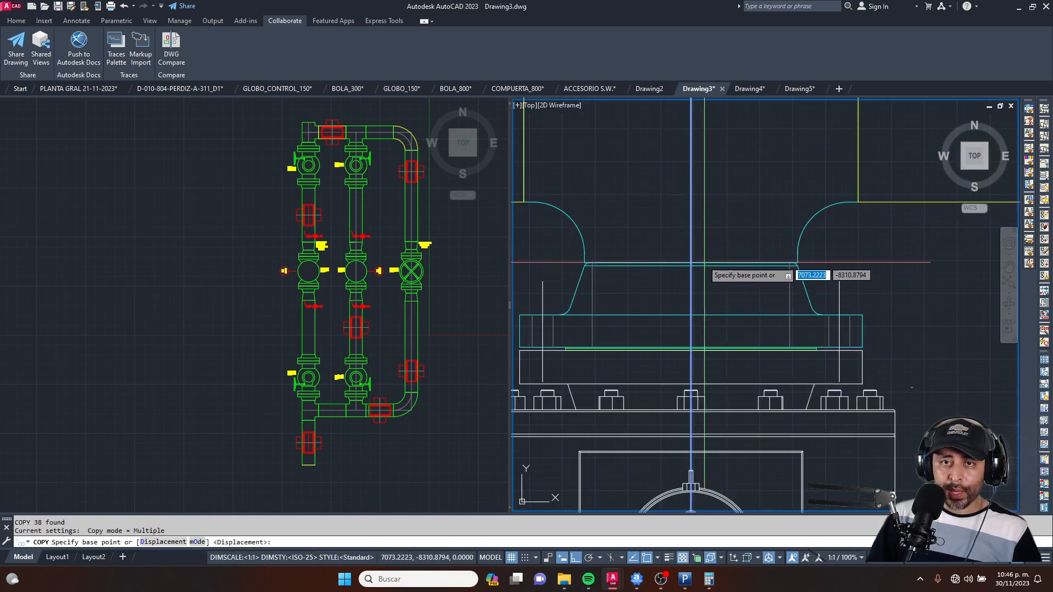
pyautogui.click(672, 269)
pyautogui.scroll(-3, 672, 269)
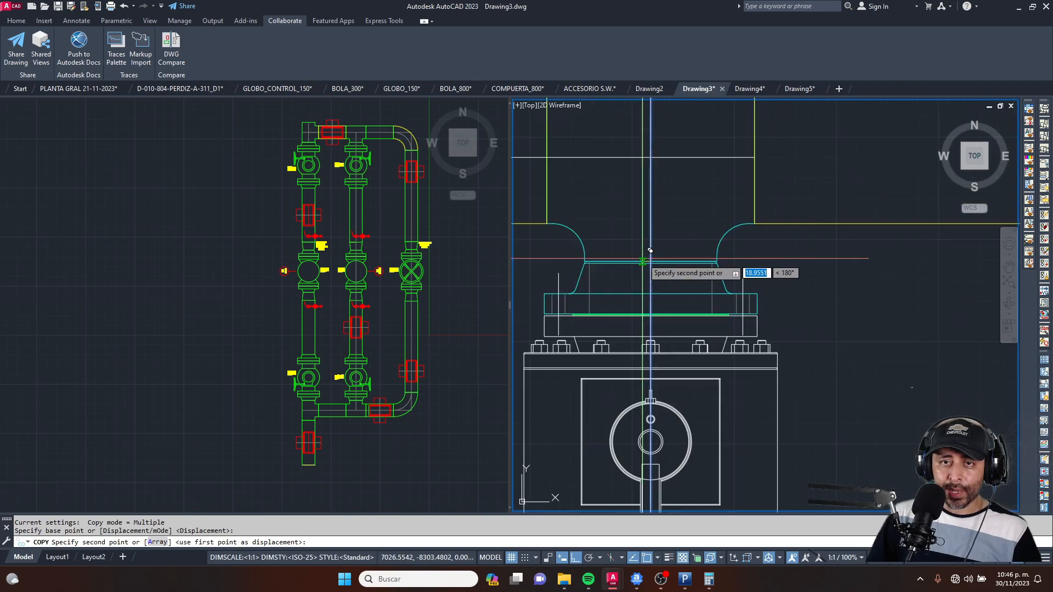
pyautogui.scroll(-2, 863, 284)
pyautogui.moveTo(995, 310); pyautogui.dragTo(598, 284, button='middle')
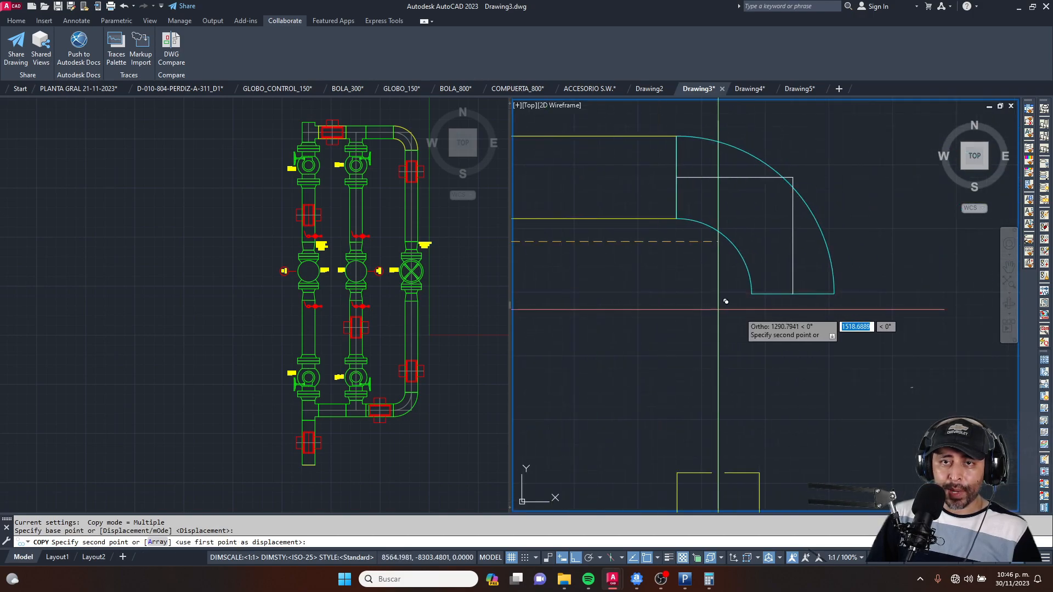
pyautogui.click(793, 293)
pyautogui.scroll(-5, 793, 293)
pyautogui.press('Escape')
pyautogui.press('Escape')
pyautogui.moveTo(811, 368); pyautogui.dragTo(793, 303, button='middle')
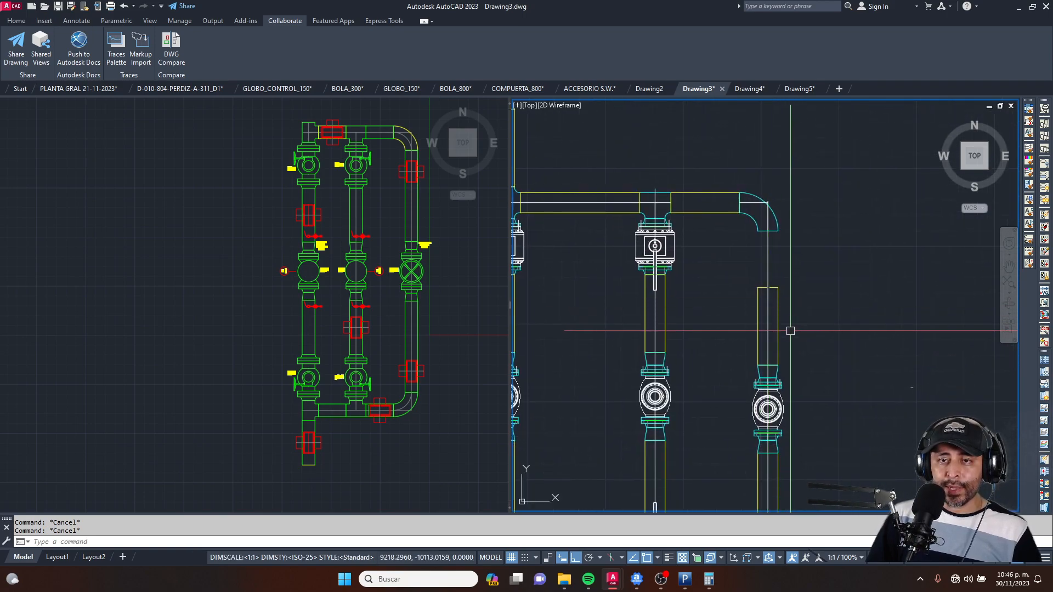
# Step: Mirror the upper 90-degree elbow about a horizontal line through the second line's central valve centre, keeping the original
pyautogui.scroll(-2, 790, 330)
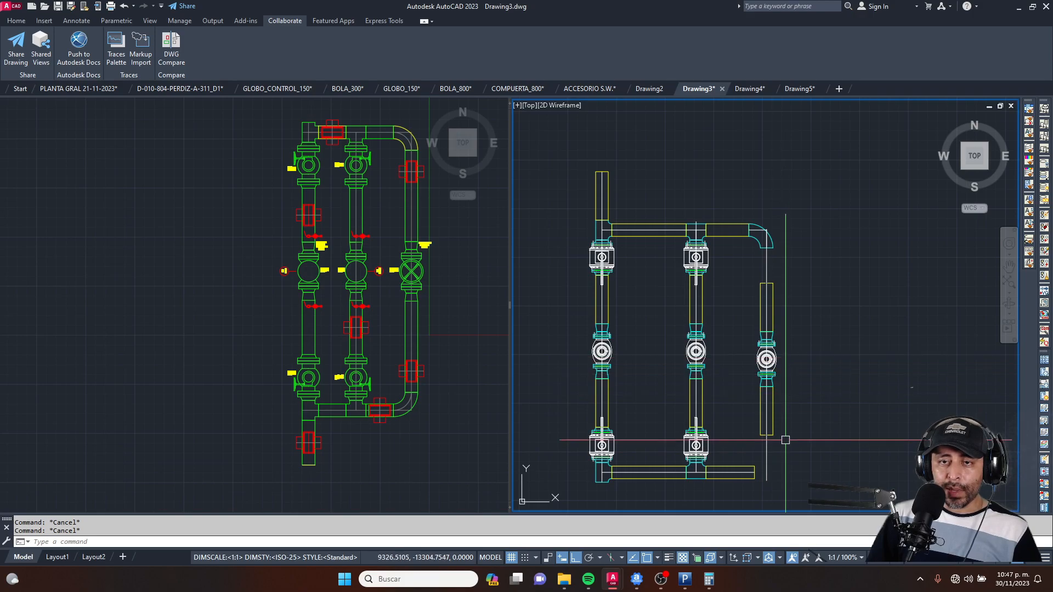
pyautogui.moveTo(785, 440); pyautogui.dragTo(779, 409, button='middle')
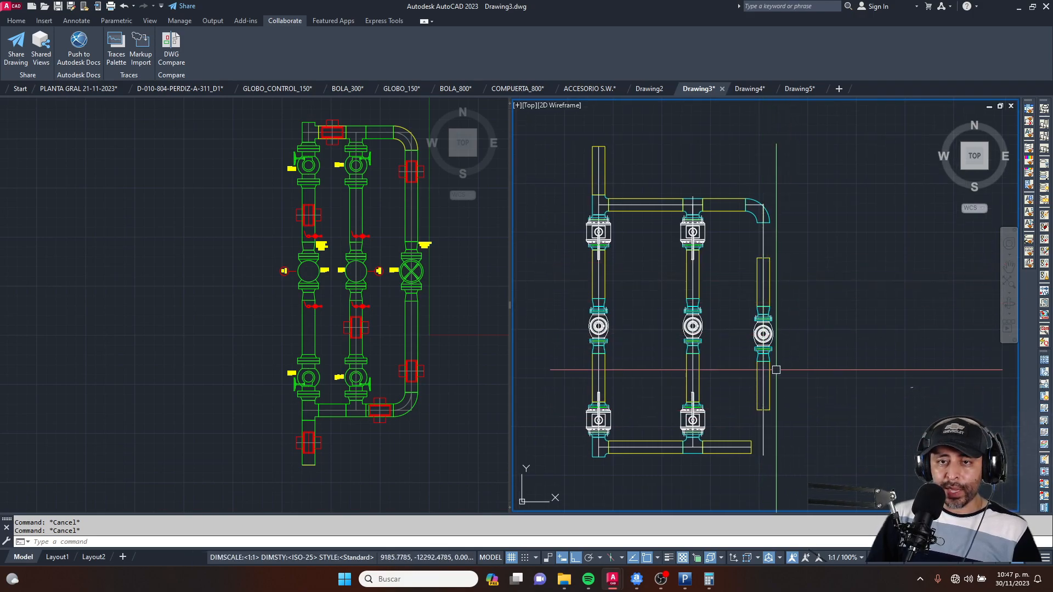
pyautogui.write('M')
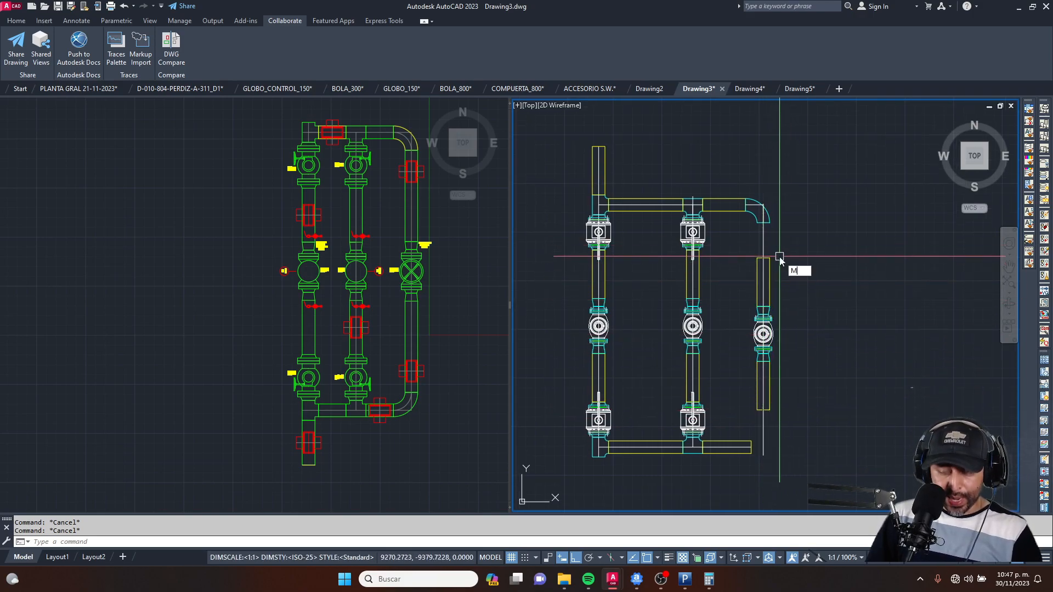
pyautogui.write('I')
pyautogui.press('Return')
pyautogui.scroll(2, 757, 212)
pyautogui.click(719, 153)
pyautogui.click(831, 273)
pyautogui.scroll(-1, 795, 214)
pyautogui.press('Return')
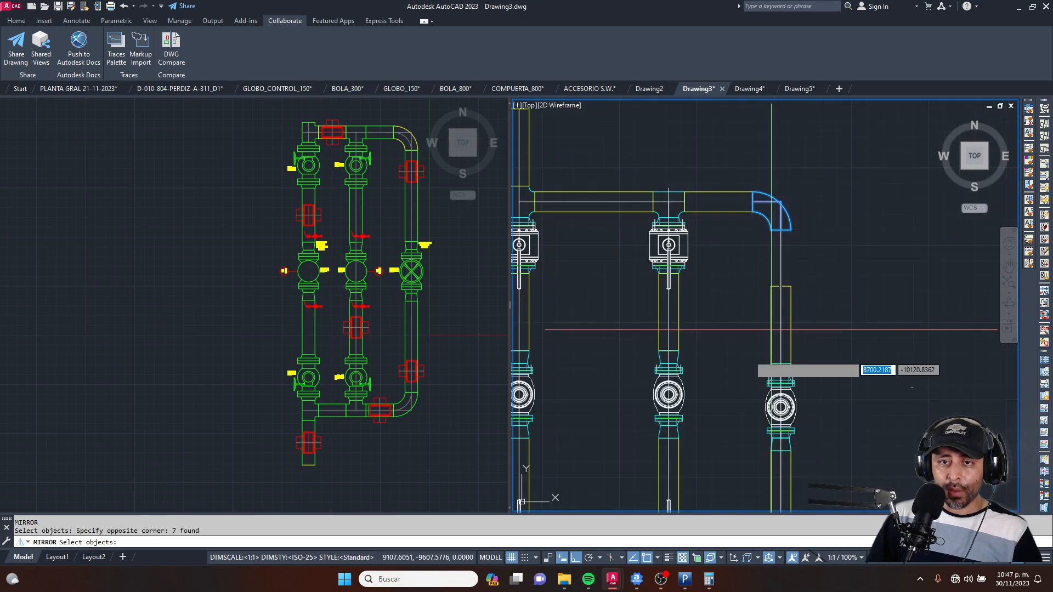
pyautogui.scroll(6, 671, 403)
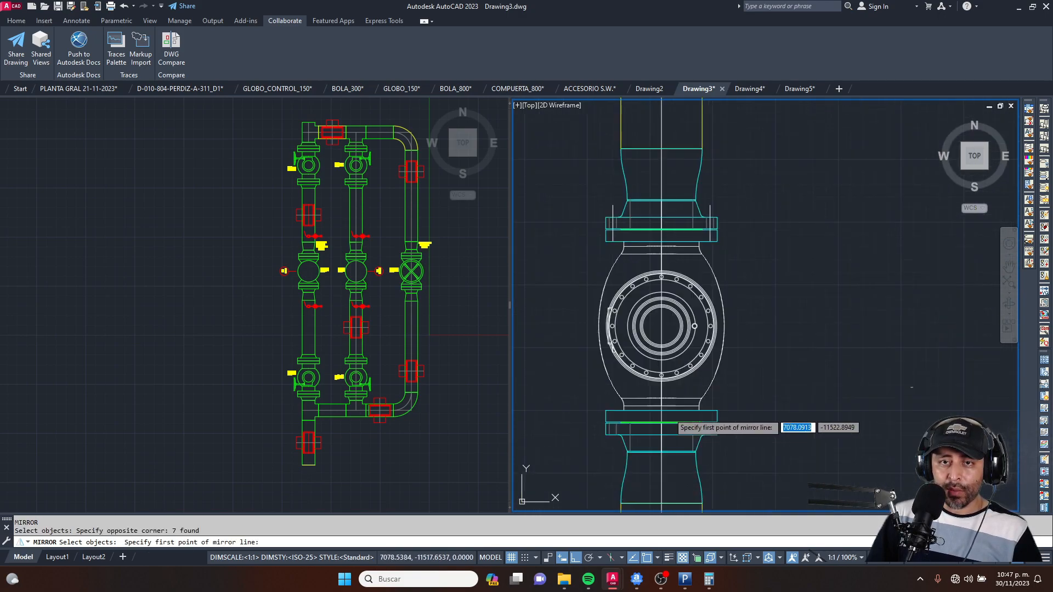
pyautogui.click(665, 327)
pyautogui.scroll(-5, 666, 327)
pyautogui.click(788, 336)
pyautogui.rightClick(794, 337)
pyautogui.click(823, 345)
pyautogui.press('Escape')
pyautogui.press('Escape')
# Step: Move the third line's valve, flanges, reducers and pipes horizontally away from its centerline
pyautogui.scroll(2, 734, 252)
pyautogui.scroll(-2, 735, 280)
pyautogui.click(719, 259)
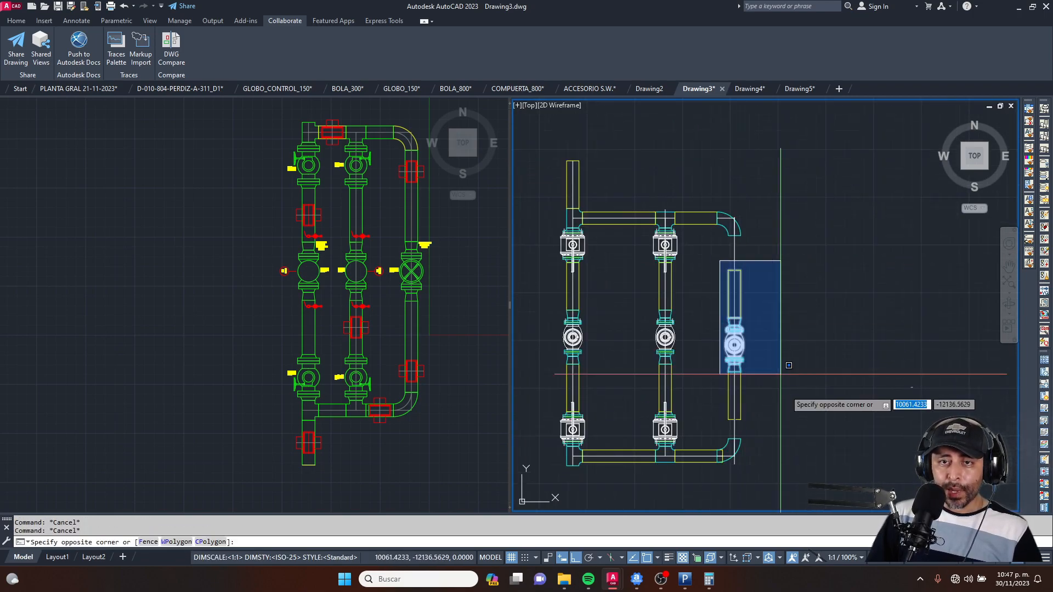
pyautogui.click(796, 433)
pyautogui.write('m')
pyautogui.press('space')
pyautogui.click(785, 395)
pyautogui.click(860, 389)
pyautogui.press('Escape')
pyautogui.press('Escape')
# Step: Join the centerlines inside the lower elbow at a corner, shortening the vertical one to the horizontal one
pyautogui.scroll(4, 735, 470)
pyautogui.scroll(2, 735, 430)
pyautogui.write('f')
pyautogui.press('space')
pyautogui.click(713, 403)
pyautogui.click(736, 349)
pyautogui.scroll(-4, 735, 420)
pyautogui.scroll(6, 735, 420)
pyautogui.click(734, 417)
pyautogui.click(727, 456)
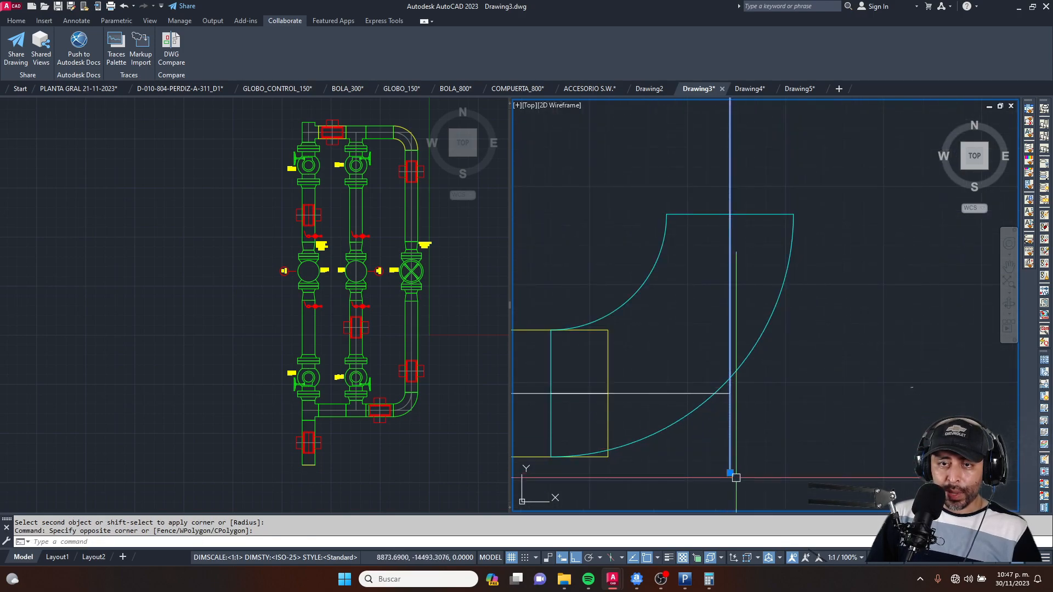
pyautogui.click(730, 472)
pyautogui.press('Escape')
pyautogui.press('Escape')
# Step: Trim the end of the vertical centerline that overshoots the horizontal centerline inside the upper elbow
pyautogui.scroll(-6, 730, 394)
pyautogui.scroll(4, 740, 240)
pyautogui.scroll(5, 740, 240)
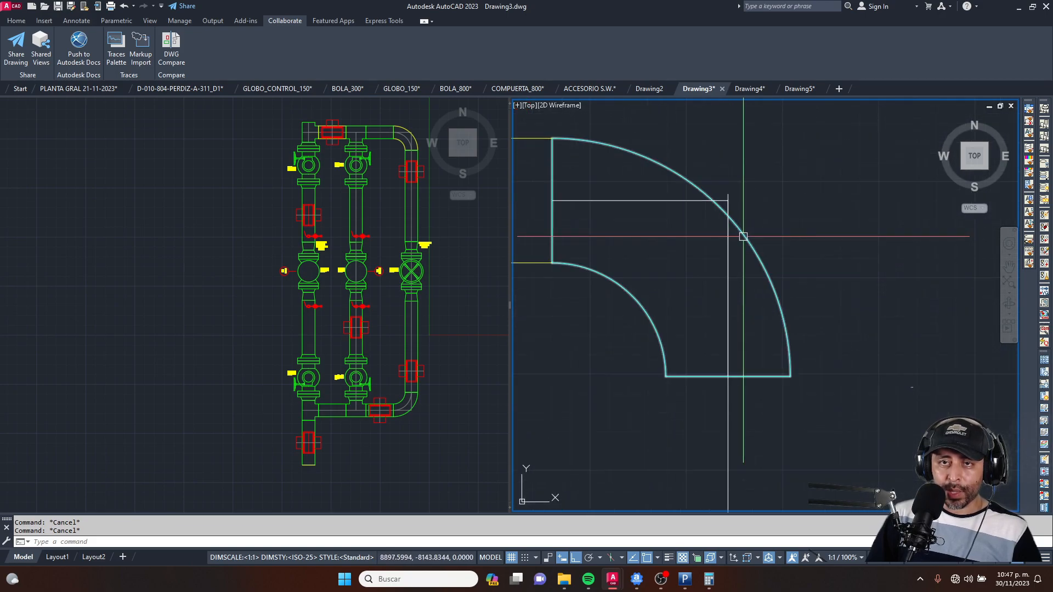
pyautogui.scroll(2, 716, 180)
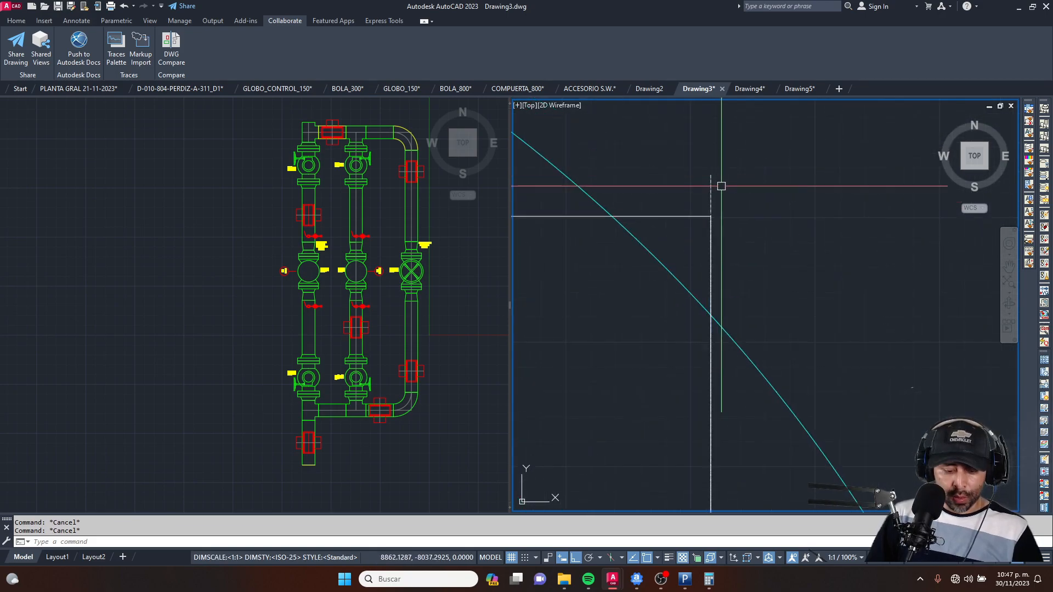
pyautogui.scroll(-10, 719, 187)
pyautogui.press('Escape')
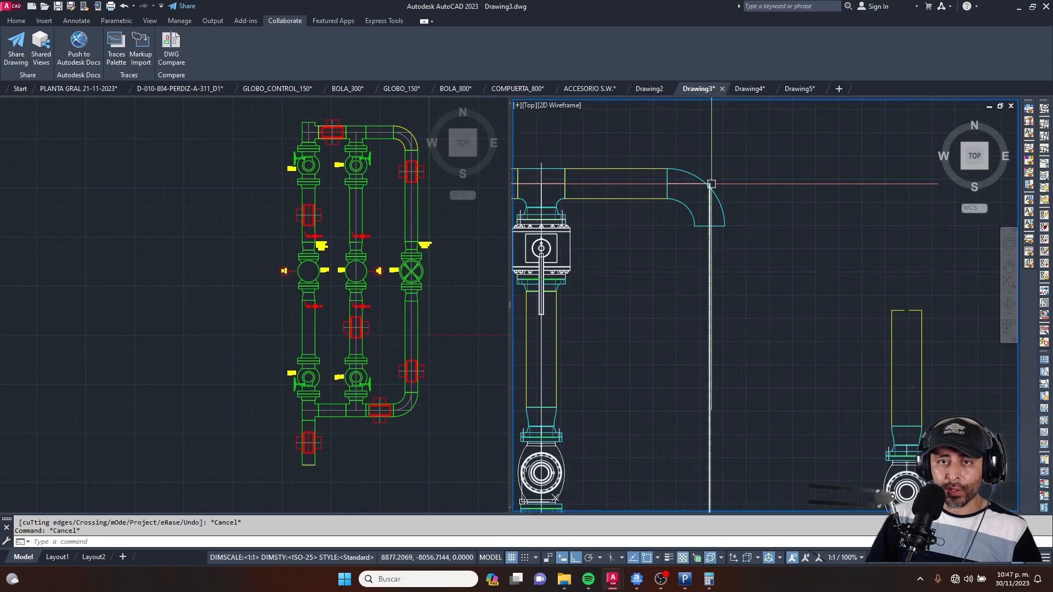
# Step: Move the valve assembly from its valve centre onto the third line's centerline, level with the second line's central valve
pyautogui.scroll(4, 786, 281)
pyautogui.click(829, 169)
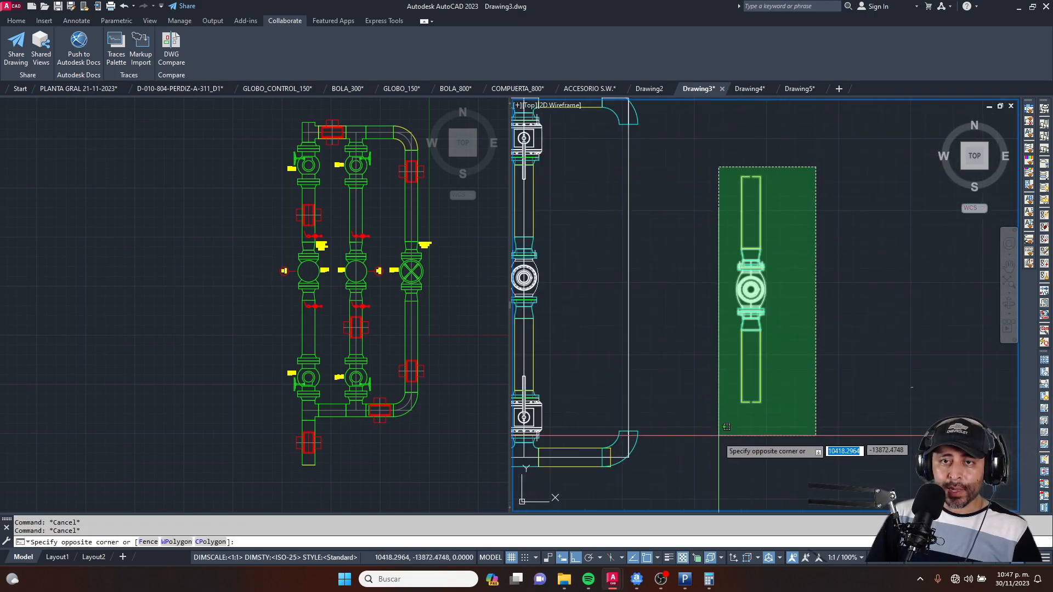
pyautogui.click(719, 439)
pyautogui.scroll(8, 743, 324)
pyautogui.write('m')
pyautogui.press('Return')
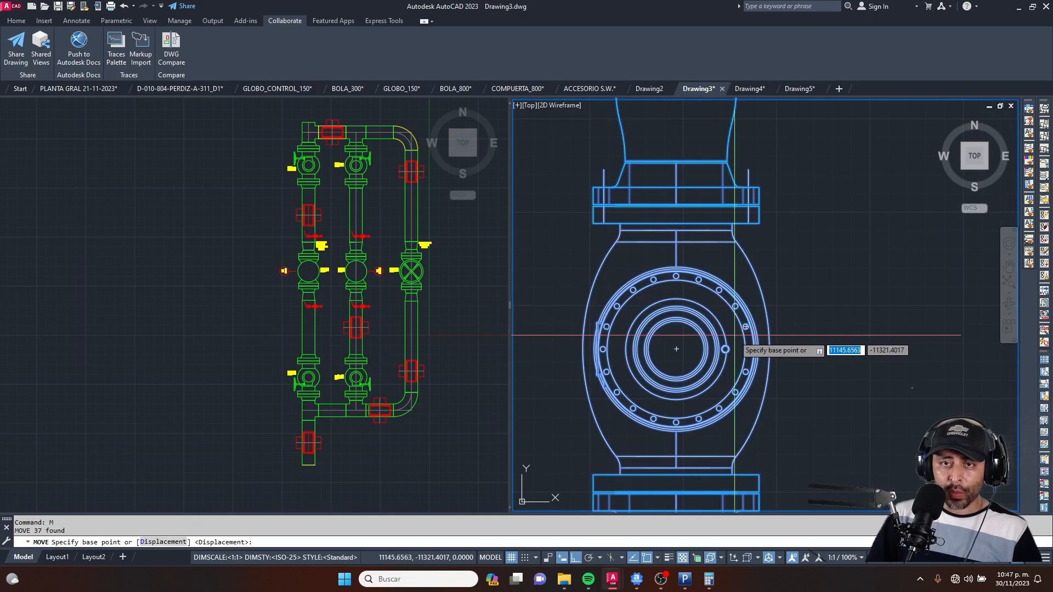
pyautogui.click(677, 349)
pyautogui.scroll(-6, 677, 350)
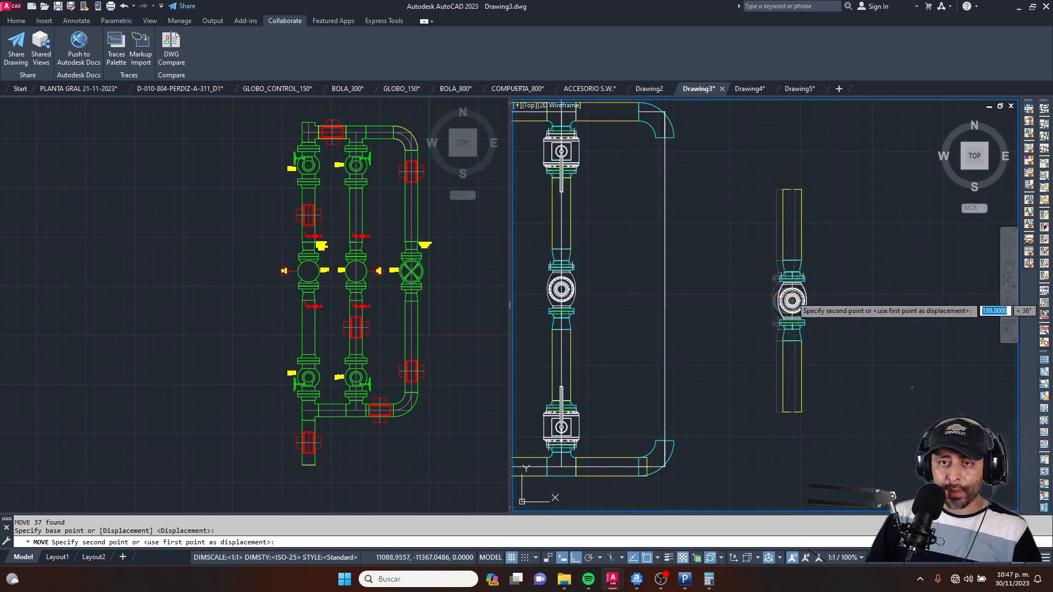
pyautogui.click(676, 283)
pyautogui.press('Escape')
# Step: Delete the central valve from the third line, leaving its flanges and reducers in place
pyautogui.scroll(8, 645, 284)
pyautogui.click(931, 274)
pyautogui.click(849, 302)
pyautogui.press('Delete')
pyautogui.scroll(-5, 752, 287)
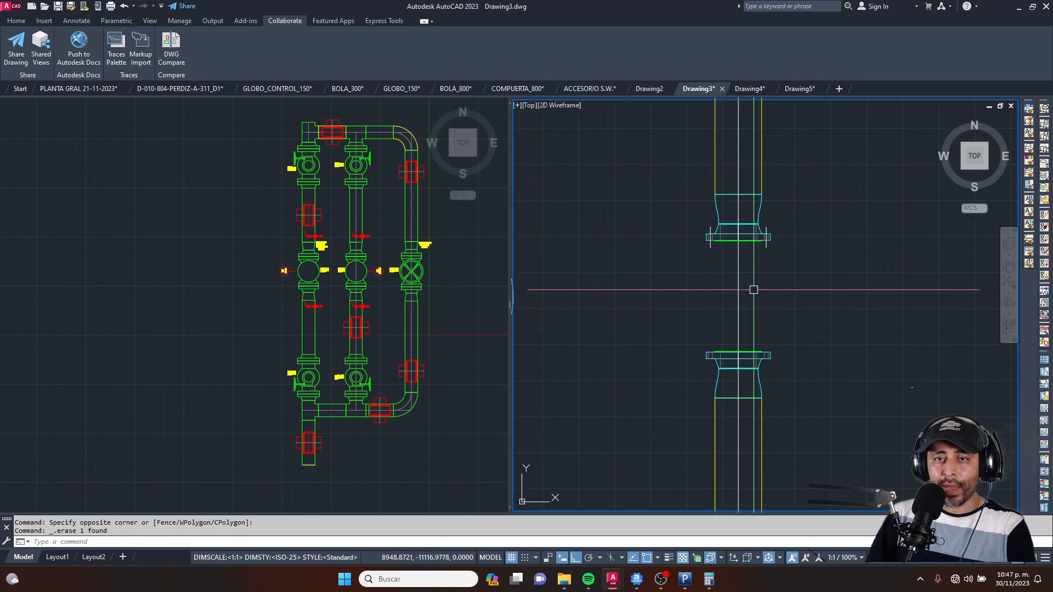
# Step: Check the third line's 10" valve in the reference plan and copy the 10" globe valve from the GLOBO_150 drawing
pyautogui.click(470, 277)
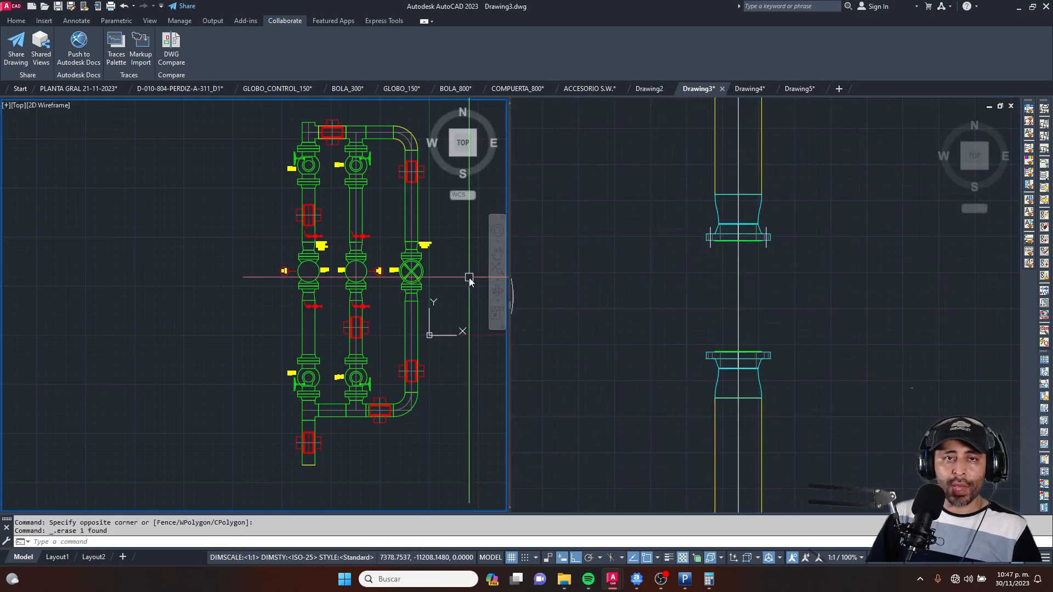
pyautogui.scroll(10, 437, 249)
pyautogui.scroll(-3, 287, 265)
pyautogui.scroll(6, 324, 332)
pyautogui.scroll(-4, 336, 169)
pyautogui.scroll(1, 416, 112)
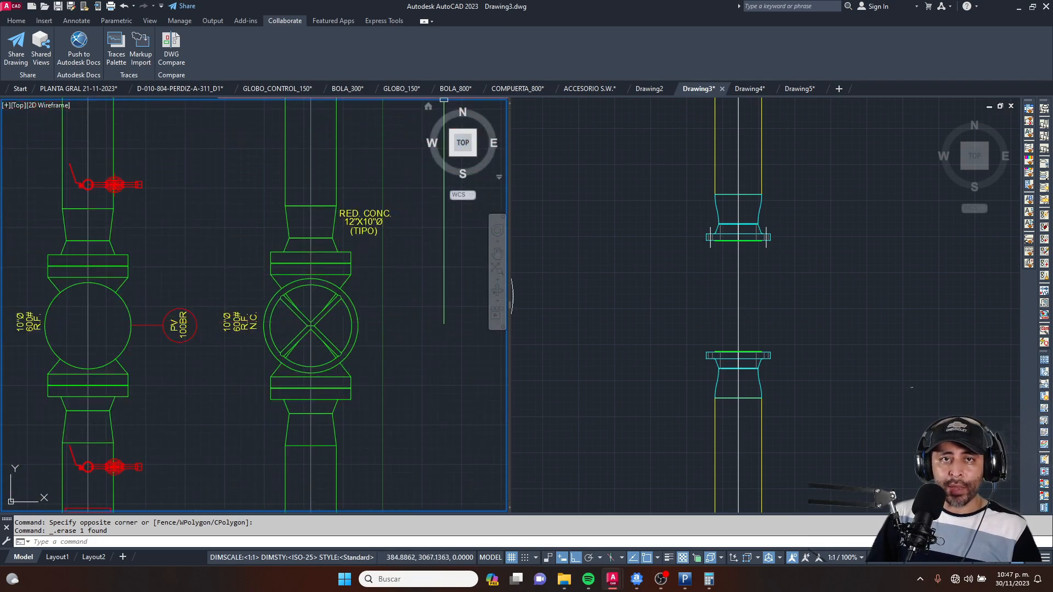
pyautogui.click(409, 91)
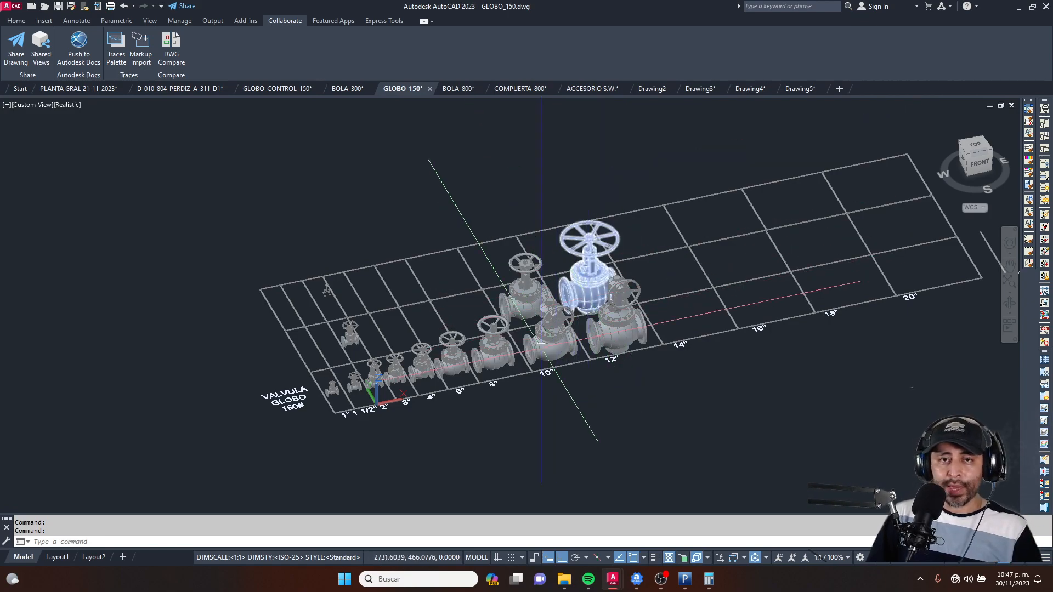
pyautogui.scroll(3, 529, 351)
pyautogui.click(585, 343)
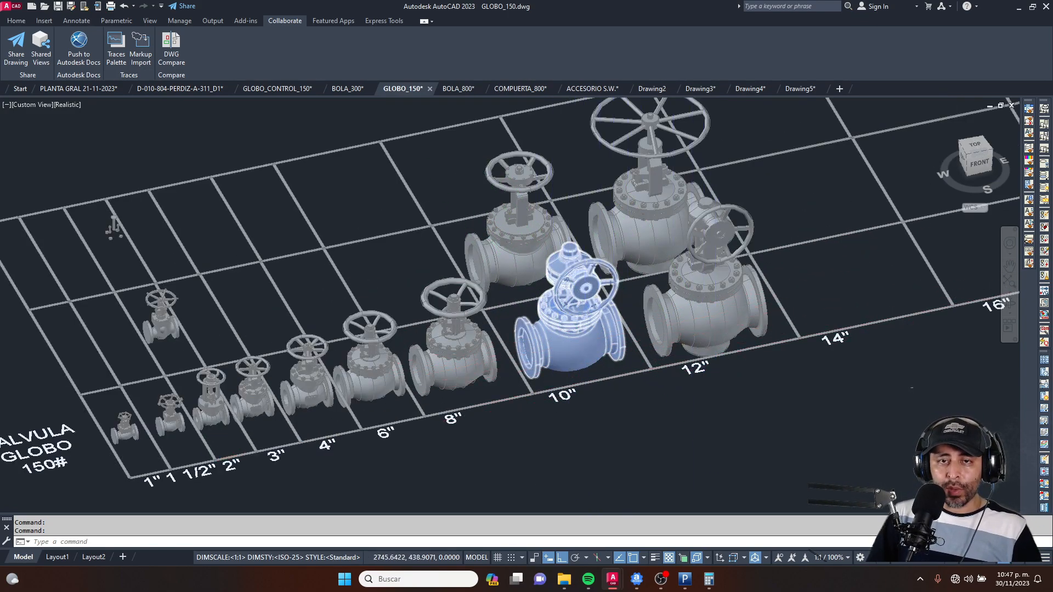
pyautogui.scroll(3, 585, 340)
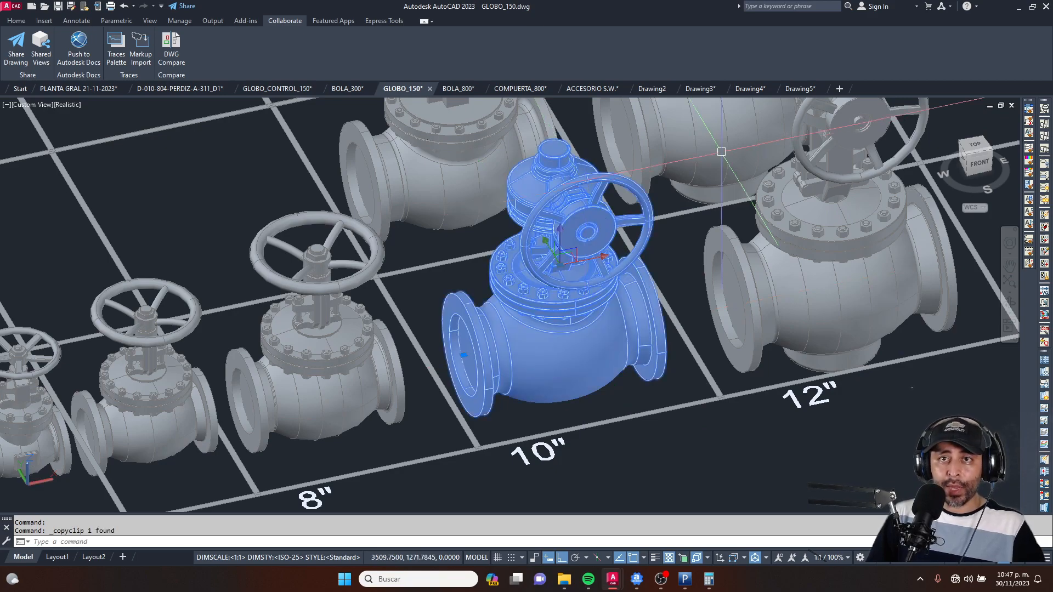
pyautogui.hotkey('ctrl', 'x')
pyautogui.hotkey('ctrl', 'Tab')
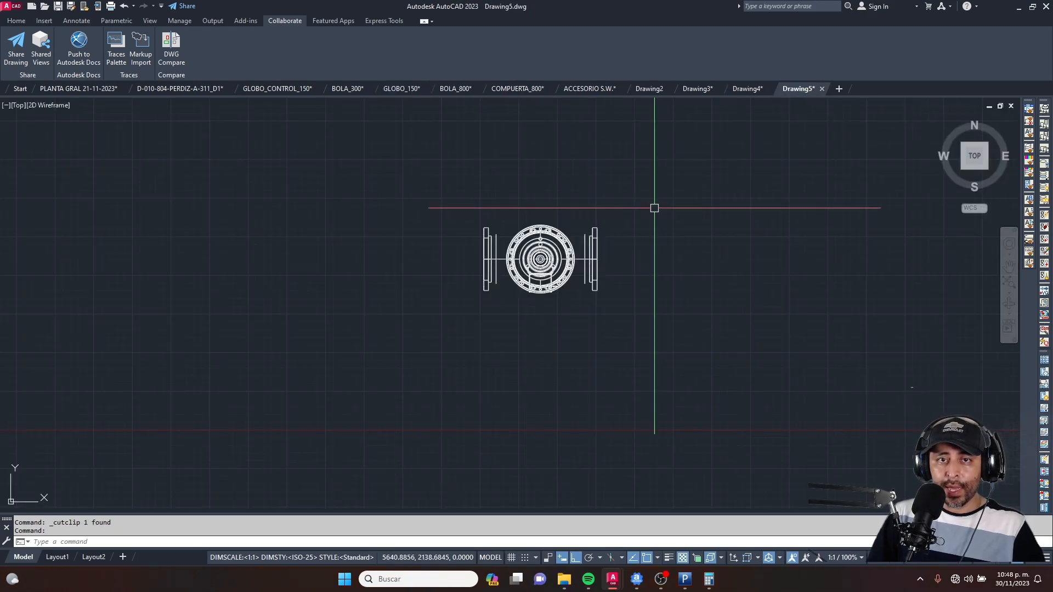
# Step: Paste the globe valve into Drawing5 and delete the old valve view there
pyautogui.hotkey('ctrl', 'v')
pyautogui.click(628, 275)
pyautogui.press('Escape')
pyautogui.scroll(4, 629, 253)
pyautogui.click(609, 189)
pyautogui.click(419, 294)
pyautogui.press('Delete')
pyautogui.scroll(2, 743, 208)
# Step: Create a flat top view of the globe valve with FLATSHOT and place it beside the 3D model
pyautogui.write('F')
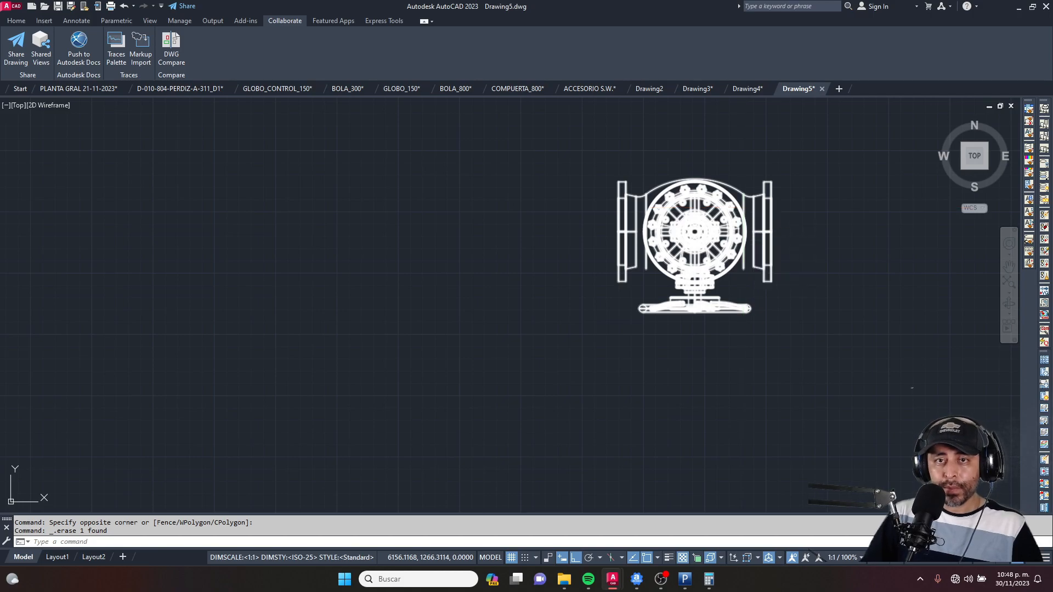
pyautogui.press('Return')
pyautogui.click(488, 420)
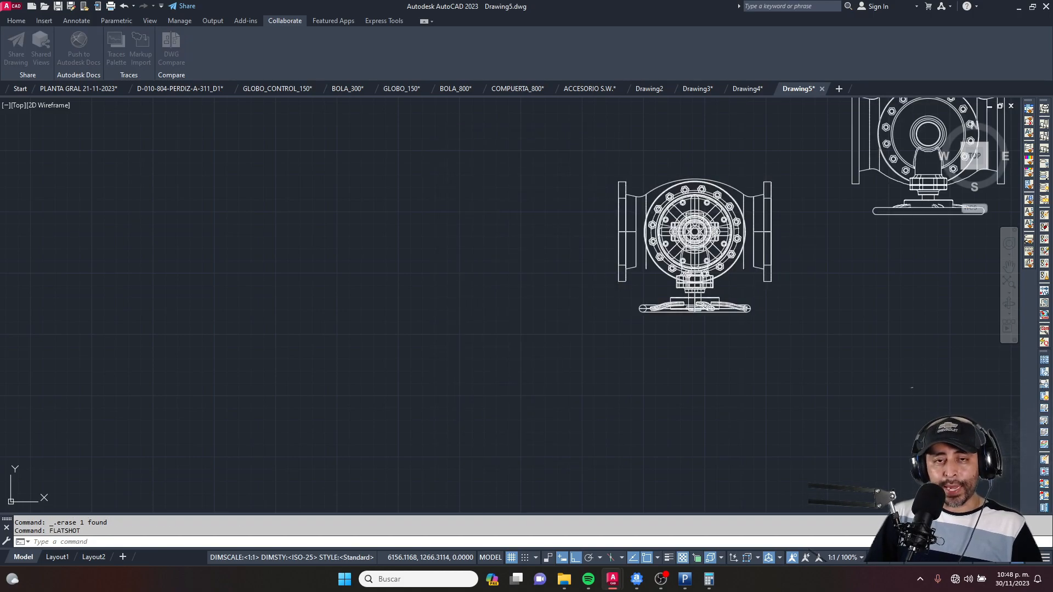
pyautogui.click(326, 322)
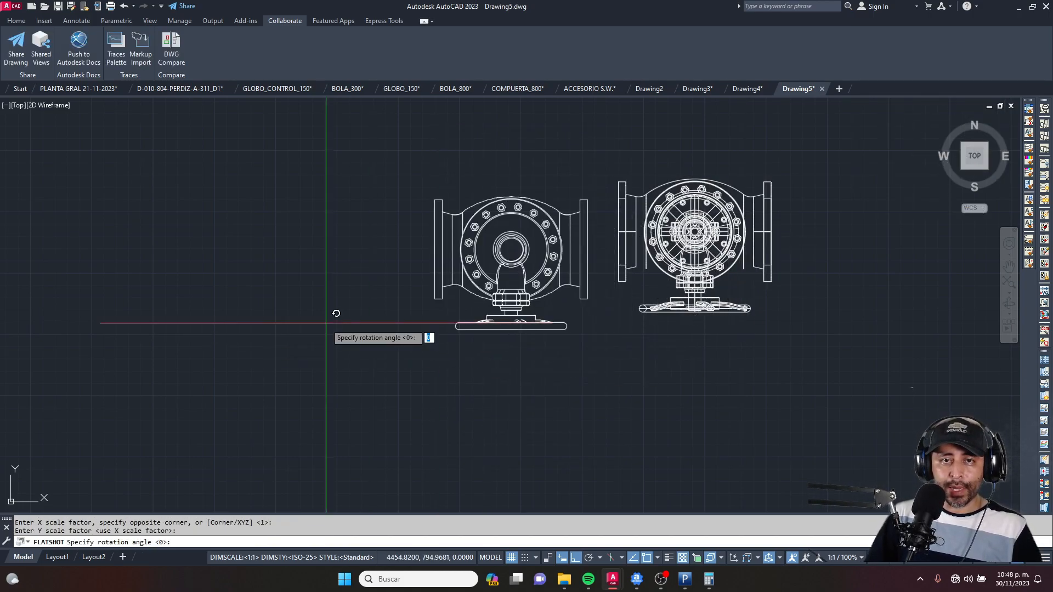
pyautogui.press('Escape')
pyautogui.press('Escape')
# Step: Copy the flat globe valve view into Drawing3, beside the gap in the third line
pyautogui.click(511, 180)
pyautogui.click(428, 310)
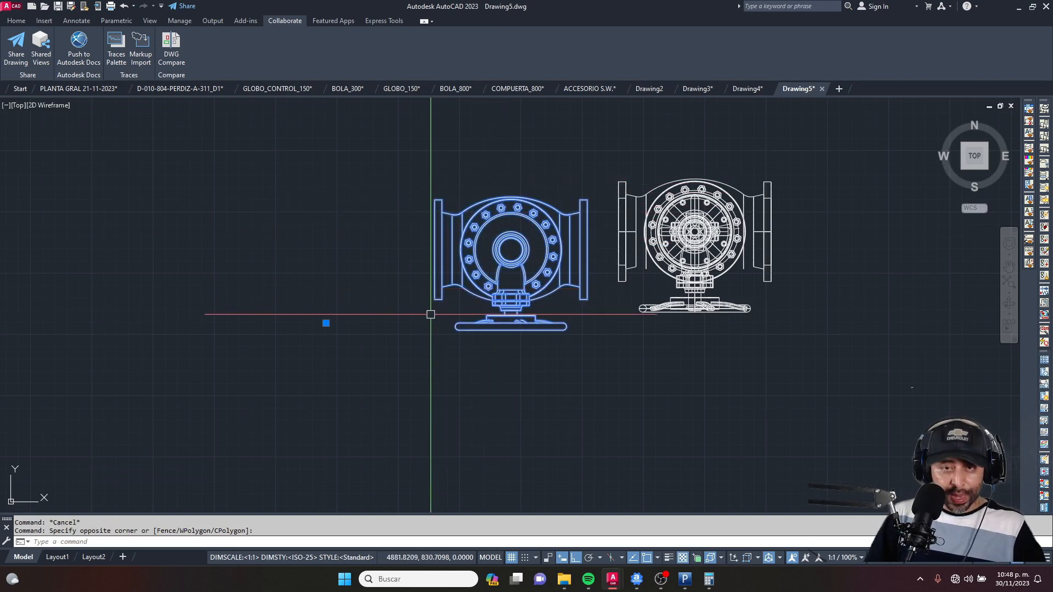
pyautogui.hotkey('ctrl', 'c')
pyautogui.click(696, 90)
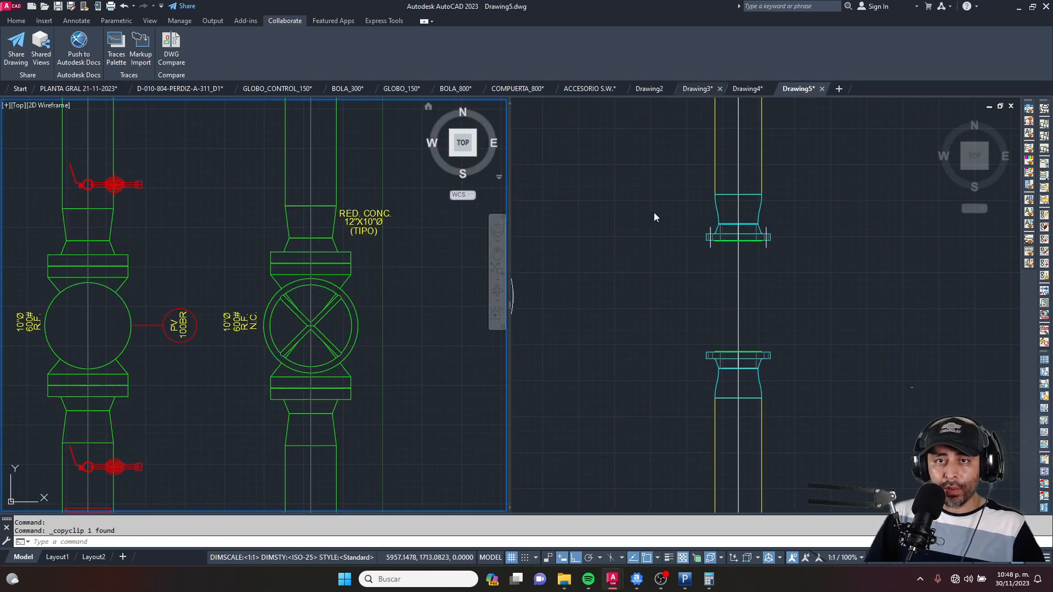
pyautogui.scroll(-2, 680, 231)
pyautogui.click(750, 254)
pyautogui.scroll(-2, 752, 253)
pyautogui.hotkey('ctrl', 'v')
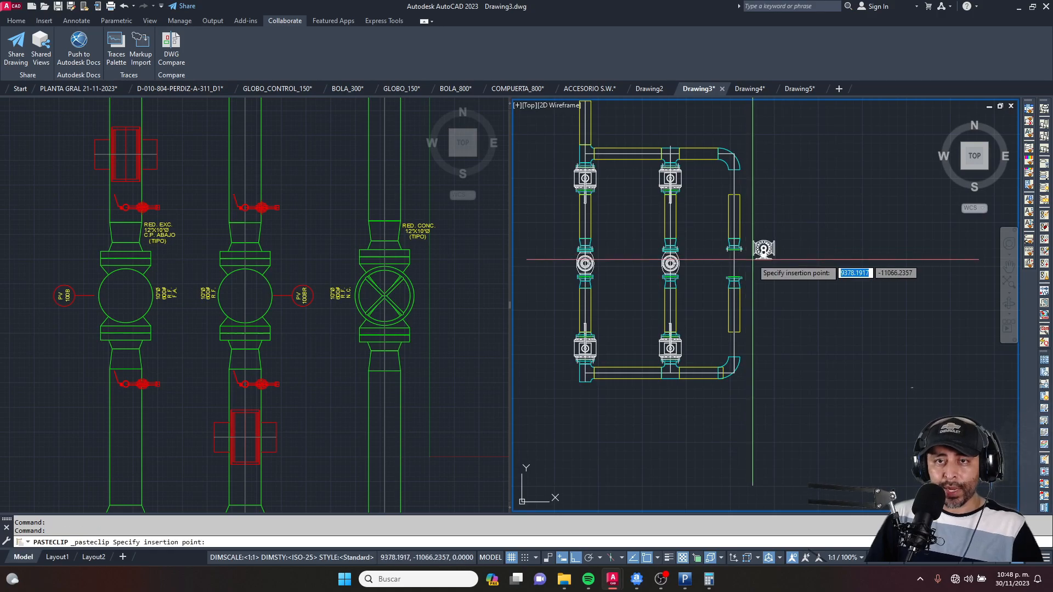
pyautogui.scroll(2, 801, 269)
pyautogui.press('Escape')
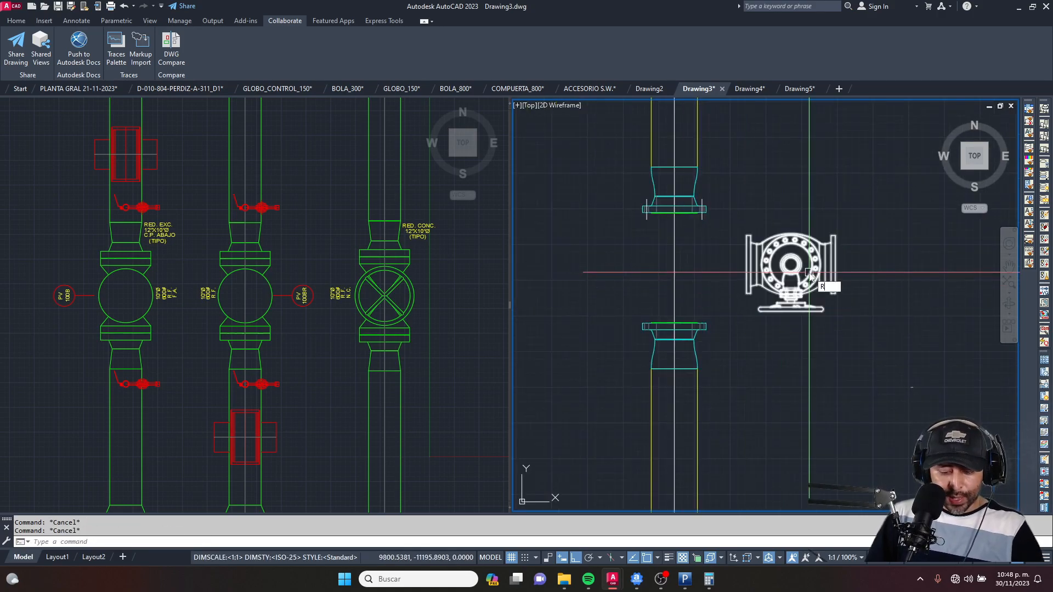
# Step: Rotate the pasted globe valve 90 degrees about its centre so that its handwheel faces away from the third line
pyautogui.click(806, 272)
pyautogui.write('ro')
pyautogui.press('space')
pyautogui.click(791, 264)
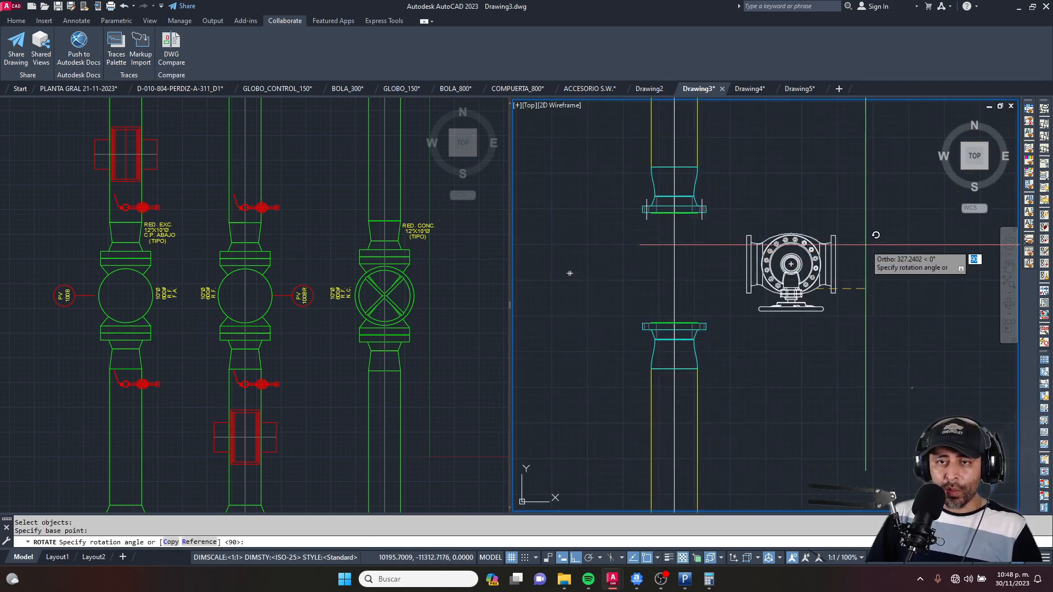
pyautogui.click(824, 184)
pyautogui.press('Escape')
# Step: Move the globe valve from its centre onto the third line's centerline, level with the second line's central valve
pyautogui.click(855, 218)
pyautogui.click(735, 372)
pyautogui.scroll(3, 788, 351)
pyautogui.write('m')
pyautogui.press('space')
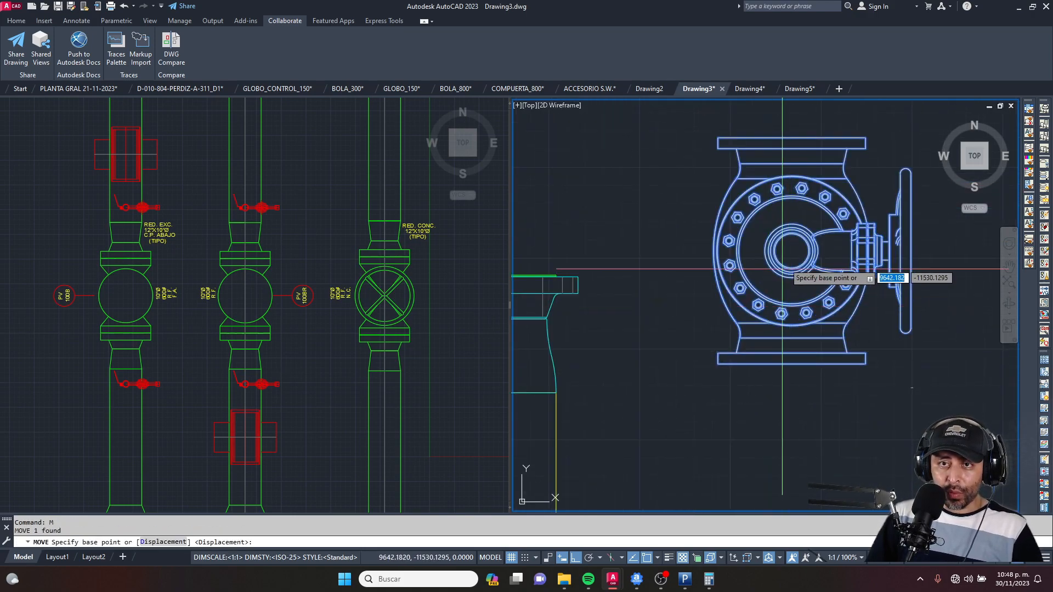
pyautogui.scroll(-2, 790, 252)
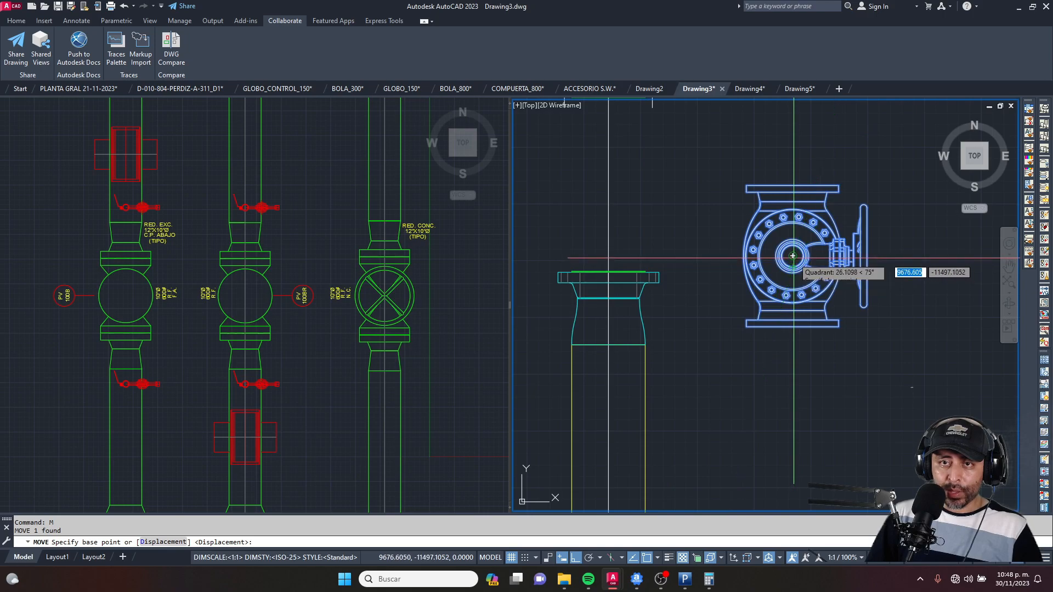
pyautogui.scroll(-2, 793, 256)
pyautogui.click(790, 255)
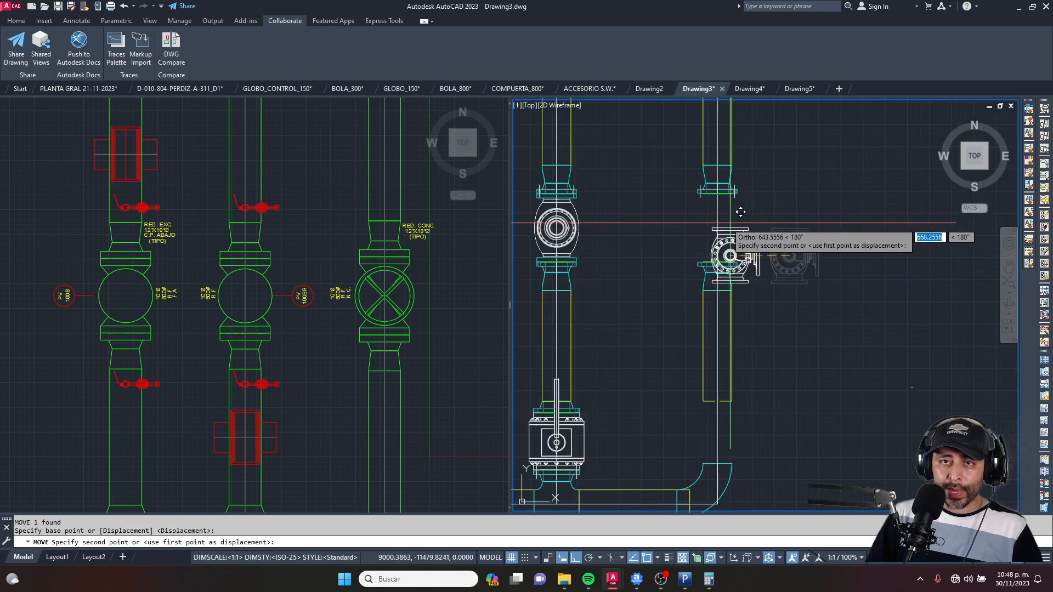
pyautogui.click(718, 227)
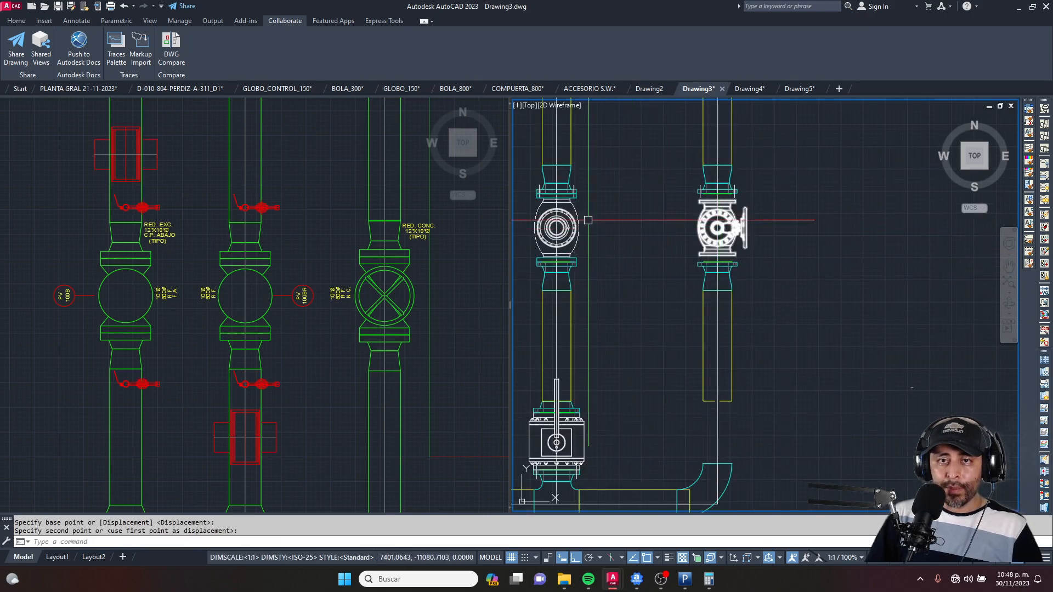
pyautogui.moveTo(719, 227); pyautogui.dragTo(860, 238, button='middle')
pyautogui.press('Escape')
# Step: Stretch the flange and reducer below the globe valve, with the pipe's upper end, up against the valve's lower flange
pyautogui.scroll(-2, 630, 232)
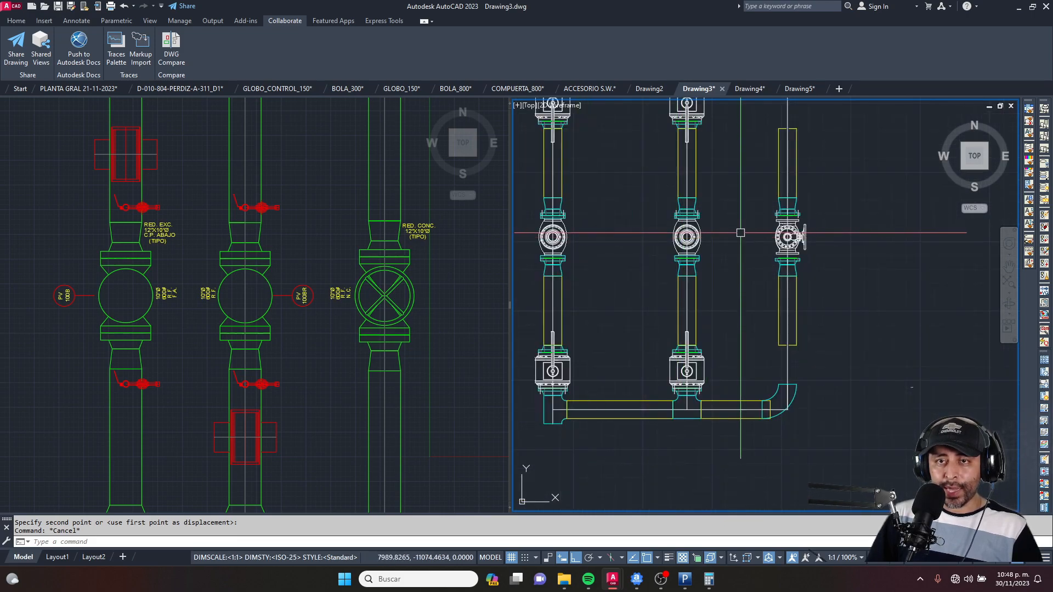
pyautogui.scroll(5, 790, 236)
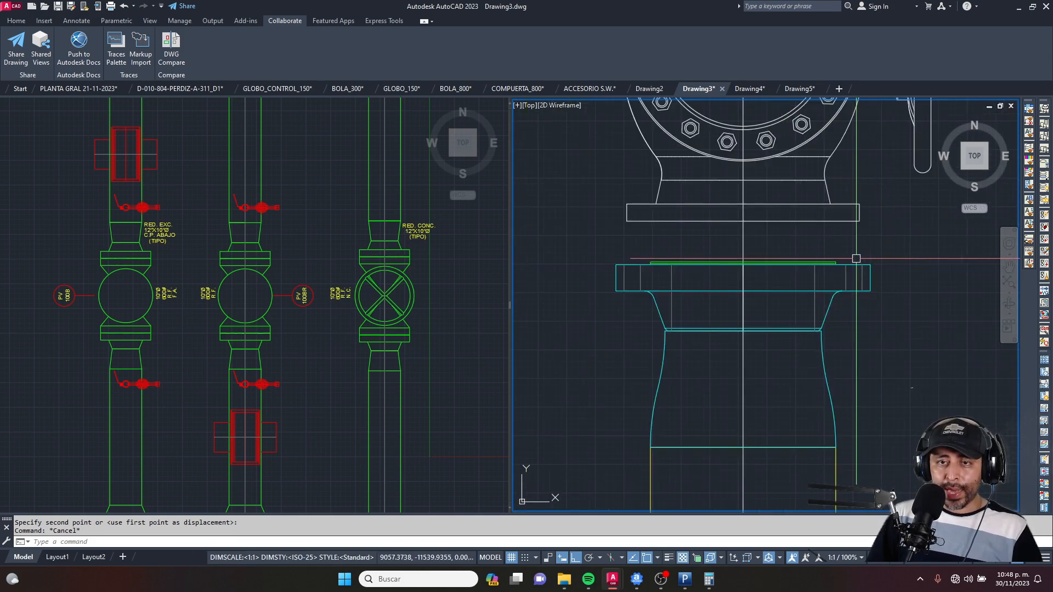
pyautogui.scroll(-2, 856, 259)
pyautogui.write('s')
pyautogui.press('Return')
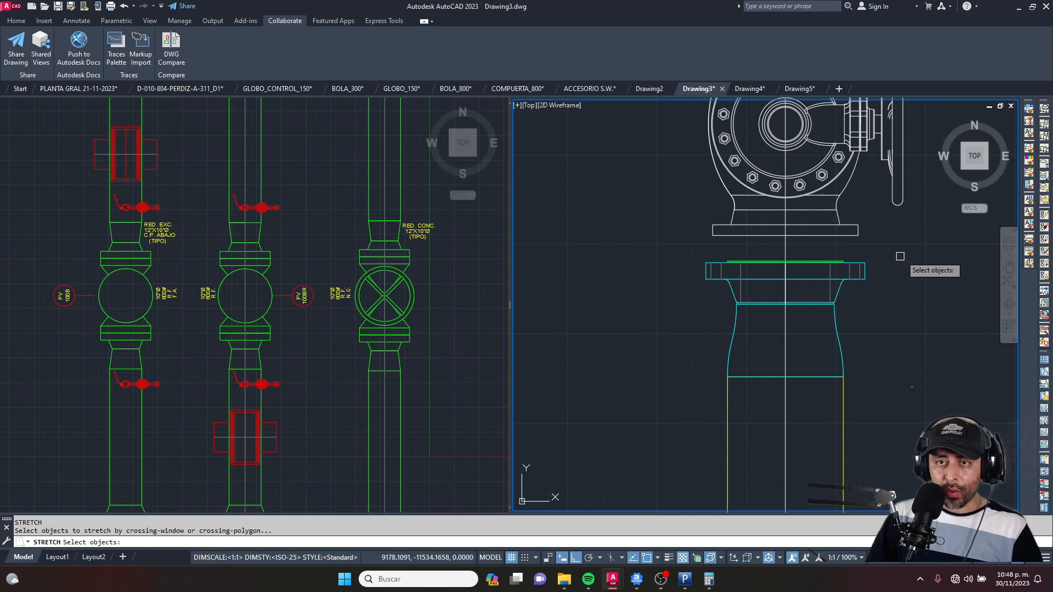
pyautogui.click(900, 254)
pyautogui.click(648, 419)
pyautogui.scroll(-4, 727, 221)
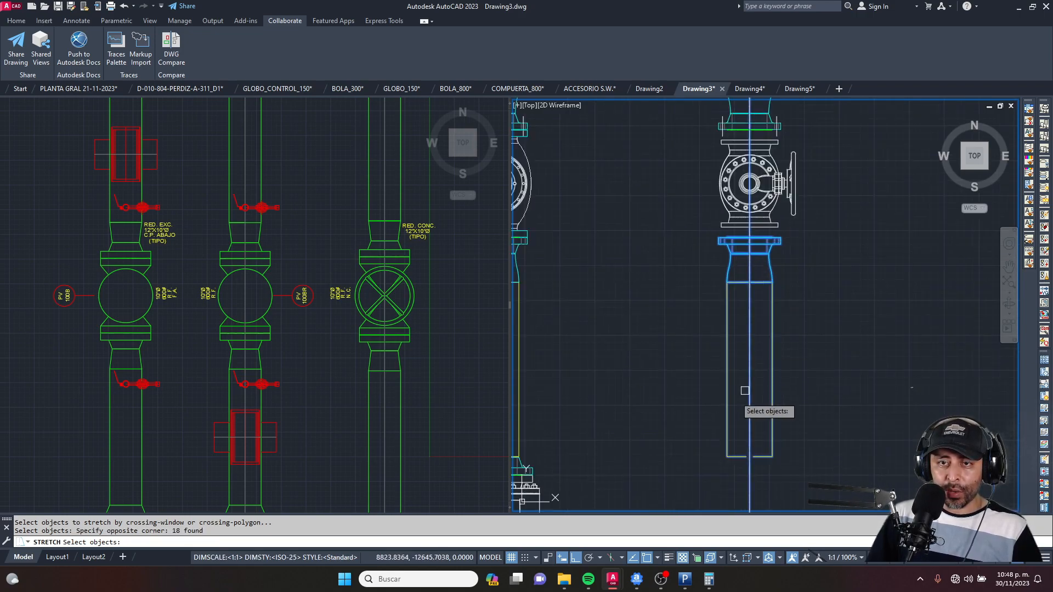
pyautogui.scroll(10, 770, 267)
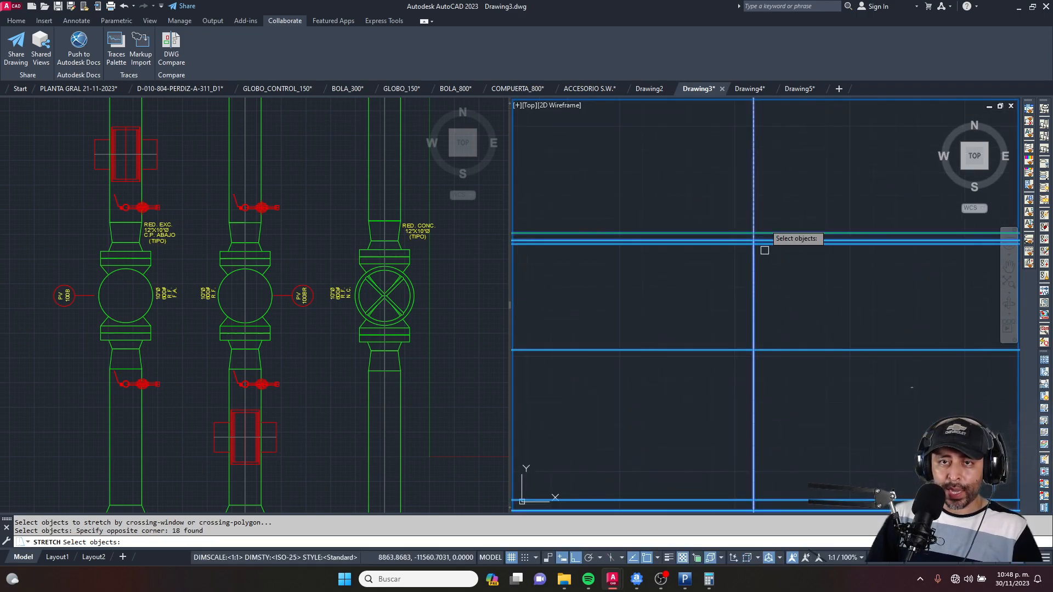
pyautogui.press('Return')
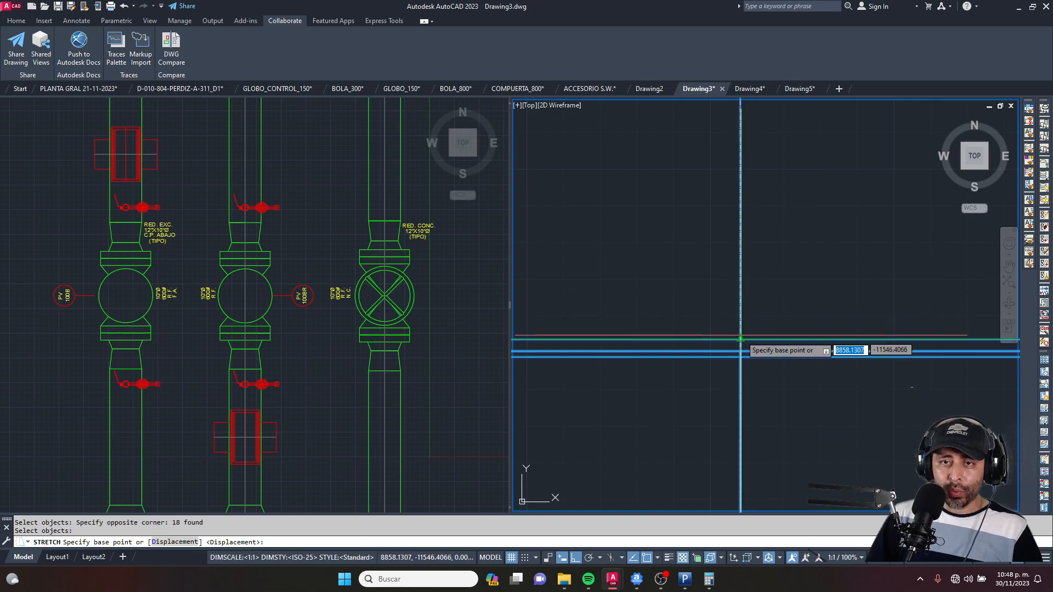
pyautogui.click(741, 339)
pyautogui.scroll(-2, 740, 339)
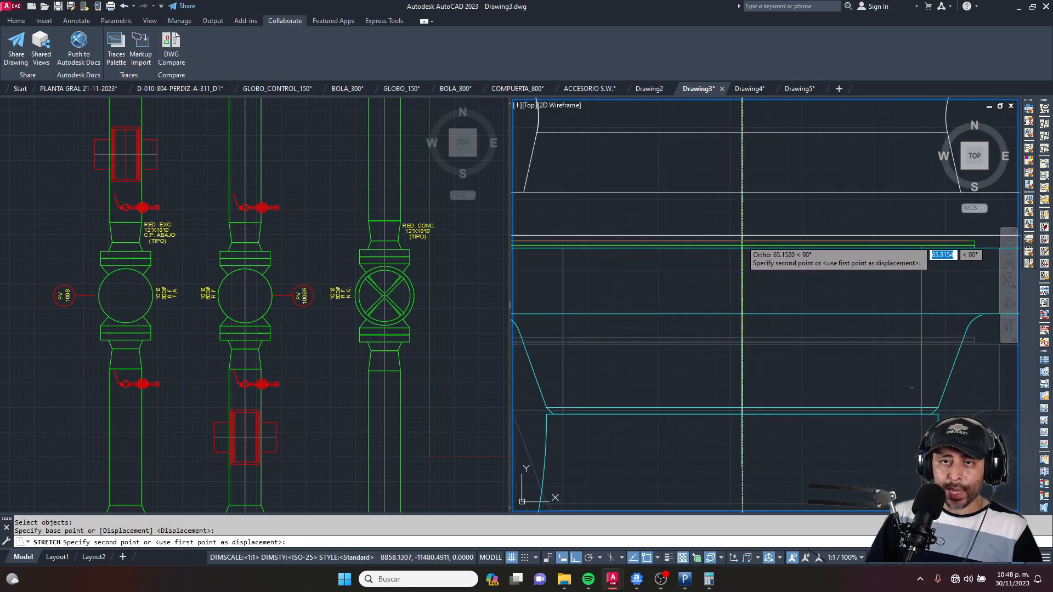
pyautogui.scroll(-2, 742, 235)
pyautogui.press('Escape')
pyautogui.press('Escape')
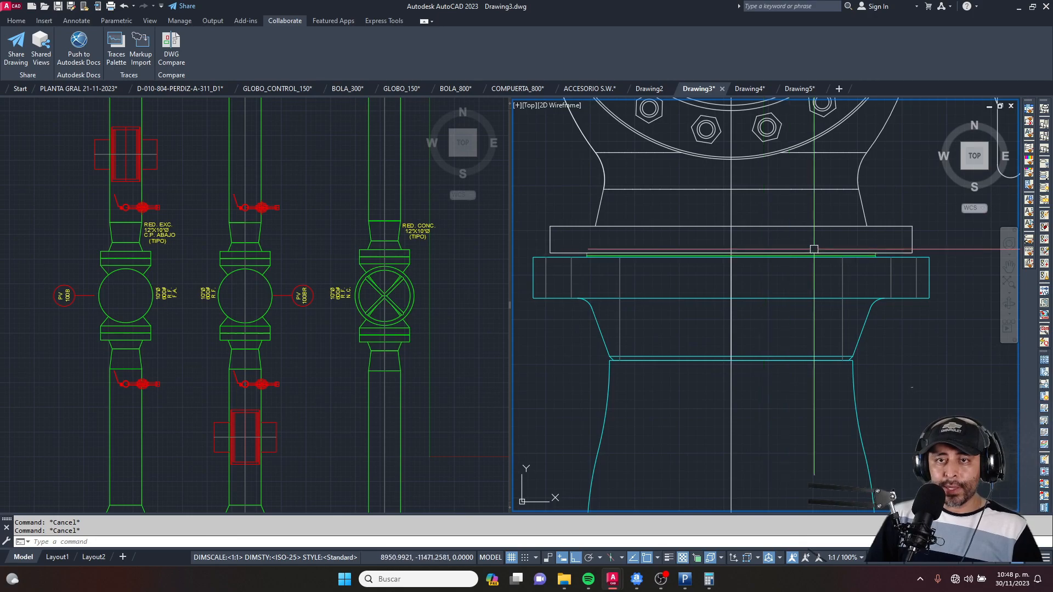
# Step: Stretch the flange and reducer above the globe valve, with the pipe's lower end, down against the valve's upper flange
pyautogui.scroll(-3, 829, 253)
pyautogui.moveTo(764, 104); pyautogui.dragTo(775, 266, button='middle')
pyautogui.moveTo(774, 191); pyautogui.dragTo(763, 255, button='middle')
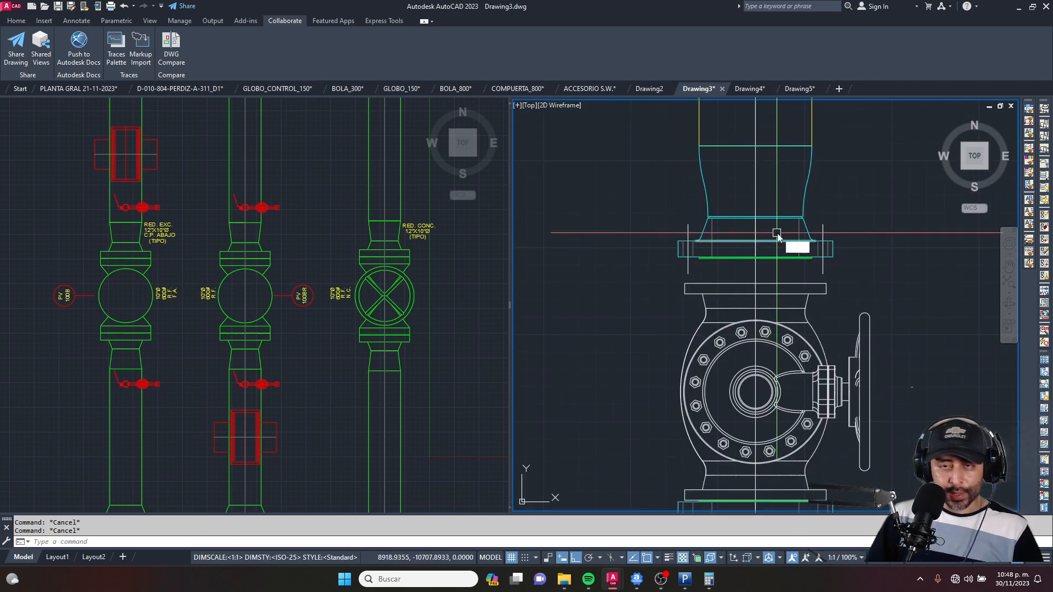
pyautogui.click(852, 126)
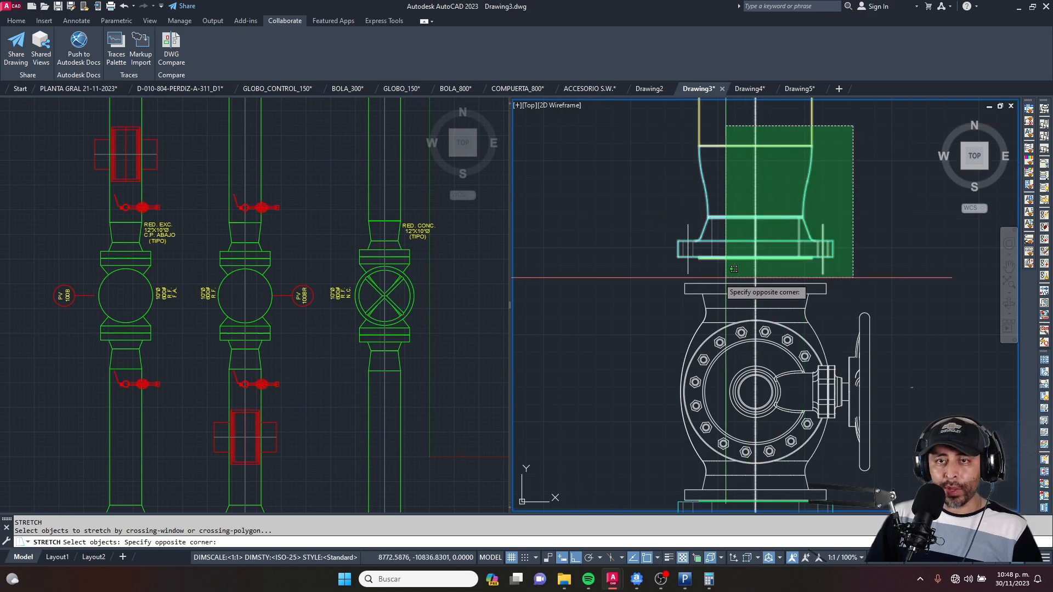
pyautogui.click(654, 269)
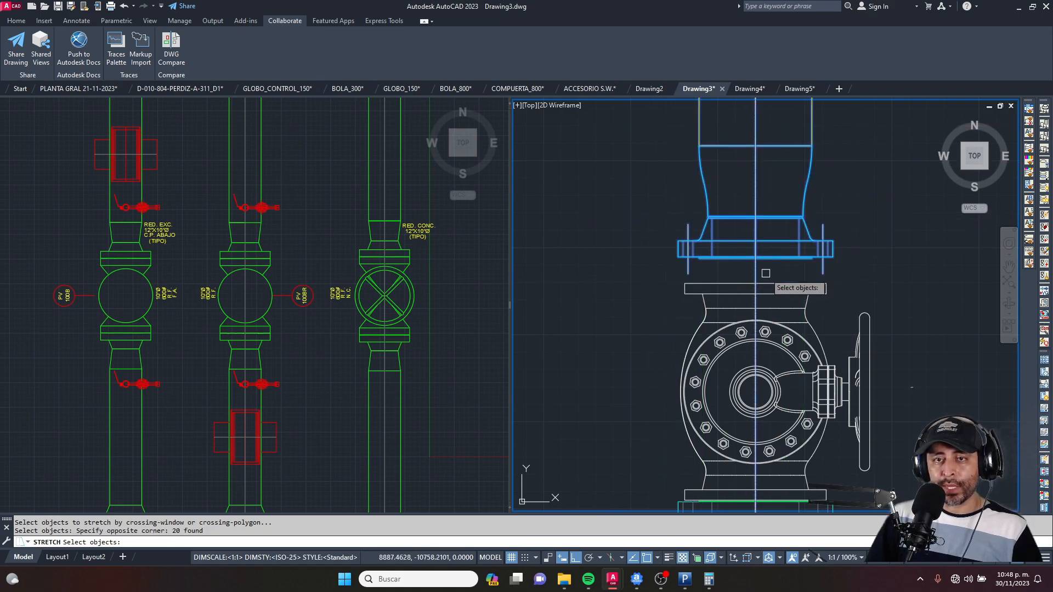
pyautogui.press('Return')
pyautogui.scroll(5, 762, 271)
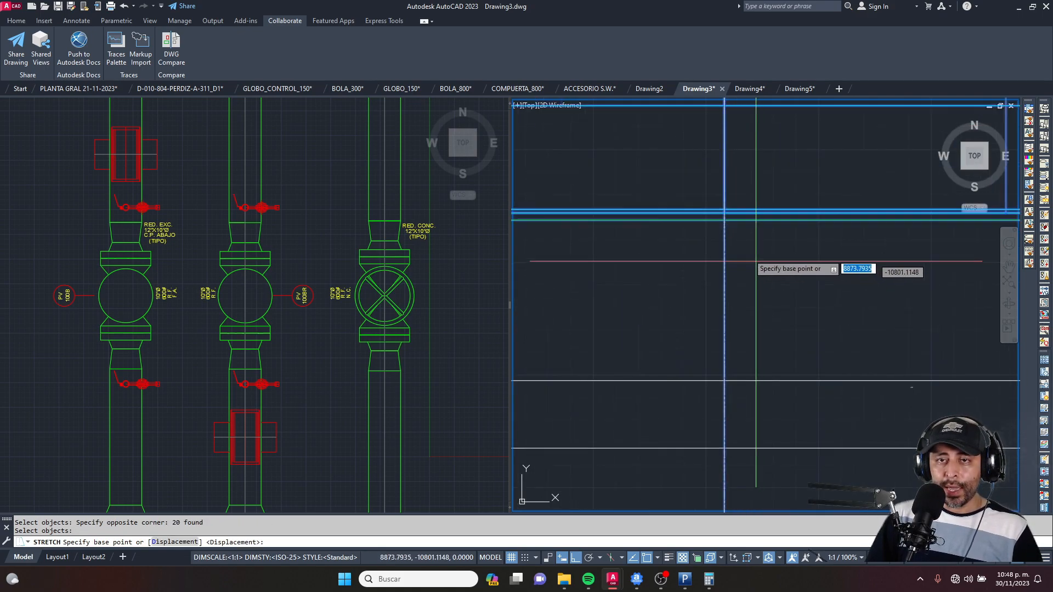
pyautogui.click(724, 219)
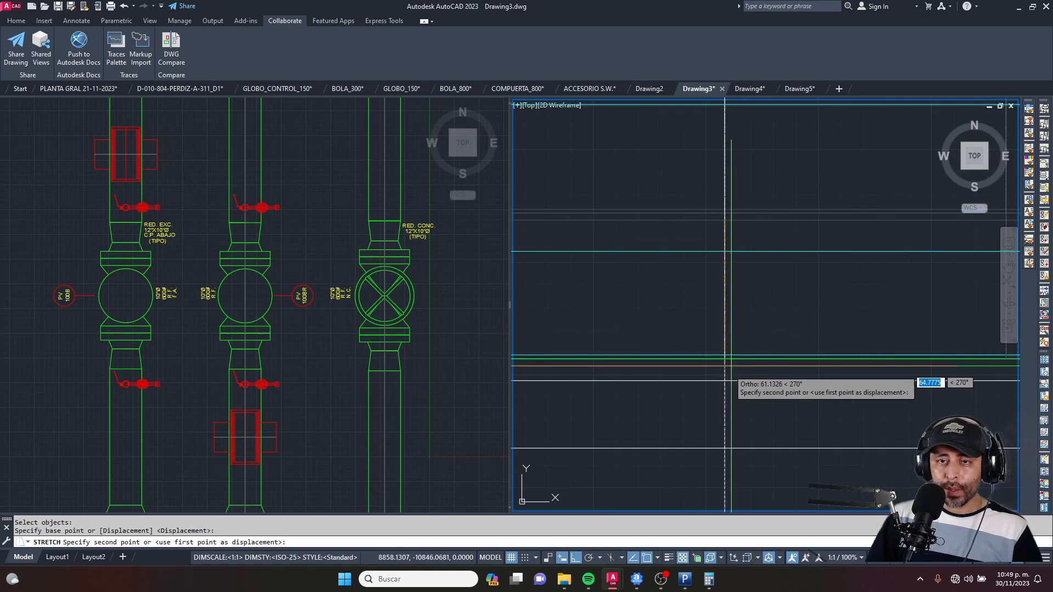
pyautogui.scroll(-5, 724, 381)
pyautogui.press('Escape')
pyautogui.press('Escape')
pyautogui.scroll(-2, 755, 299)
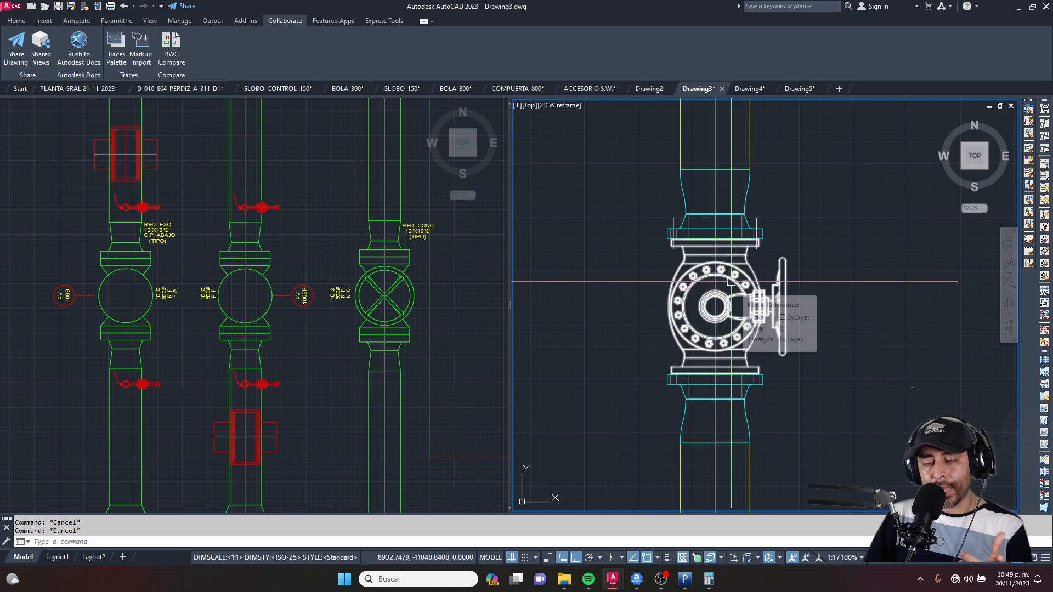
pyautogui.scroll(3, 701, 220)
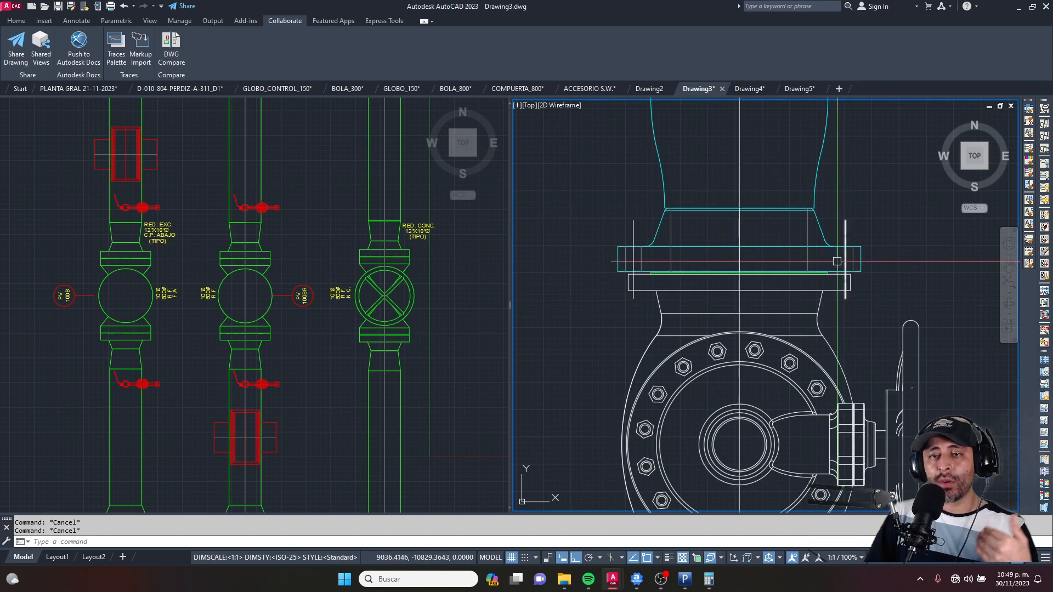
pyautogui.scroll(-5, 780, 267)
pyautogui.scroll(-2, 780, 267)
pyautogui.scroll(6, 793, 267)
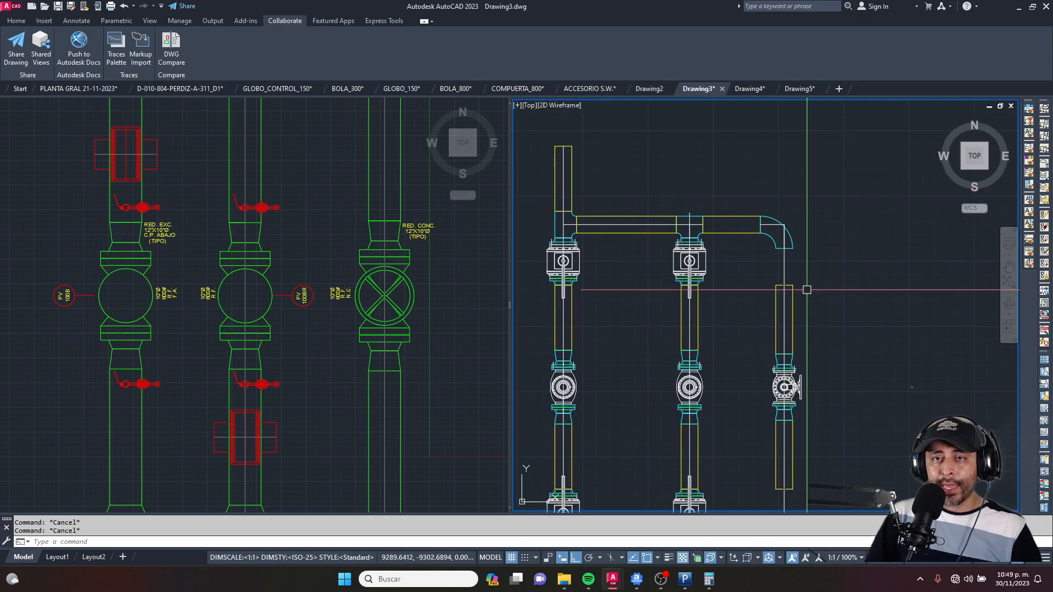
pyautogui.write('s')
pyautogui.press('space')
pyautogui.click(847, 292)
pyautogui.press('Escape')
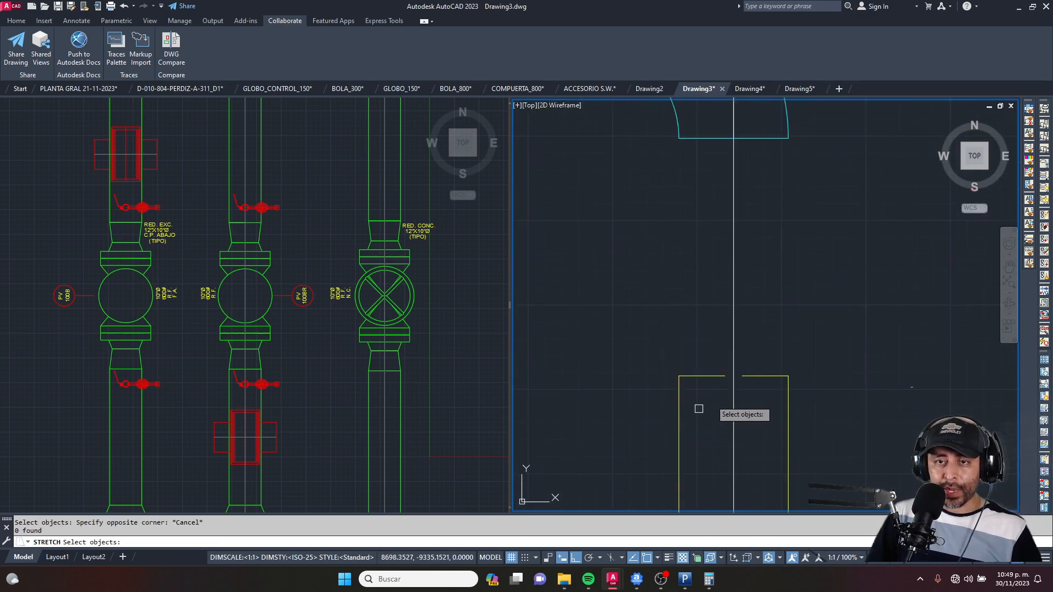
pyautogui.press('Escape')
pyautogui.press('Escape')
# Step: Close the gap in the end line of the third line's upper pipe by stretching one segment to the other
pyautogui.scroll(2, 722, 393)
pyautogui.click(696, 366)
pyautogui.scroll(2, 738, 373)
pyautogui.click(718, 362)
pyautogui.click(761, 362)
pyautogui.press('Escape')
pyautogui.scroll(-4, 743, 345)
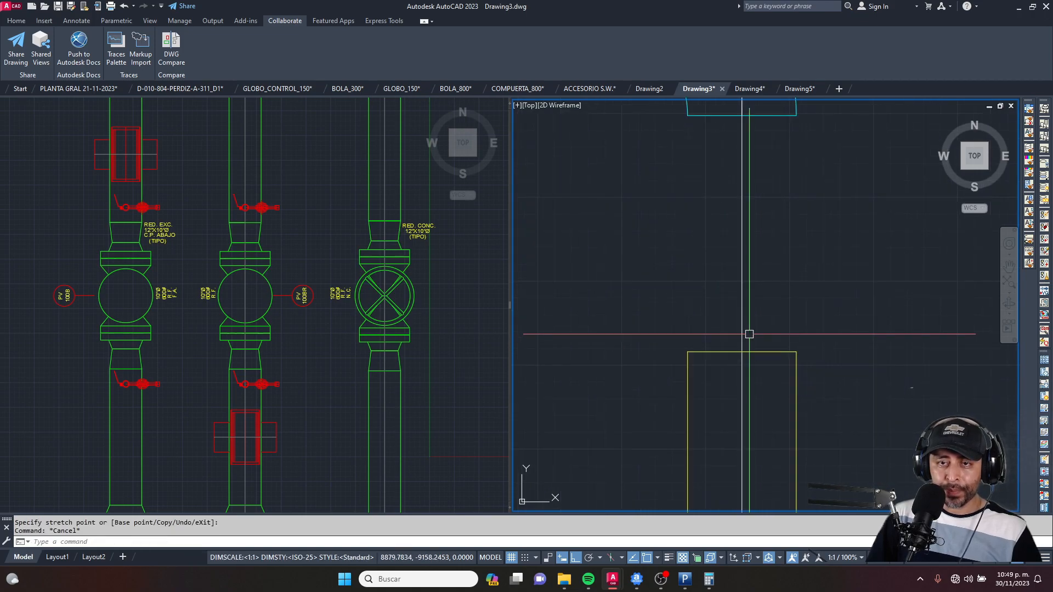
# Step: Stretch the open end of the third line's upper pipe up to the end of the upper elbow
pyautogui.write('s')
pyautogui.press('space')
pyautogui.click(845, 323)
pyautogui.click(648, 404)
pyautogui.press('space')
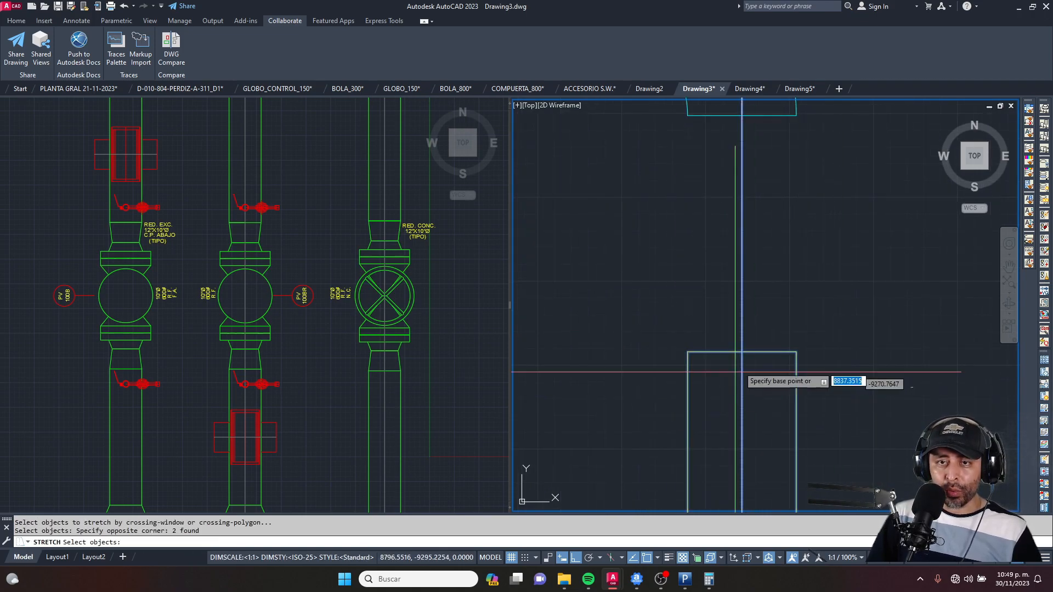
pyautogui.click(742, 351)
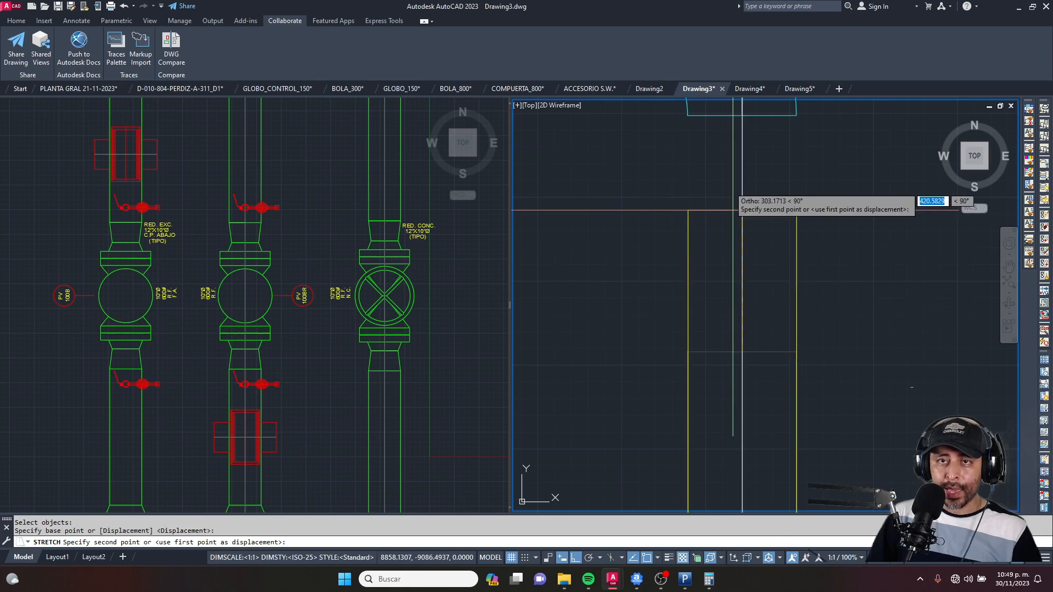
pyautogui.scroll(-5, 744, 329)
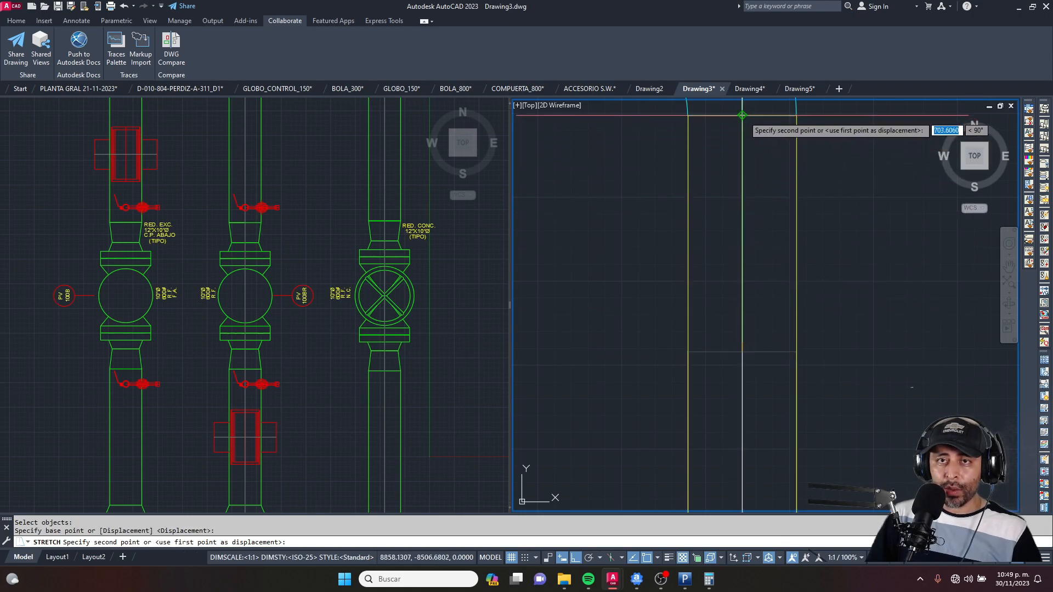
pyautogui.press('Escape')
pyautogui.press('Escape')
# Step: Close the gap in the end line of the third line's lower pipe by stretching one segment to the other
pyautogui.scroll(6, 757, 384)
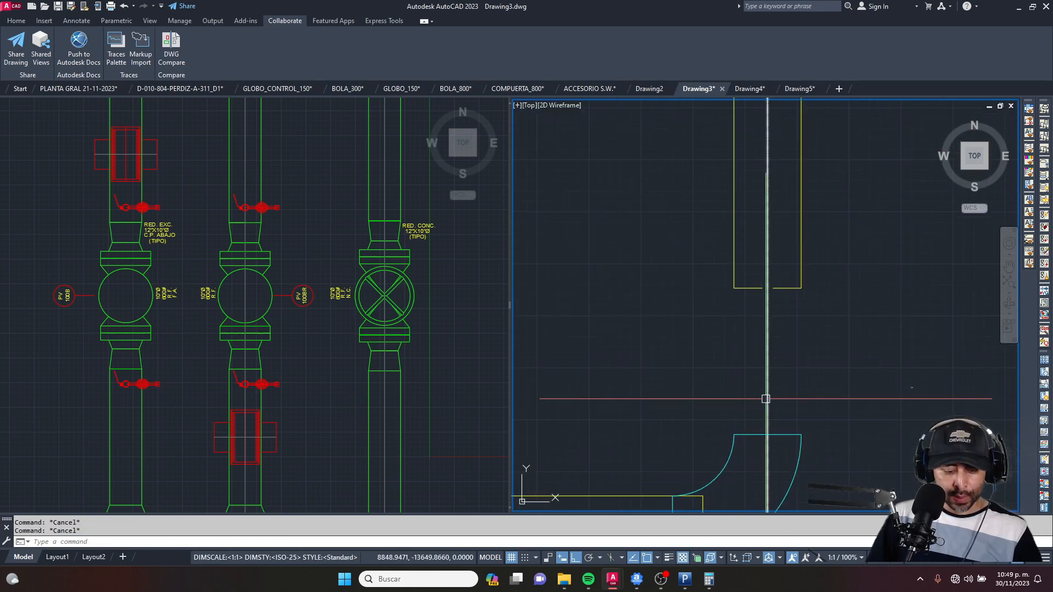
pyautogui.scroll(6, 770, 282)
pyautogui.press('Escape')
pyautogui.press('Escape')
pyautogui.press('Escape')
pyautogui.click(795, 320)
pyautogui.scroll(3, 795, 319)
pyautogui.click(778, 328)
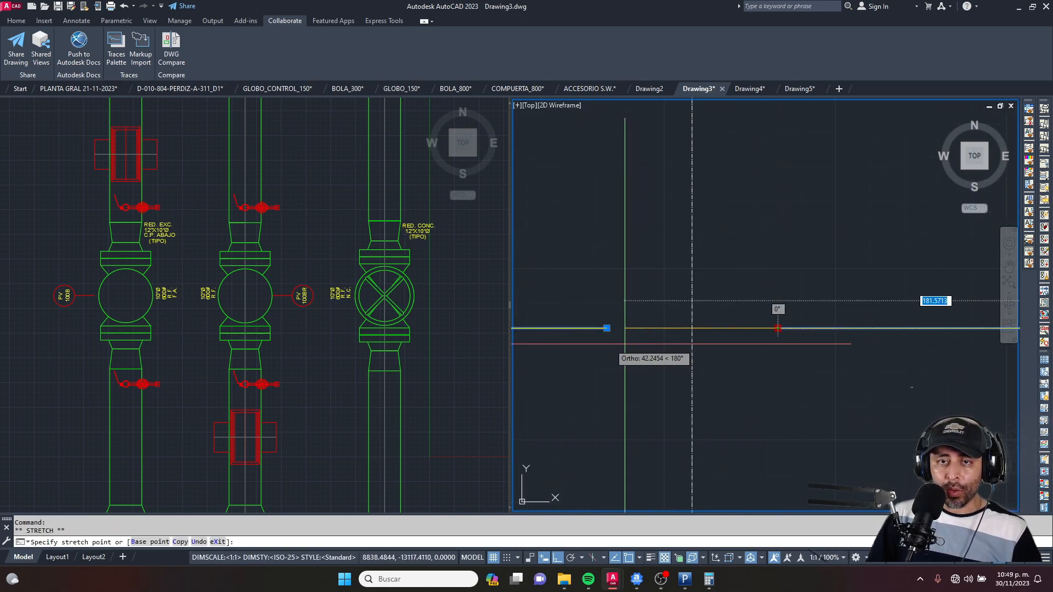
pyautogui.click(608, 332)
pyautogui.press('Escape')
pyautogui.scroll(-8, 748, 311)
pyautogui.press('Escape')
# Step: Stretch the open end of the third line's lower pipe down to the end of the lower elbow
pyautogui.write('s')
pyautogui.press('space')
pyautogui.click(861, 300)
pyautogui.click(623, 371)
pyautogui.press('space')
pyautogui.click(739, 323)
pyautogui.moveTo(736, 373); pyautogui.dragTo(772, 194, button='middle')
pyautogui.scroll(-2, 773, 271)
pyautogui.moveTo(774, 270); pyautogui.dragTo(766, 414, button='middle')
pyautogui.scroll(-5, 766, 421)
pyautogui.press('Escape')
pyautogui.press('Escape')
# Step: Extend the centerline of the second line's upper tee along the header to the upper elbow's centerline
pyautogui.scroll(4, 771, 225)
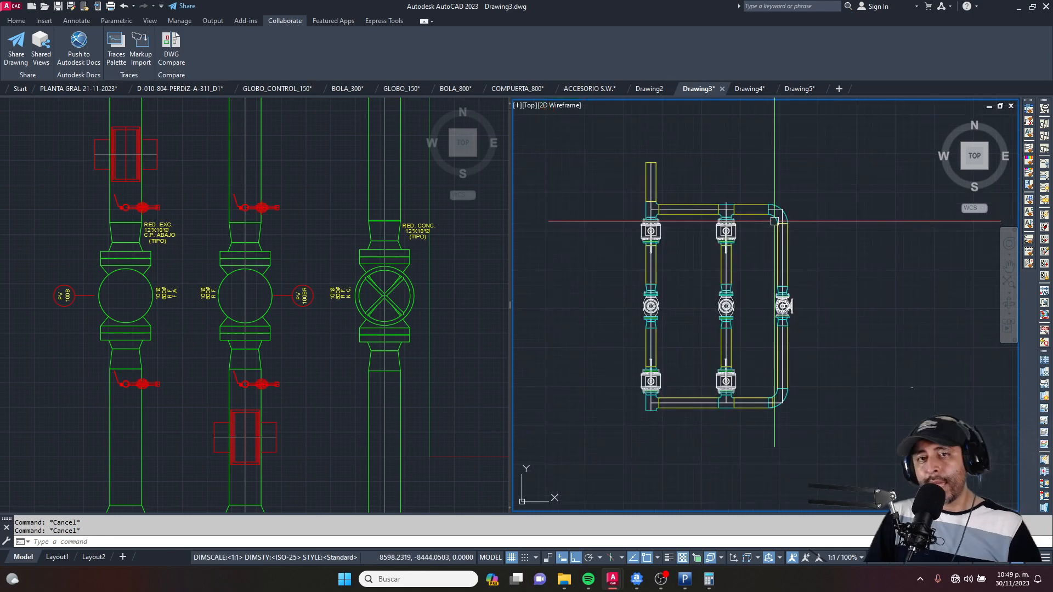
pyautogui.scroll(4, 746, 209)
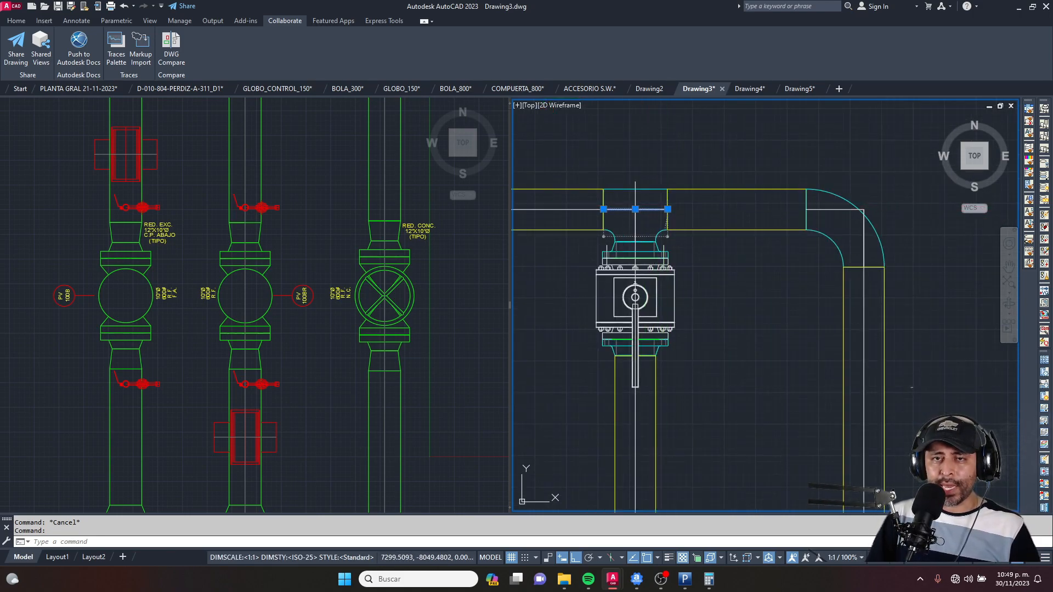
pyautogui.click(667, 209)
pyautogui.press('Escape')
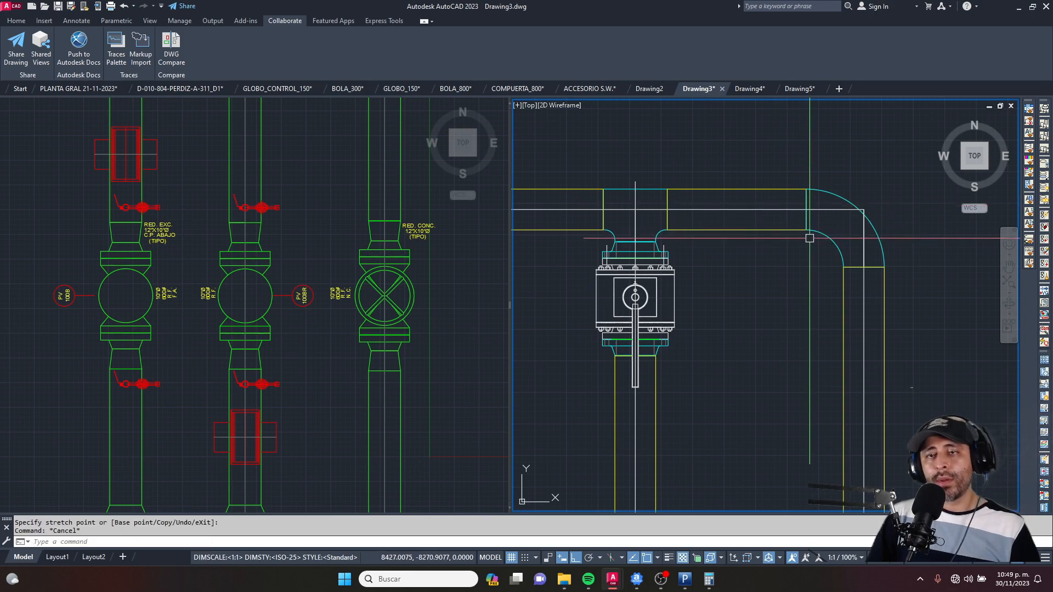
pyautogui.scroll(-5, 809, 237)
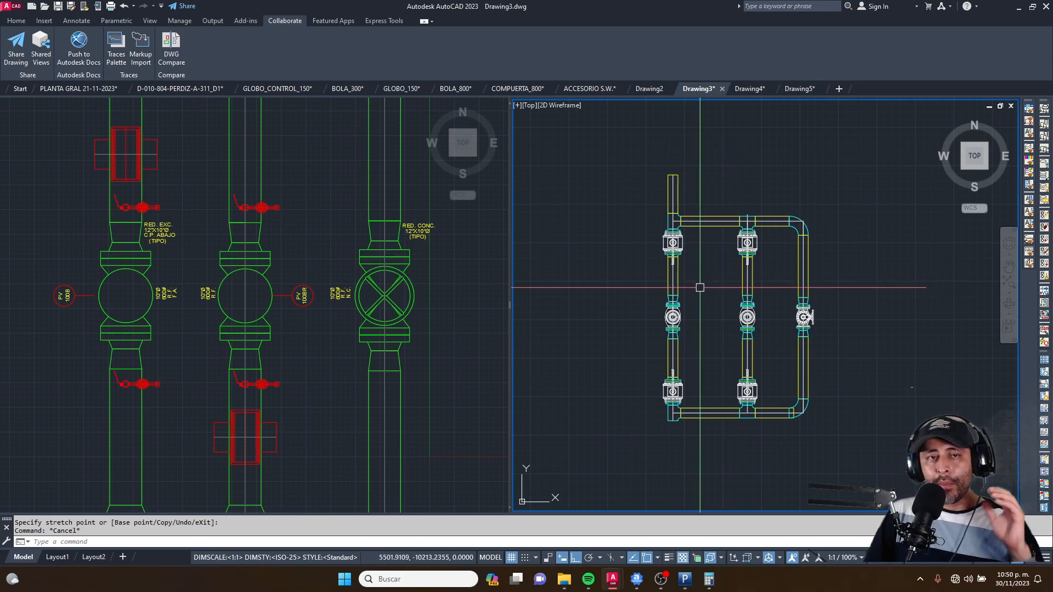
pyautogui.scroll(-2, 700, 287)
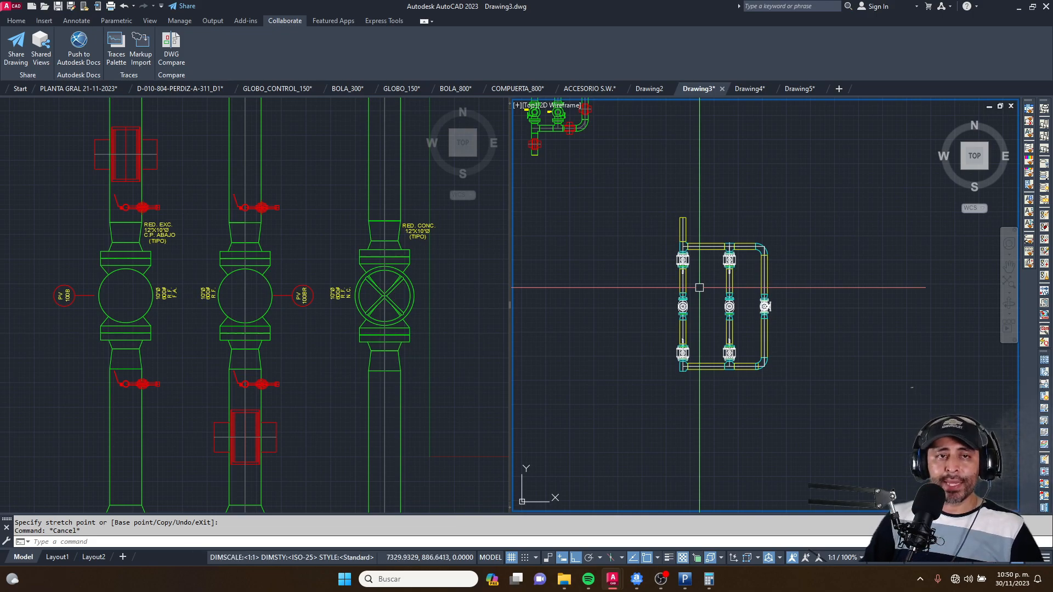
pyautogui.scroll(4, 699, 288)
pyautogui.scroll(-2, 699, 287)
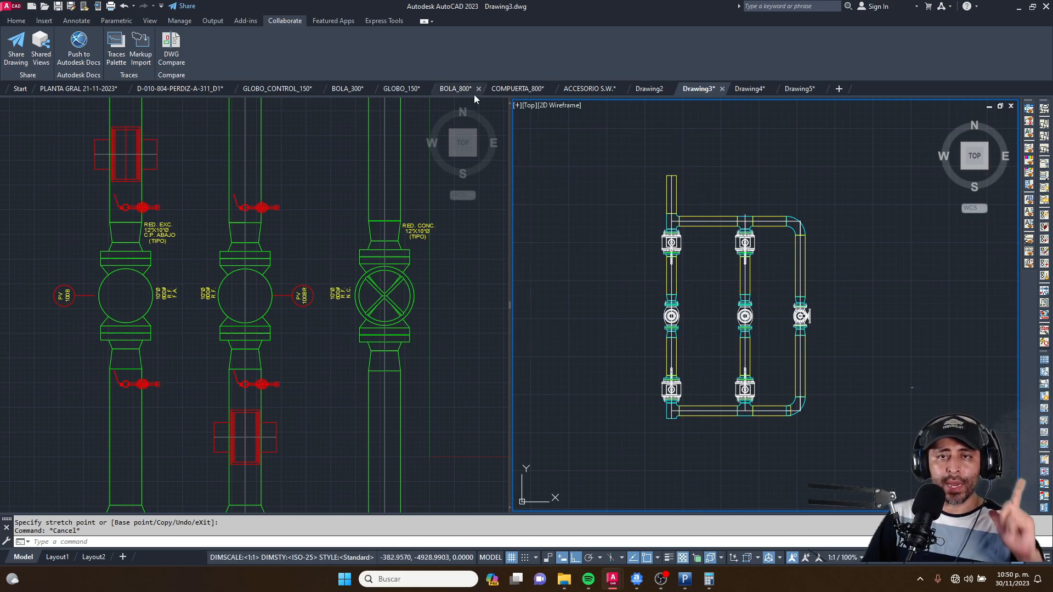
pyautogui.click(551, 200)
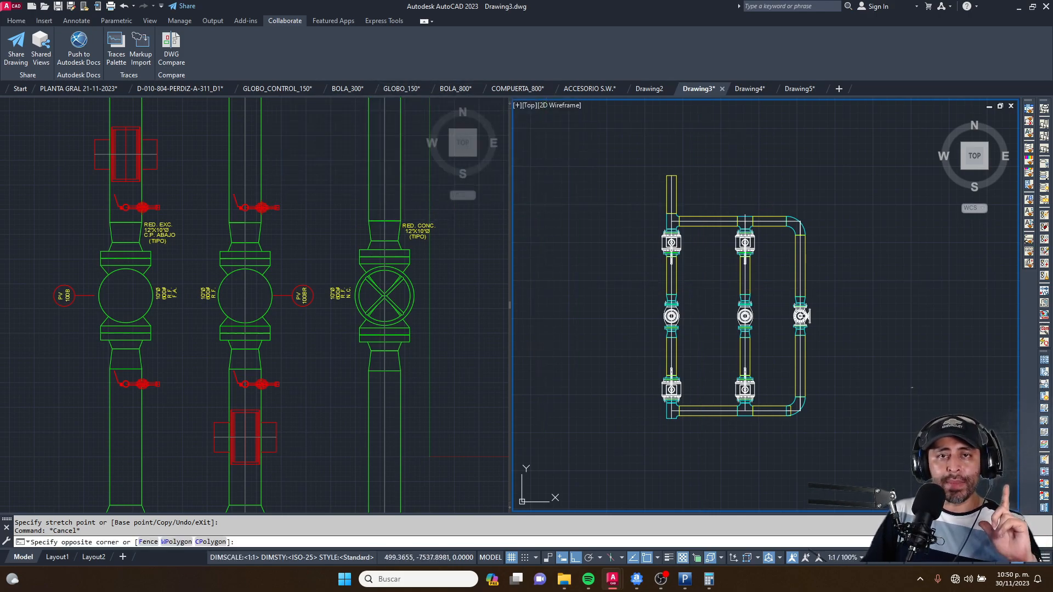
pyautogui.click(546, 205)
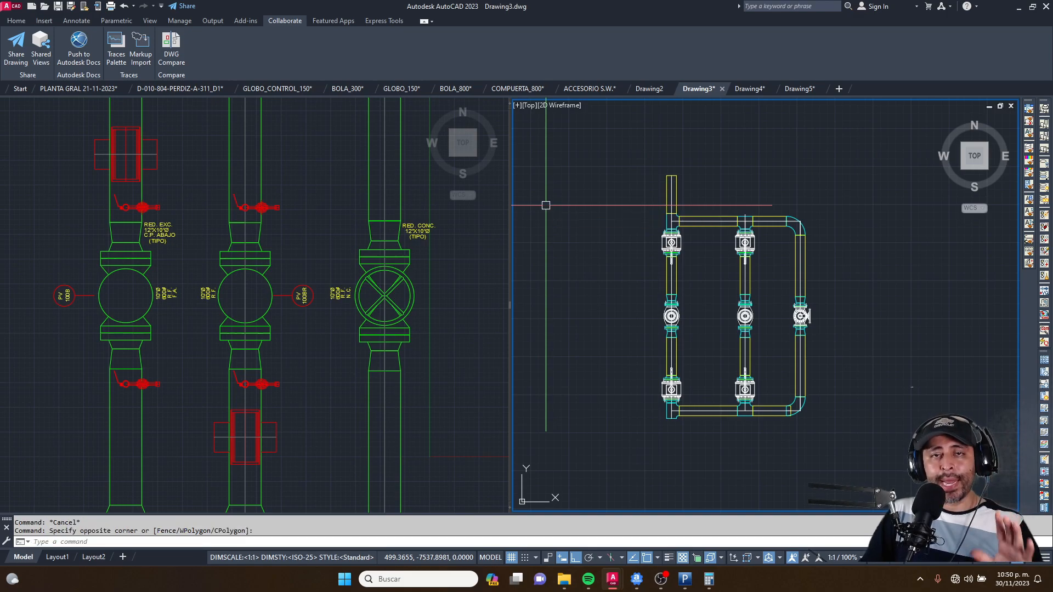